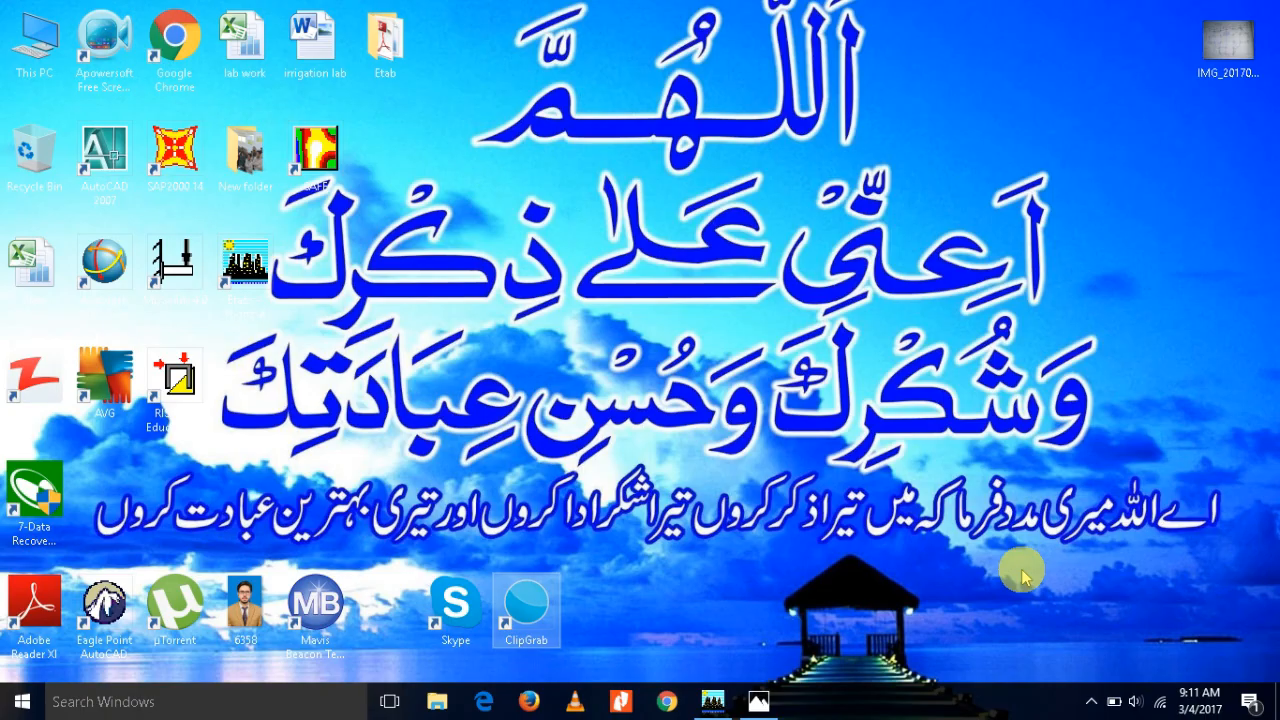
Step: Review the hand-drawn floor plan photo, and start a new ETABS model without initializing it from an existing .edb file
left_click(758, 700)
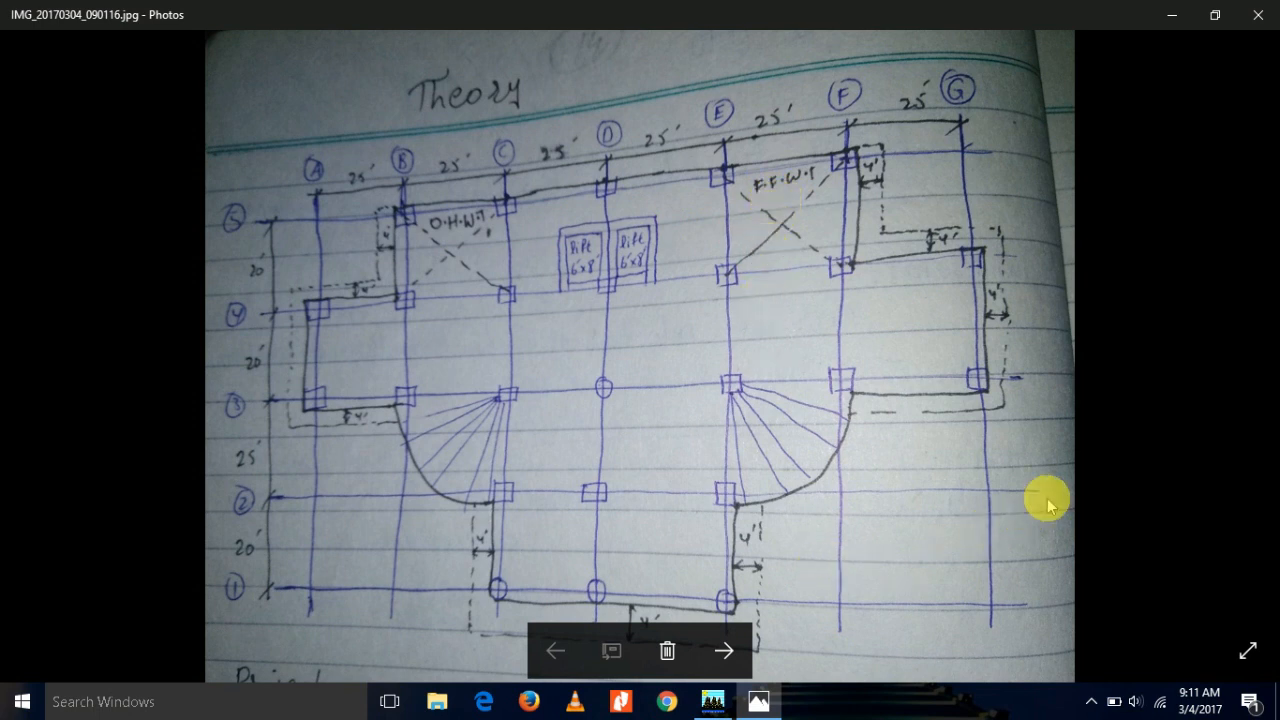
key("alt+Tab")
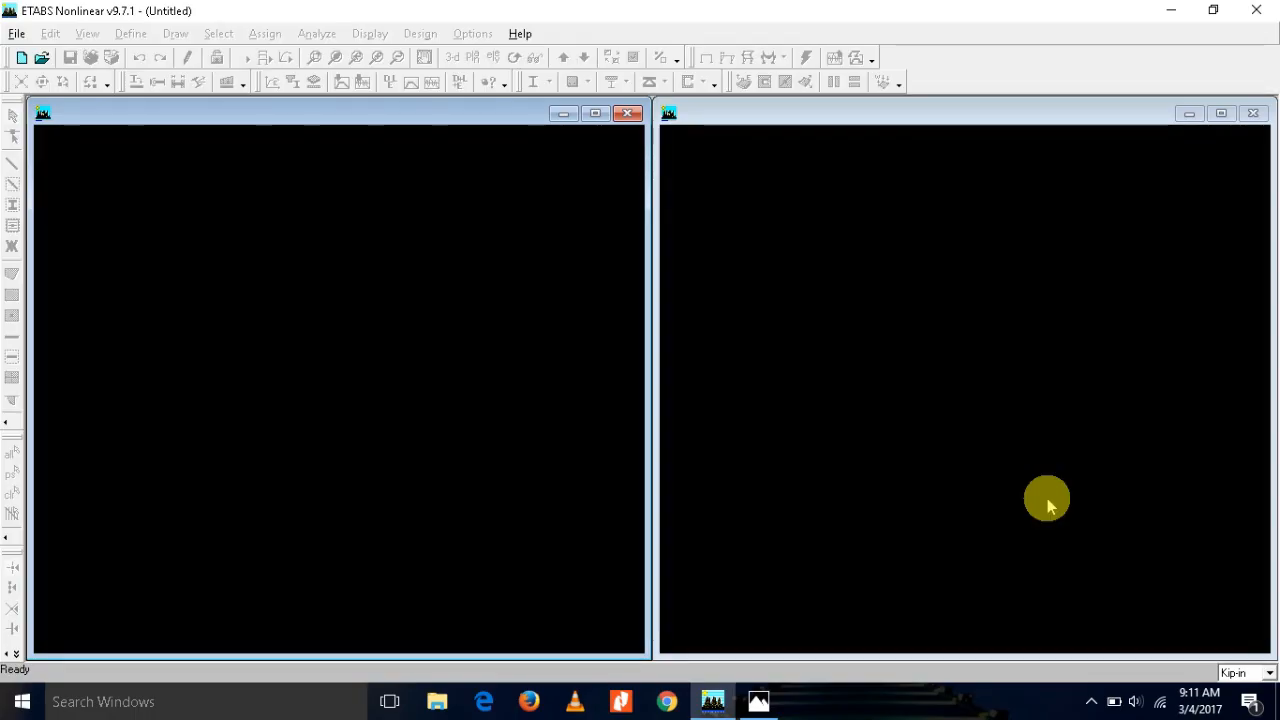
left_click(18, 34)
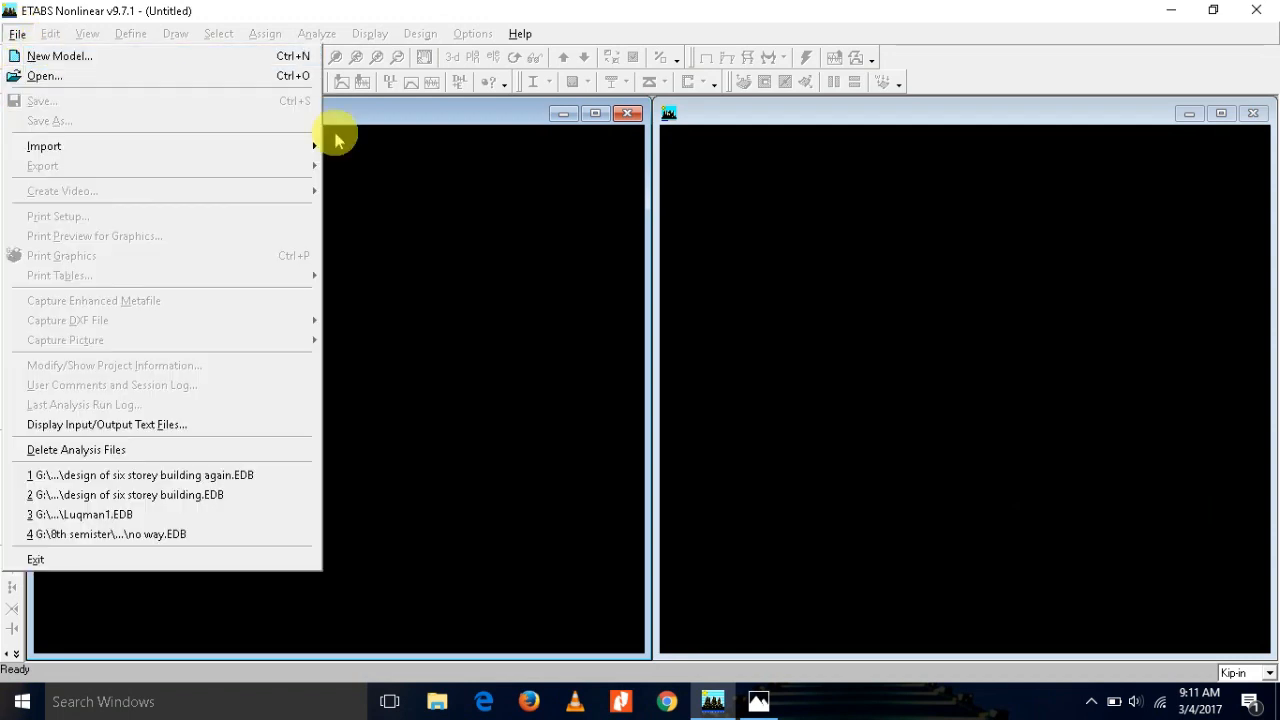
left_click(514, 229)
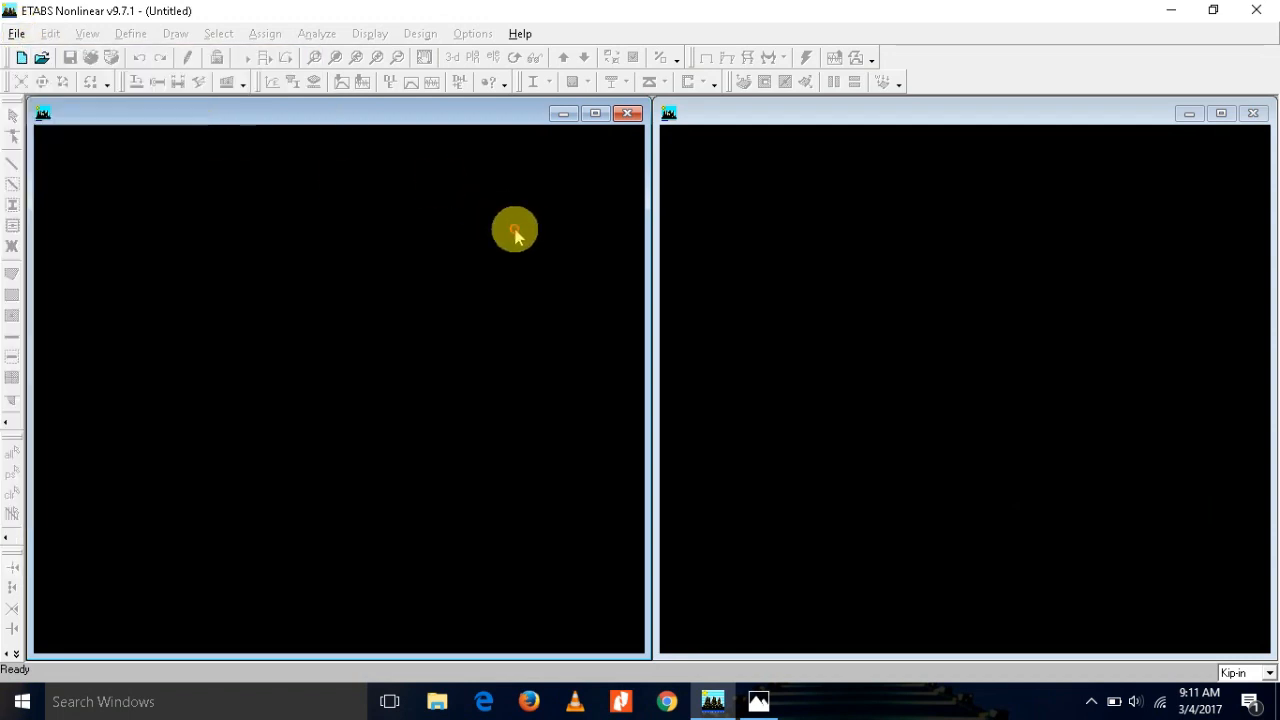
left_click(20, 57)
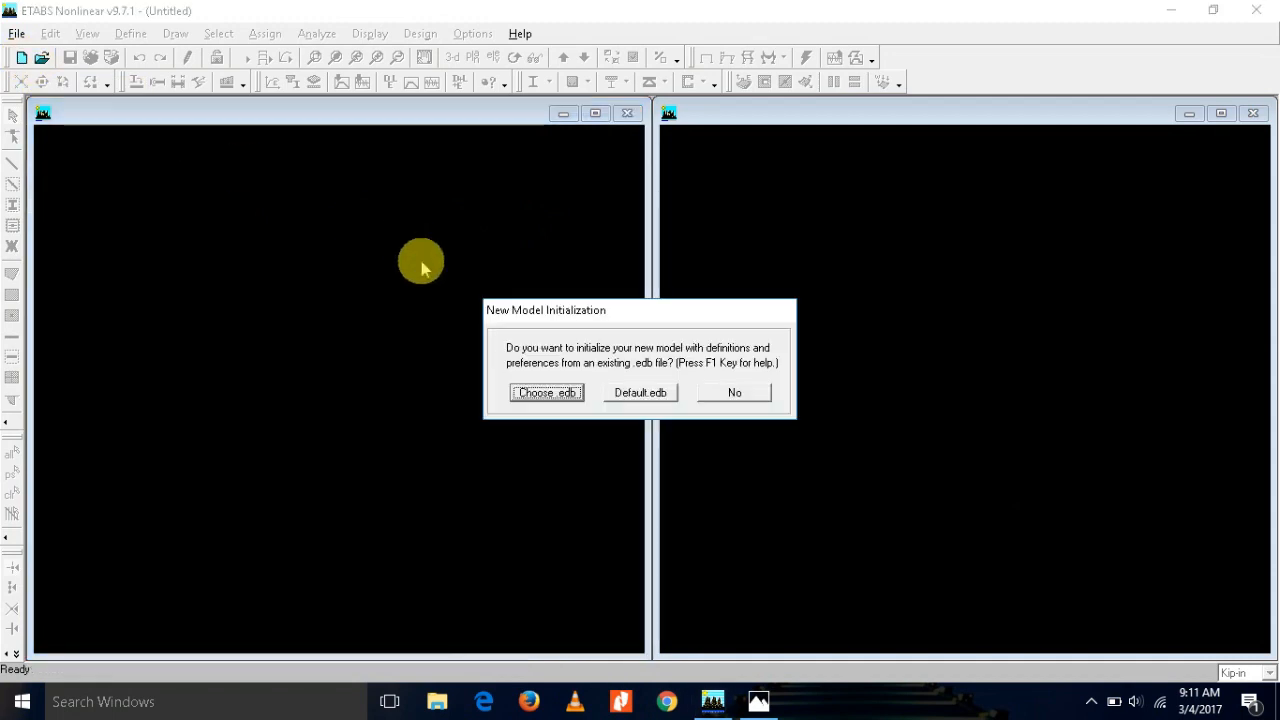
left_click(734, 393)
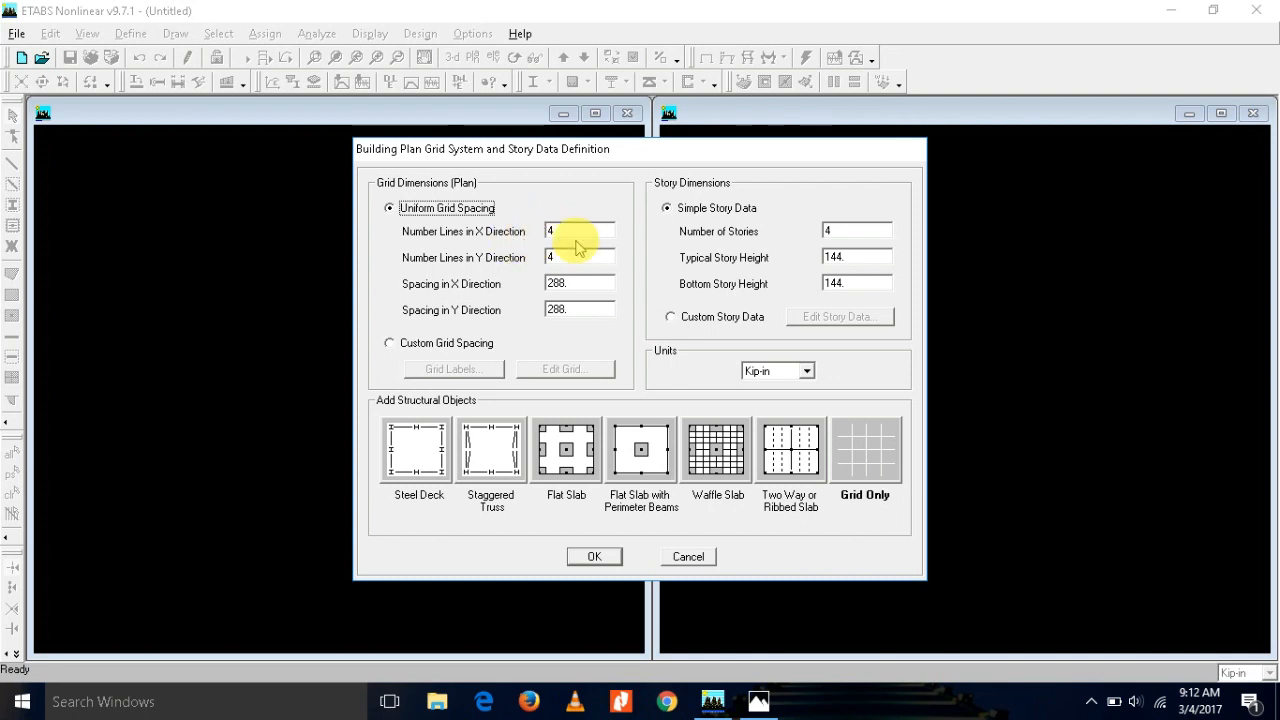
Step: Following the plan photo, set 7 grid lines in X and 5 in Y, with units in Kip-ft
key("alt+Tab")
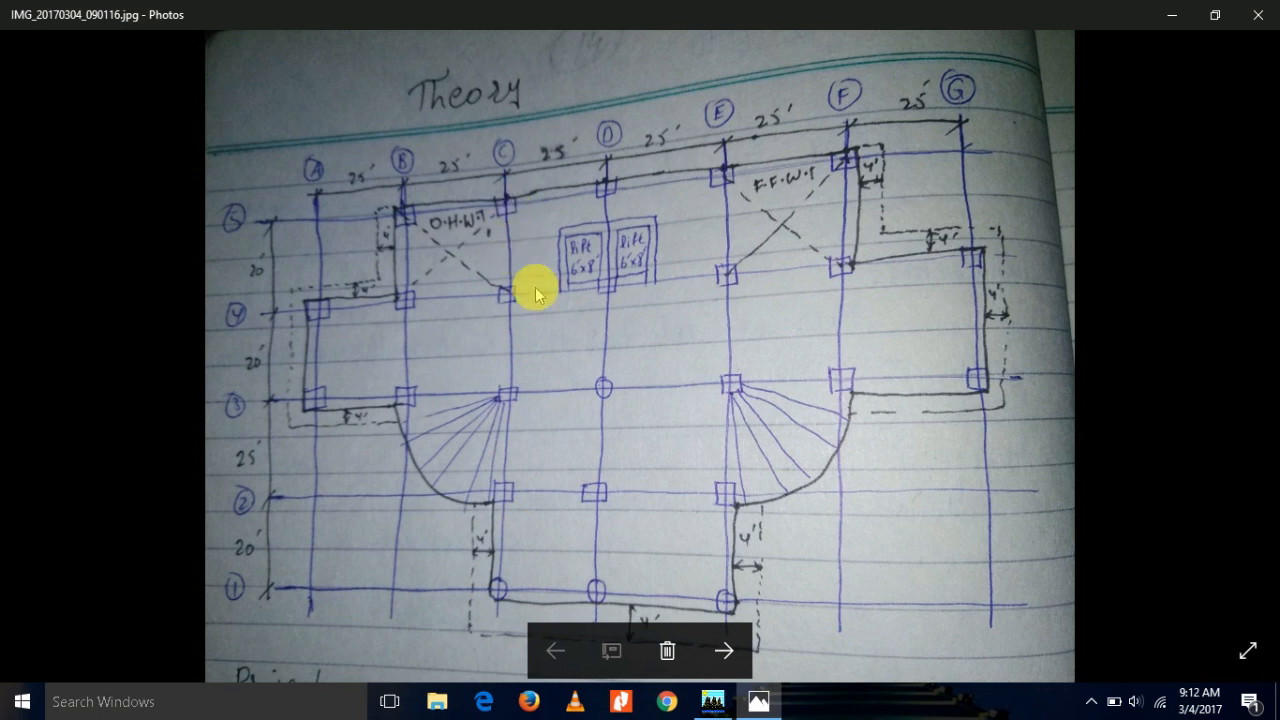
key("alt+Tab")
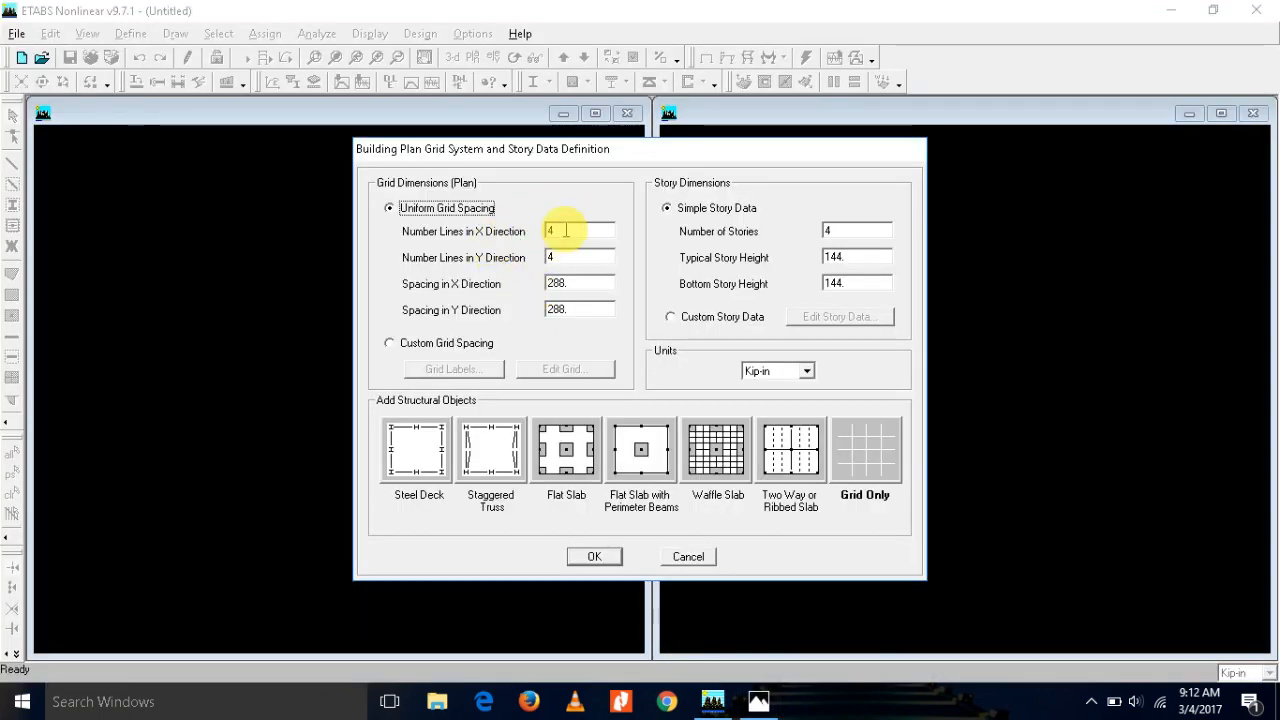
type("7")
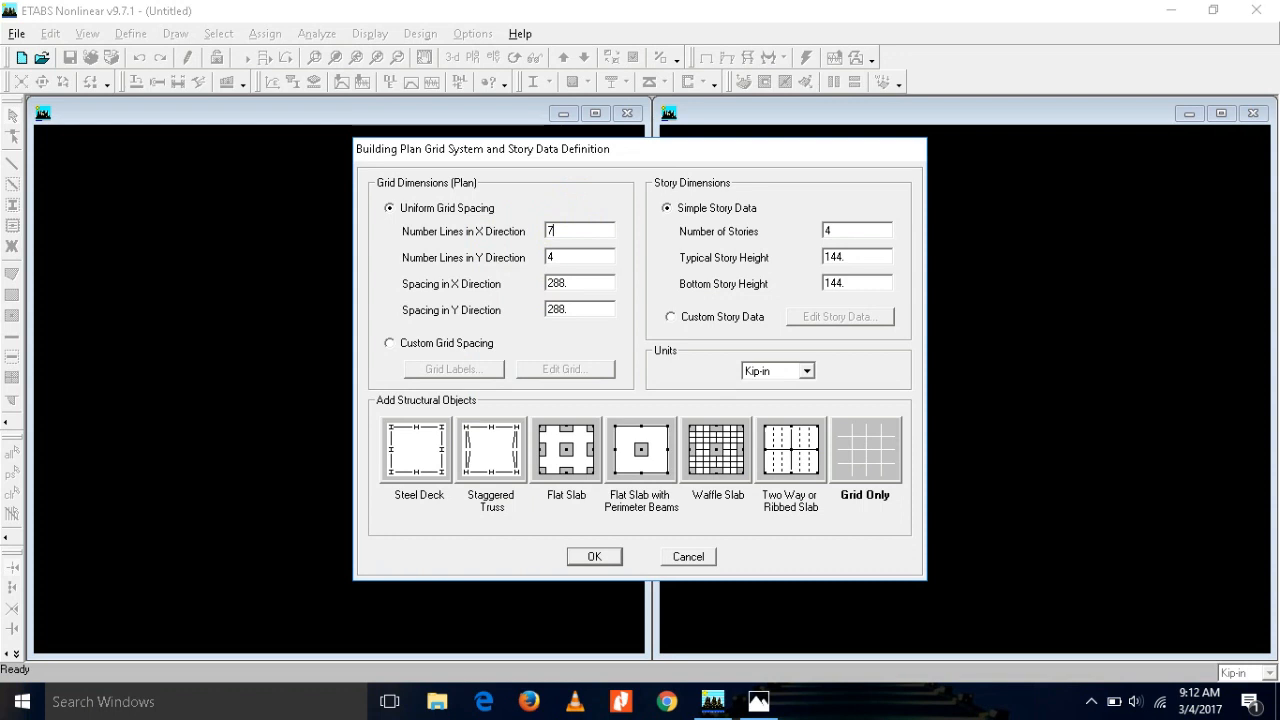
left_click(566, 260)
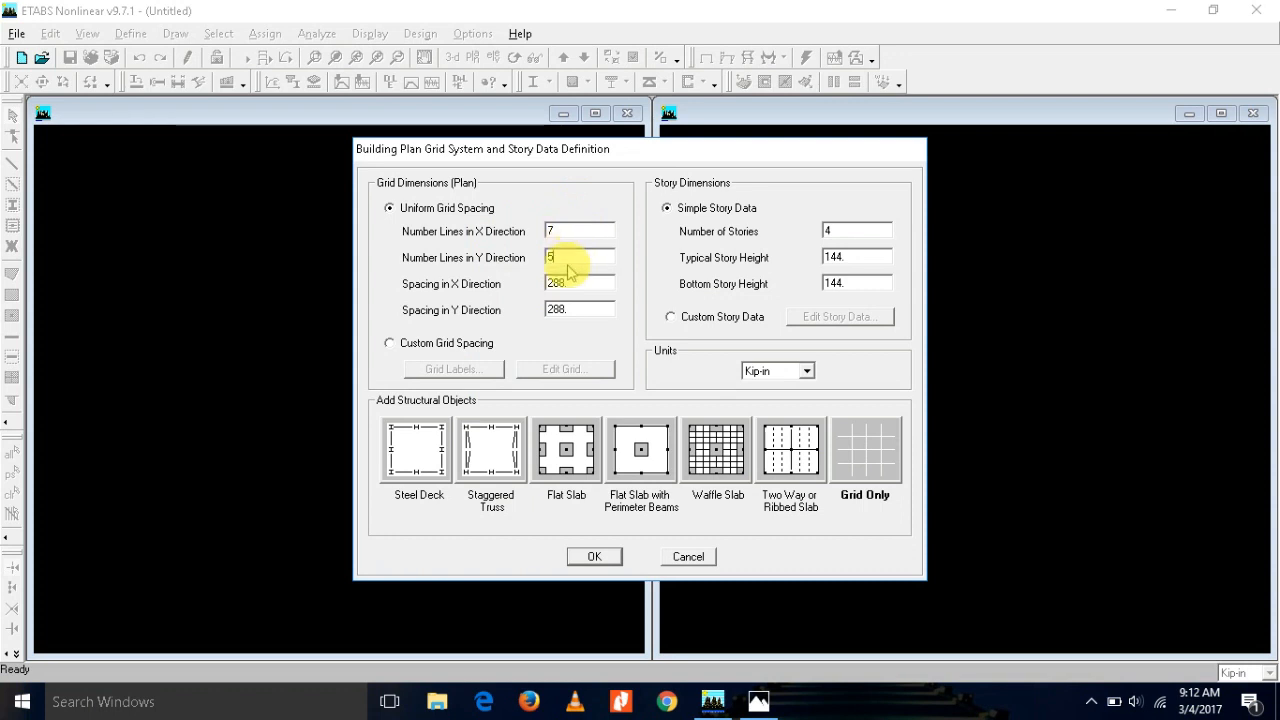
left_click(806, 372)
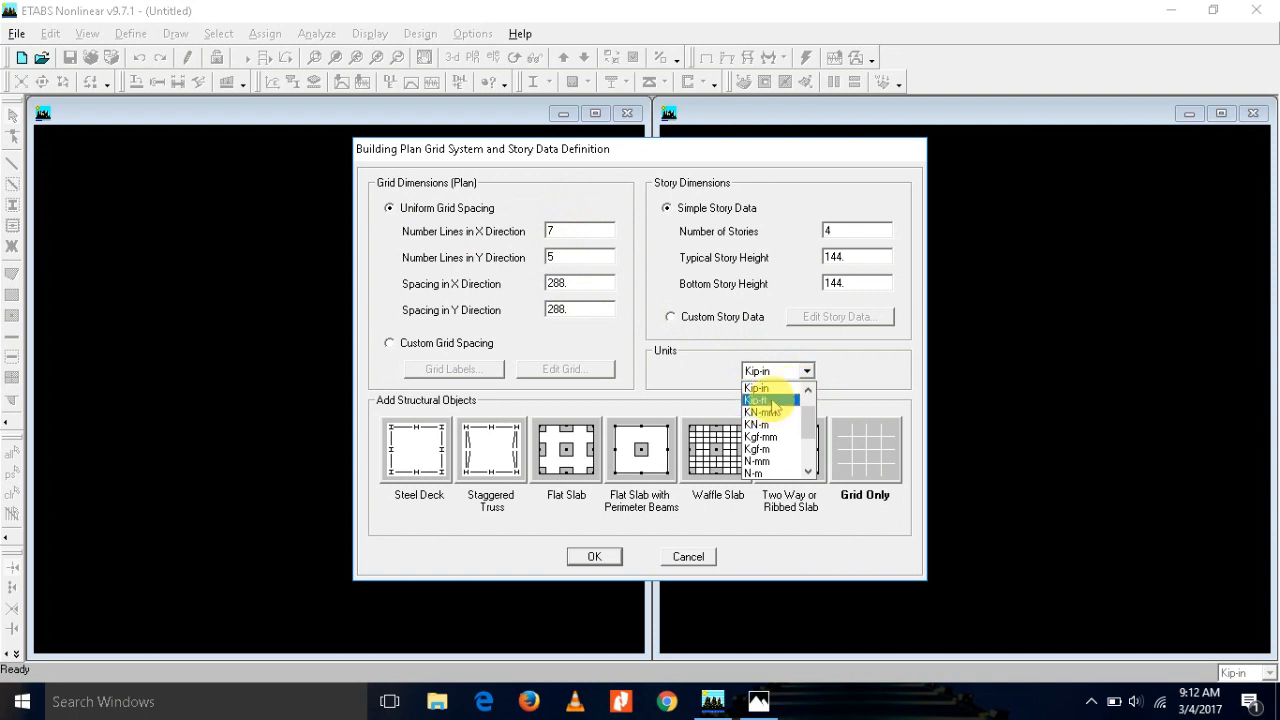
left_click(772, 401)
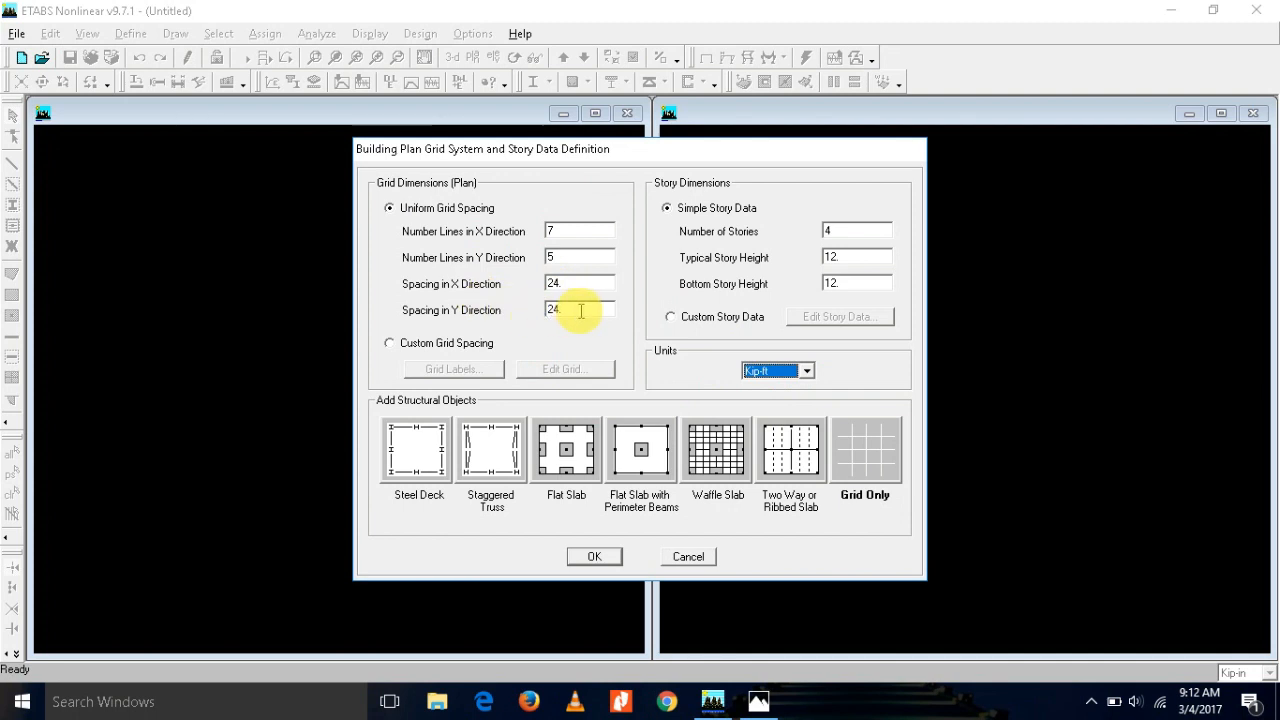
Step: Check the bay dimensions on the plan photo and set the grid spacing to 25 ft in X and 20 ft in Y
key("alt+Tab")
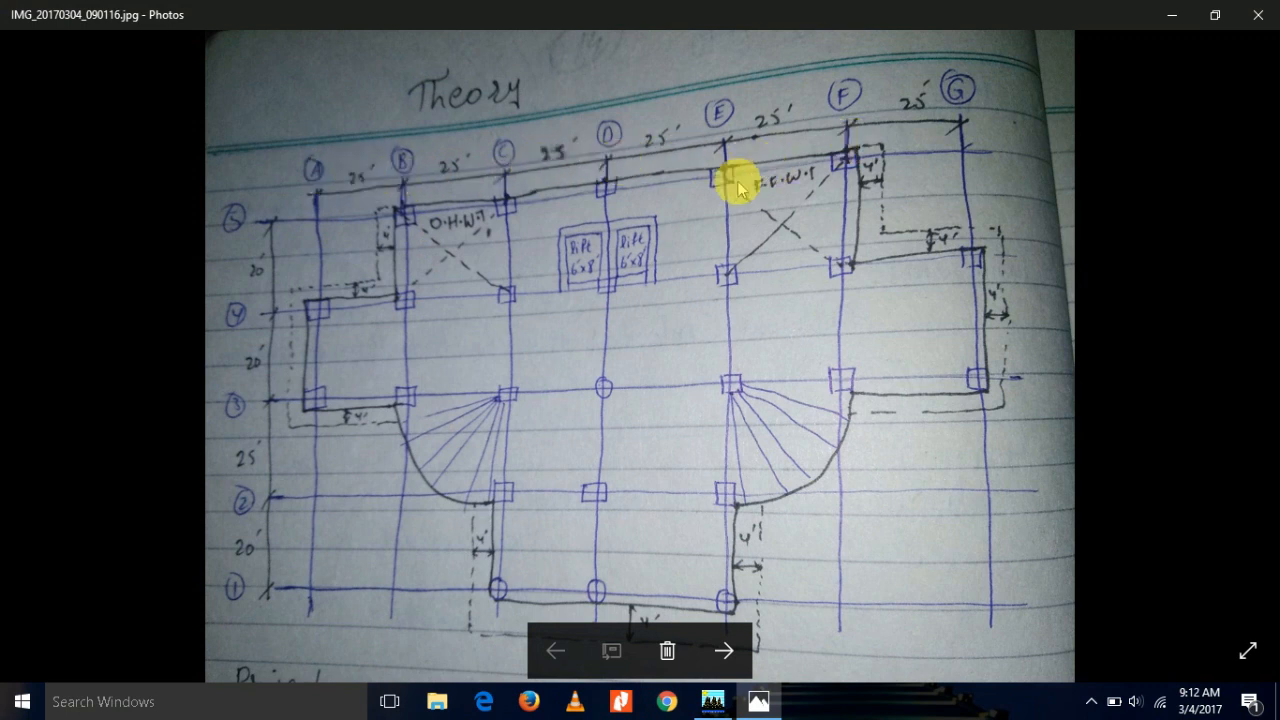
key("alt+Tab")
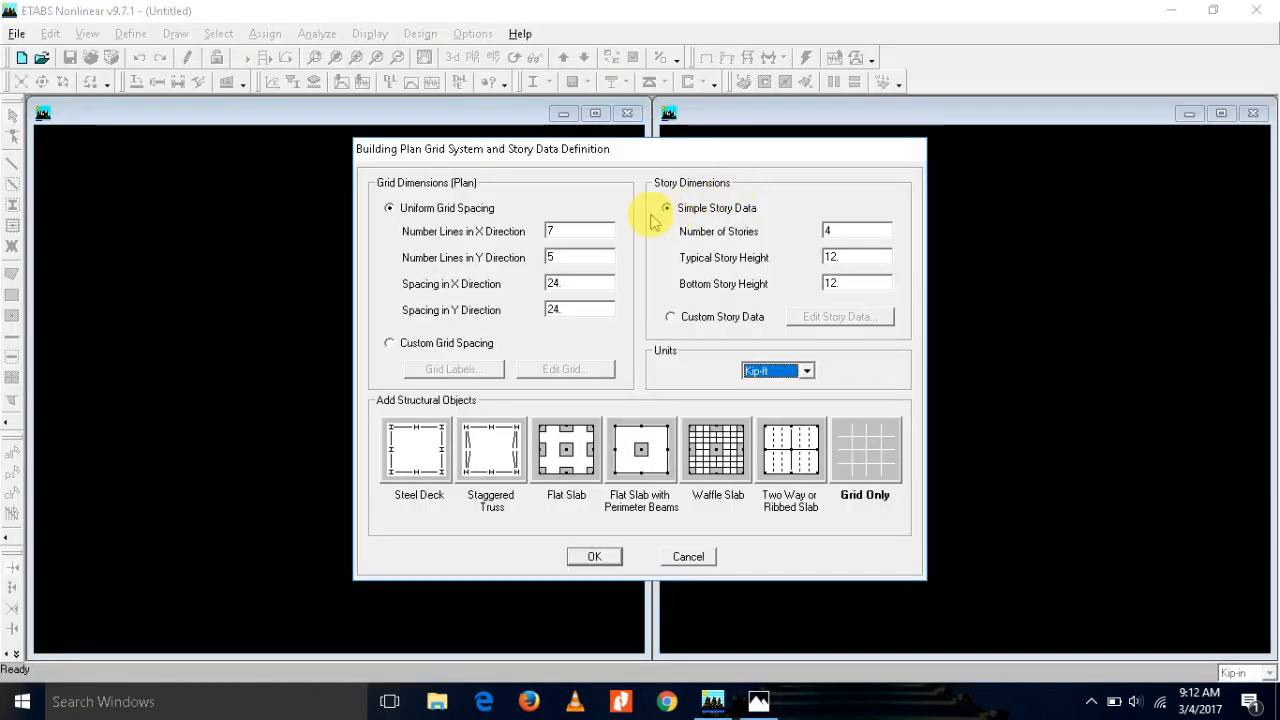
double_click(571, 283)
type("25")
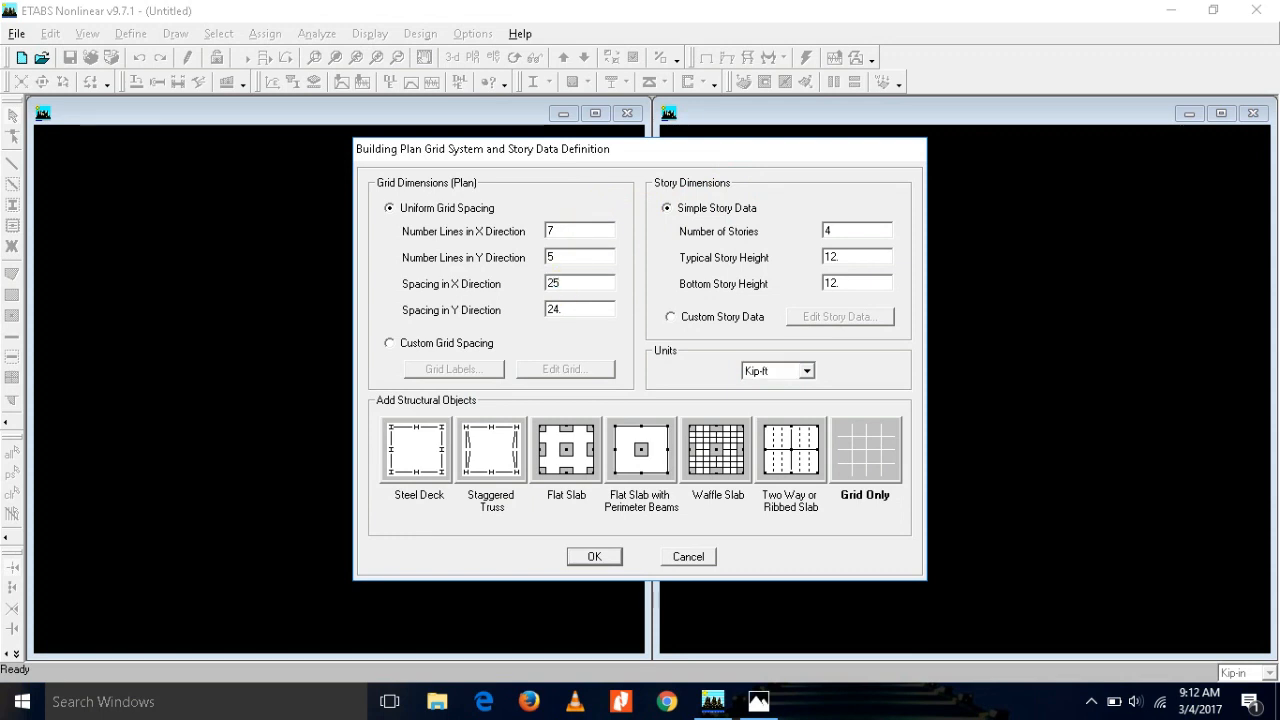
key("alt+Tab")
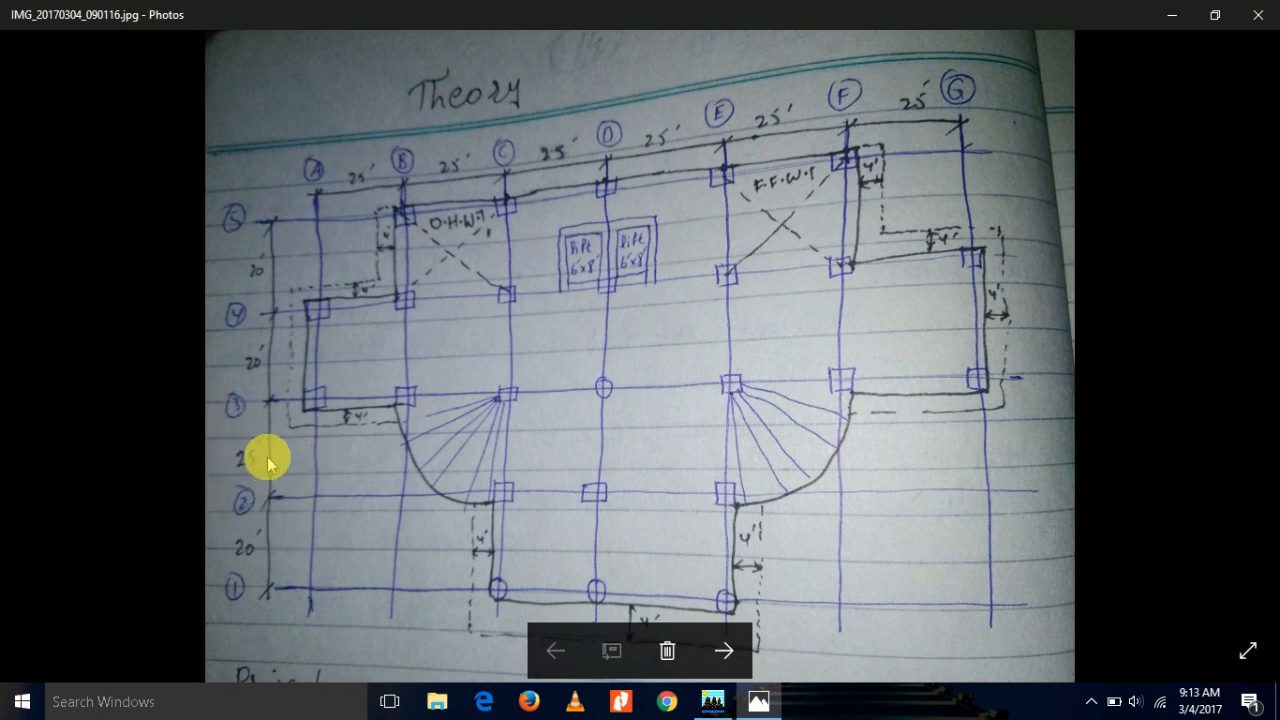
key("alt+Tab")
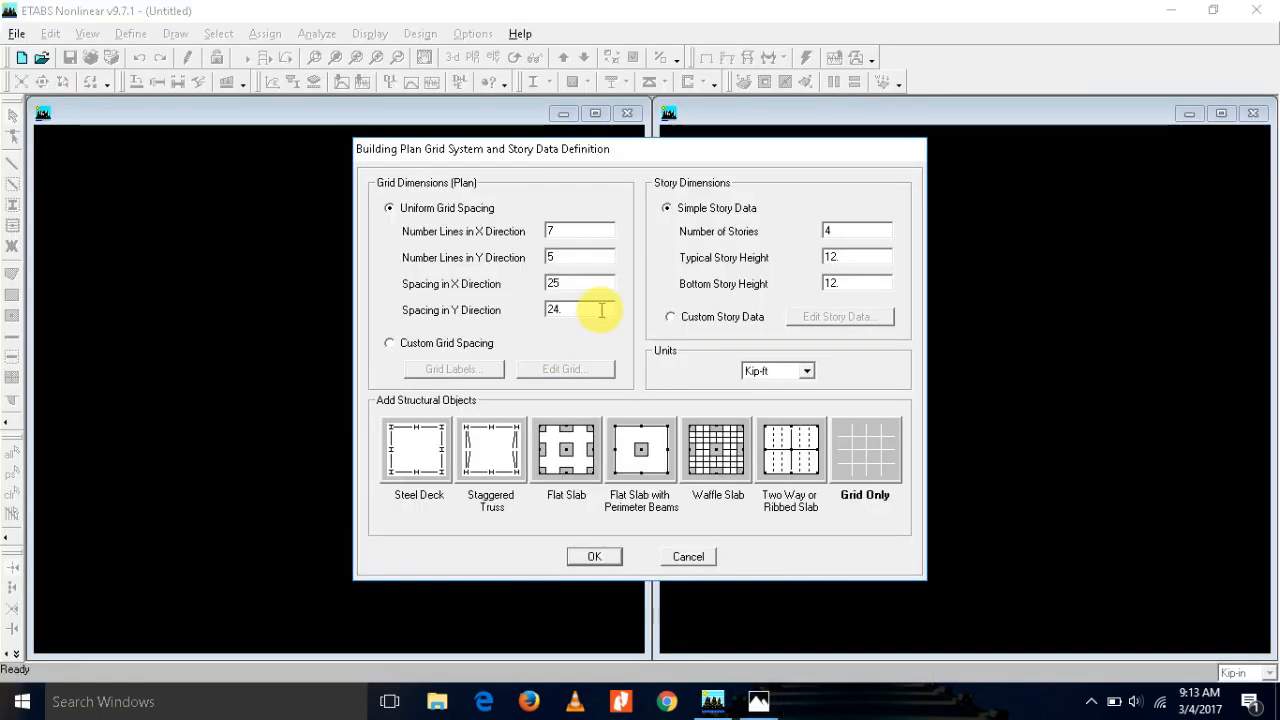
key("alt+Tab")
key("alt+Tab")
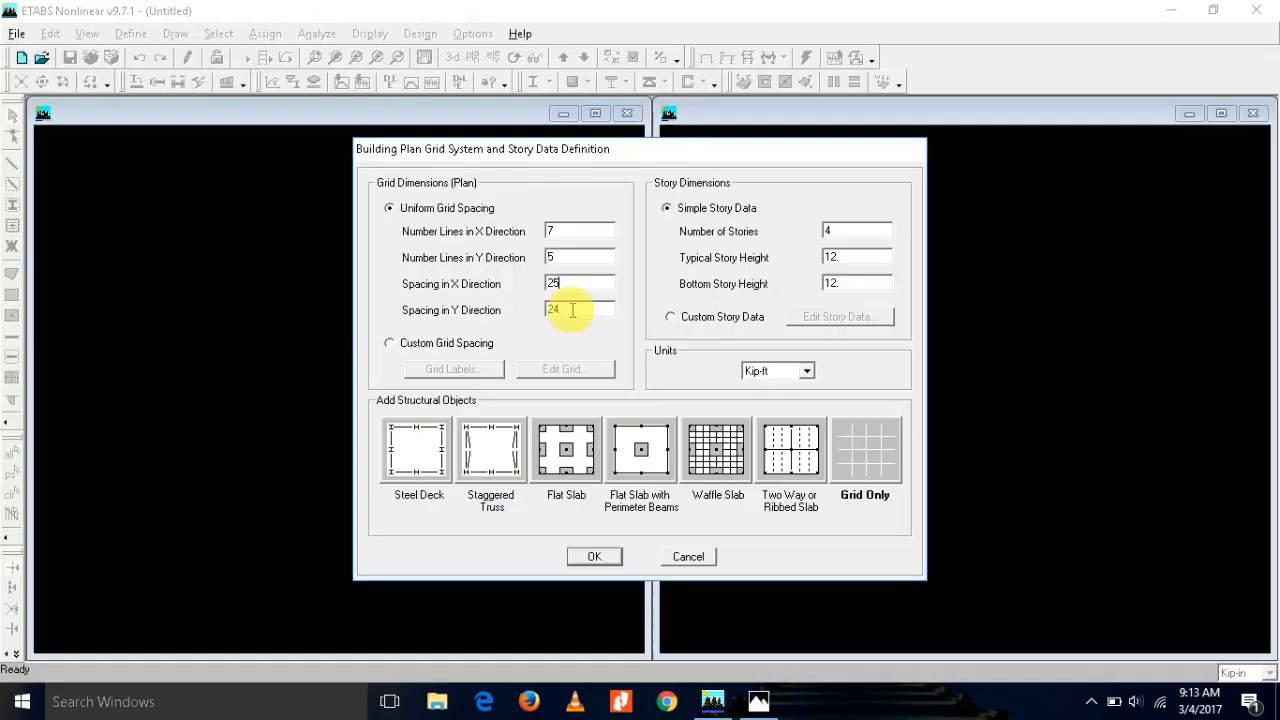
double_click(563, 310)
type("20")
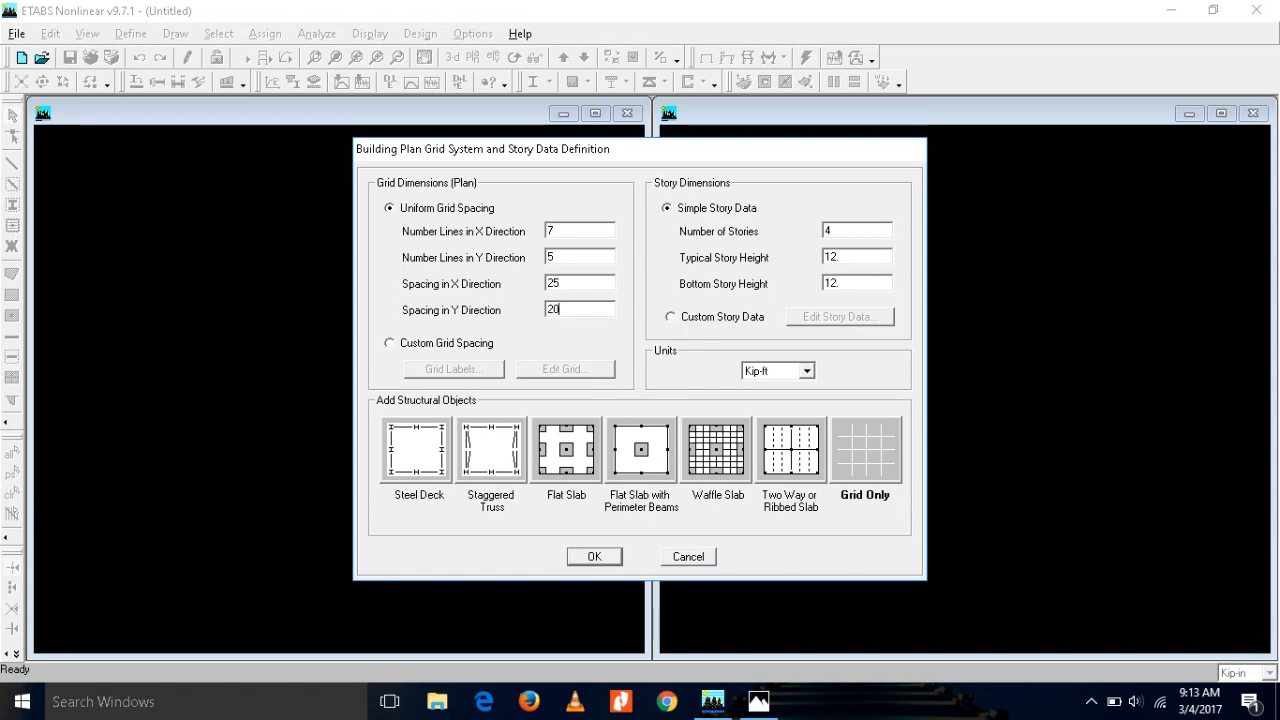
Step: Set the number of stories to 6 and create the model as Grid Only
double_click(844, 231)
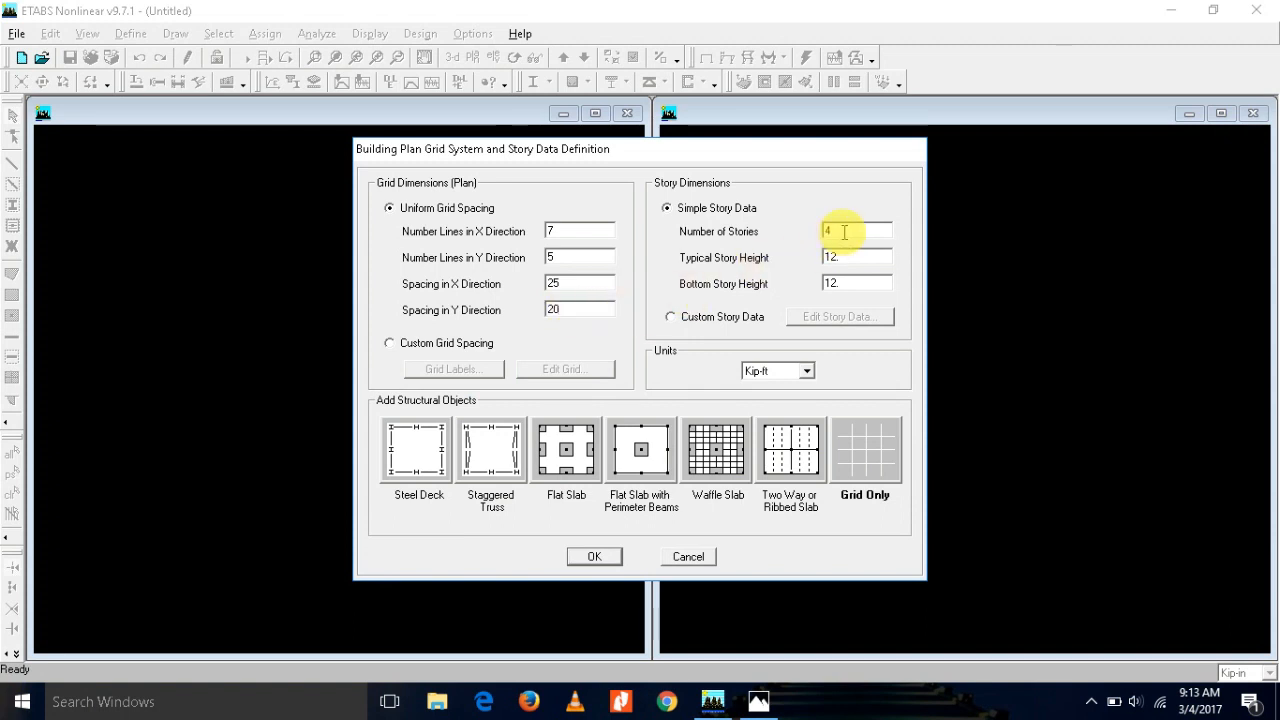
type("6")
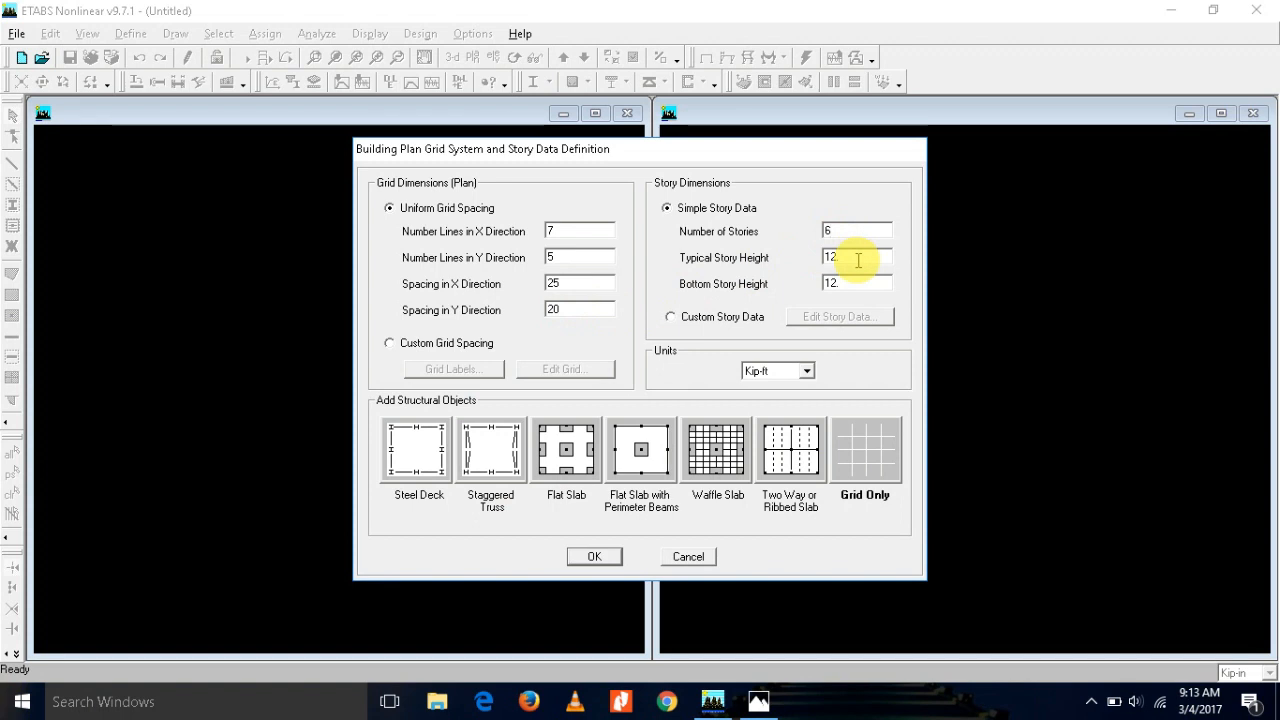
double_click(844, 231)
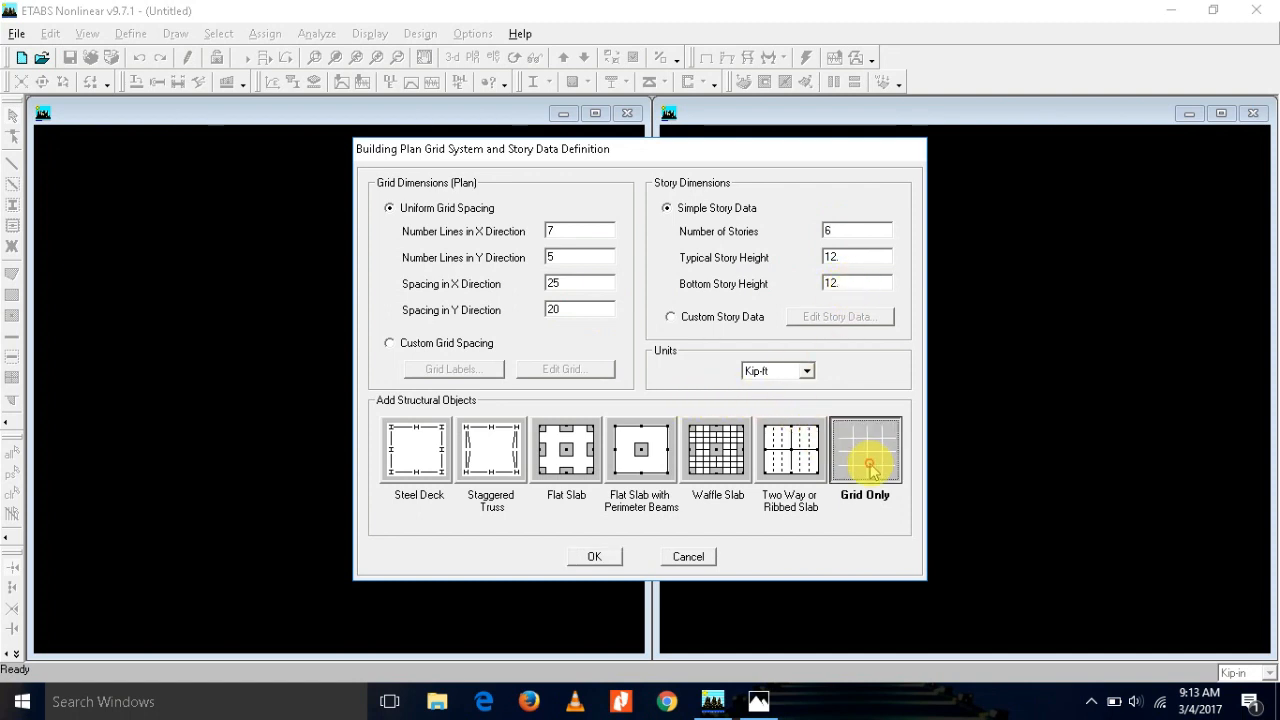
left_click(600, 558)
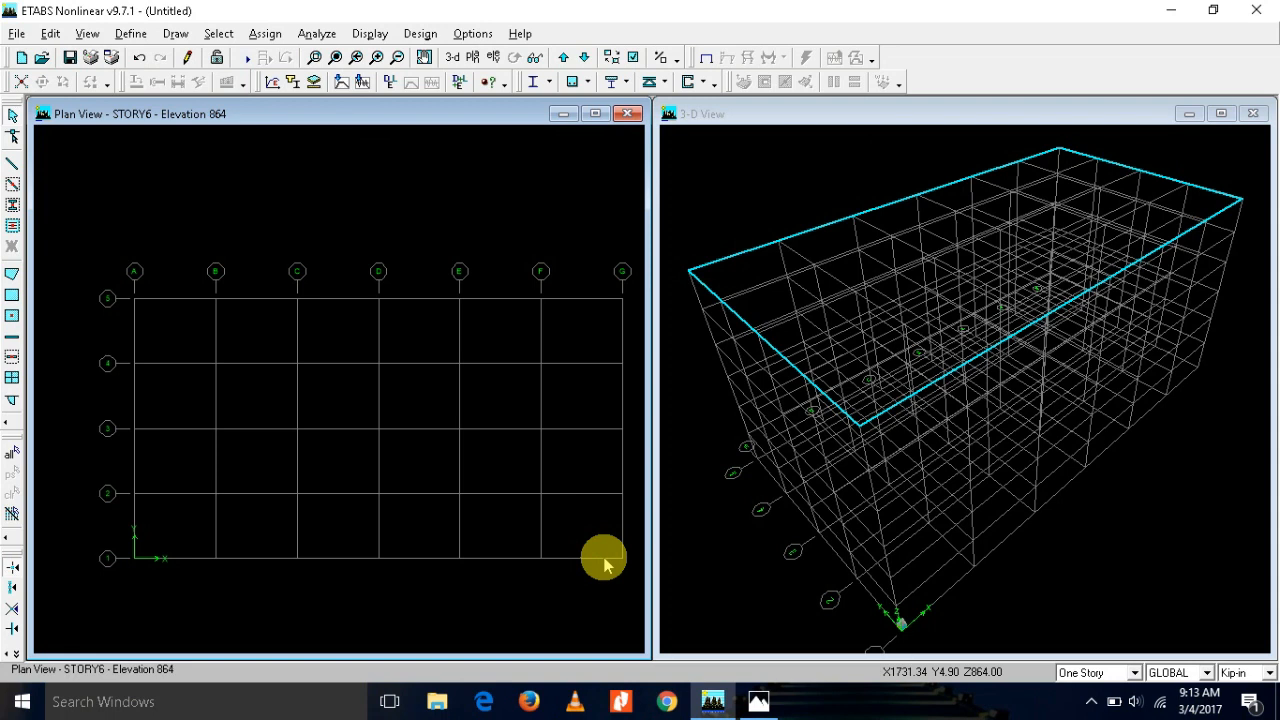
left_click(715, 530)
left_click(336, 222)
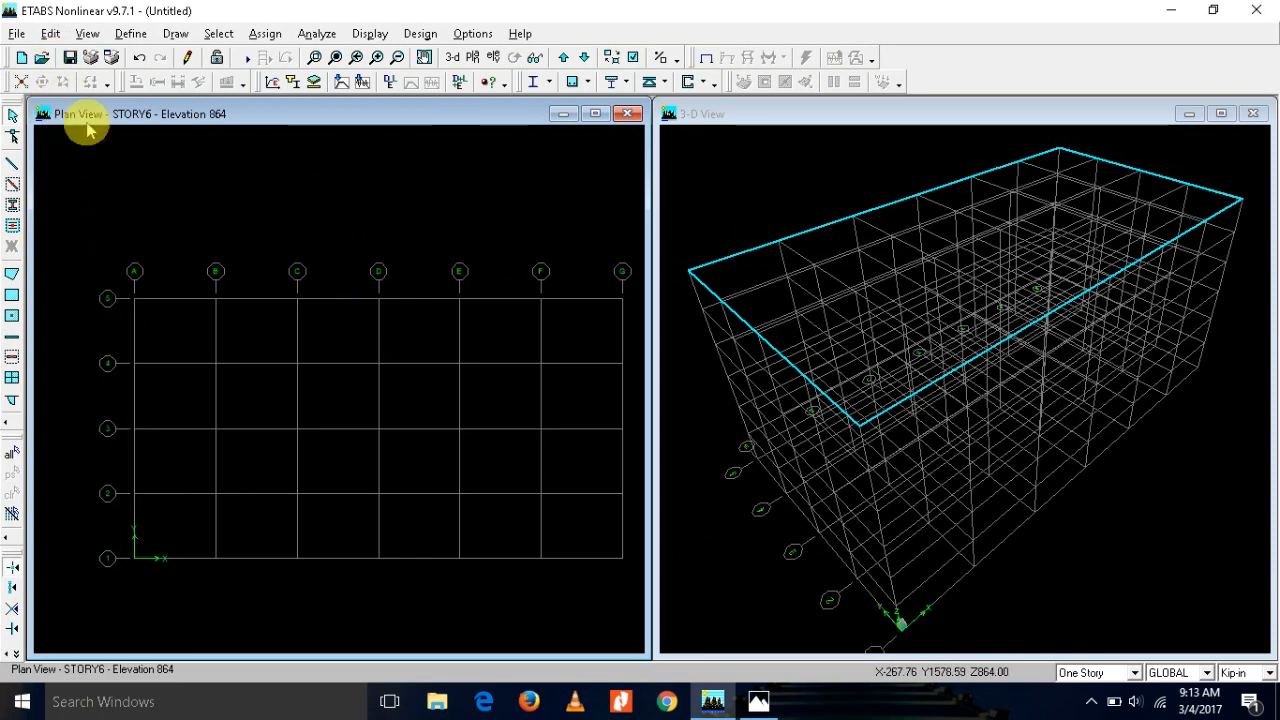
Step: Open the GLOBAL system's grid data for editing and display the grids as spacing in Kip-ft units
left_click(51, 33)
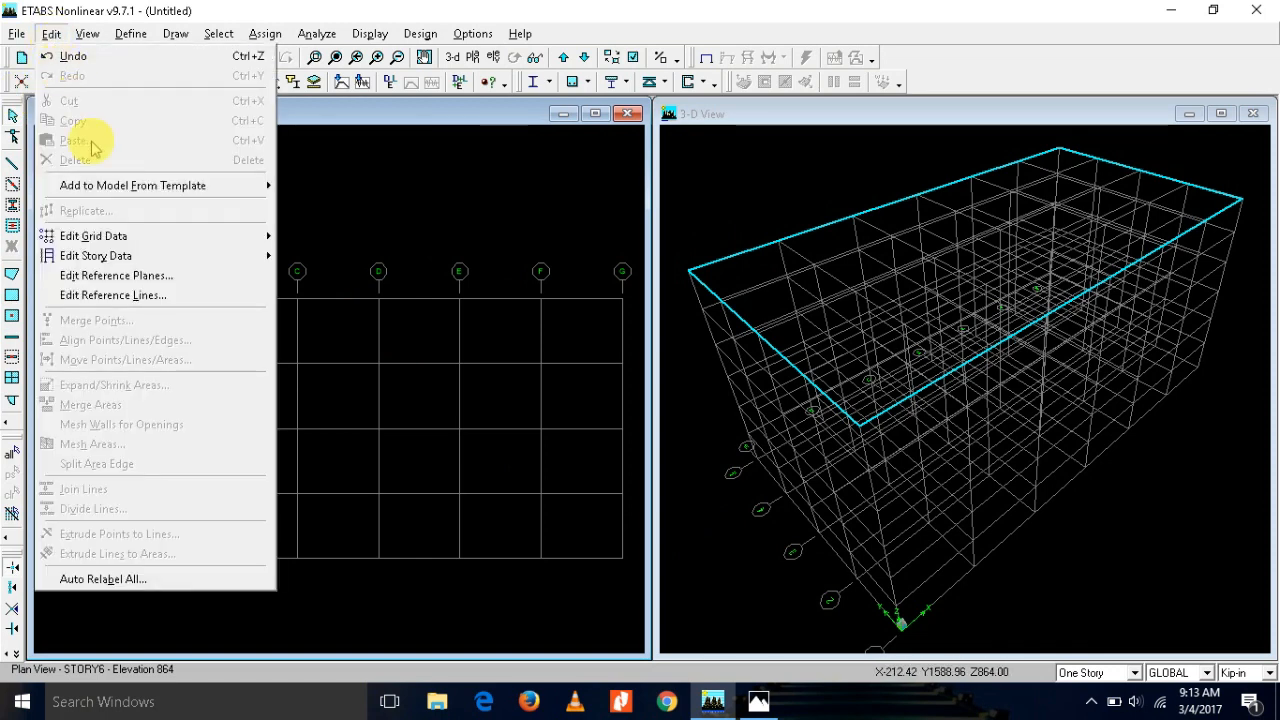
mouse_move(195, 238)
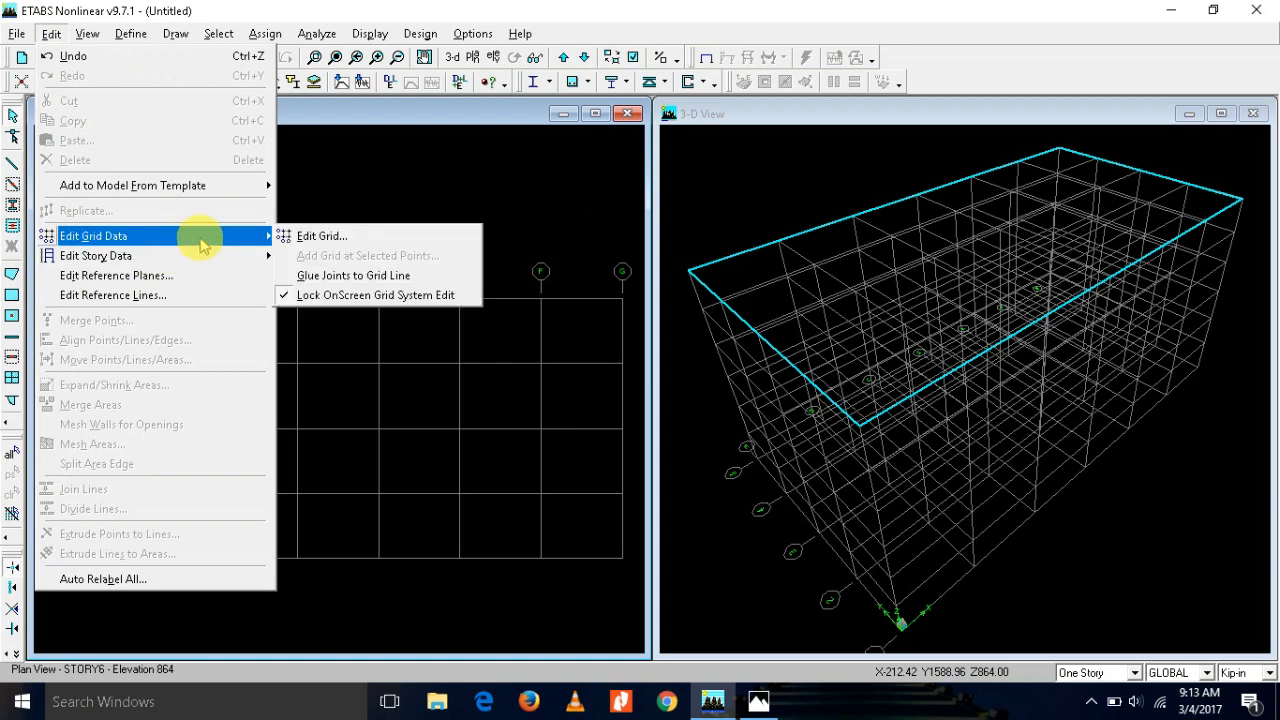
left_click(327, 238)
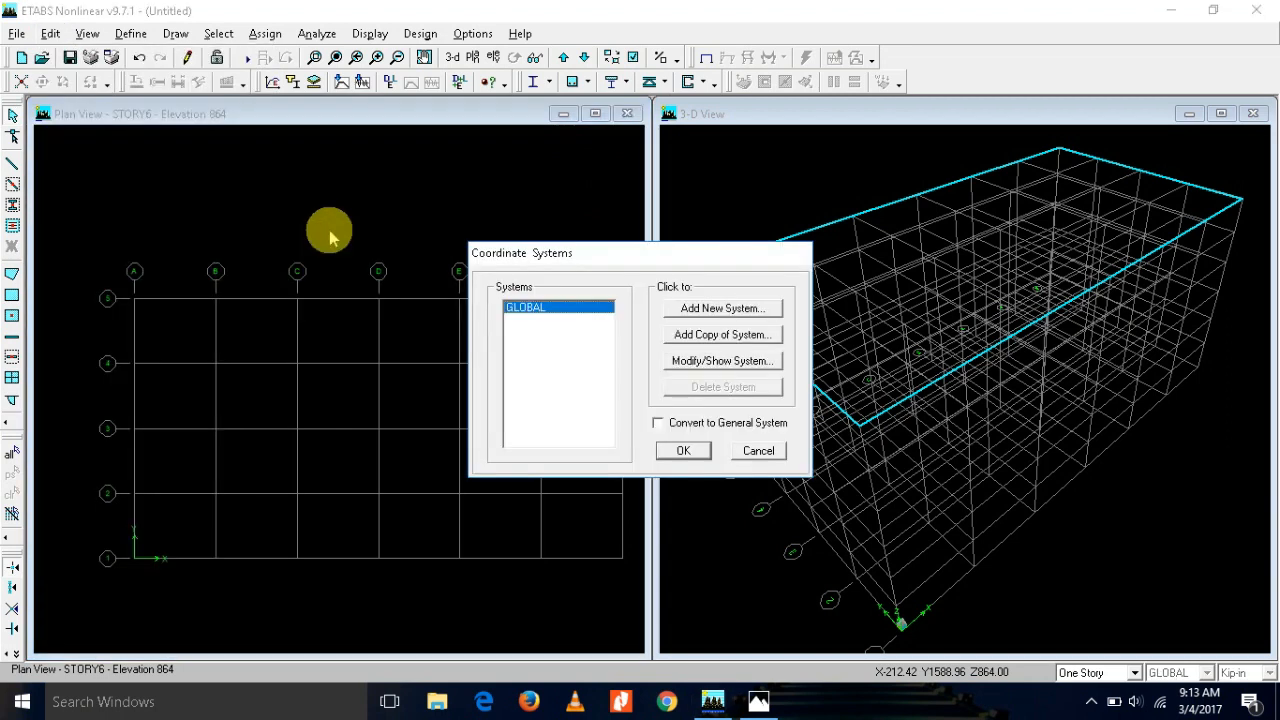
left_click(721, 360)
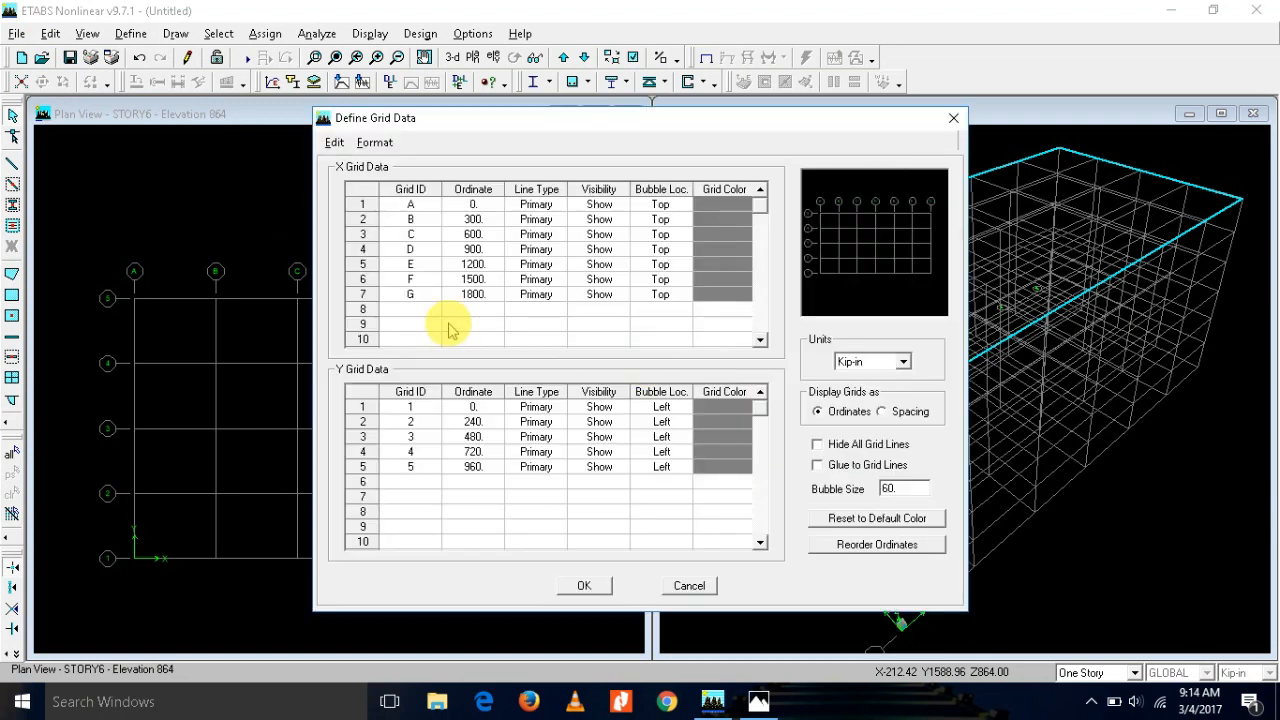
left_click(884, 412)
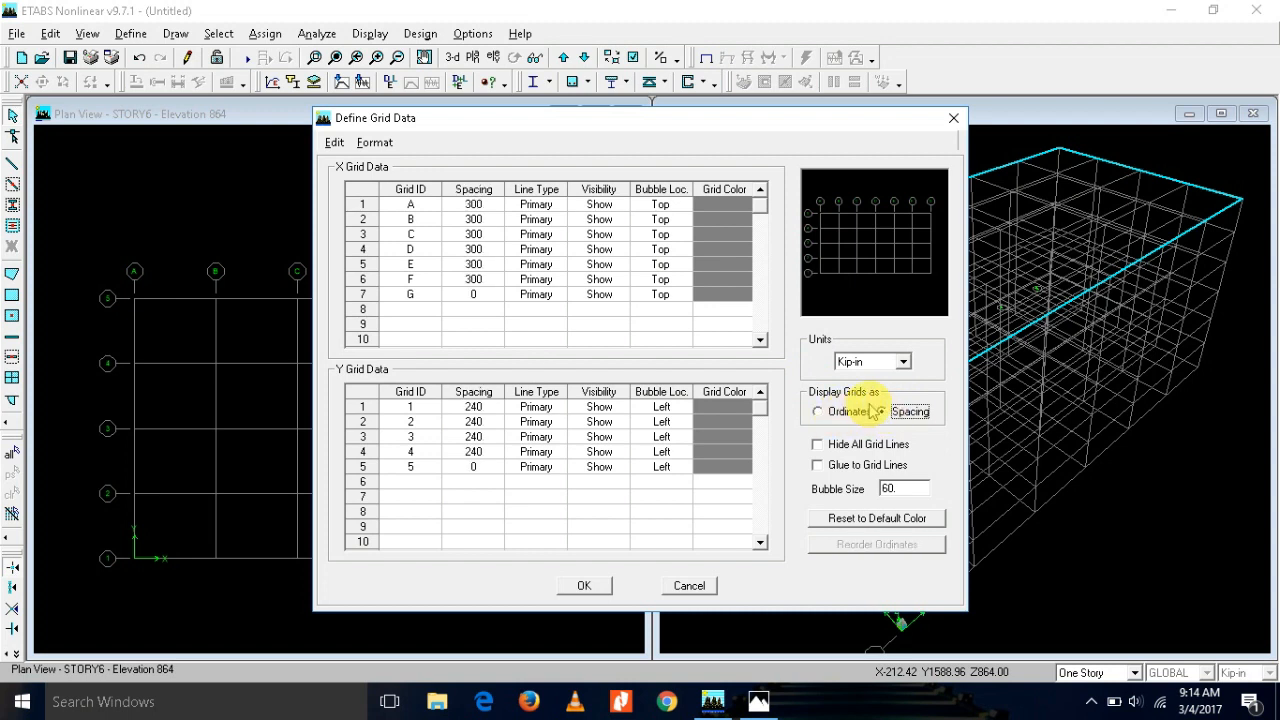
left_click(904, 364)
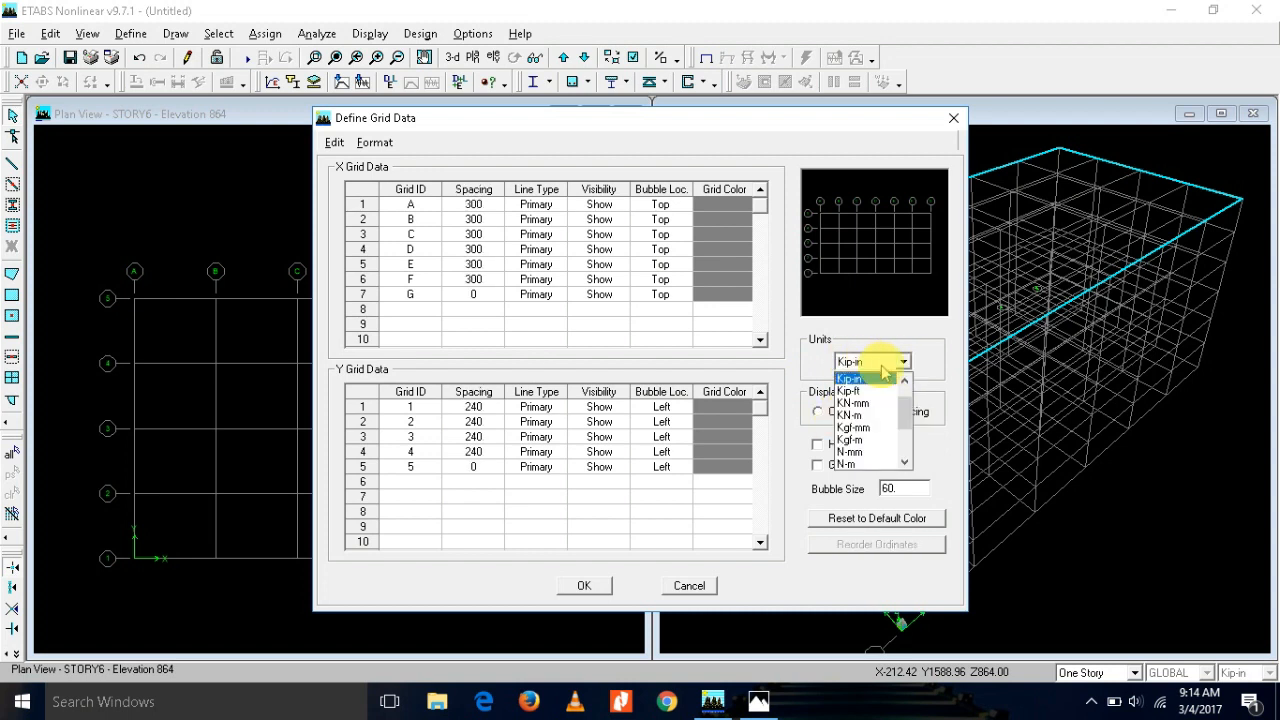
left_click(876, 394)
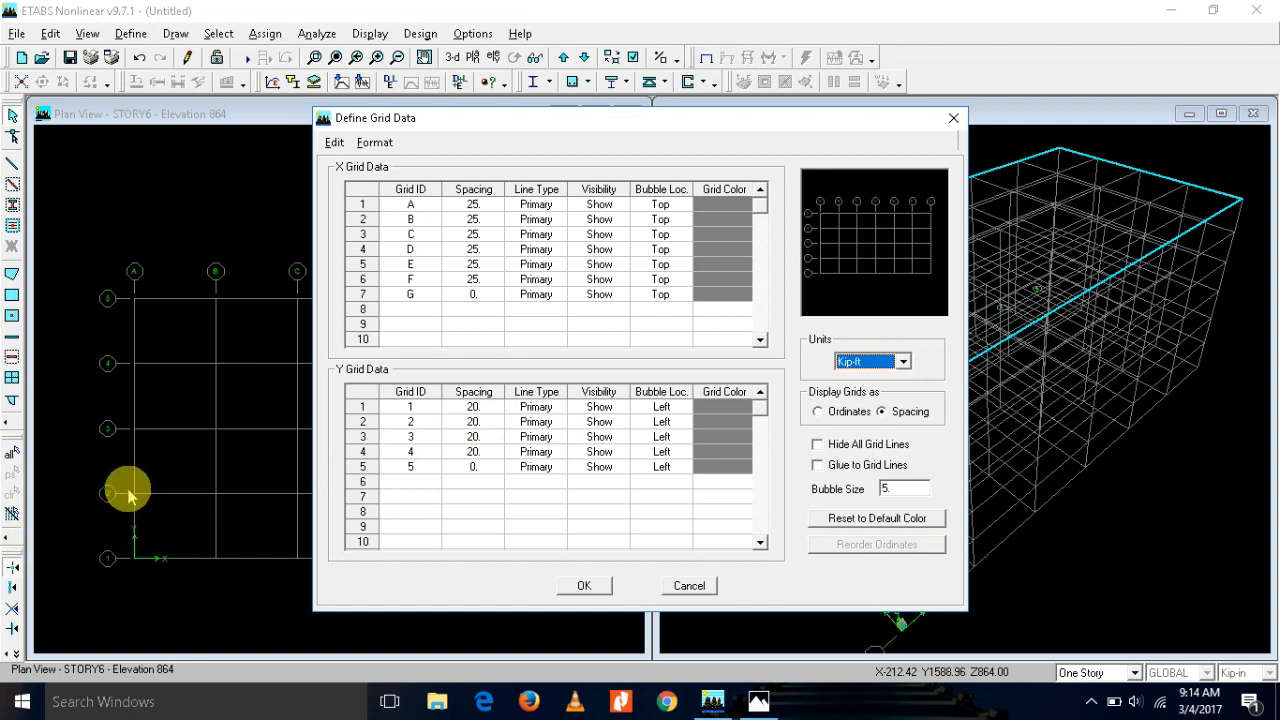
Step: Set the Y-direction spacing for grid line 2 to 25 ft and apply the grid changes
left_click(474, 426)
type("25")
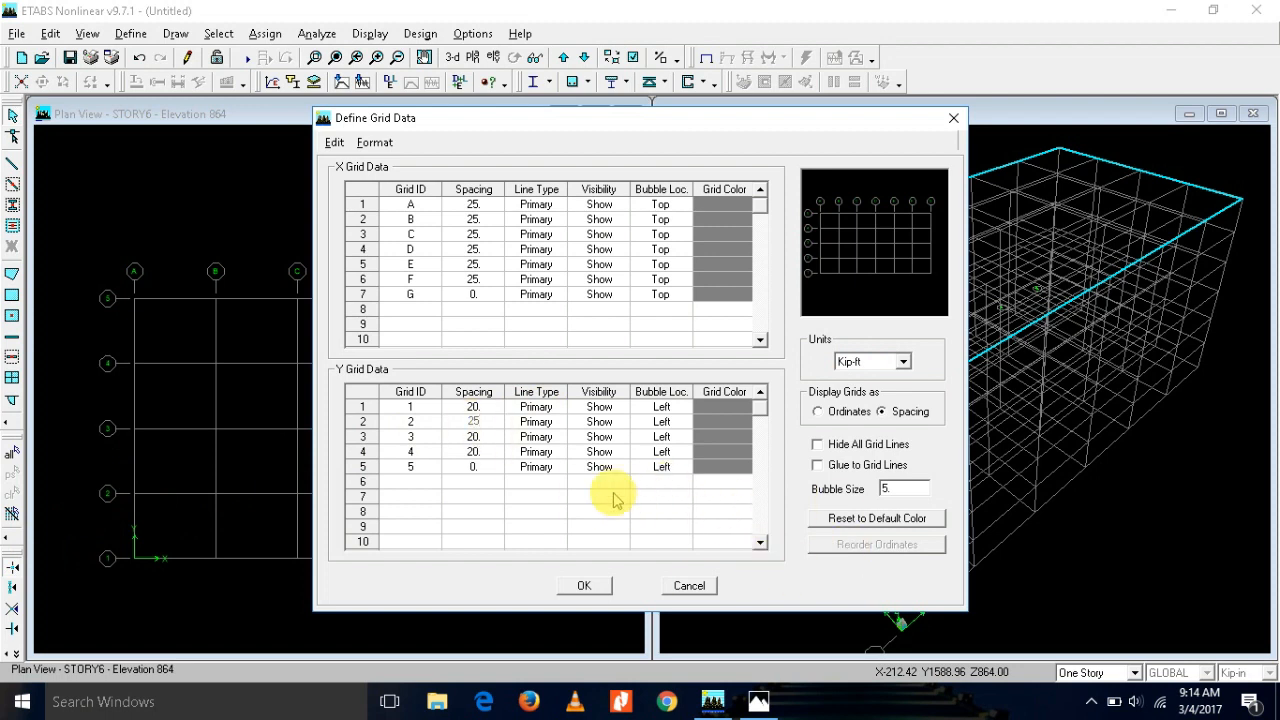
left_click(589, 588)
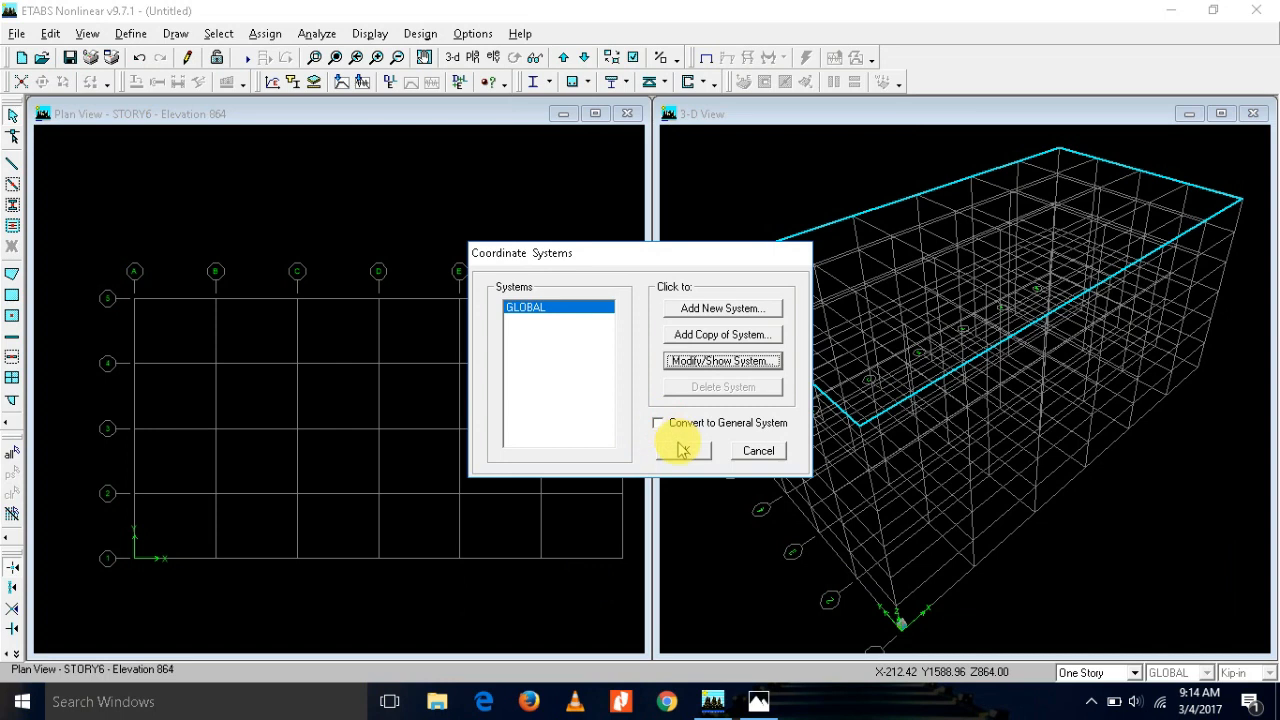
left_click(680, 451)
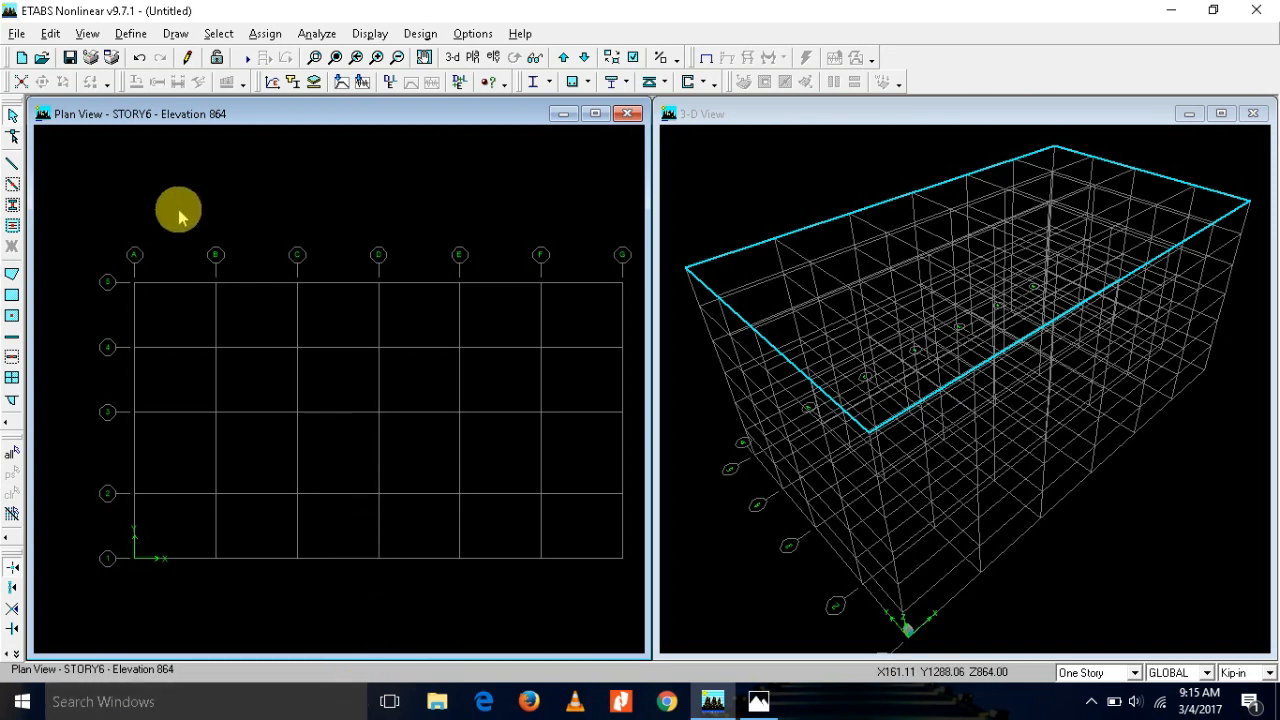
Step: Save the model under the file name "for youtube" in the my etab saved work folder
key("ctrl+s")
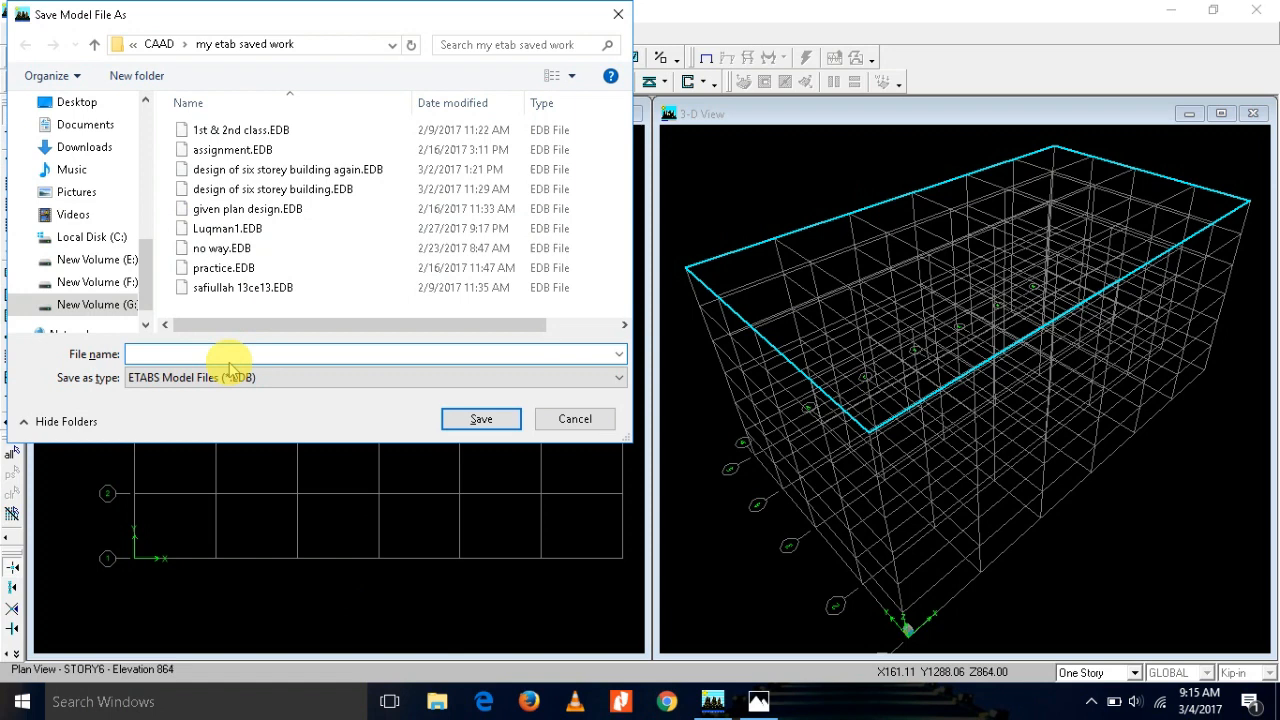
type("for youtube")
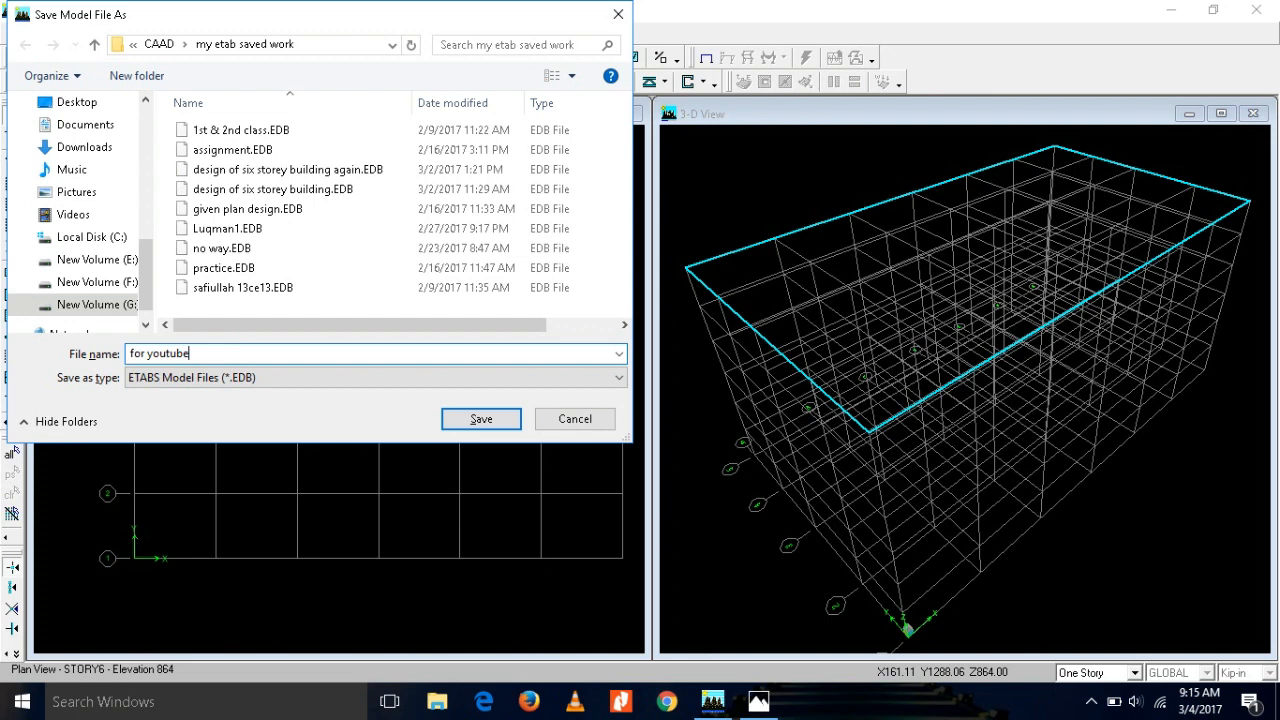
key("Return")
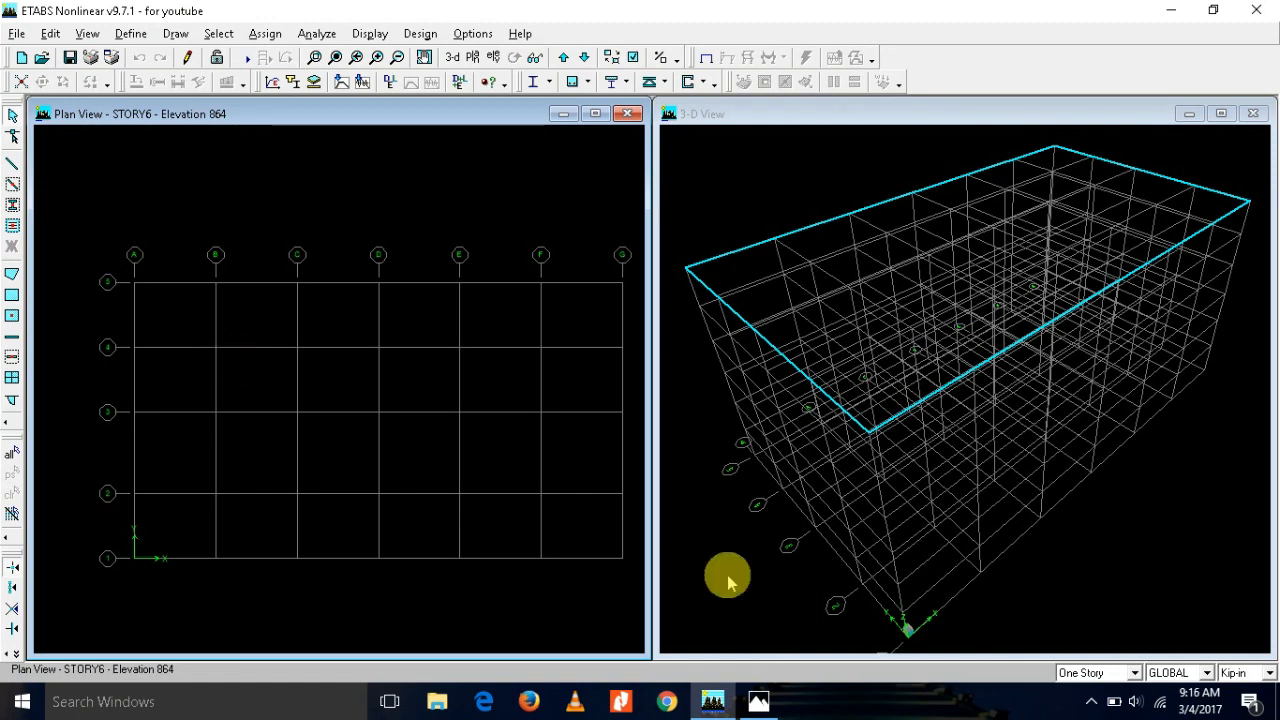
Step: Rename the CONC material to CONC4 and set its modulus of elasticity to 3606
left_click(131, 36)
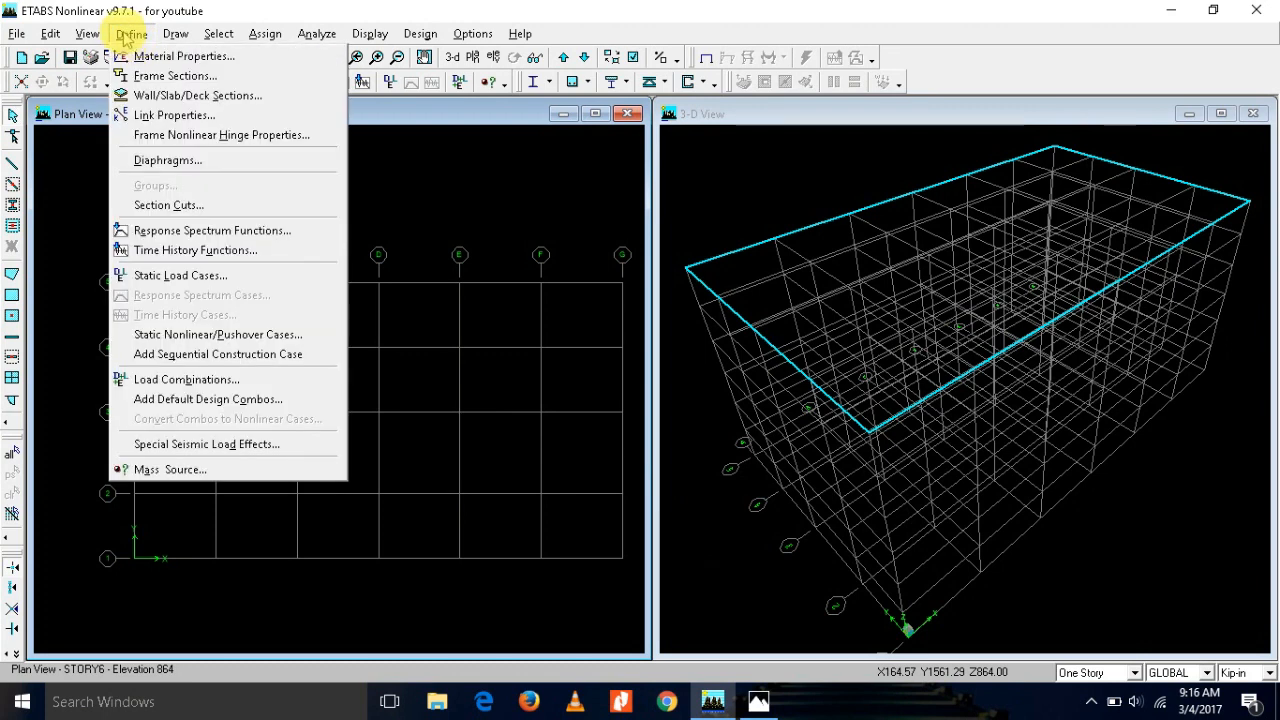
left_click(157, 57)
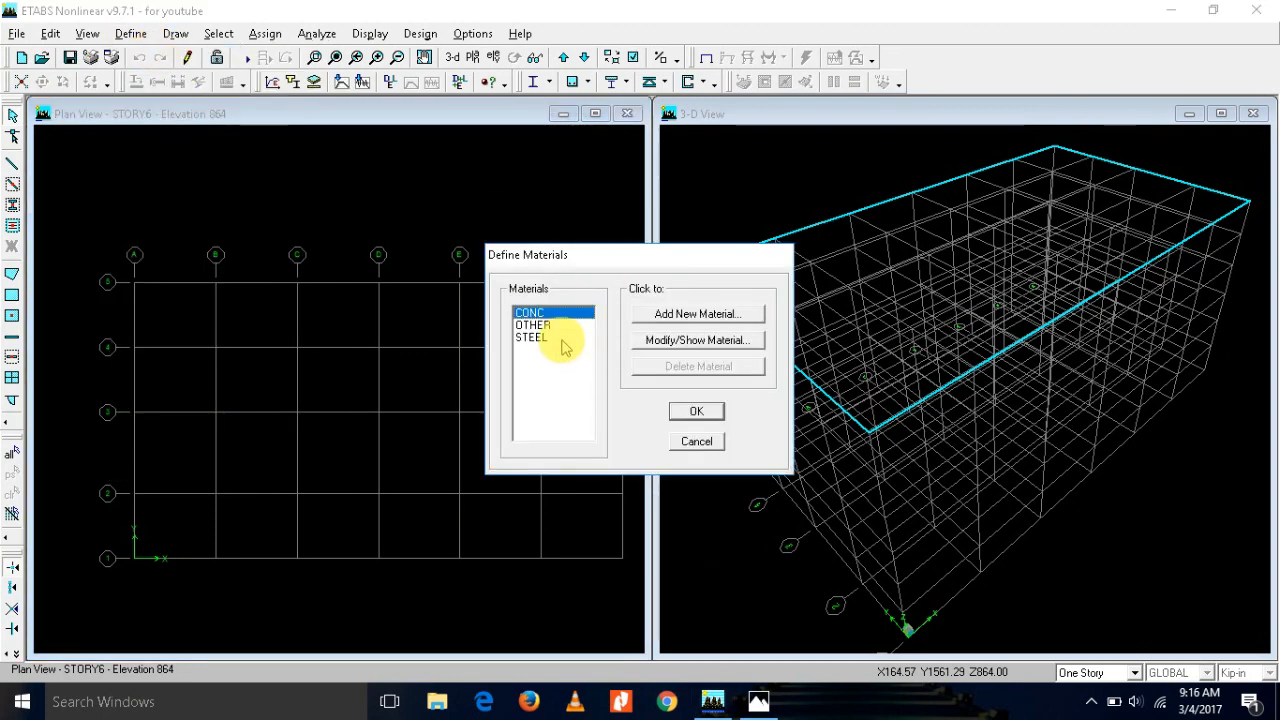
left_click(681, 340)
left_click(588, 251)
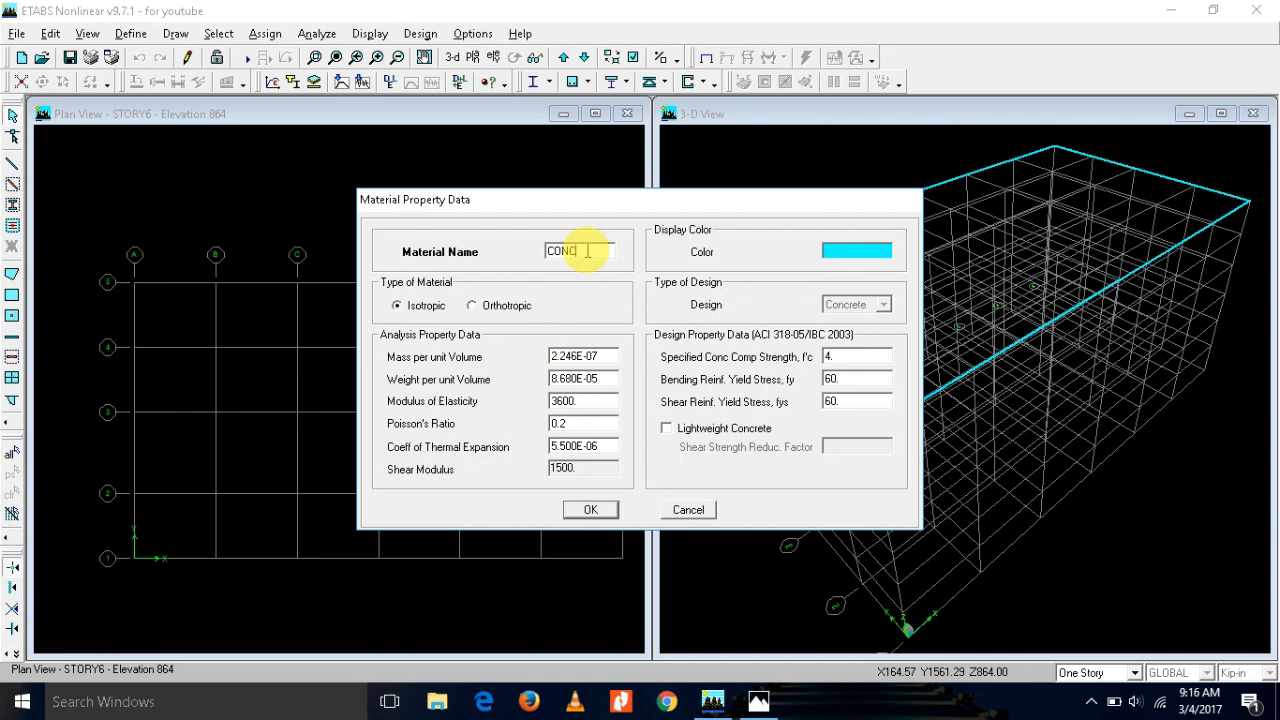
type("4")
left_click(847, 353)
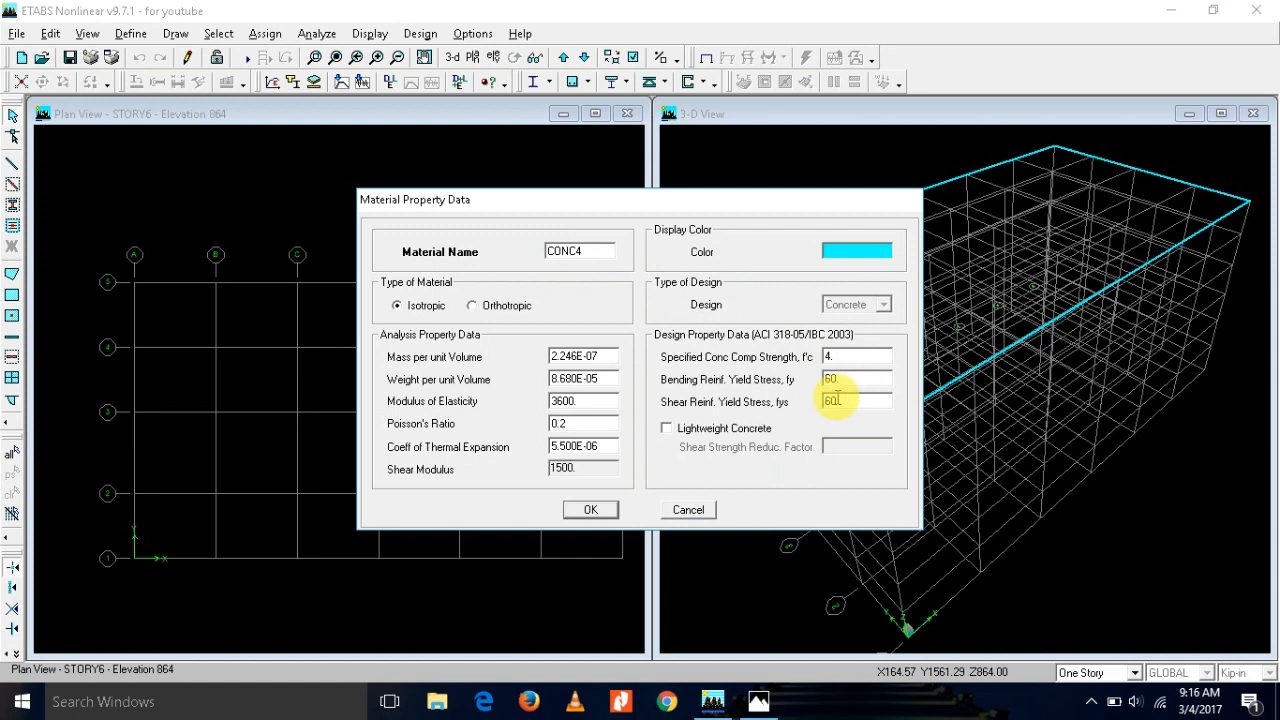
double_click(589, 403)
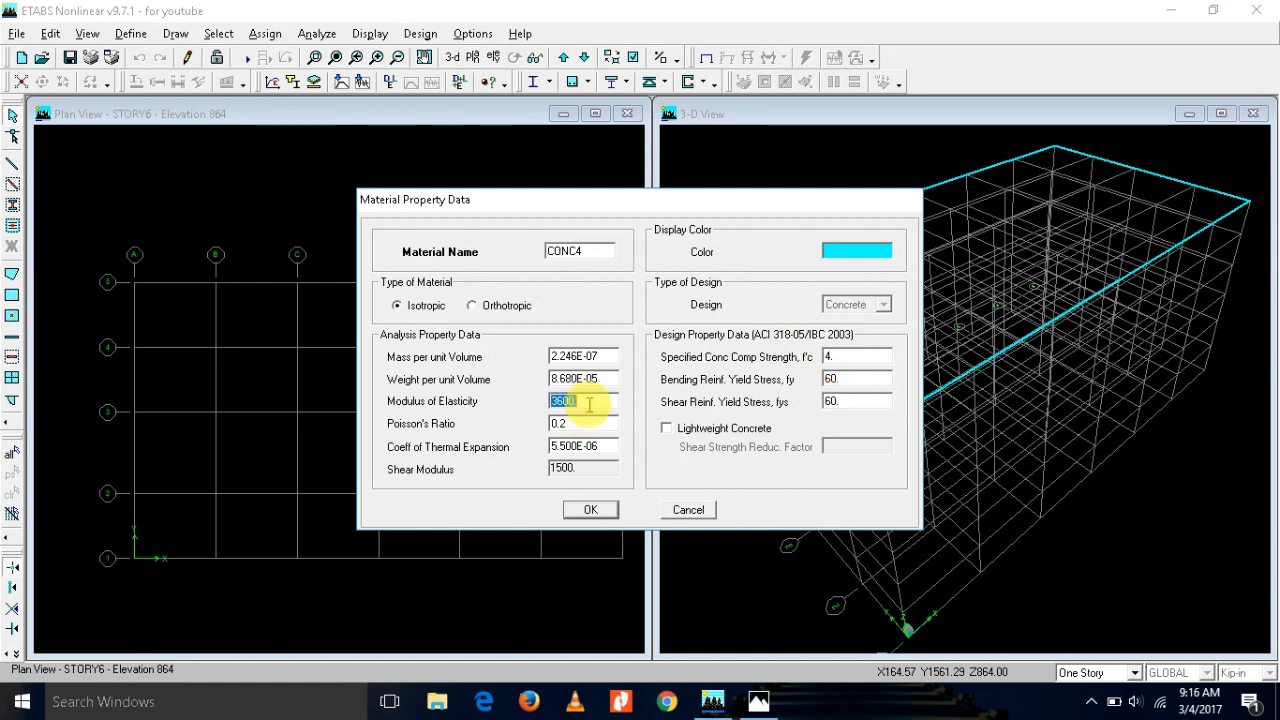
type("36")
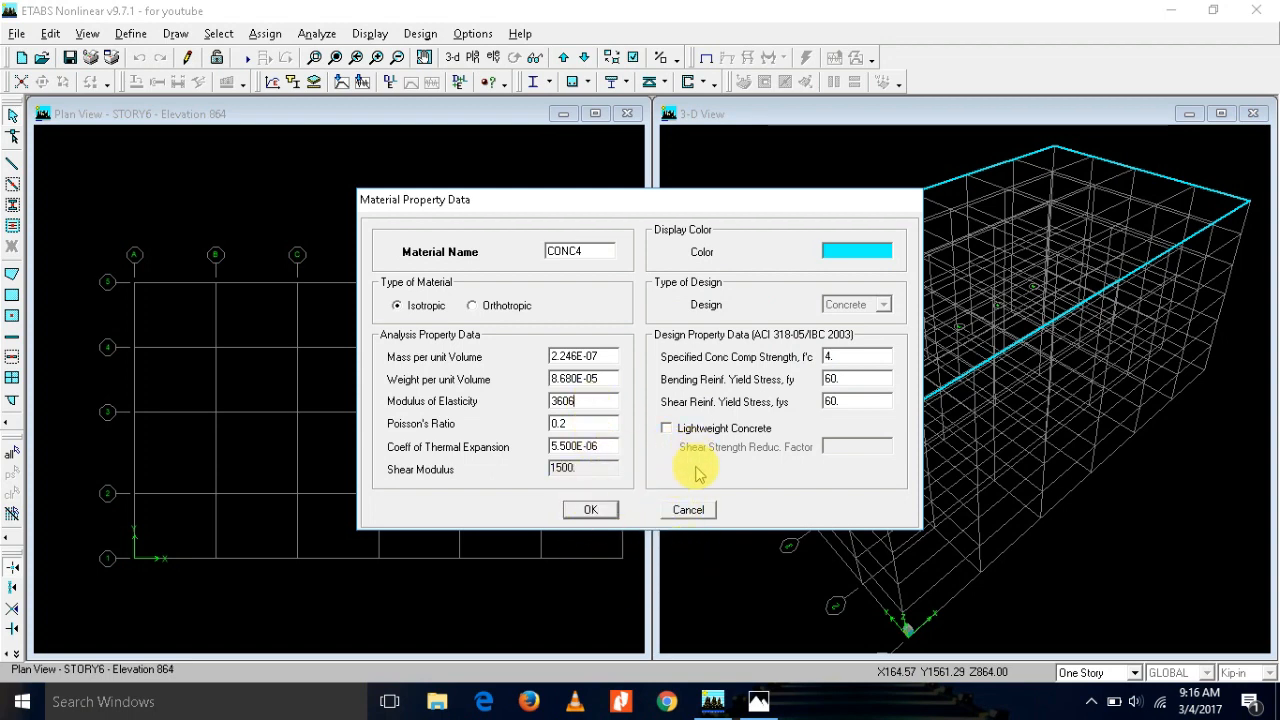
left_click(589, 509)
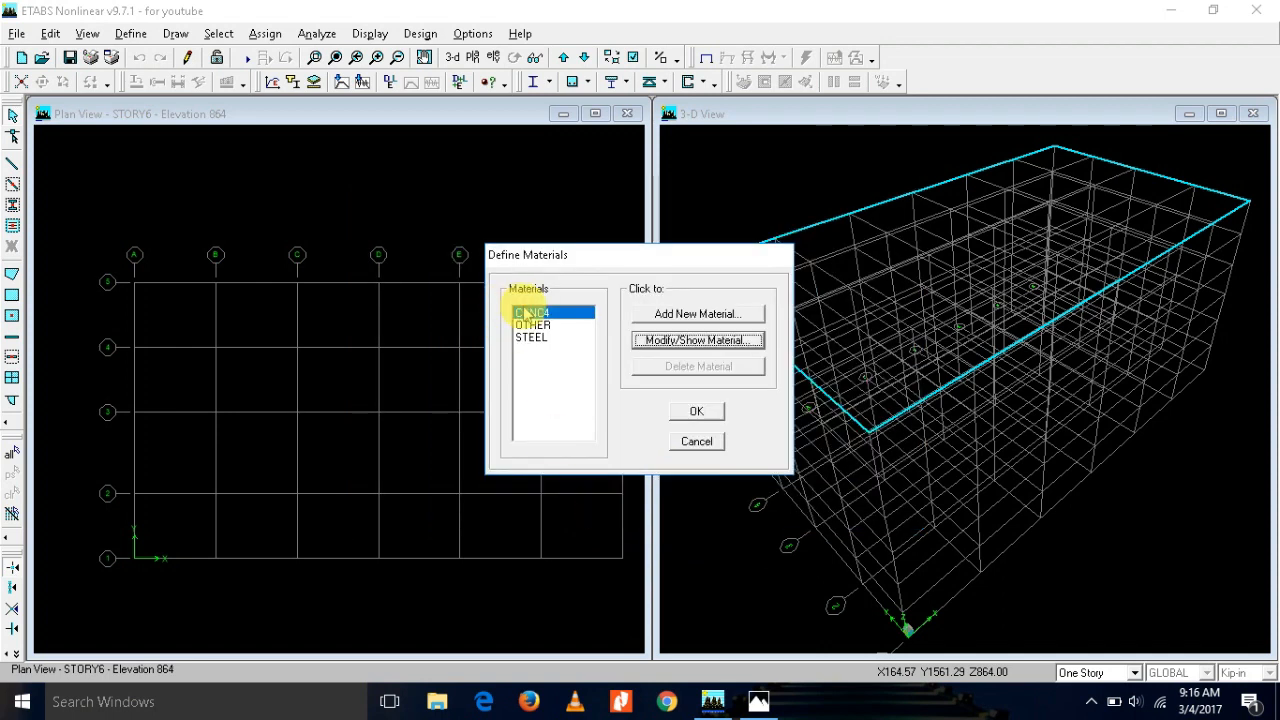
Step: Add a new material CONC3 with concrete strength f'c 3 and bending and shear reinforcement yield stresses of 40
left_click(697, 316)
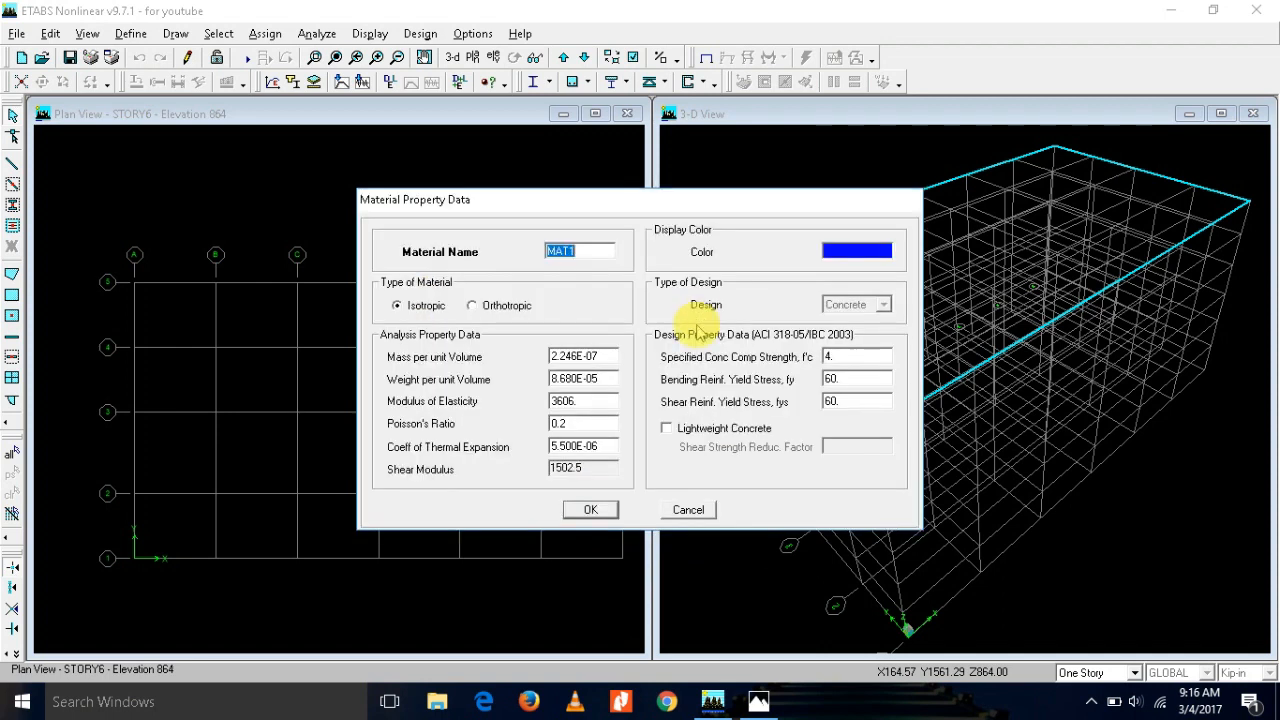
type("CO")
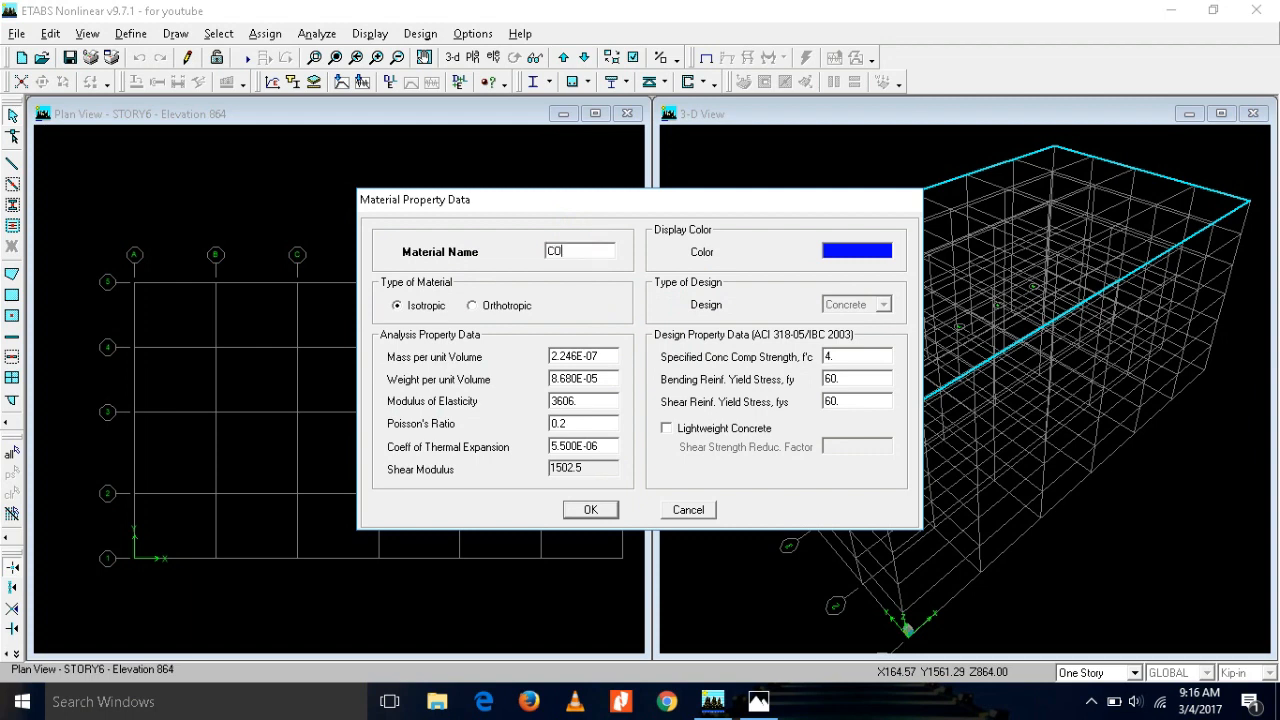
type("NC3")
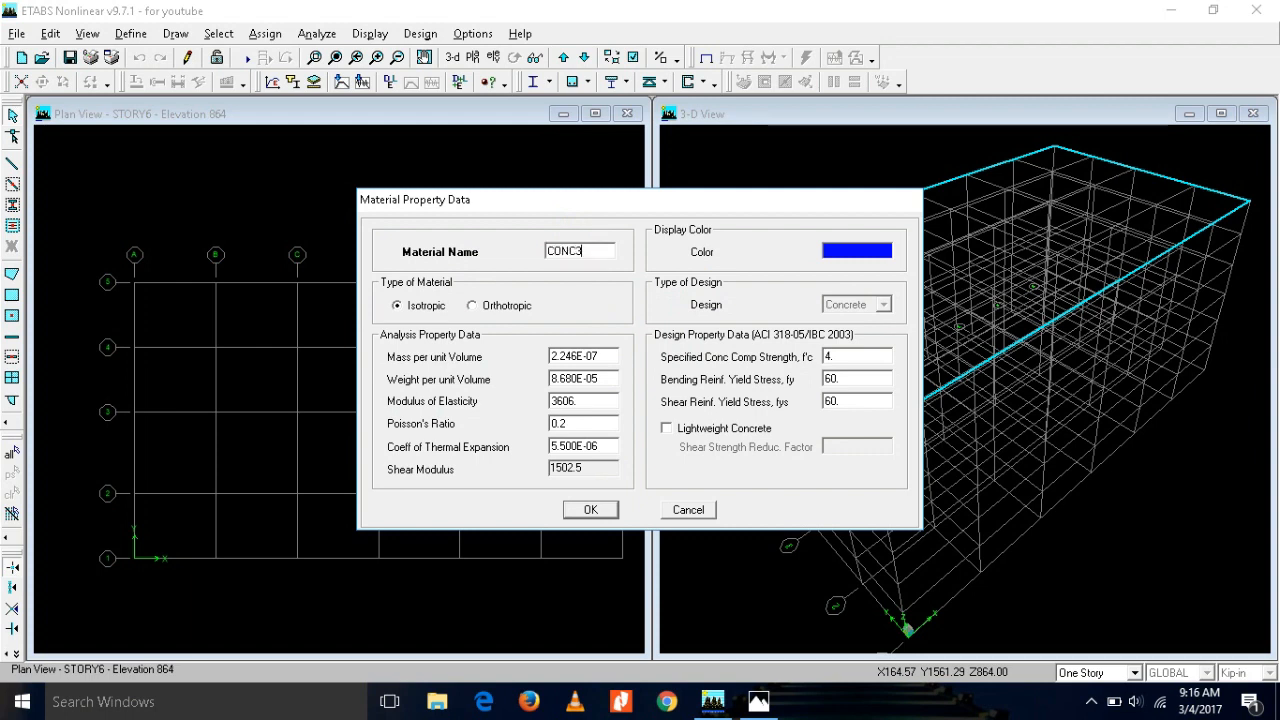
double_click(866, 357)
type("3")
key("Tab")
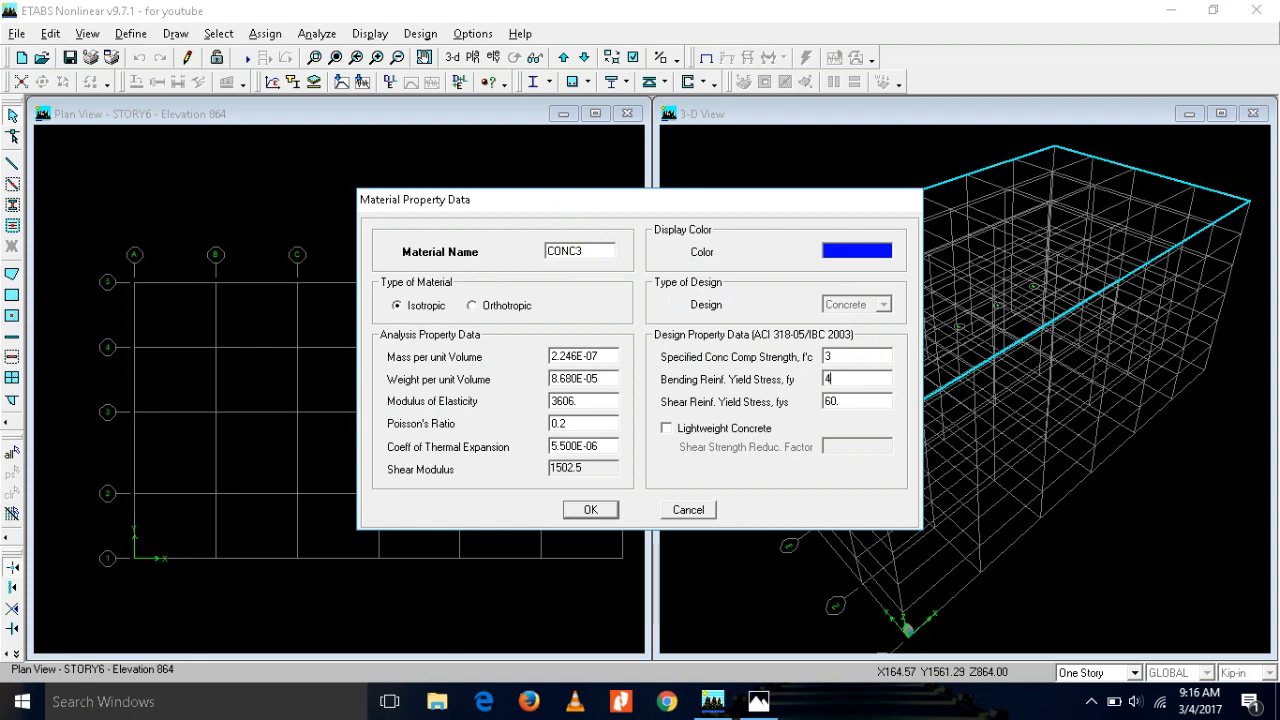
key("Tab")
type("40")
key("Tab")
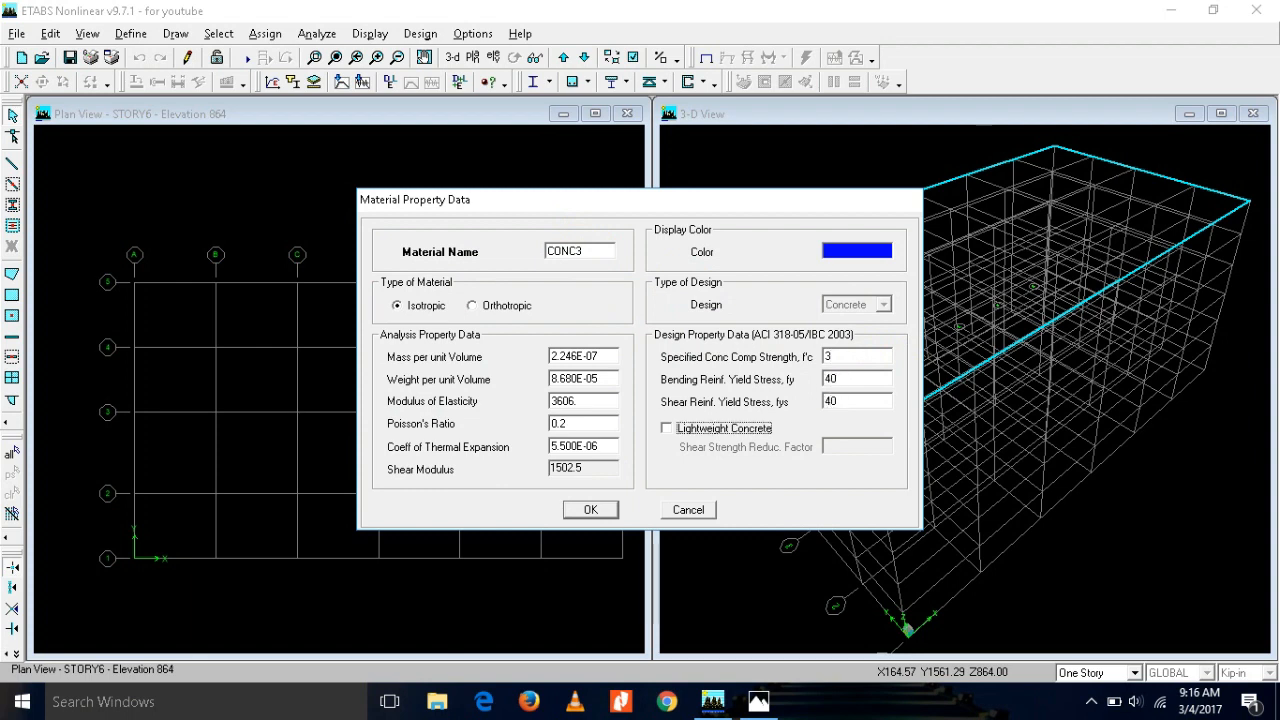
Step: Set CONC3's modulus of elasticity to 3122 and accept the material definitions
double_click(586, 401)
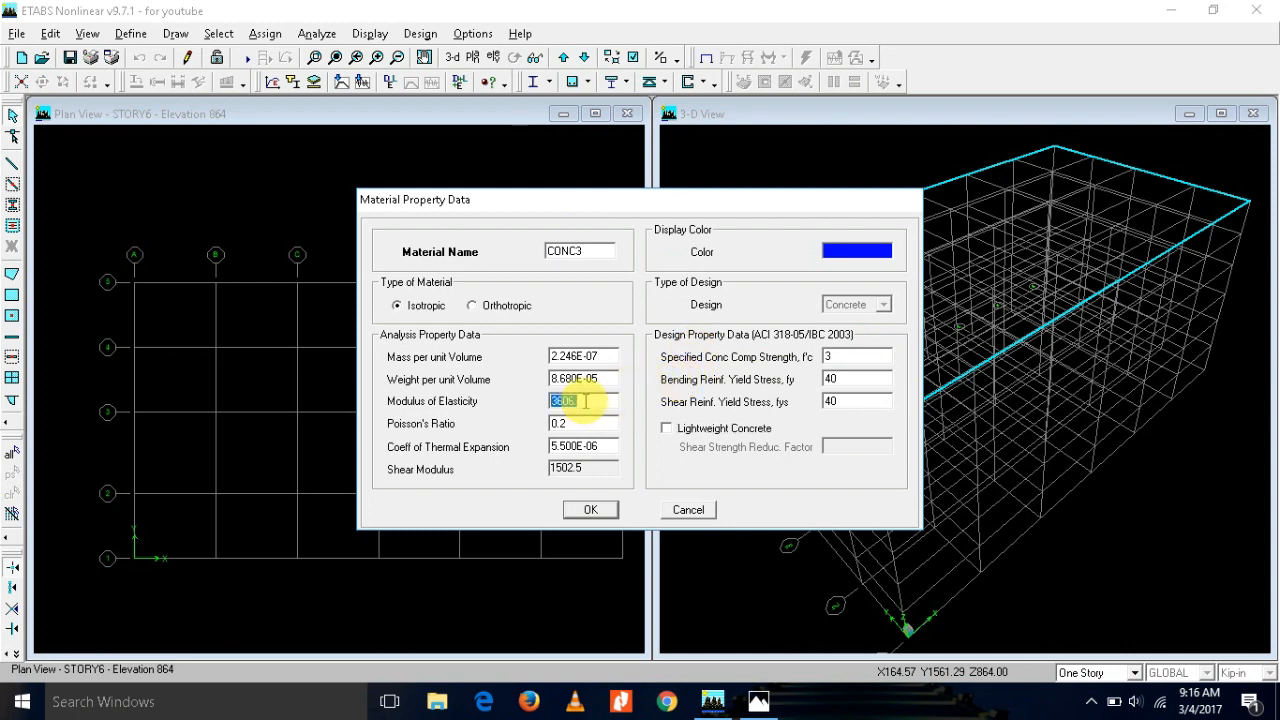
type("3212")
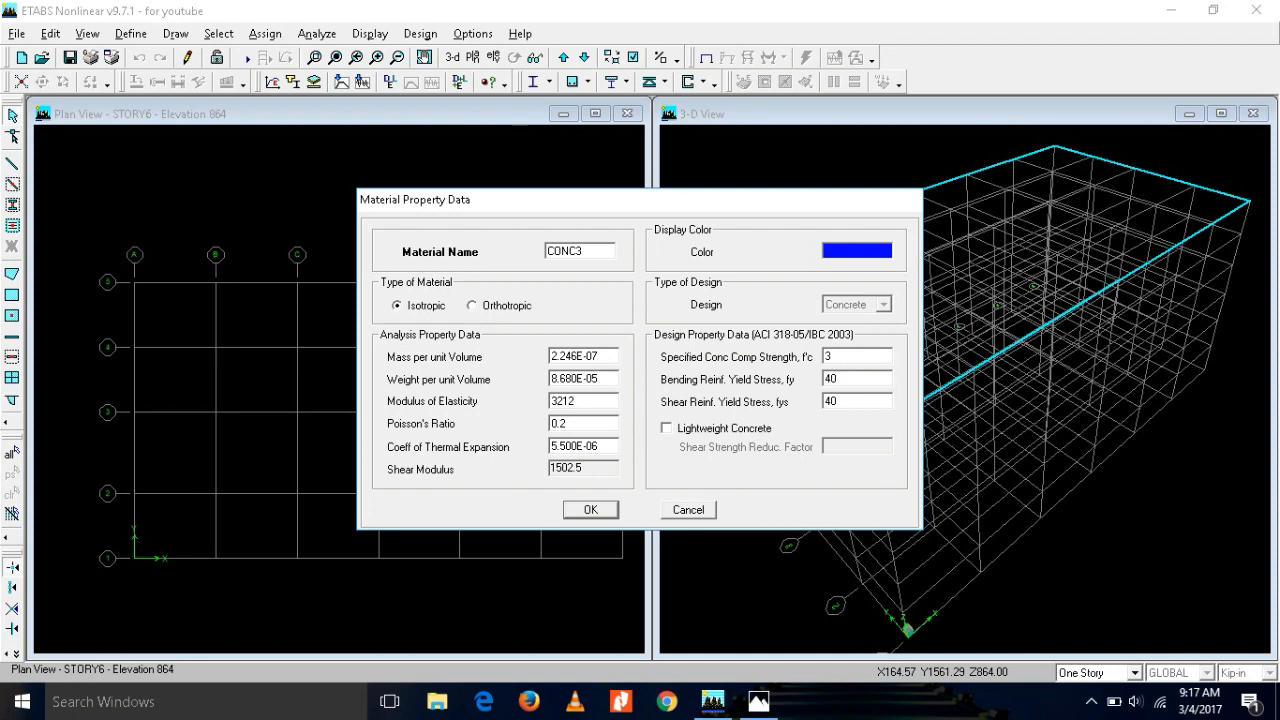
left_click(586, 401)
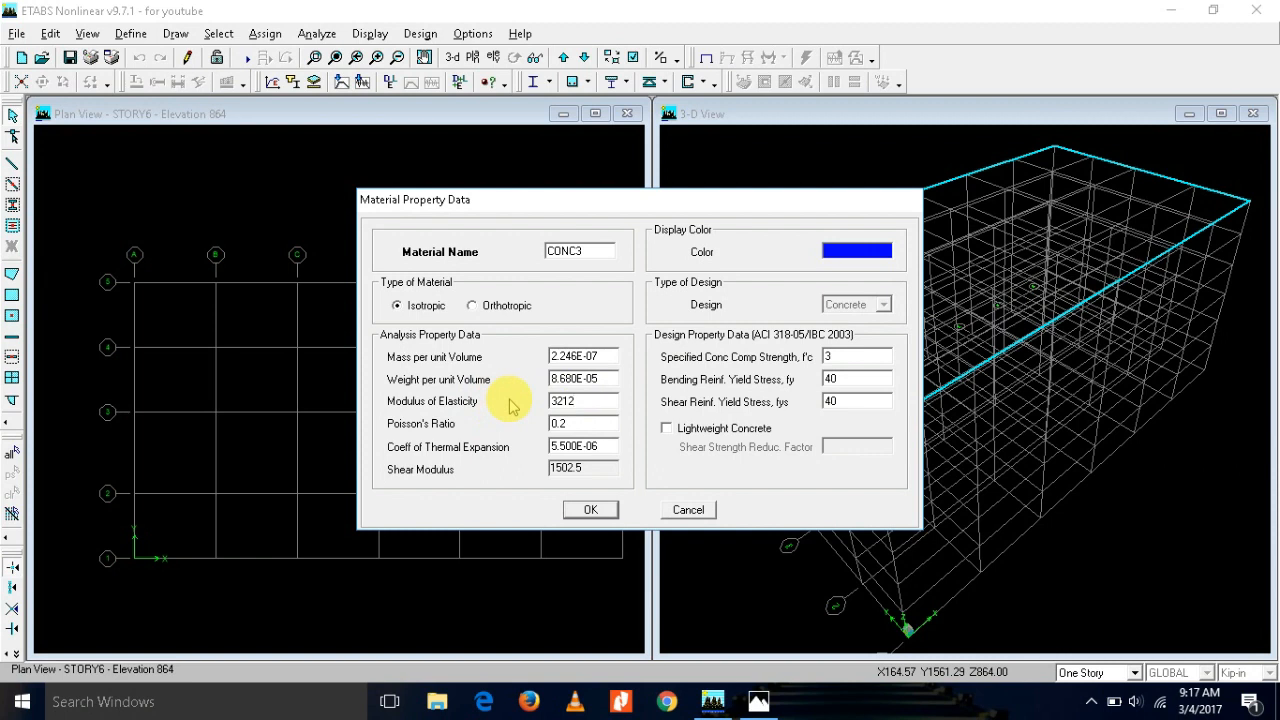
key("Left")
key("BackSpace")
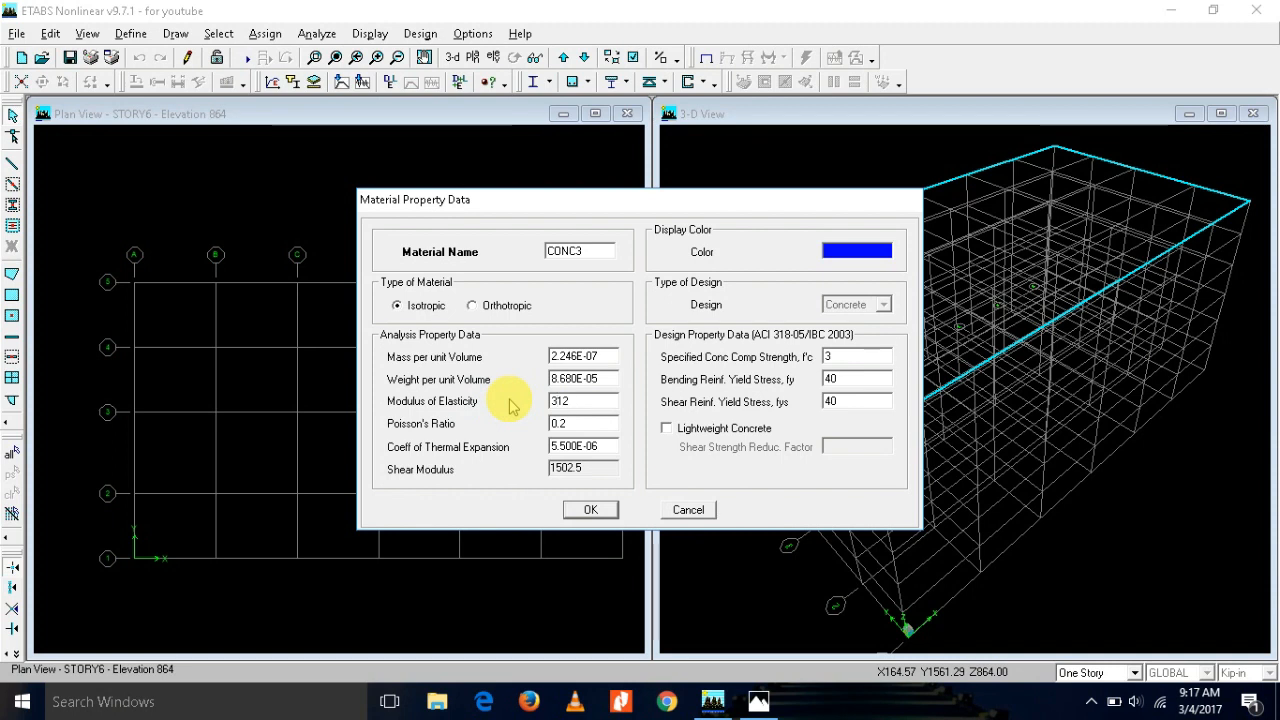
type("2")
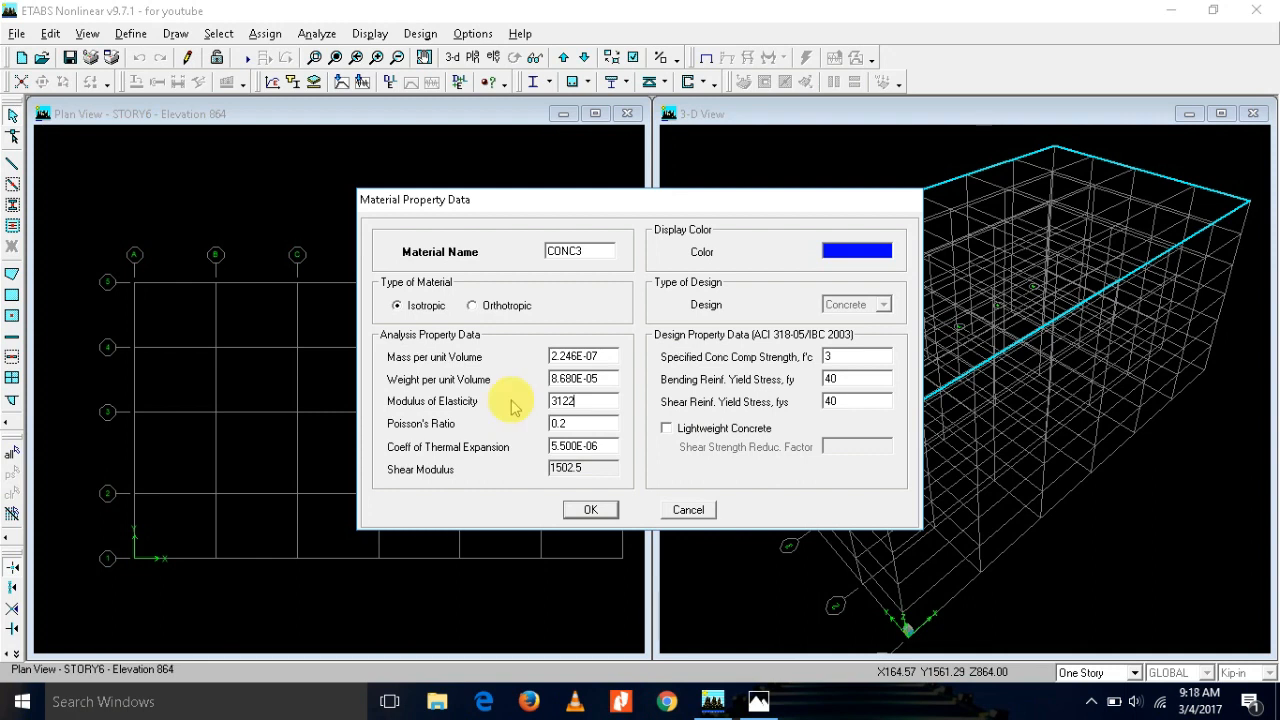
left_click(590, 509)
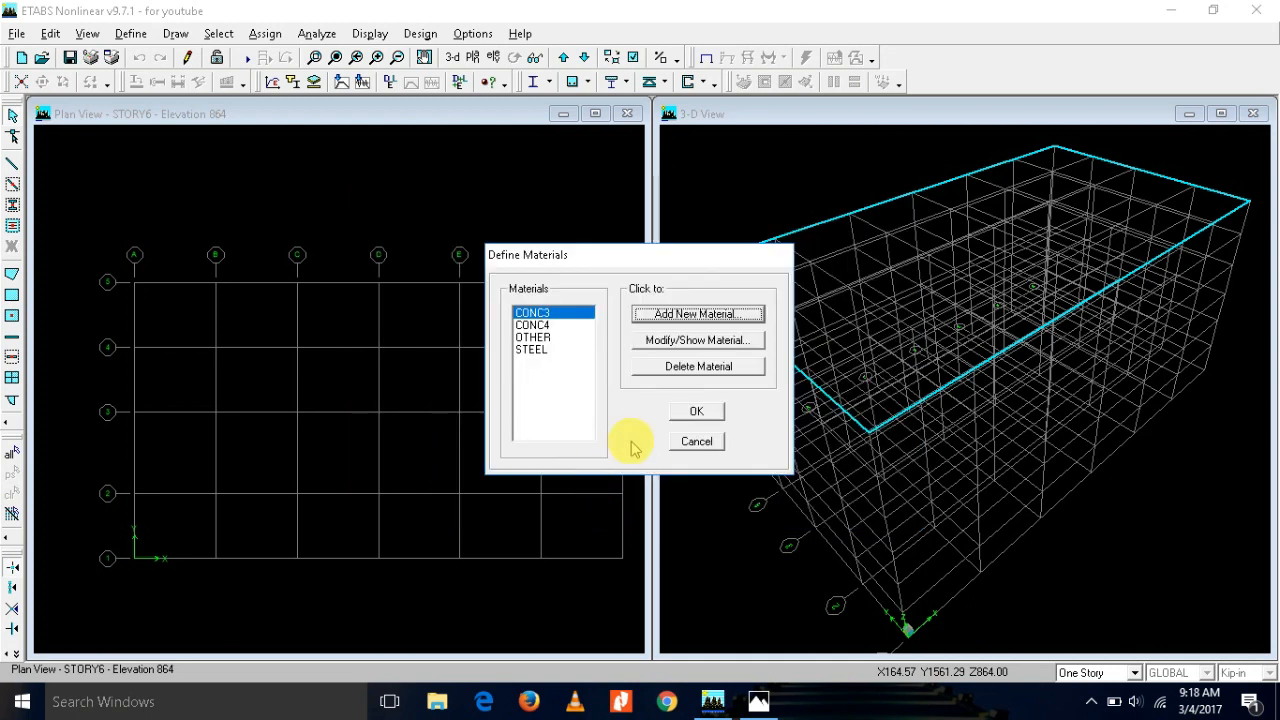
left_click(540, 338)
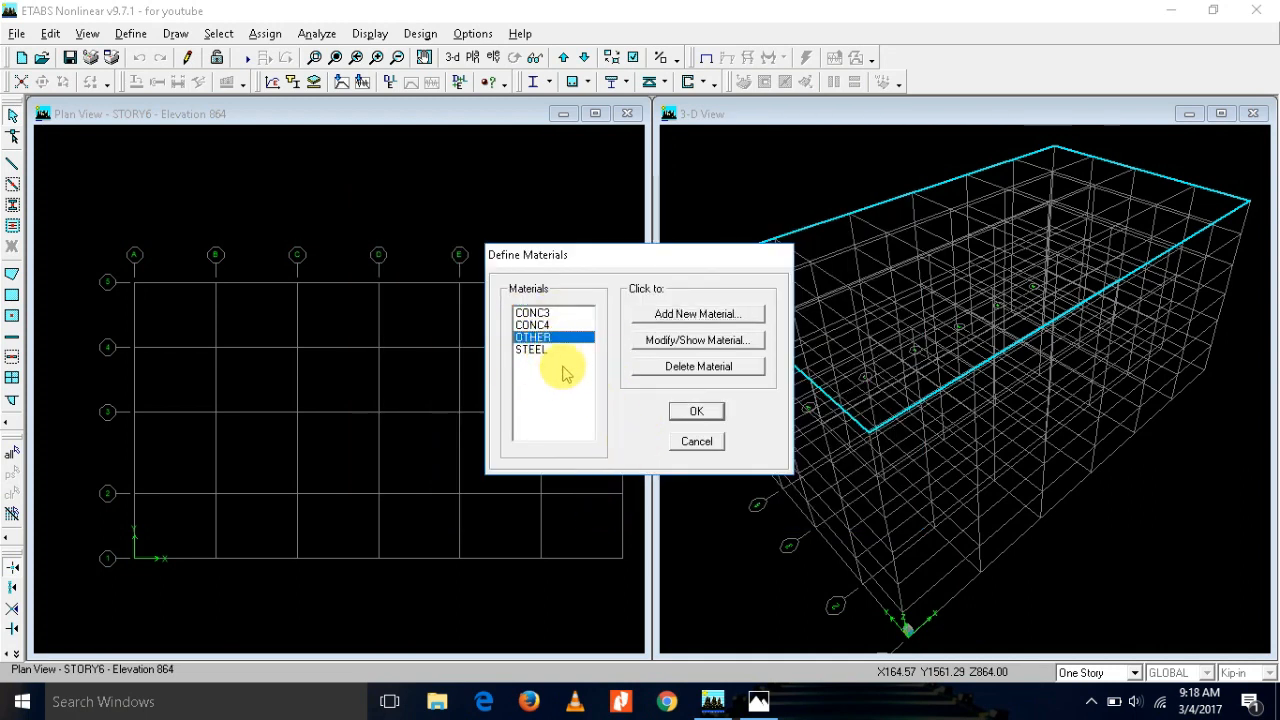
left_click(540, 350)
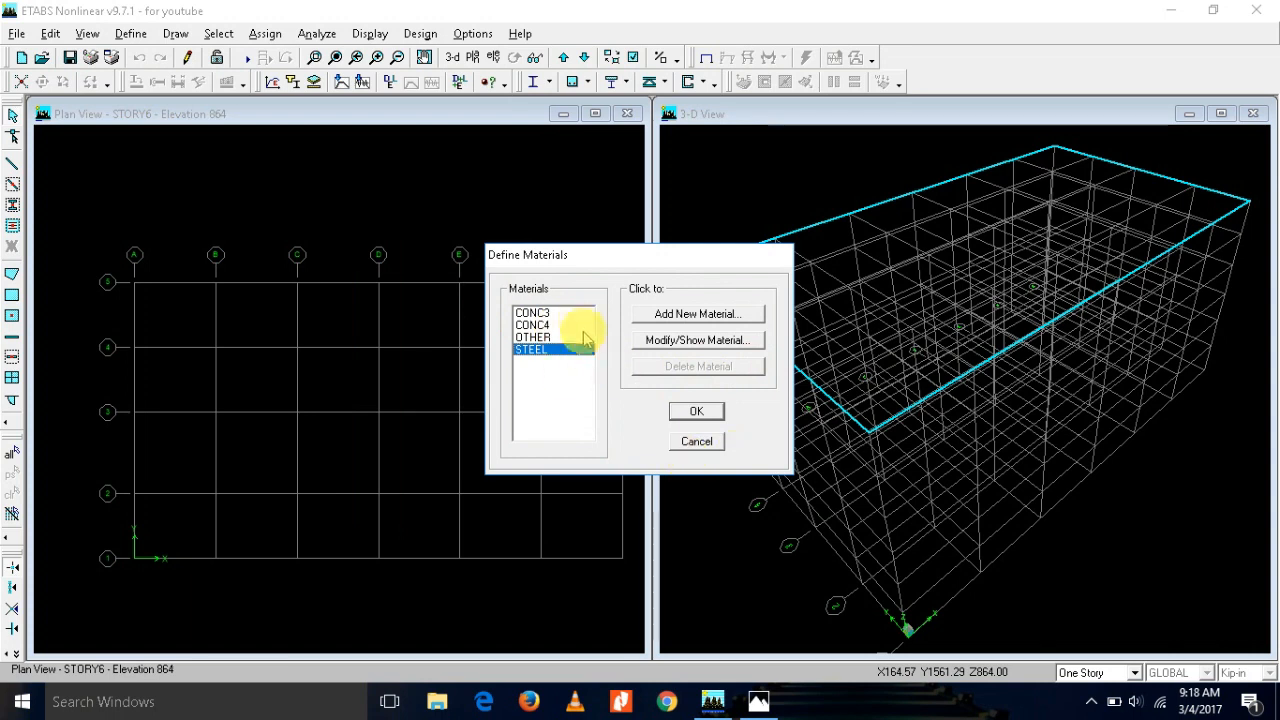
left_click(697, 411)
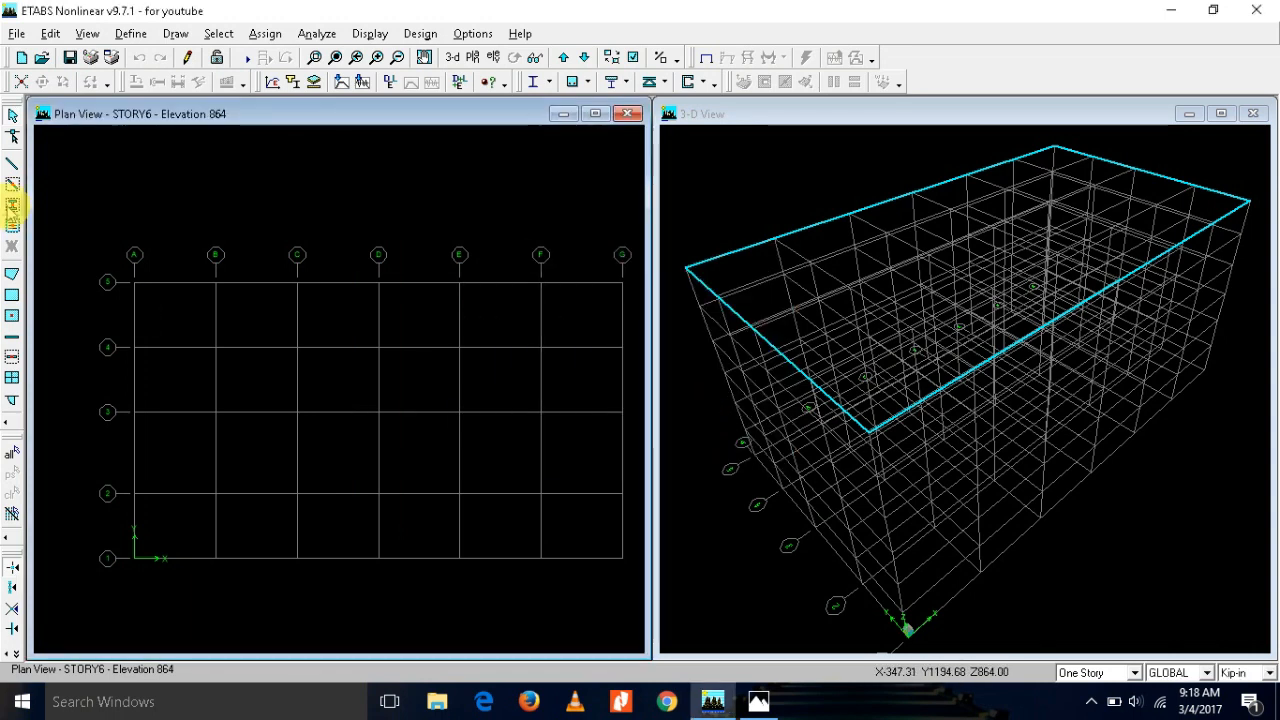
Step: Delete all the predefined frame section properties except W44X335 from the frame properties list
left_click(131, 33)
left_click(175, 76)
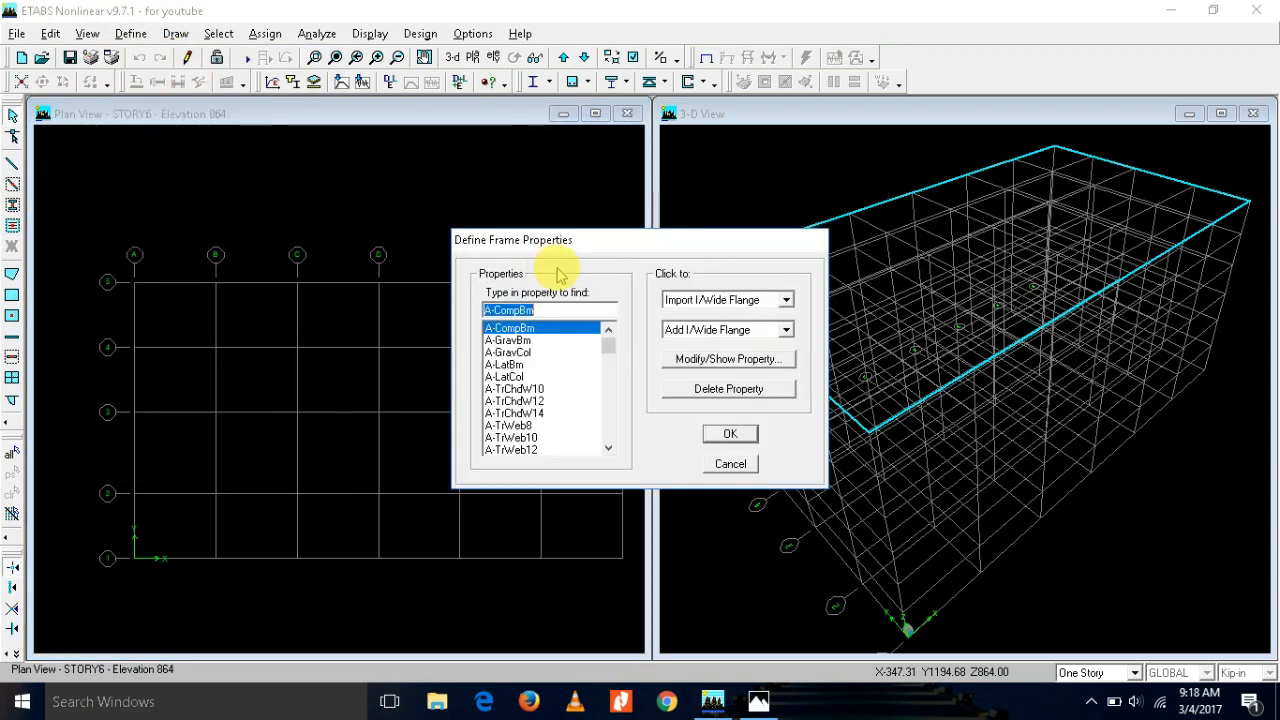
left_click(534, 354)
left_click(533, 341)
left_click(533, 331)
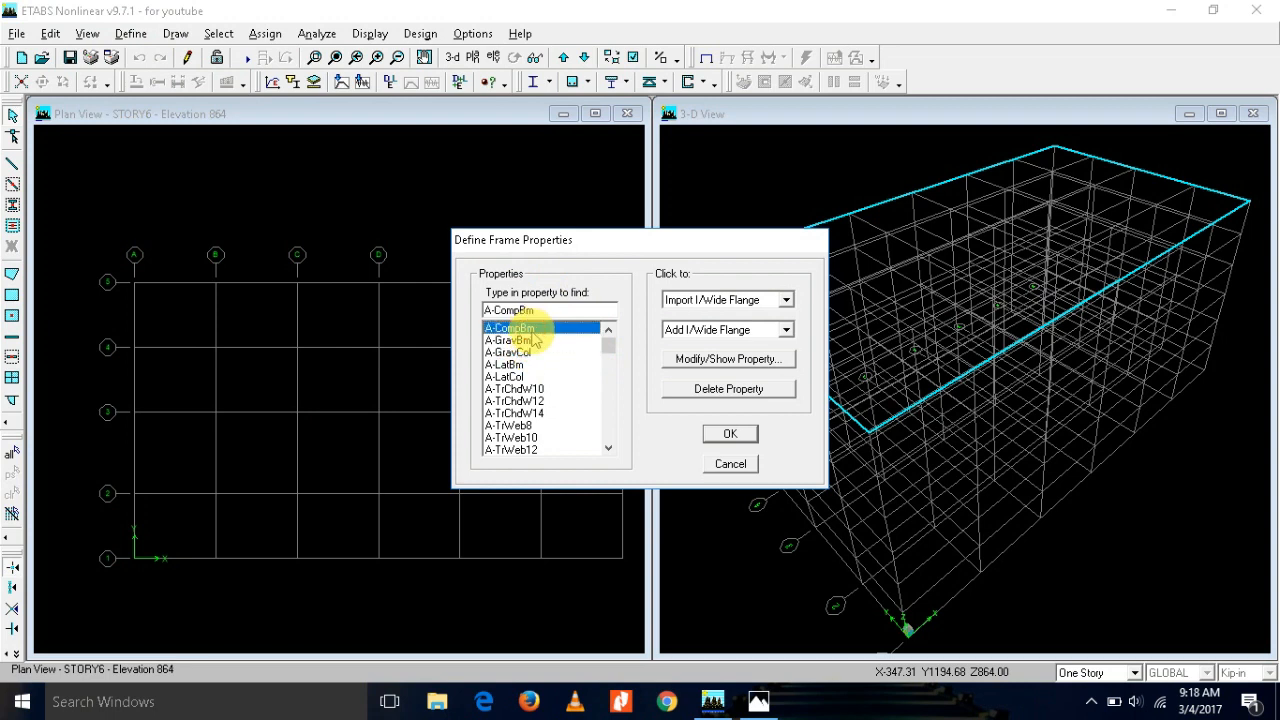
key("shift+Down")
key("shift+Down")
key("shift+Down")
key("shift+Down")
key("shift+Down")
key("shift+Down")
key("shift+Down")
key("shift+Down")
key("shift+Down")
key("shift+Down")
key("shift+Down")
key("shift+Down")
key("shift+Down")
key("shift+Down")
key("shift+Down")
key("shift+Down")
key("shift+Down")
key("shift+Down")
key("shift+Down")
key("shift+Down")
key("shift+Down")
key("shift+Down")
key("shift+Down")
key("shift+Down")
key("shift+Down")
key("shift+Down")
key("shift+Down")
key("shift+Down")
key("shift+Down")
key("shift+Down")
key("shift+Down")
key("shift+Down")
key("shift+Down")
key("shift+Down")
key("shift+Down")
key("shift+Down")
key("shift+Down")
key("shift+Down")
key("shift+Down")
key("shift+Down")
scroll(533, 340, "down", 4)
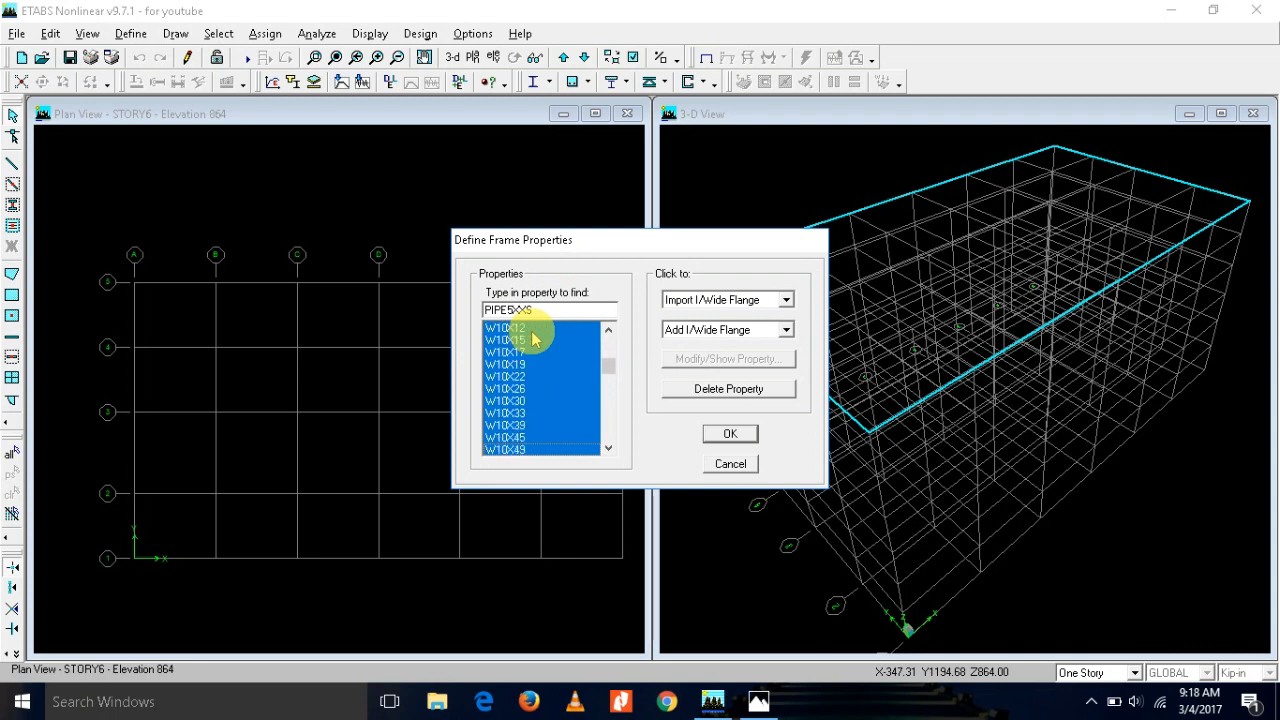
scroll(533, 340, "down", 3)
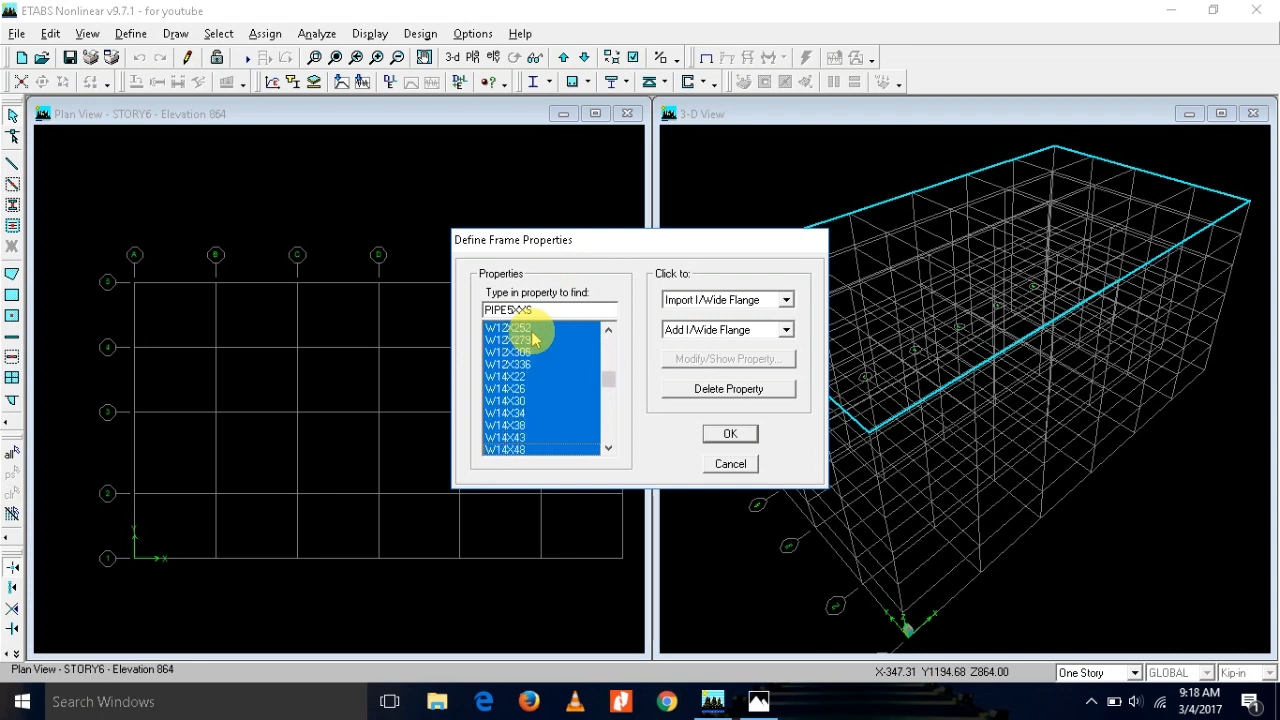
scroll(533, 340, "down", 5)
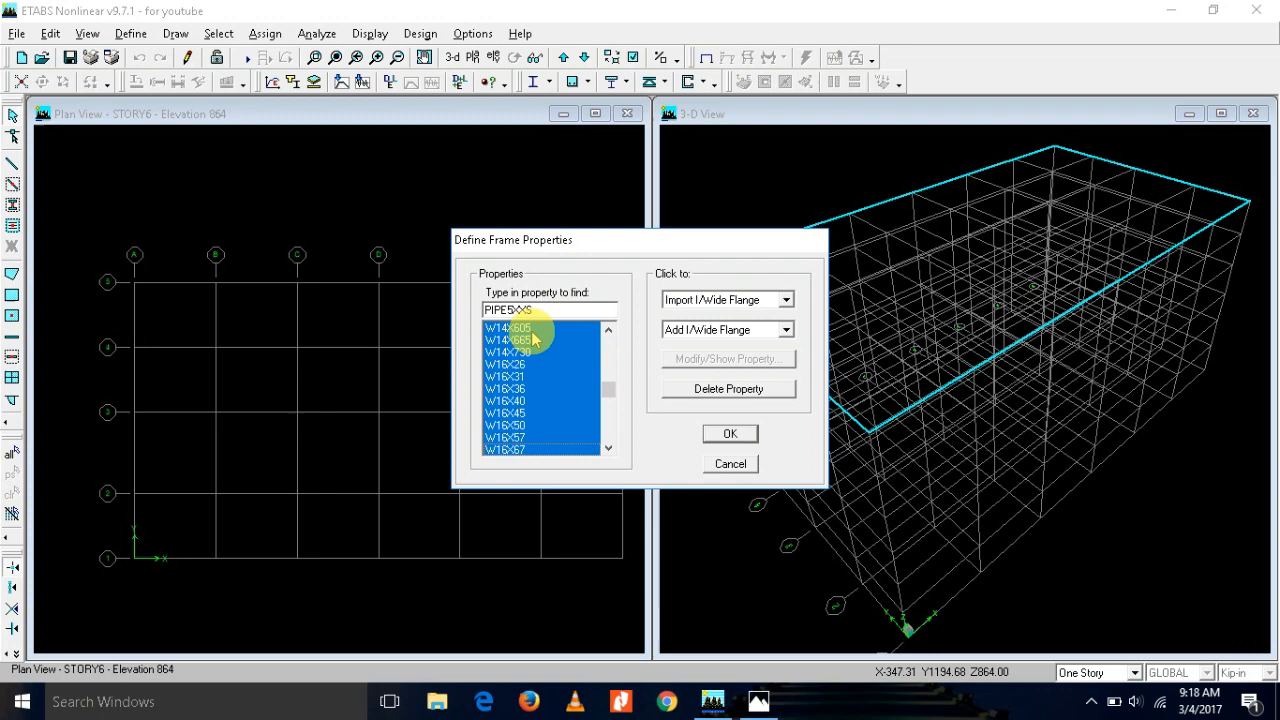
scroll(533, 340, "down", 7)
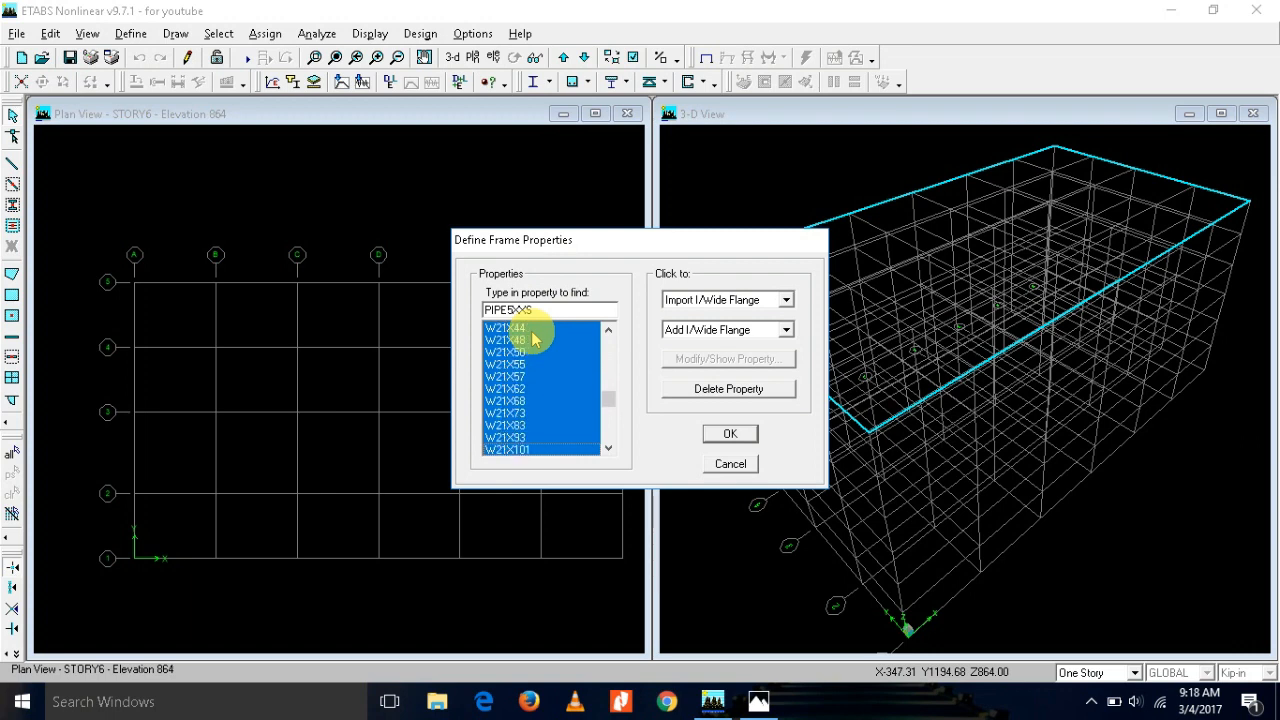
scroll(533, 340, "down", 2)
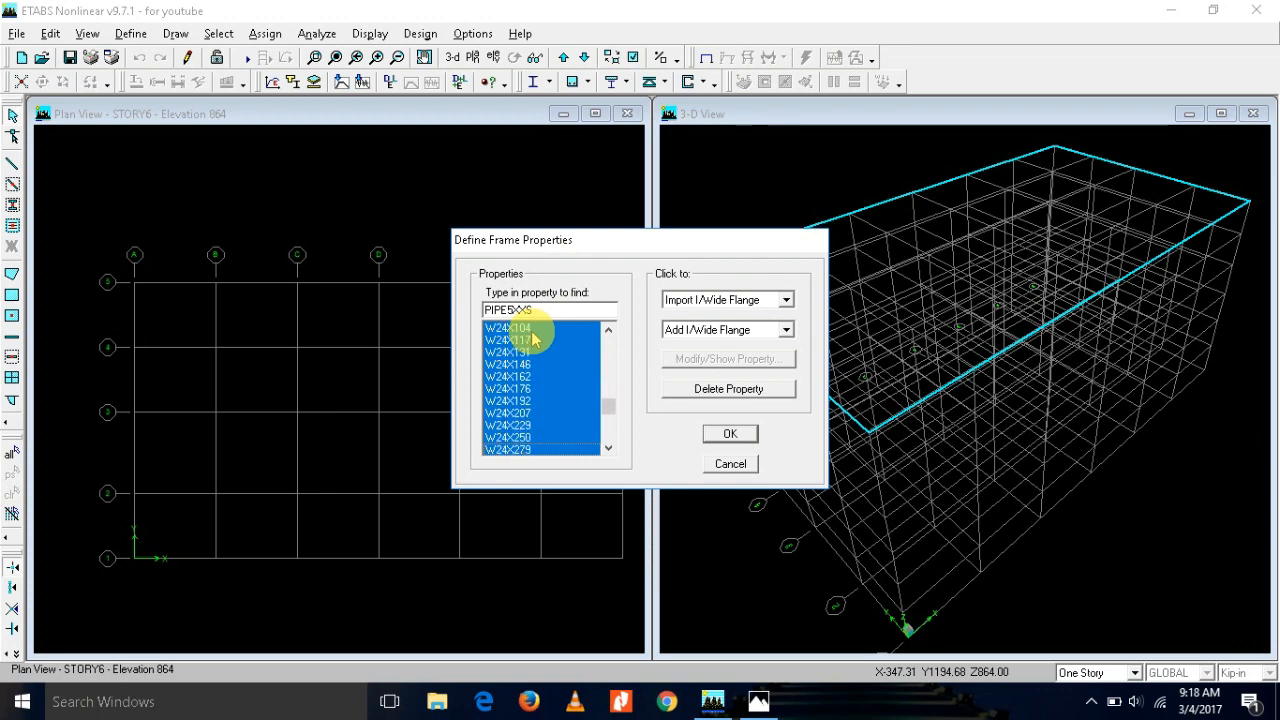
scroll(533, 340, "down", 2)
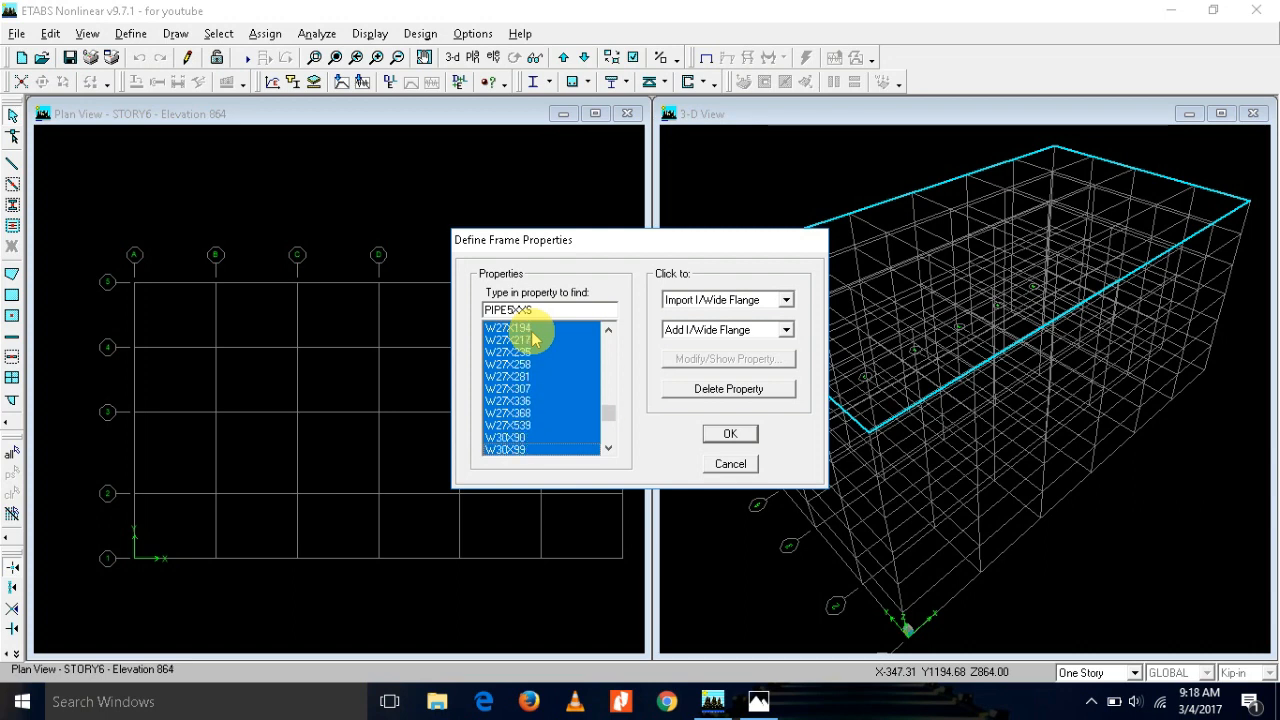
scroll(533, 340, "down", 2)
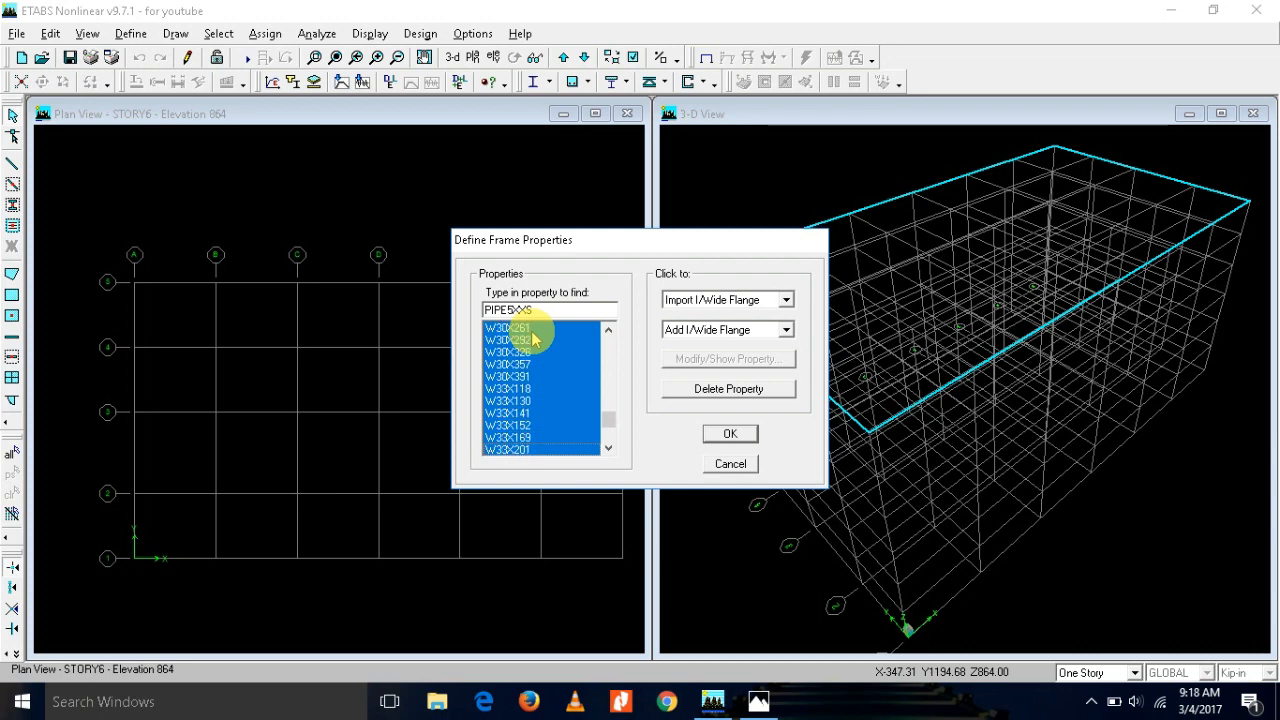
scroll(533, 340, "down", 2)
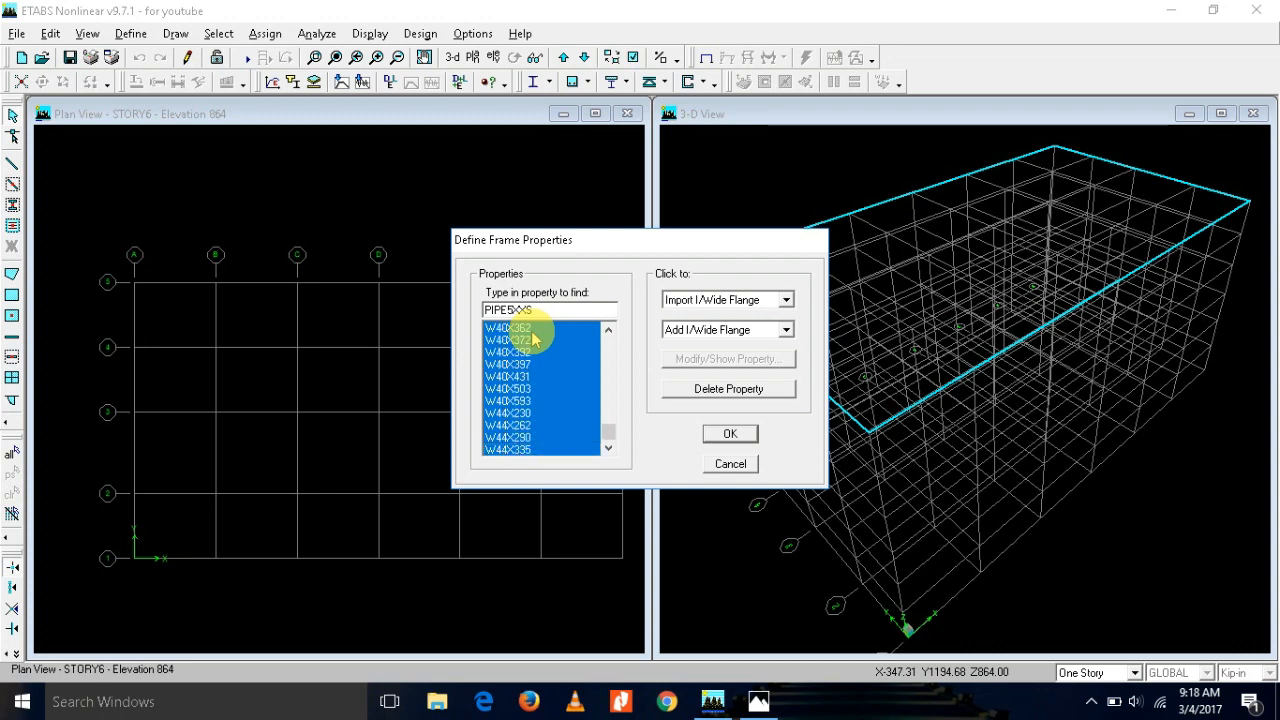
left_click(530, 449, "ctrl")
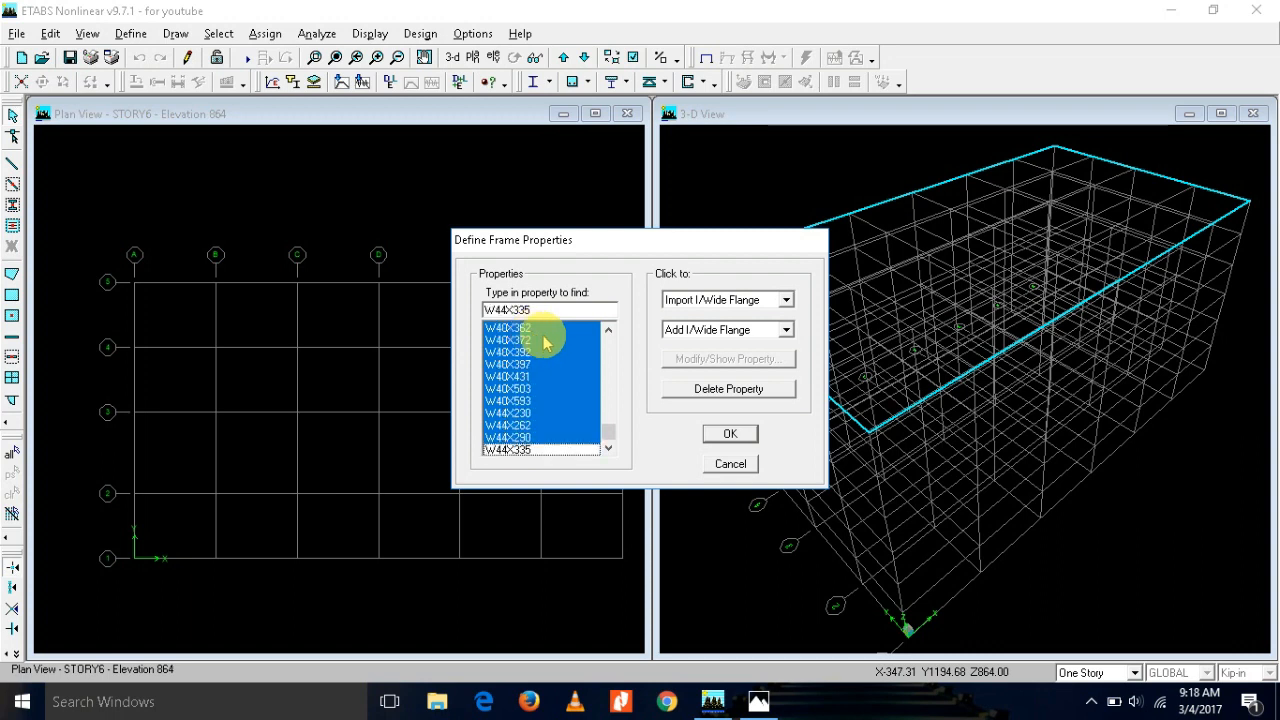
left_click(724, 391)
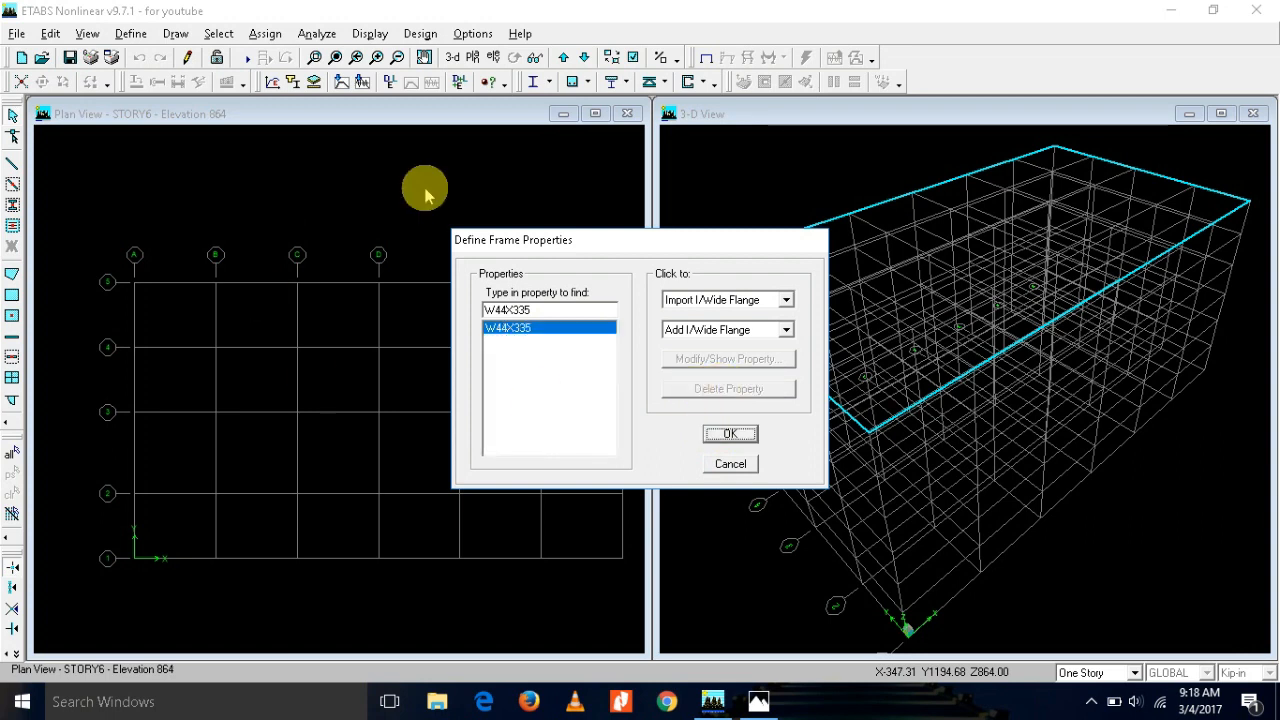
Step: Add a rectangular frame section named BEAM with material CONC3, depth 24 and width 12
left_click(786, 331)
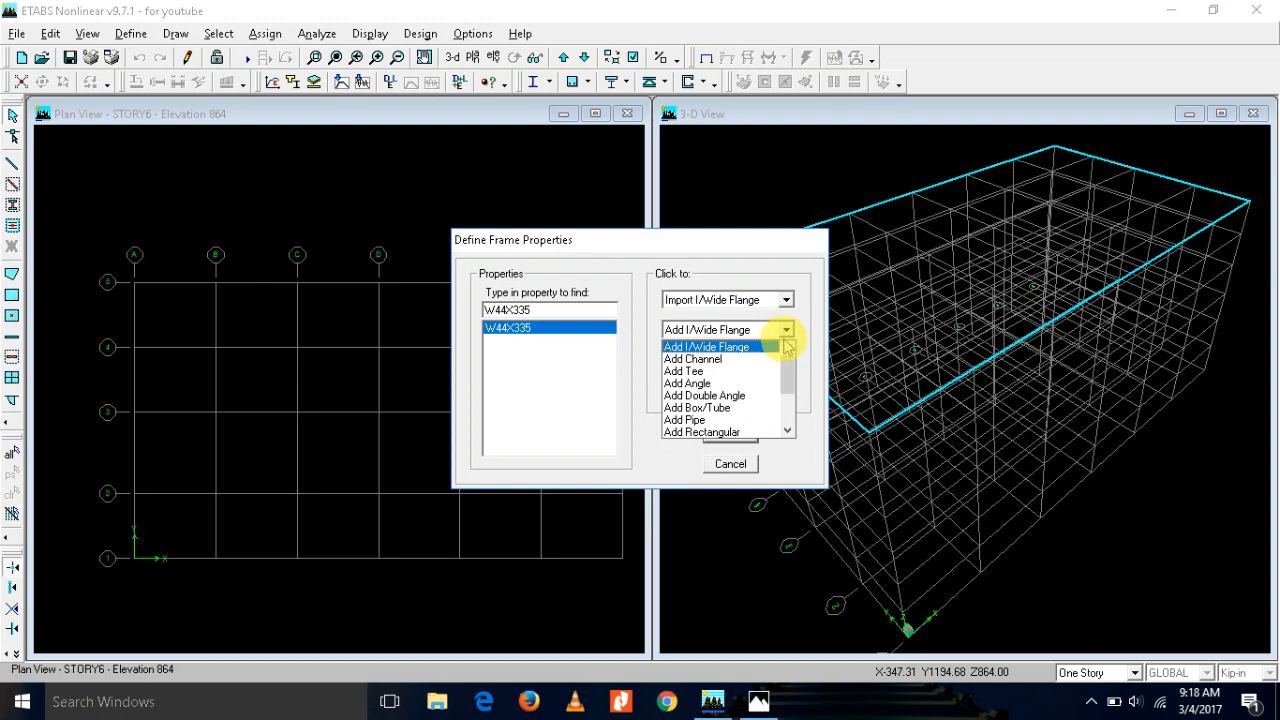
left_click(756, 434)
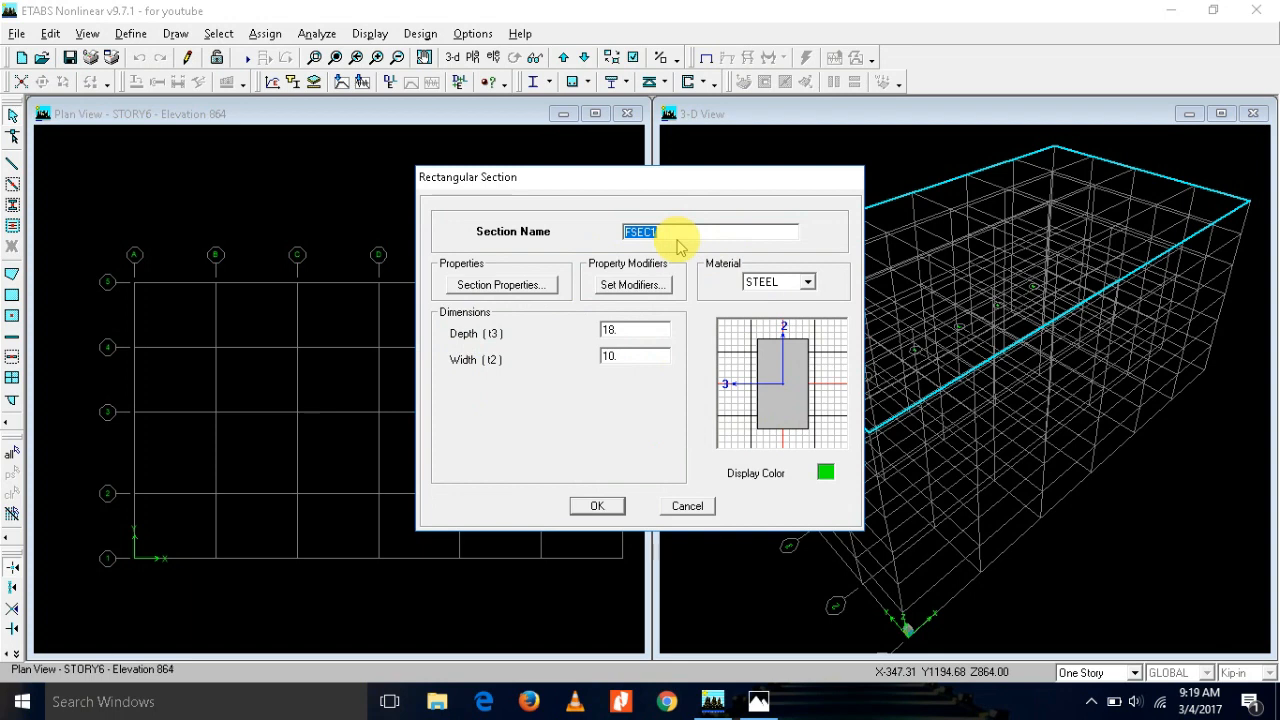
type("BEAM")
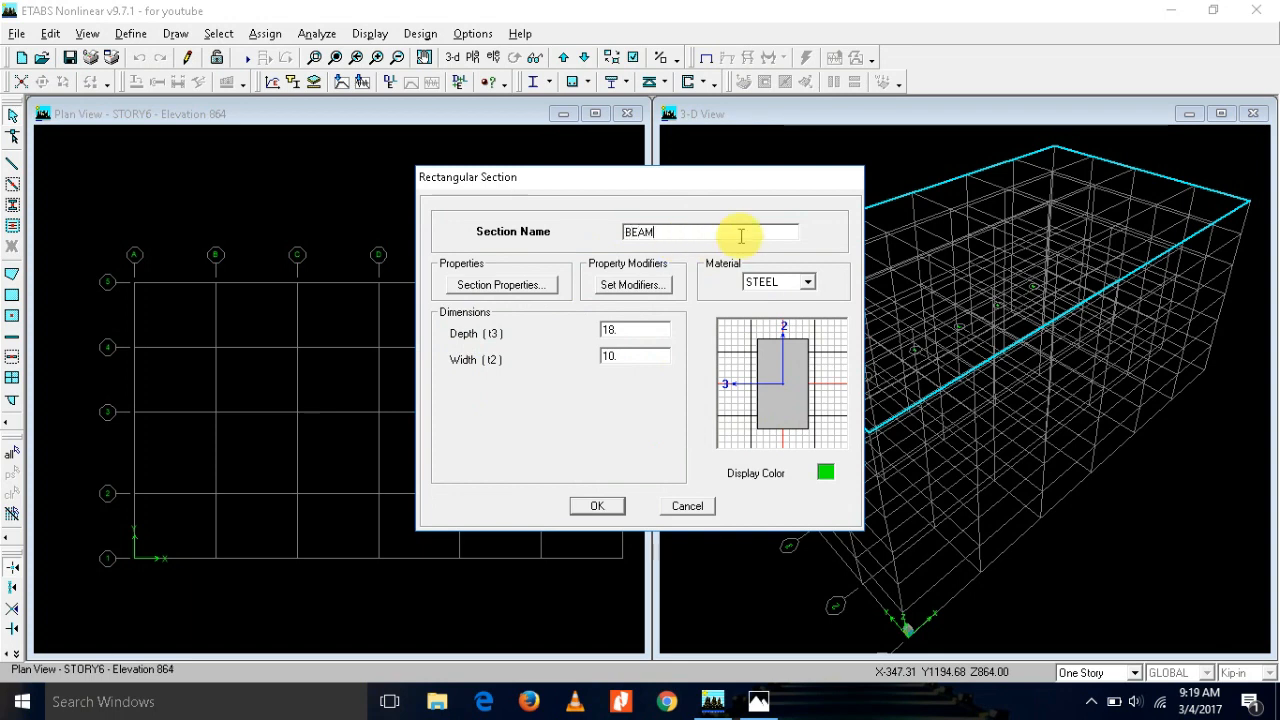
left_click(807, 282)
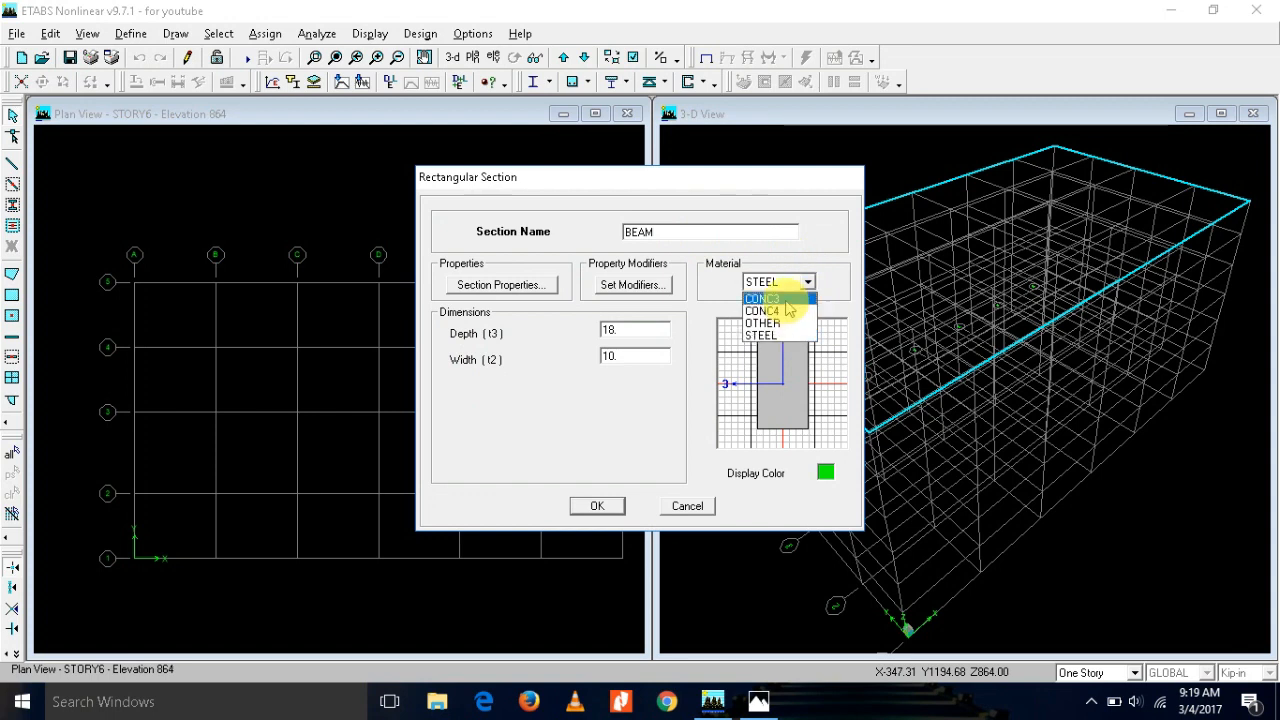
left_click(786, 301)
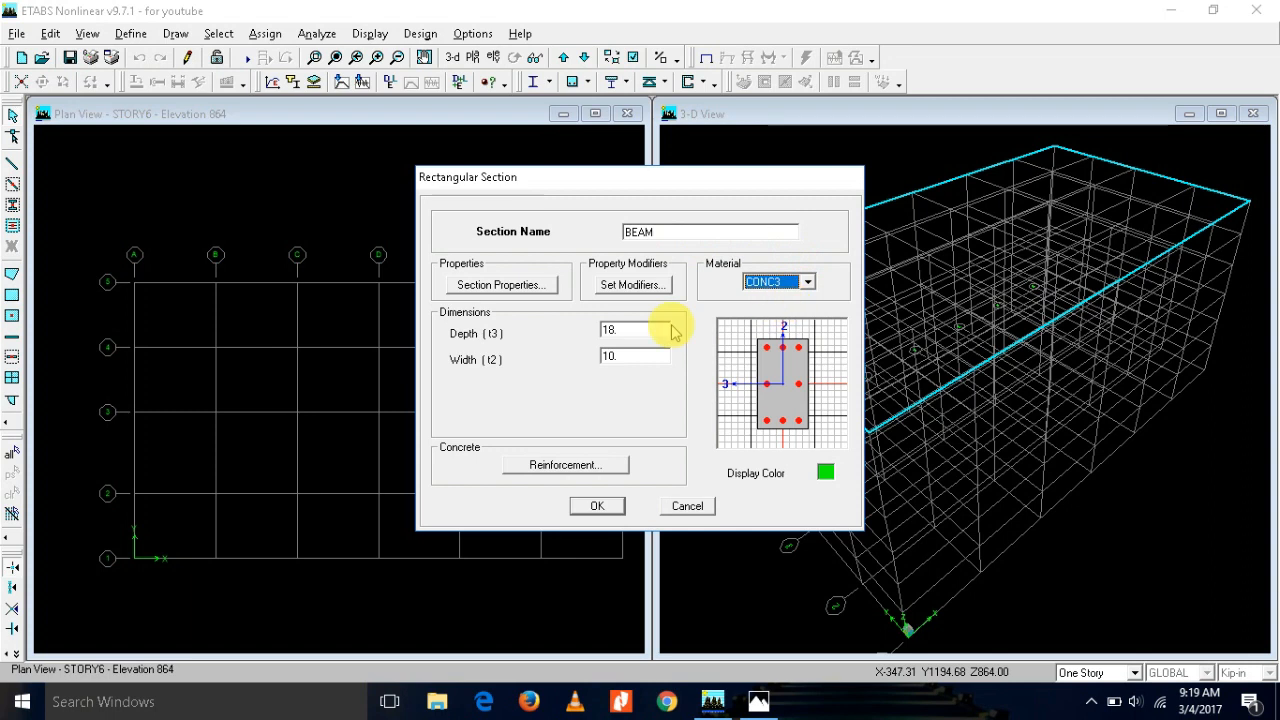
double_click(632, 336)
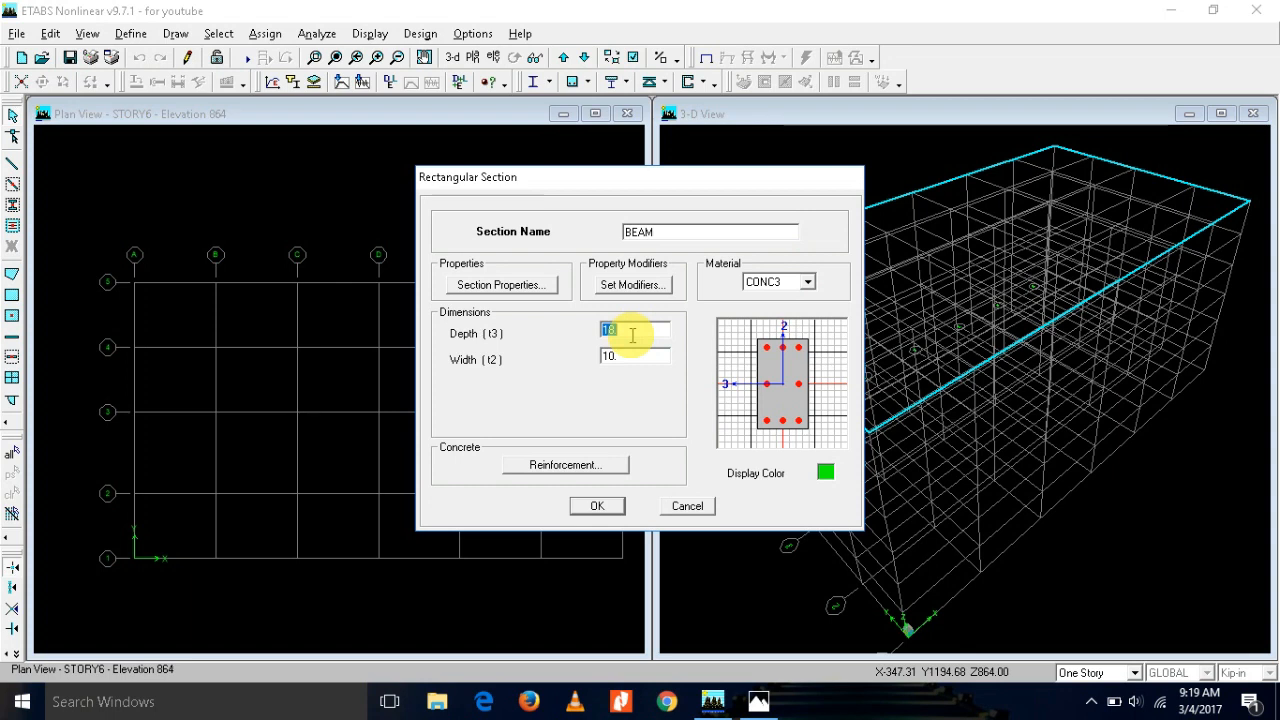
type("24")
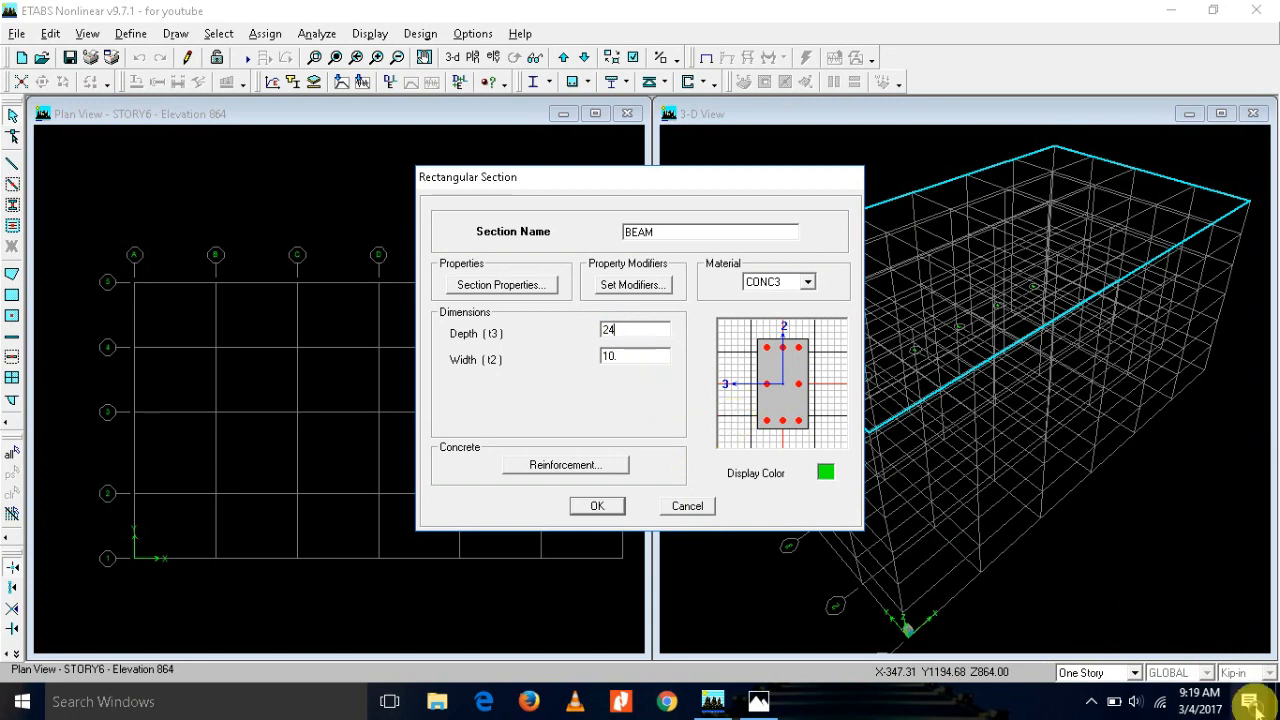
left_click(635, 331)
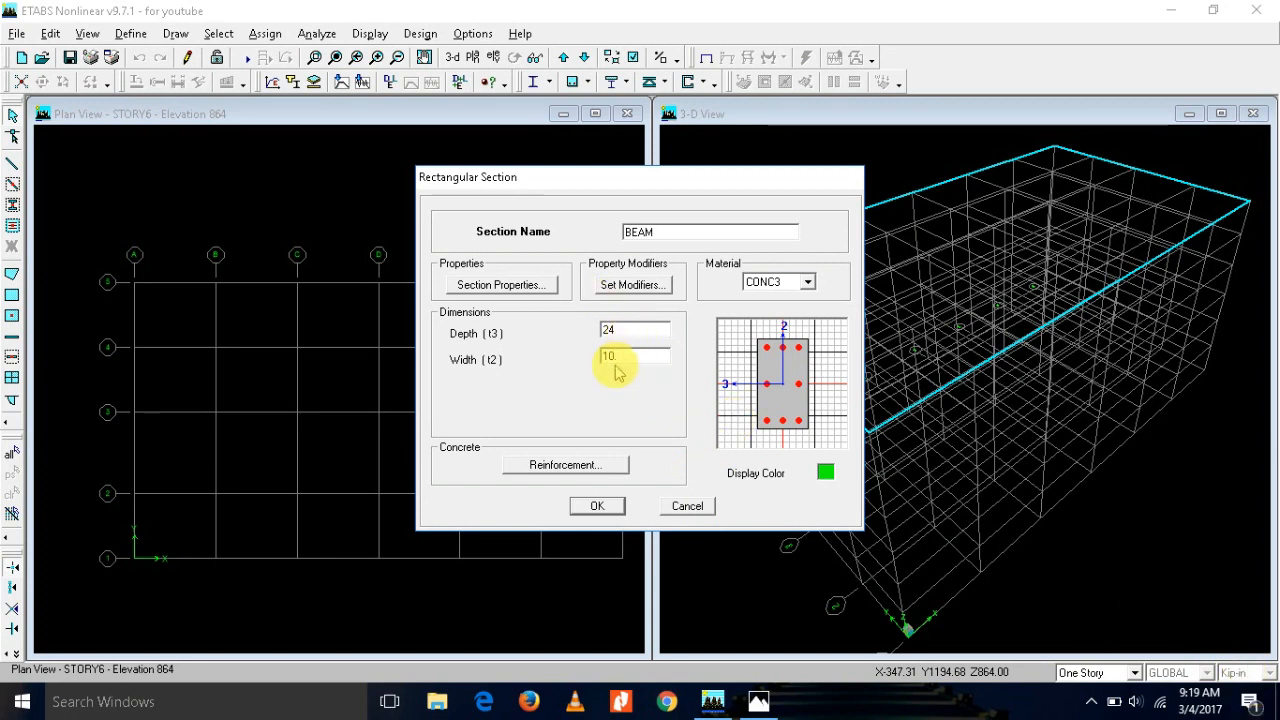
double_click(622, 356)
type("12")
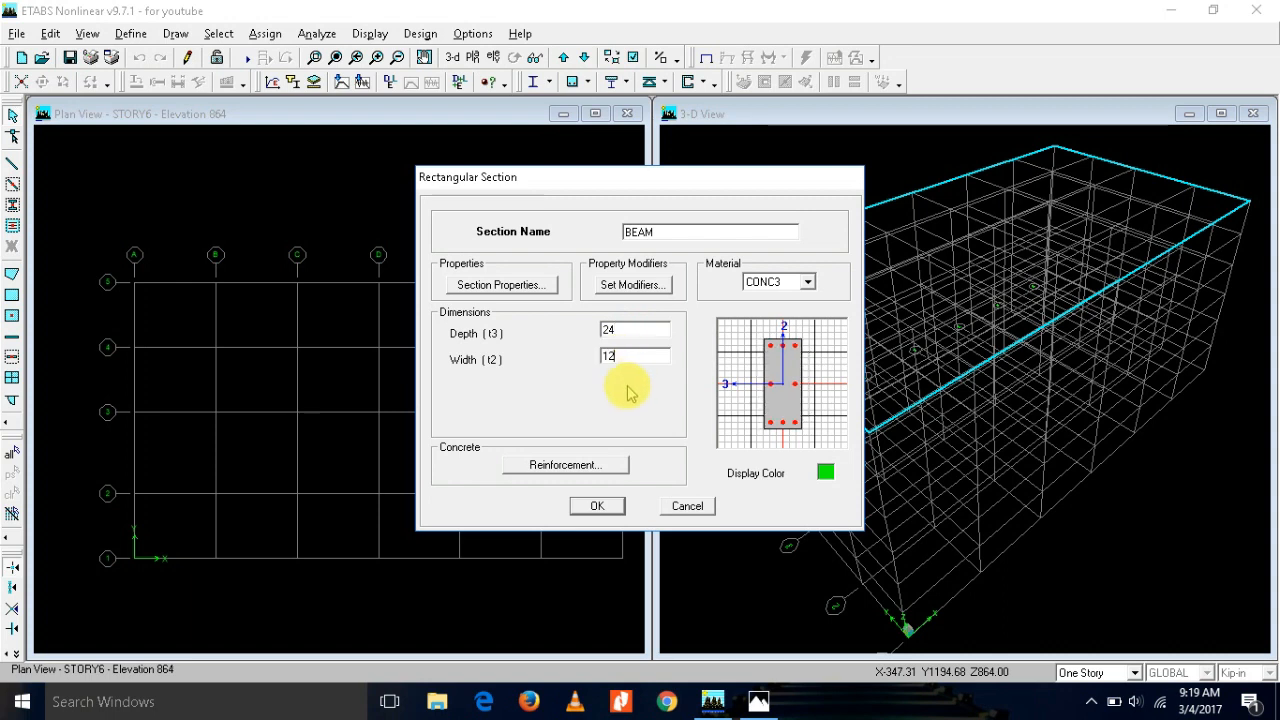
Step: Set BEAM's property modifiers to 0.01 for torsional constant and 0.35 for moment of inertia about the 2 and 3 axes
left_click(629, 288)
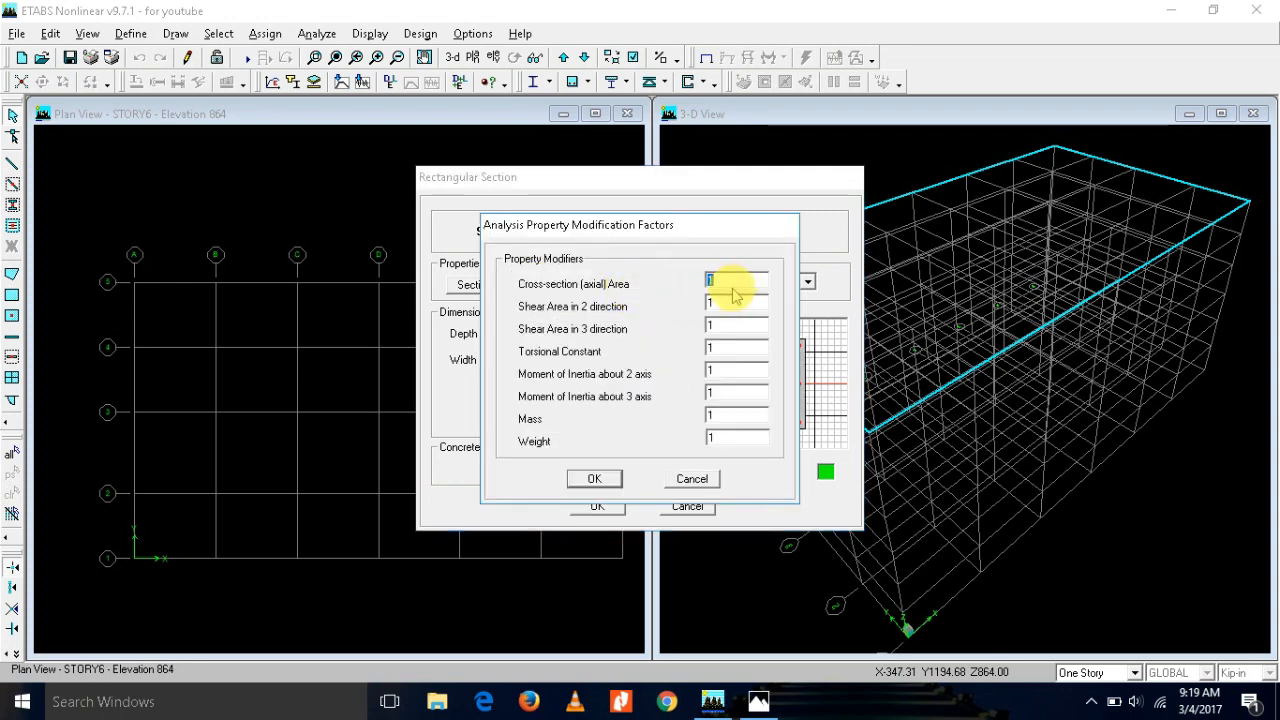
double_click(731, 352)
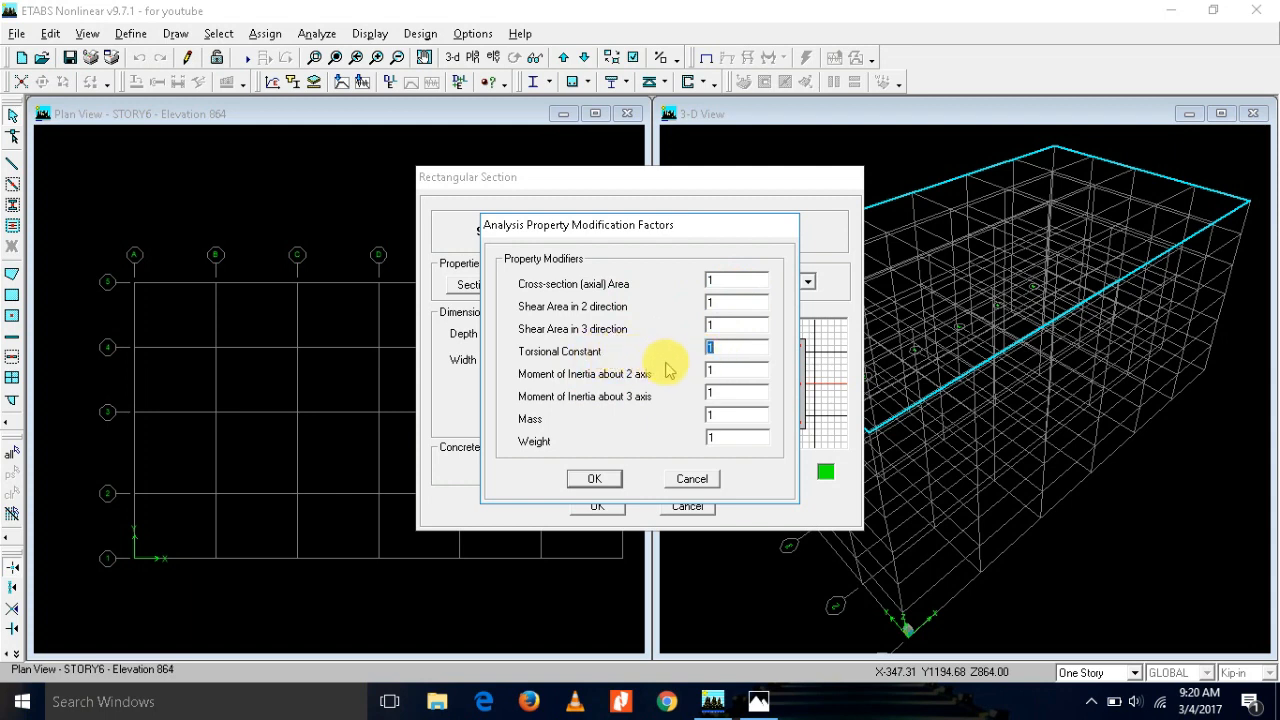
type("0.")
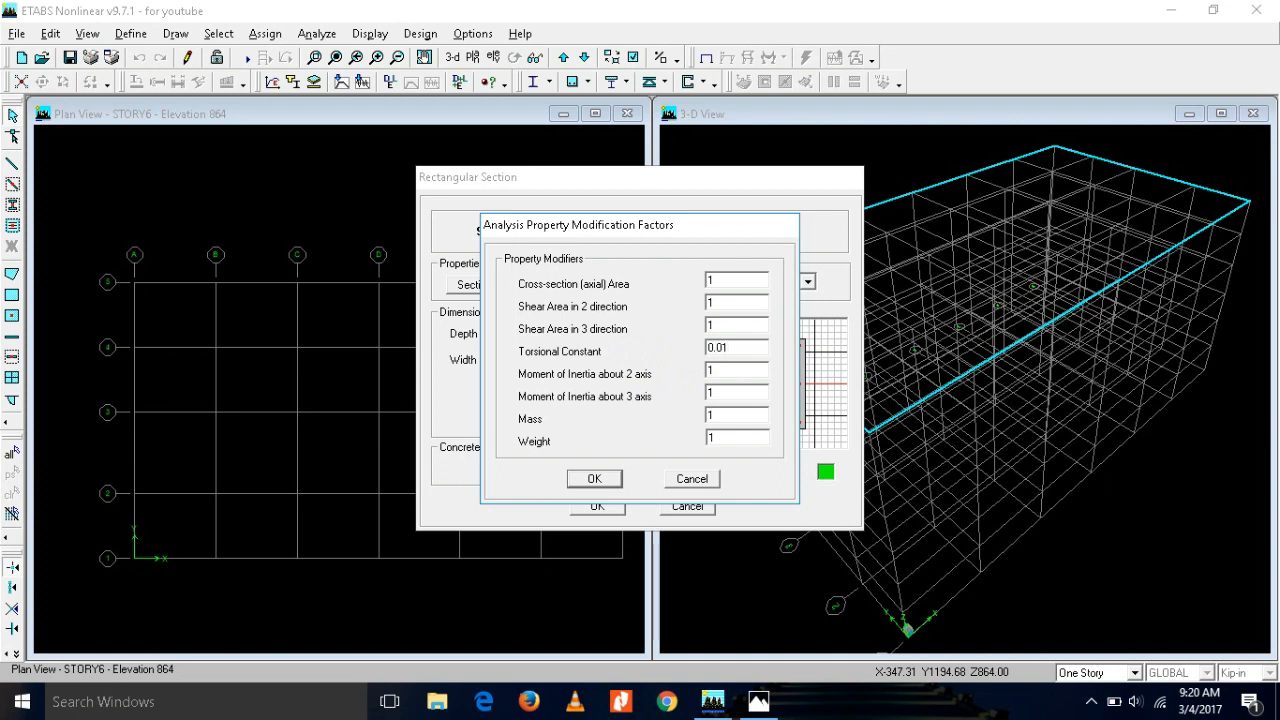
double_click(728, 370)
type("0")
double_click(730, 393)
type("0.35")
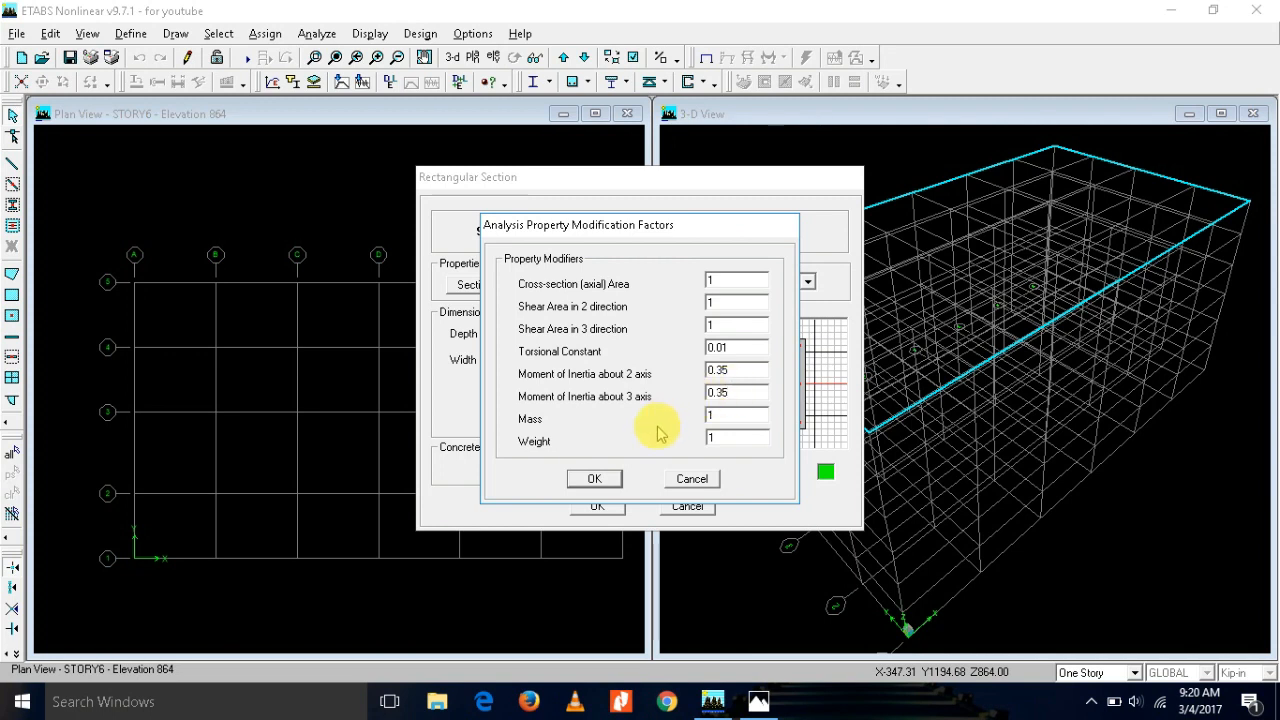
left_click(596, 478)
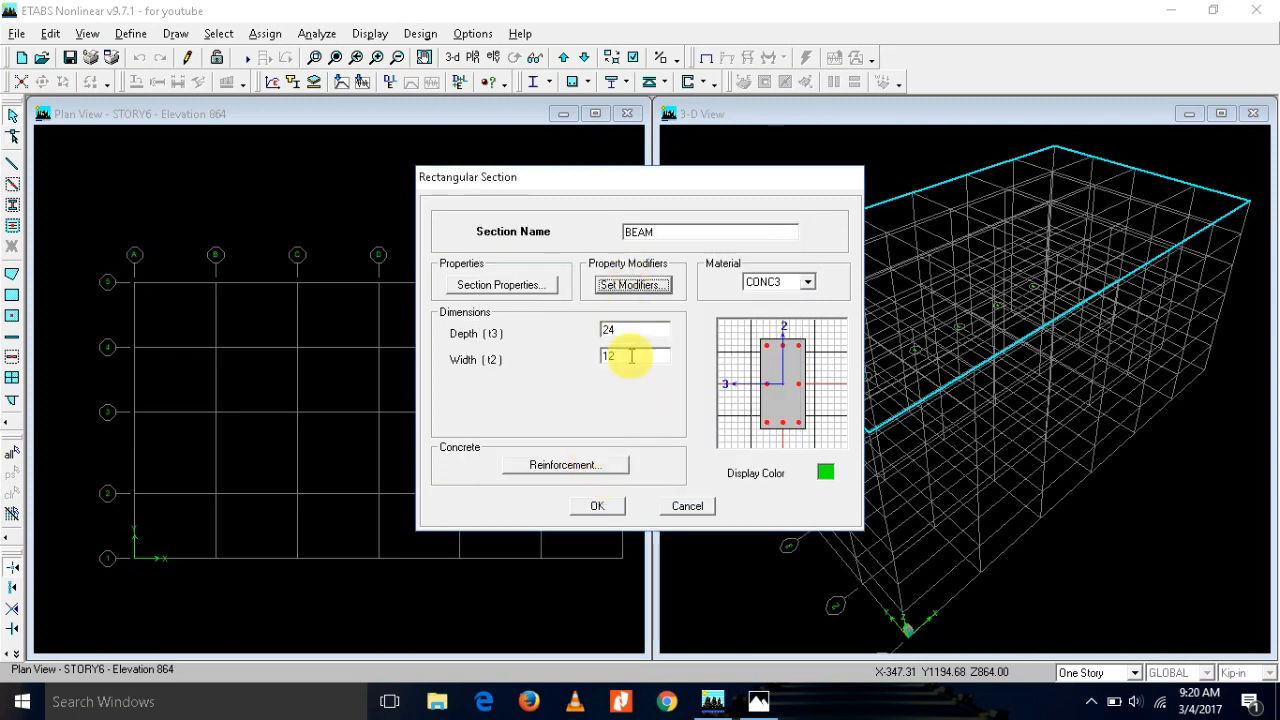
Step: Set BEAM's reinforcement to the Beam design type with top and bottom concrete cover of 2, and accept the section
left_click(565, 465)
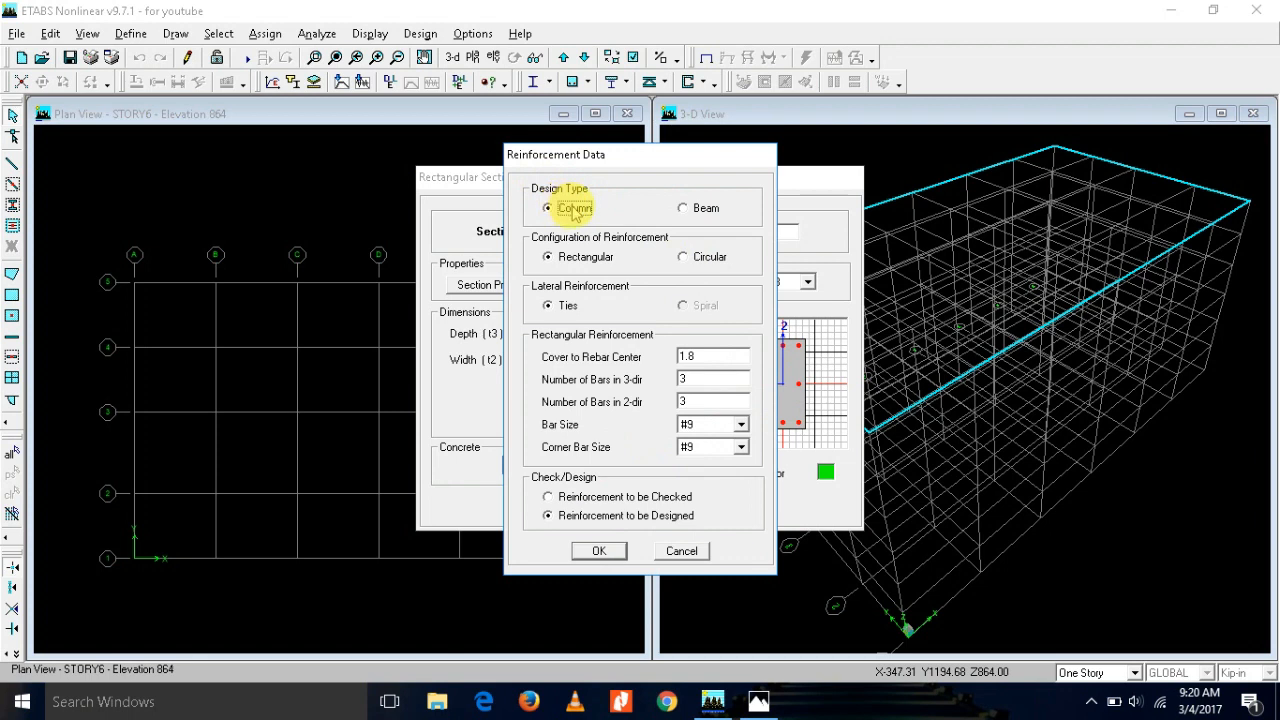
left_click(684, 208)
double_click(704, 261)
type("2")
double_click(722, 282)
type("2")
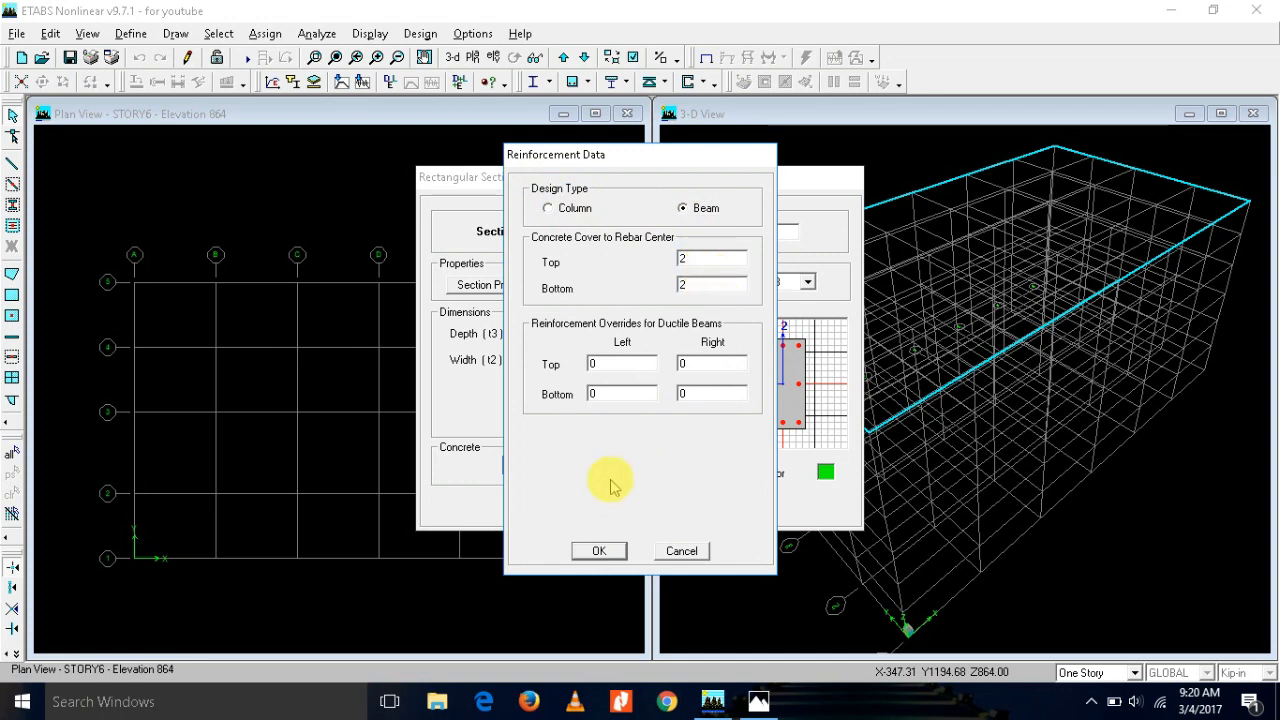
left_click(596, 551)
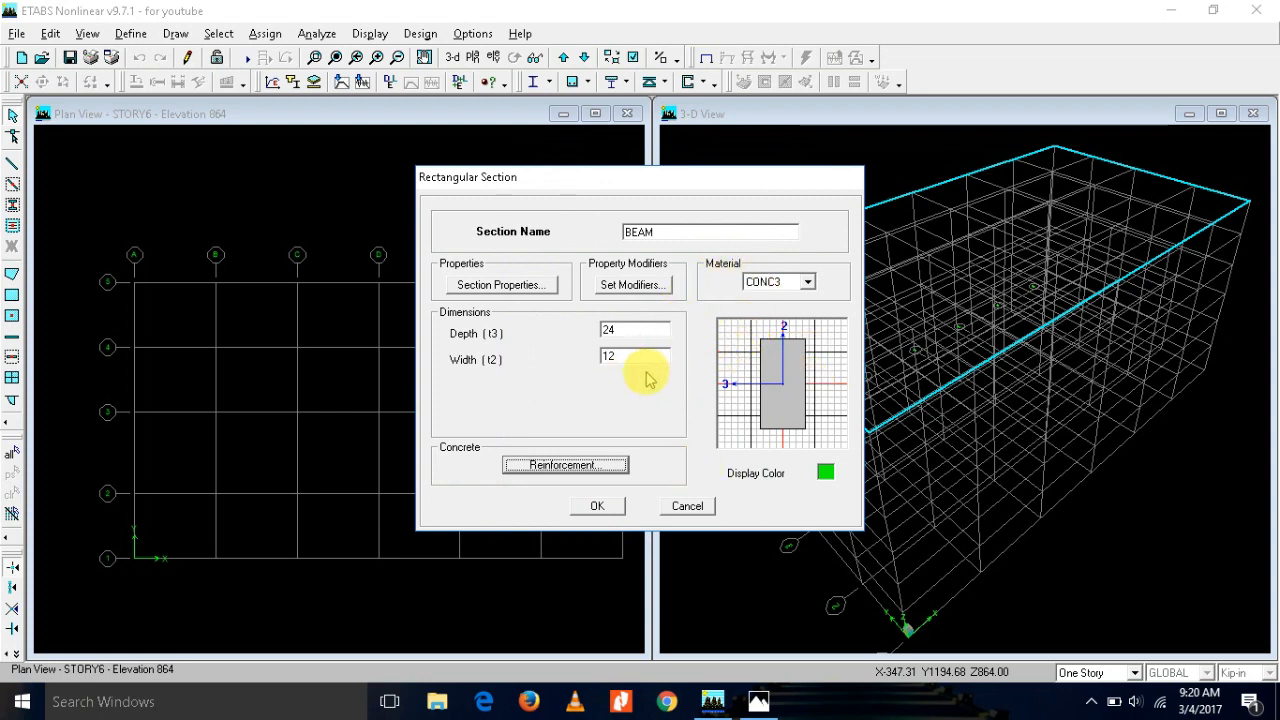
left_click(606, 506)
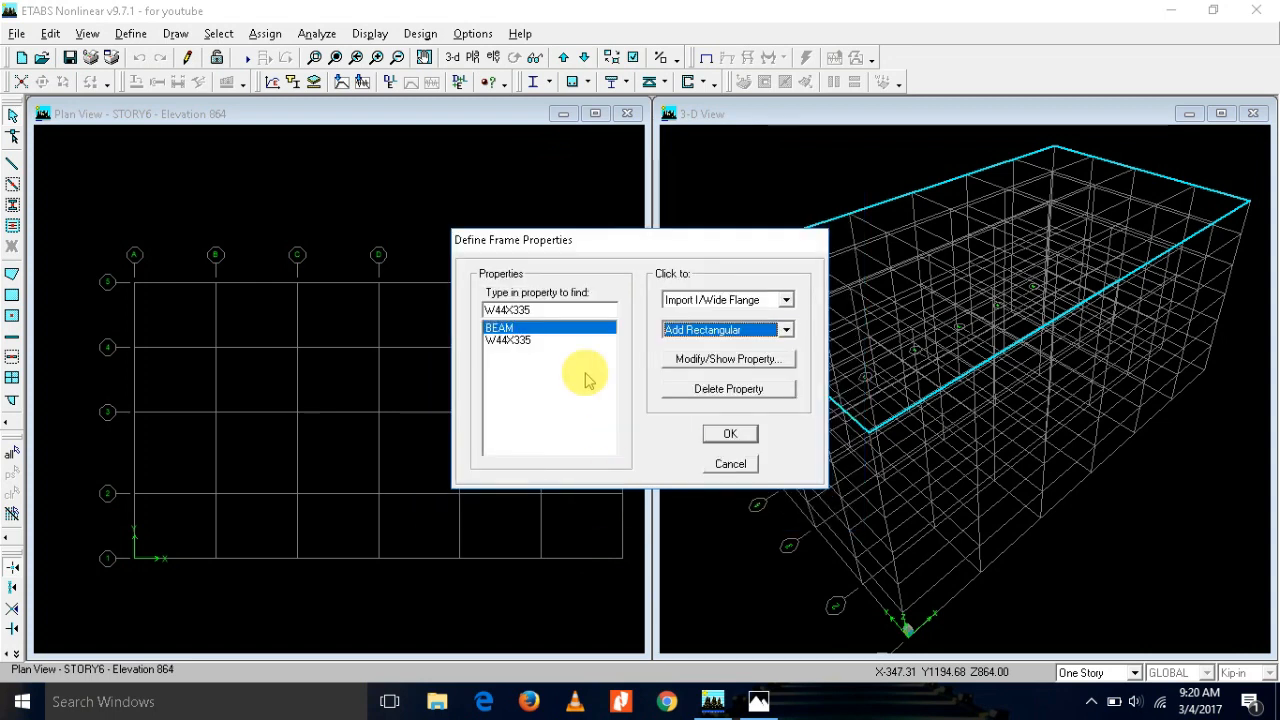
Step: Delete the W44X335 frame property and start a new rectangular section named COLUMN with material CONC4
left_click(524, 340)
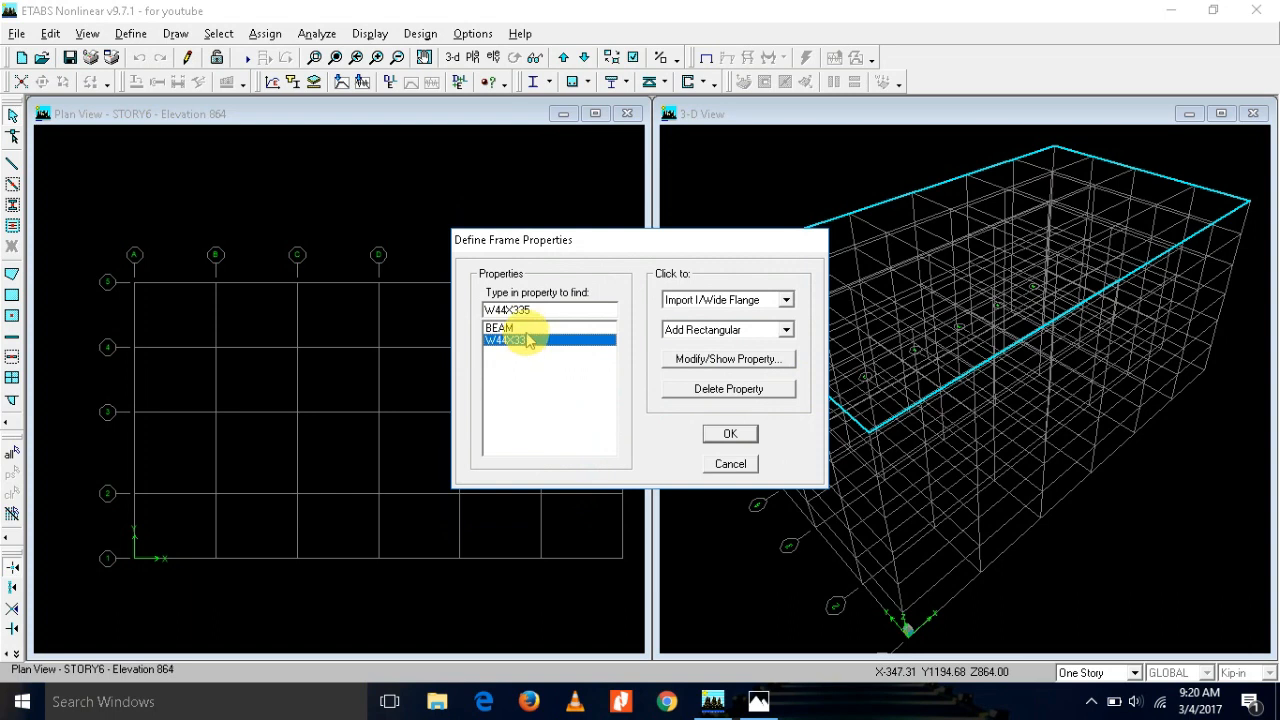
left_click(686, 392)
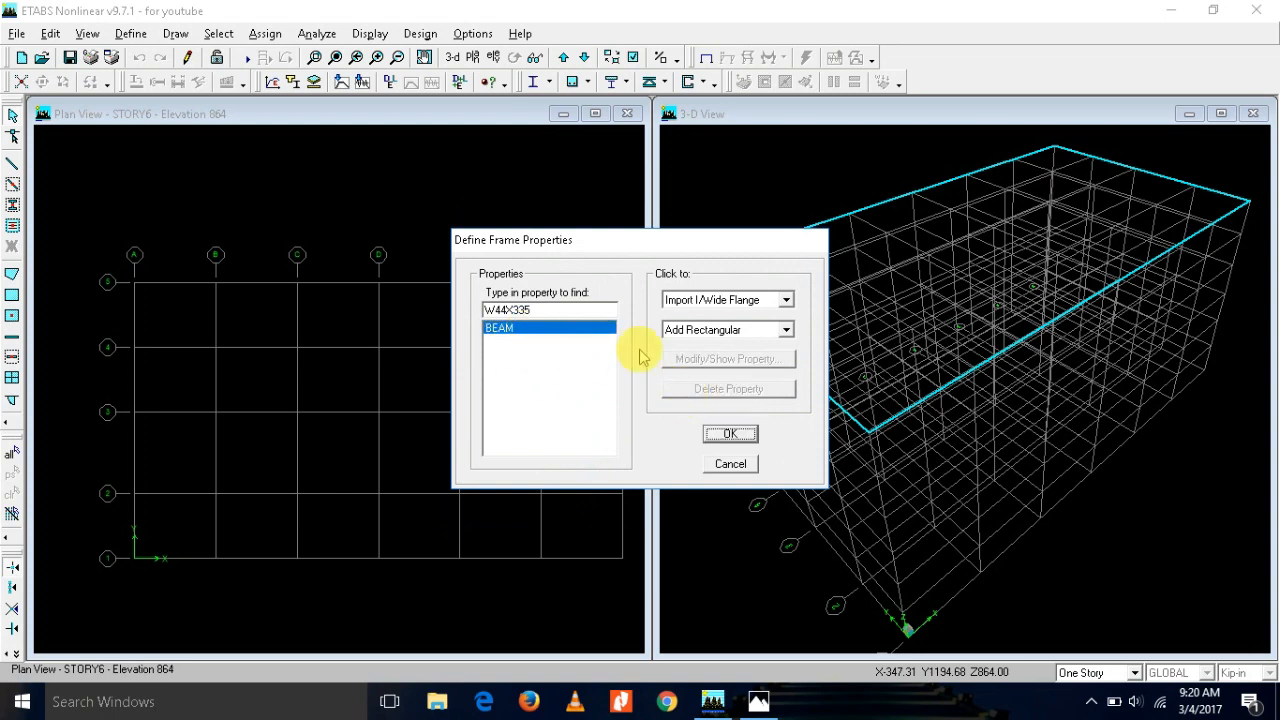
left_click(755, 330)
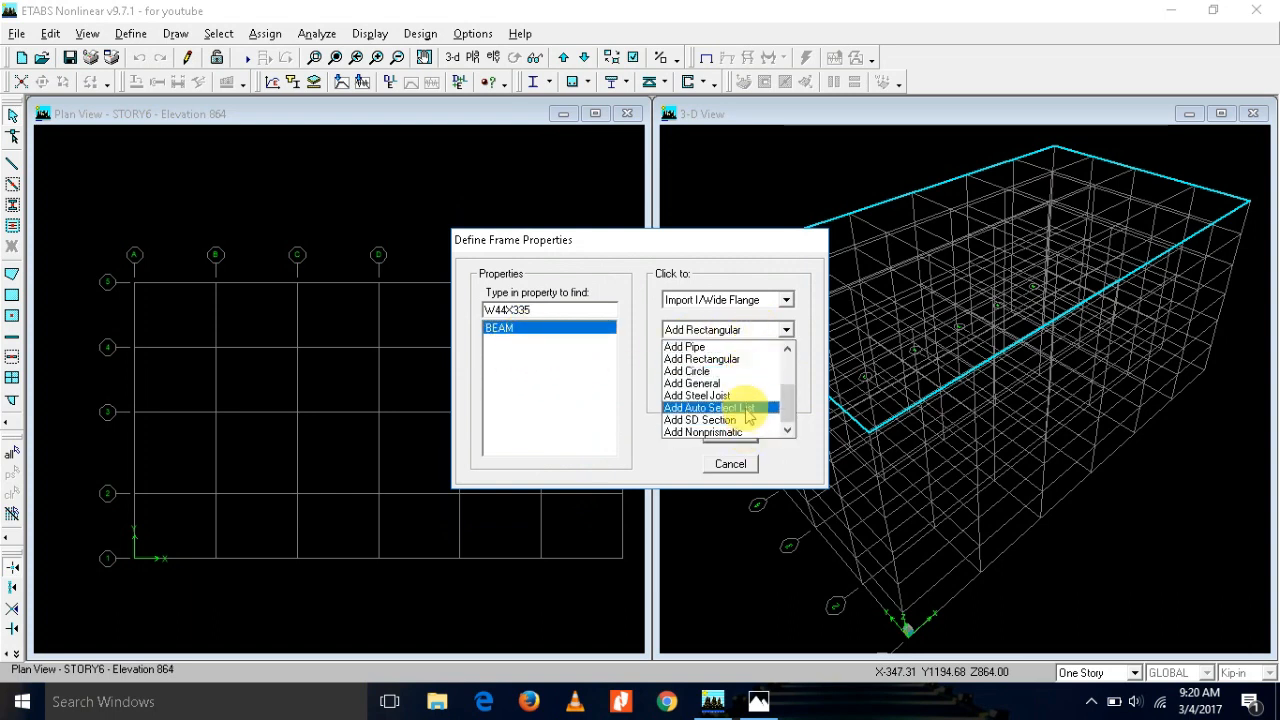
left_click(745, 360)
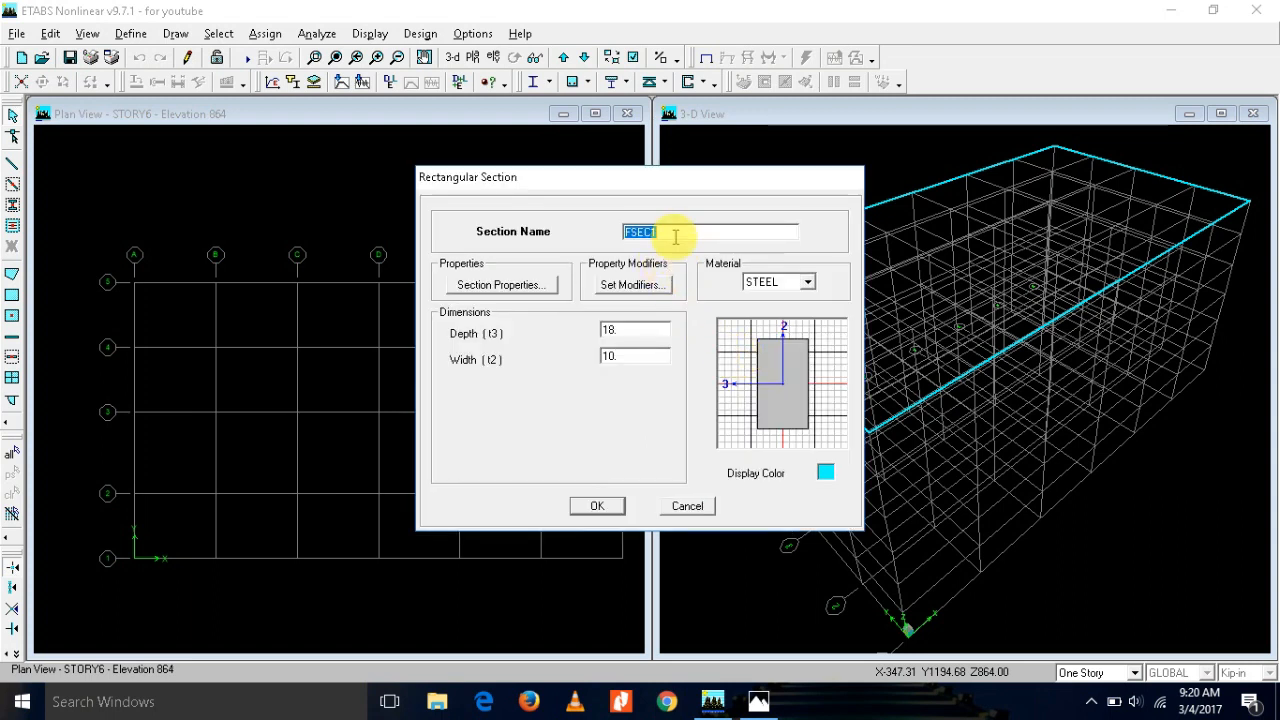
type("CO")
type("UL")
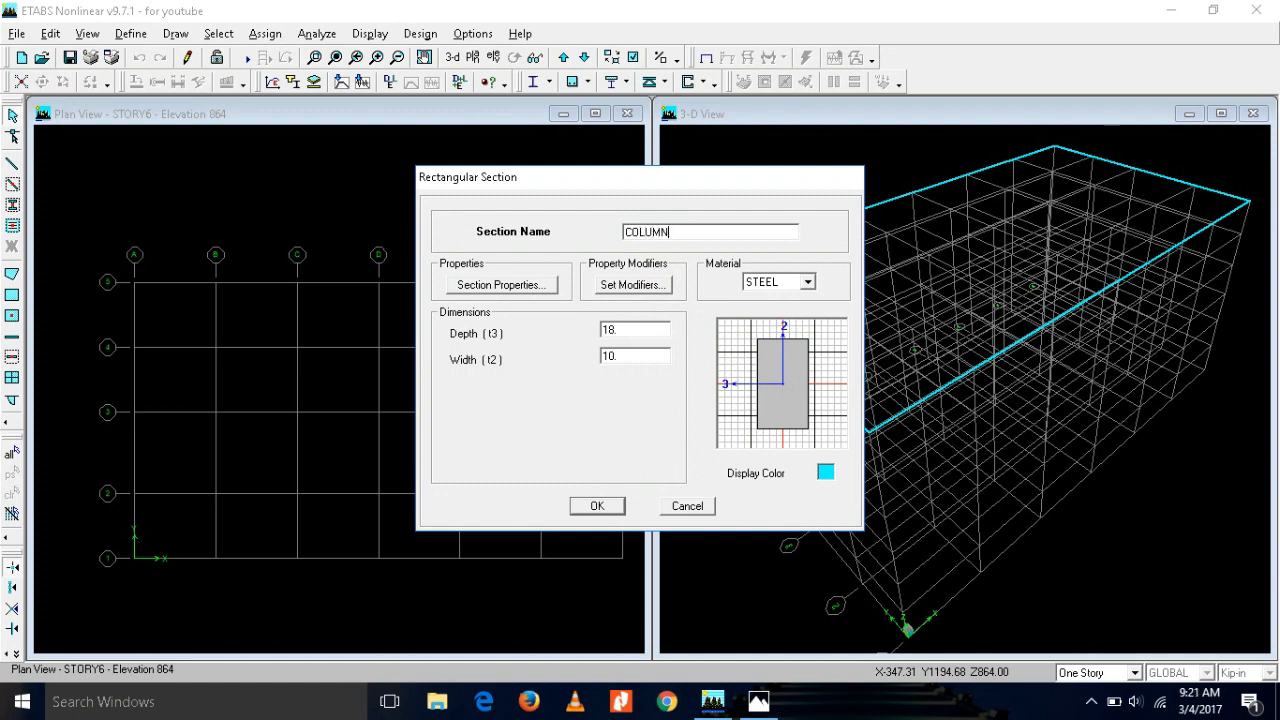
left_click(807, 282)
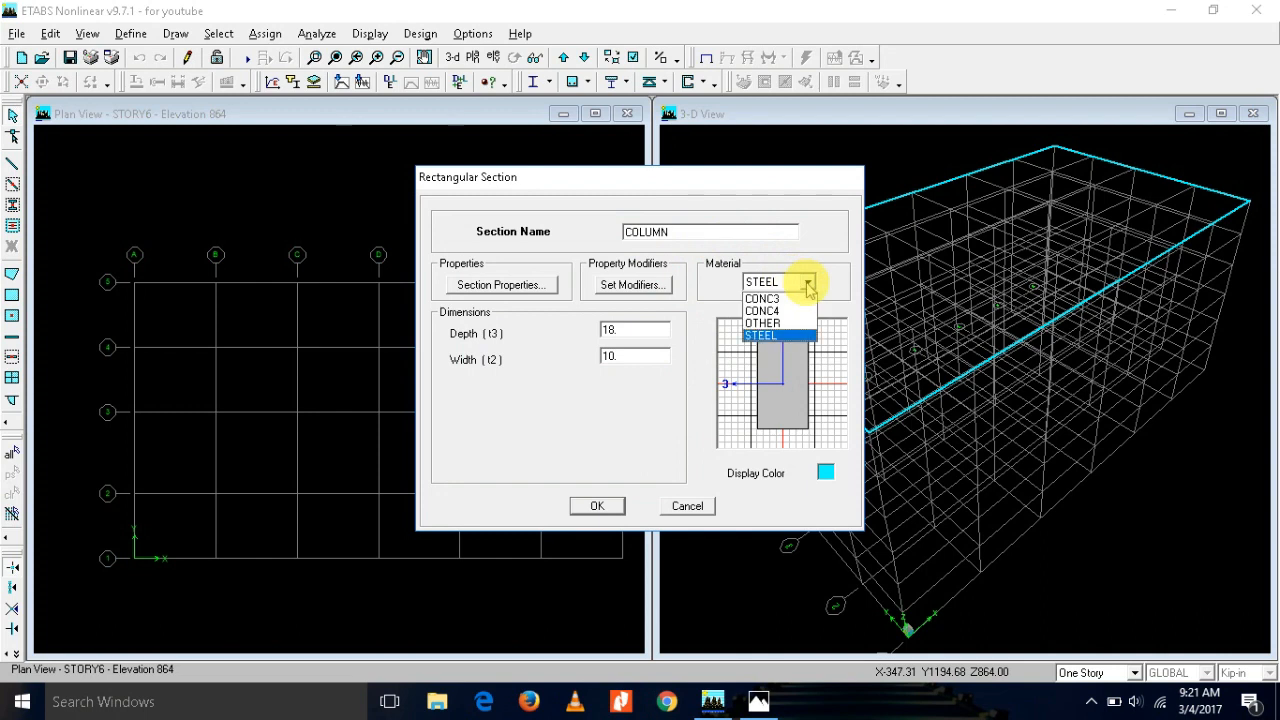
left_click(772, 311)
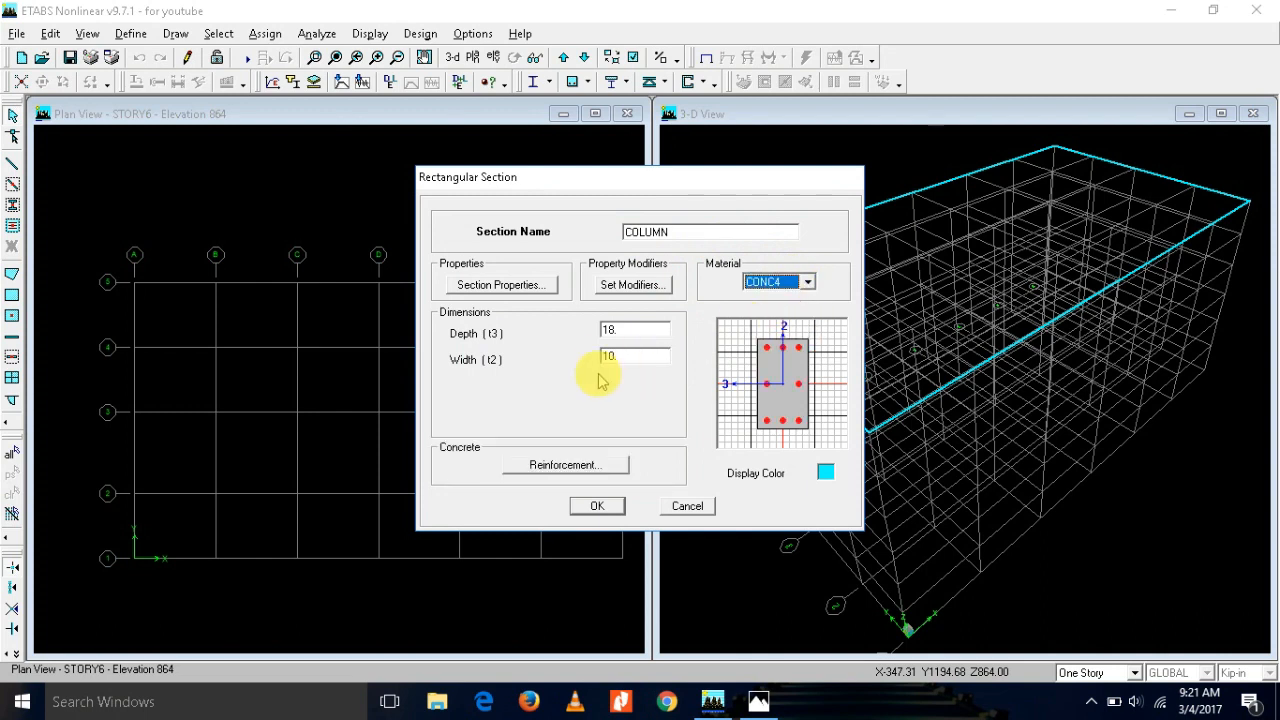
Step: Set the COLUMN section's depth and width both to 24
double_click(640, 333)
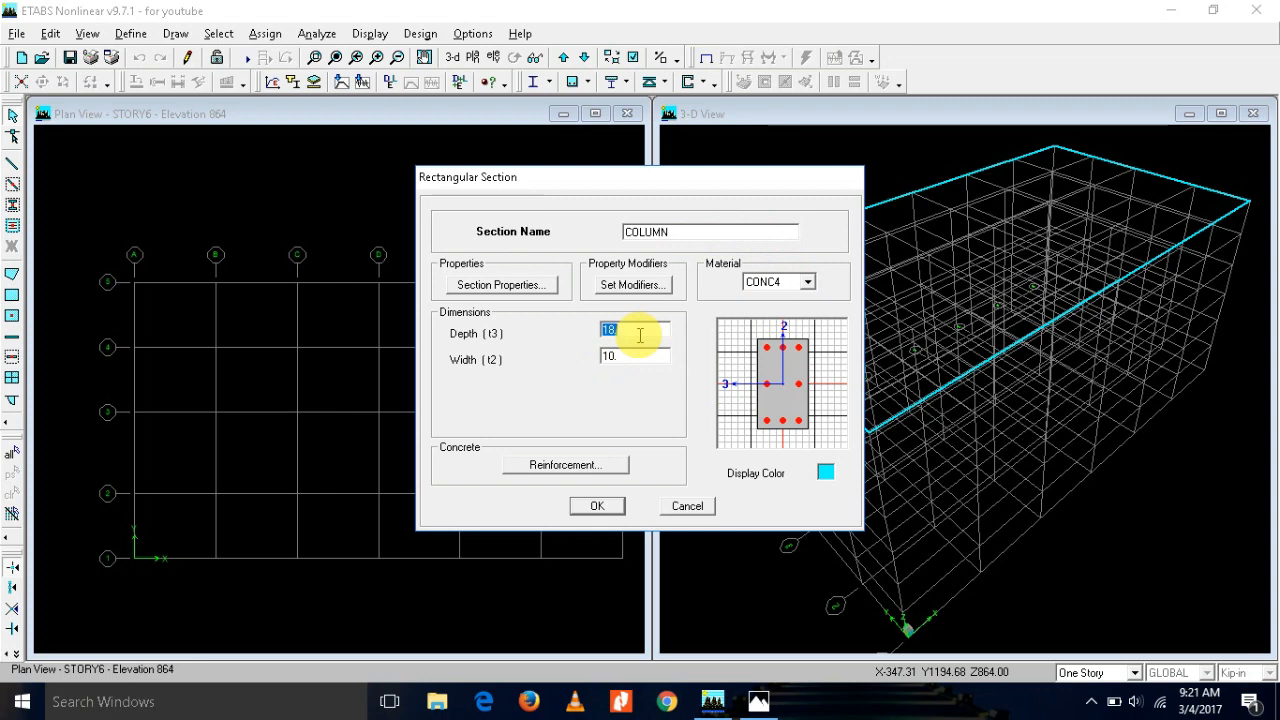
type("24")
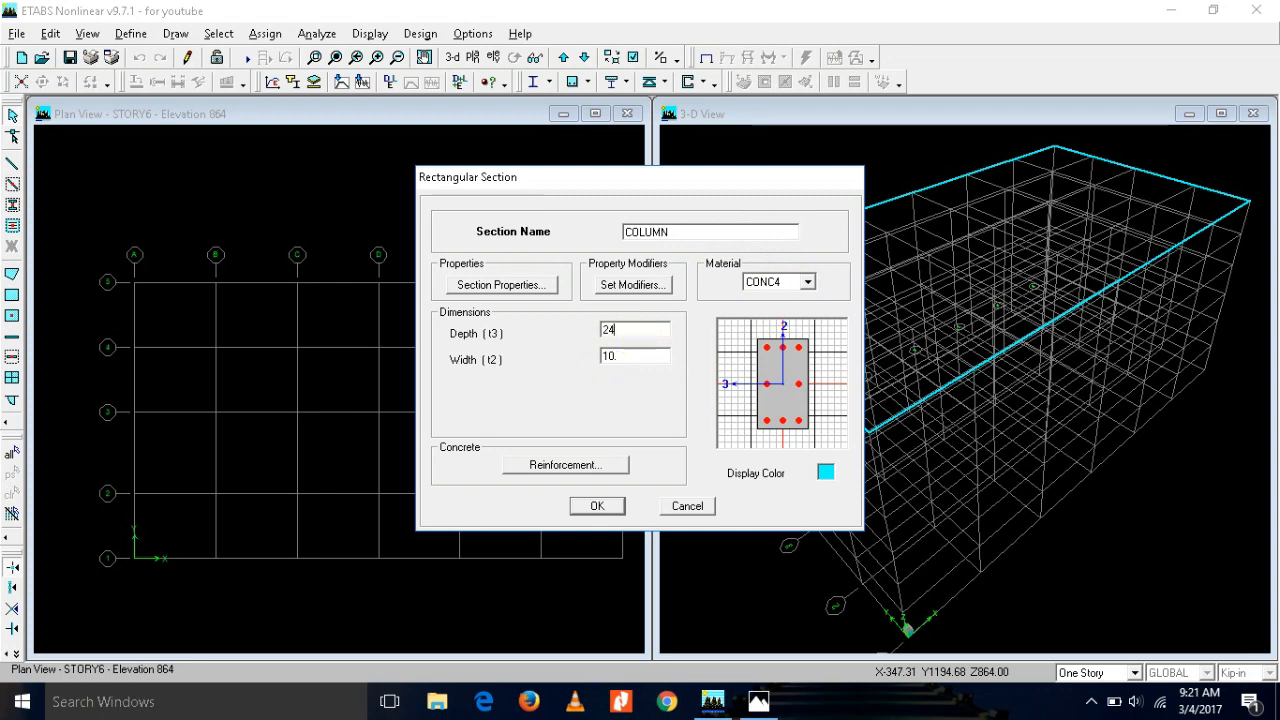
key("Tab")
type("2")
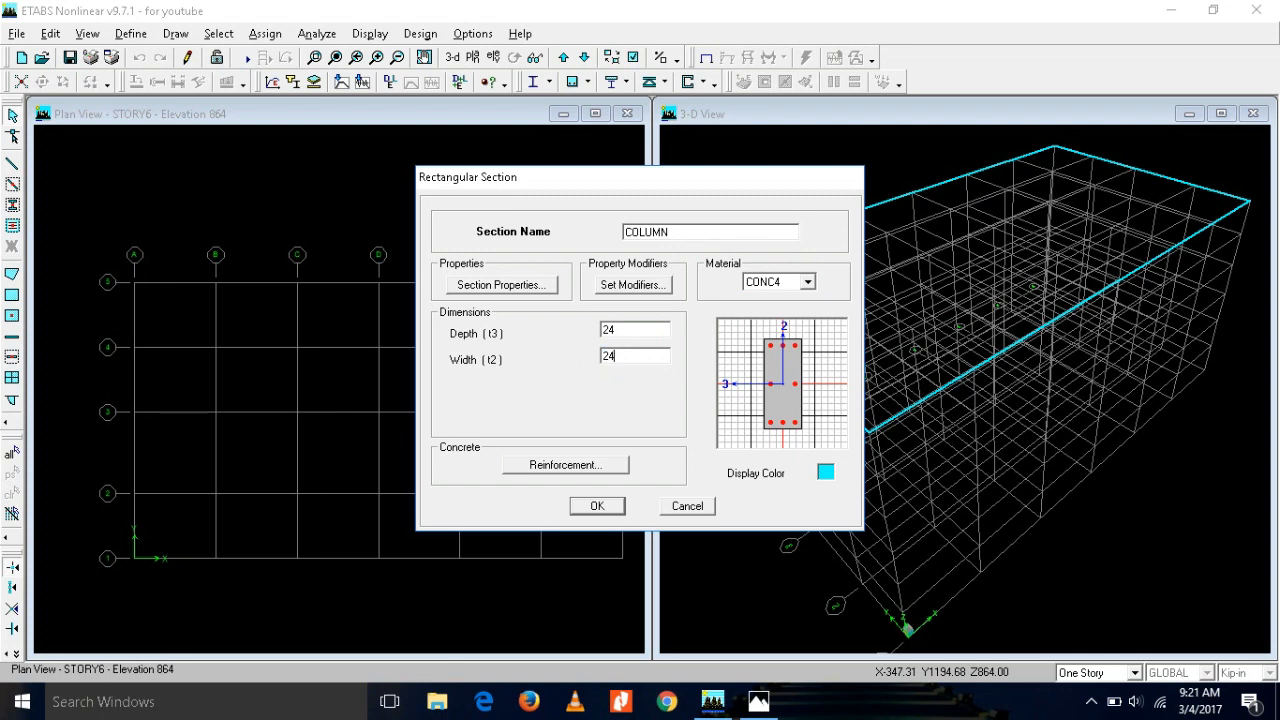
type("4")
Step: Set COLUMN's property modifiers to 0.75 for moment of inertia about the 2 and 3 axes
left_click(627, 284)
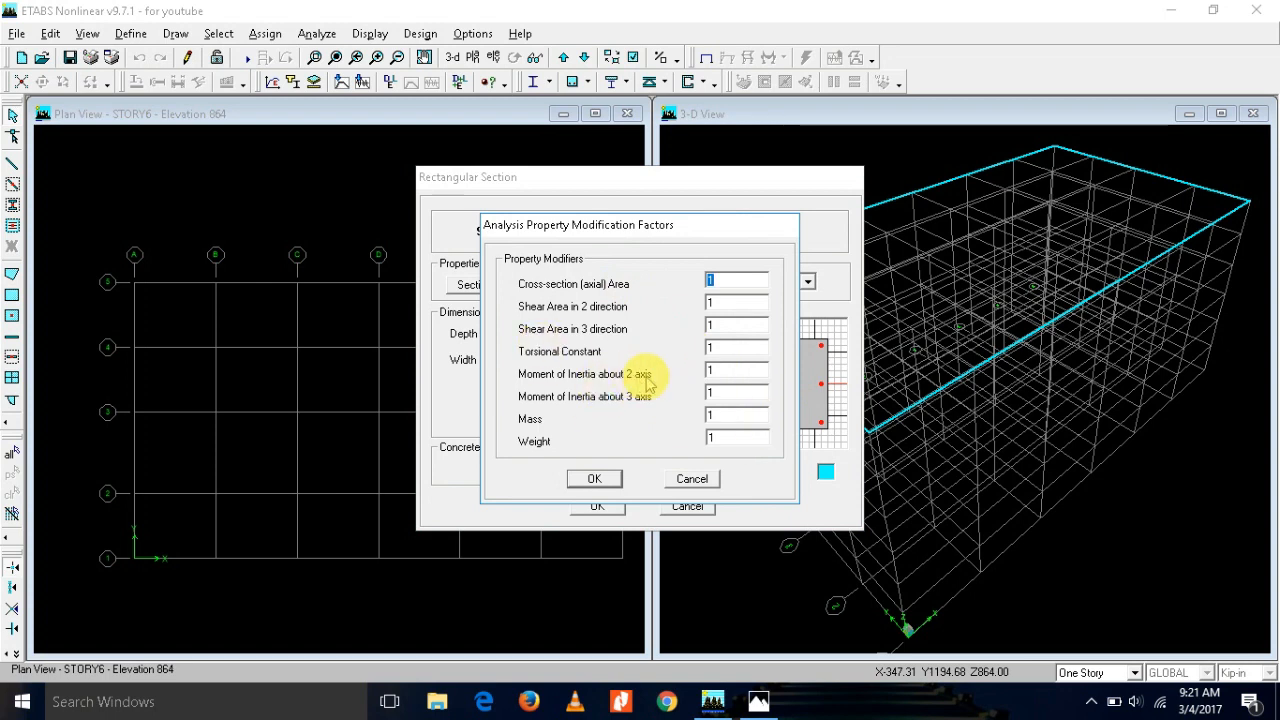
type("0.75")
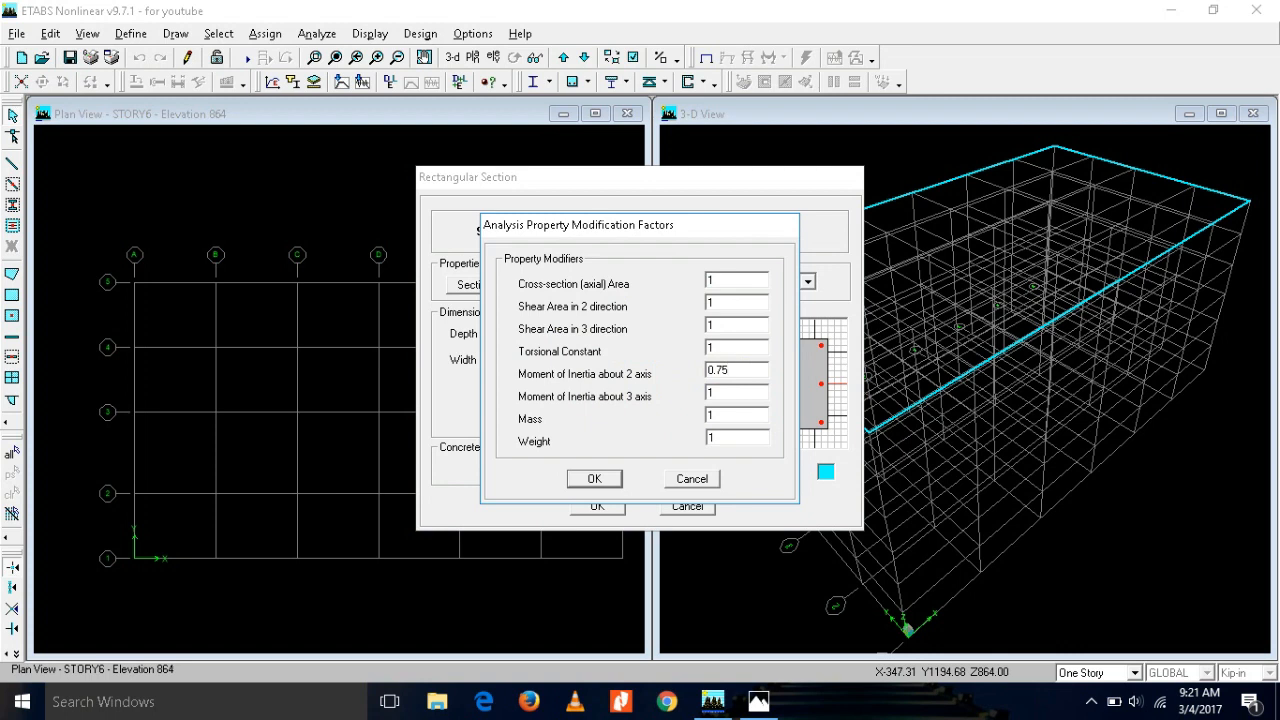
type("0.75")
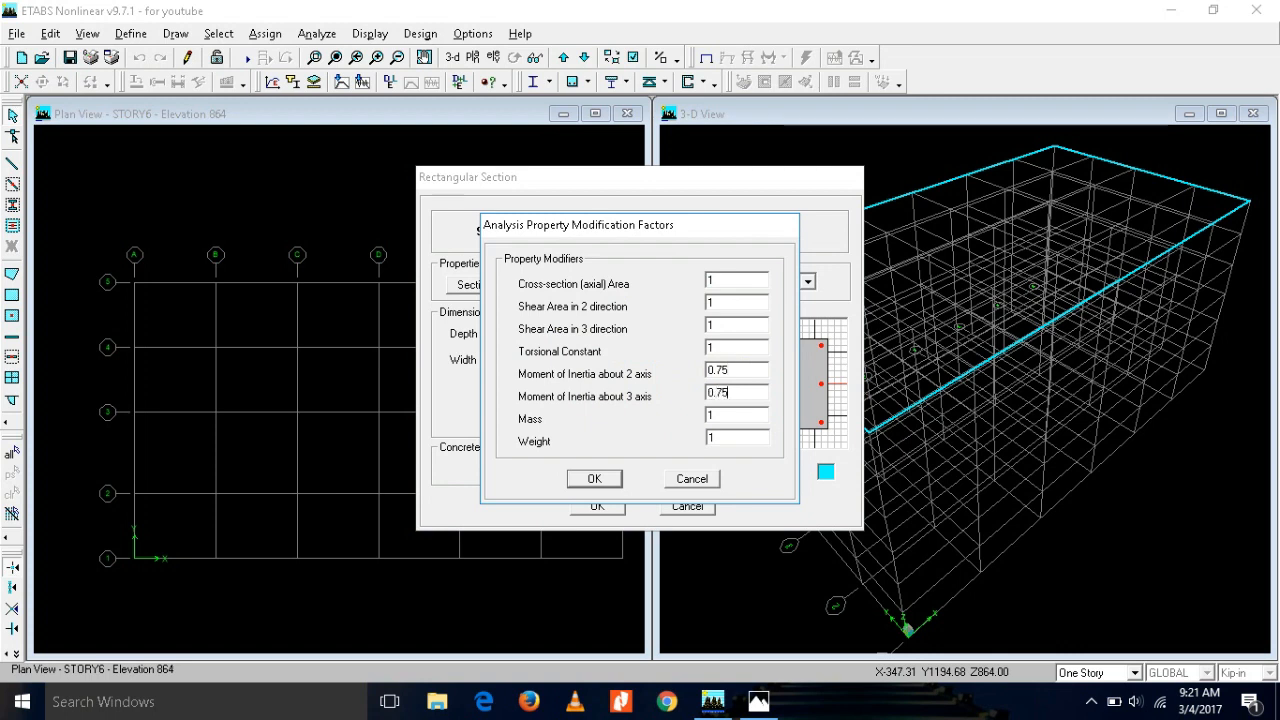
left_click(596, 480)
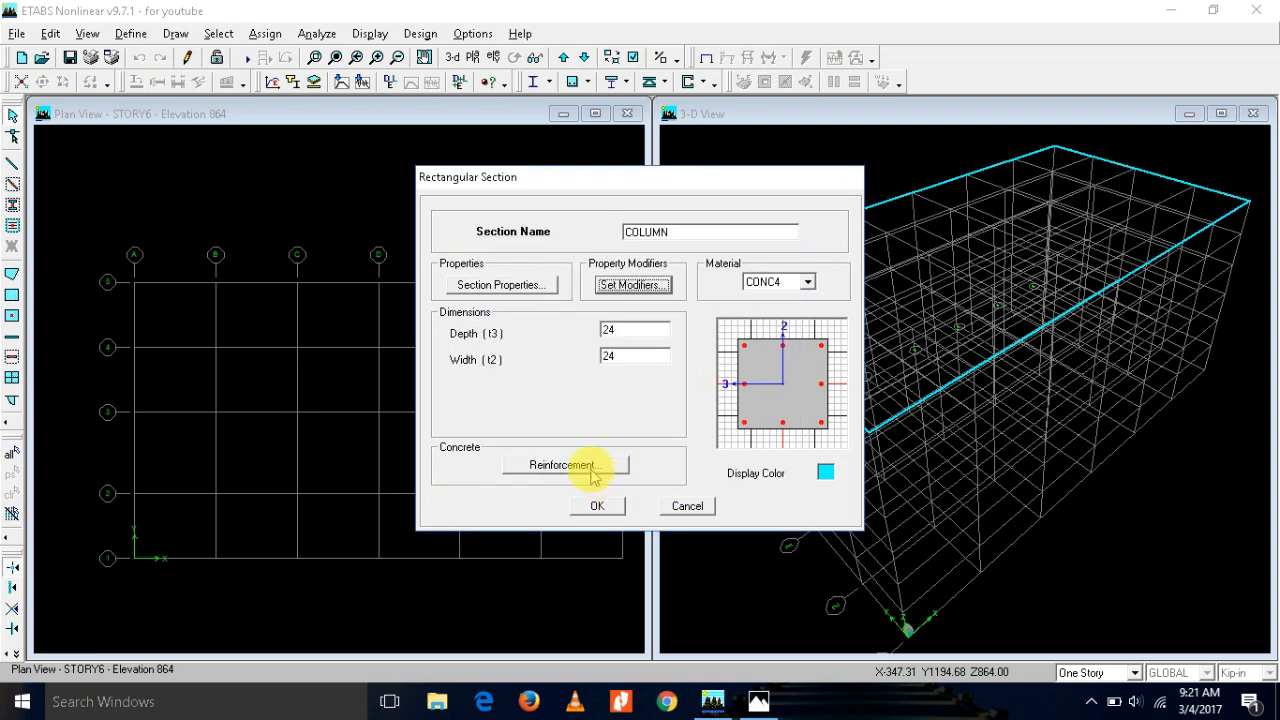
Step: Accept COLUMN's reinforcement data with the Column design type and rectangular ties configuration, and save the section
left_click(591, 470)
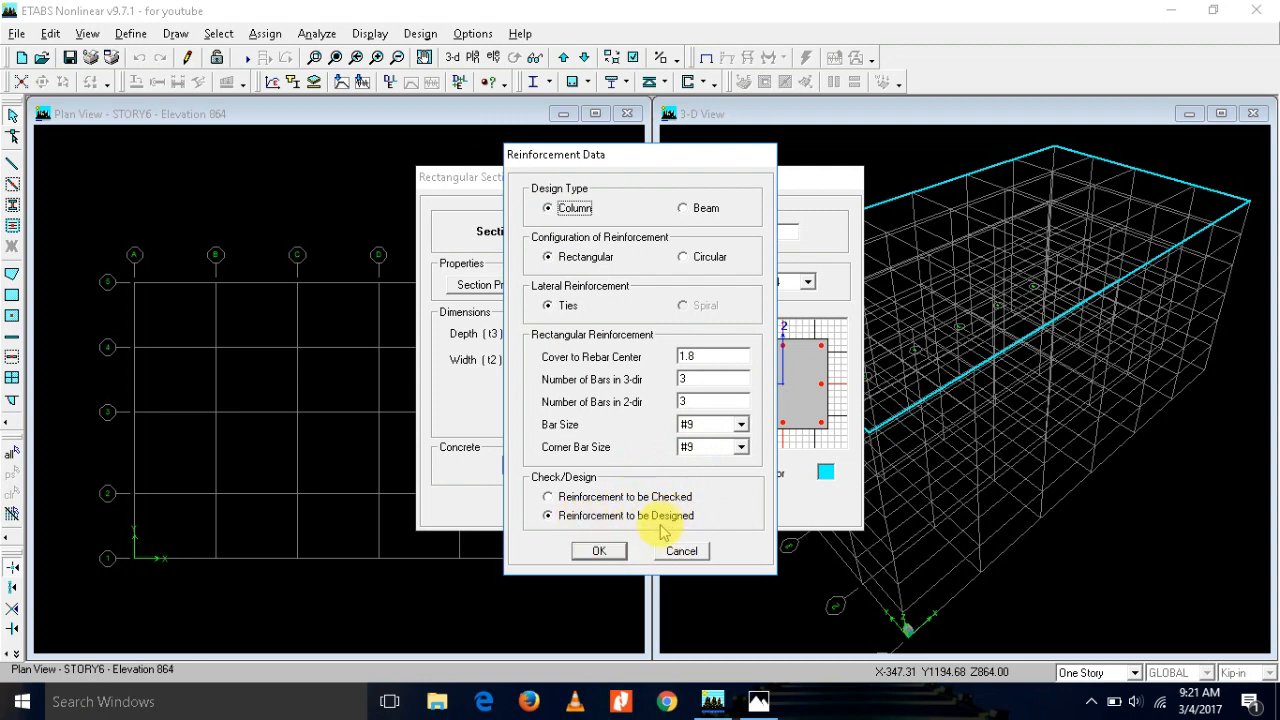
left_click(606, 551)
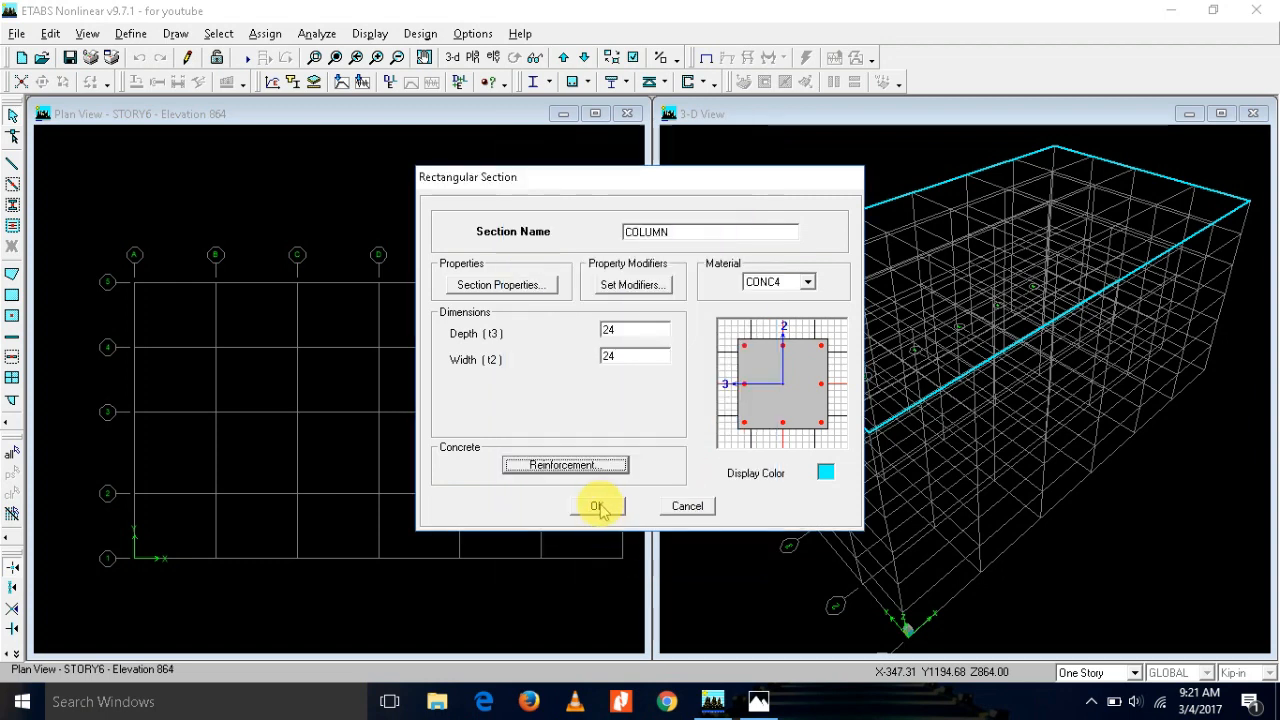
left_click(597, 506)
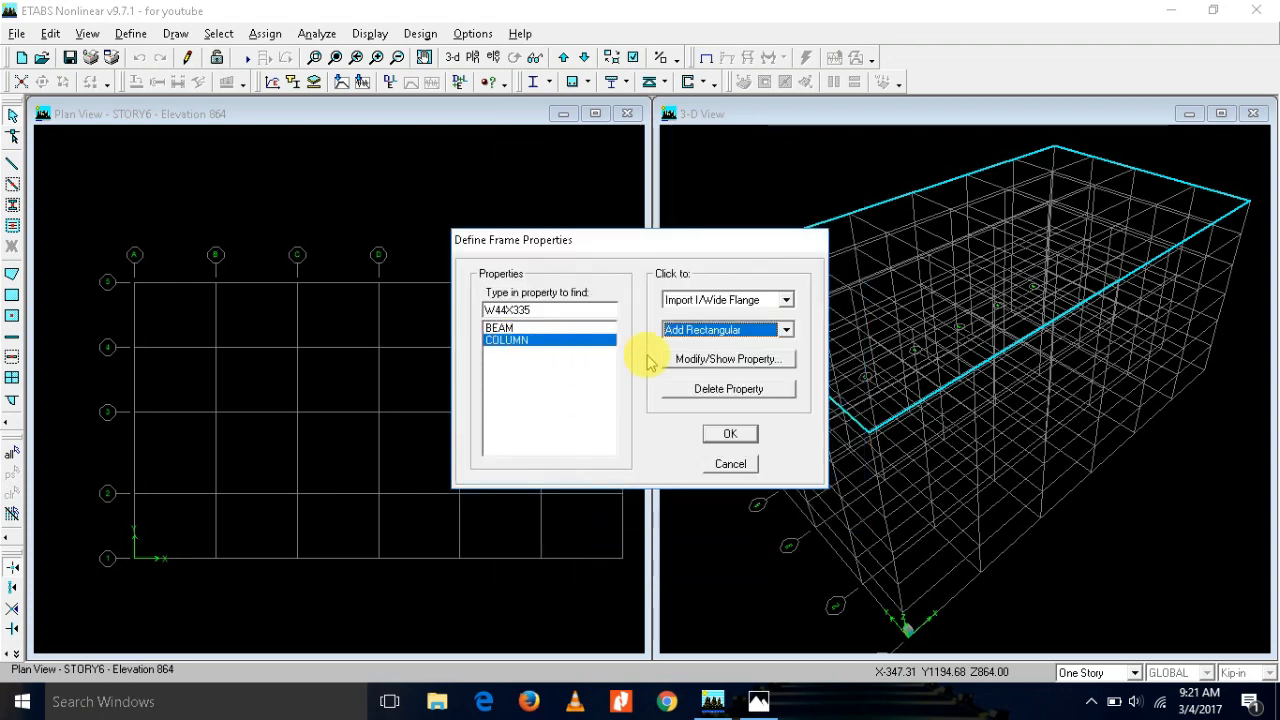
Step: Add a circular frame section named CIRCCULARCLMN with diameter 24 and material CONC4
left_click(731, 333)
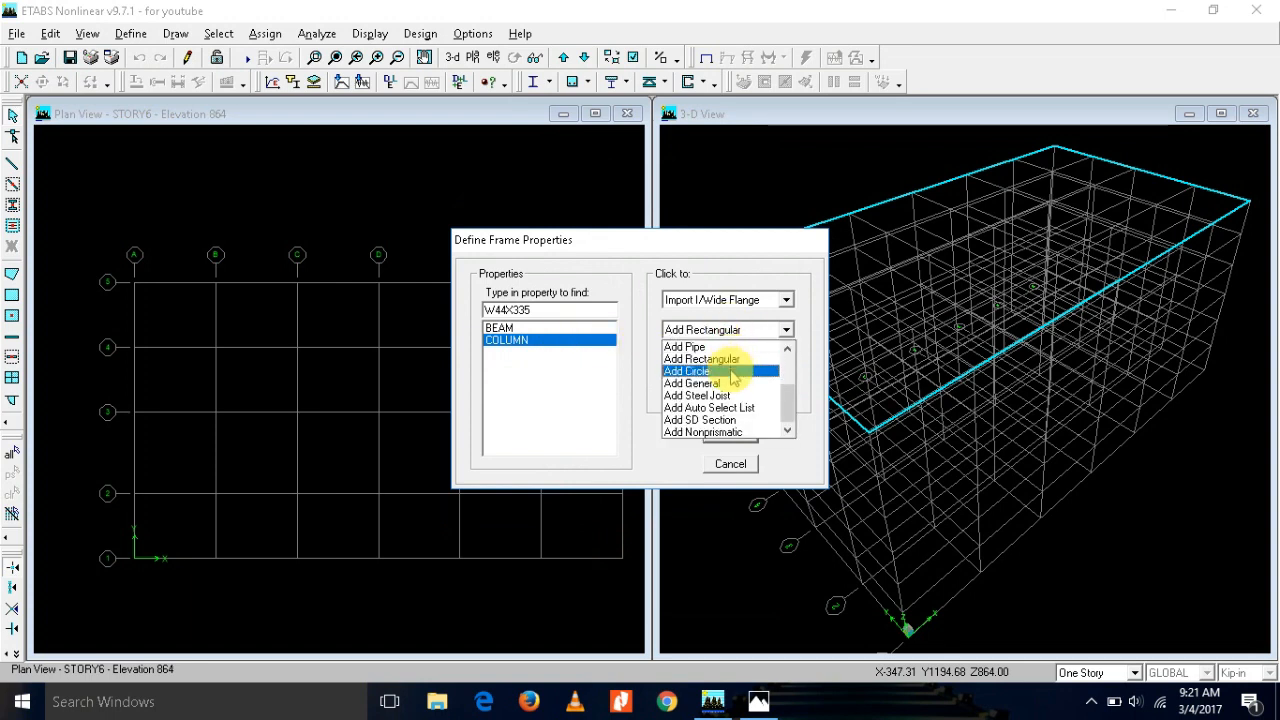
left_click(733, 374)
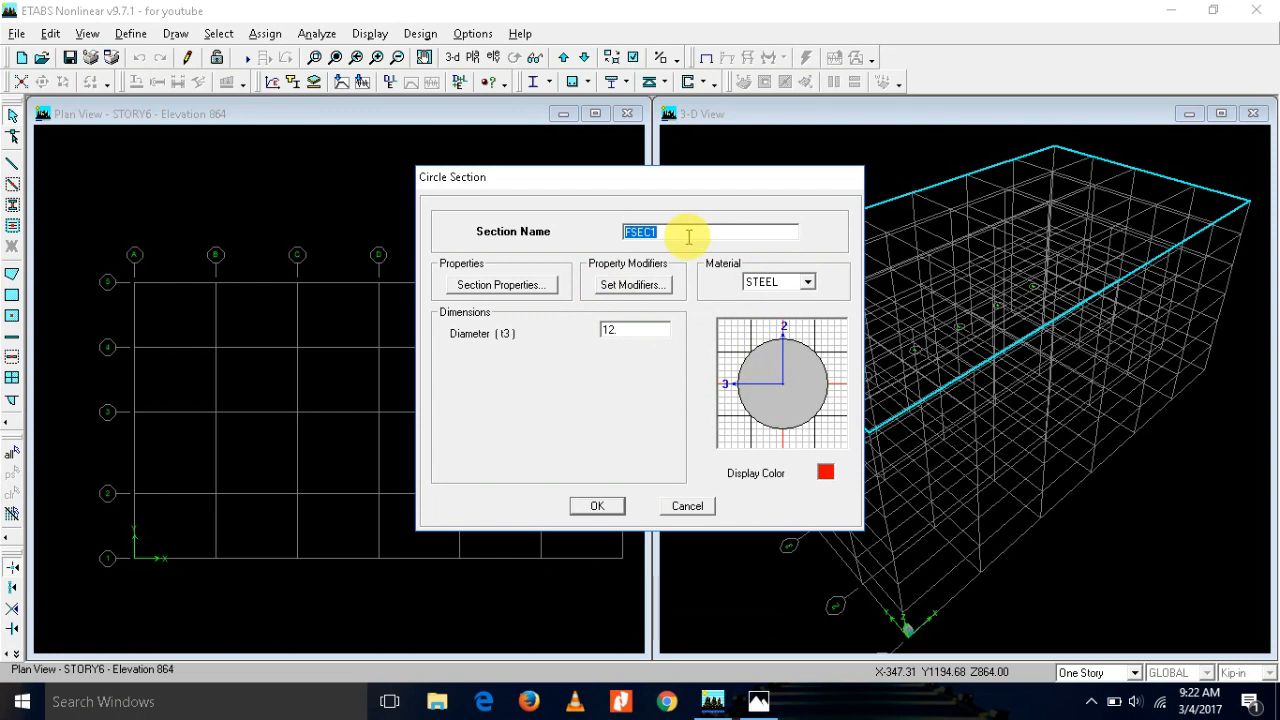
type("CIRCCULARCLMN")
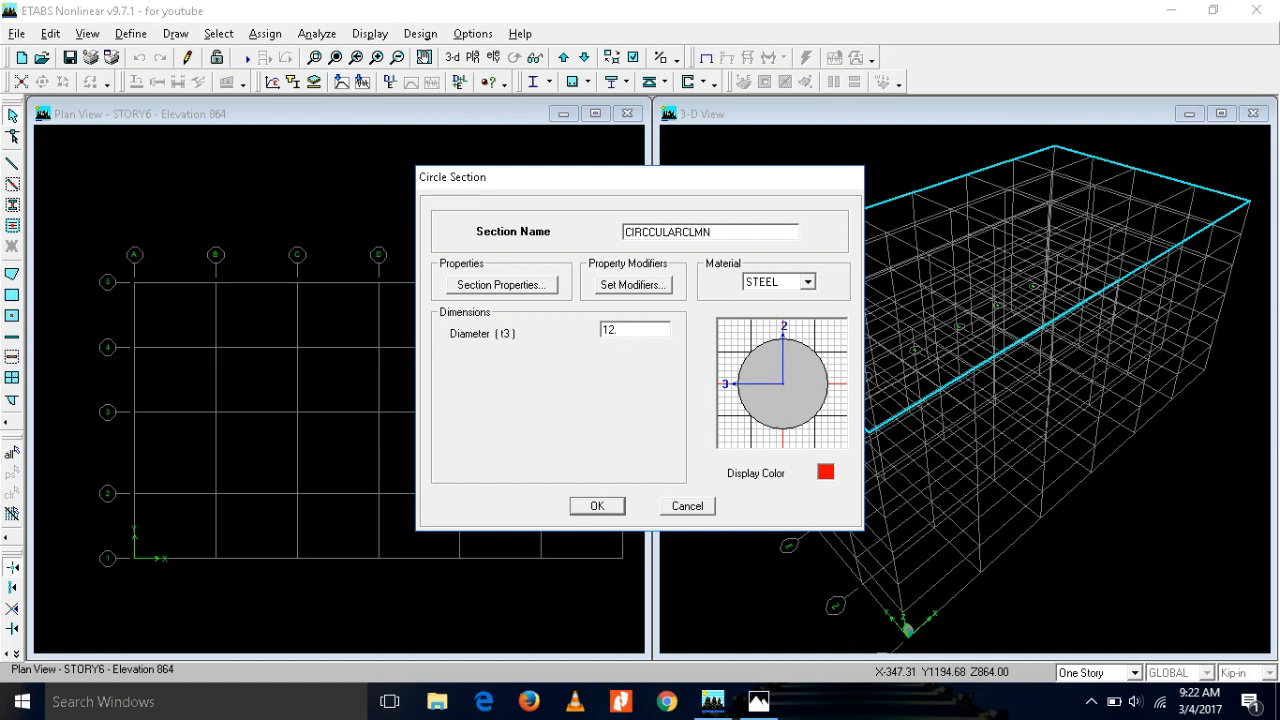
double_click(622, 328)
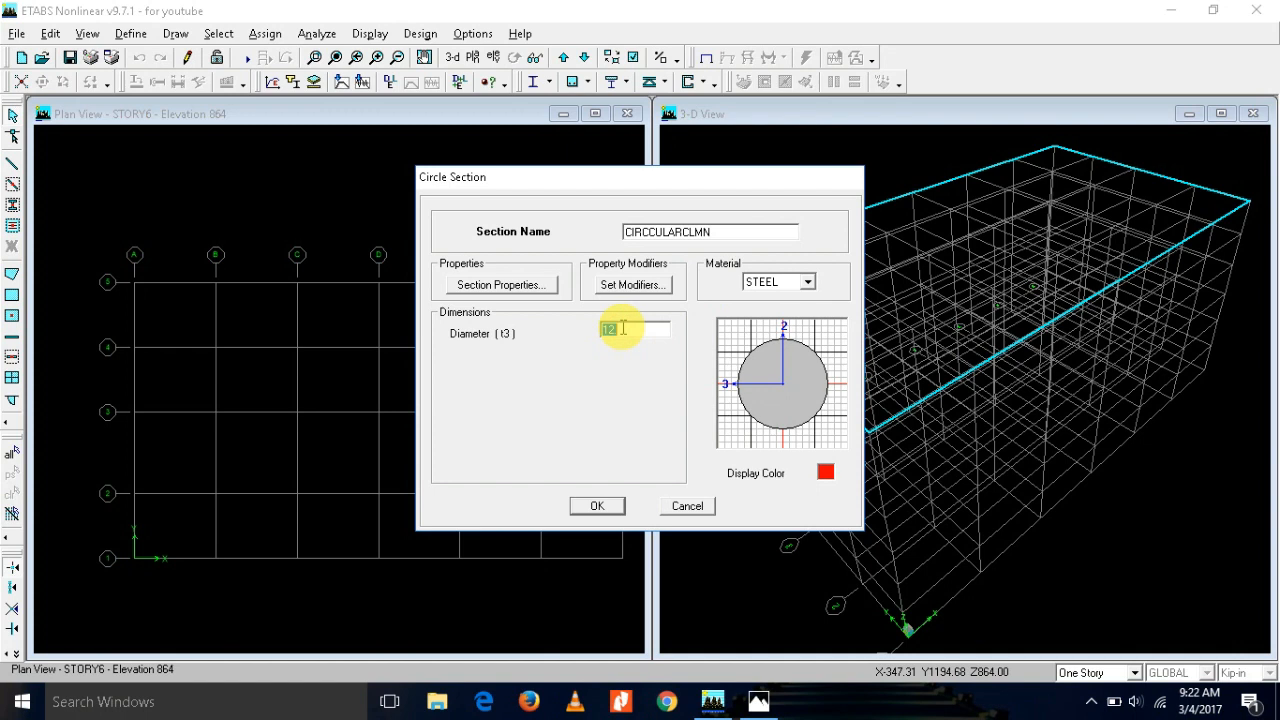
type("24")
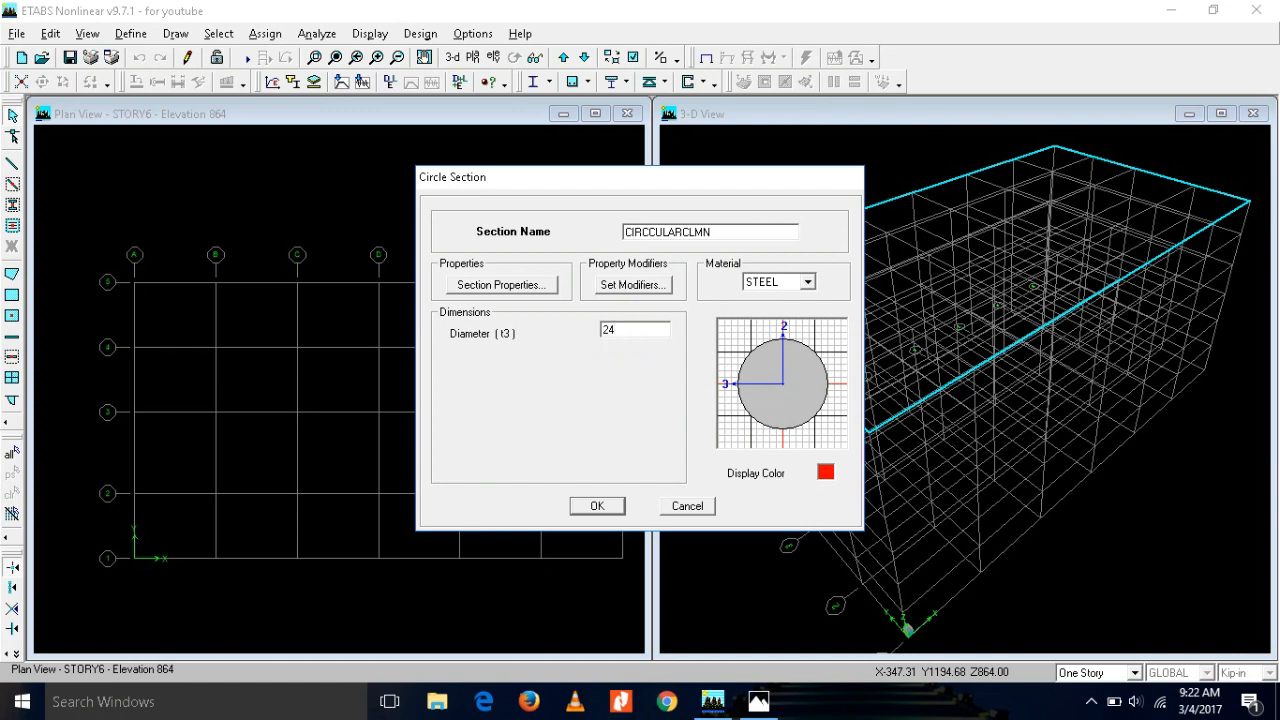
left_click(807, 282)
left_click(786, 312)
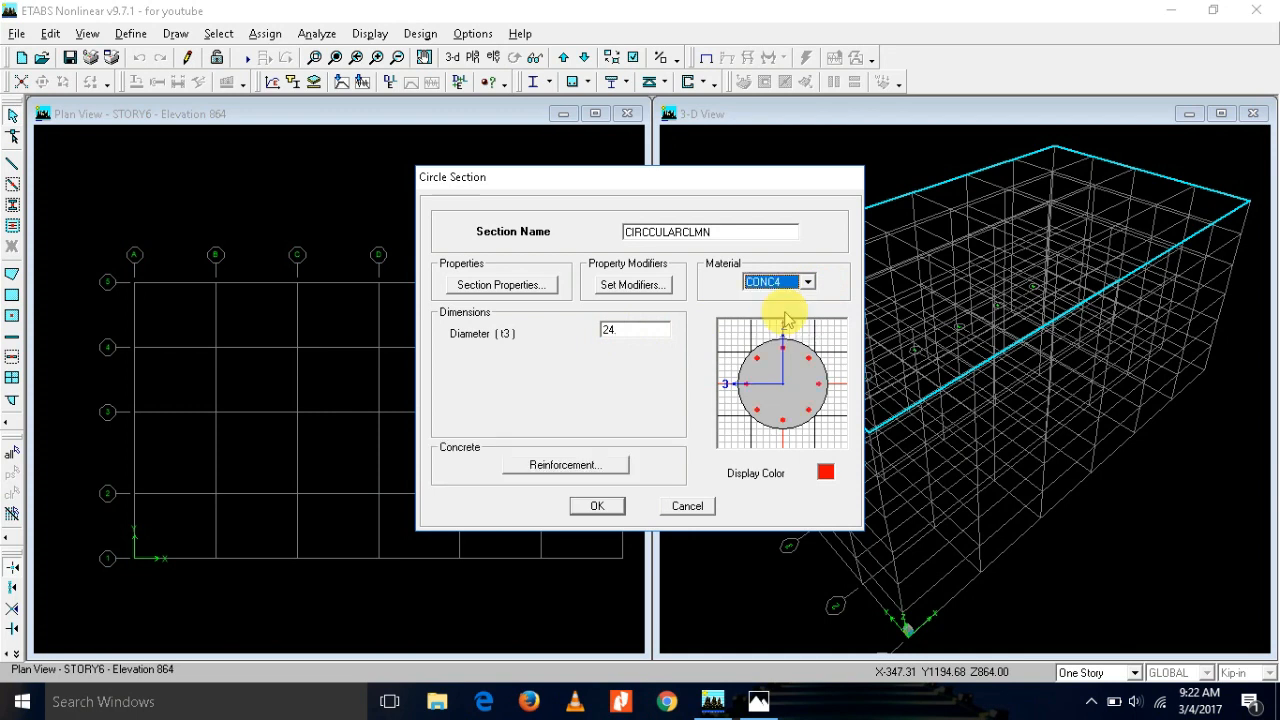
Step: Set CIRCCULARCLMN's moment of inertia modifiers about the 2 and 3 axes to 0.75
left_click(633, 285)
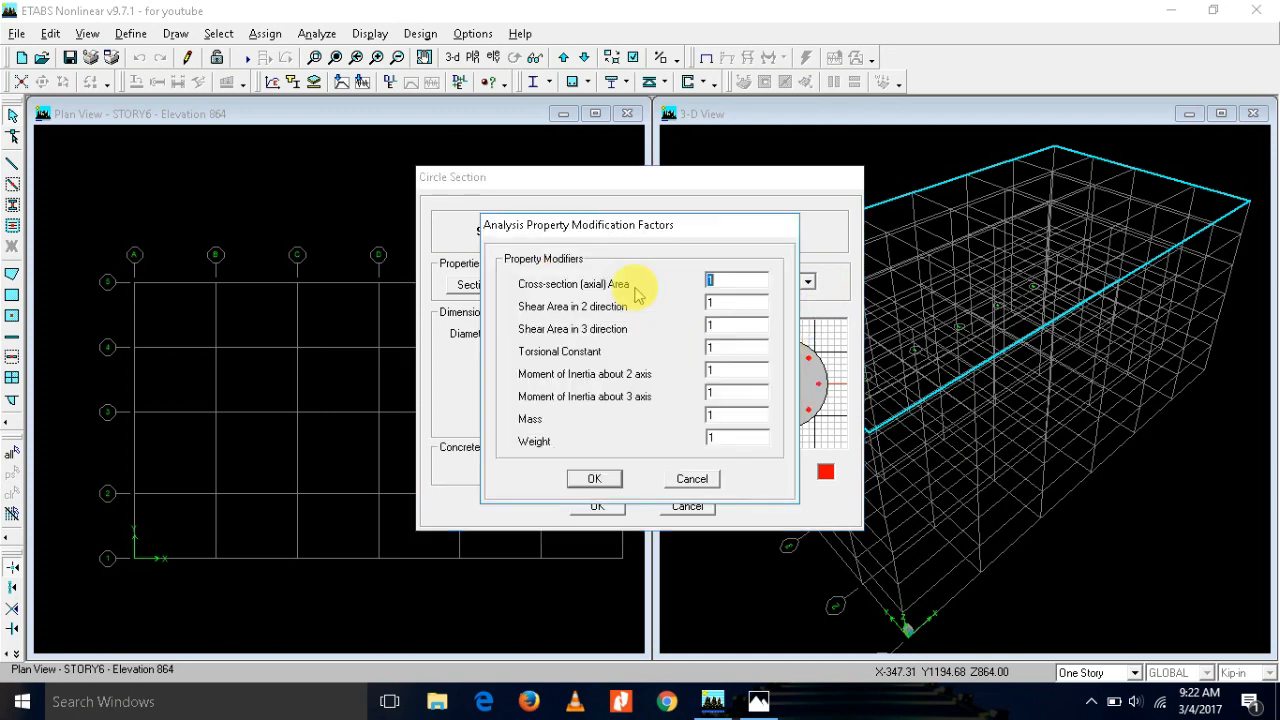
double_click(739, 372)
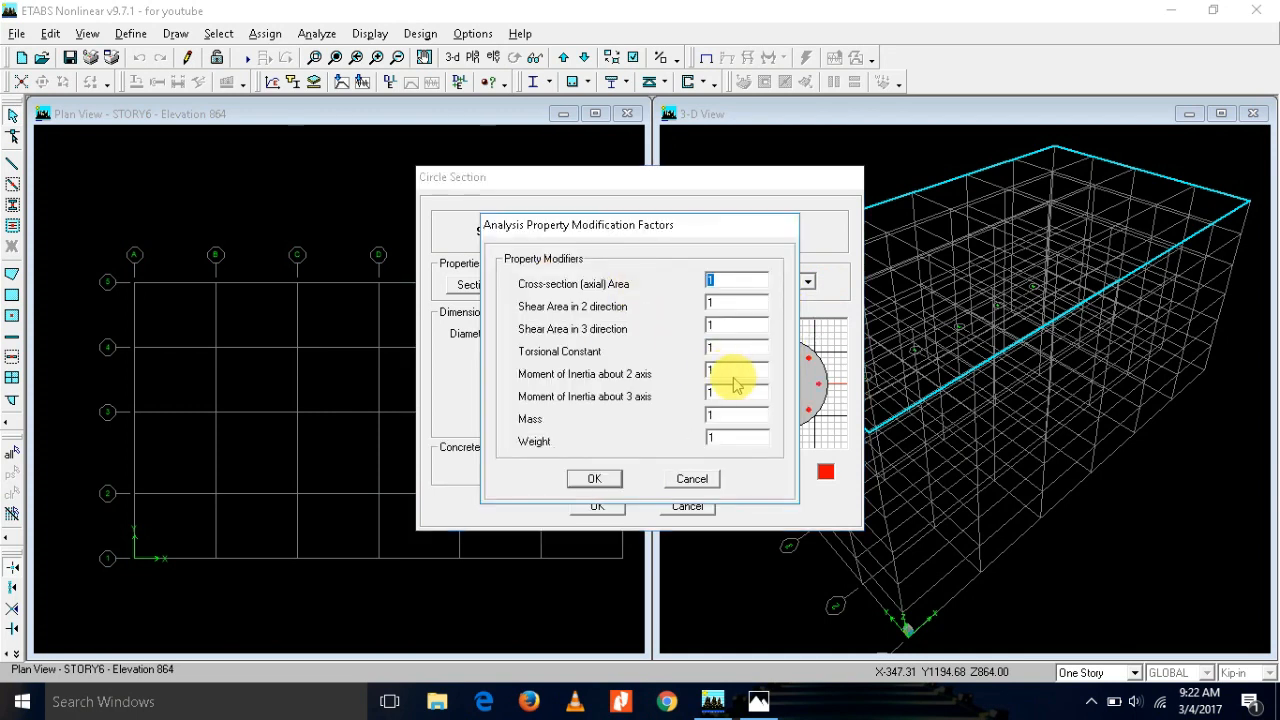
type("0.75")
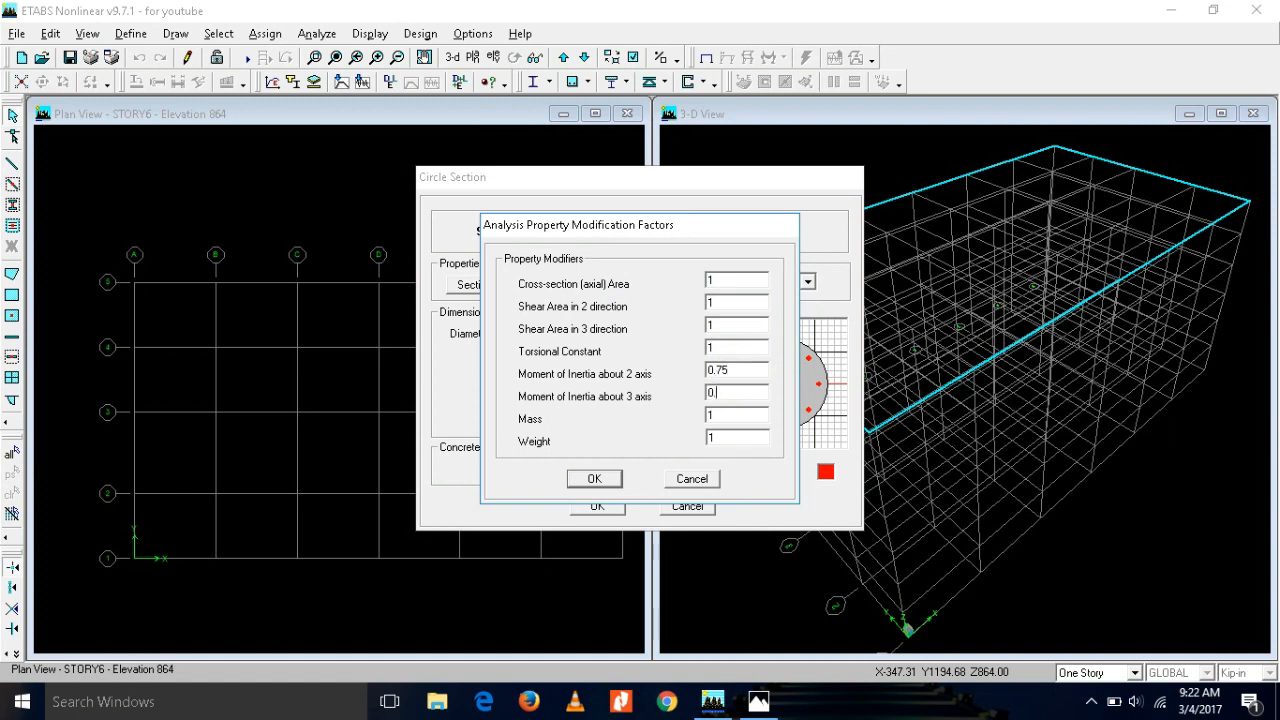
left_click(600, 479)
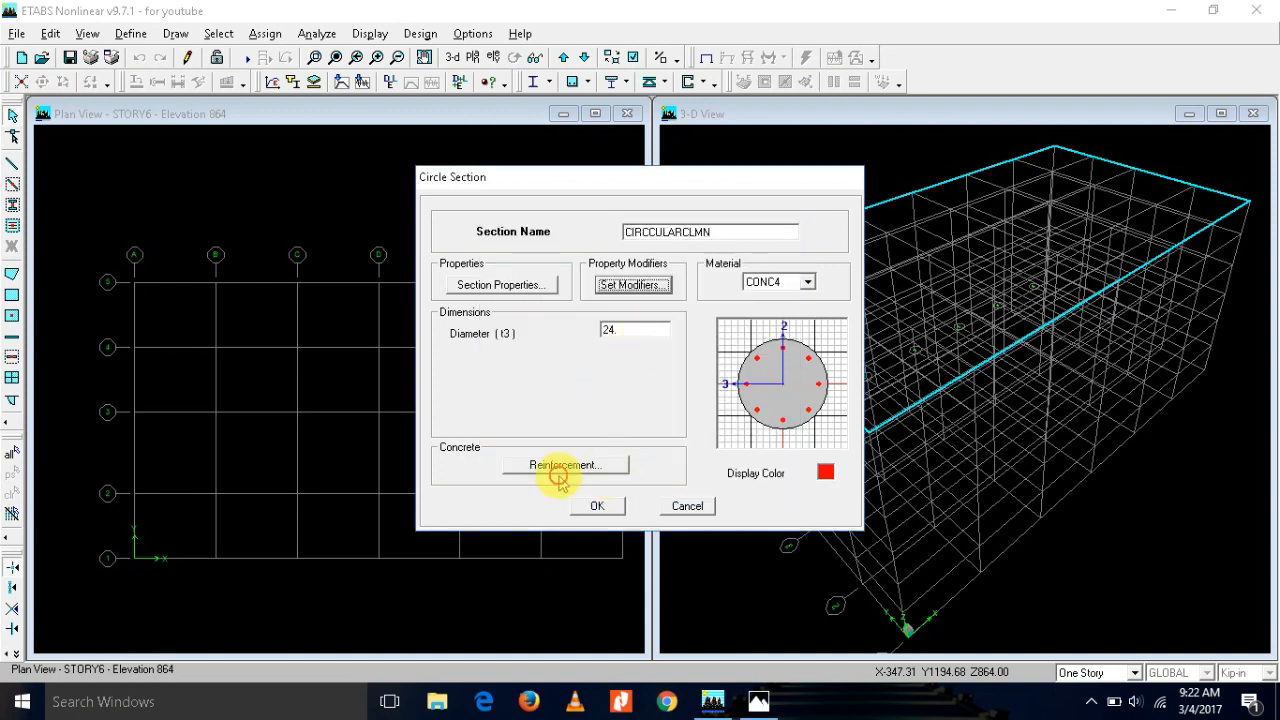
Step: Set CIRCCULARCLMN's lateral reinforcement to Spiral, then accept the section and the frame properties
left_click(560, 470)
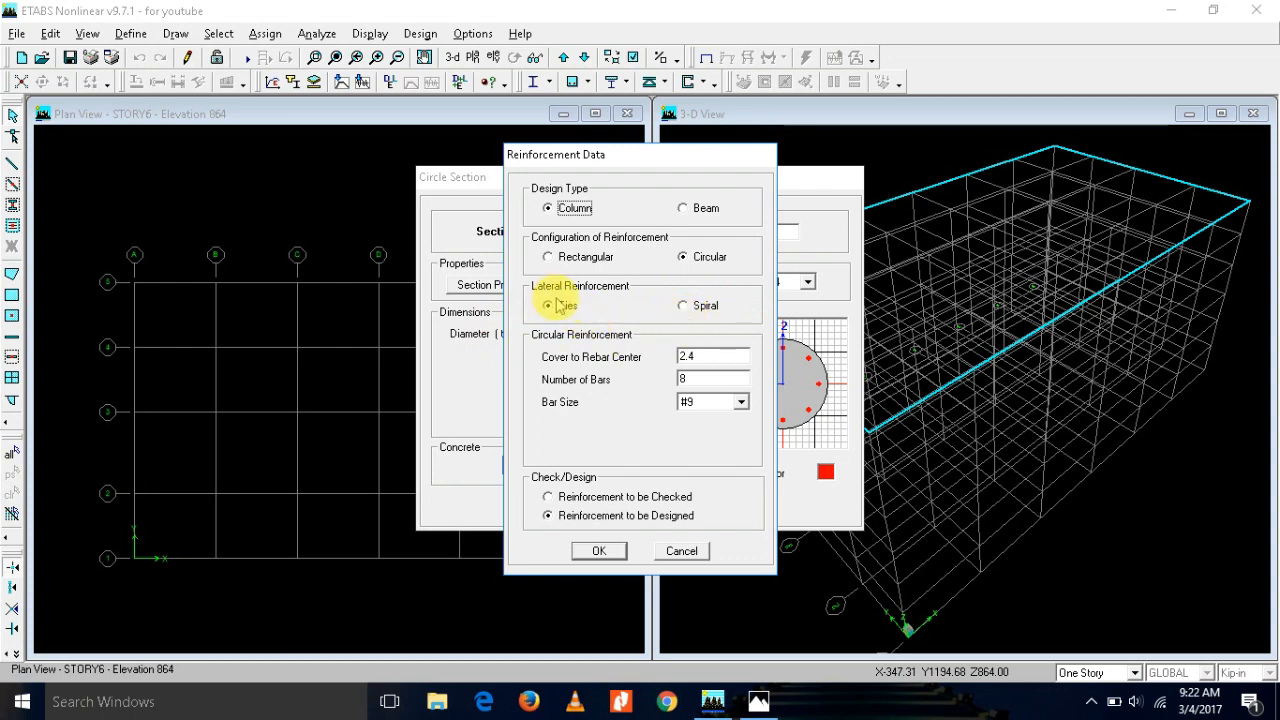
left_click(684, 308)
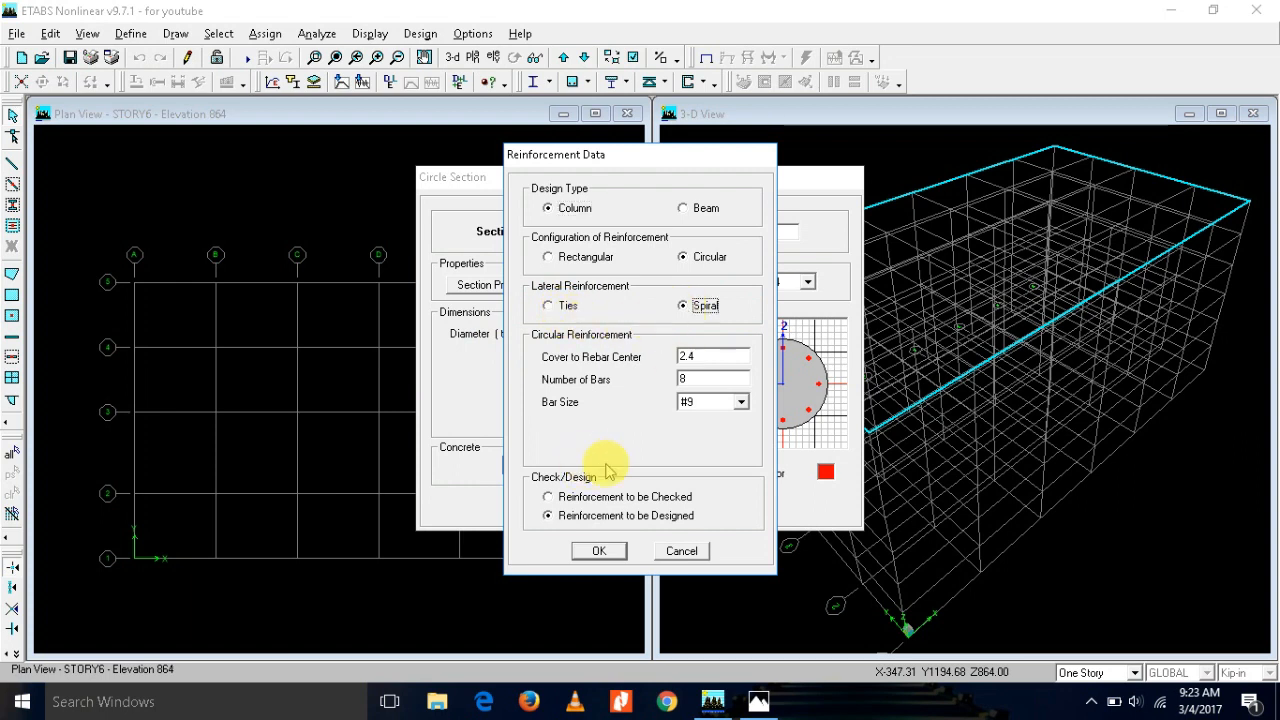
left_click(598, 551)
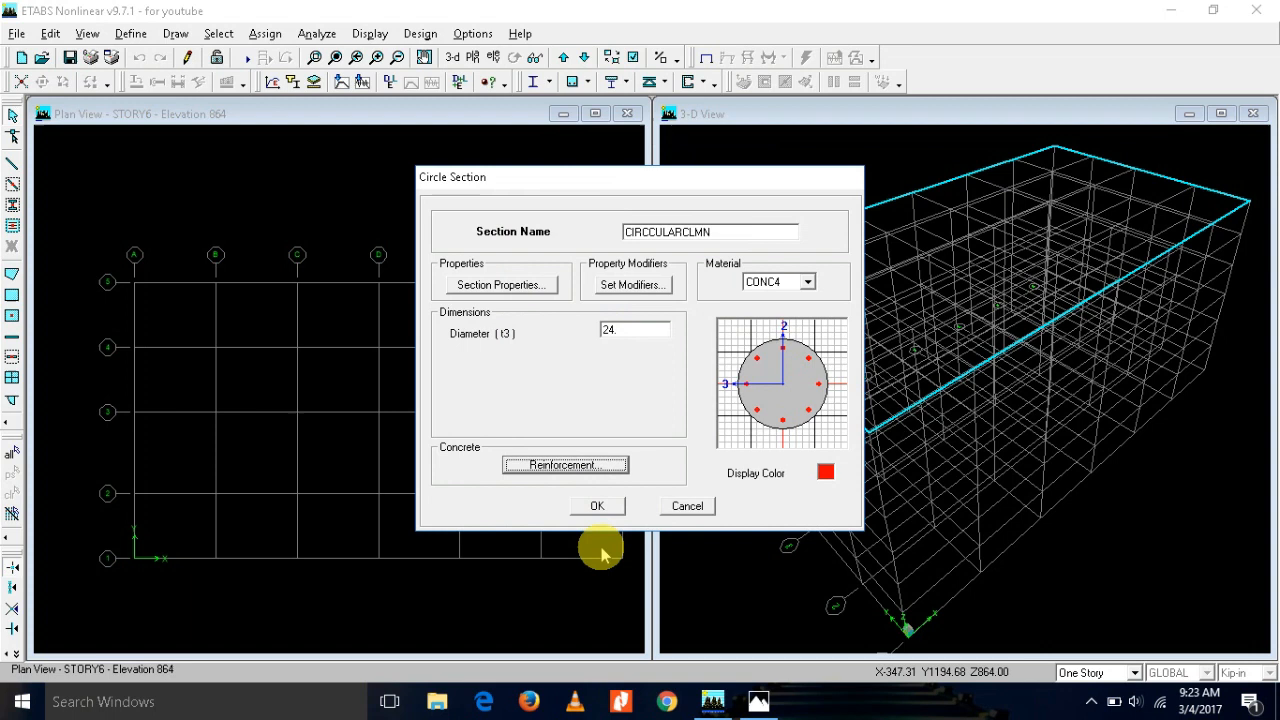
left_click(584, 512)
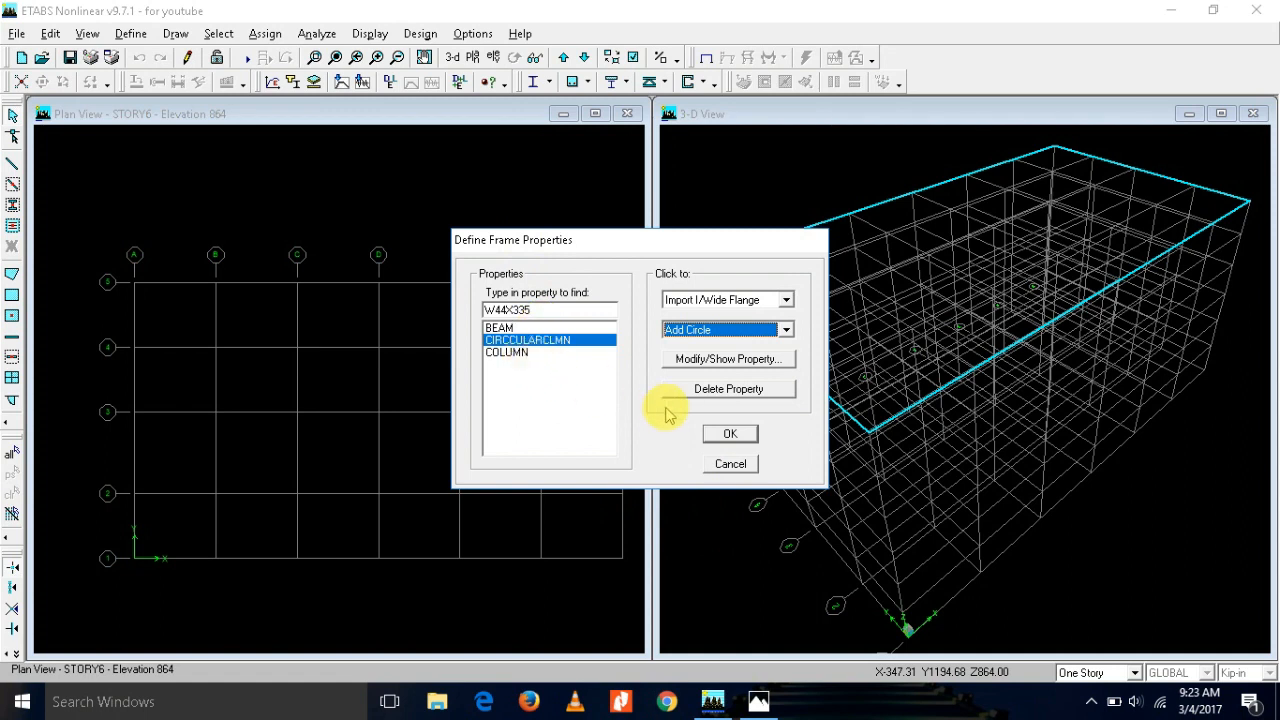
left_click(732, 434)
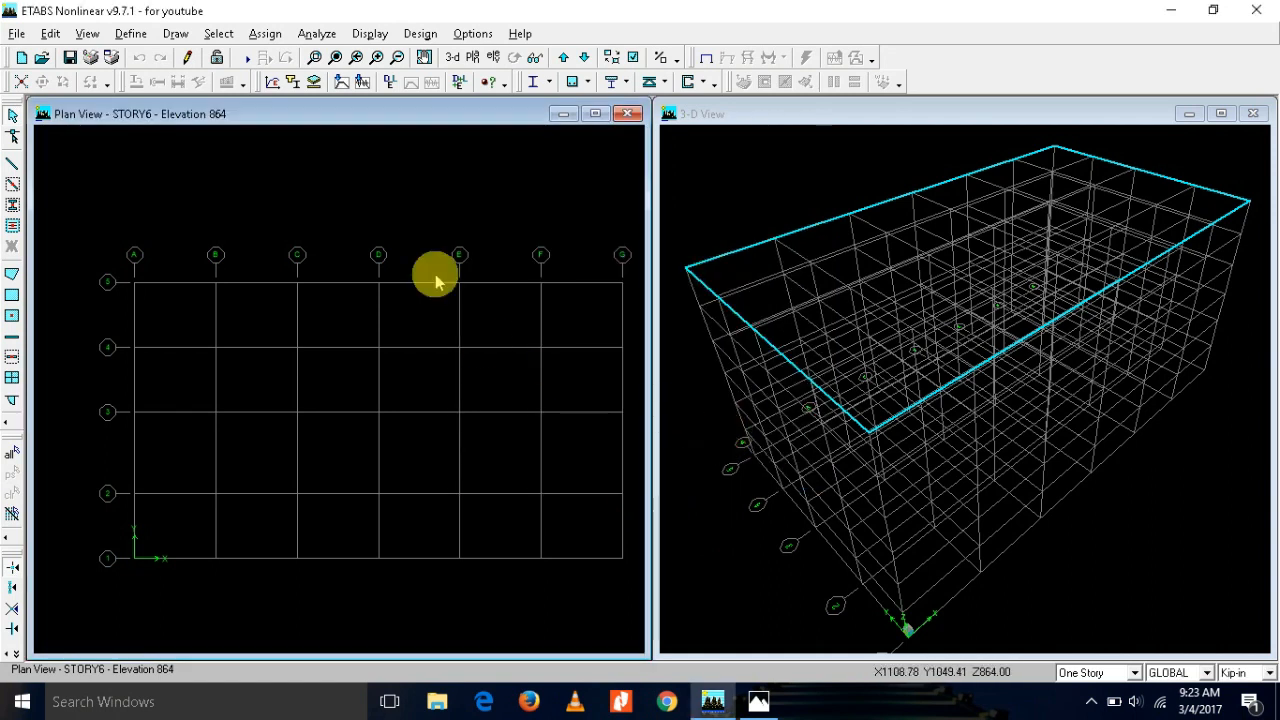
Step: Modify the SLAB1 section, renaming it SLAB and setting its material to CONC3
left_click(131, 33)
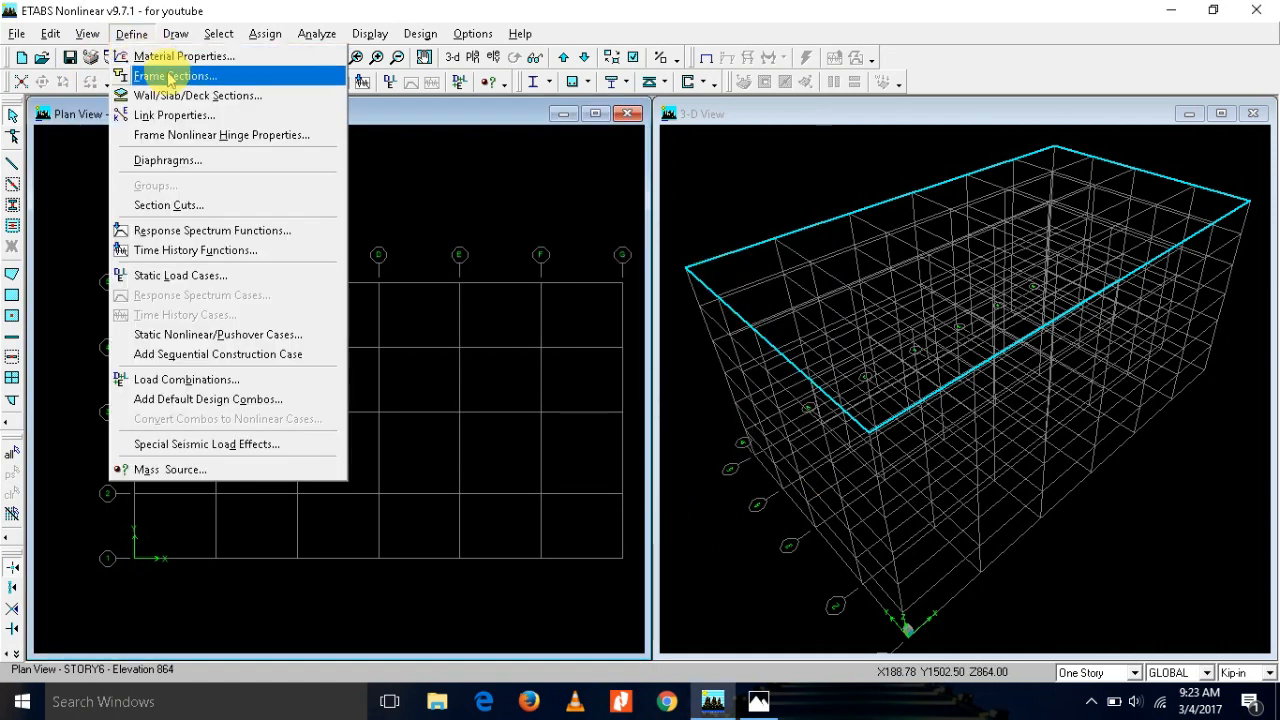
left_click(187, 96)
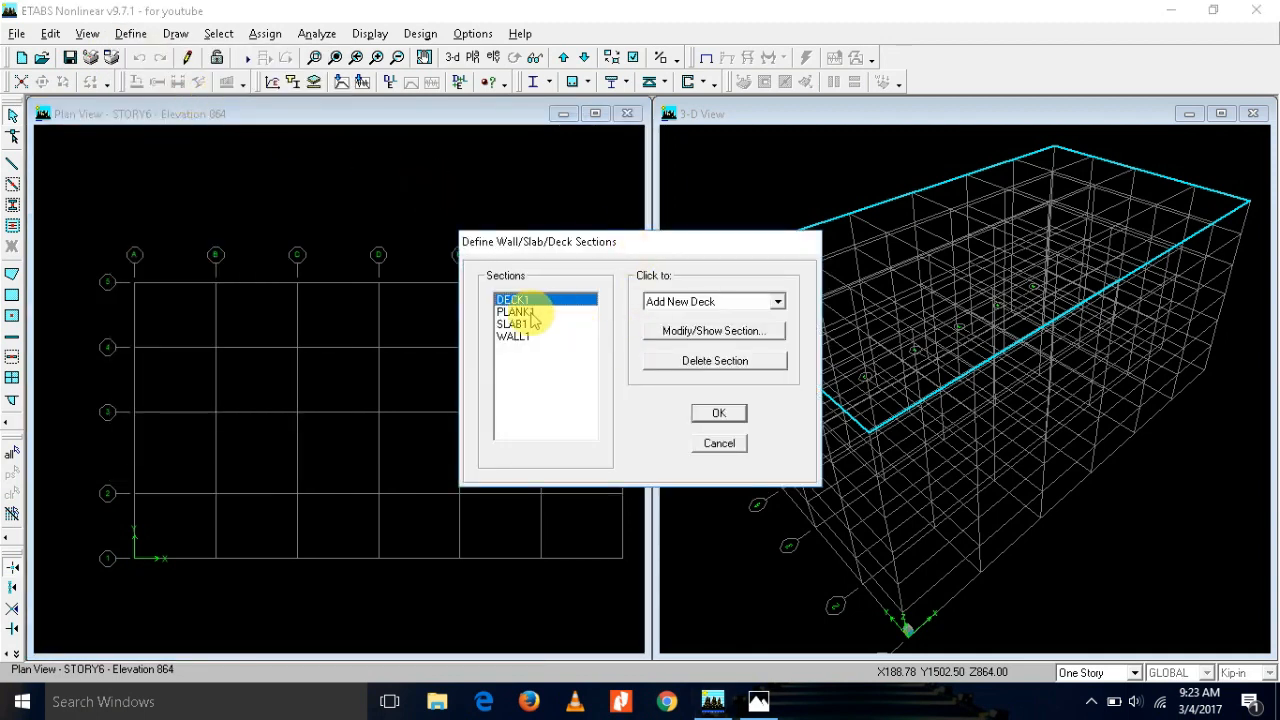
left_click(560, 324)
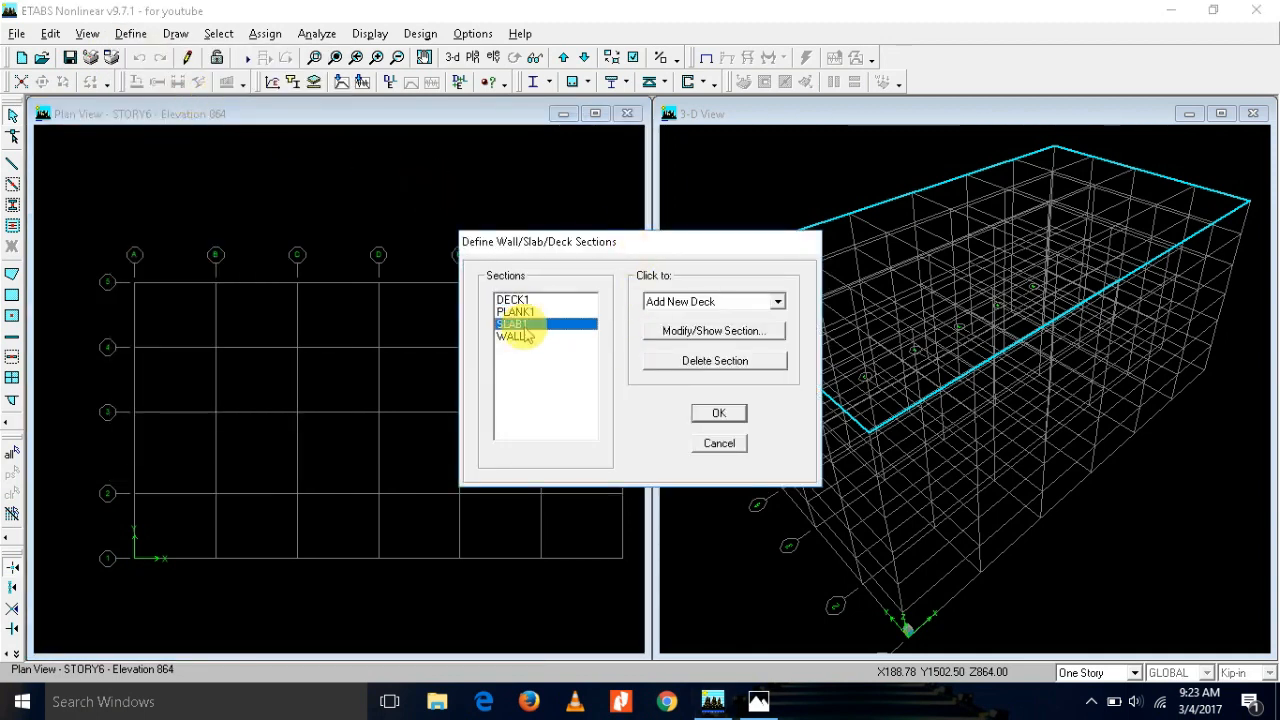
left_click(712, 330)
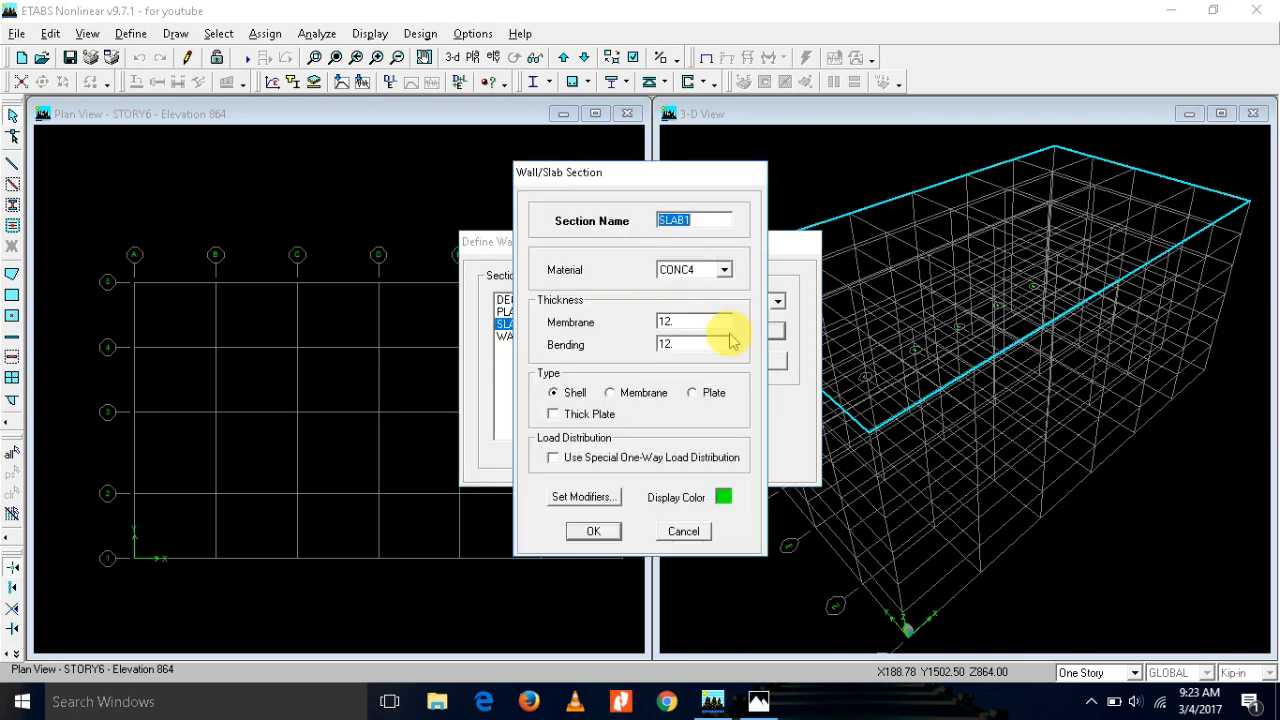
left_click(702, 221)
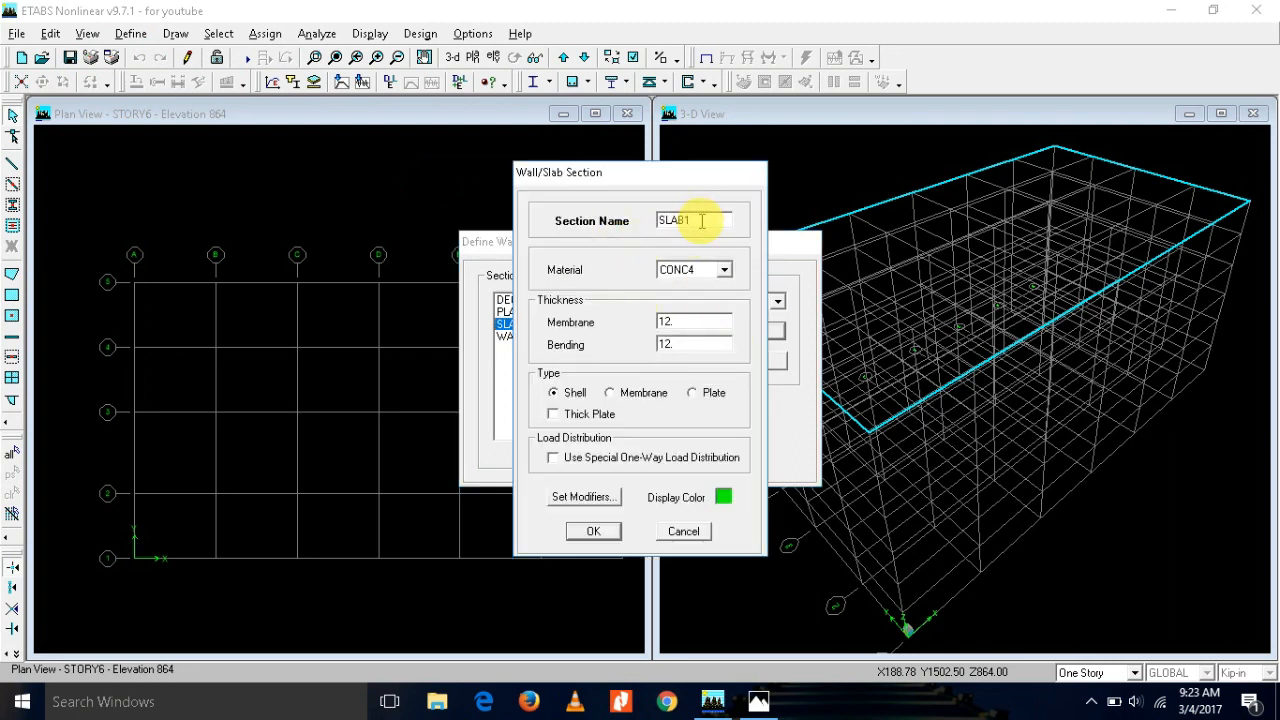
left_click(725, 272)
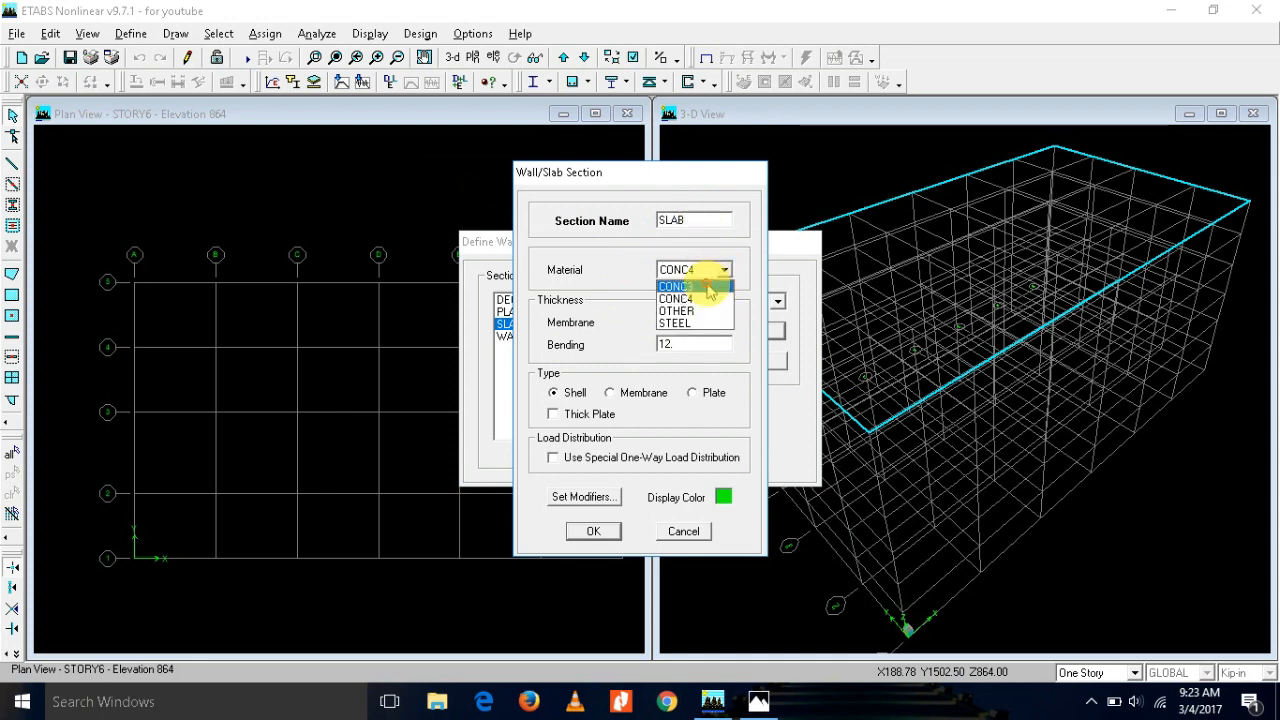
left_click(690, 287)
Step: Set the SLAB section's membrane and bending thicknesses to 6
double_click(704, 326)
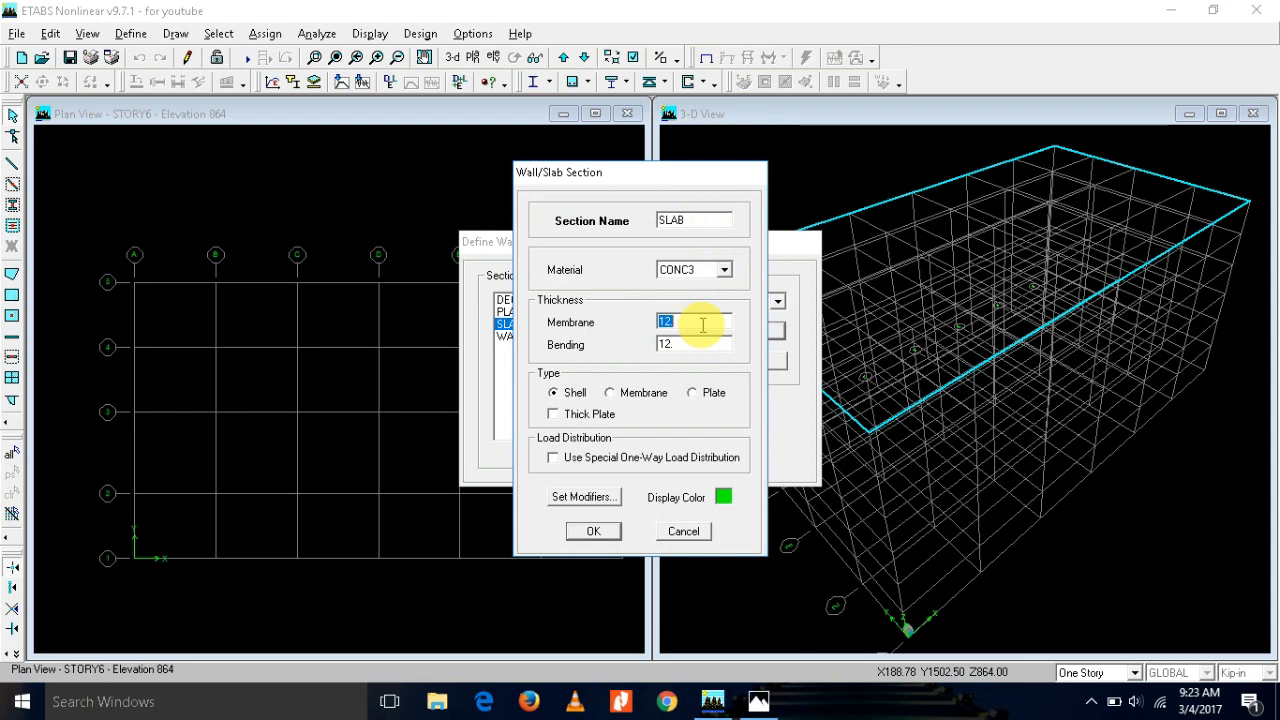
type("6")
key("Tab")
type("6")
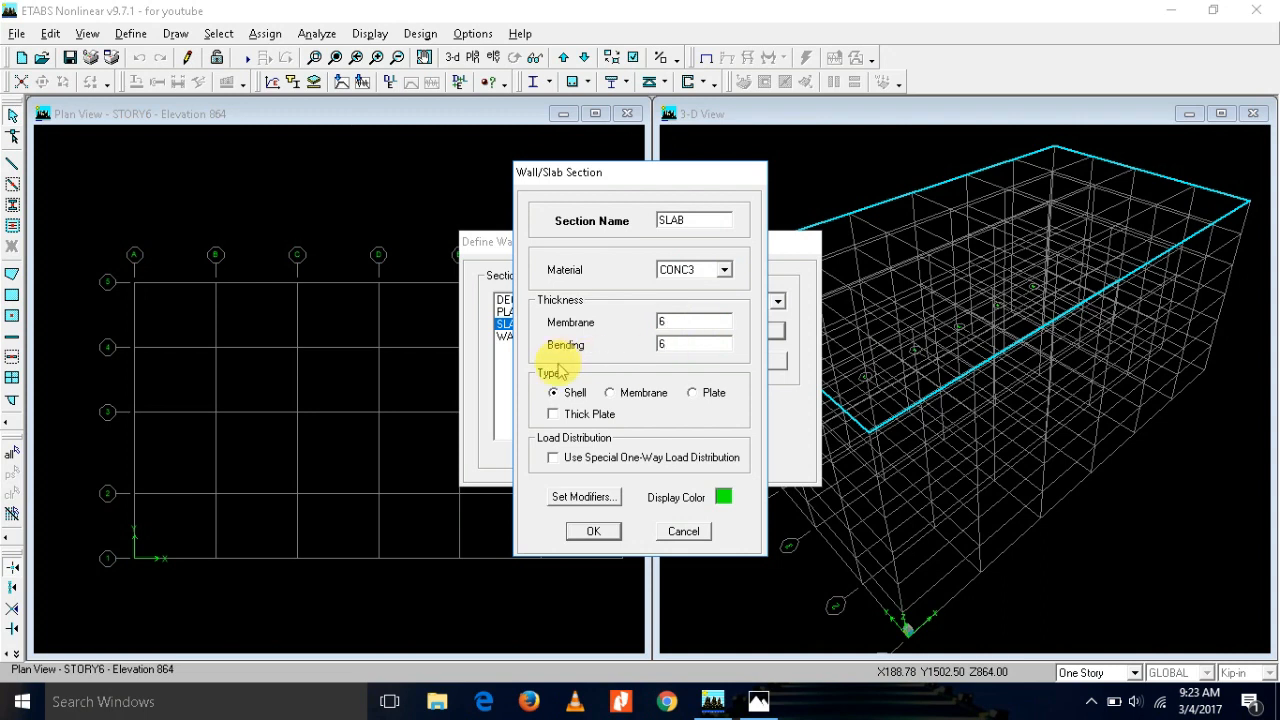
Step: Set SLAB's bending m11 and m22 stiffness modifiers to 0.25 and save the section
left_click(585, 497)
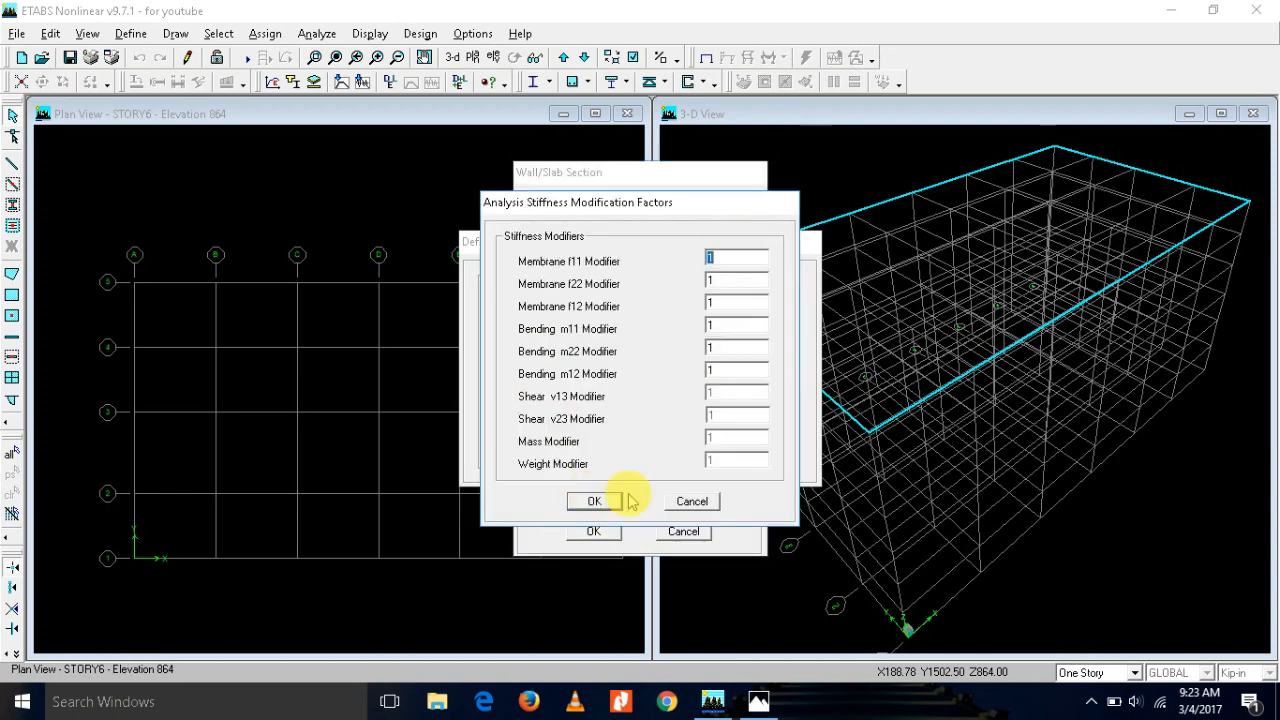
left_click(717, 325)
type("0.25")
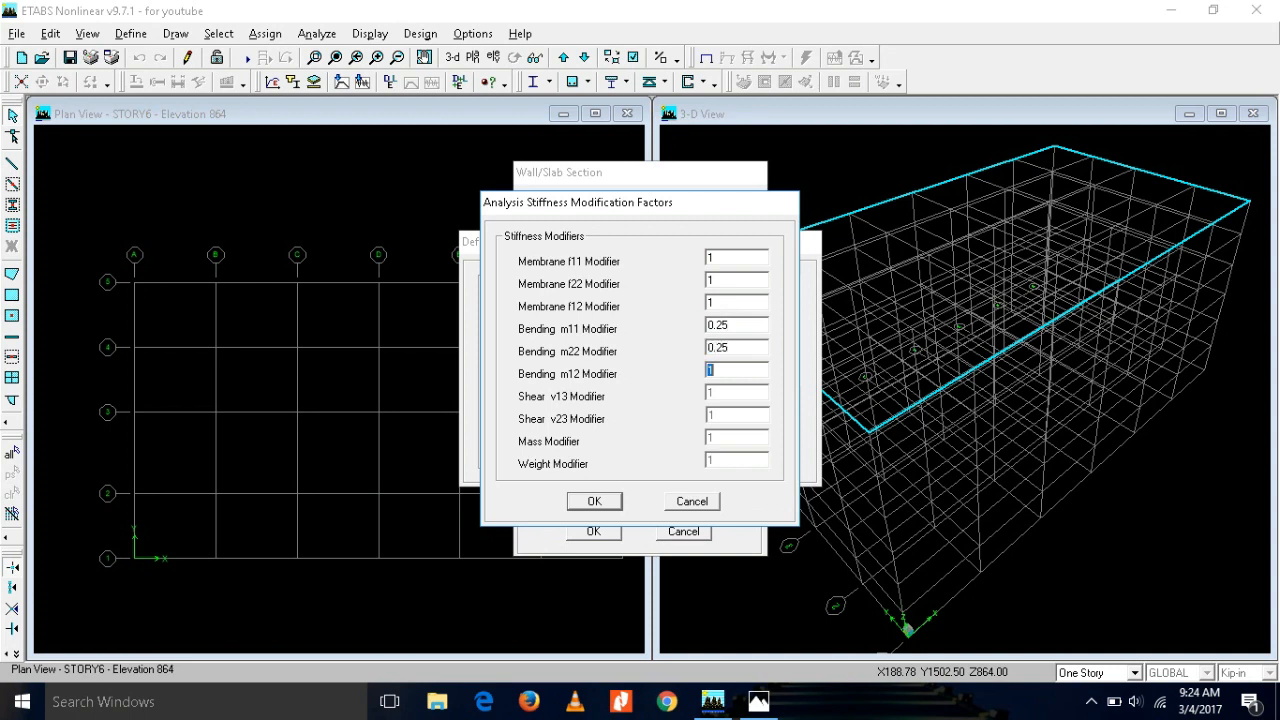
left_click(594, 501)
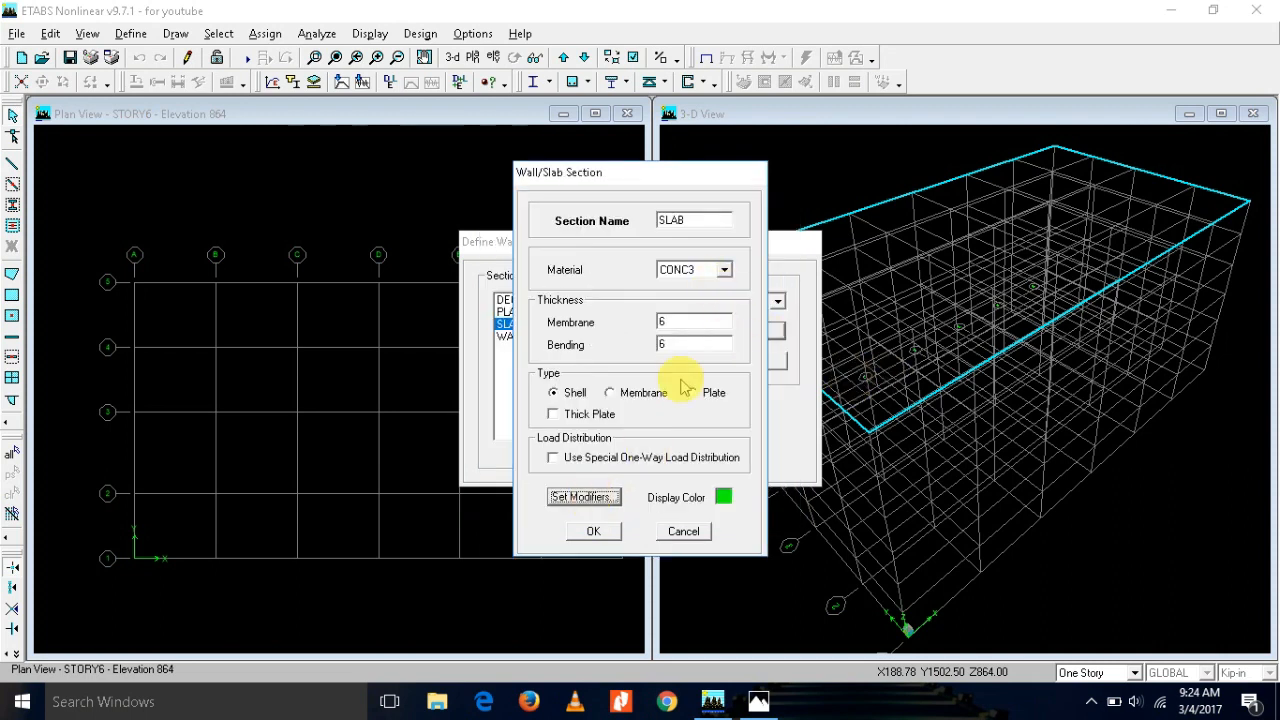
left_click(593, 530)
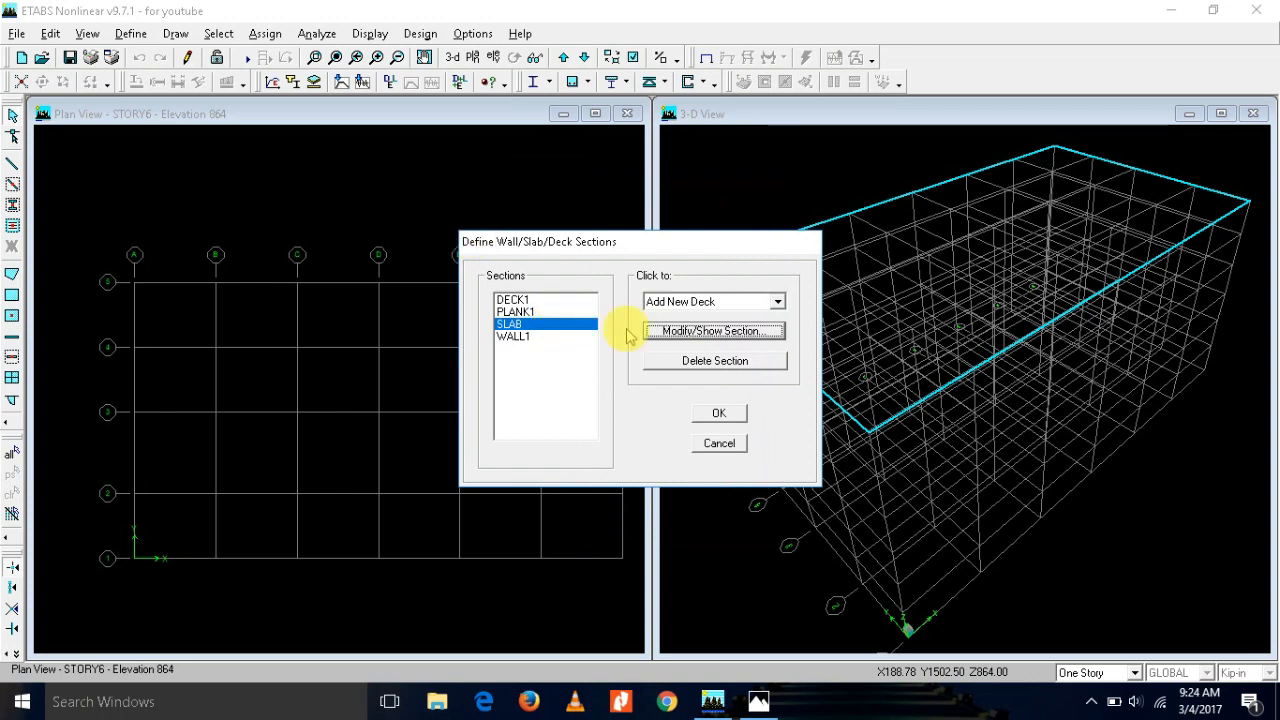
Step: Add a new slab section named RAFT with material CONC3
left_click(740, 301)
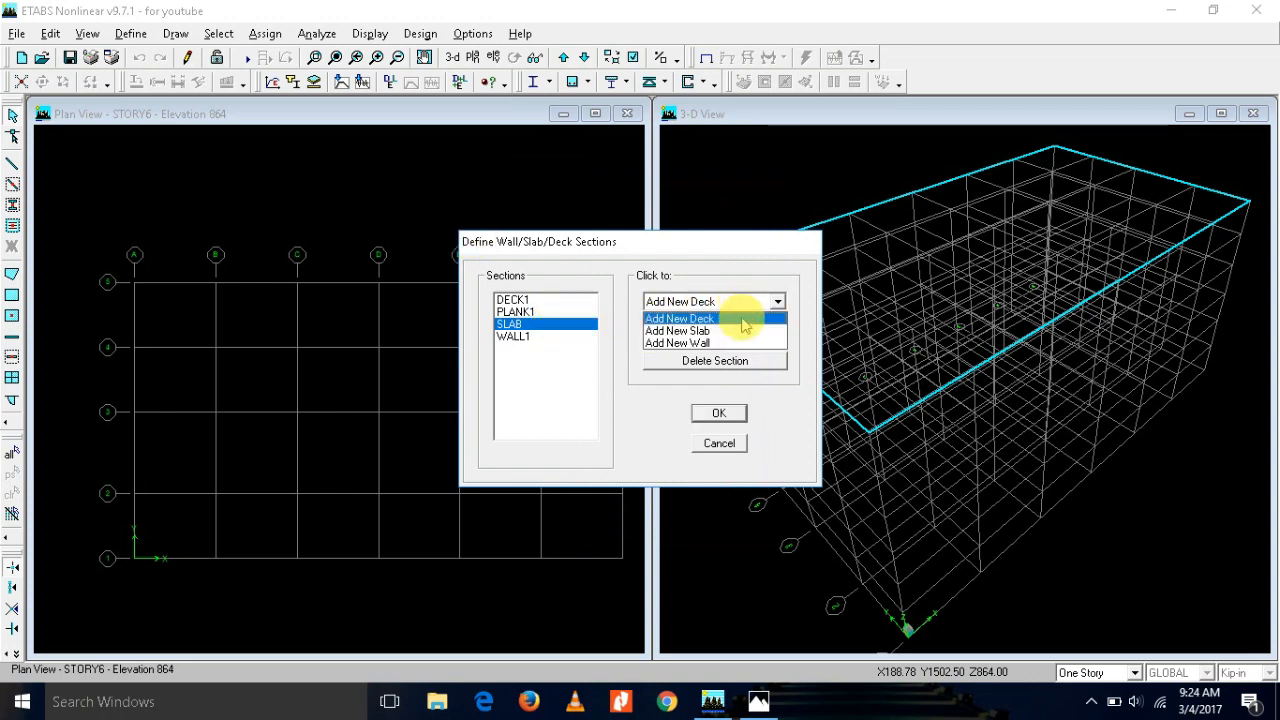
left_click(736, 334)
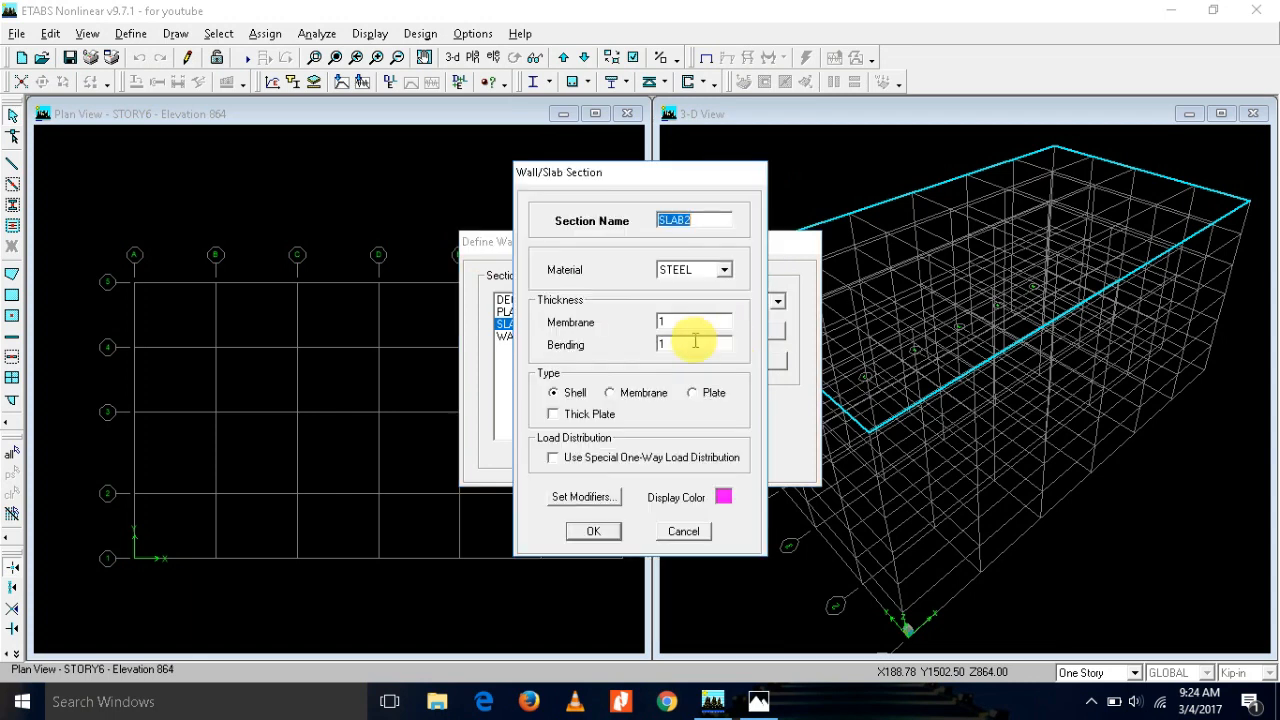
left_click(703, 219)
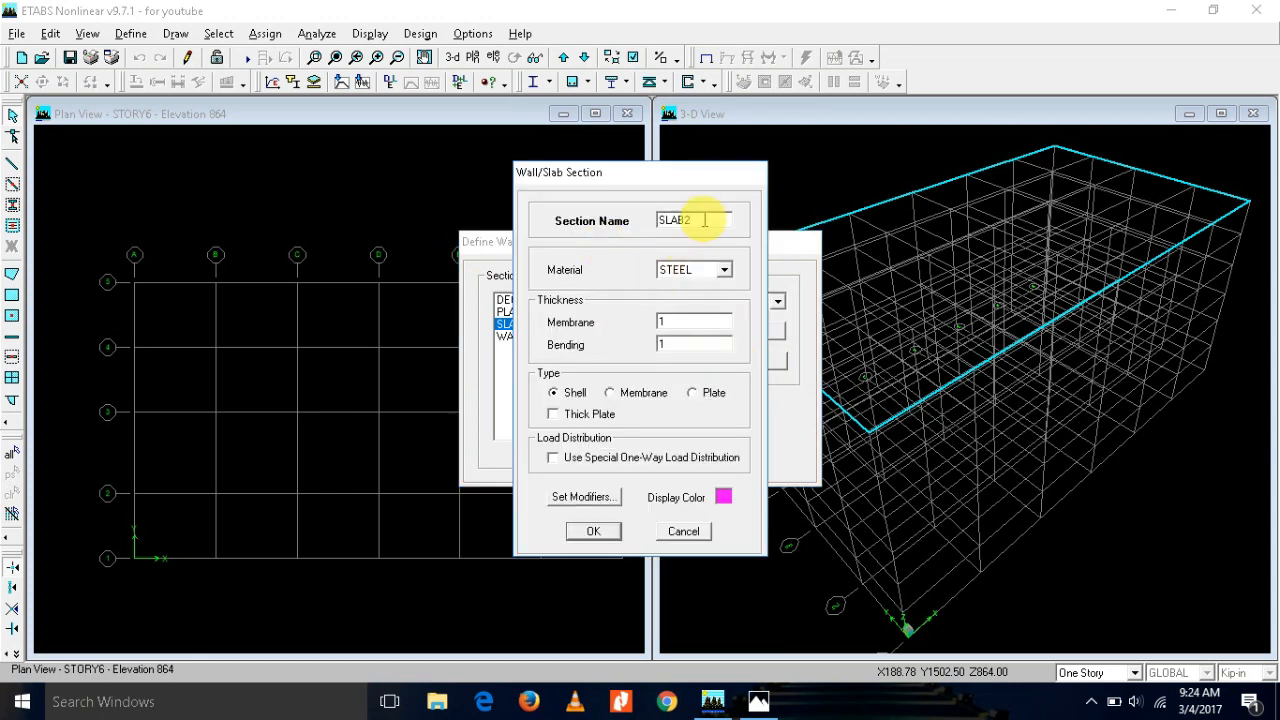
key("BackSpace")
key("BackSpace")
key("BackSpace")
key("BackSpace")
type("RAFT")
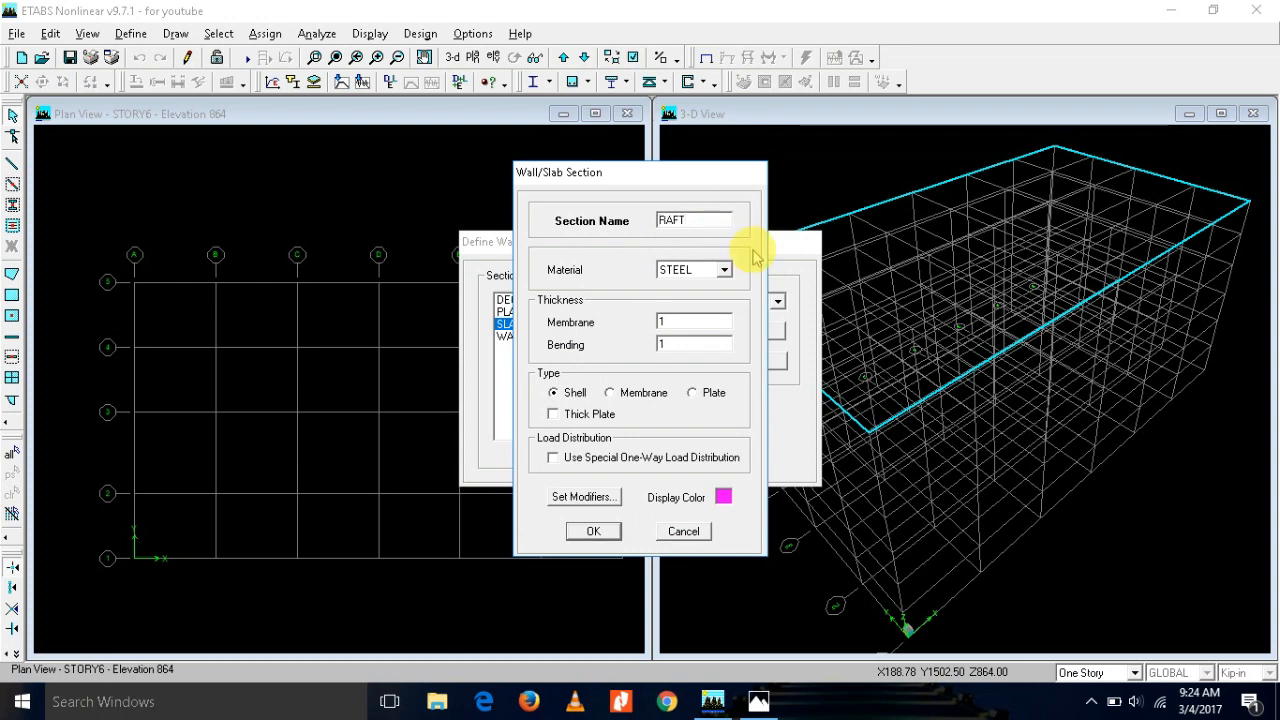
left_click(726, 269)
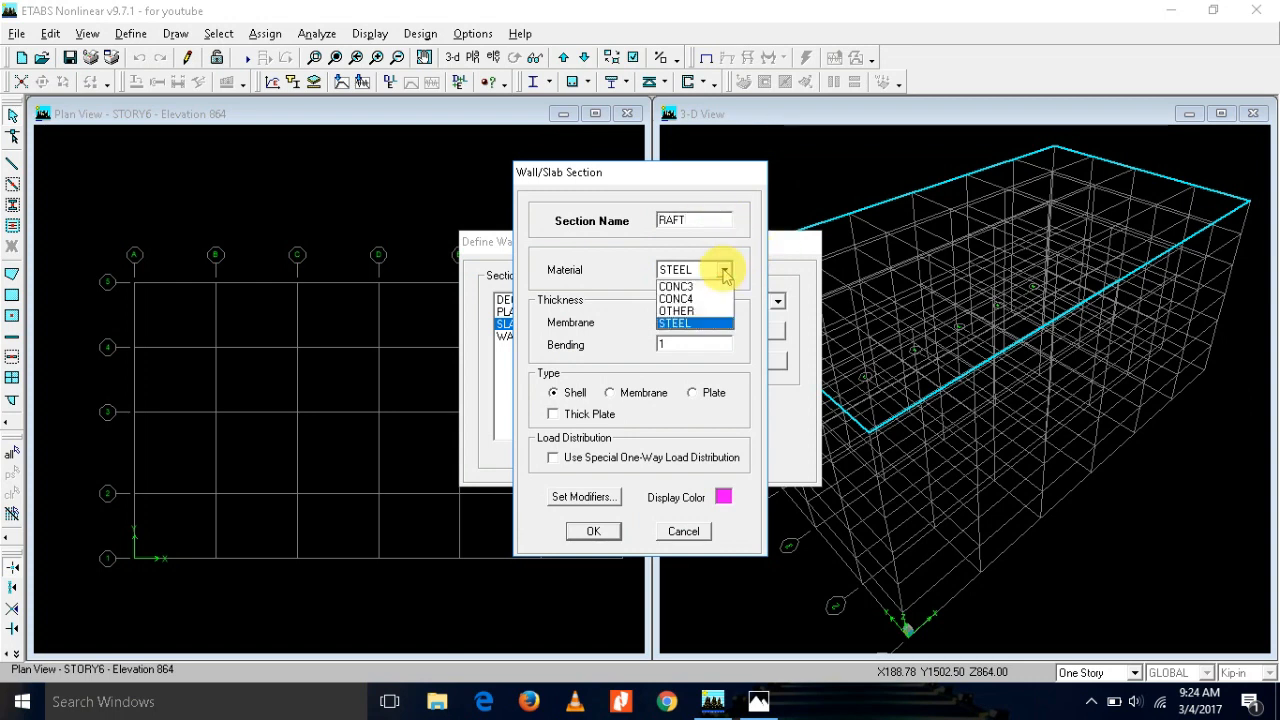
left_click(688, 287)
Step: Set RAFT's membrane and bending thicknesses to 24 and make its type Plate with the Thick Plate option
double_click(688, 322)
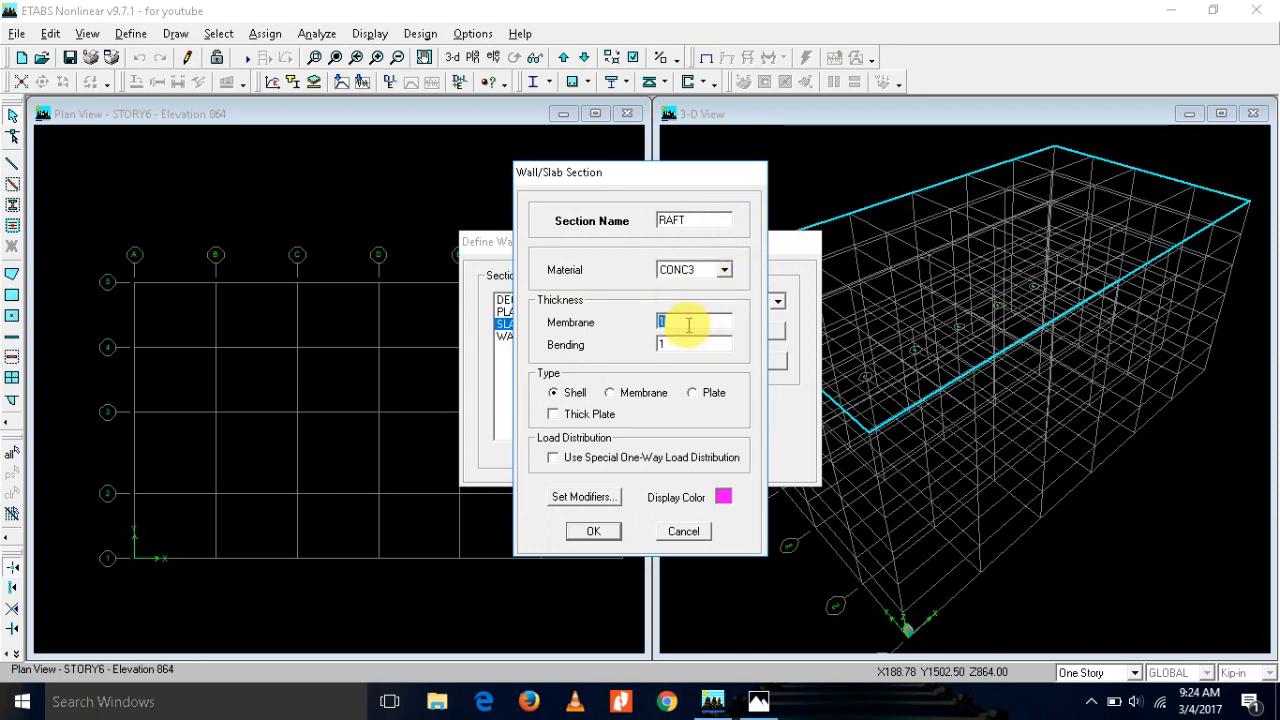
type("24")
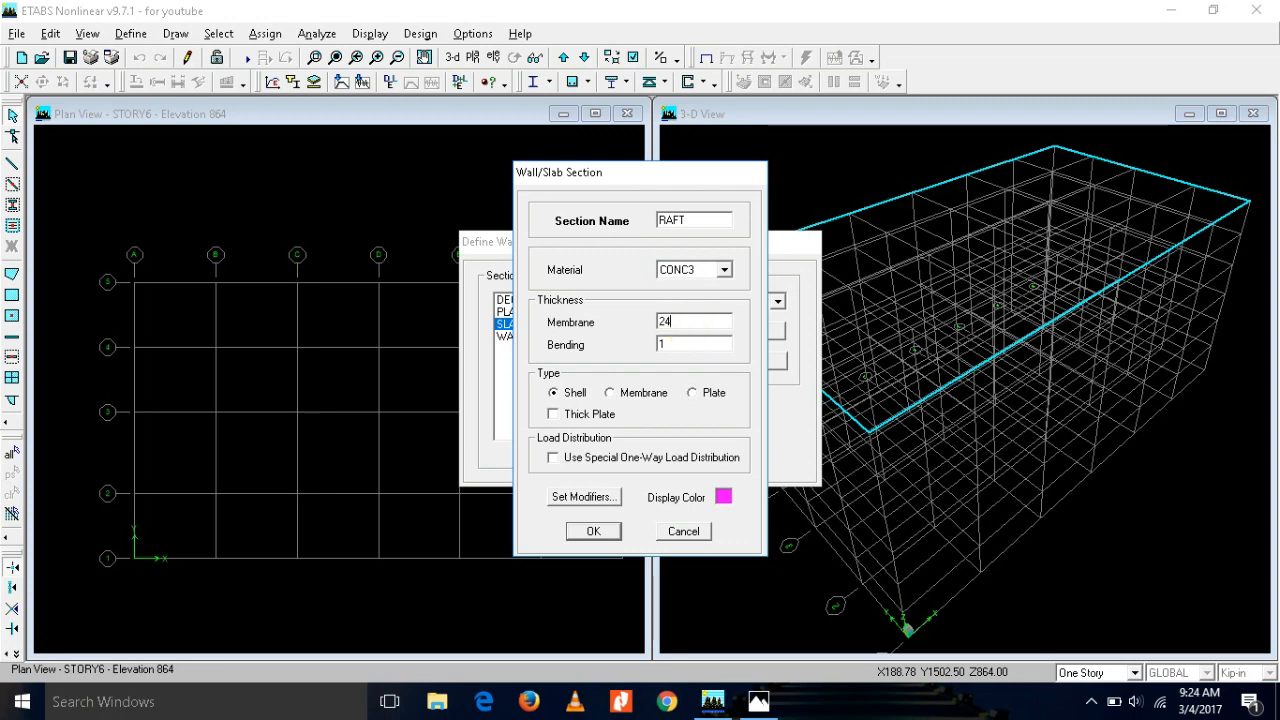
type("24")
key("Tab")
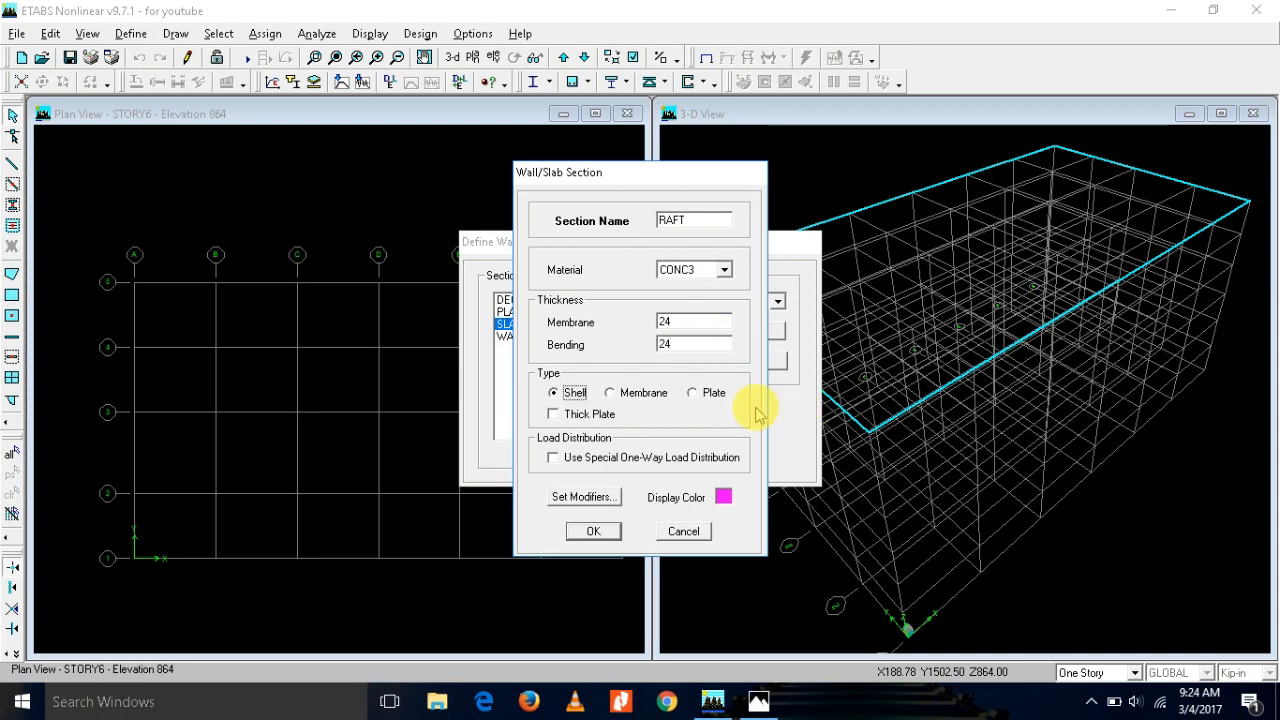
left_click(694, 395)
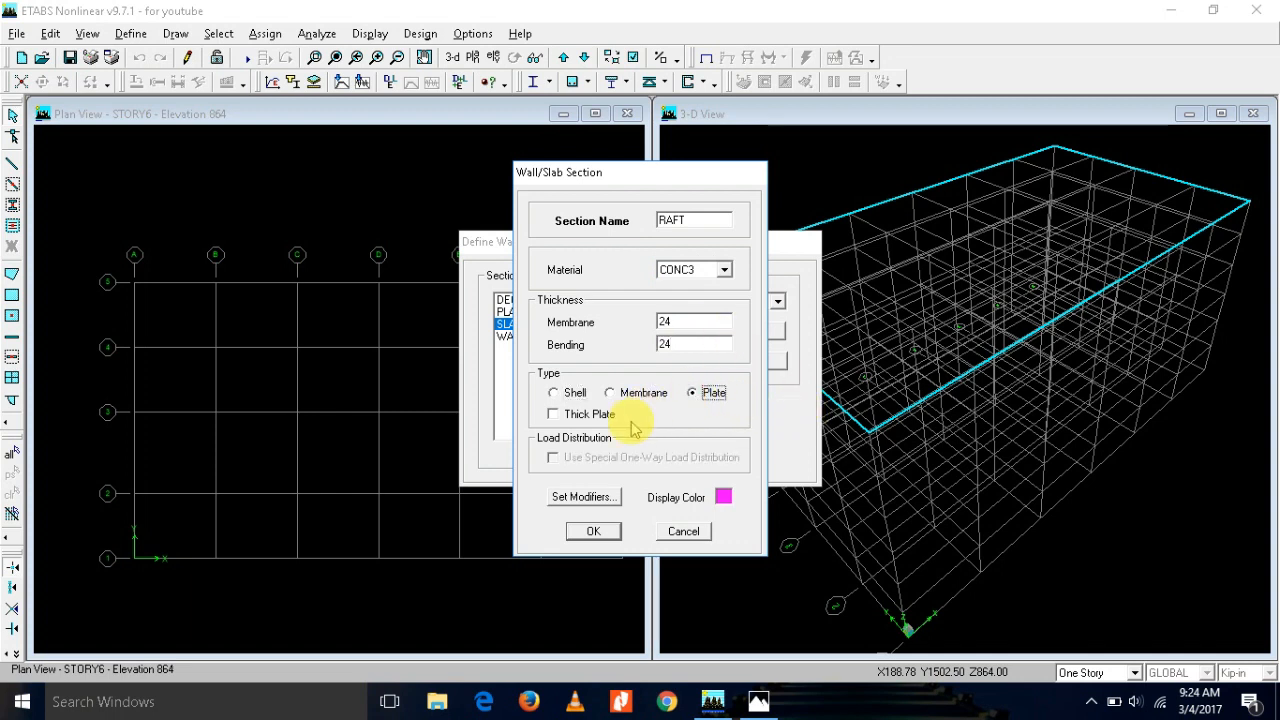
left_click(573, 418)
Step: Set RAFT's membrane f11 and f22 stiffness modifiers to 0.1 and save the section
left_click(596, 499)
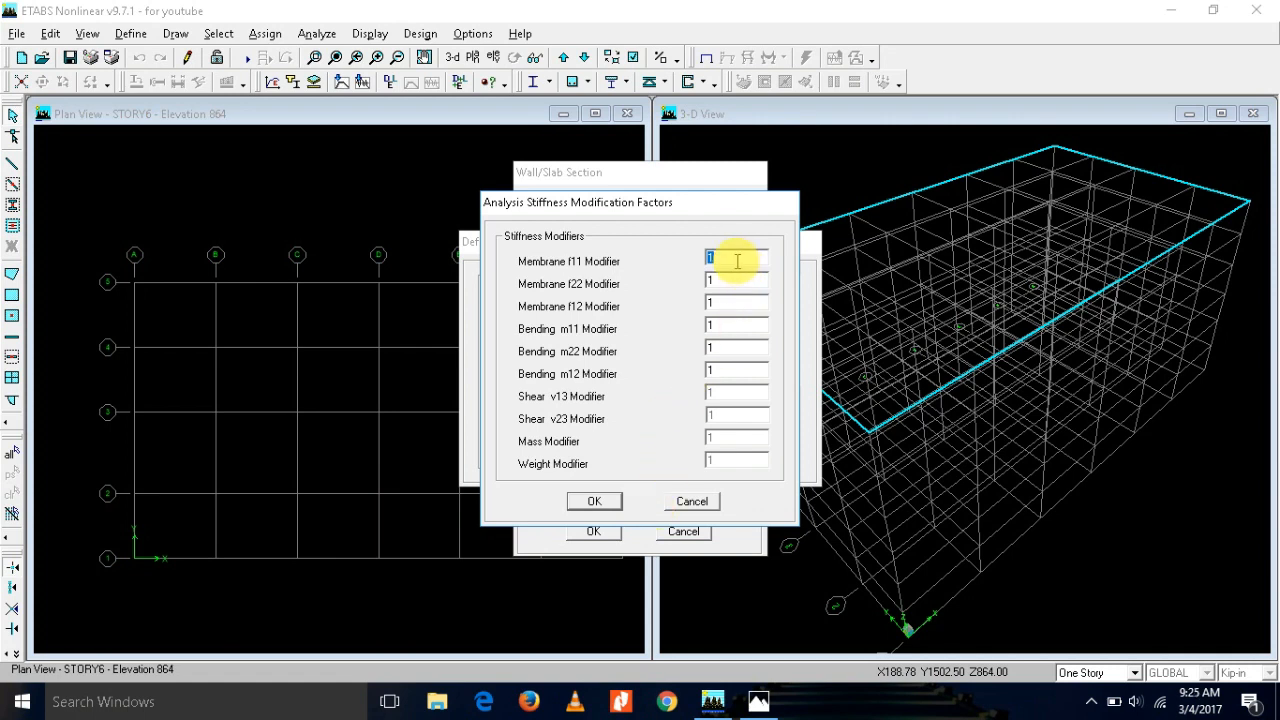
type("0.1")
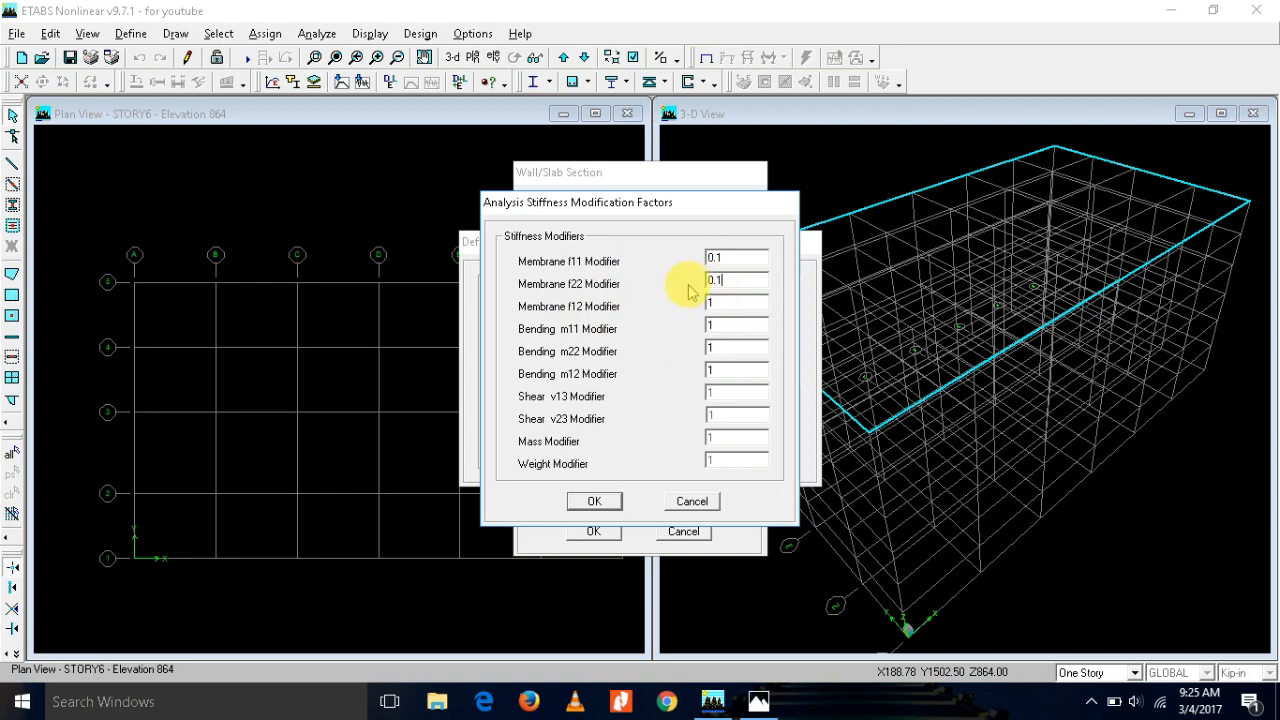
left_click(722, 280)
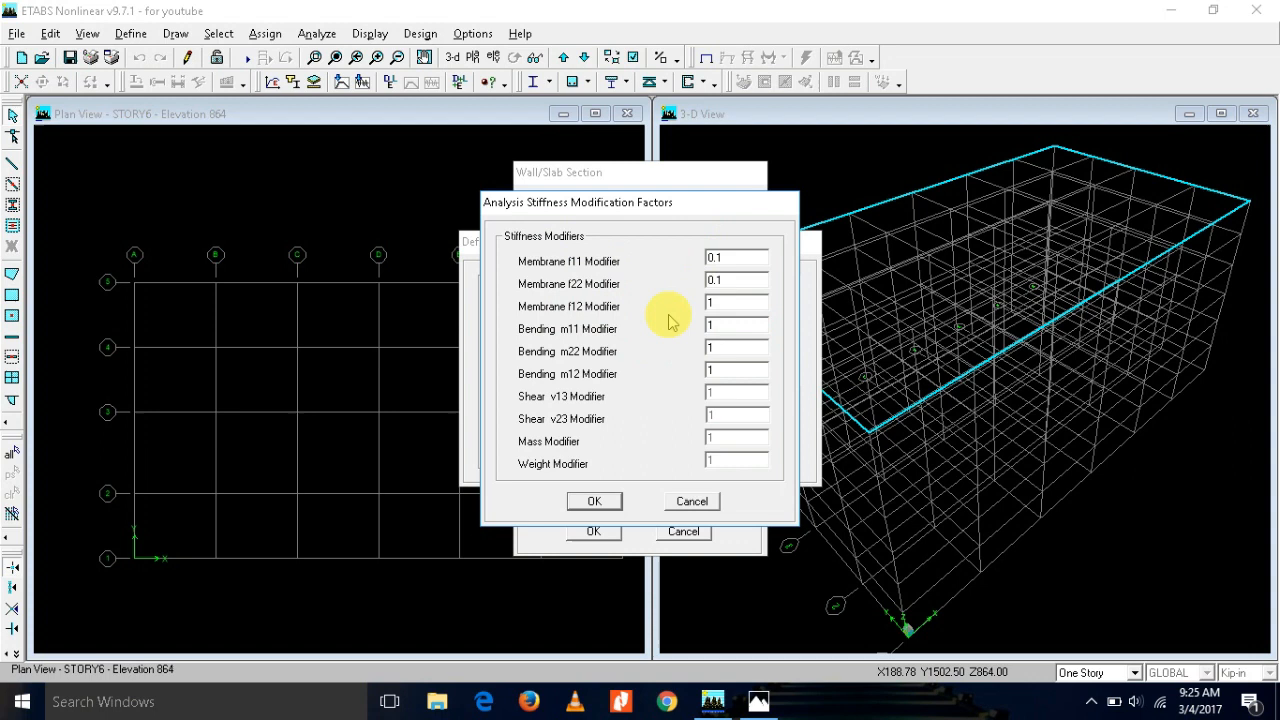
left_click(594, 501)
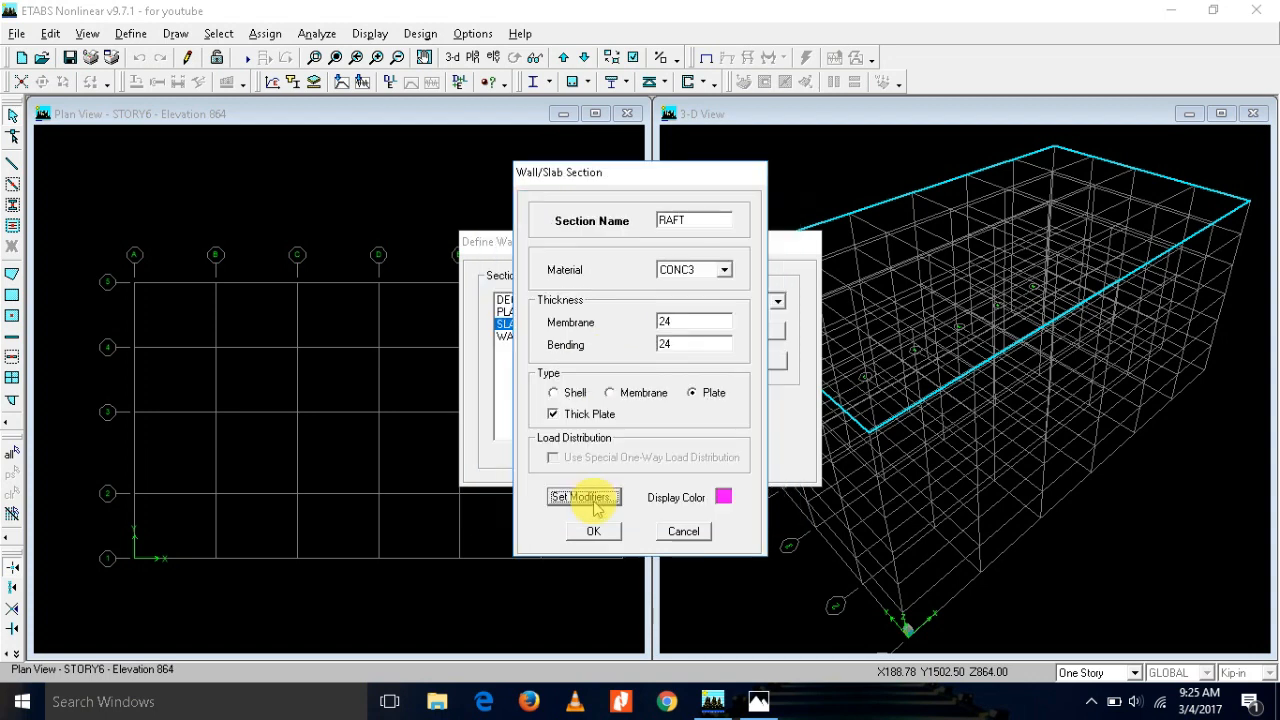
left_click(595, 531)
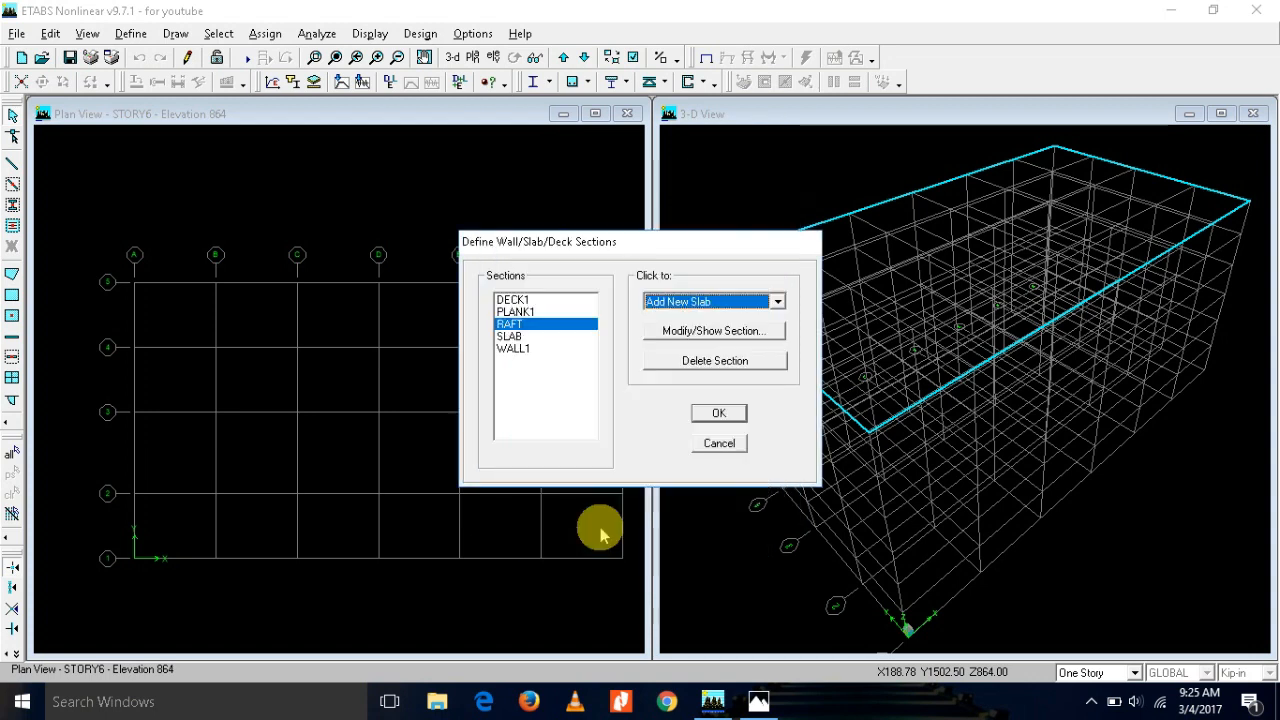
Step: Modify the WALL1 section, renaming it WALL and setting its material to CONC3
left_click(516, 348)
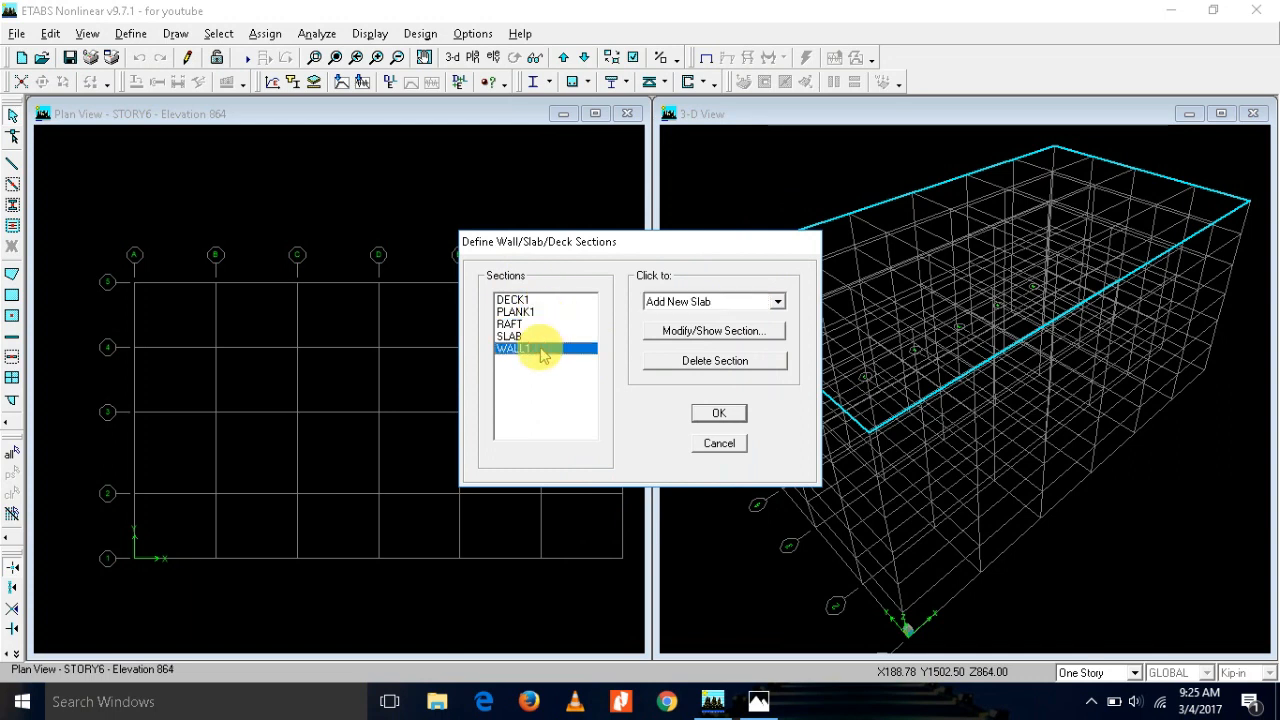
left_click(702, 333)
left_click(698, 224)
left_click(724, 269)
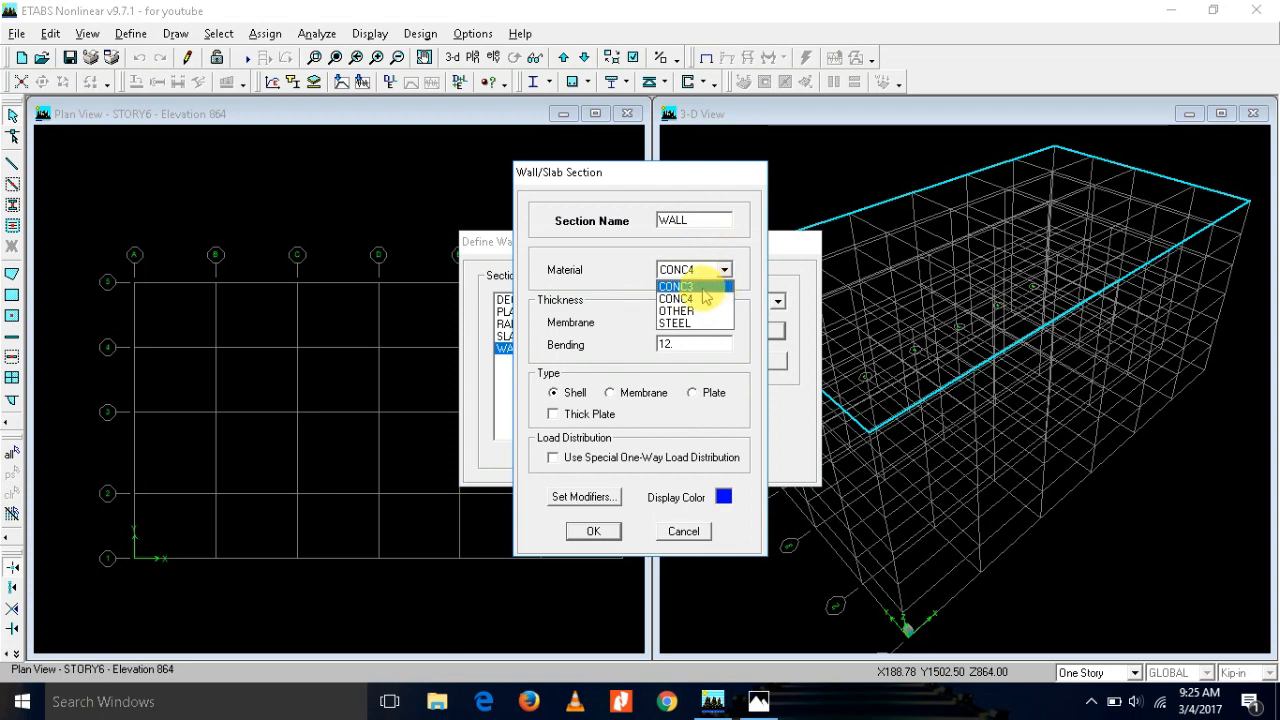
left_click(703, 288)
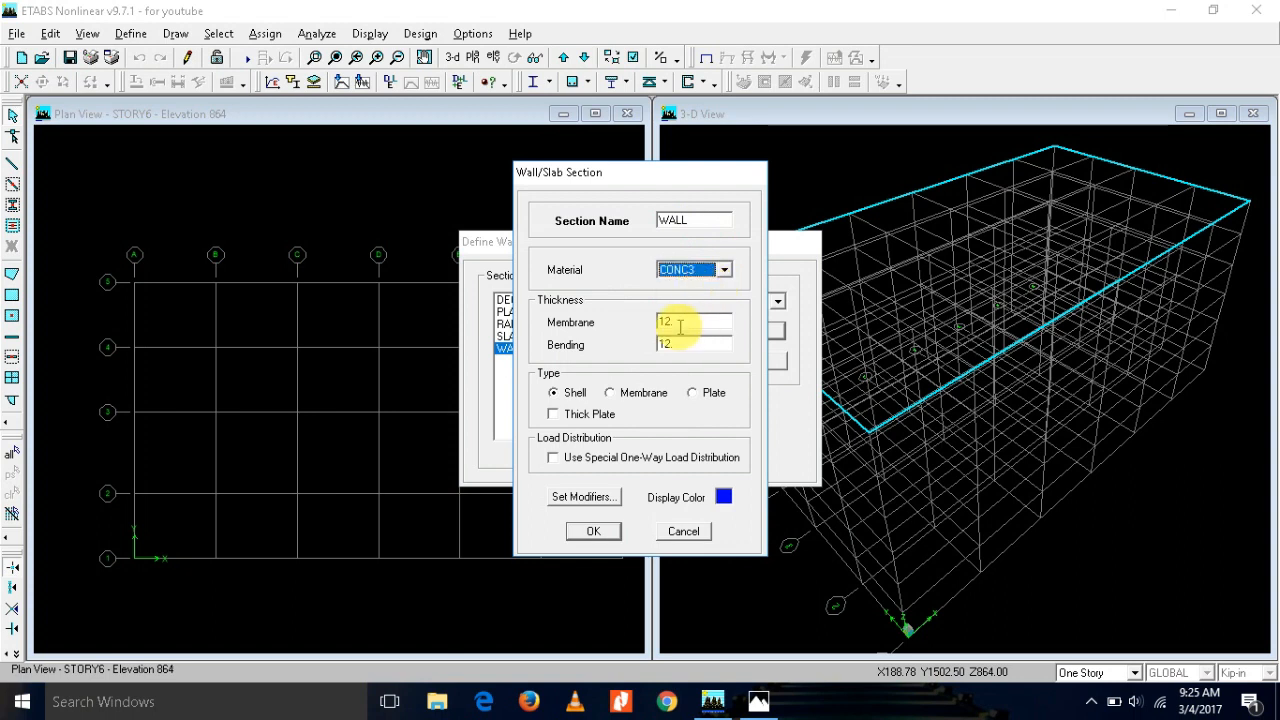
double_click(680, 323)
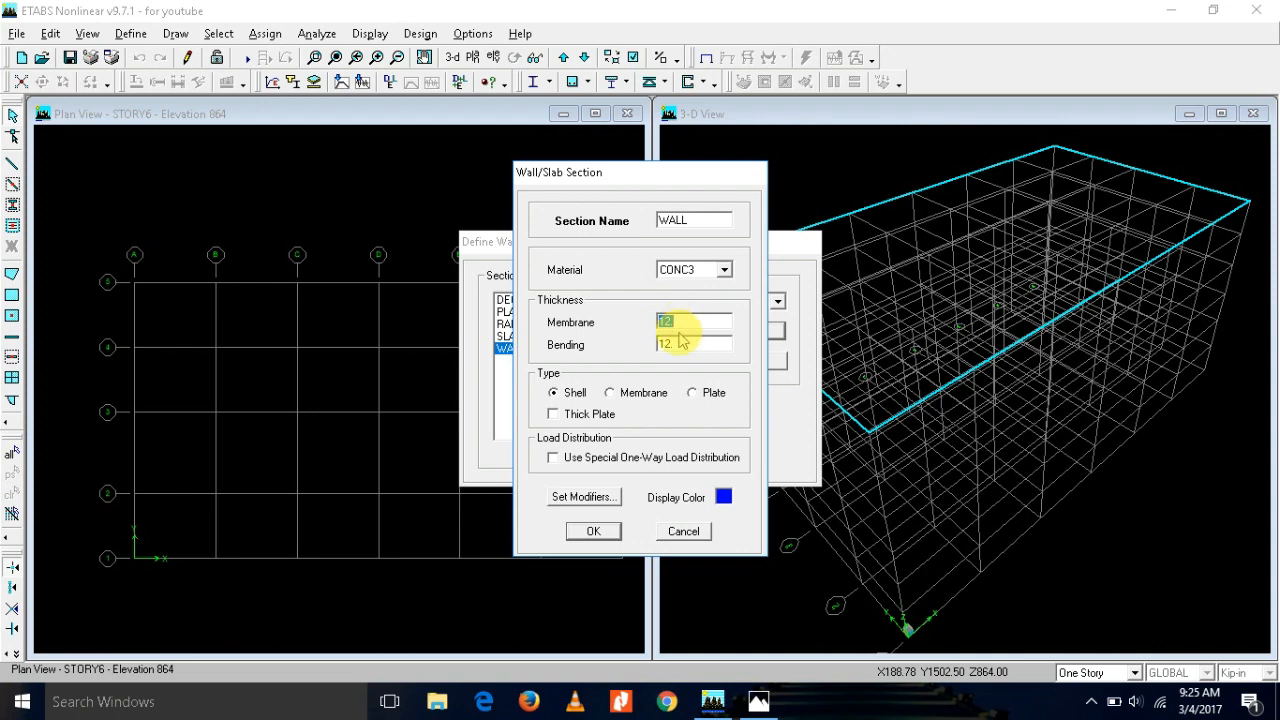
Step: Set WALL's membrane f11, f22 and f12 stiffness modifiers to 0.1 and save the section
left_click(590, 496)
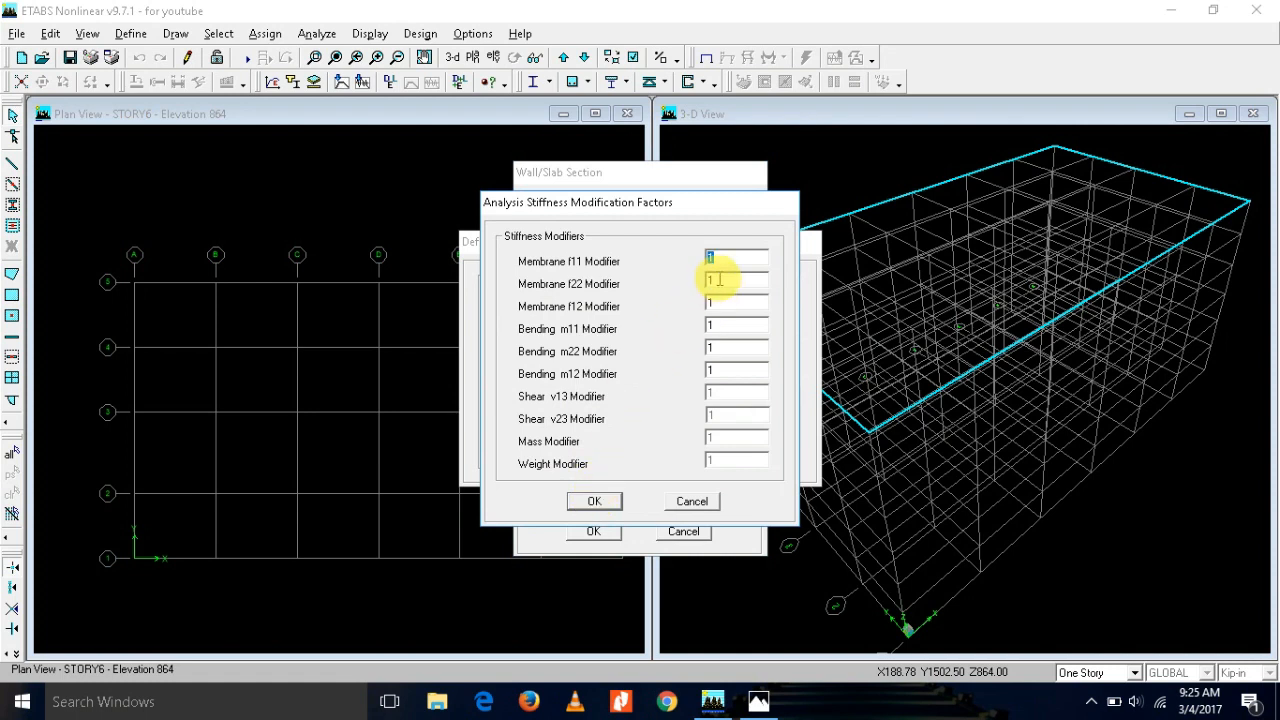
type("0.")
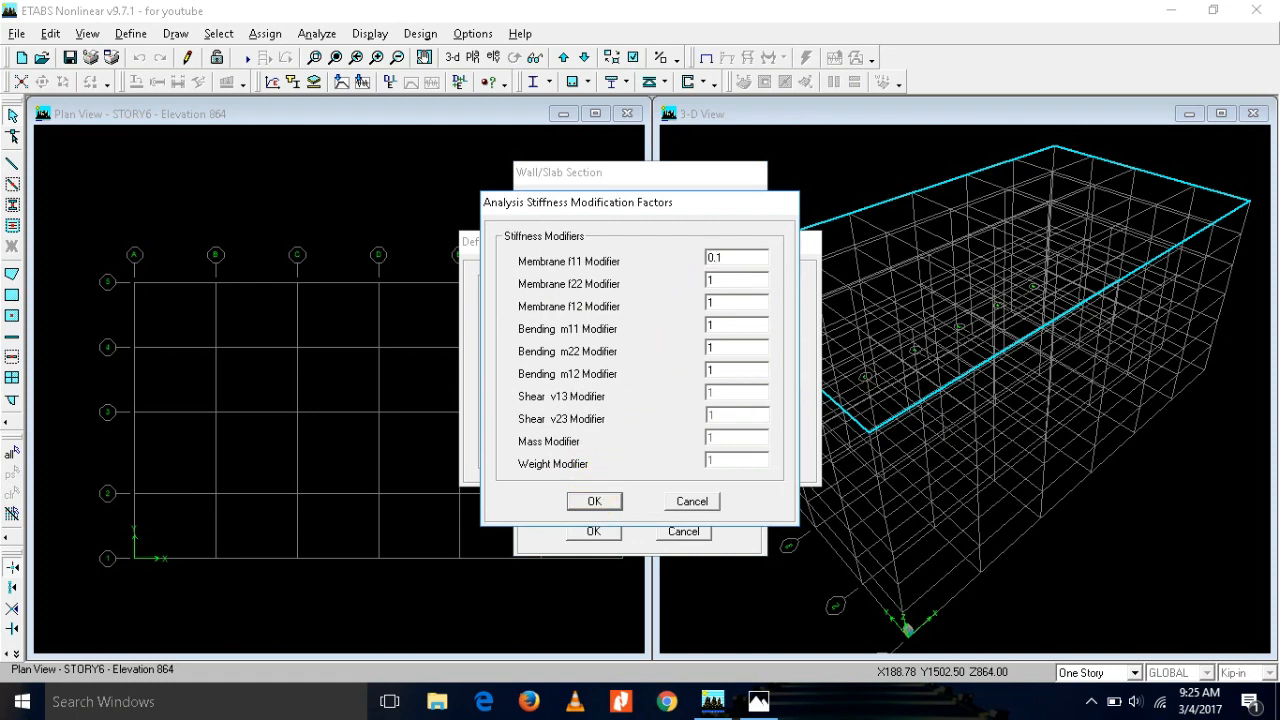
key("Tab")
type("0.1")
key("Tab")
type("0.1")
key("Tab")
type("0")
left_click(596, 501)
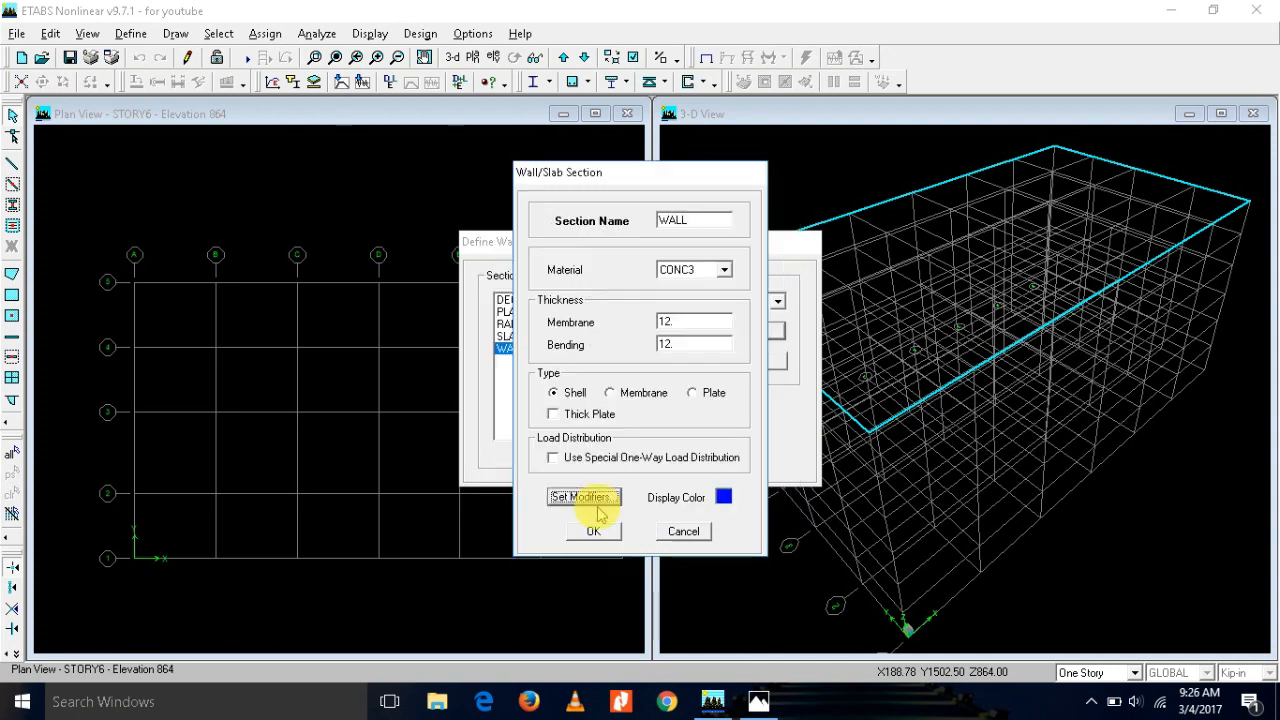
left_click(602, 533)
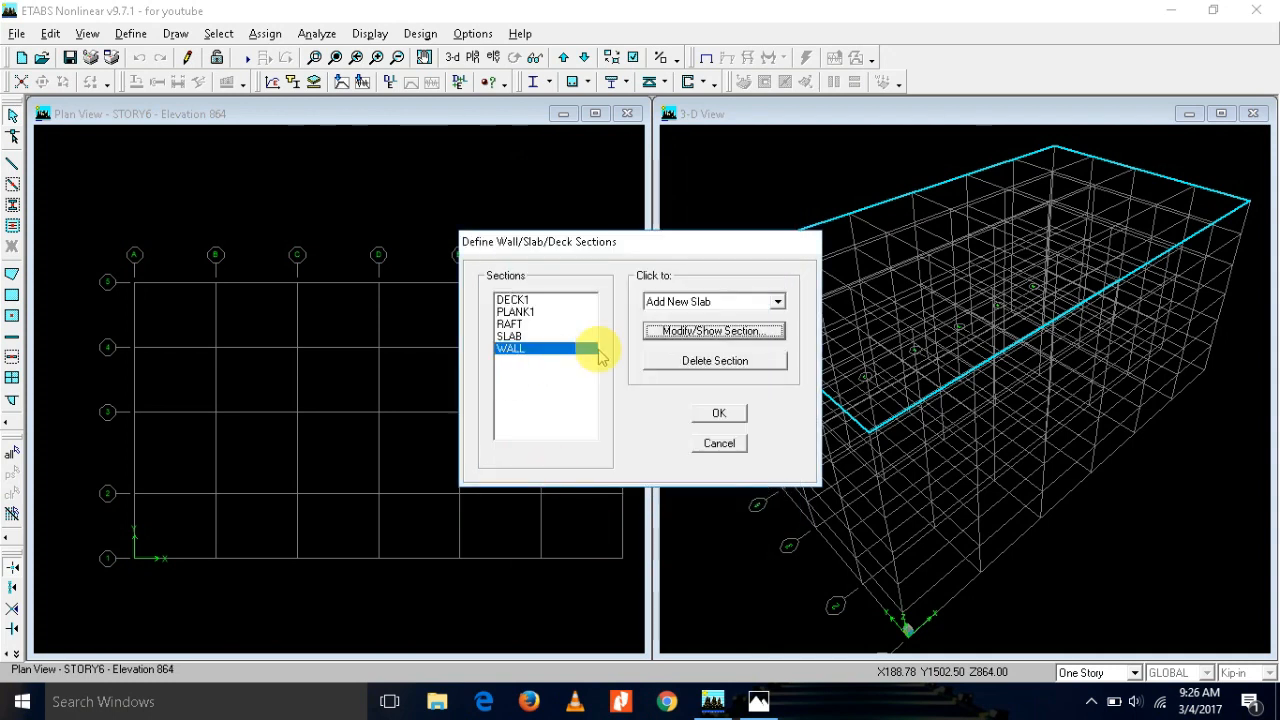
Step: Add a new wall section named SHEARWALL with material CONC4 and membrane and bending thicknesses of 9
left_click(743, 300)
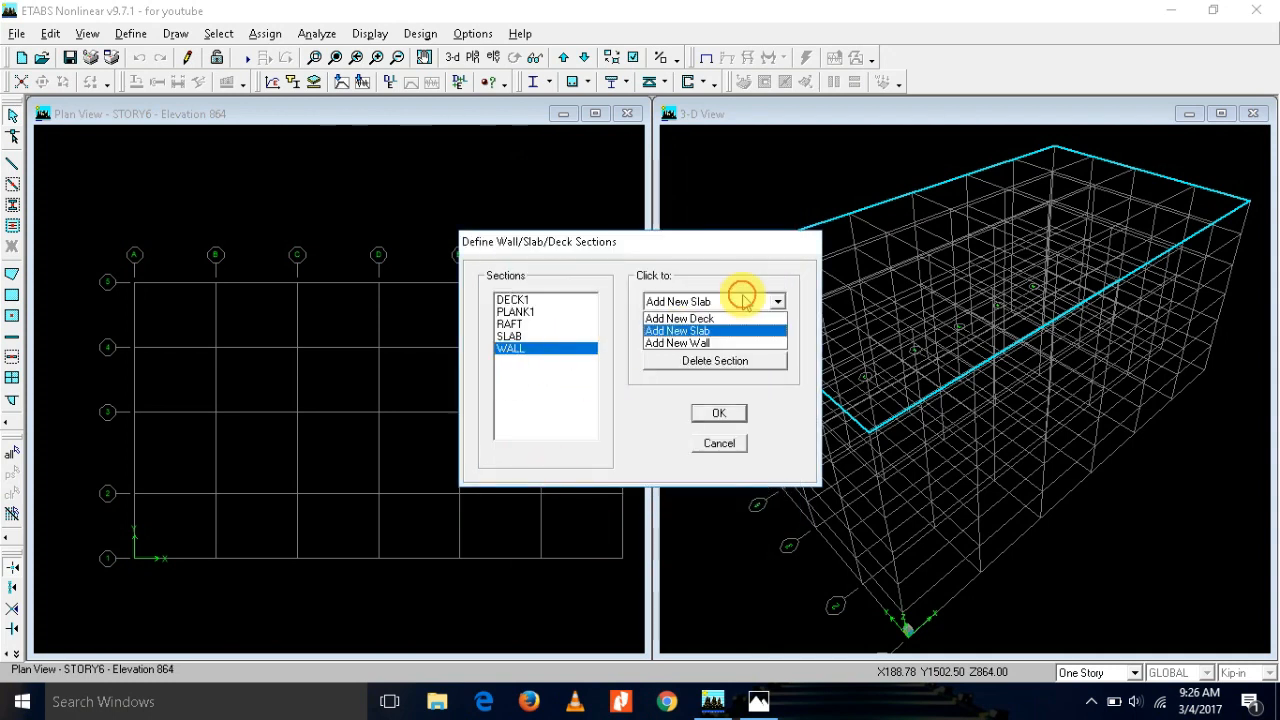
left_click(715, 343)
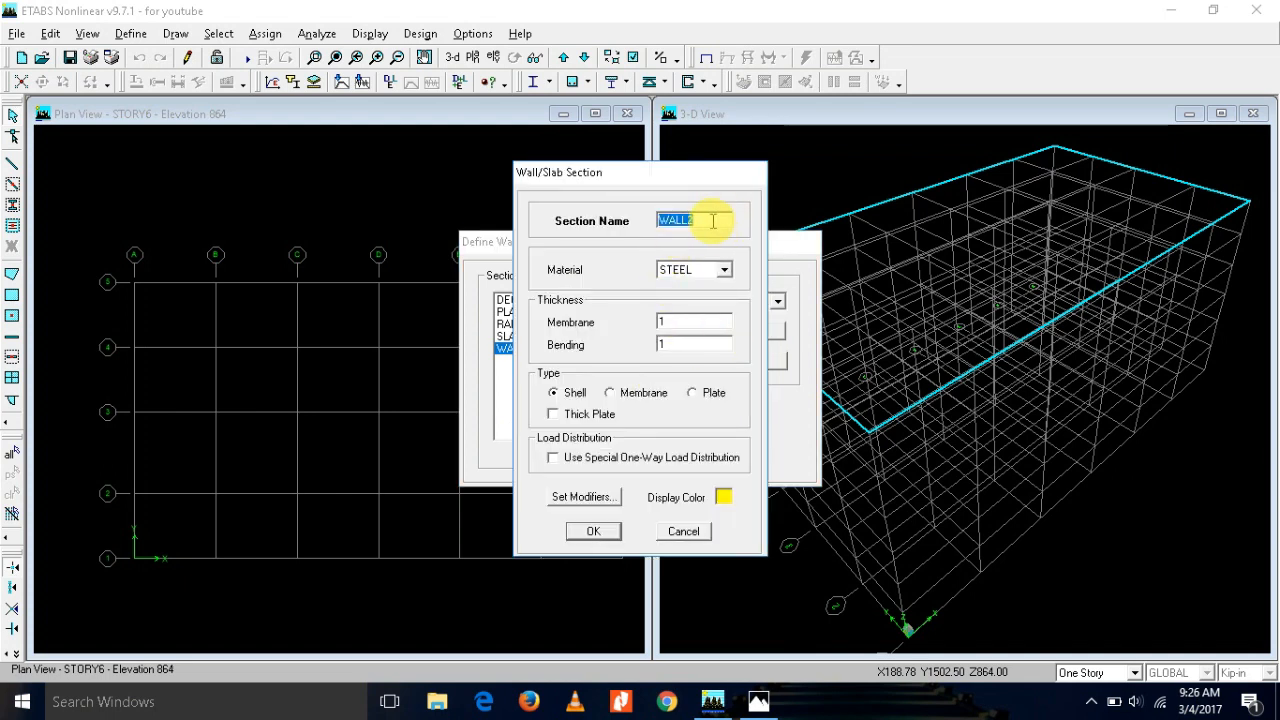
type("SHEARWA")
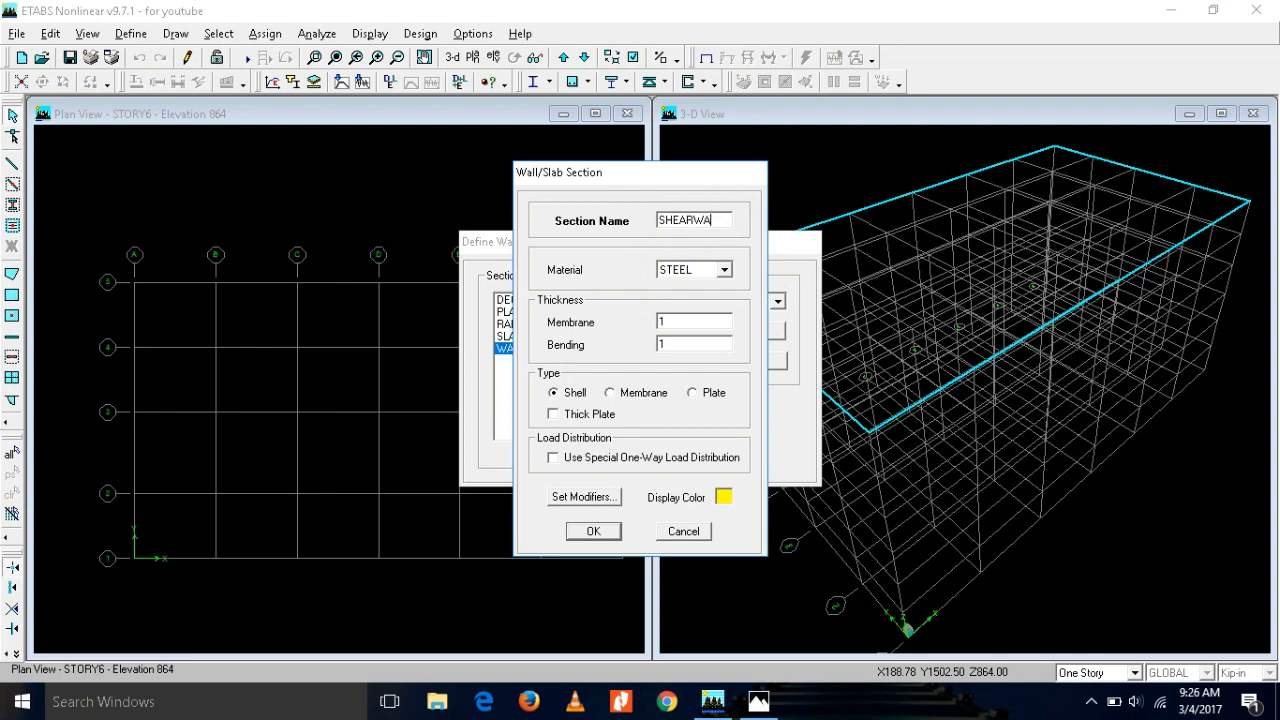
left_click(724, 269)
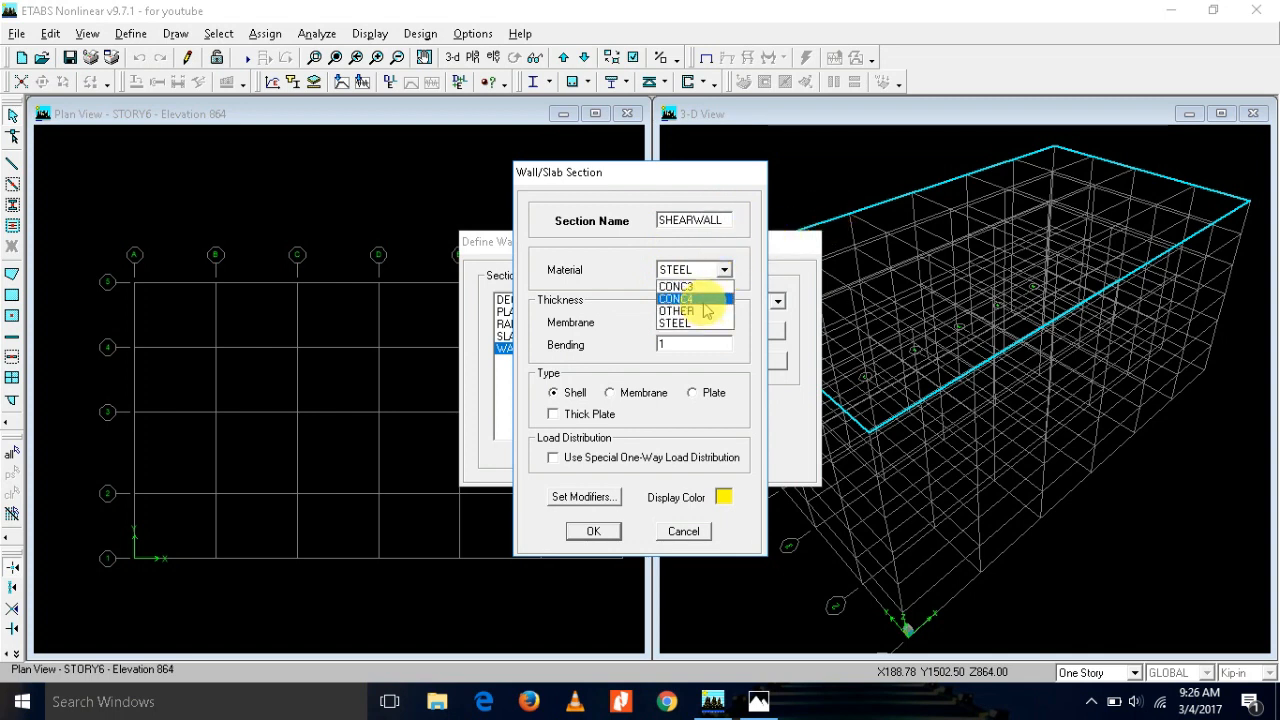
left_click(708, 299)
double_click(679, 322)
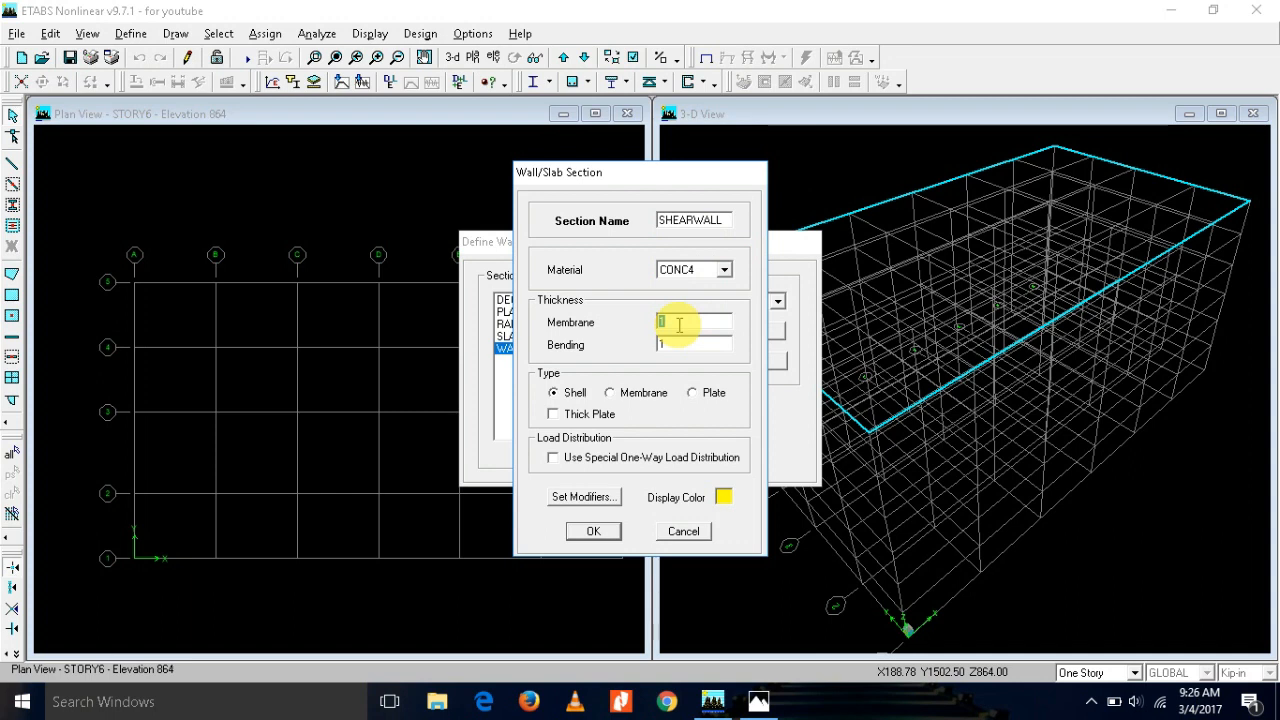
type("9")
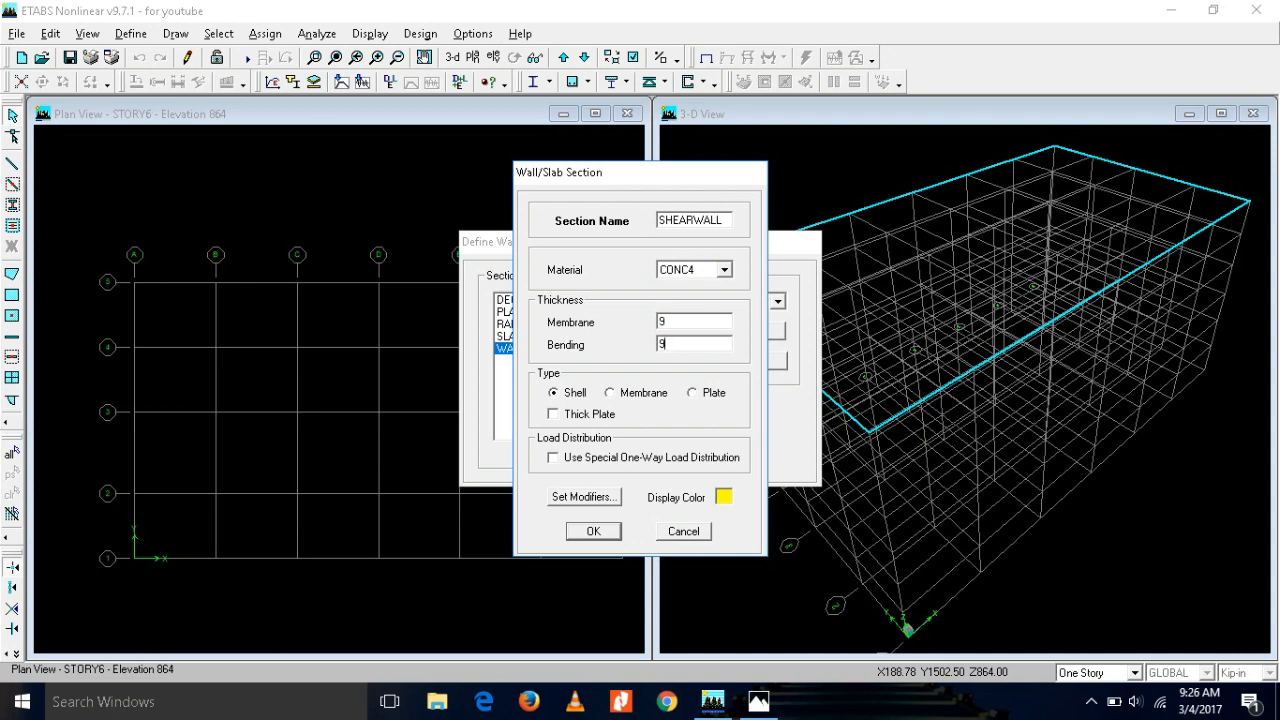
left_click(686, 343)
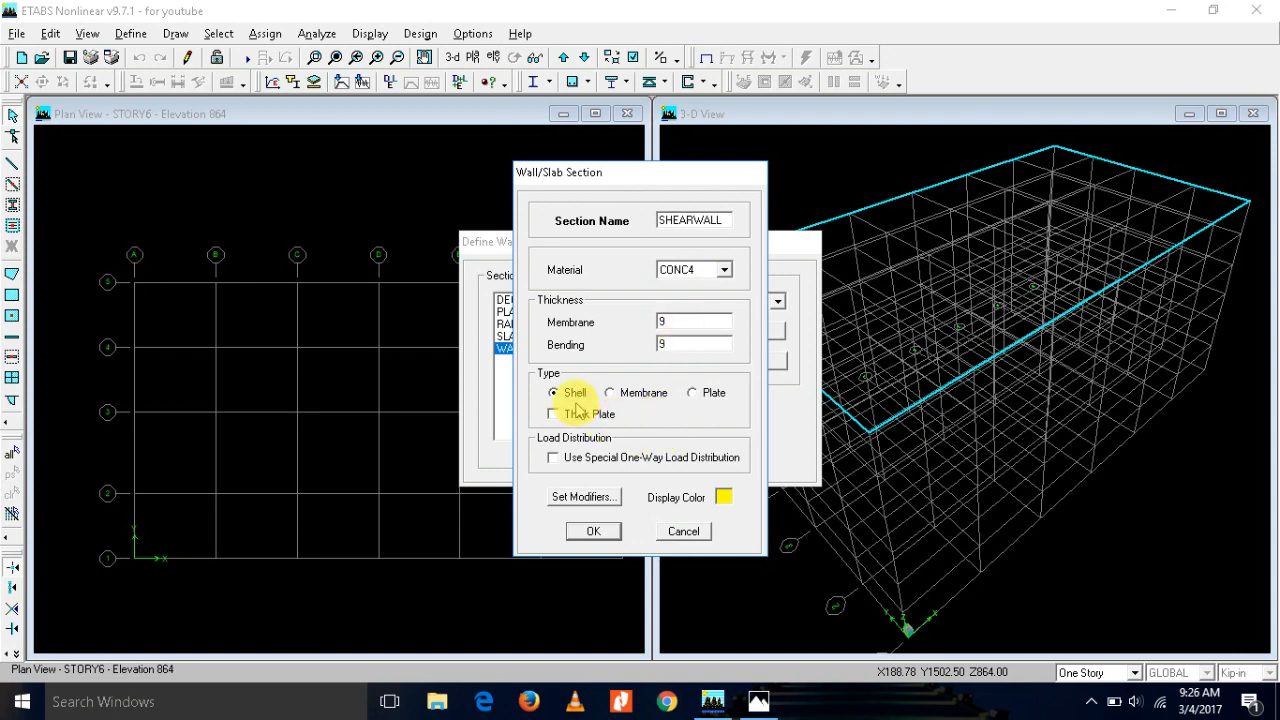
Step: Set SHEARWALL's bending m11, m22 and m12 stiffness modifiers to 0.7 and save the section
left_click(604, 505)
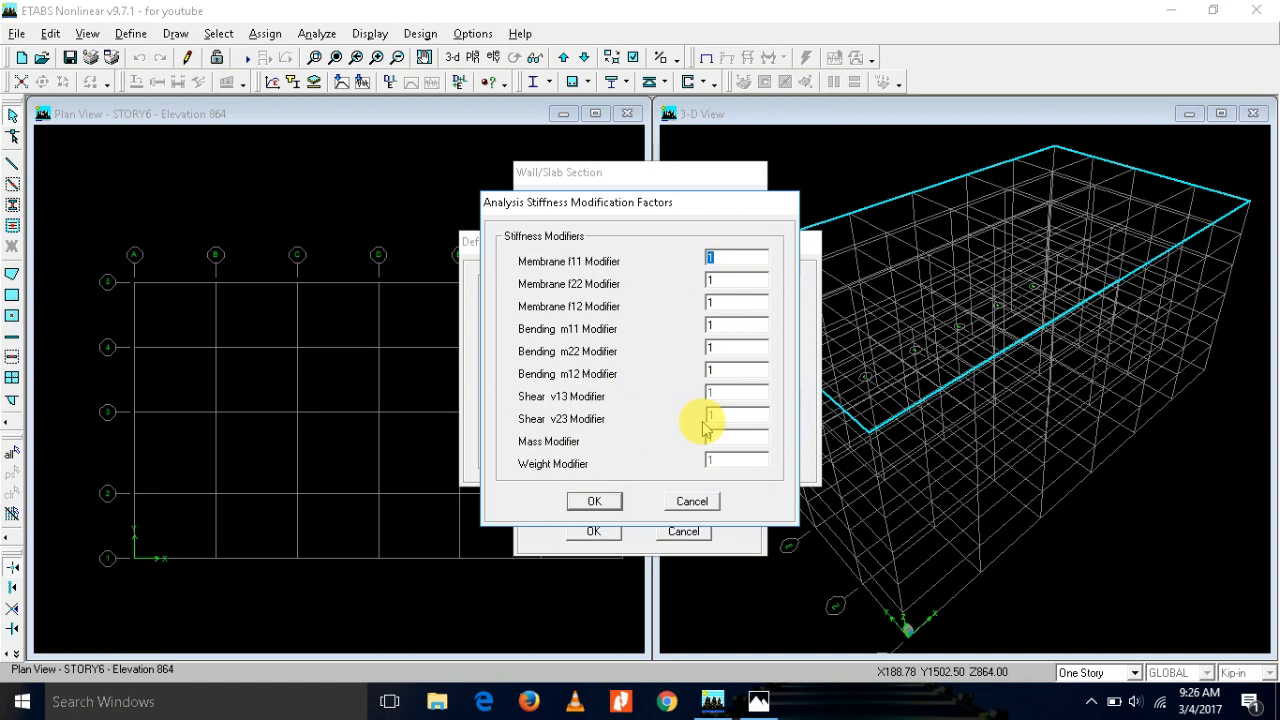
double_click(718, 327)
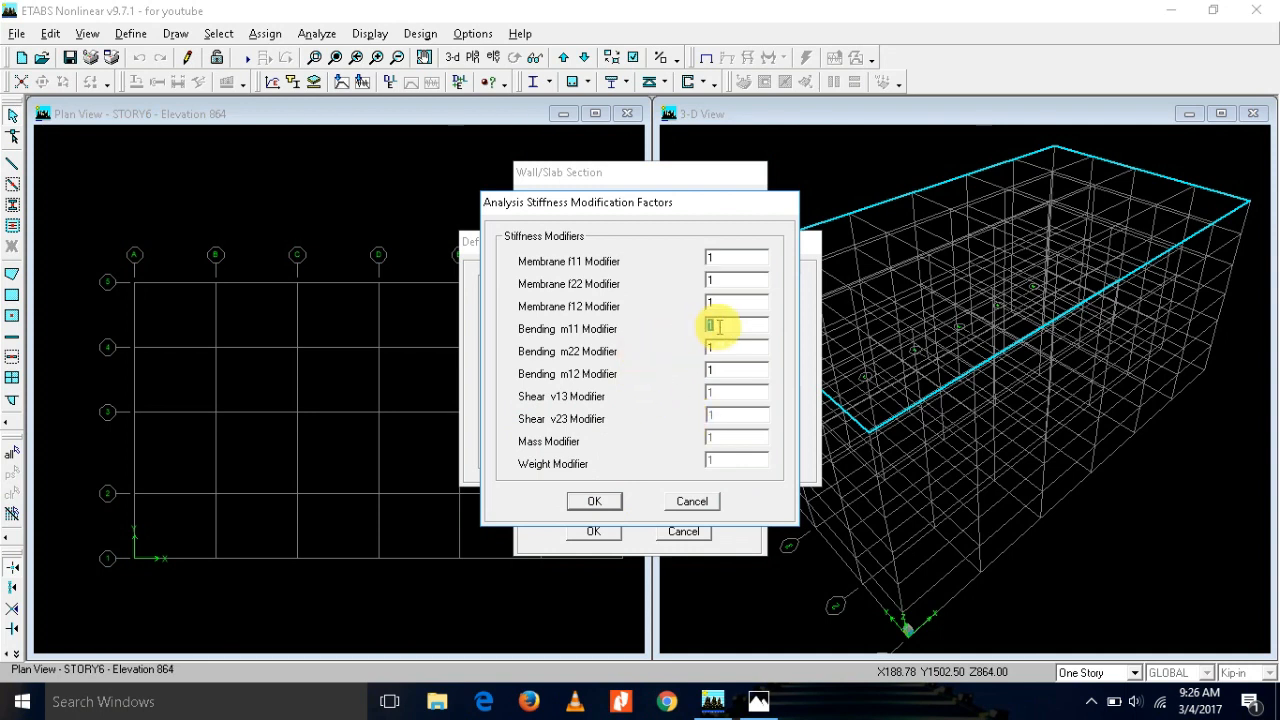
type("0.")
key("Tab")
type("0.")
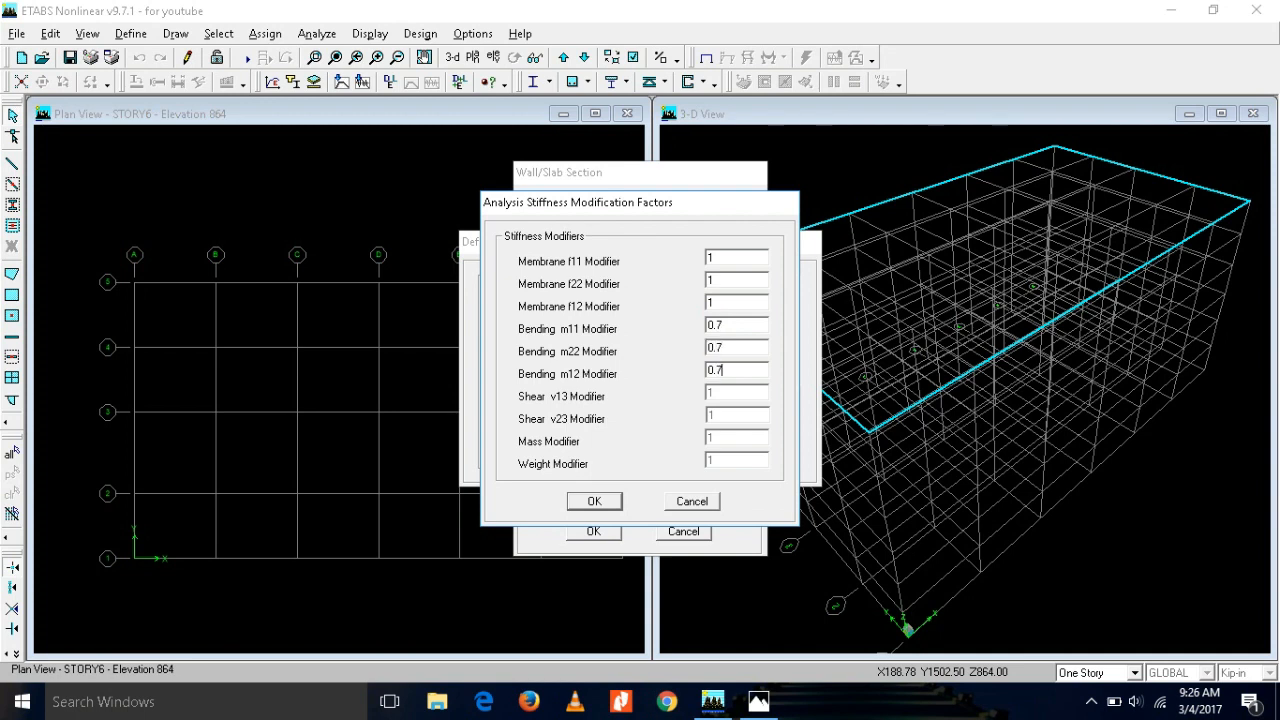
left_click(603, 501)
left_click(593, 531)
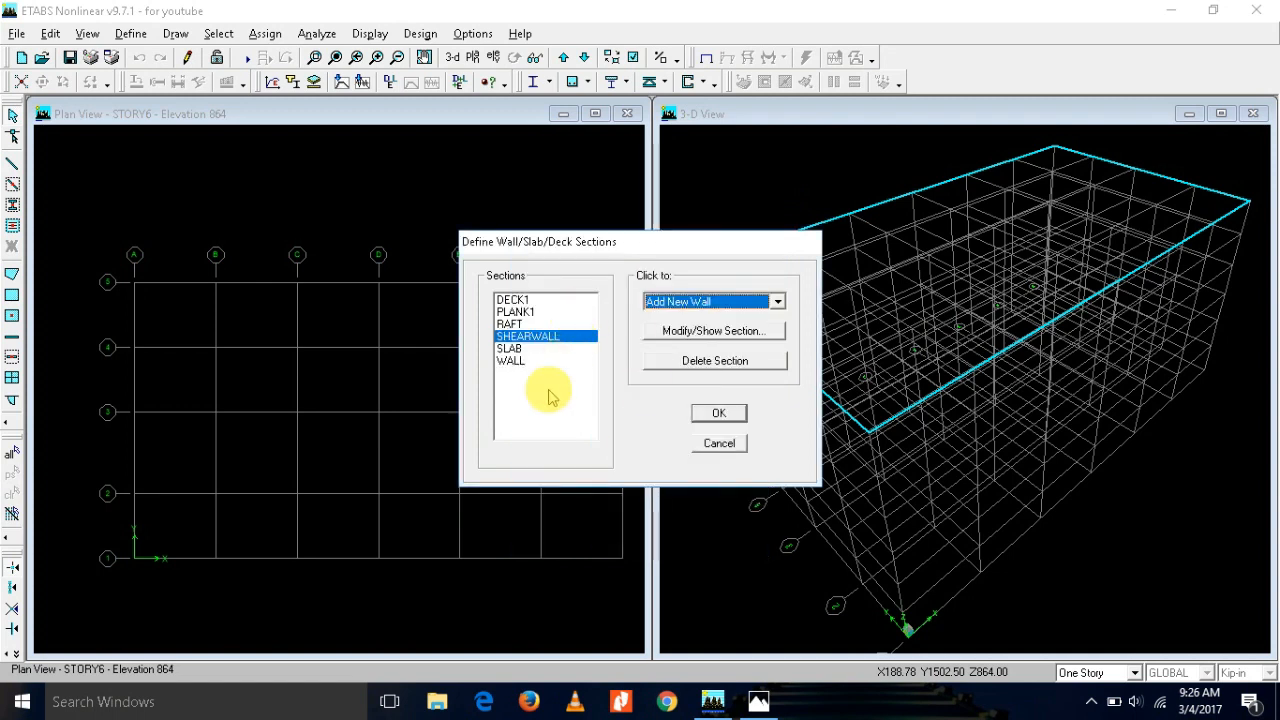
Step: Delete the PLANK1 and DECK1 sections and accept the wall/slab/deck section definitions
left_click(543, 300)
left_click(546, 313)
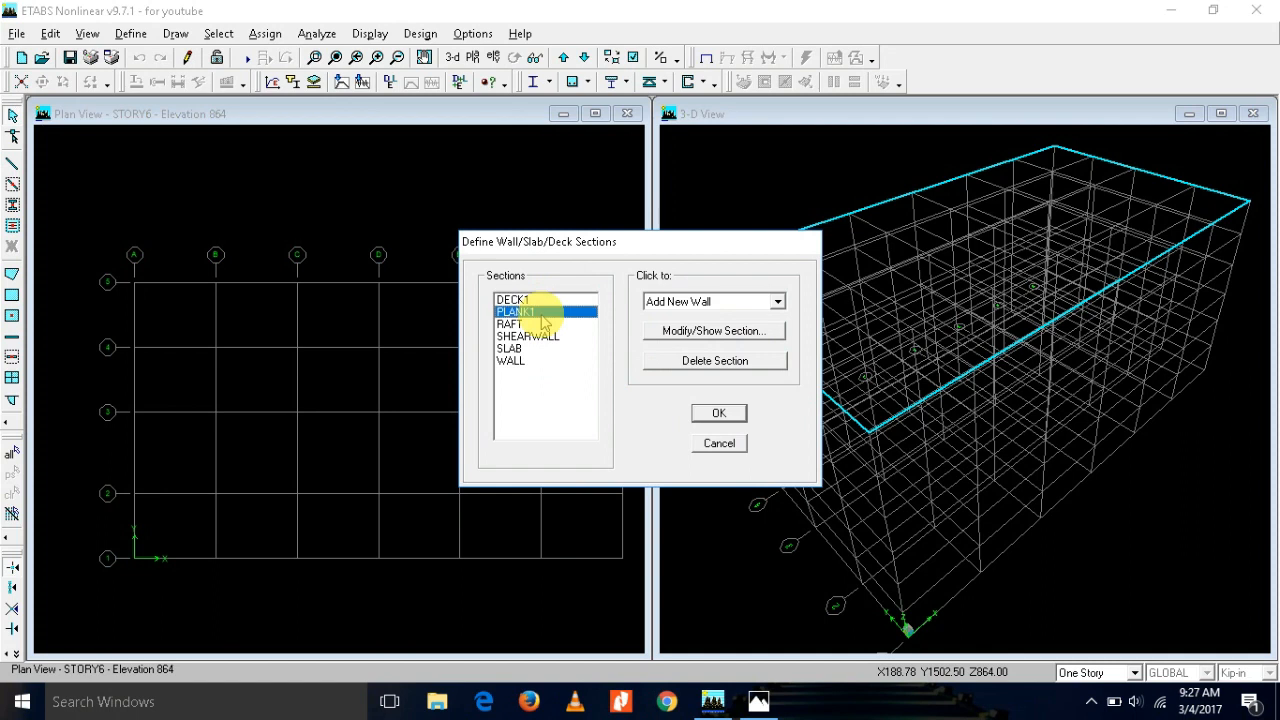
left_click(674, 360)
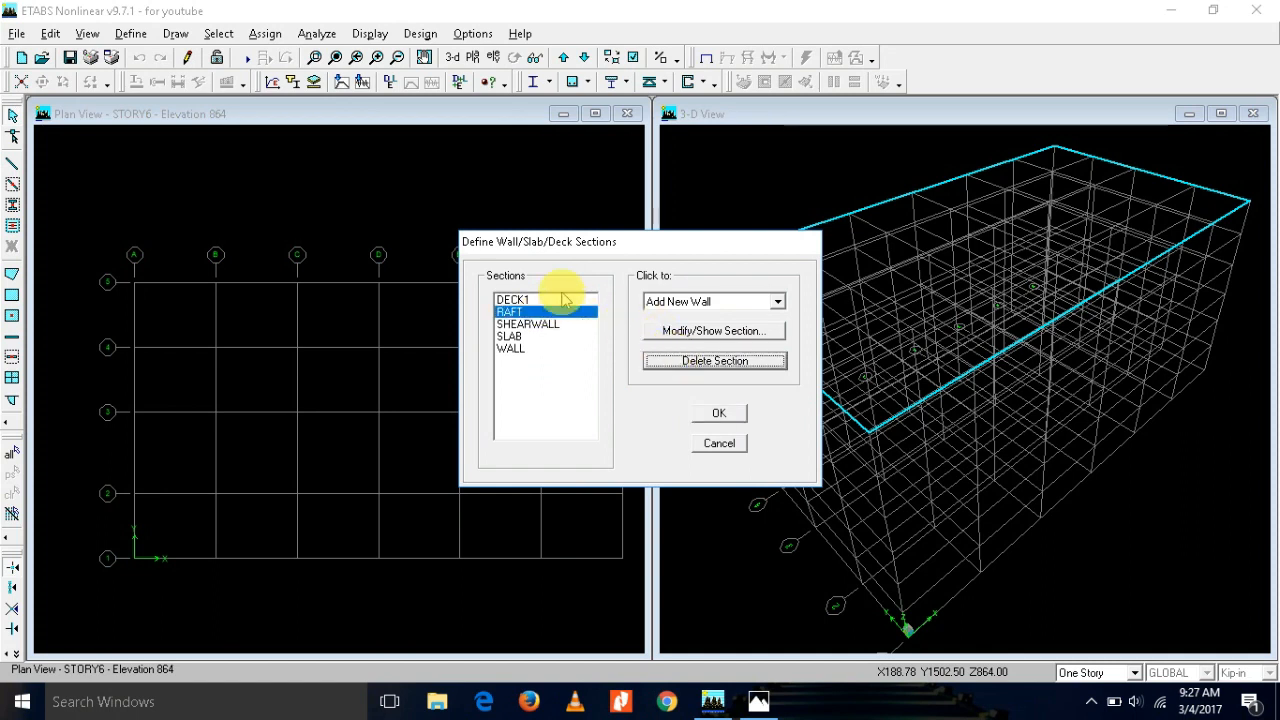
left_click(560, 300)
left_click(665, 360)
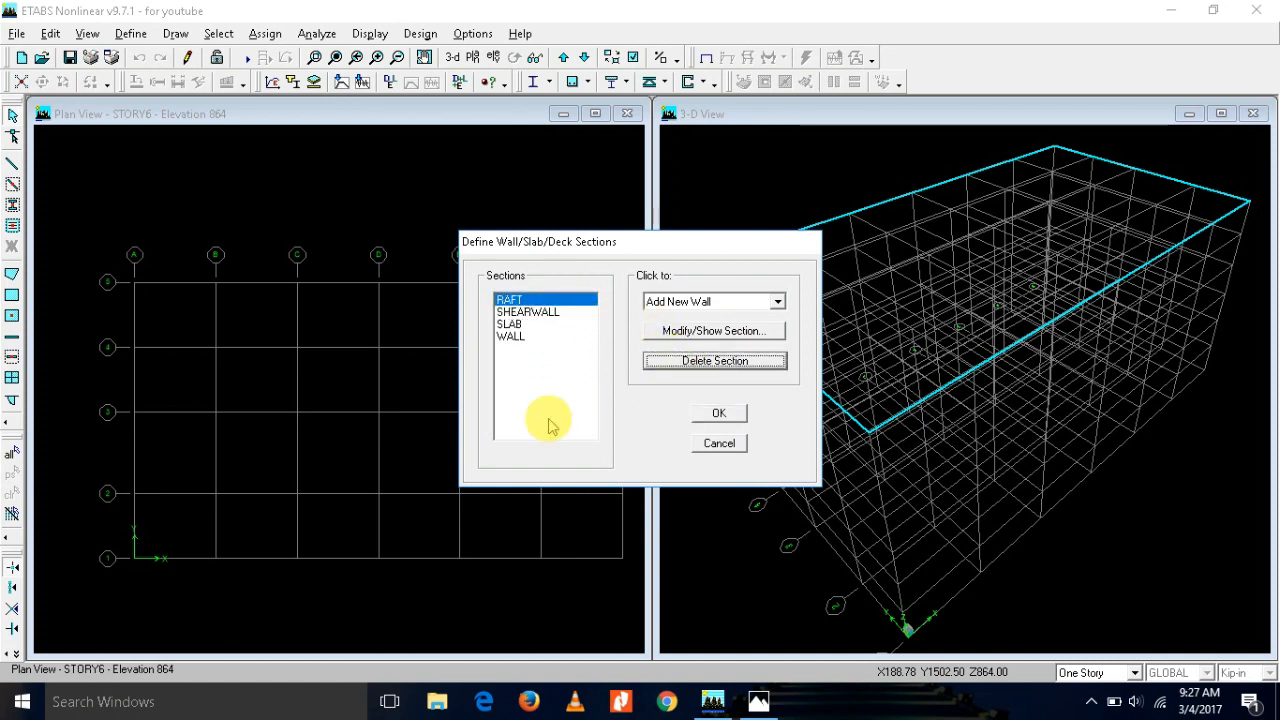
left_click(714, 411)
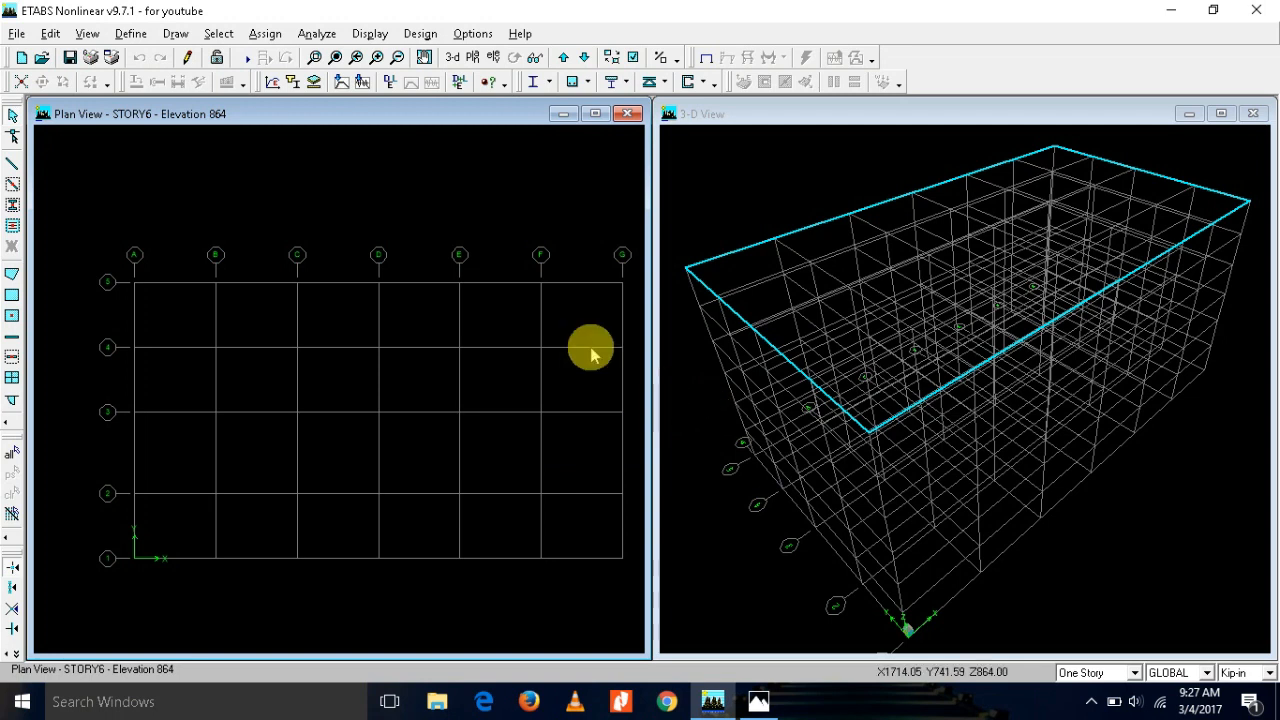
Step: Check the defined static load cases and the load combinations list
left_click(132, 33)
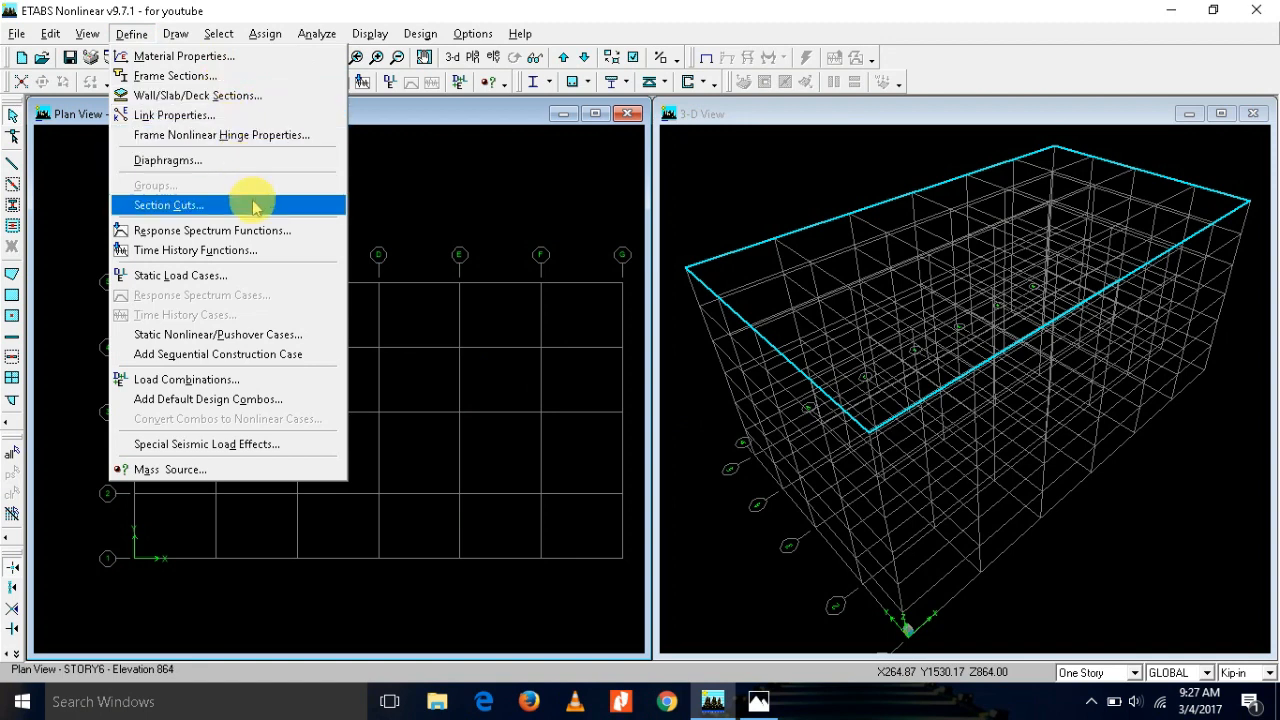
left_click(260, 278)
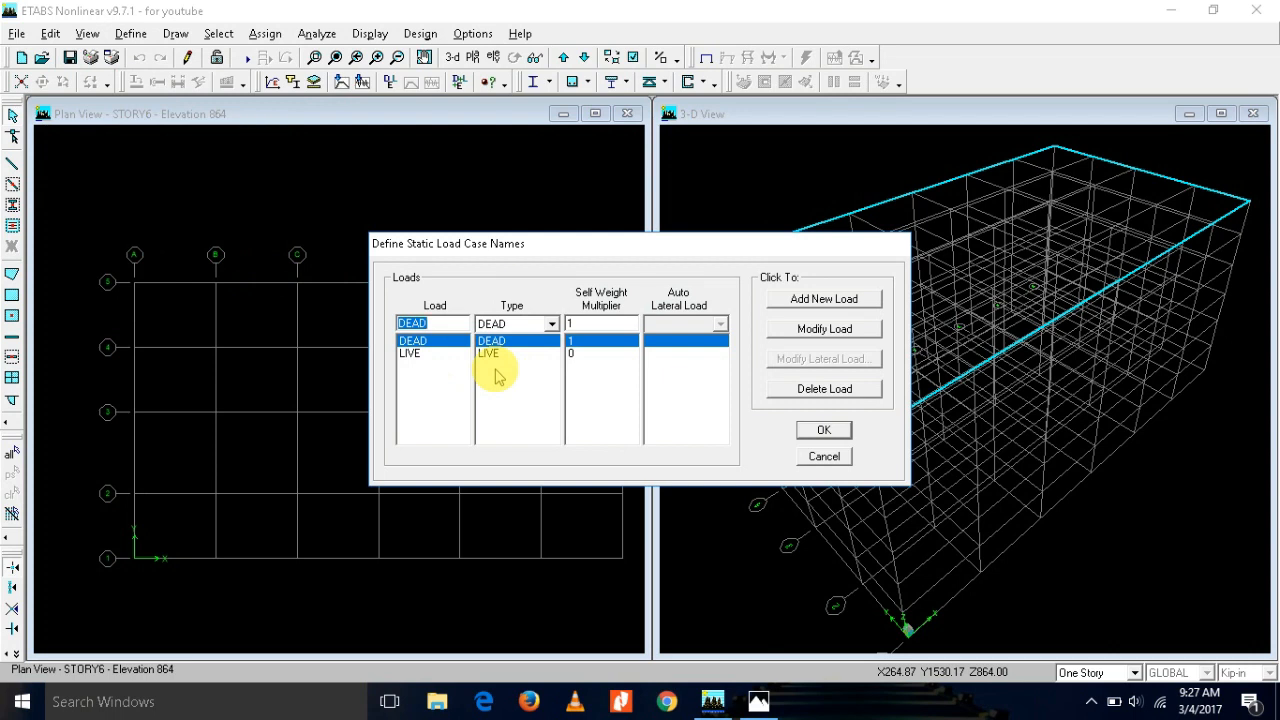
left_click(810, 431)
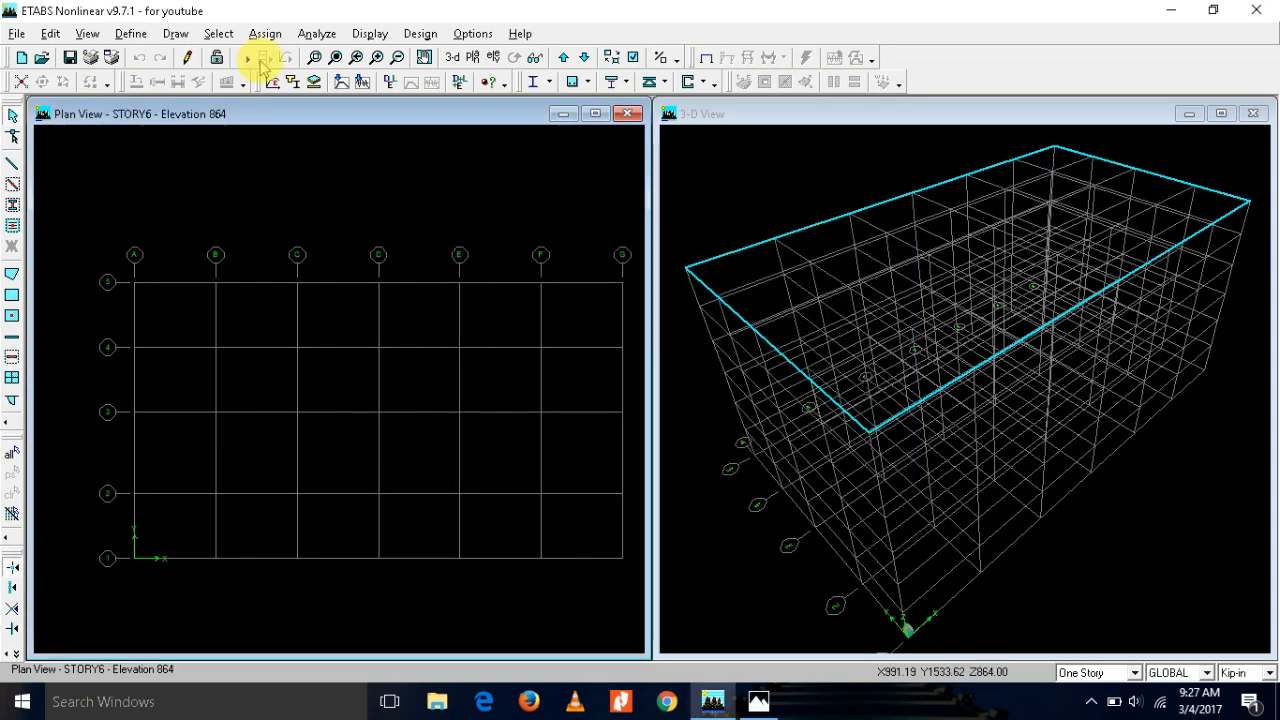
left_click(130, 33)
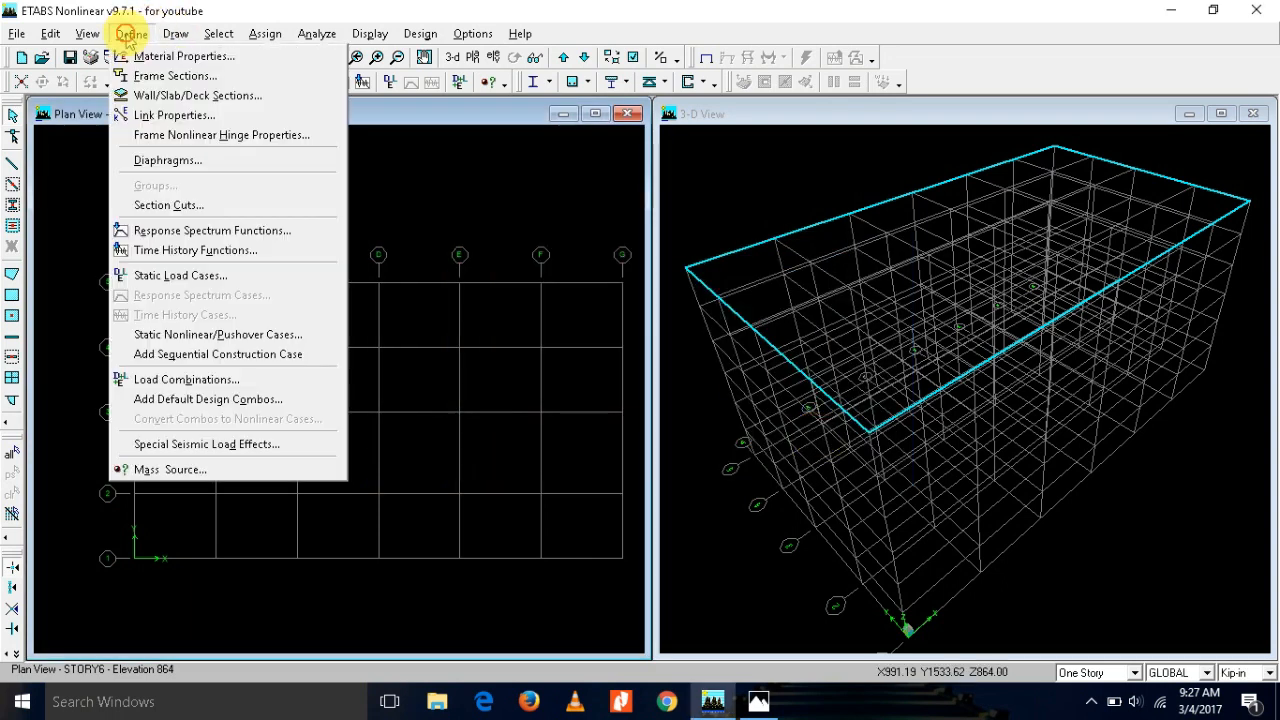
left_click(197, 380)
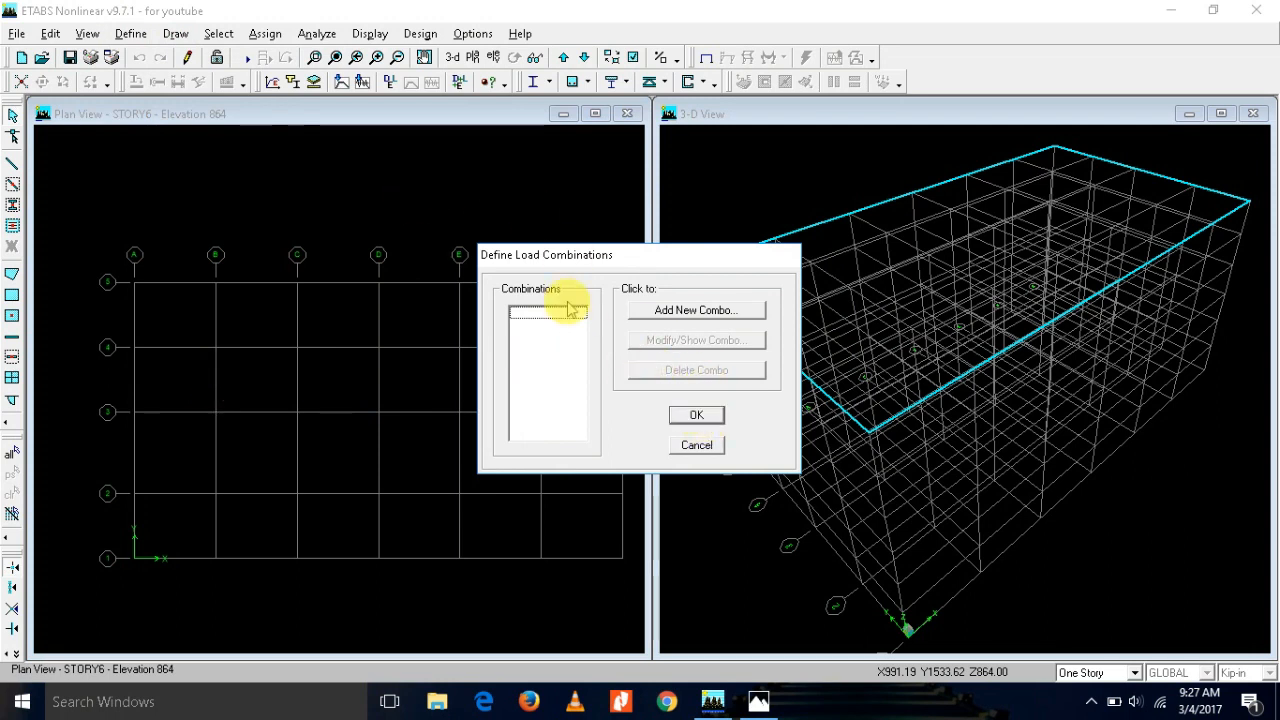
left_click(696, 414)
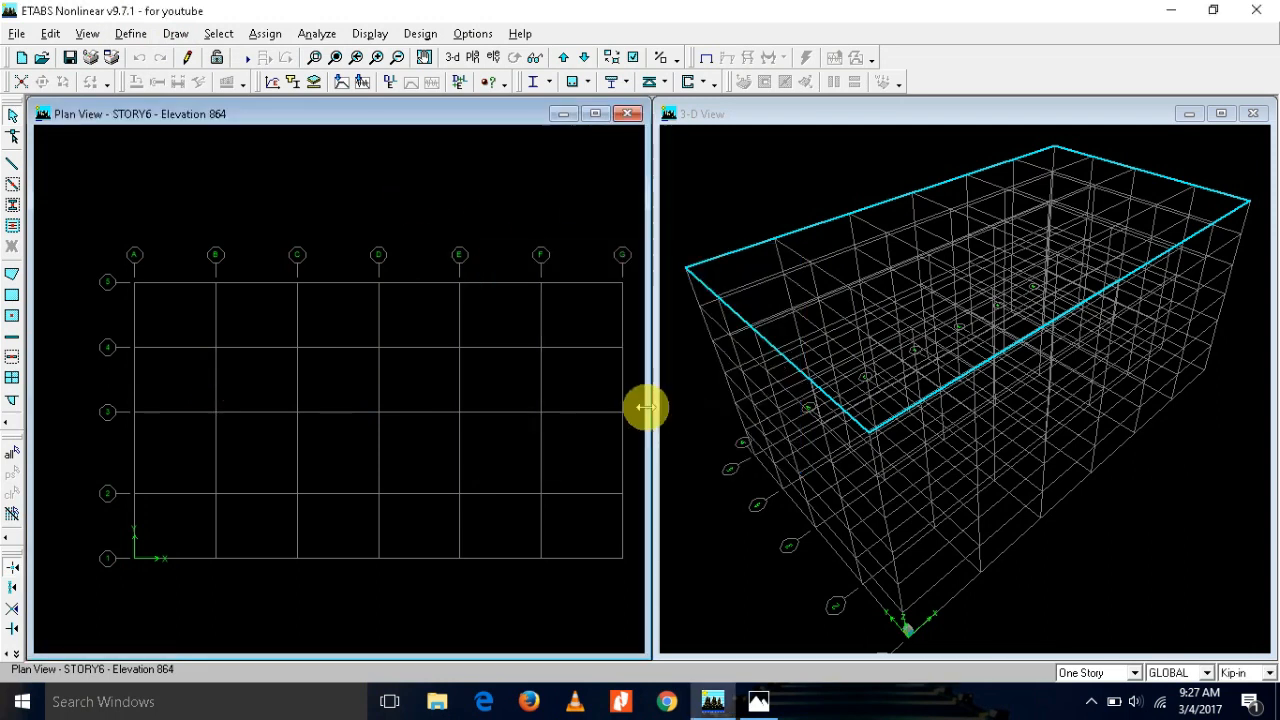
Step: Add the default design combinations for Concrete Frame Design
left_click(132, 34)
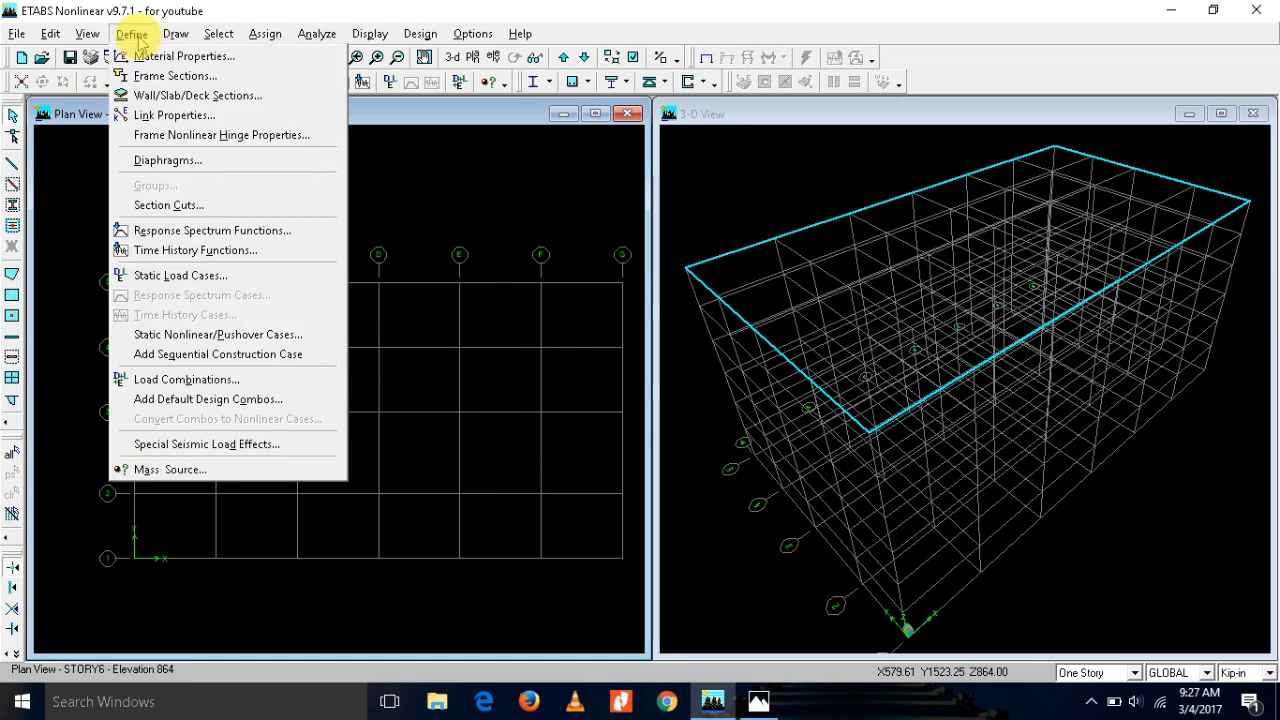
left_click(214, 401)
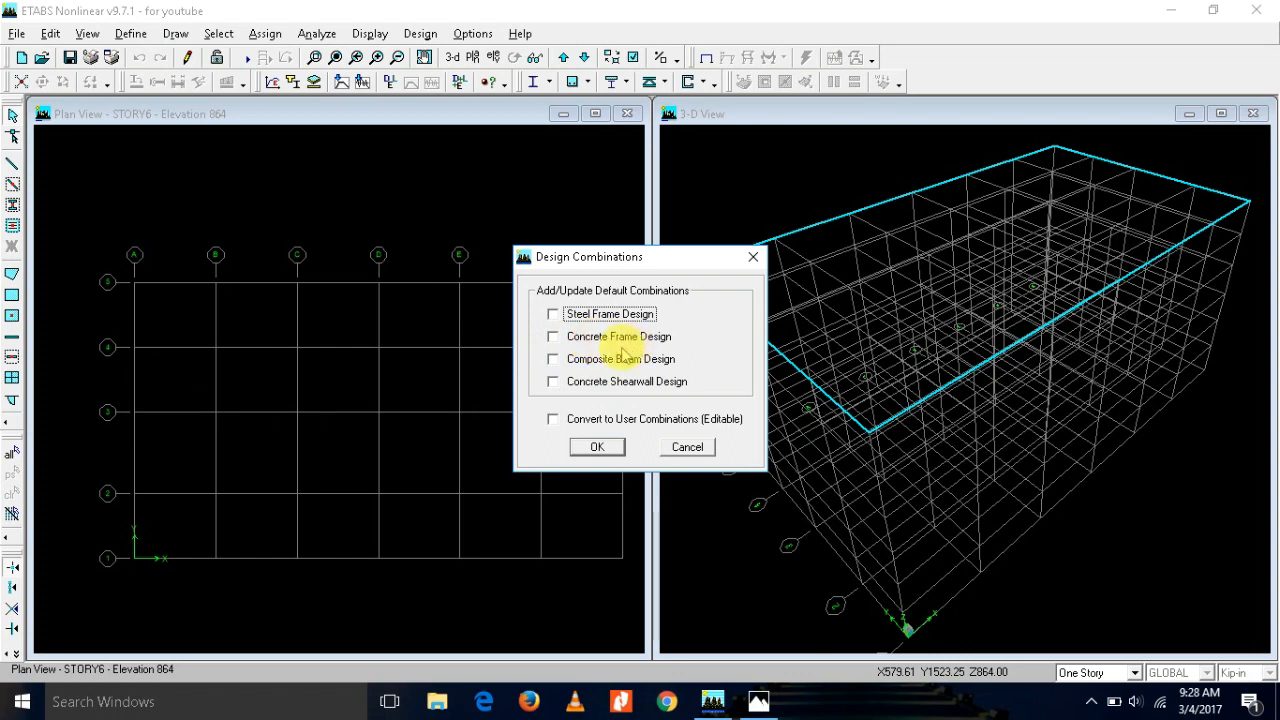
left_click(585, 337)
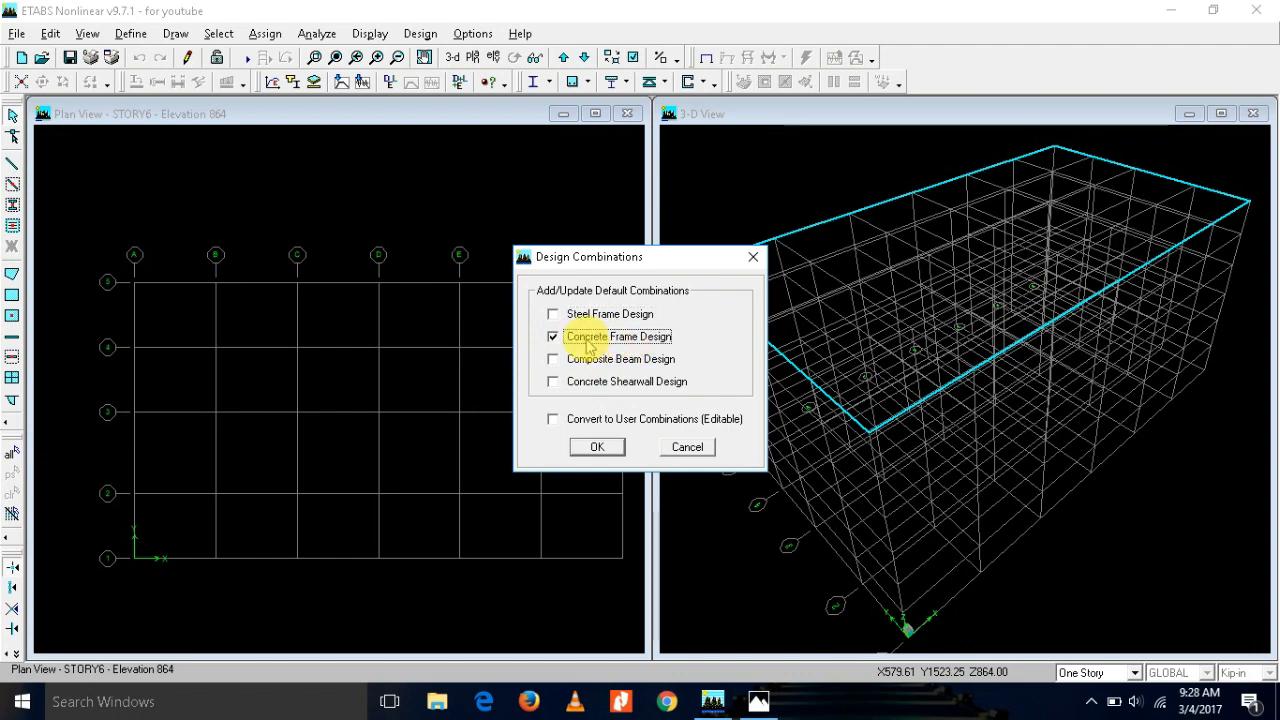
left_click(603, 452)
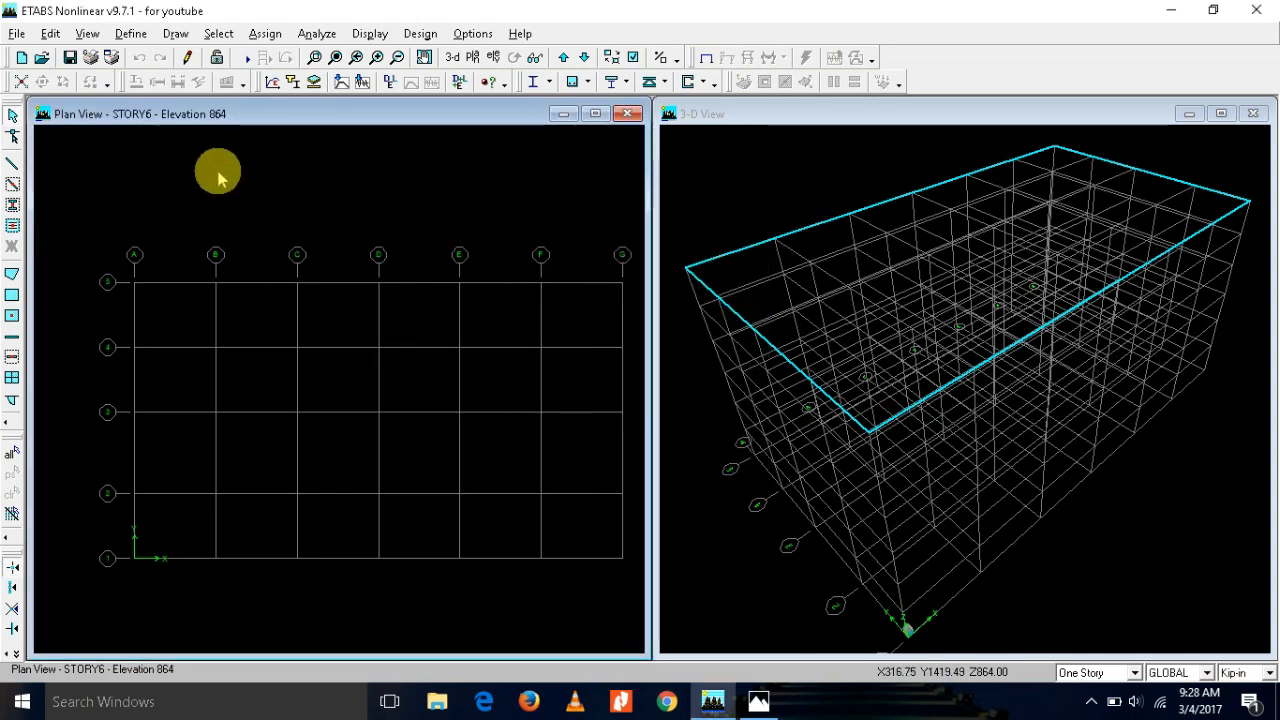
Step: Review the static load cases again and inspect the default concrete design combinations in the load combinations list
left_click(132, 34)
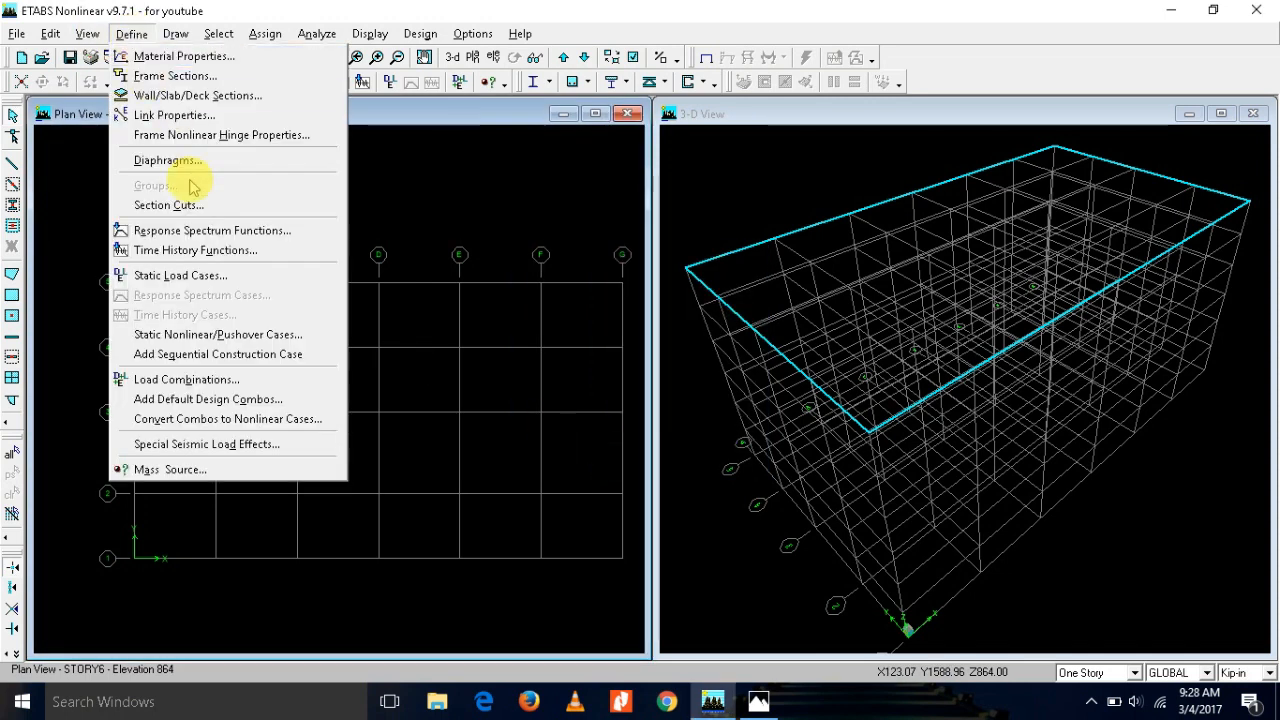
left_click(209, 277)
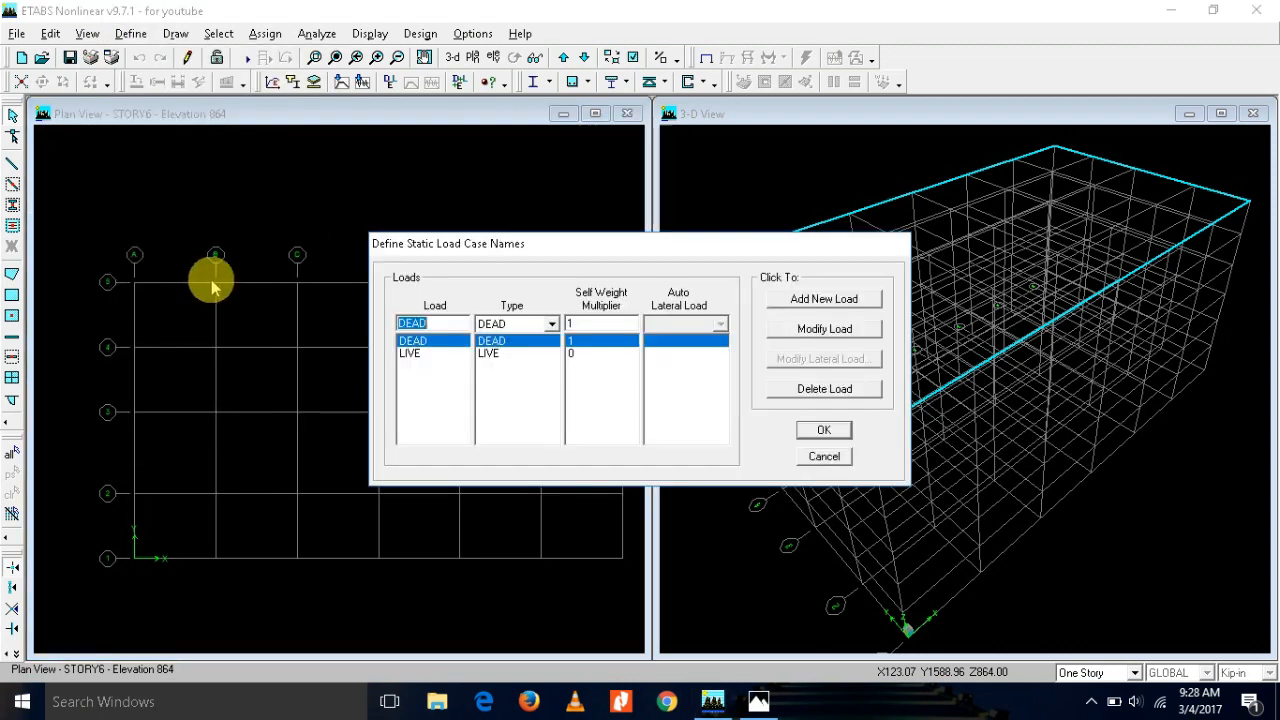
left_click(825, 453)
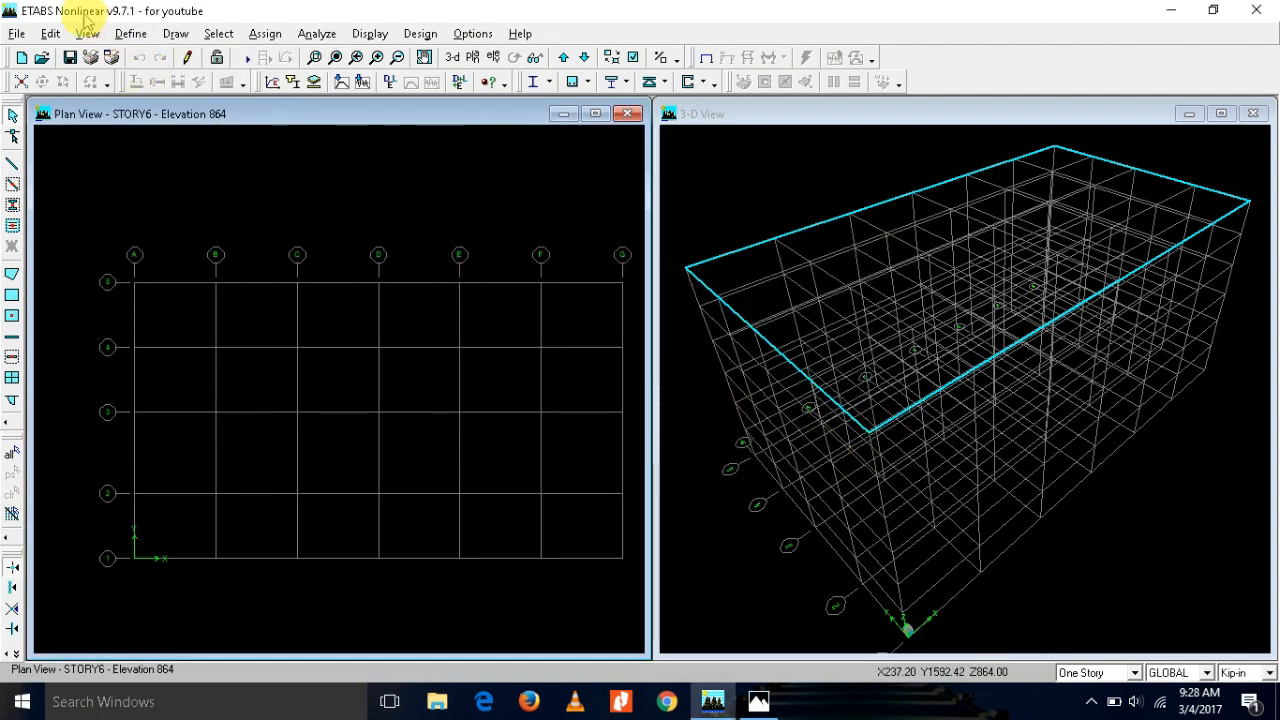
left_click(131, 35)
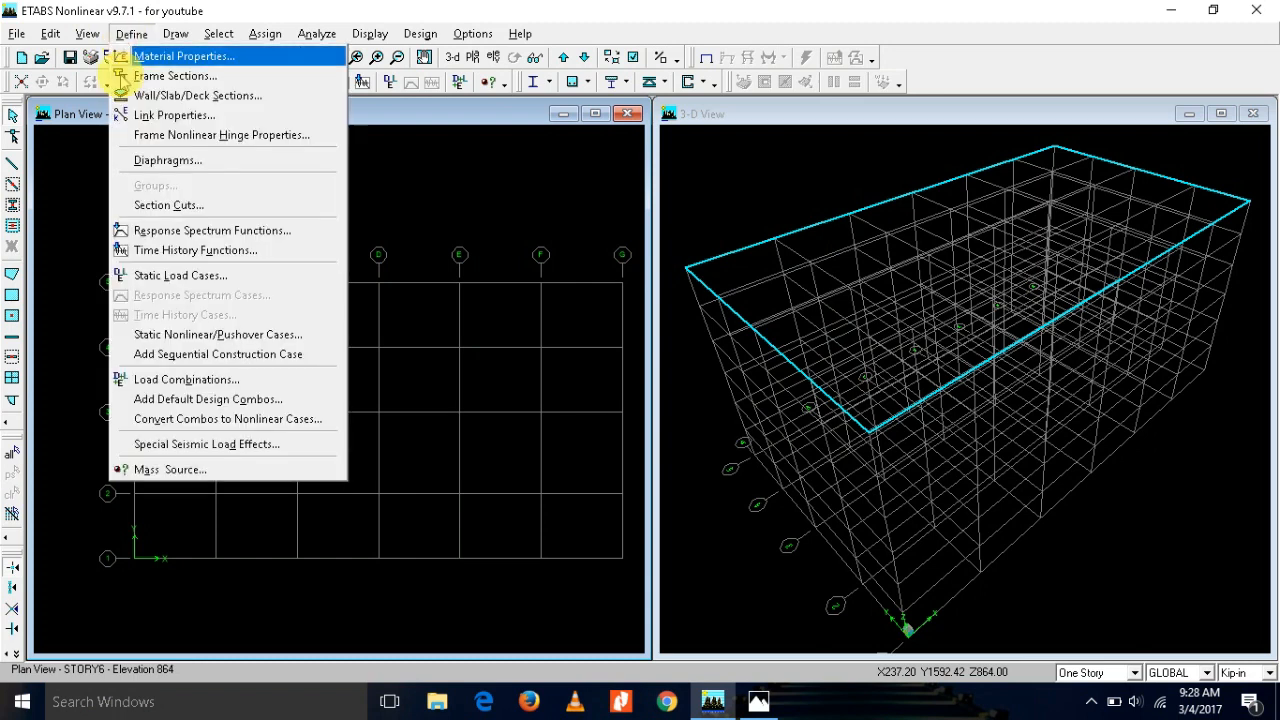
left_click(186, 379)
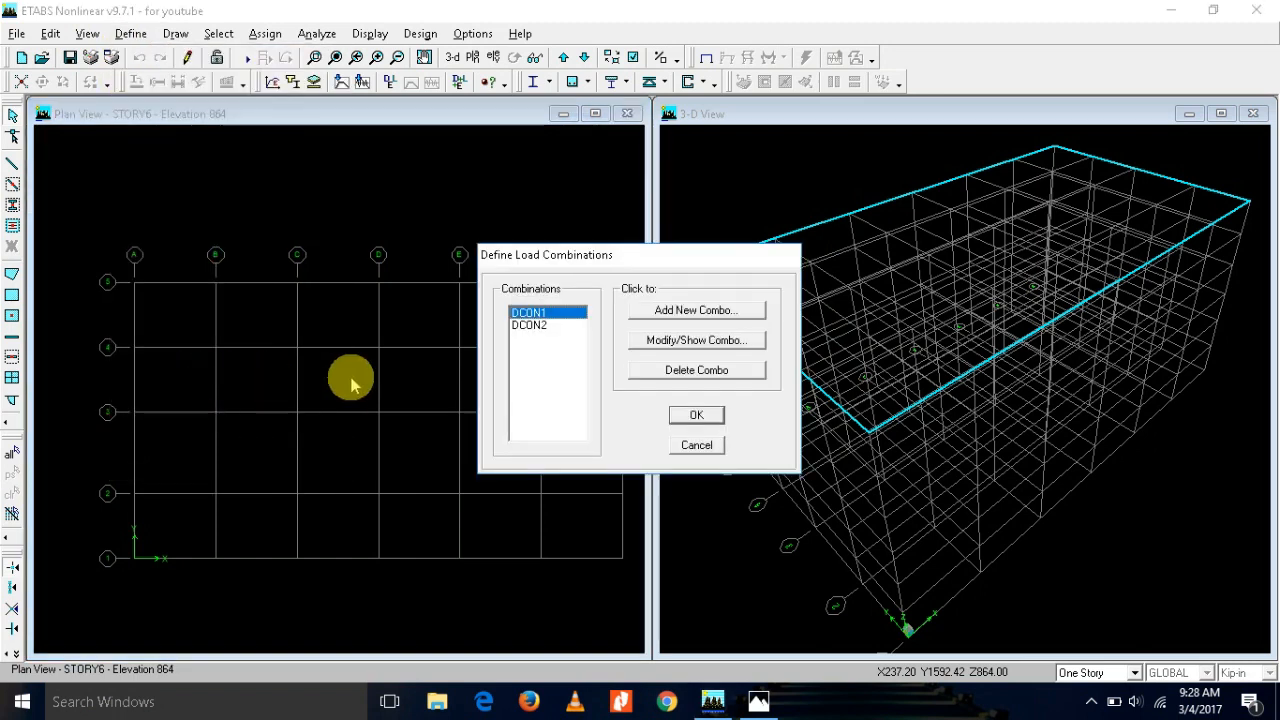
left_click(545, 325)
left_click(535, 313)
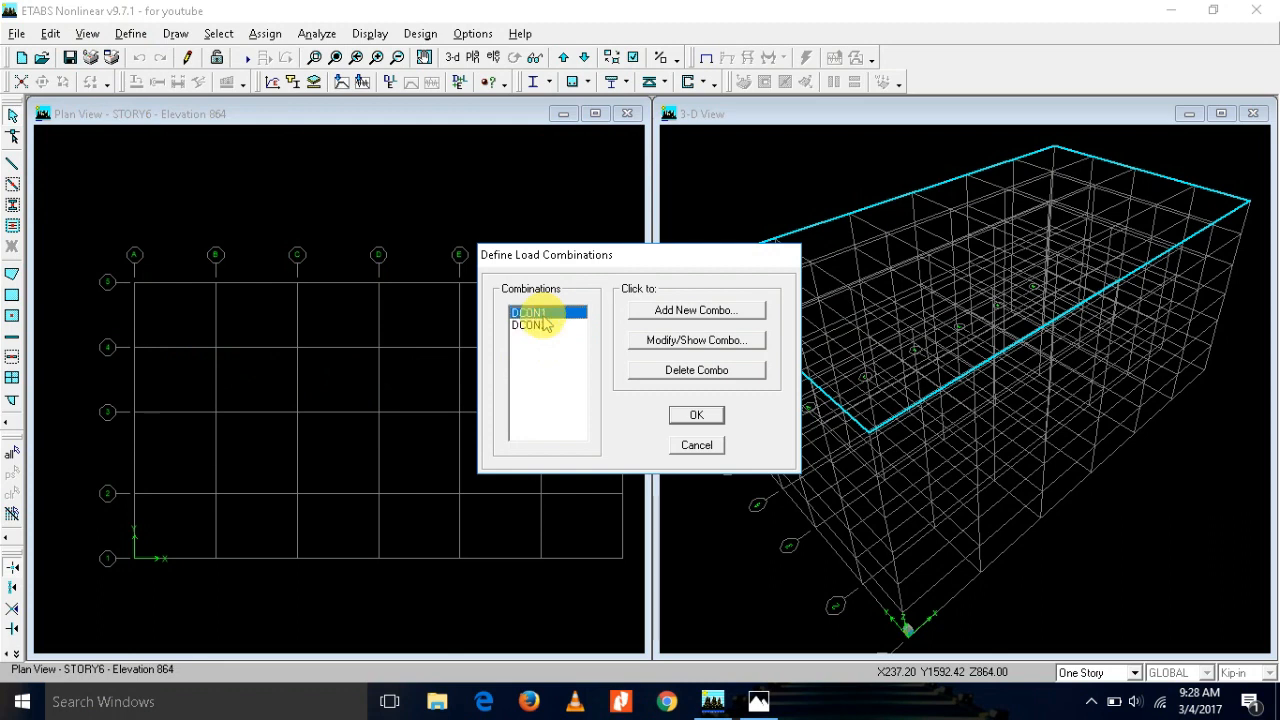
left_click(705, 415)
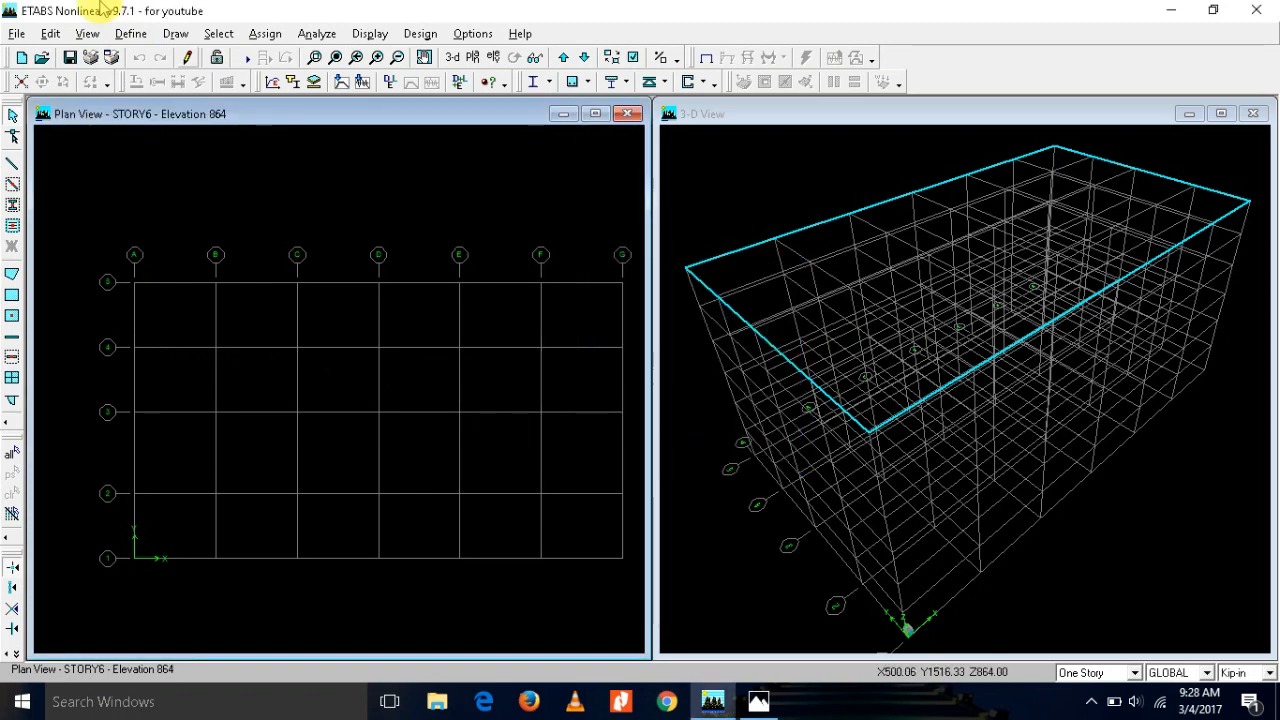
Step: Rename the DEAD static load case to SELF
left_click(131, 34)
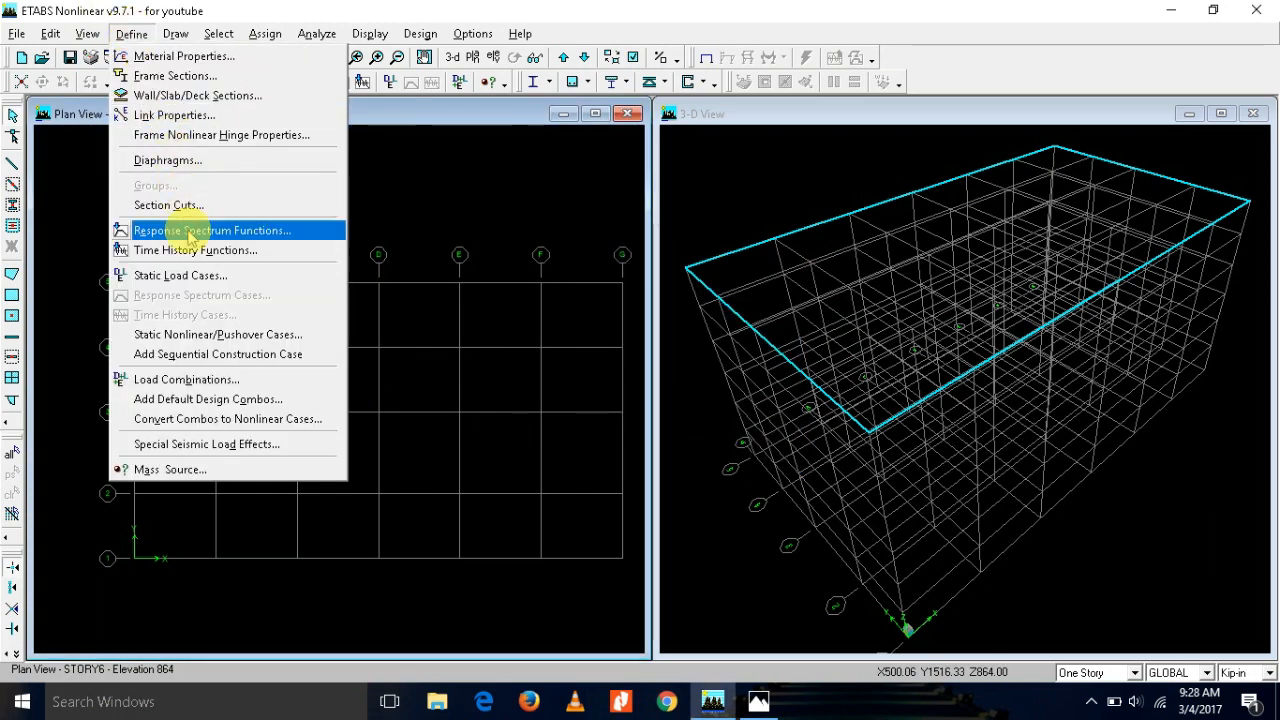
left_click(190, 275)
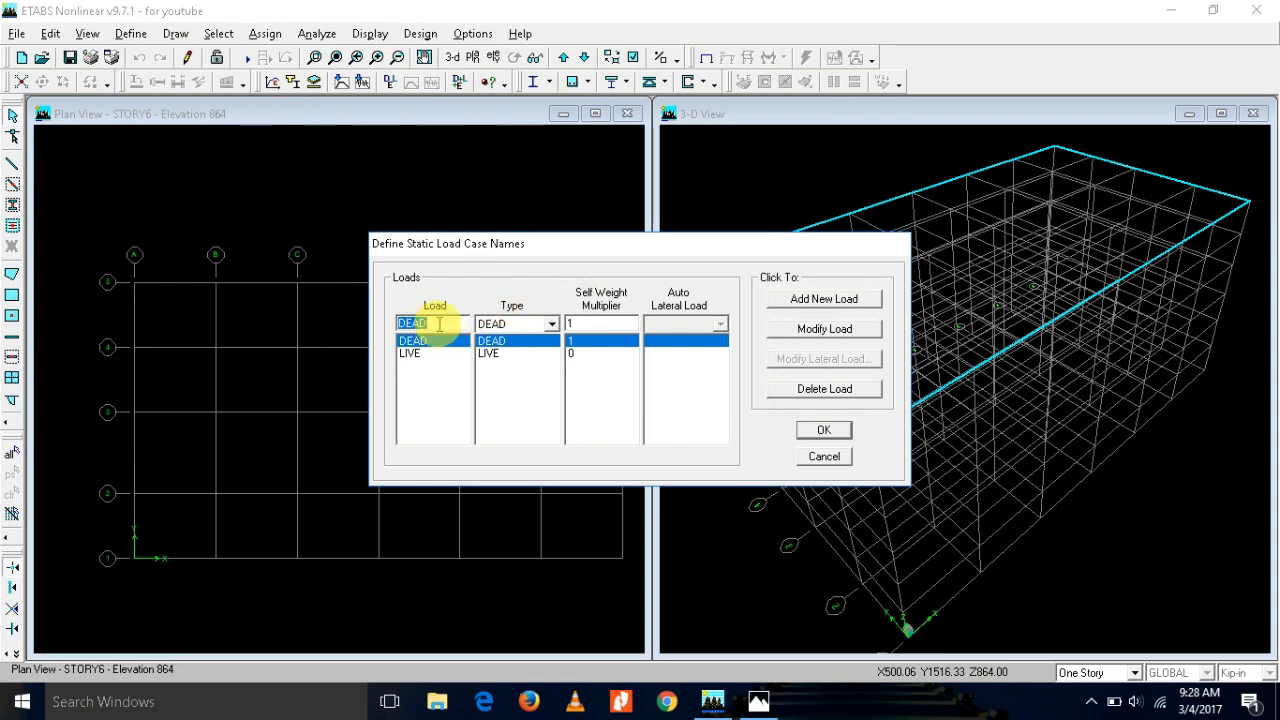
type("SELF")
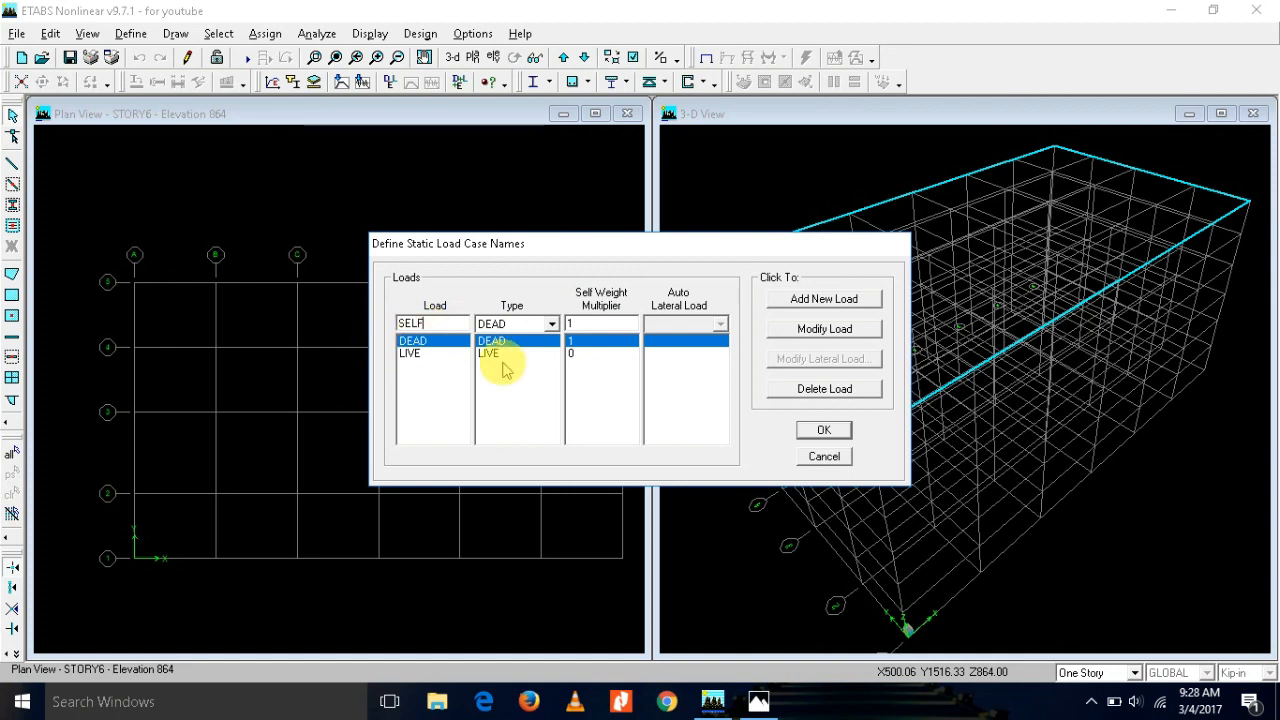
left_click(815, 335)
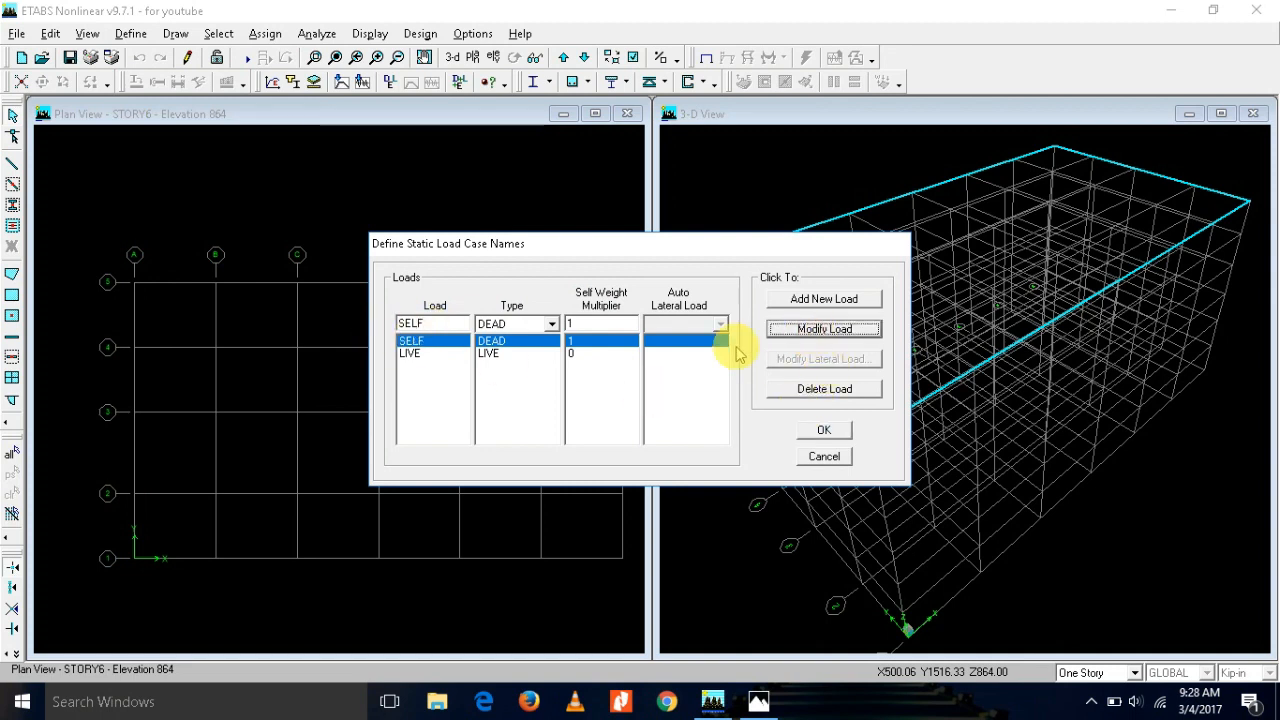
Step: Add a static load case named SUPER with type DEAD and self weight multiplier 1
double_click(429, 325)
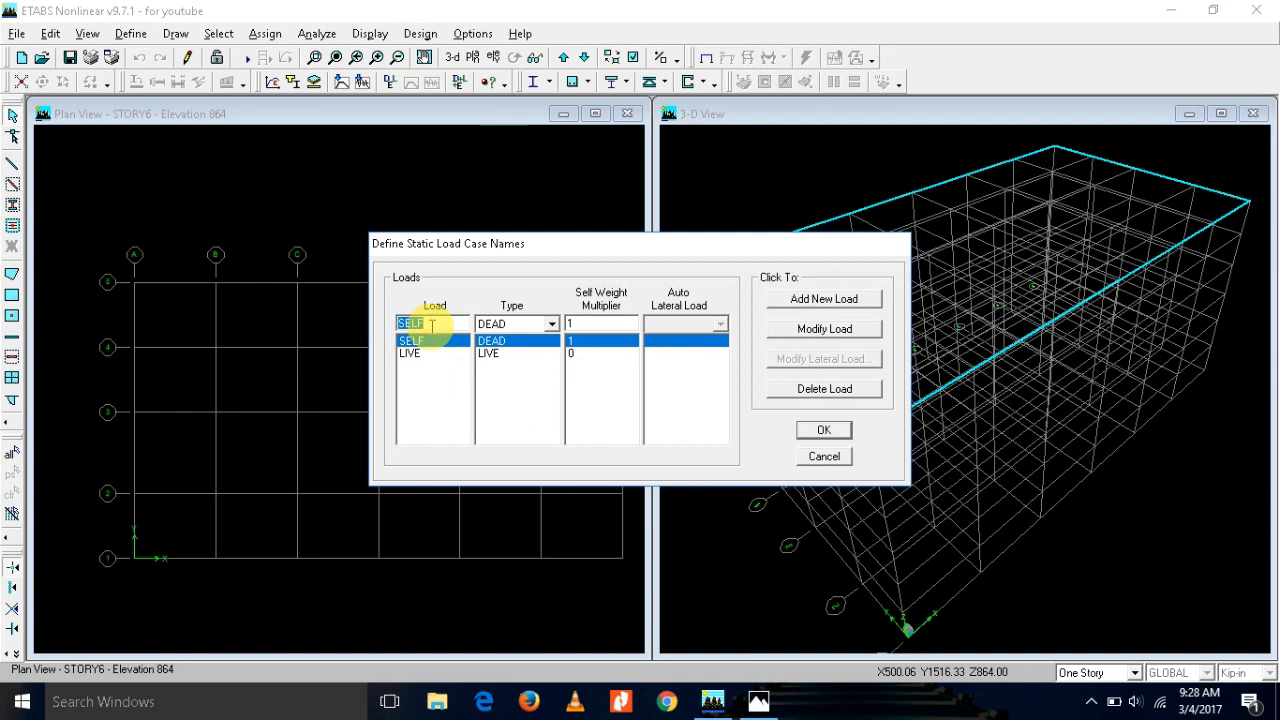
left_click(681, 388)
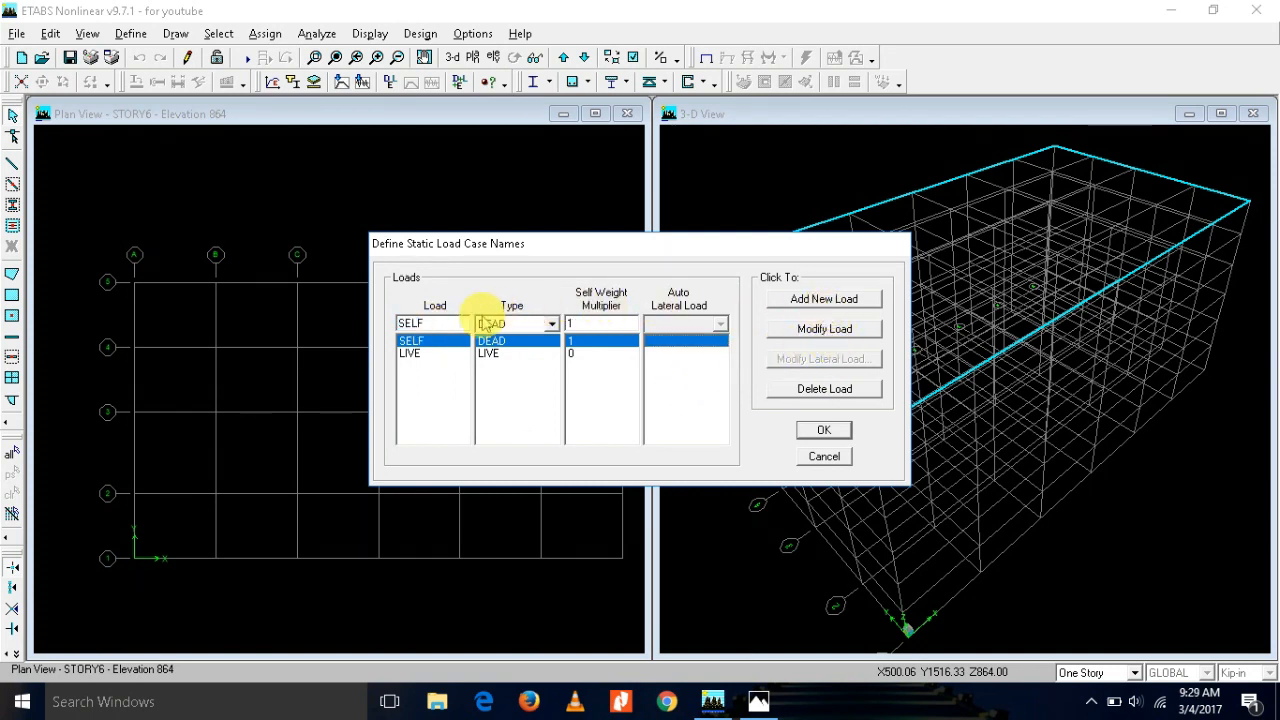
left_click(450, 323)
type("SU")
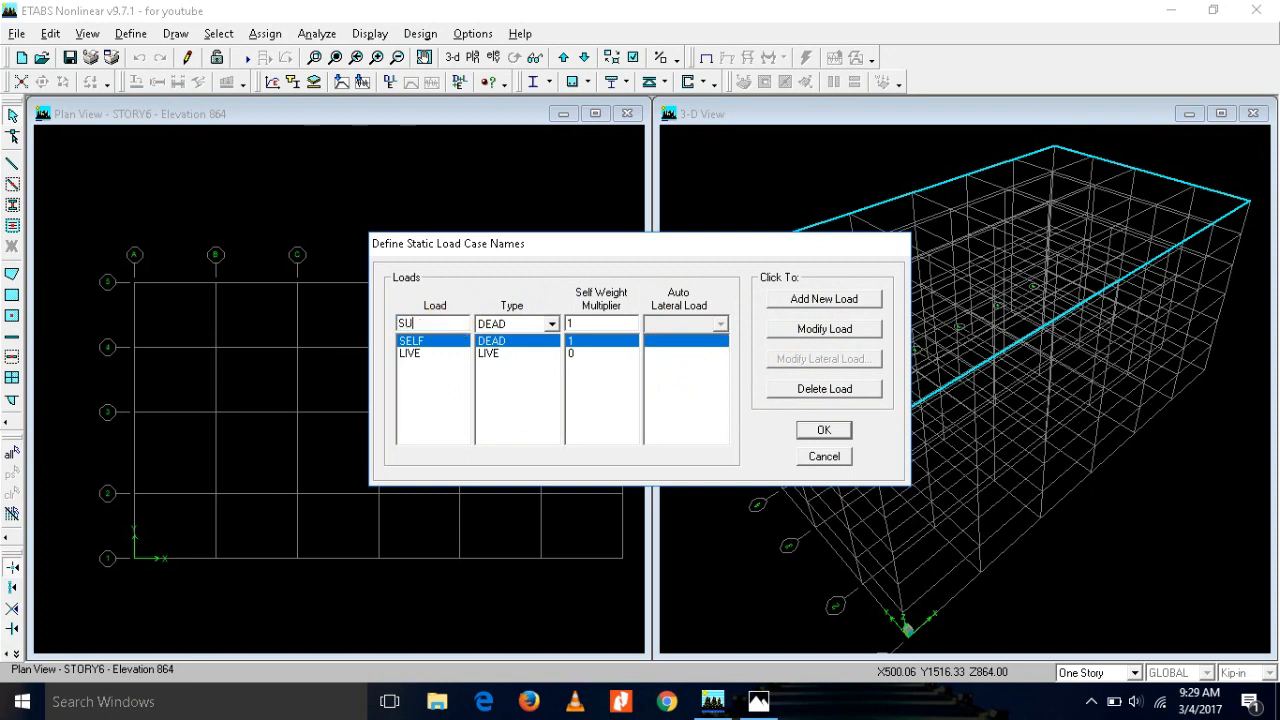
type("PER")
left_click(803, 300)
Step: Add a static load case named FW with type SUPER DEAD and self weight multiplier 0
double_click(438, 323)
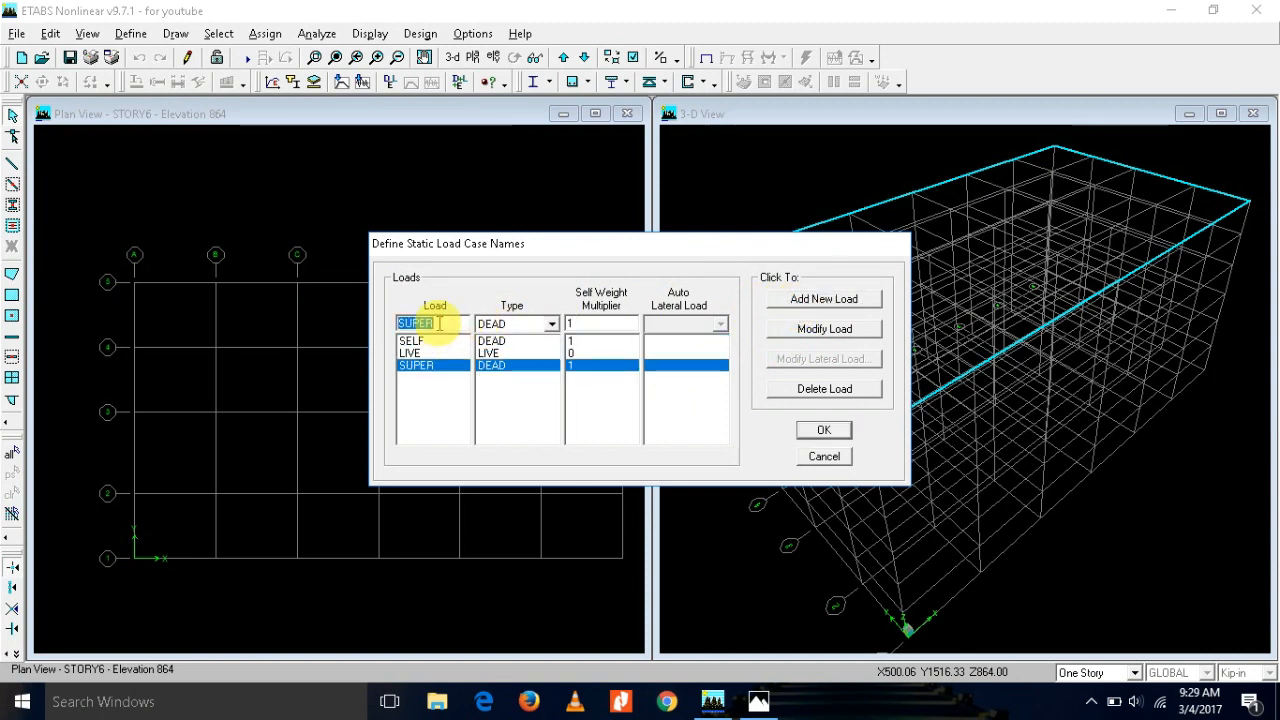
type("FW")
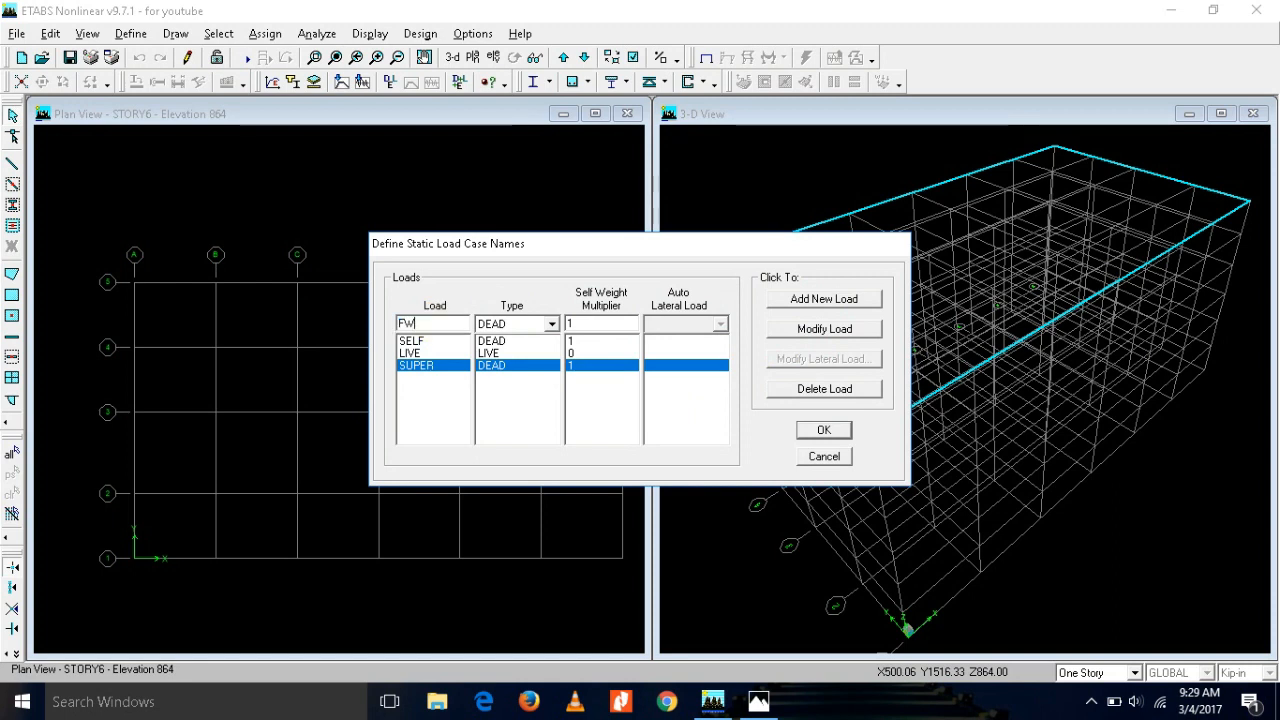
left_click(551, 325)
left_click(528, 352)
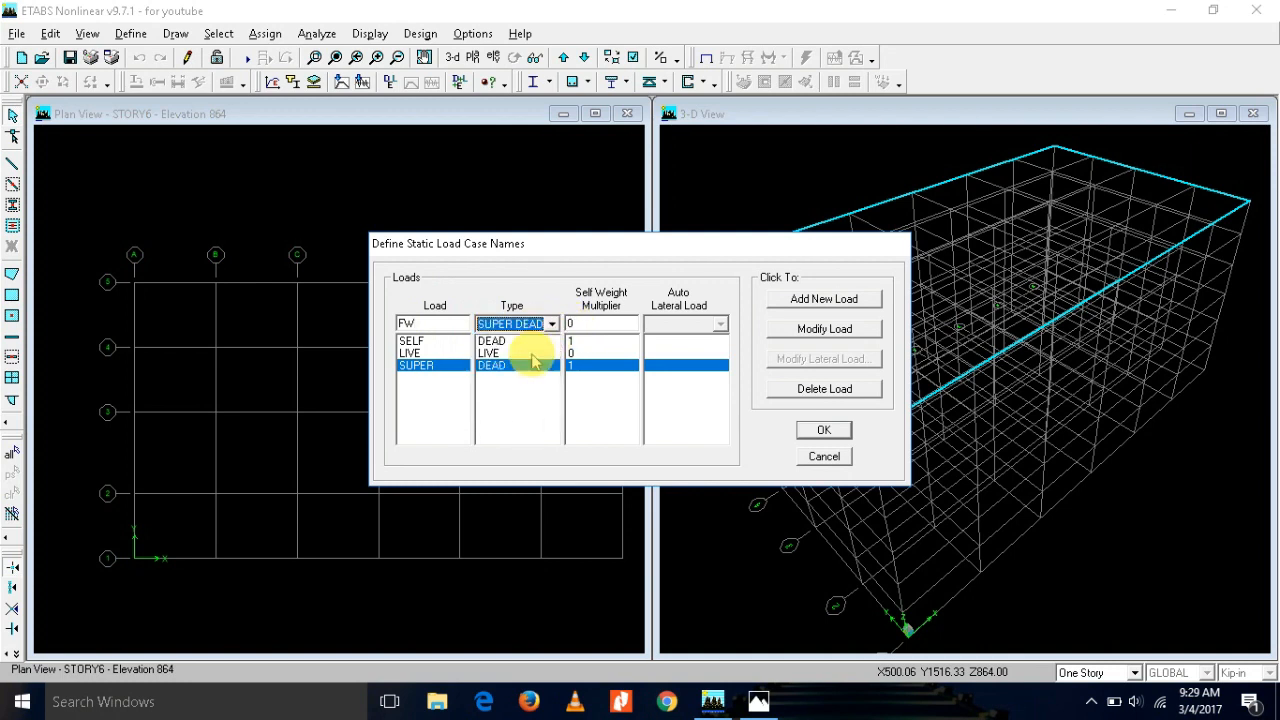
left_click(845, 303)
Step: Add two more SUPER DEAD static load cases named FF and WATER, both with self weight multiplier 0
double_click(440, 323)
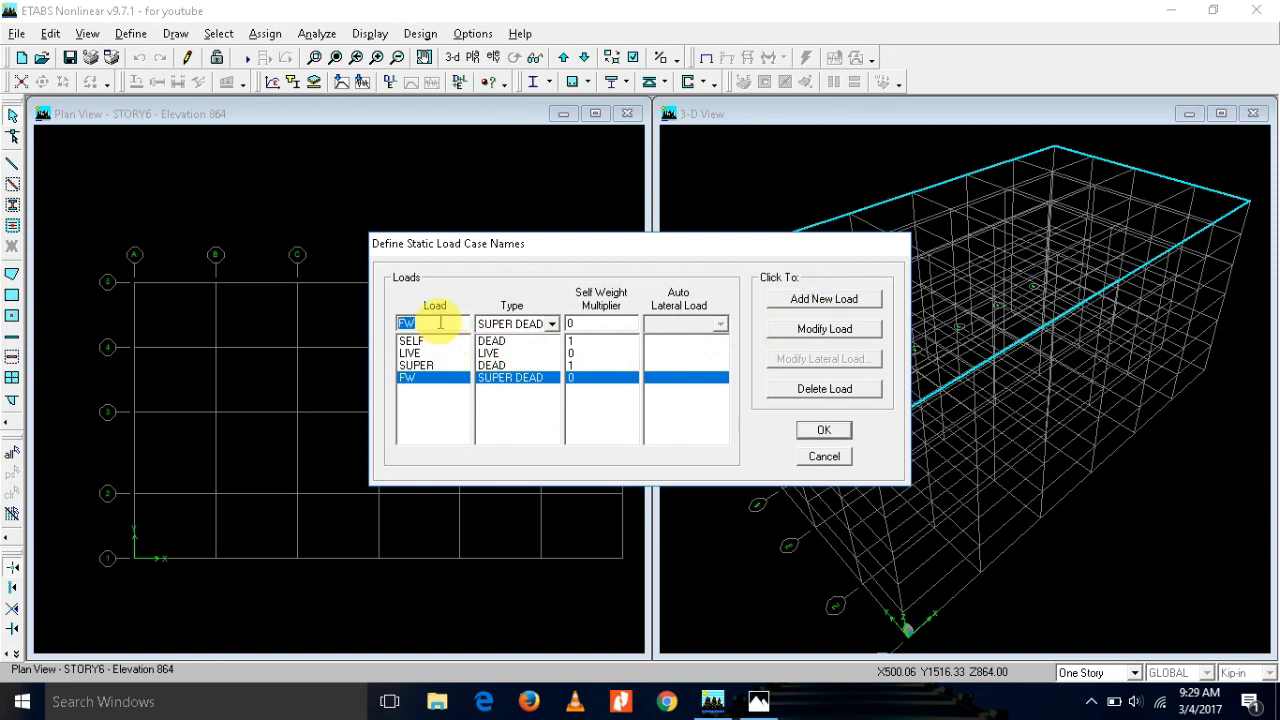
type("F")
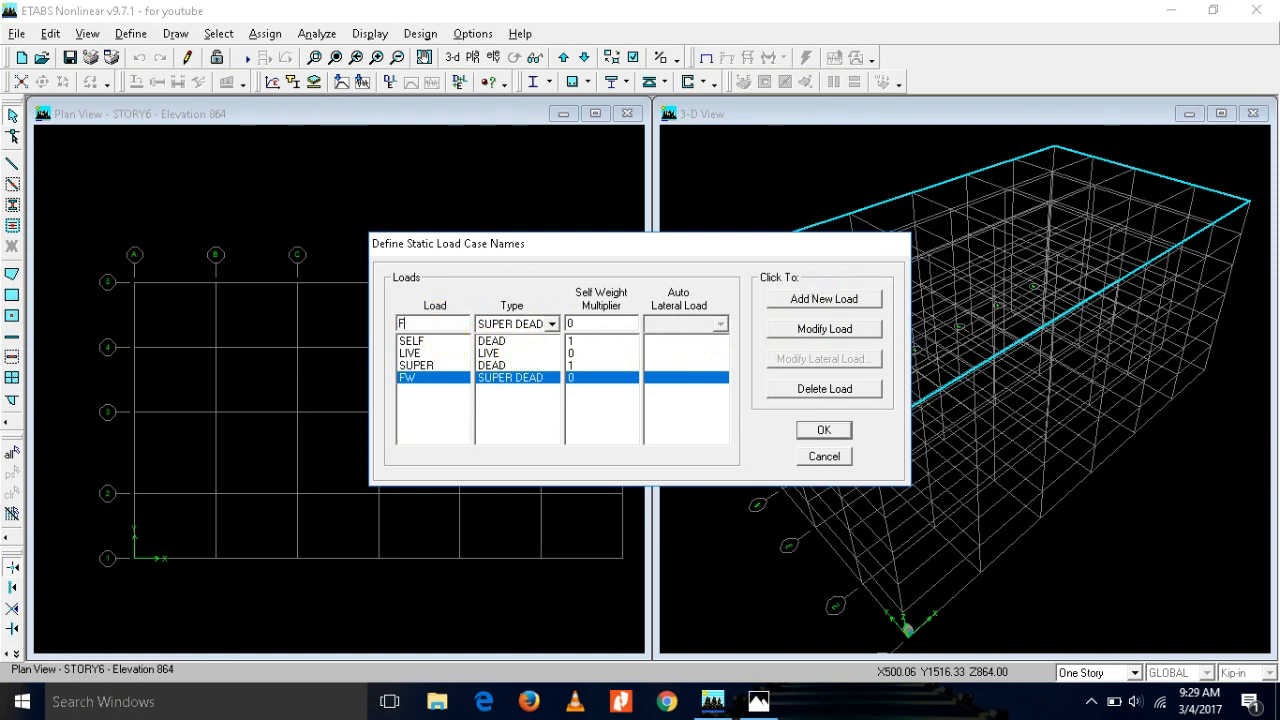
left_click(810, 302)
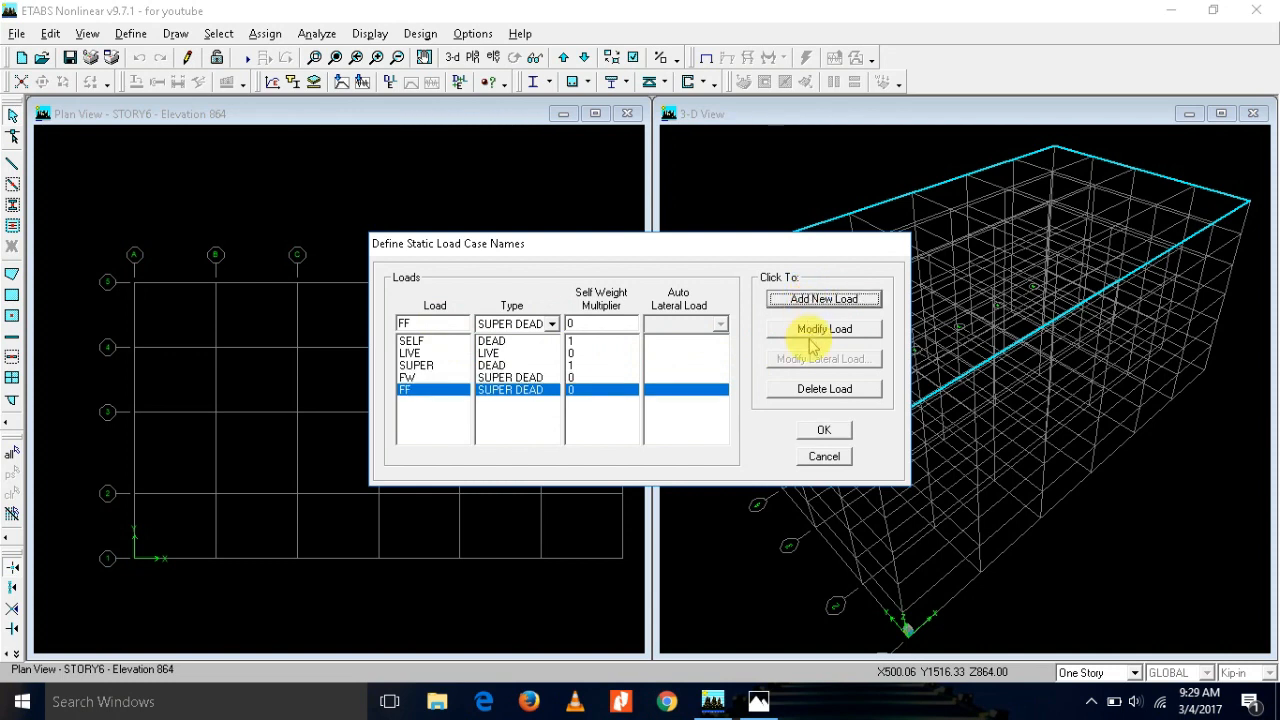
double_click(426, 323)
type("WATER")
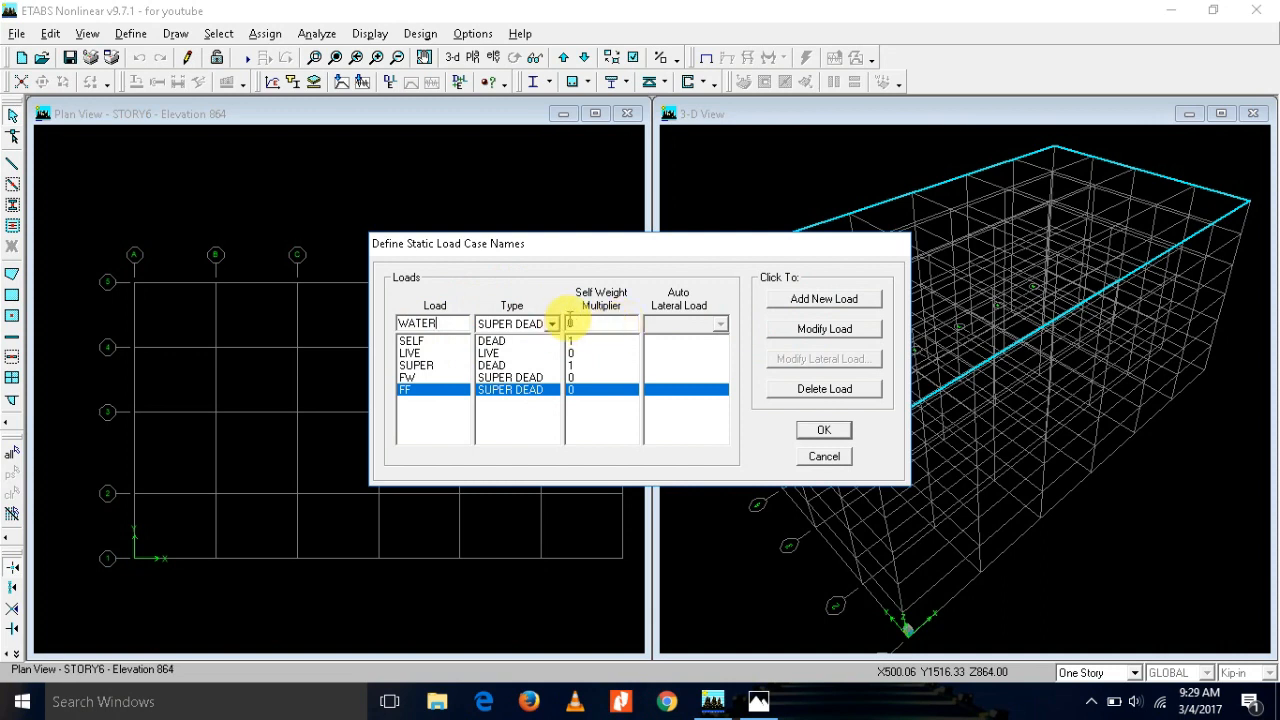
left_click(792, 298)
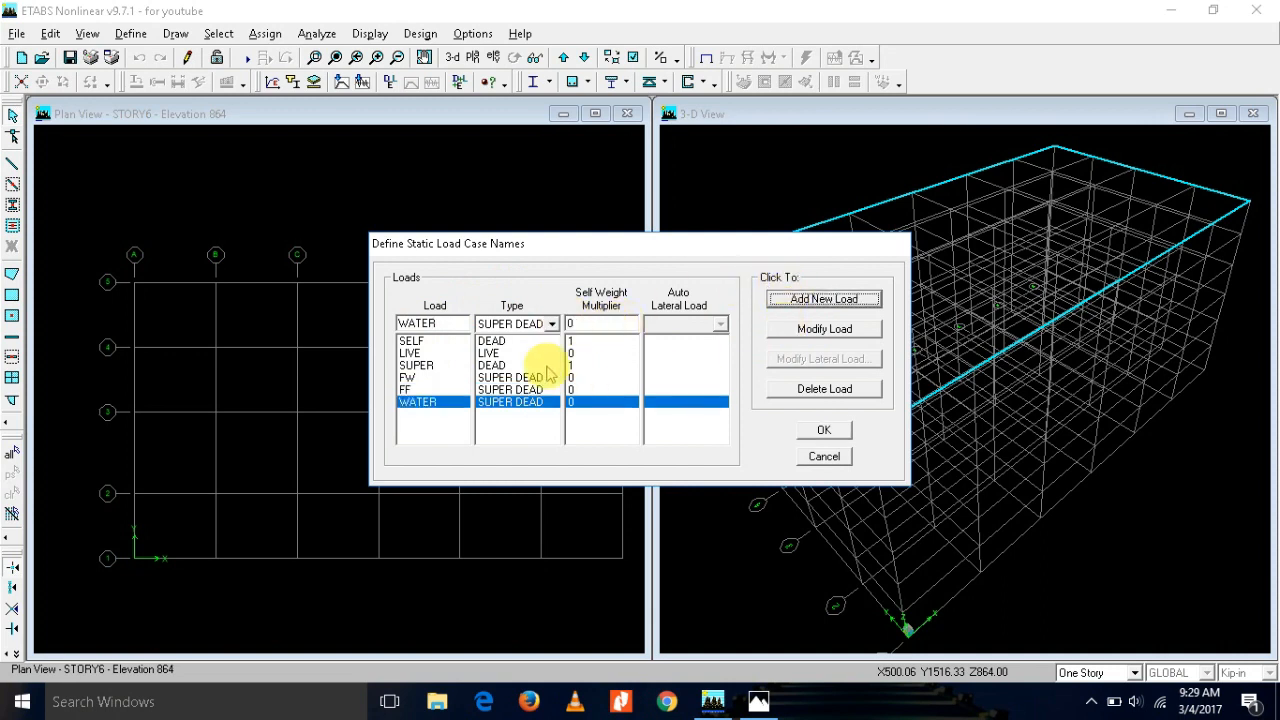
Step: Add a static load case named EQX with type QUAKE, self weight multiplier 0 and UBC 97 as the auto lateral load
double_click(449, 322)
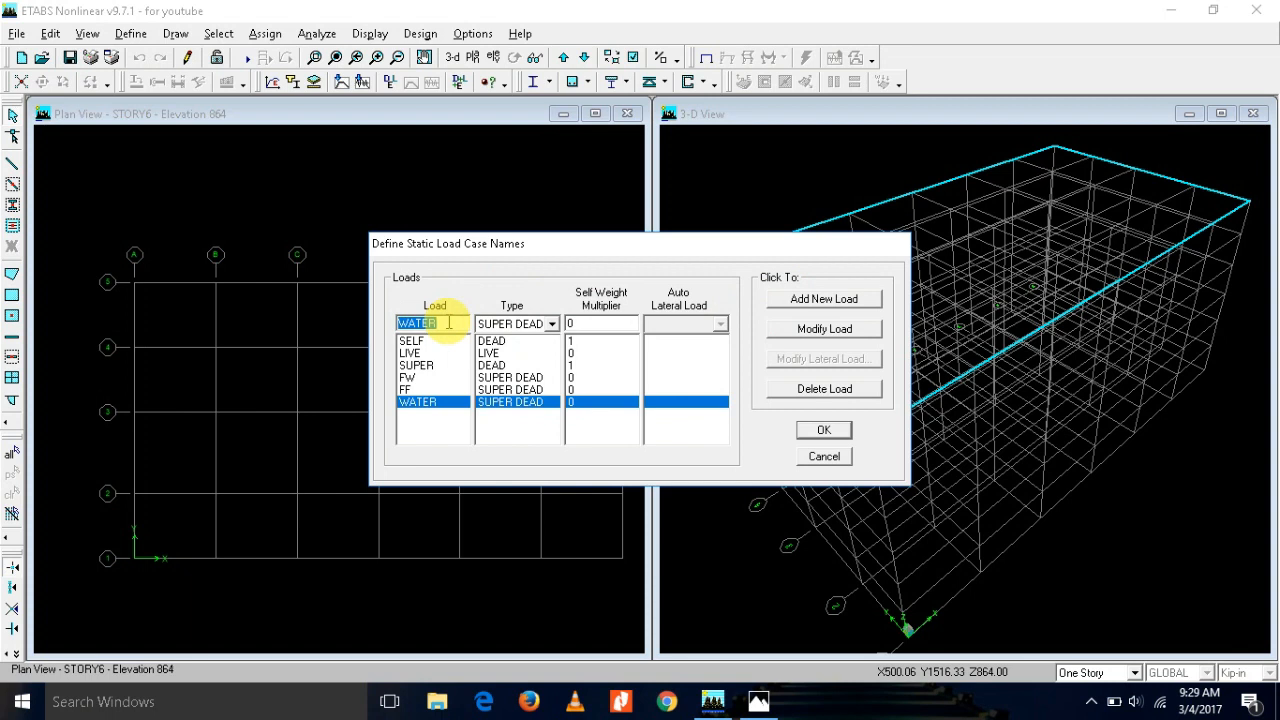
type("EQX")
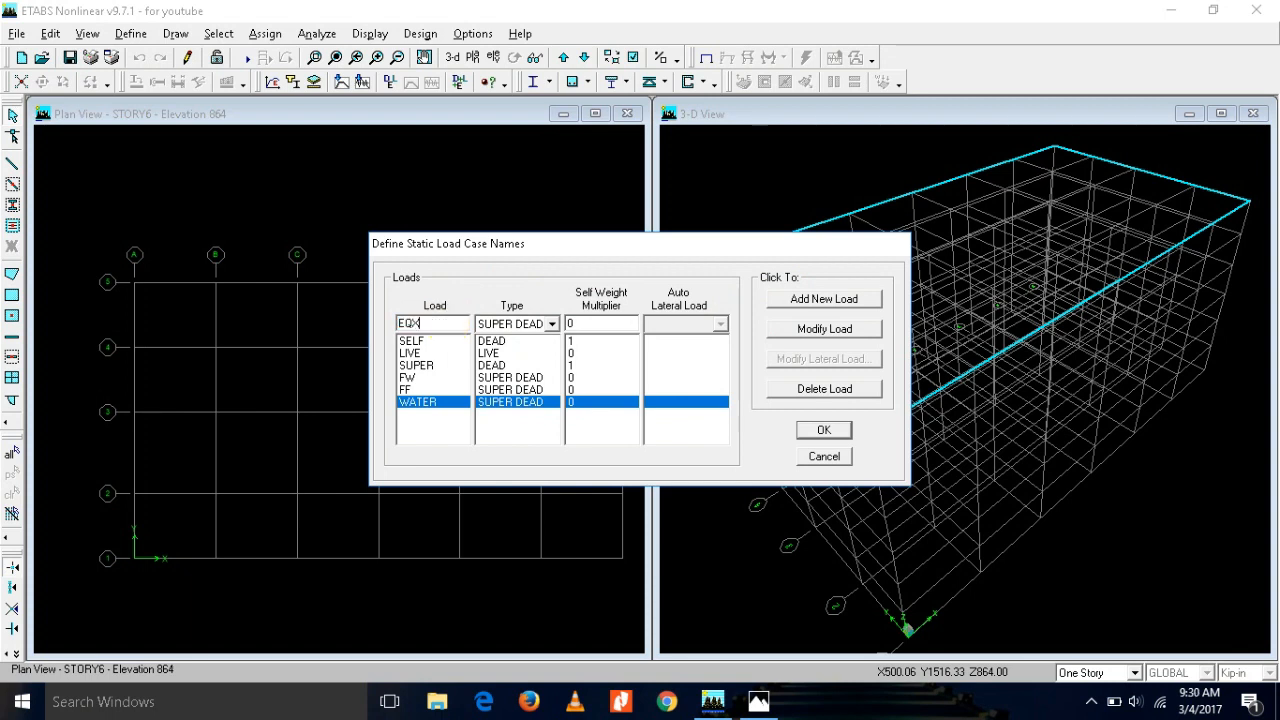
left_click(552, 324)
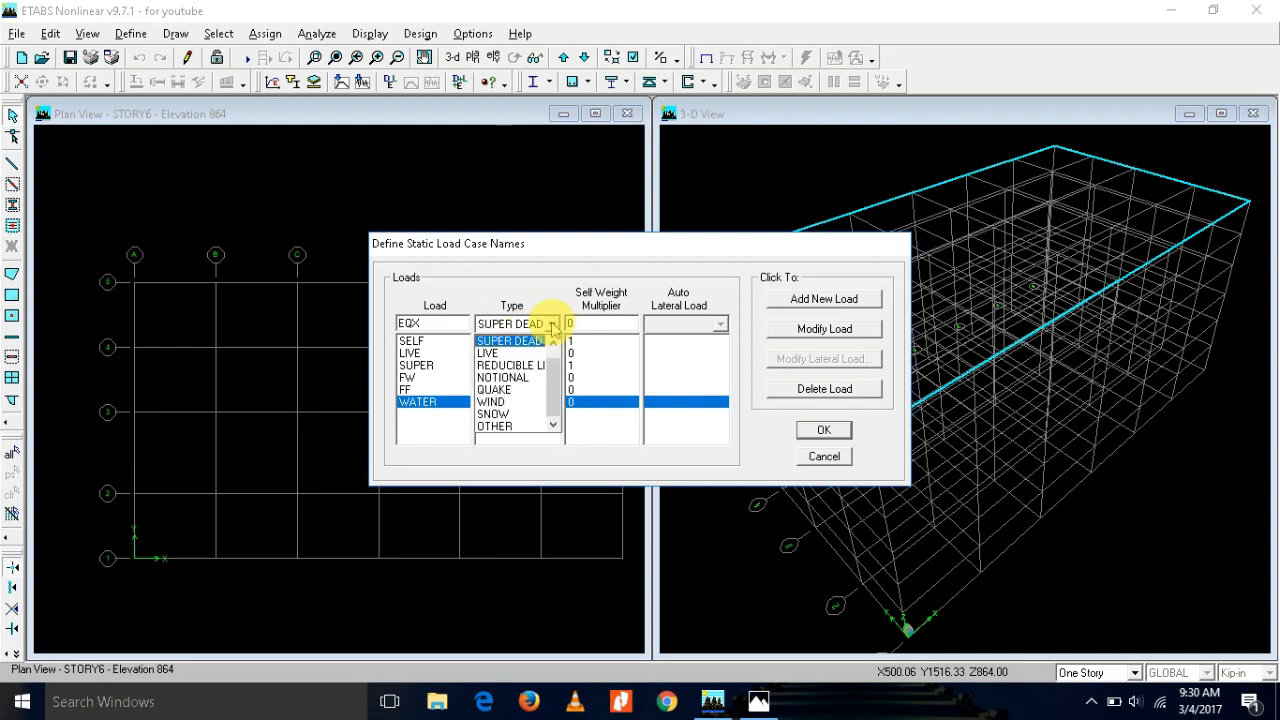
left_click(497, 389)
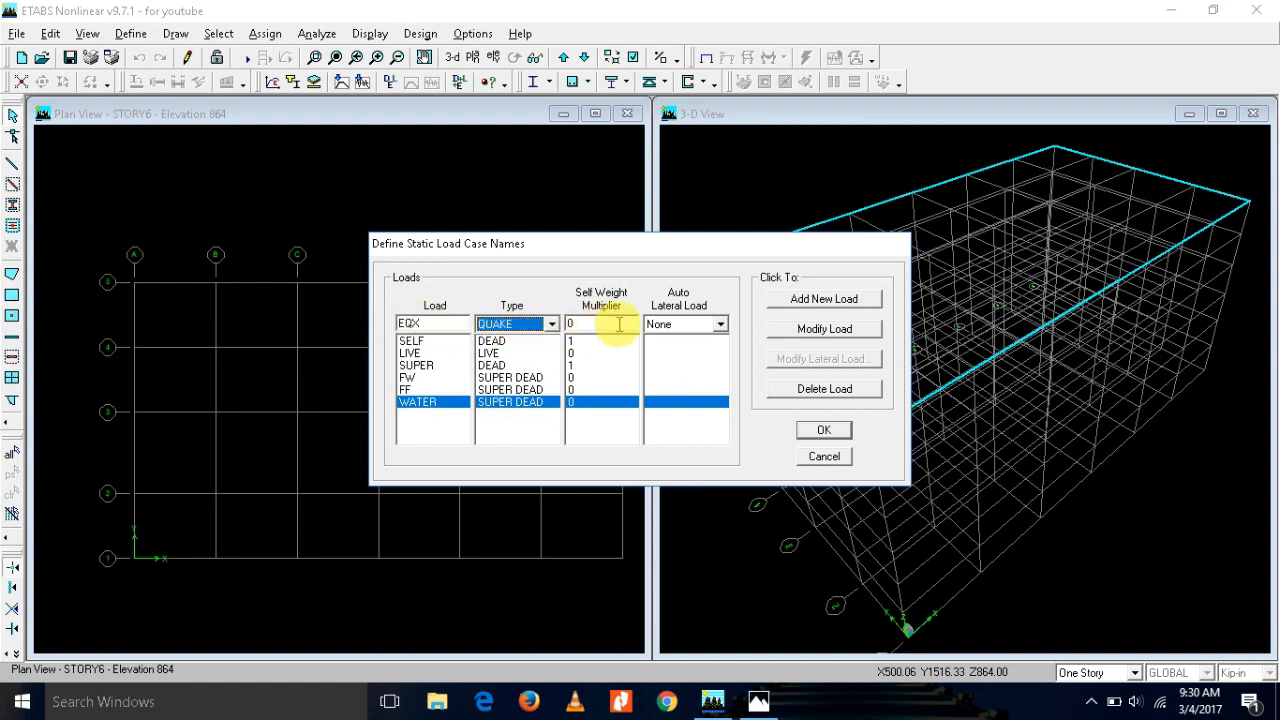
left_click(719, 324)
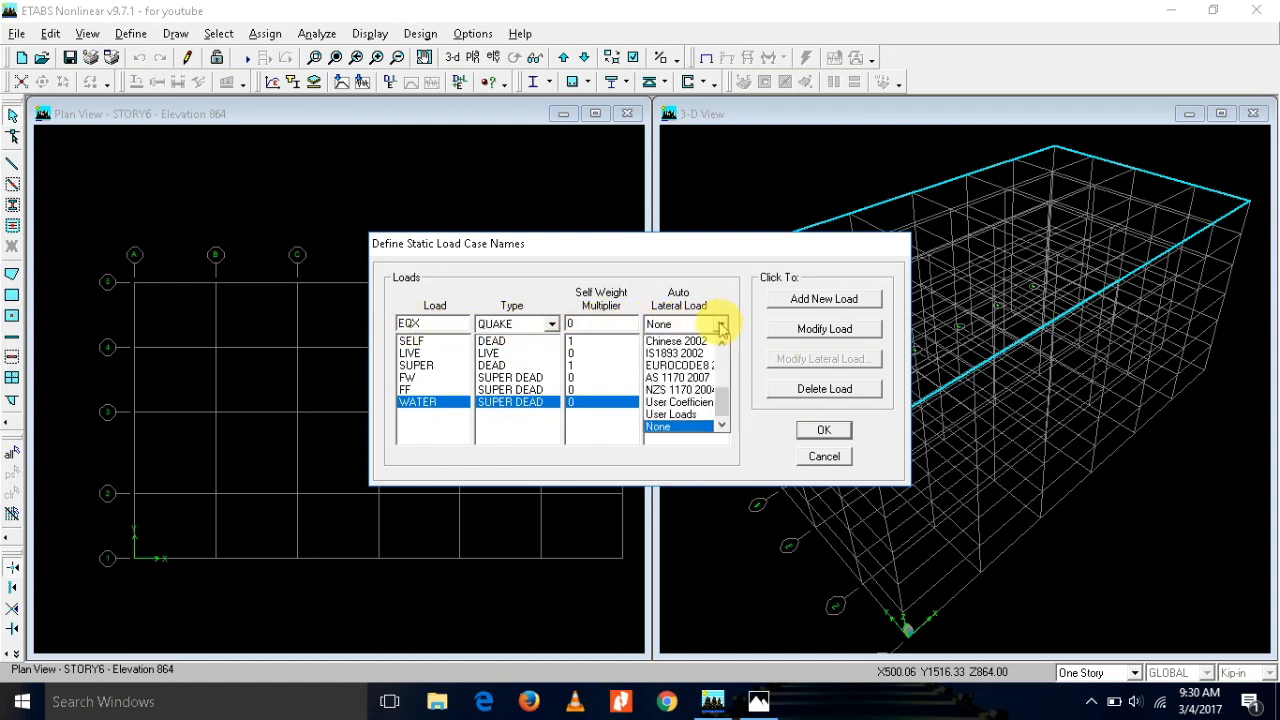
key("u")
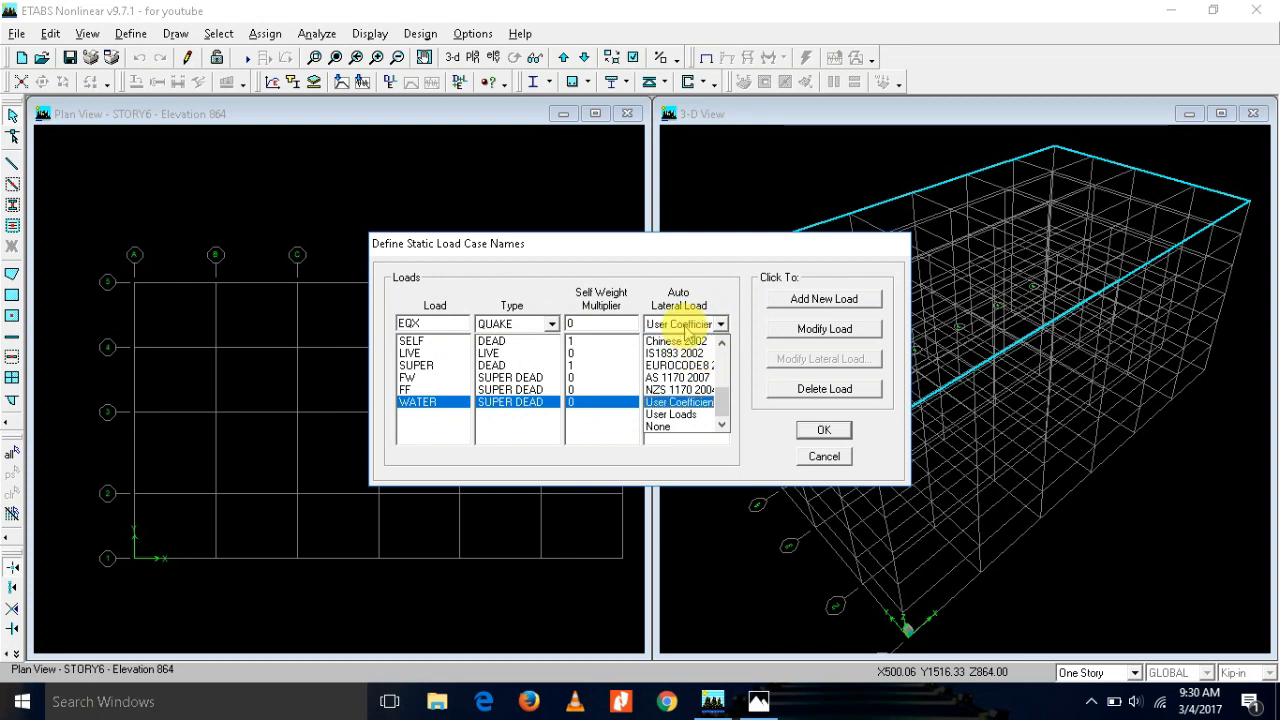
key("u")
key("u")
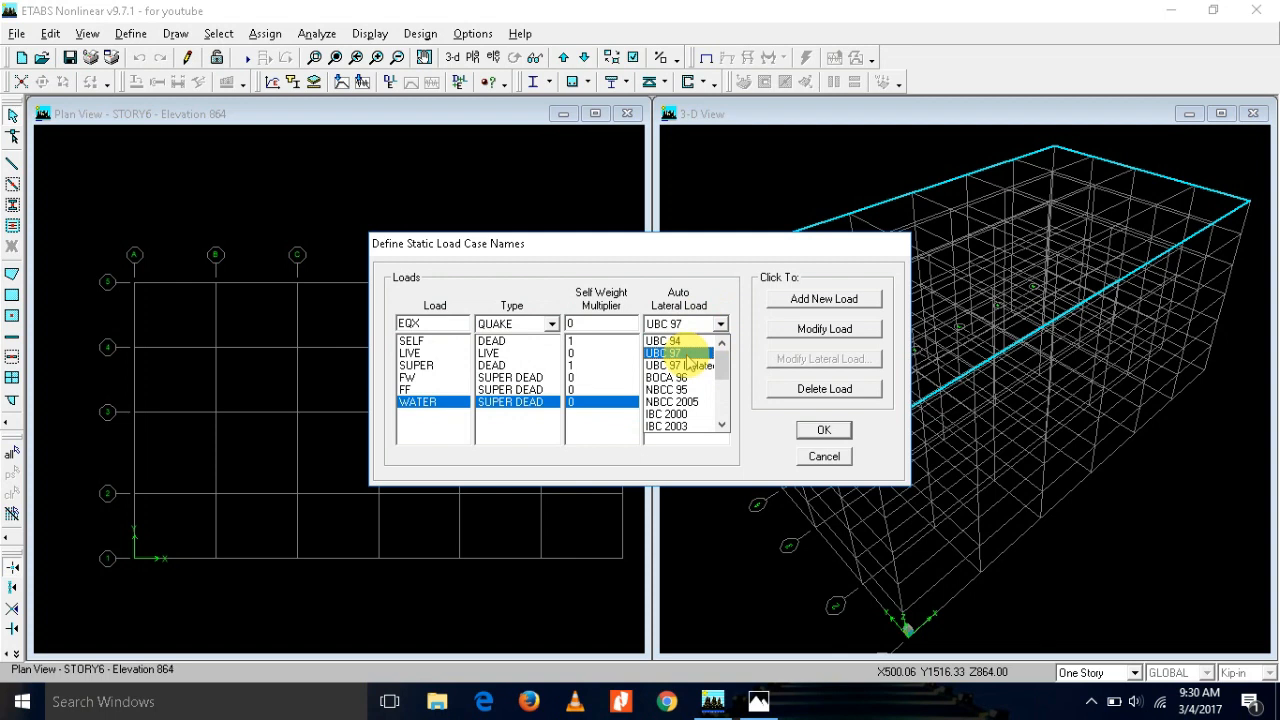
left_click(687, 352)
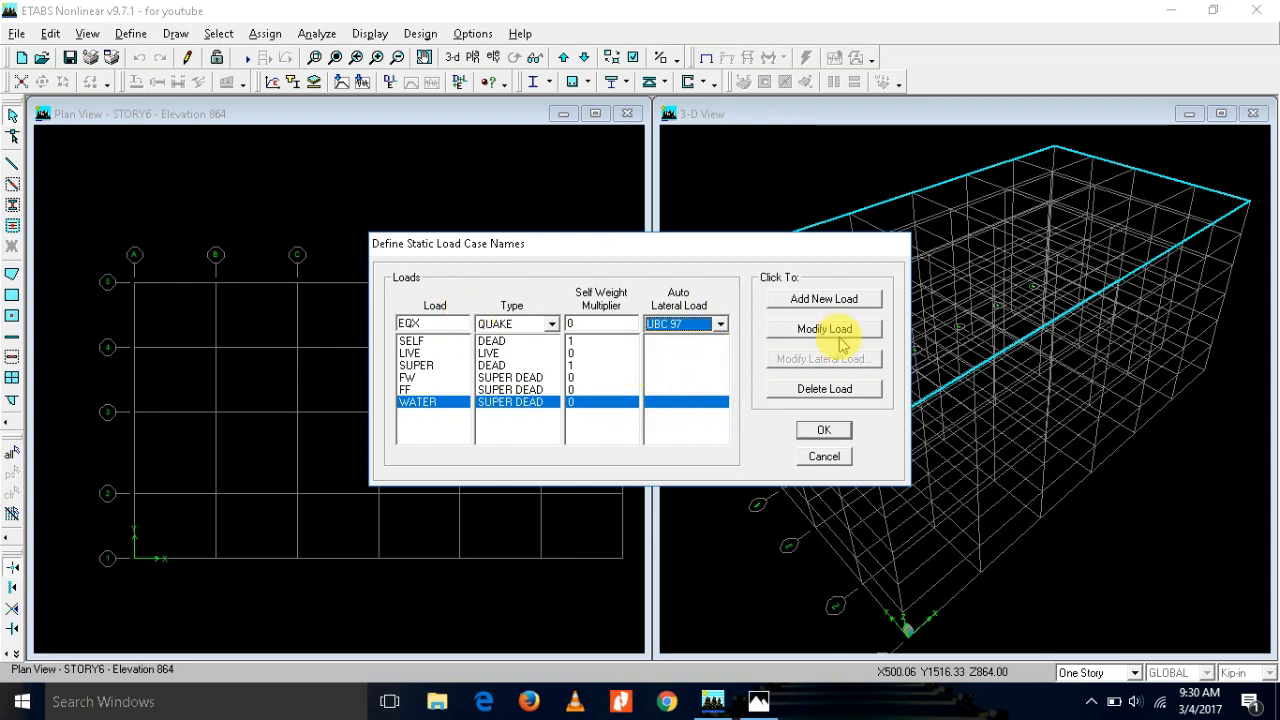
left_click(803, 300)
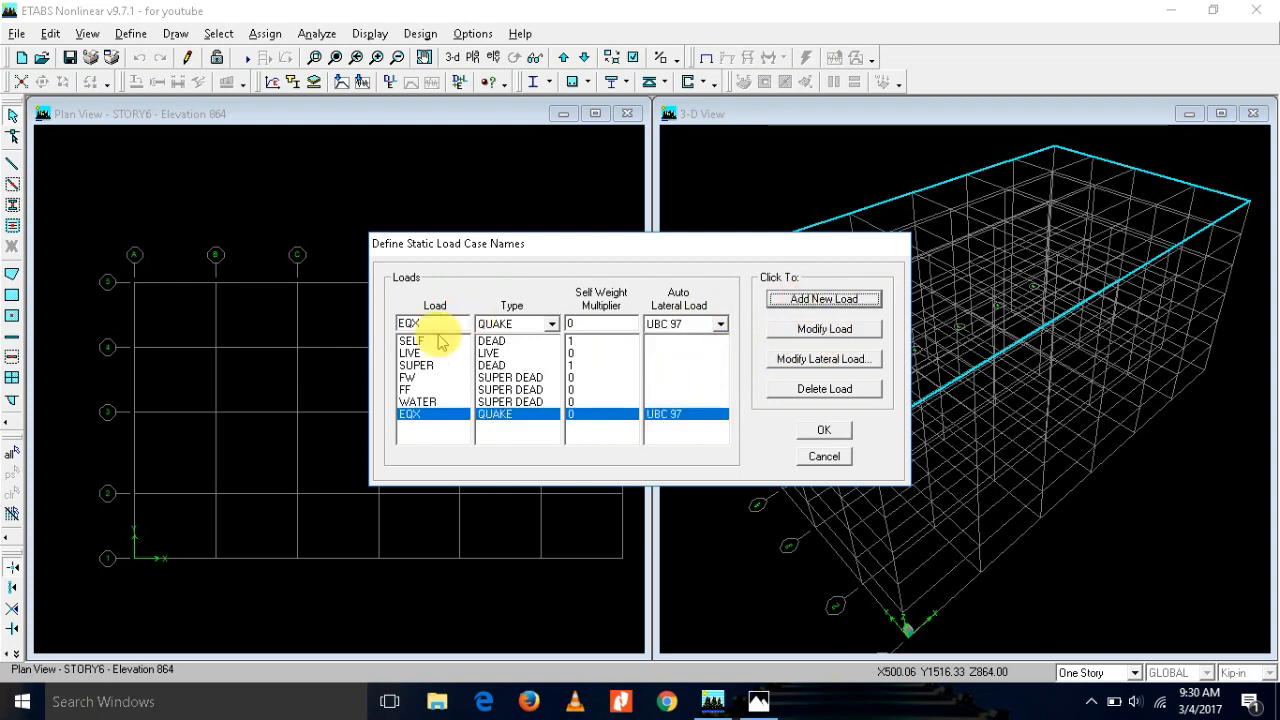
Step: Set the UBC 97 seismic loading of EQX to soil profile type SD, seismic zone factor 0.20 and Ct 0.03 ft
double_click(438, 324)
left_click(439, 324)
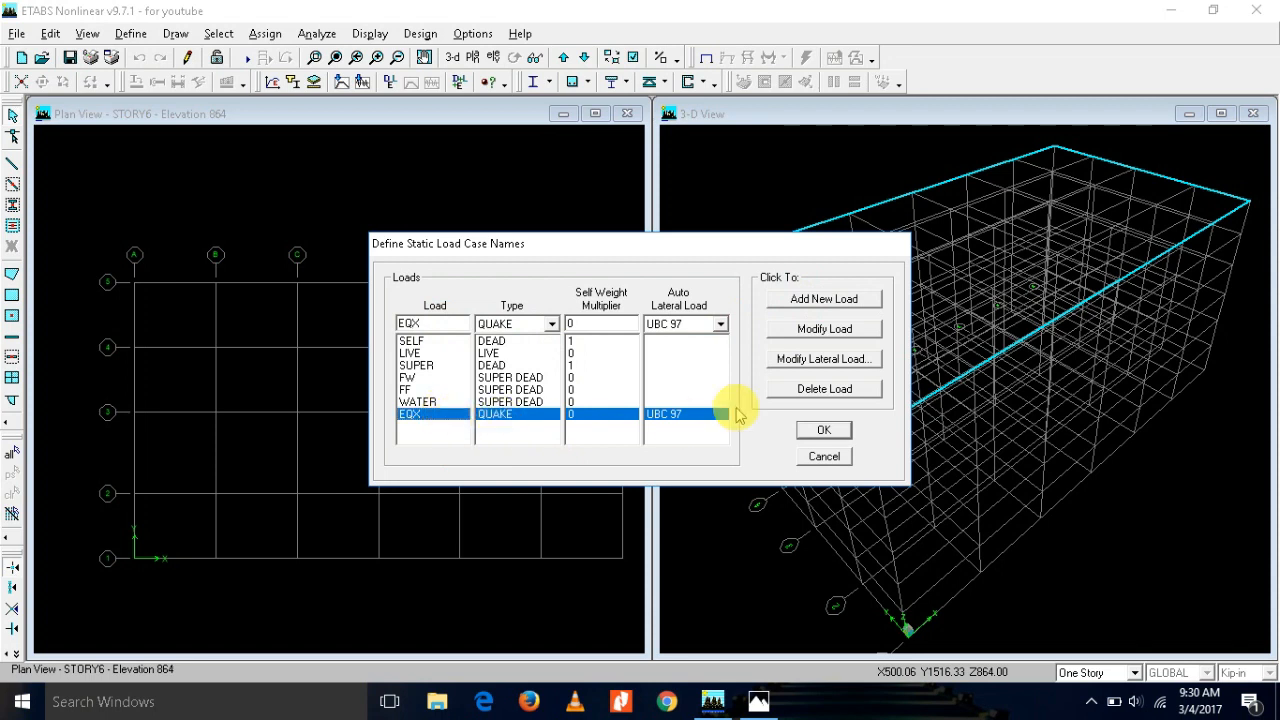
left_click(793, 362)
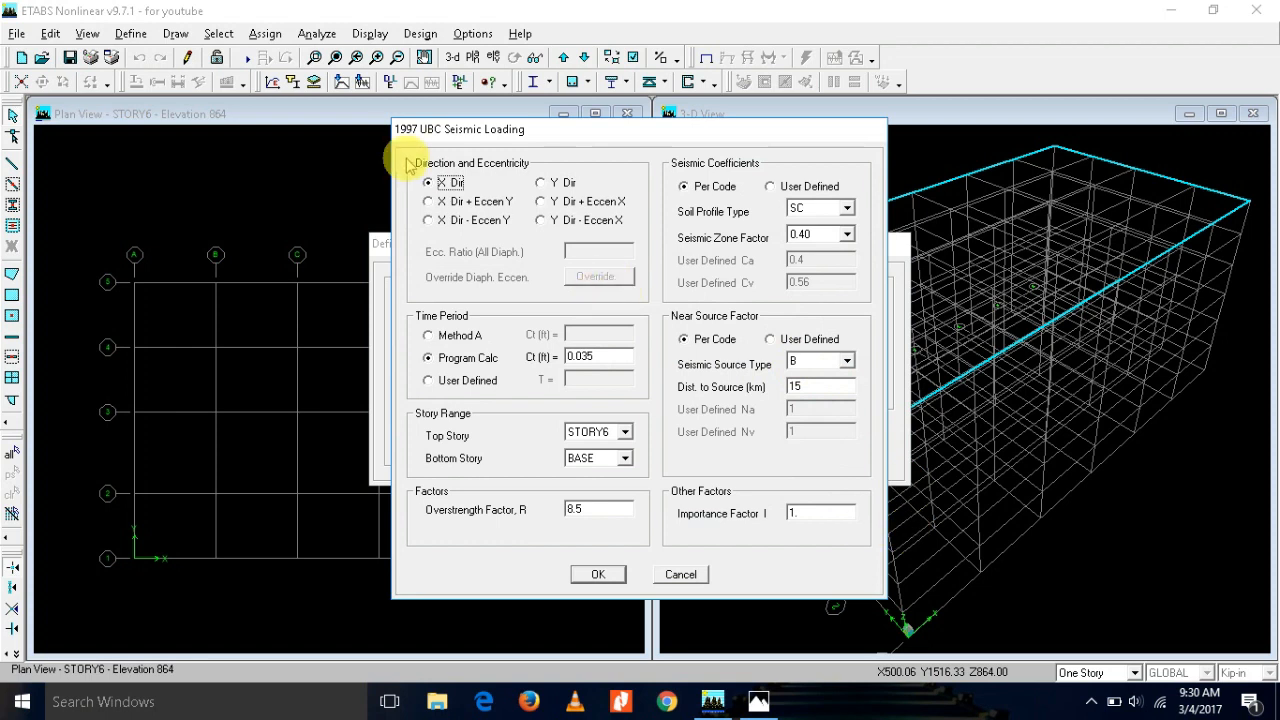
left_click_drag(468, 126, 718, 124)
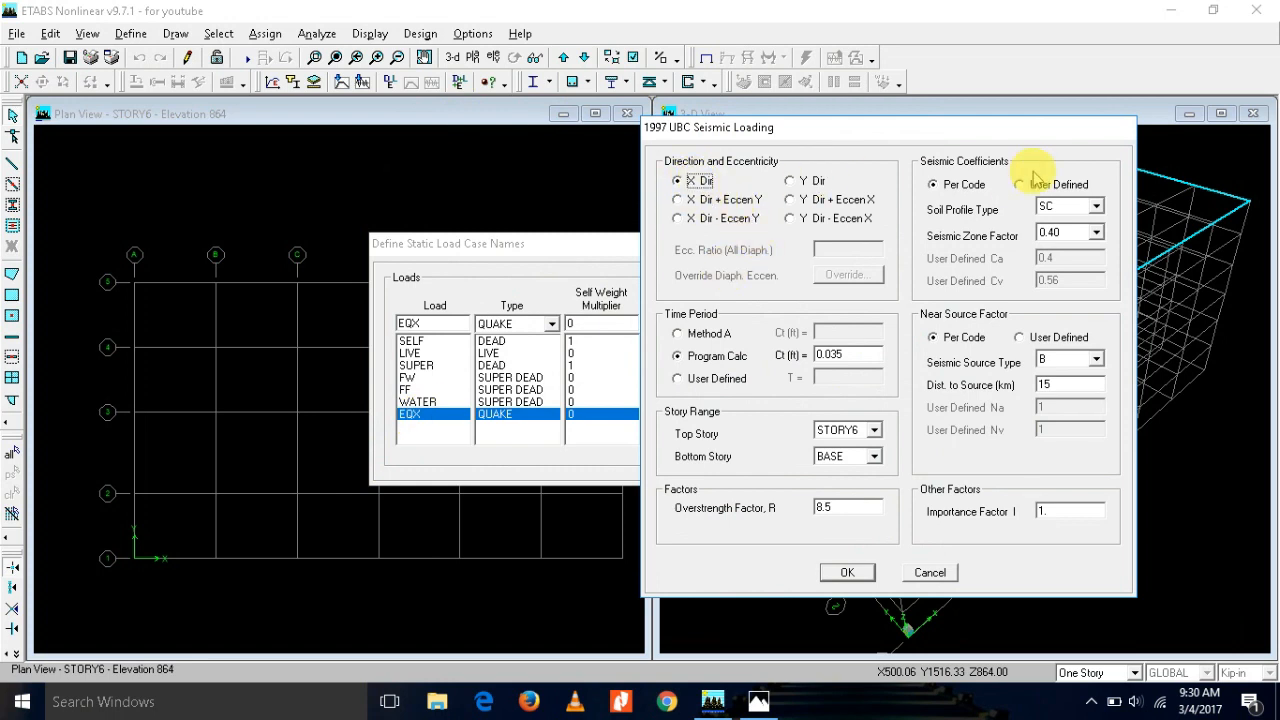
left_click(1095, 206)
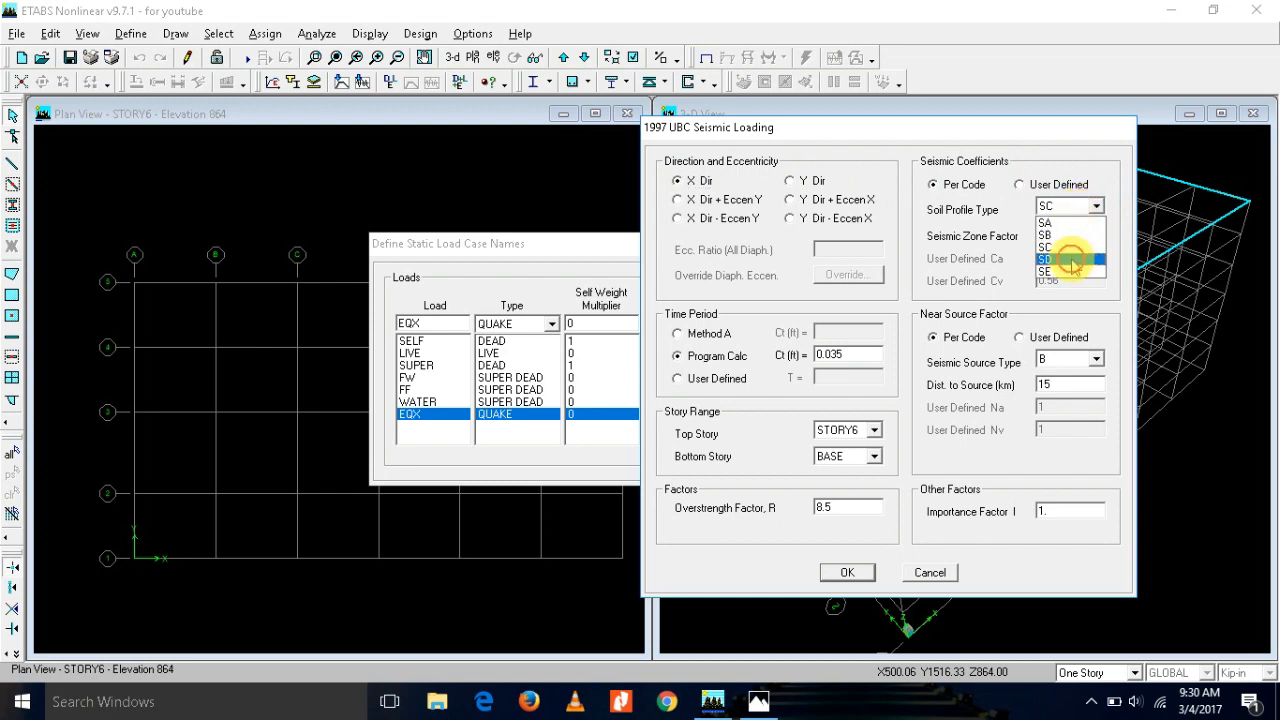
left_click(1072, 260)
left_click(1085, 236)
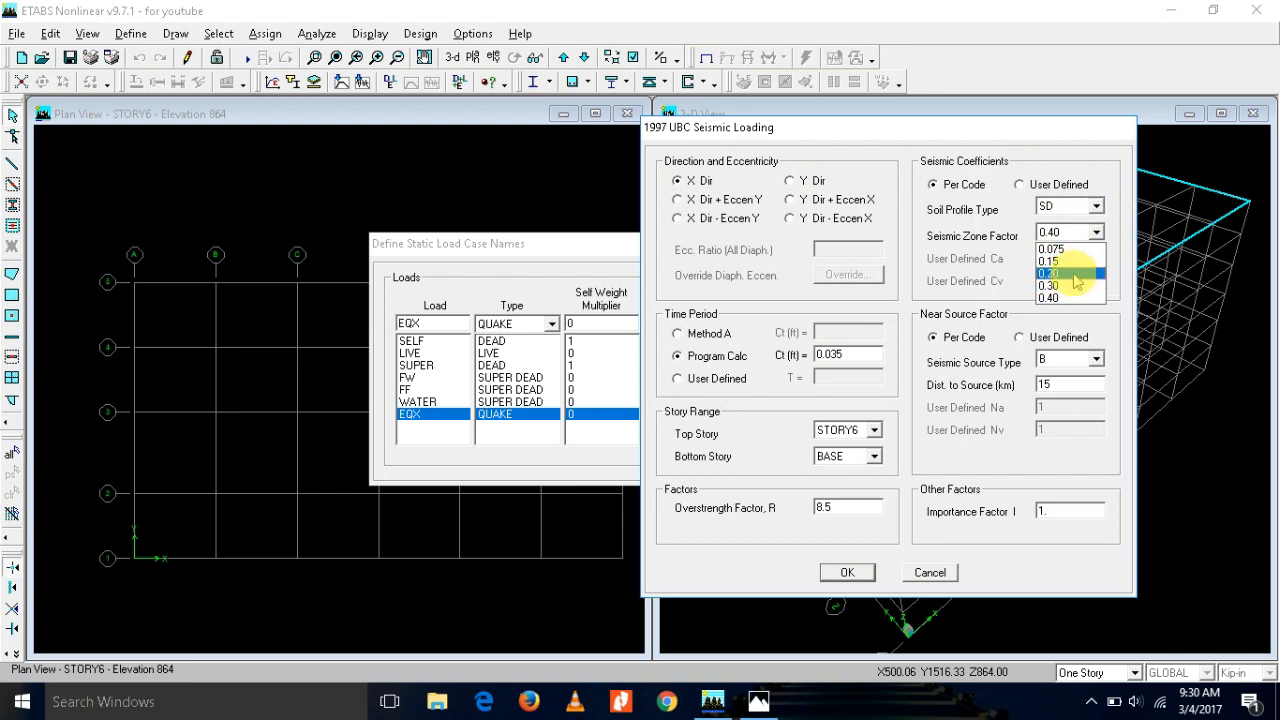
left_click(1074, 274)
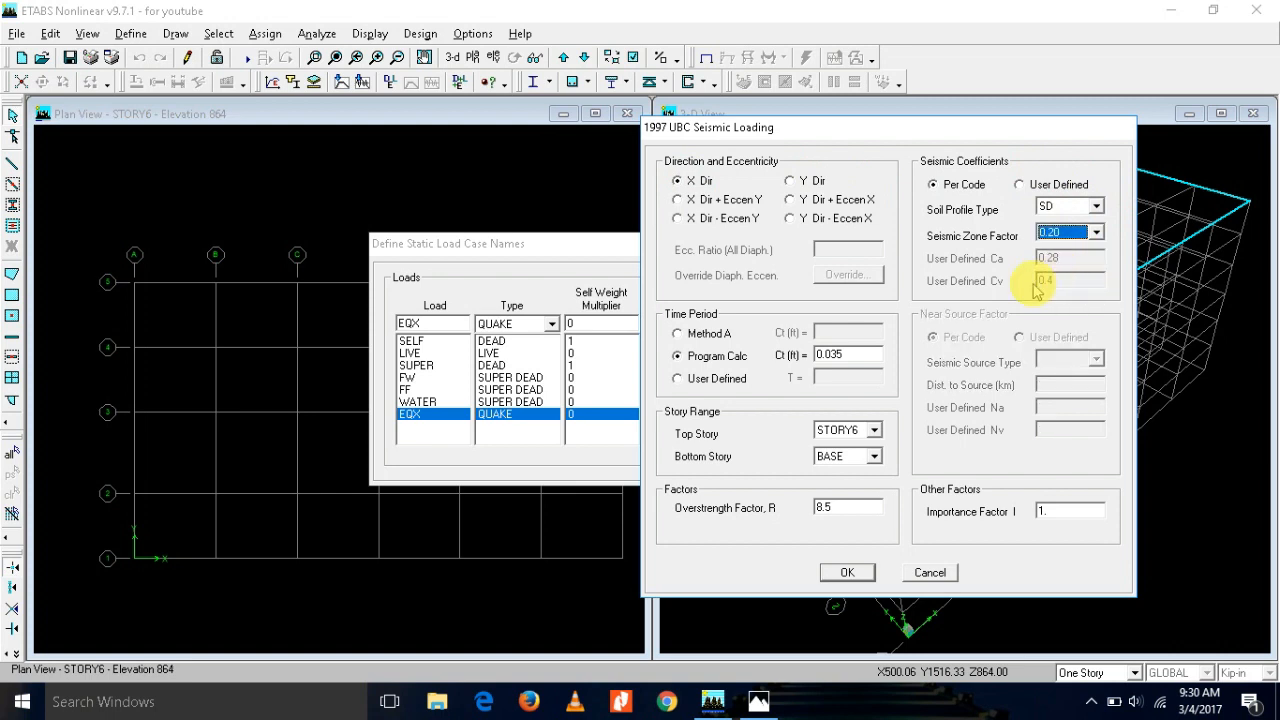
double_click(855, 357)
left_click(855, 356)
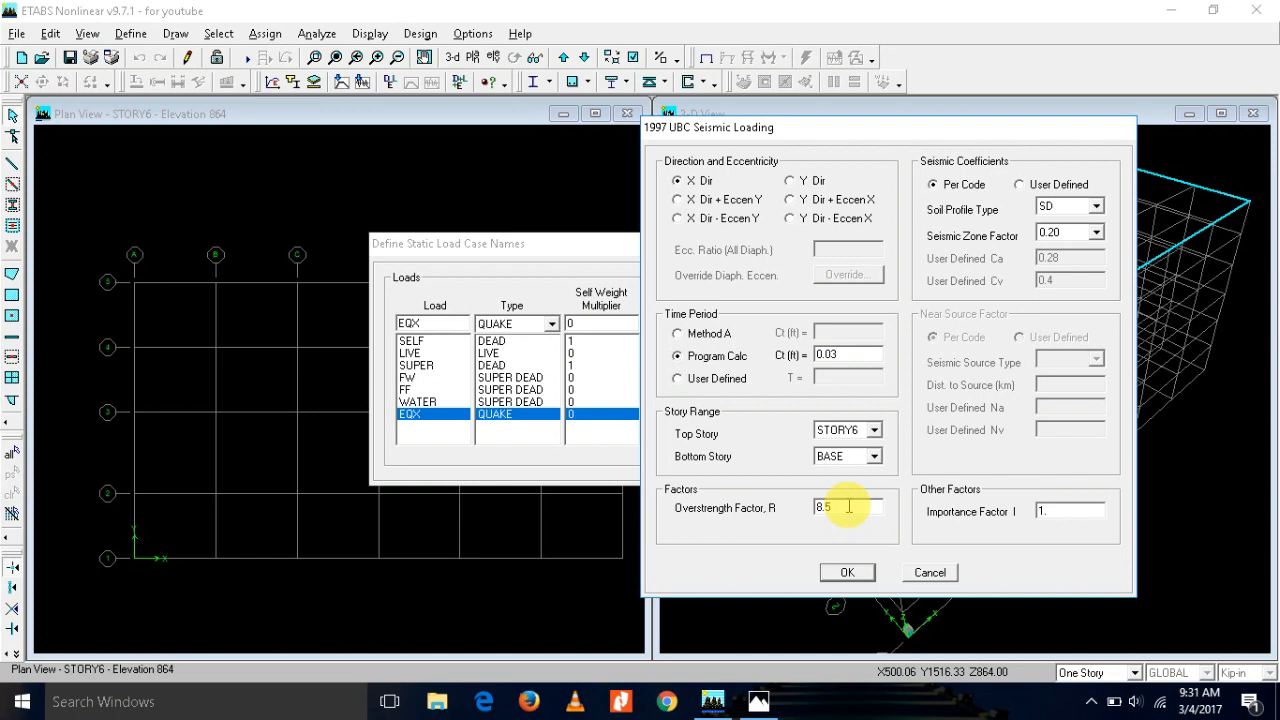
left_click(853, 568)
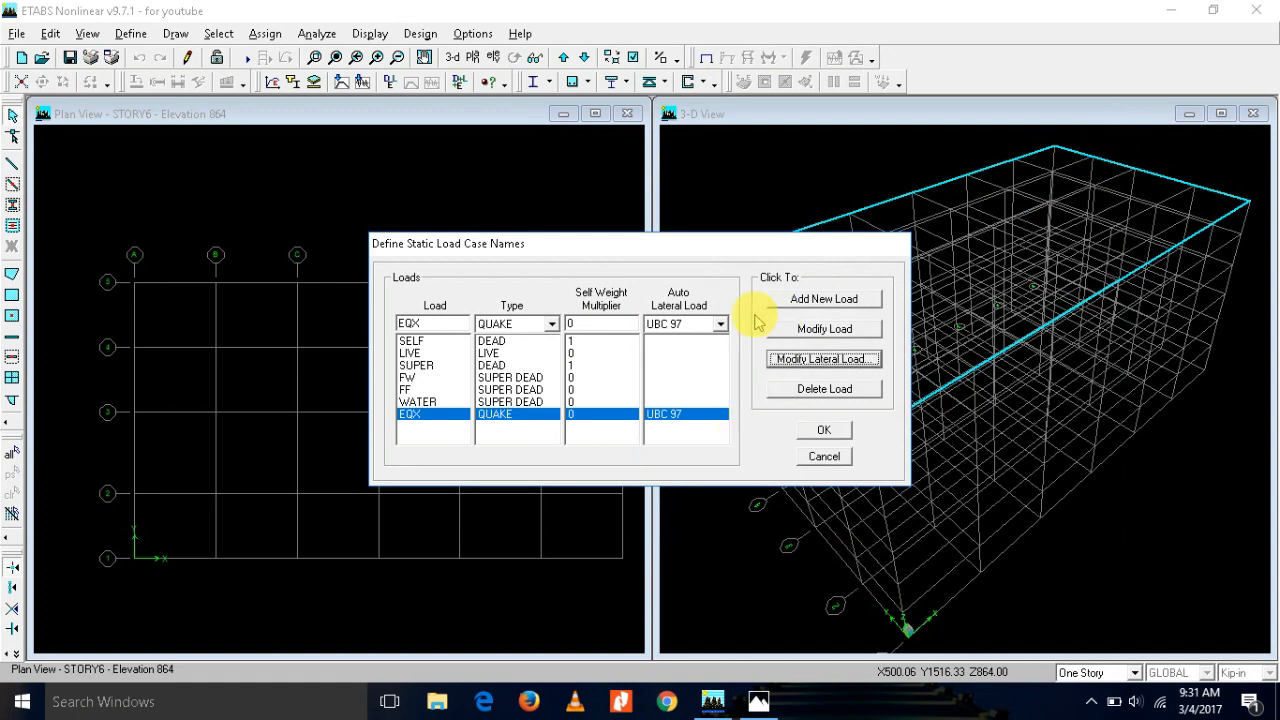
Step: Add a static load case named EQY with type QUAKE, self weight multiplier 0 and UBC 97 as the auto lateral load
left_click(430, 323)
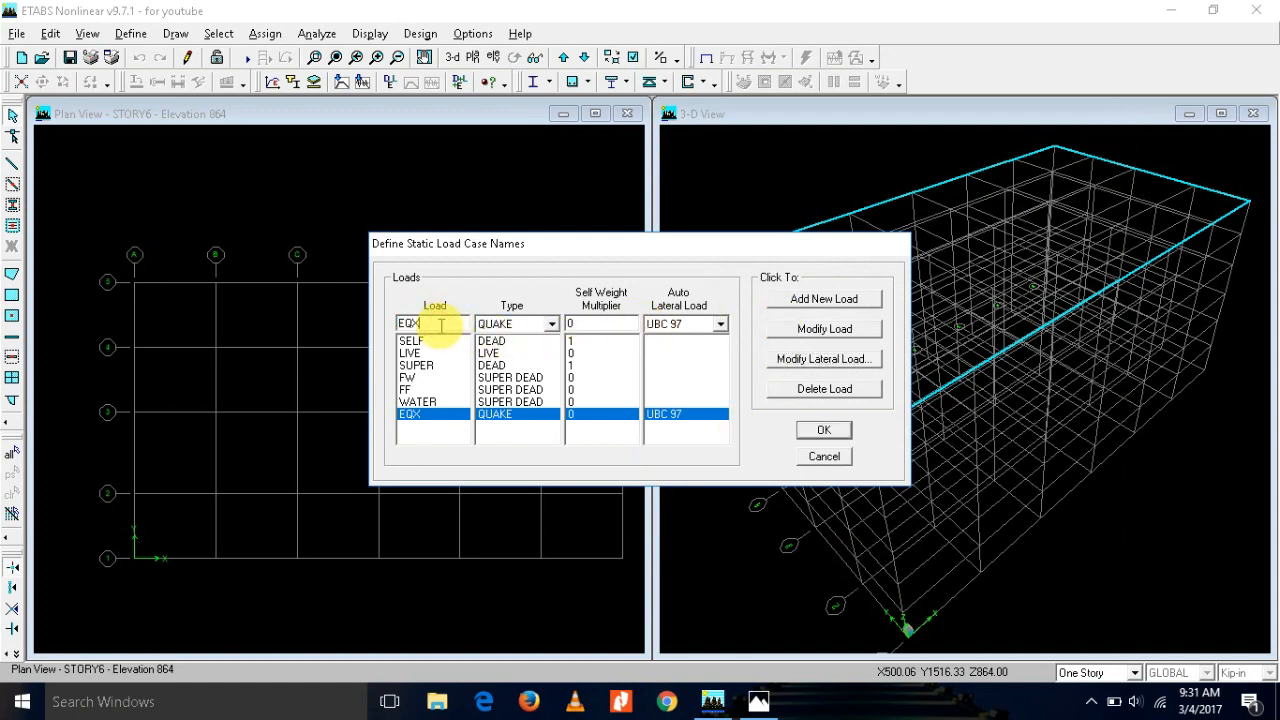
type("Y")
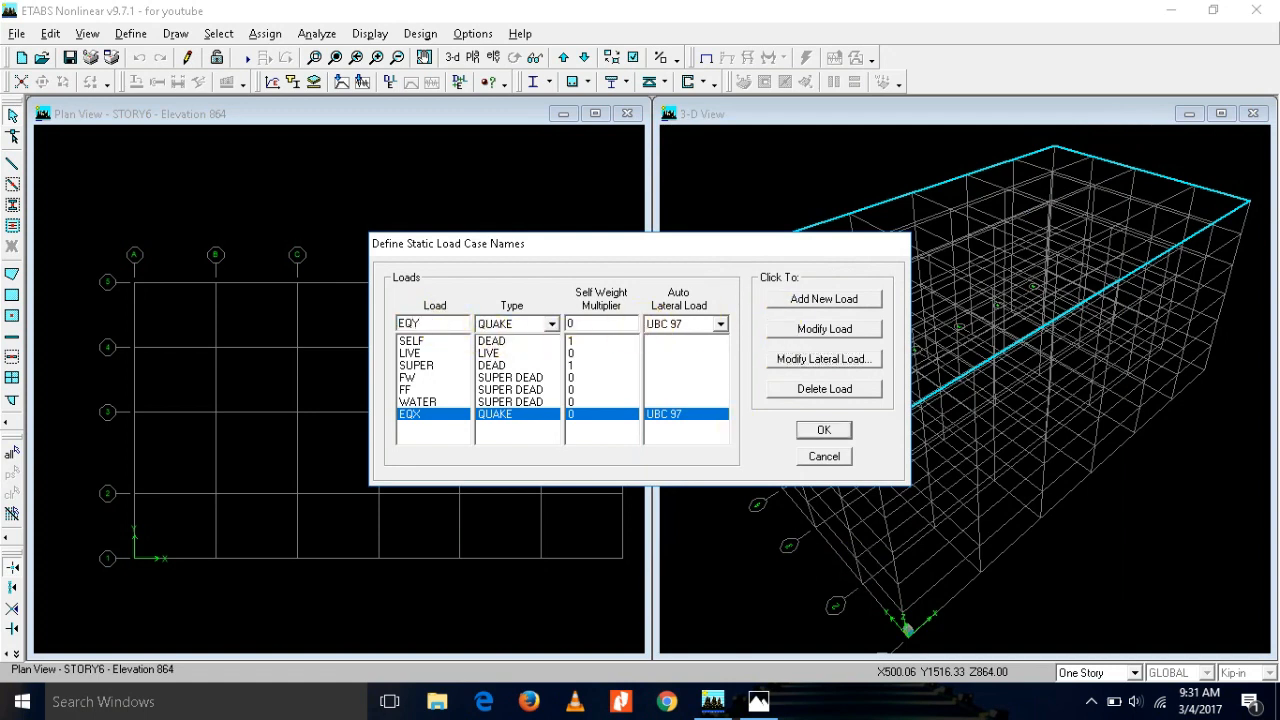
left_click(826, 300)
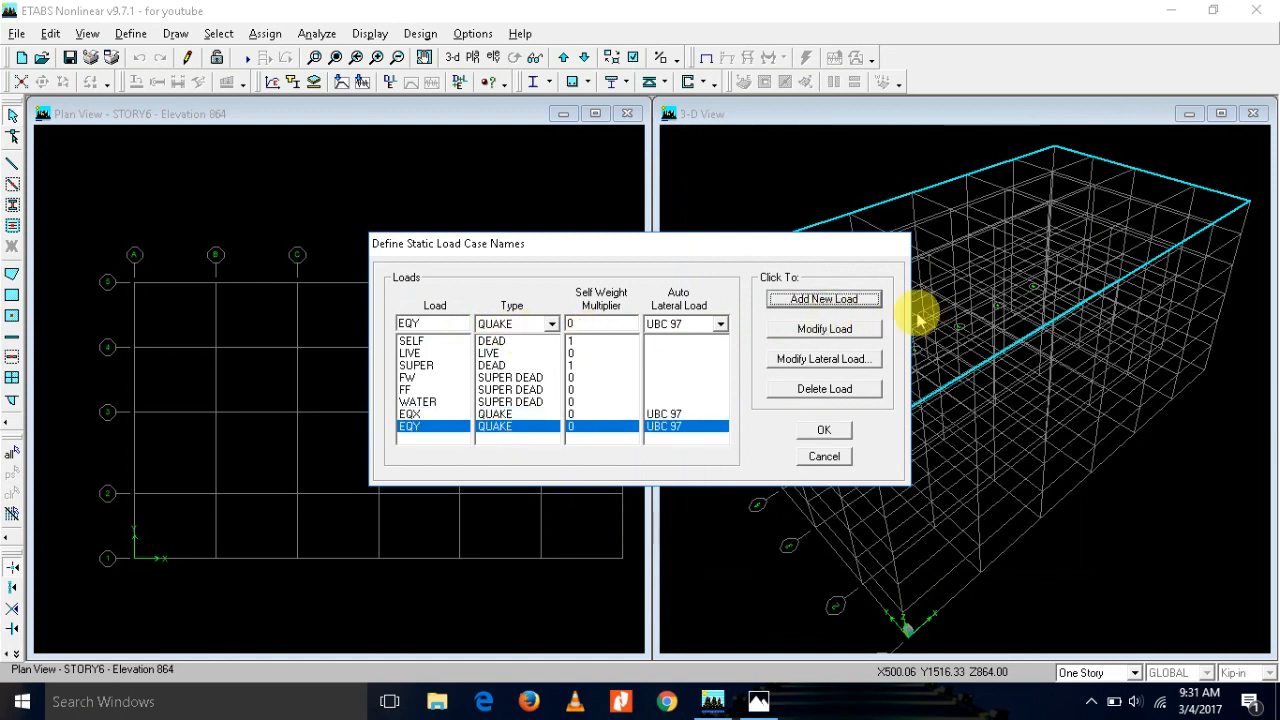
Step: Set the UBC 97 seismic loading direction of EQY to Y Dir and accept the static load case definitions
left_click(816, 358)
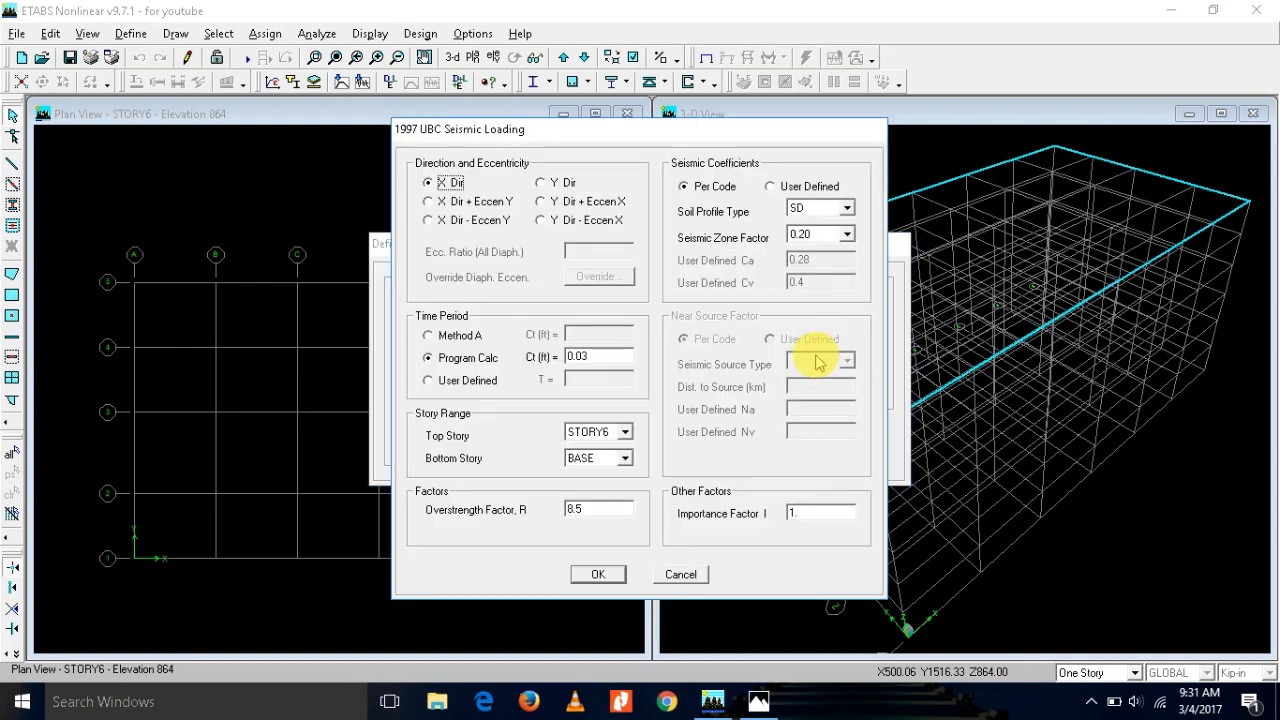
left_click(541, 183)
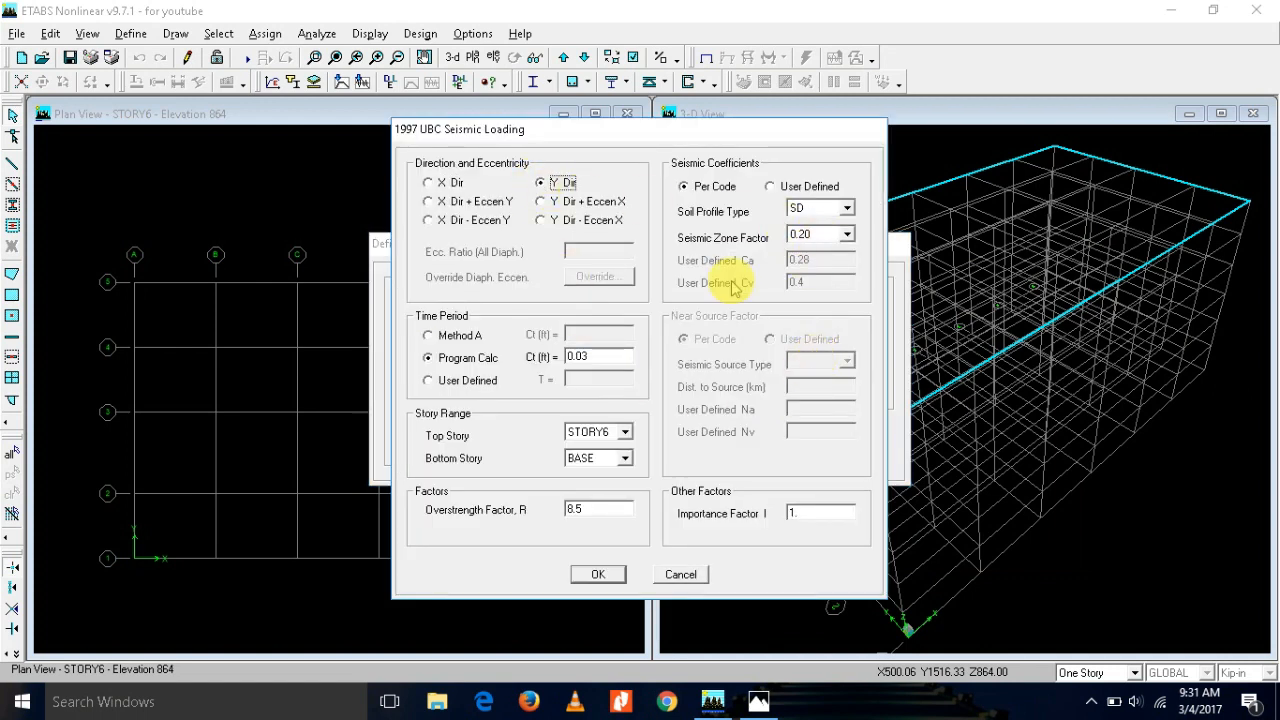
left_click(598, 575)
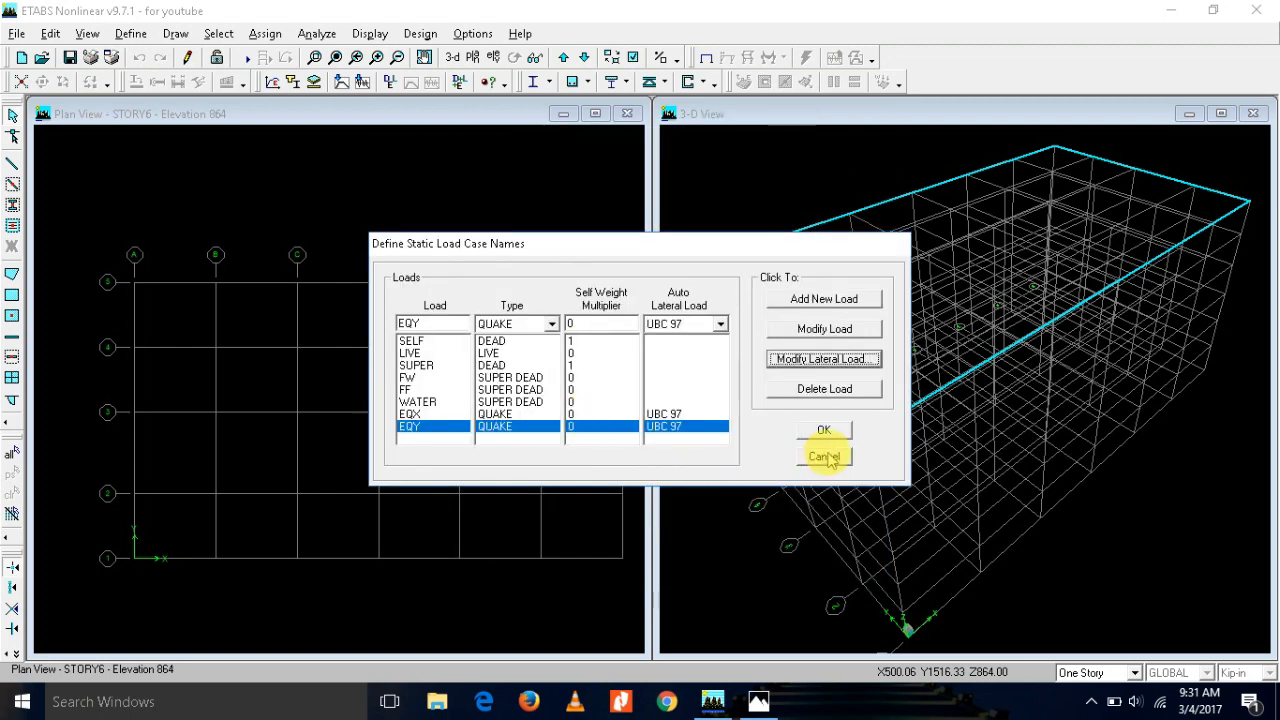
left_click(822, 428)
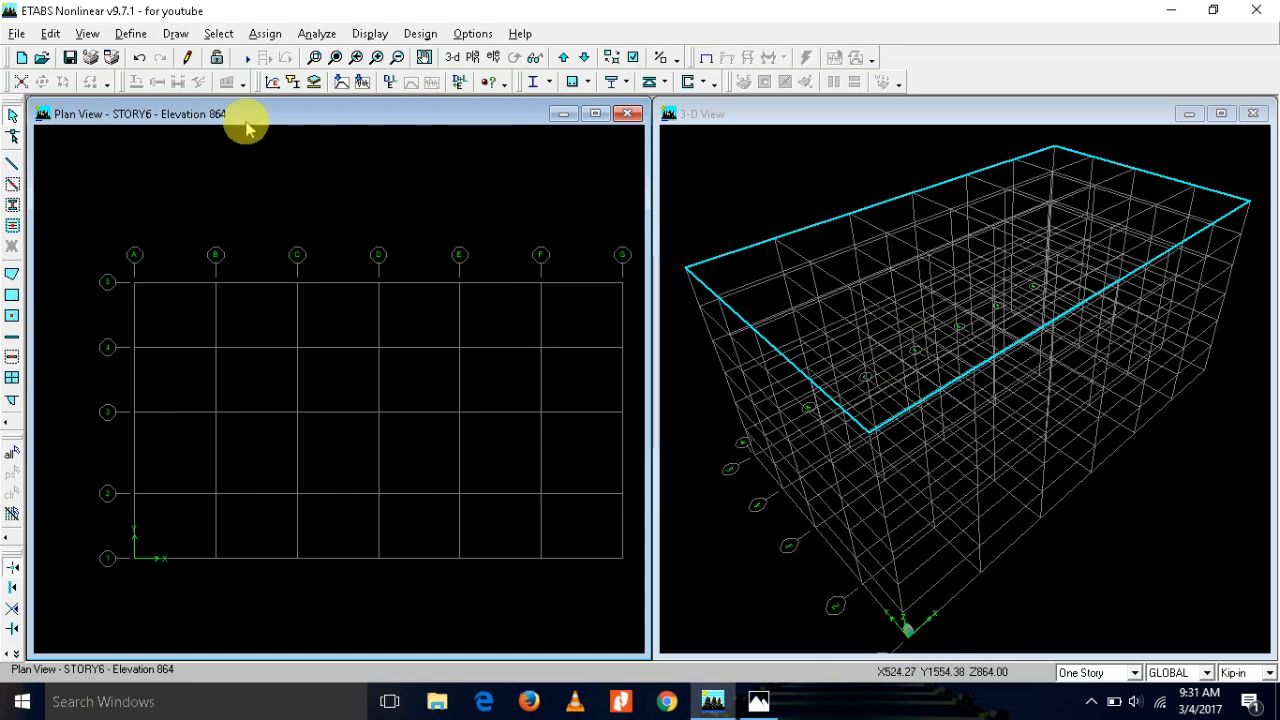
Step: Set the plan view's drawing and editing scope to All Stories
left_click(176, 35)
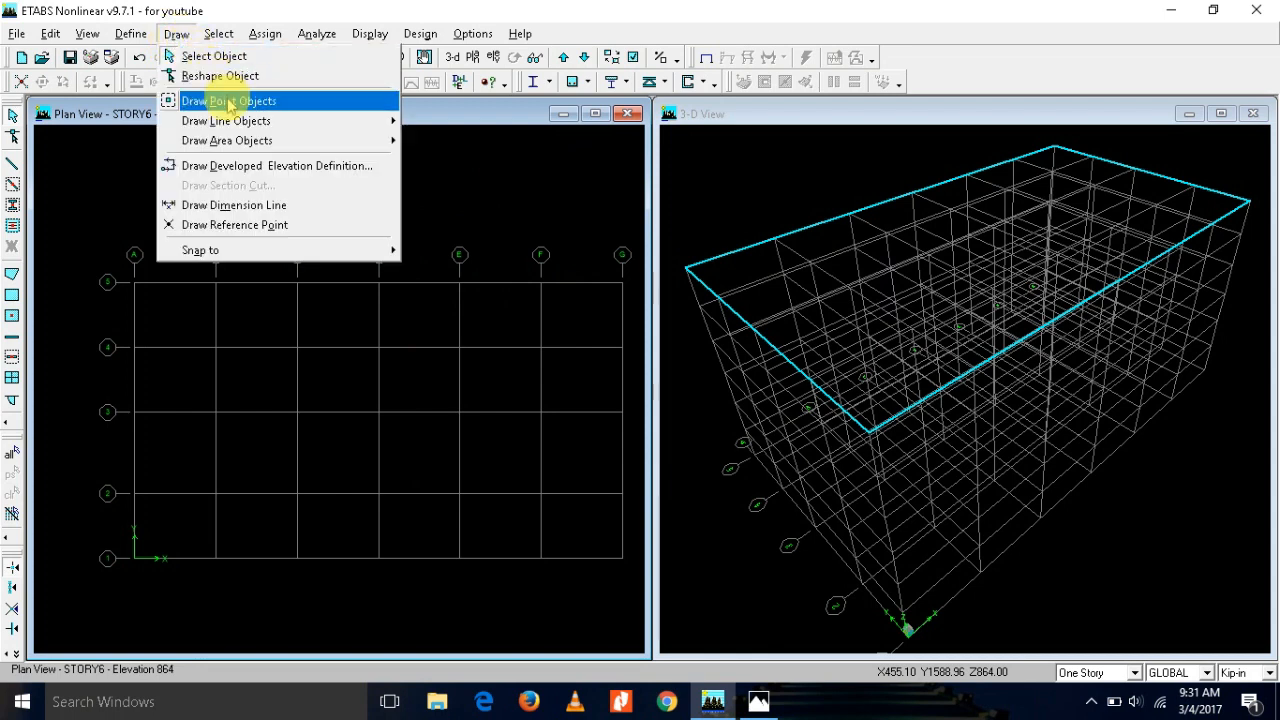
left_click(116, 158)
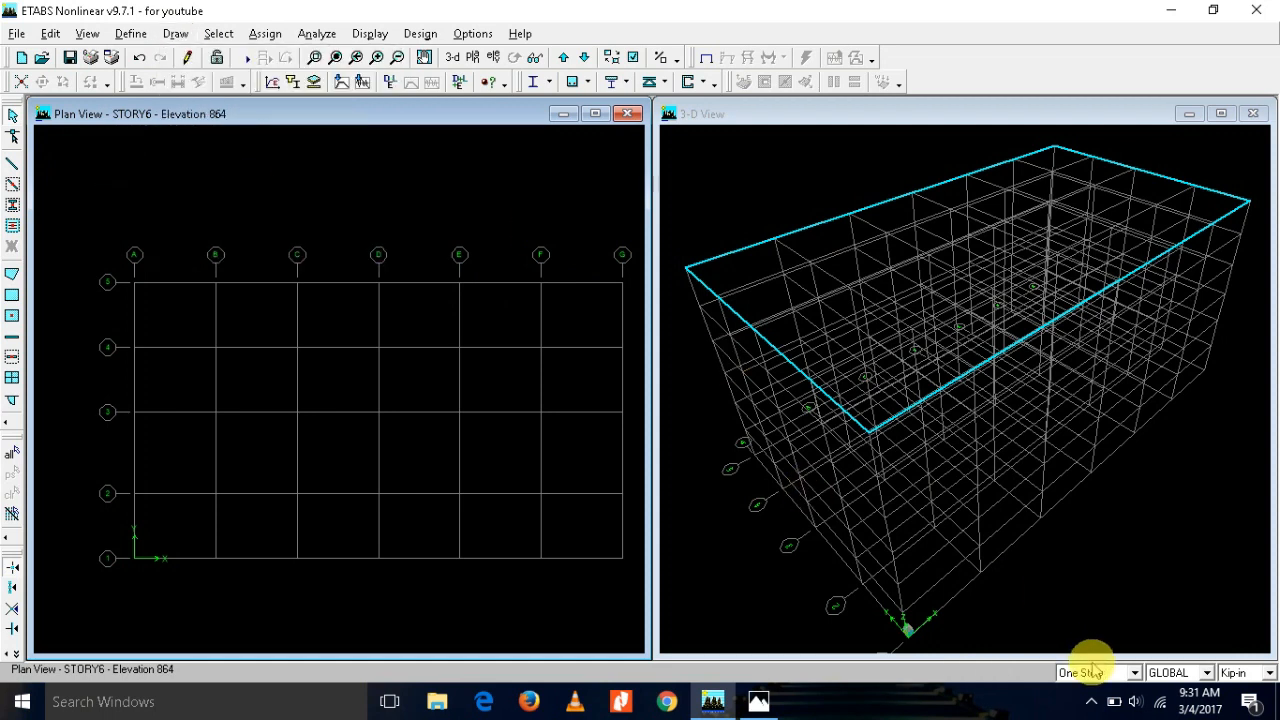
left_click(1134, 673)
left_click(1117, 645)
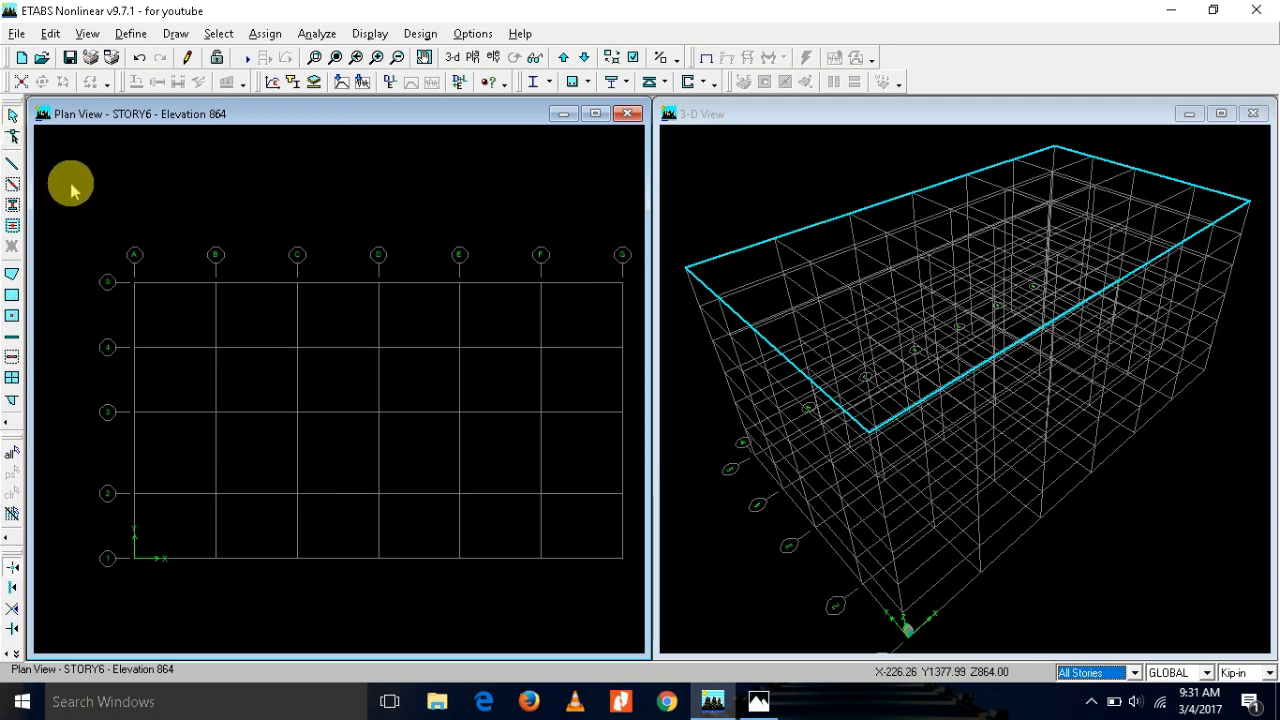
Step: Try a freehand frame line with the BEAM property outside the grid in the plan view, and undo it
left_click(12, 163)
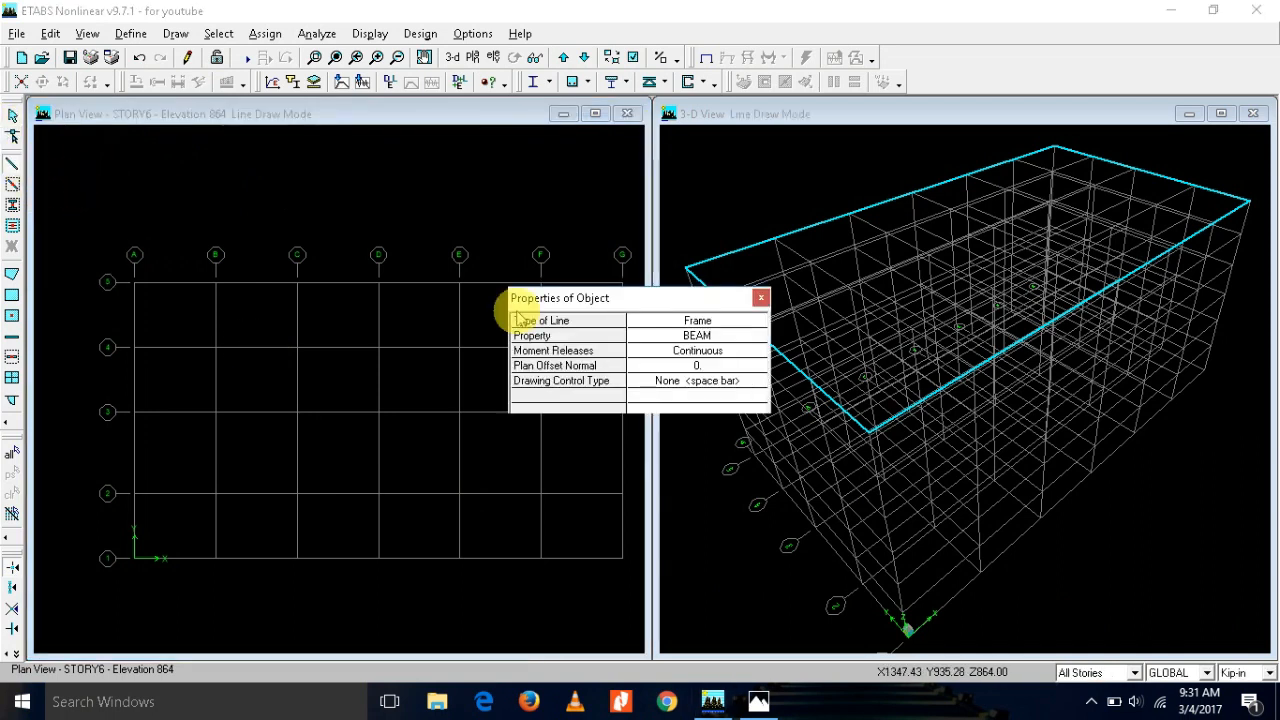
left_click_drag(675, 305, 842, 283)
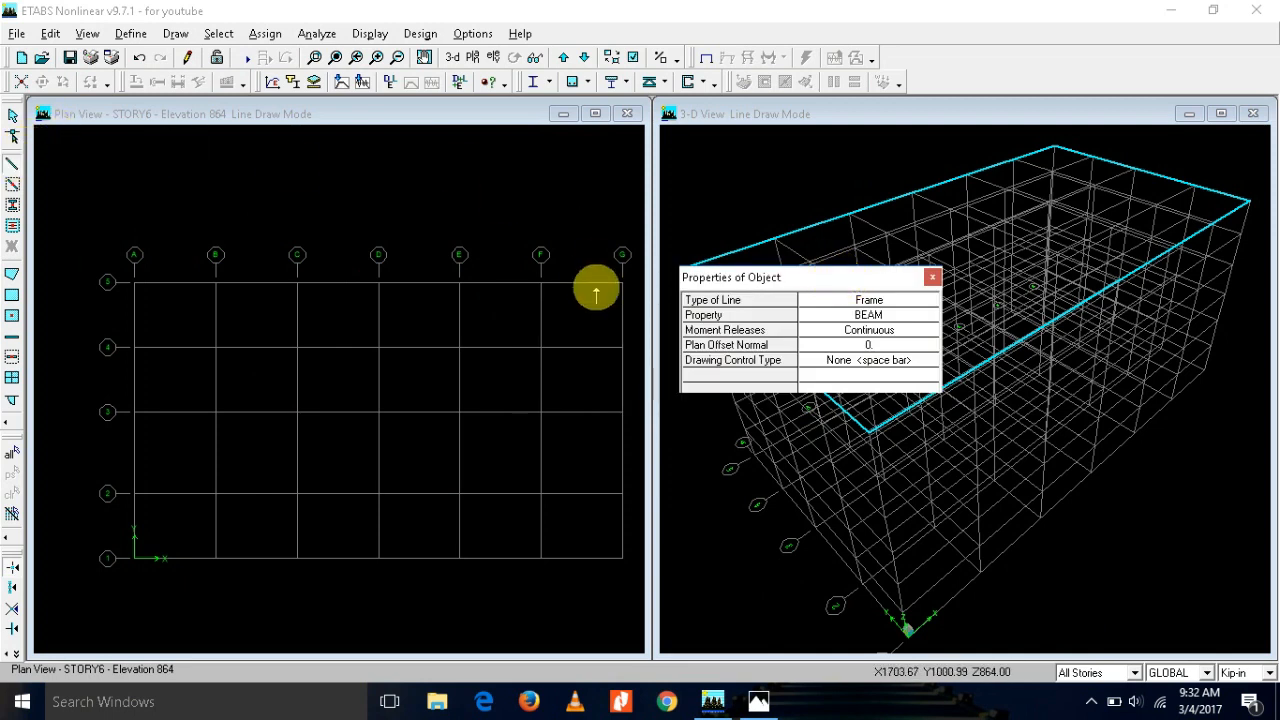
left_click(918, 318)
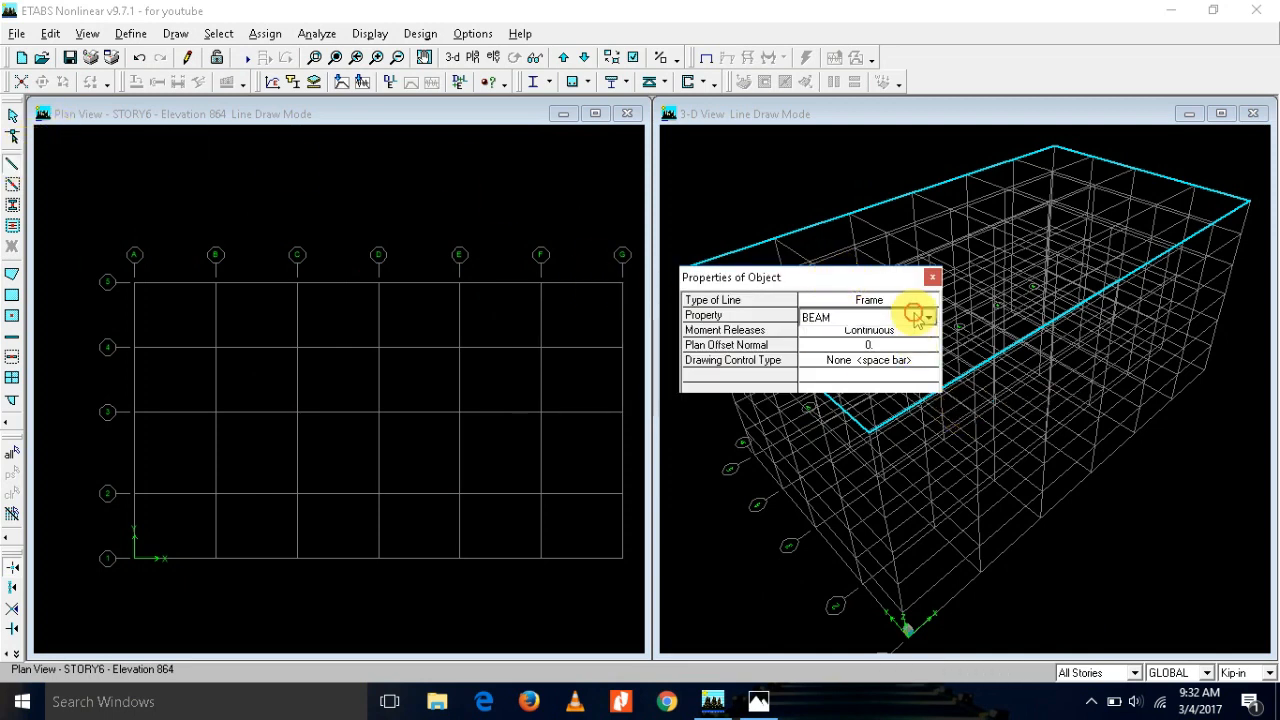
left_click(915, 318)
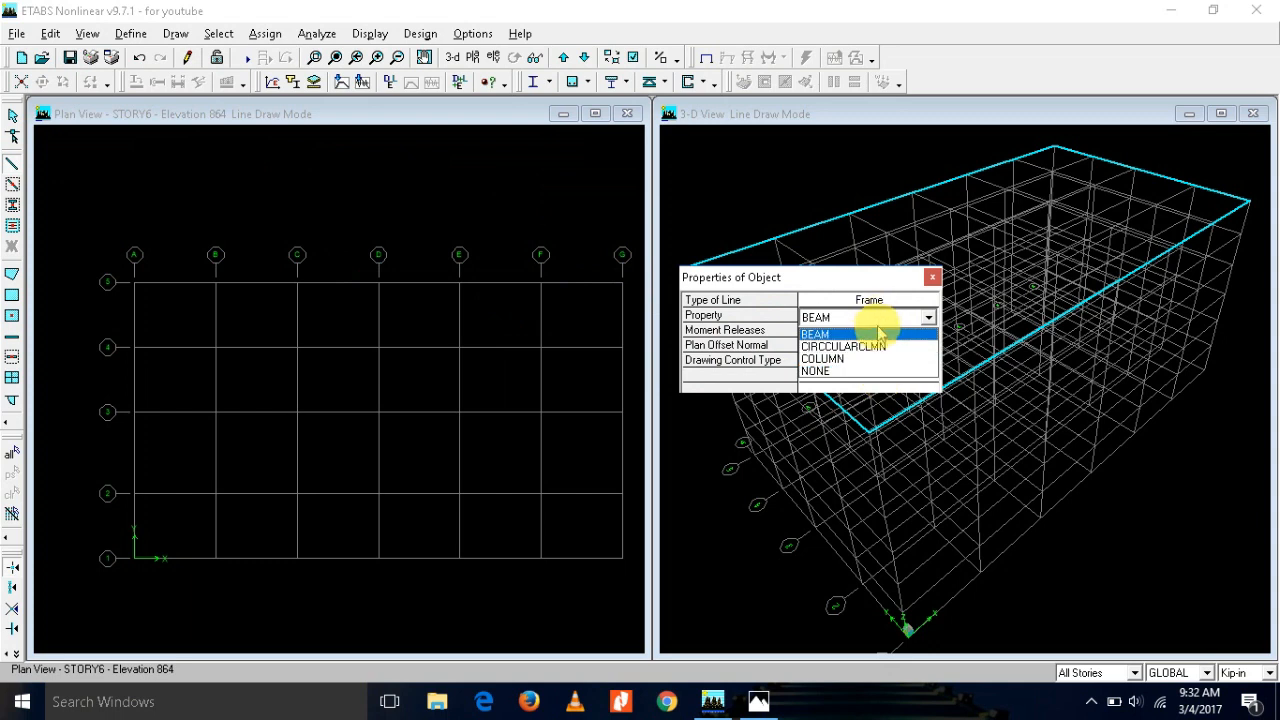
left_click(873, 334)
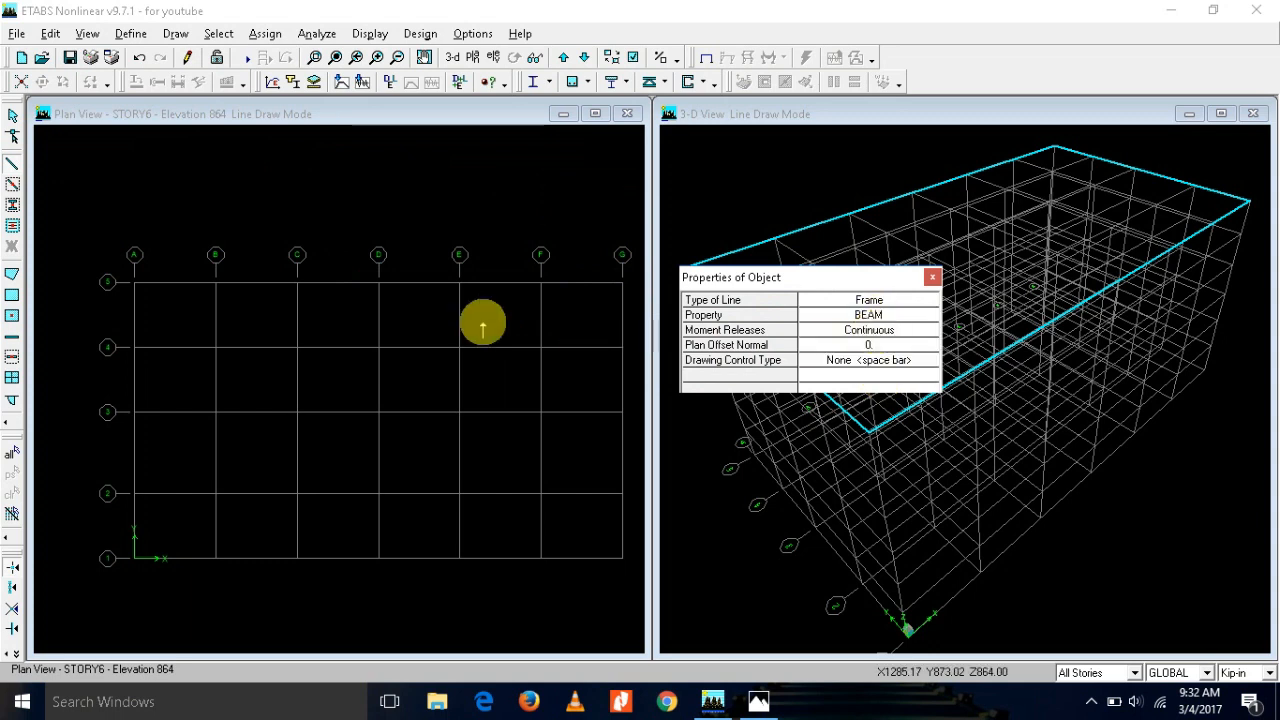
left_click(84, 237)
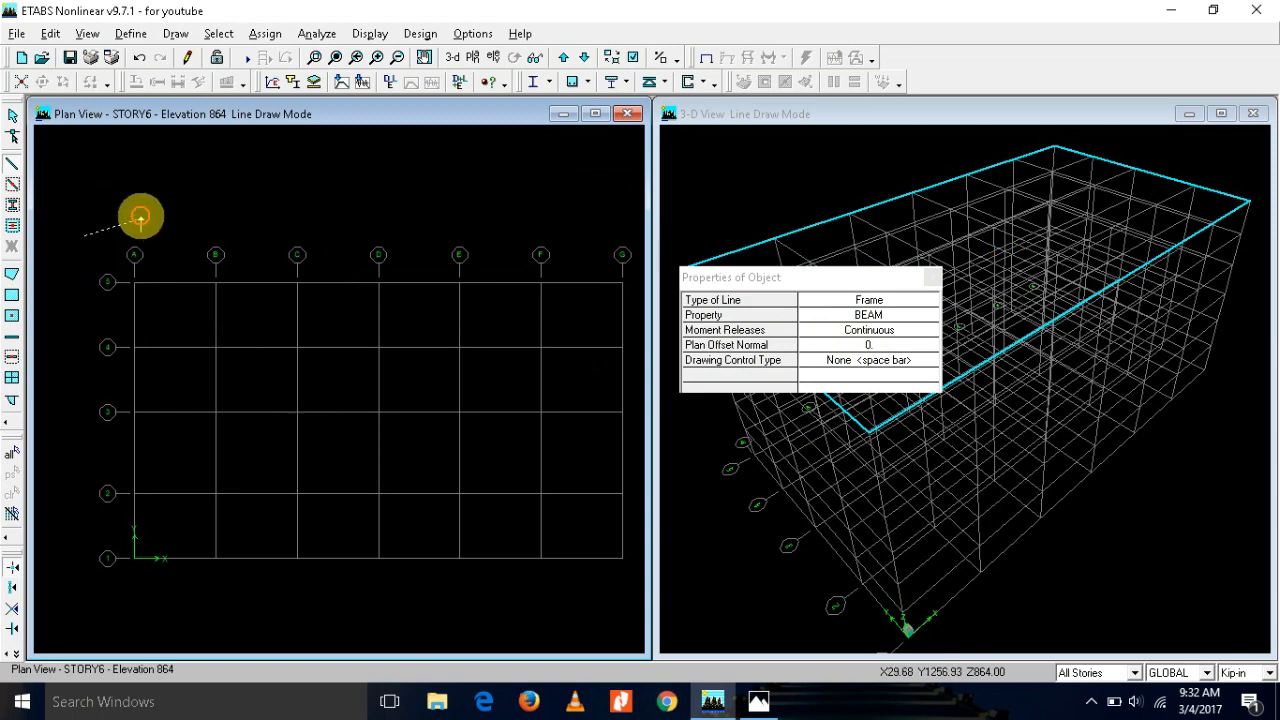
left_click(118, 198)
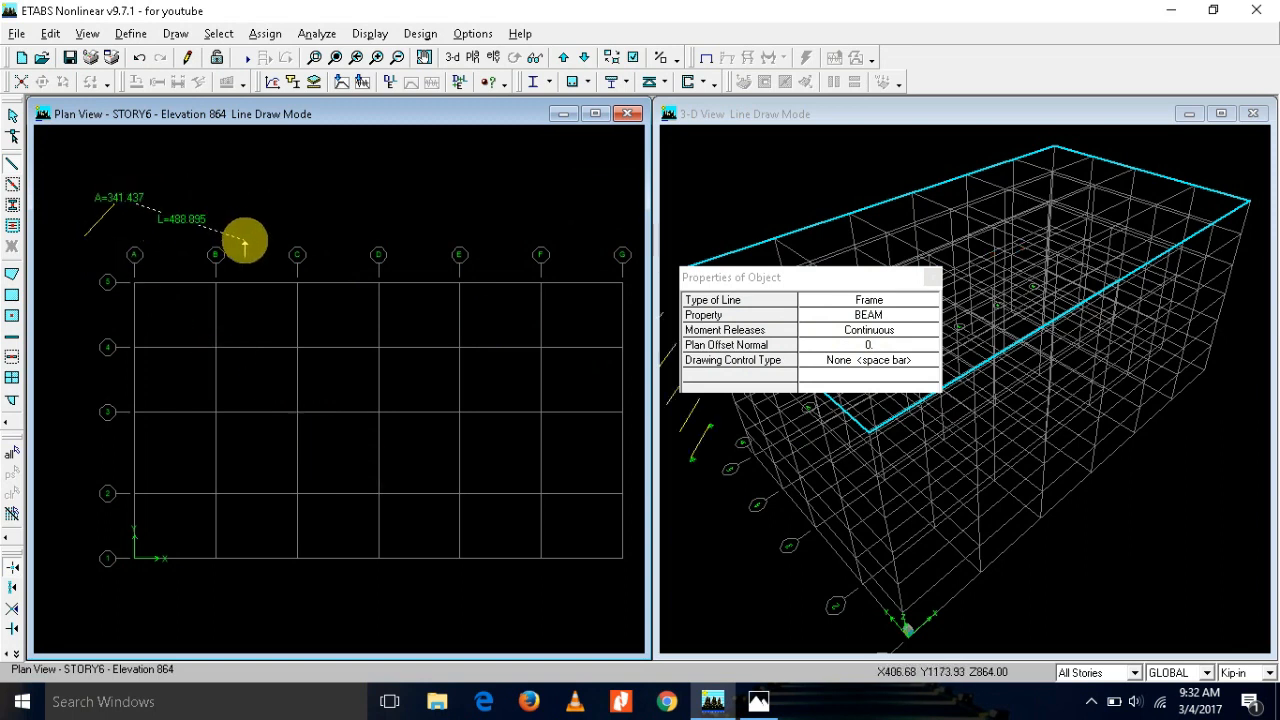
key("ctrl+z")
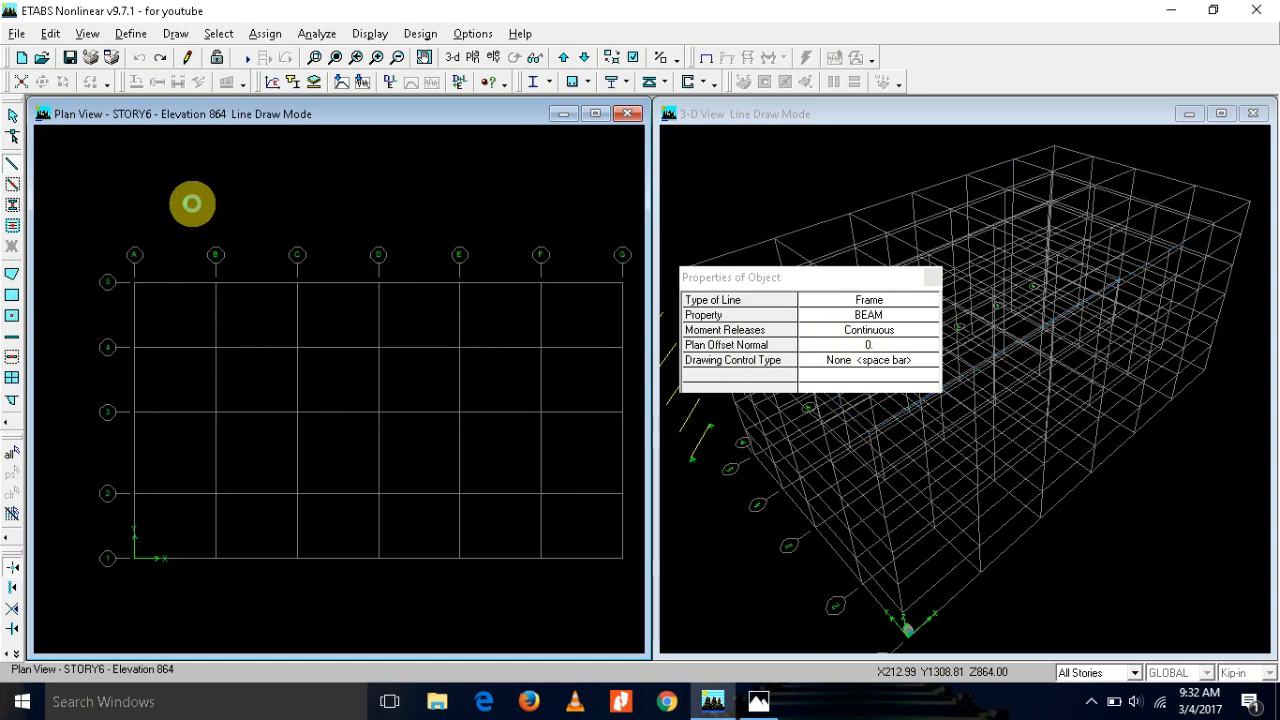
key("Escape")
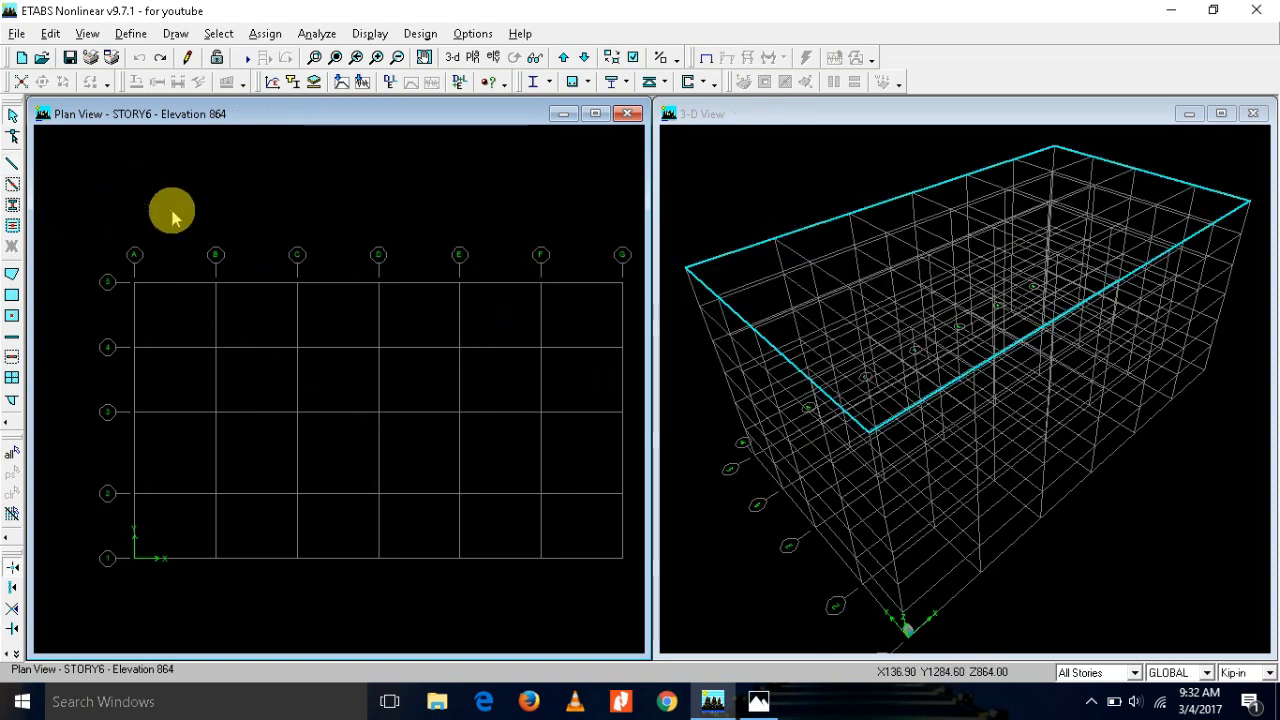
Step: Create frame lines with the BEAM property along all grid lines within the region A to G and 1 to 5 on all stories
left_click(13, 185)
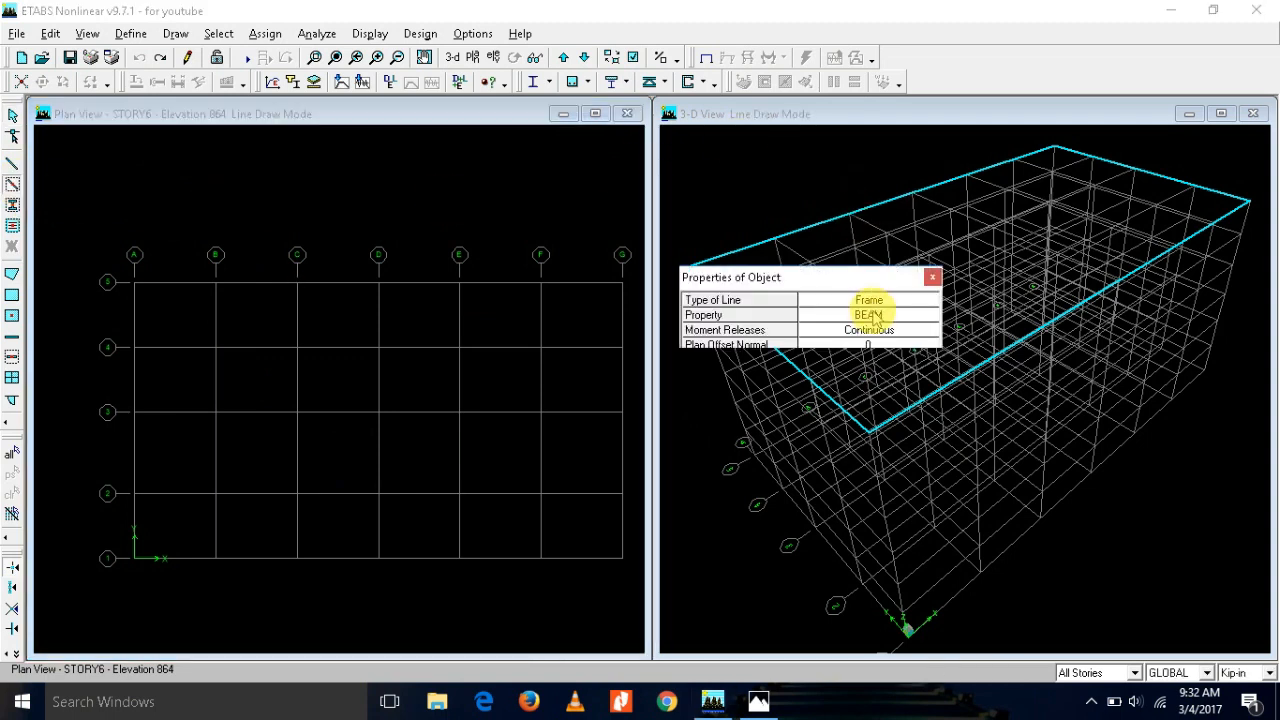
left_click_drag(90, 238, 637, 594)
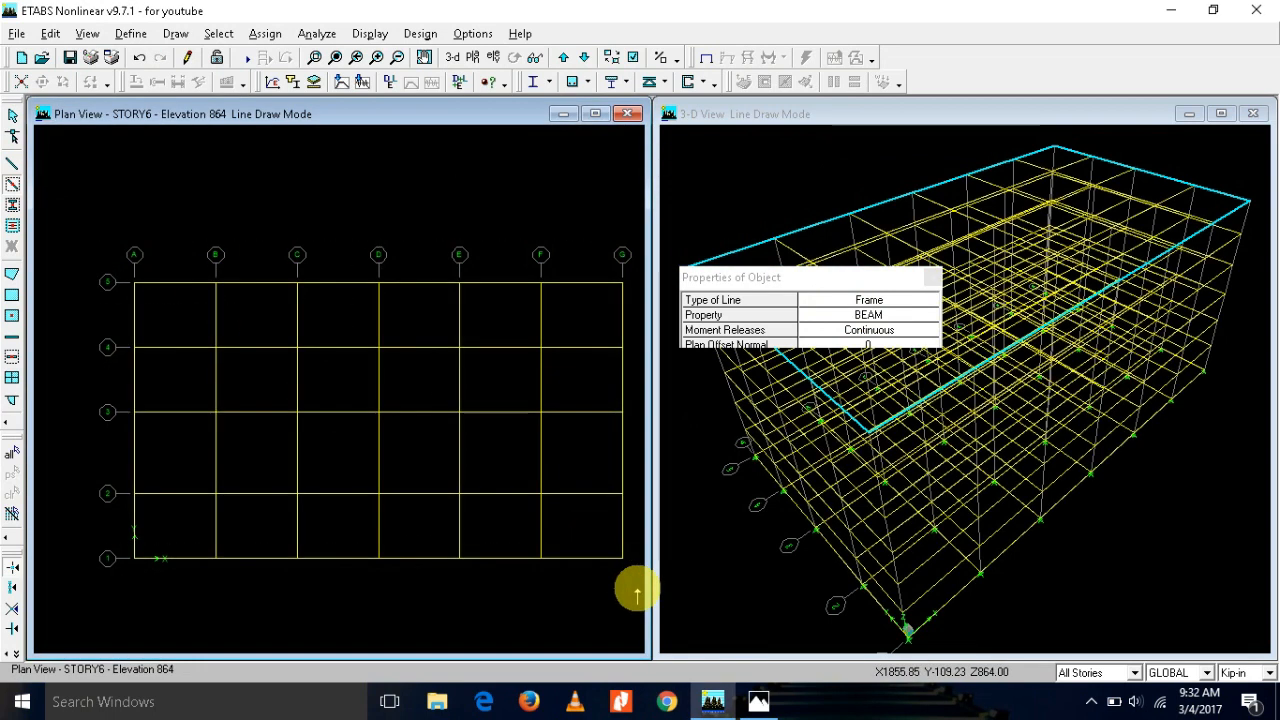
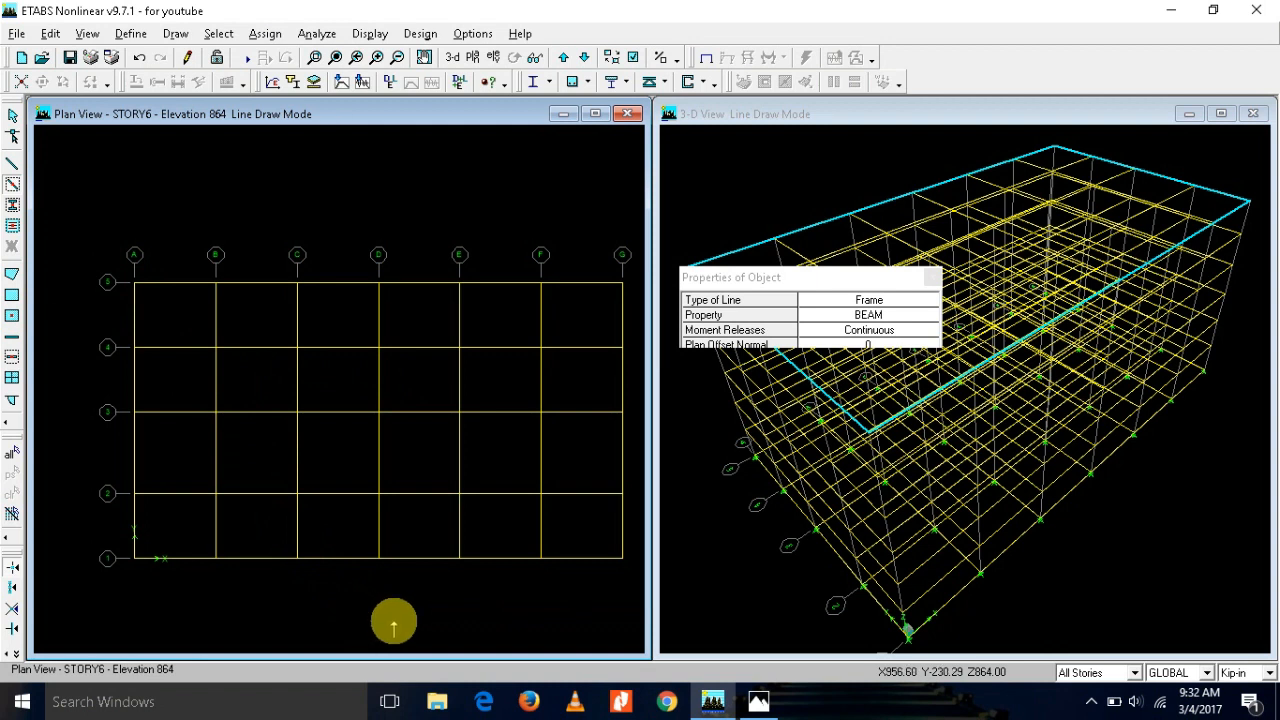
key("Escape")
Step: Following the hand-drawn plan, delete all beams meeting at grid points A1, B1, A2, B2, F1, G1, F2 and G2 on all stories
key("alt+Tab")
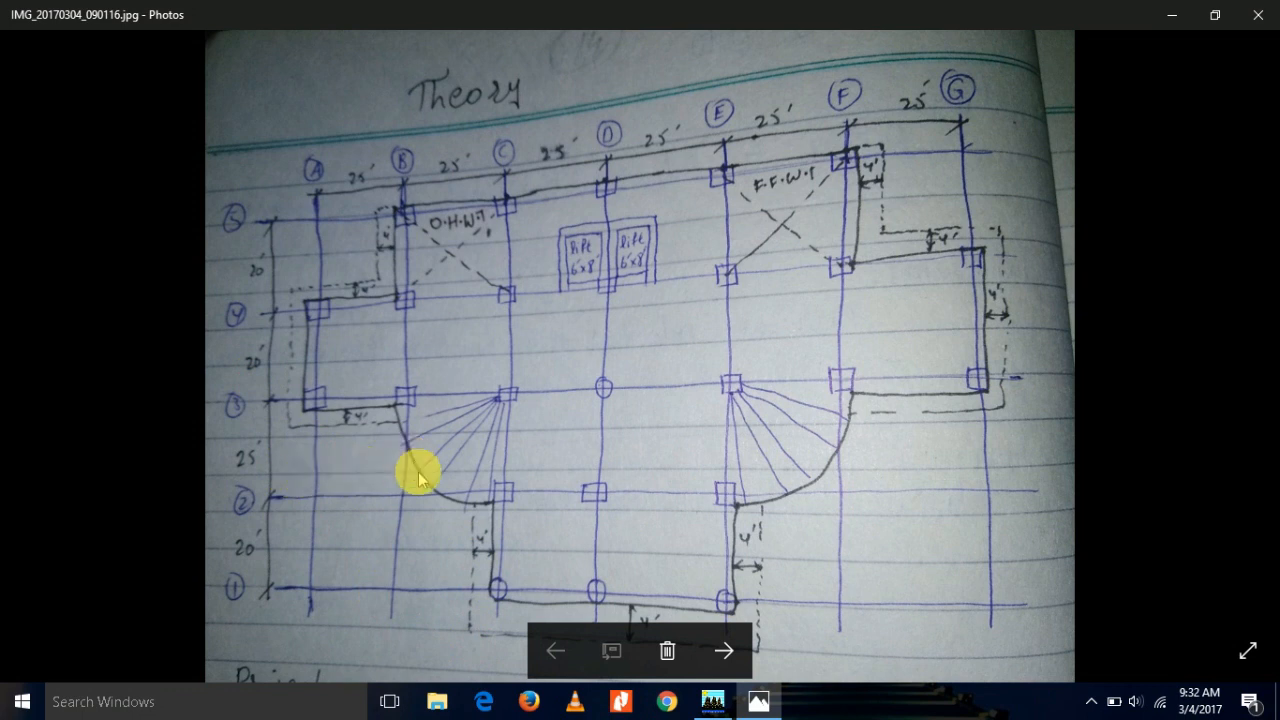
key("alt+Tab")
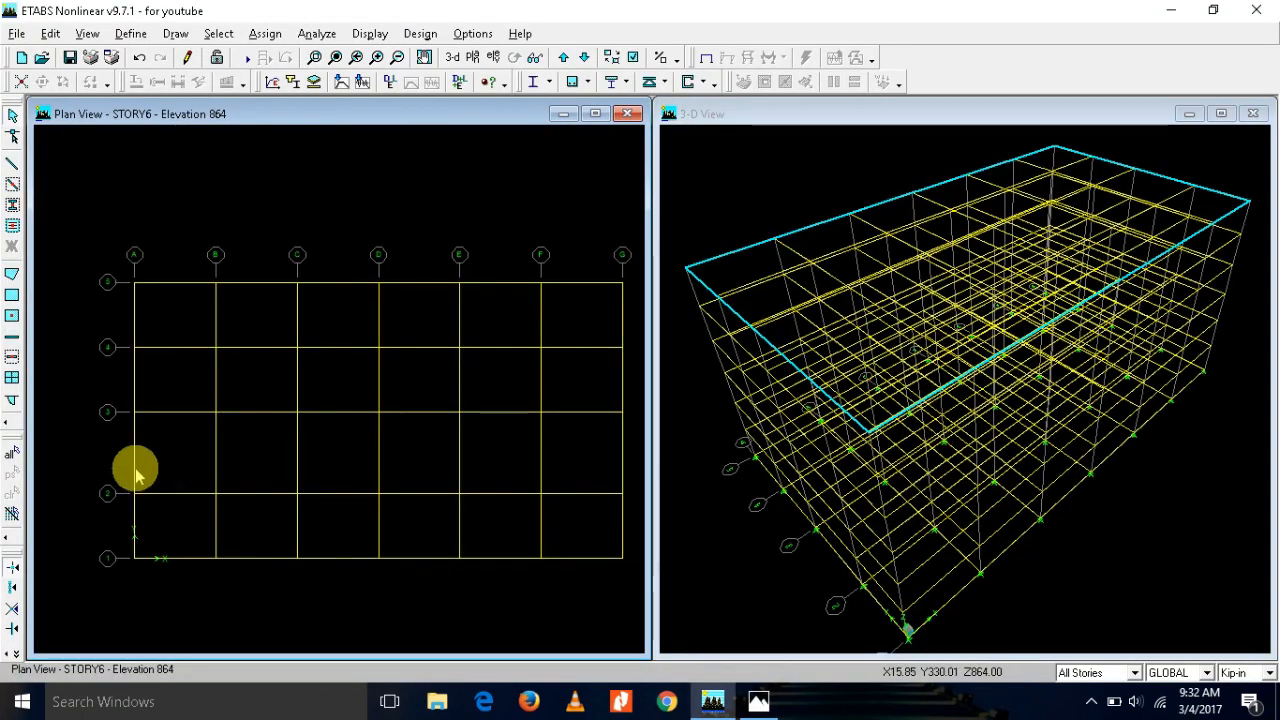
left_click_drag(117, 458, 280, 578)
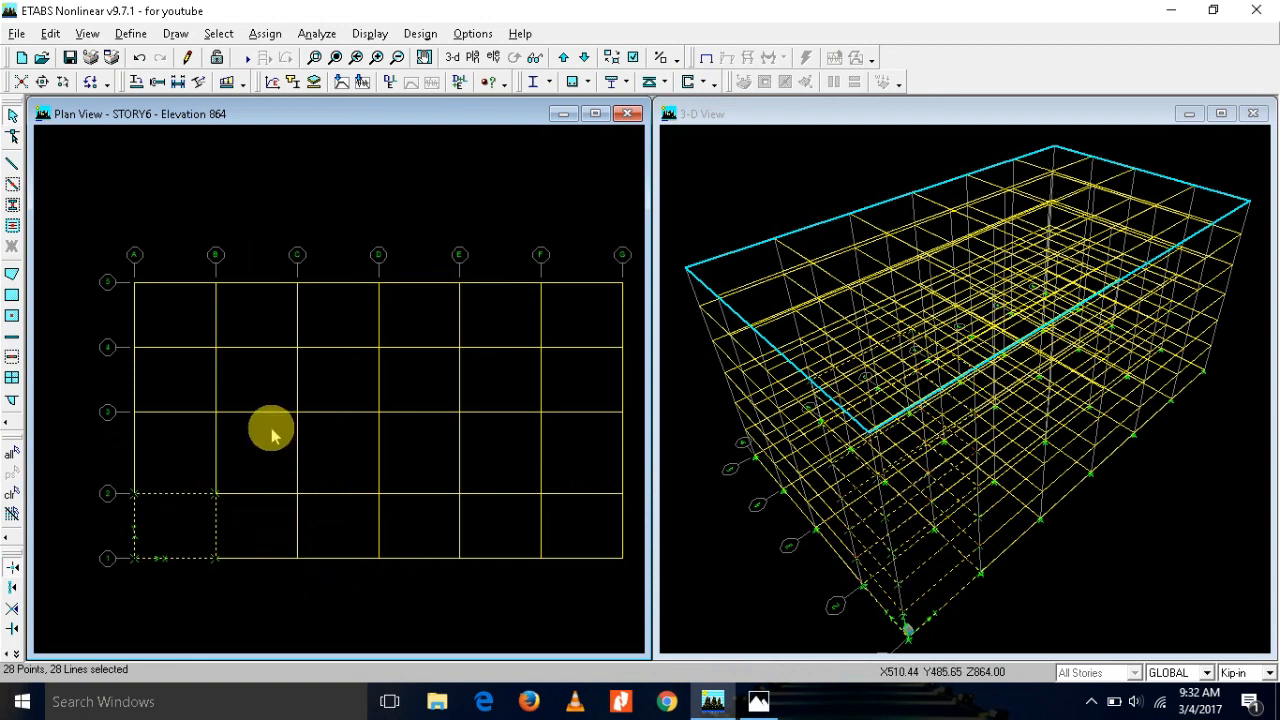
left_click_drag(72, 444, 271, 600)
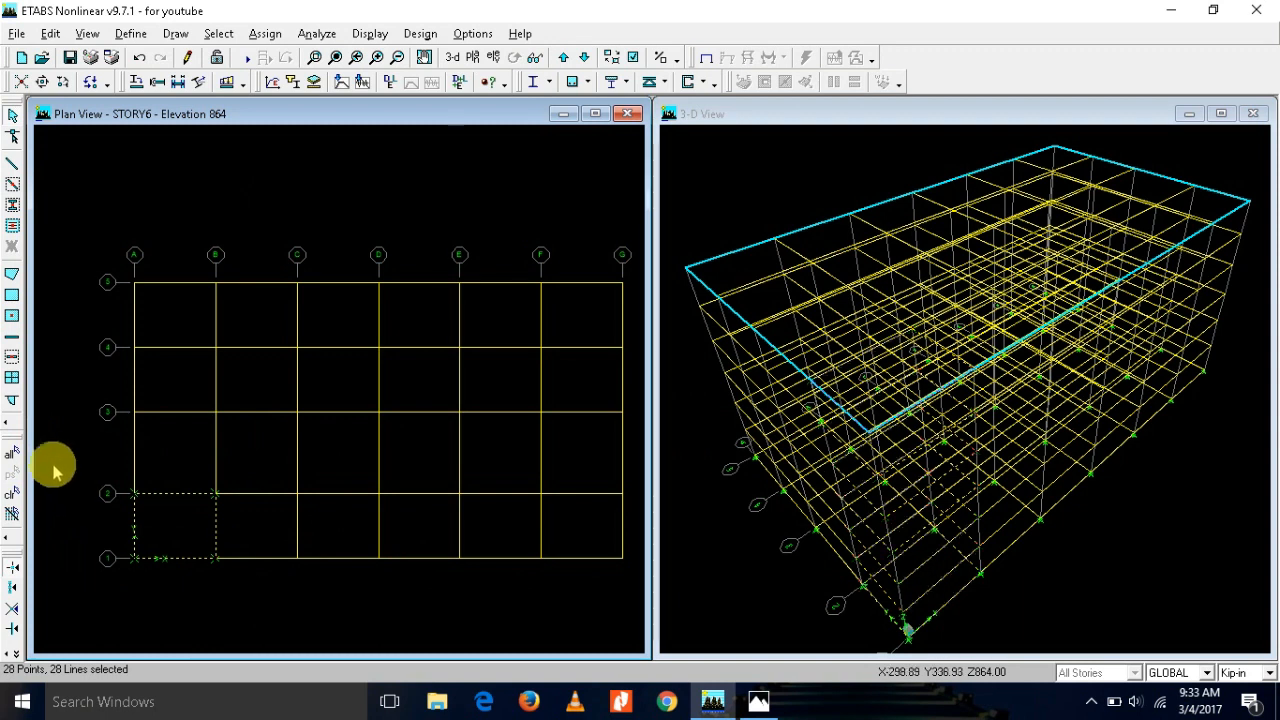
left_click_drag(55, 445, 264, 598)
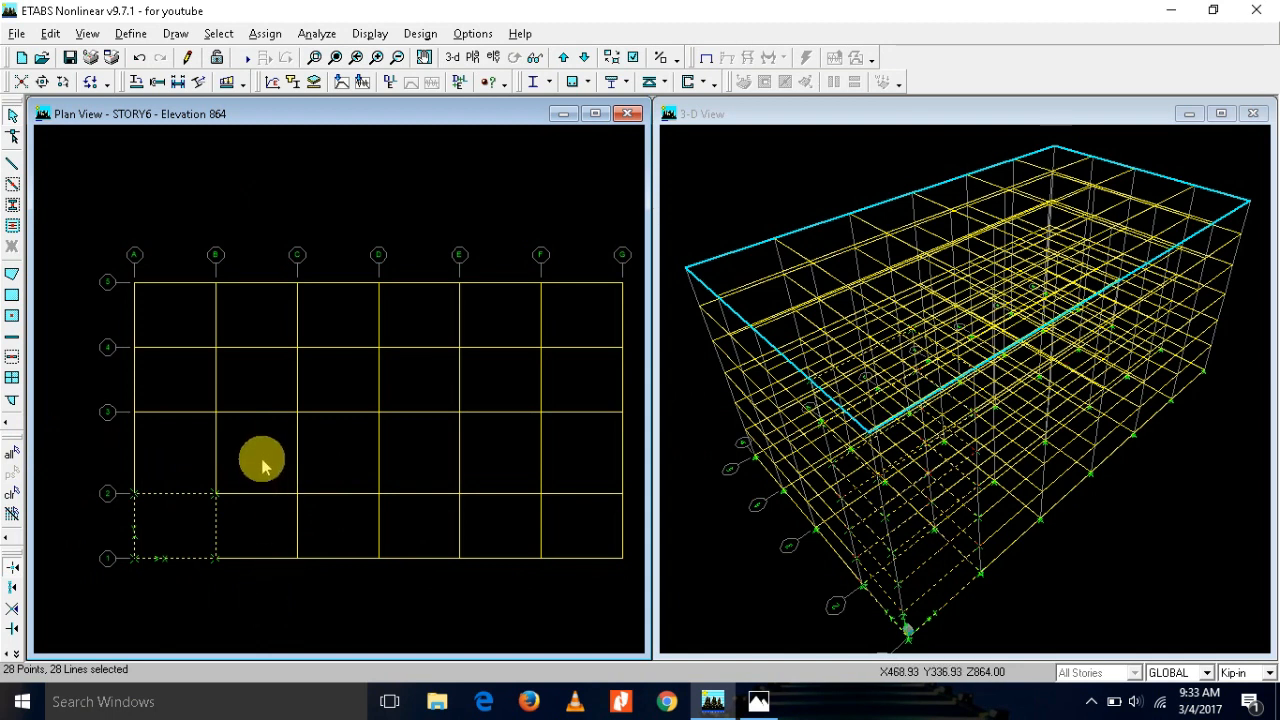
left_click_drag(263, 456, 87, 603)
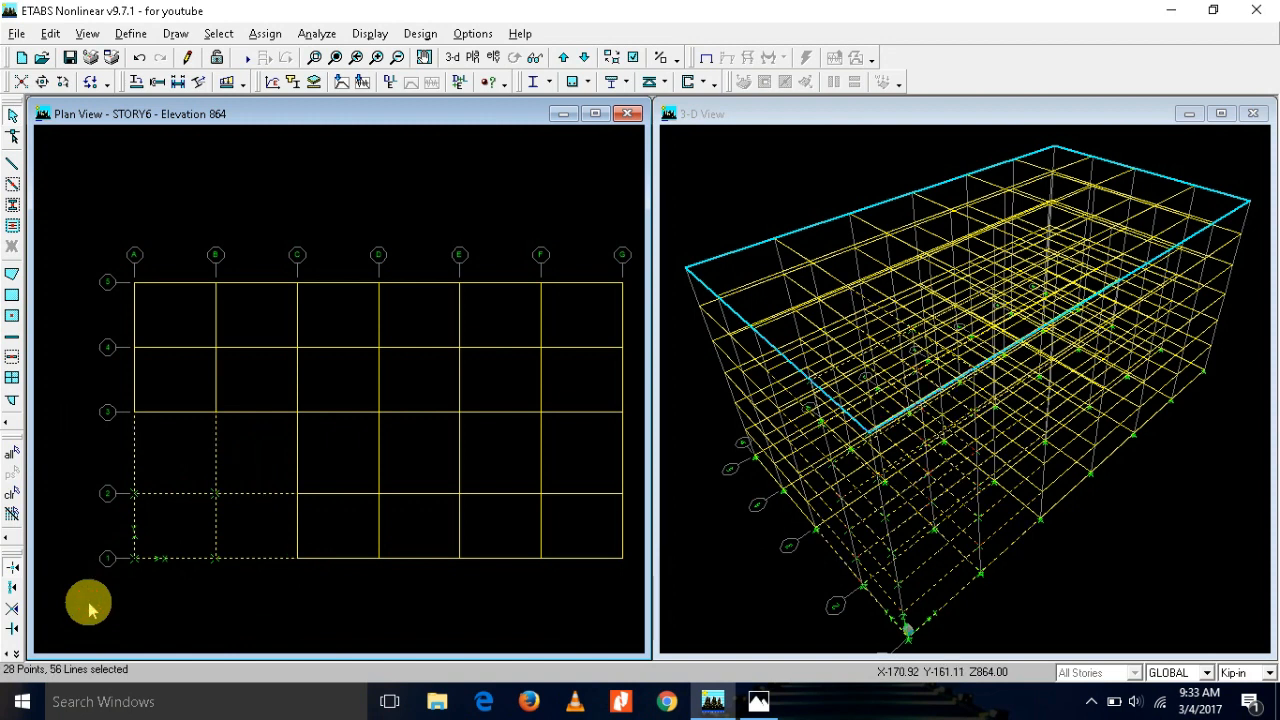
key("Delete")
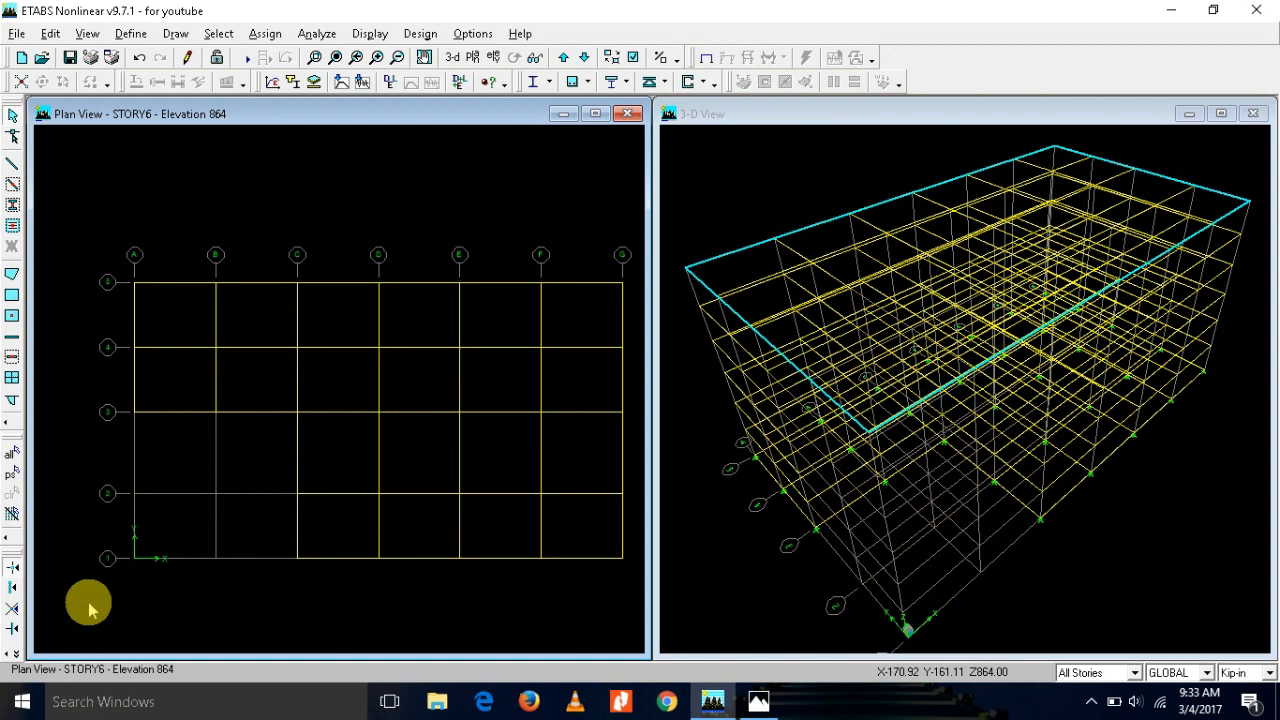
left_click_drag(636, 442, 503, 594)
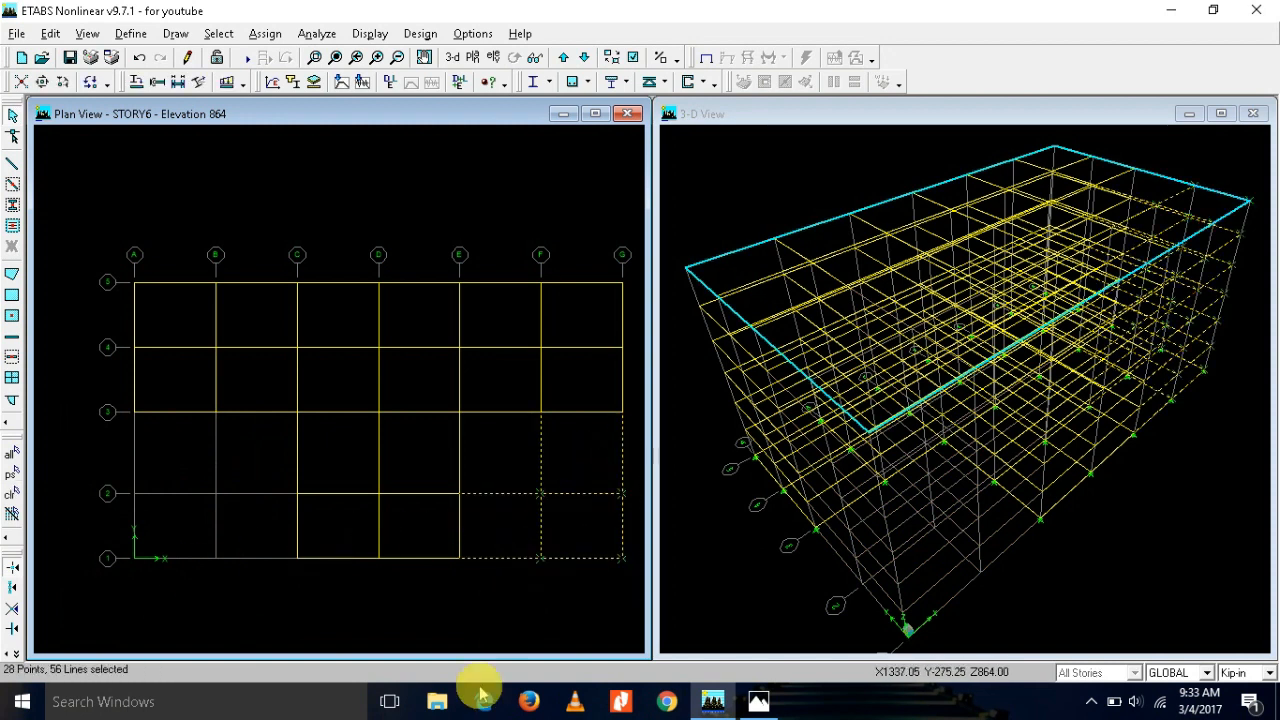
key("Delete")
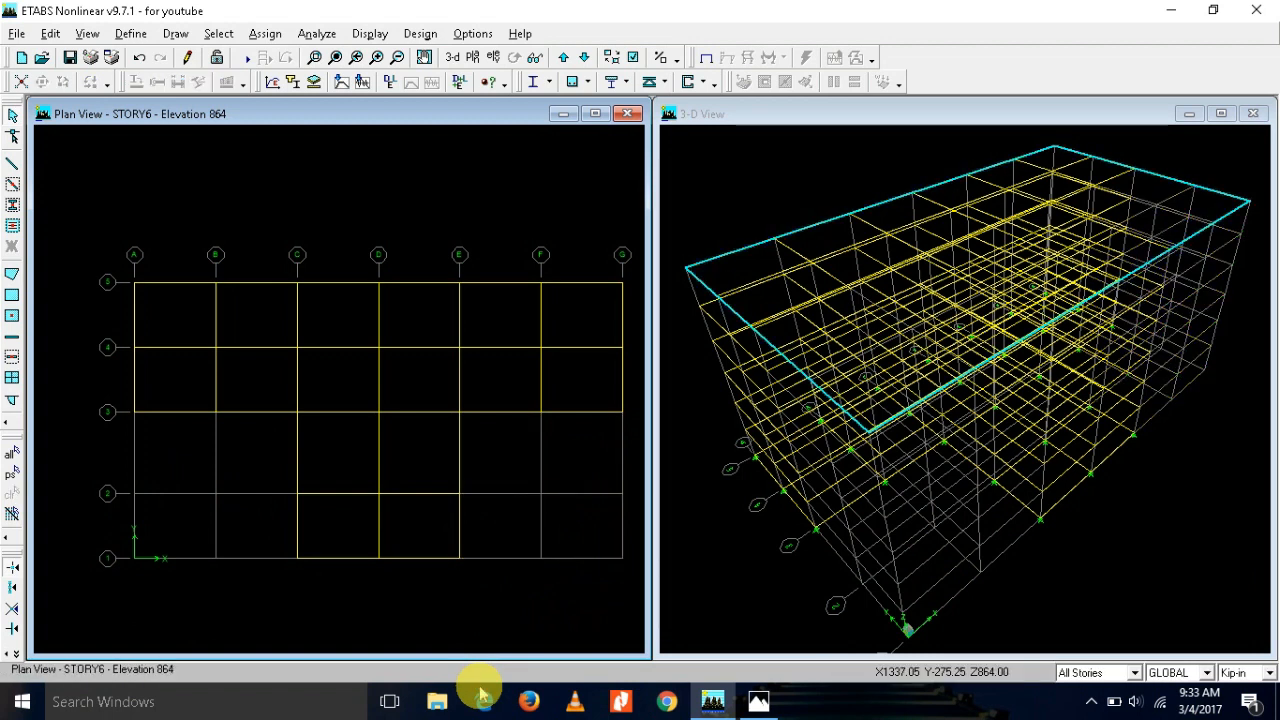
Step: Check the hand-drawn plan in Photos and delete the corner beams meeting at grid points A5 and G5 on all stories
key("alt+Tab")
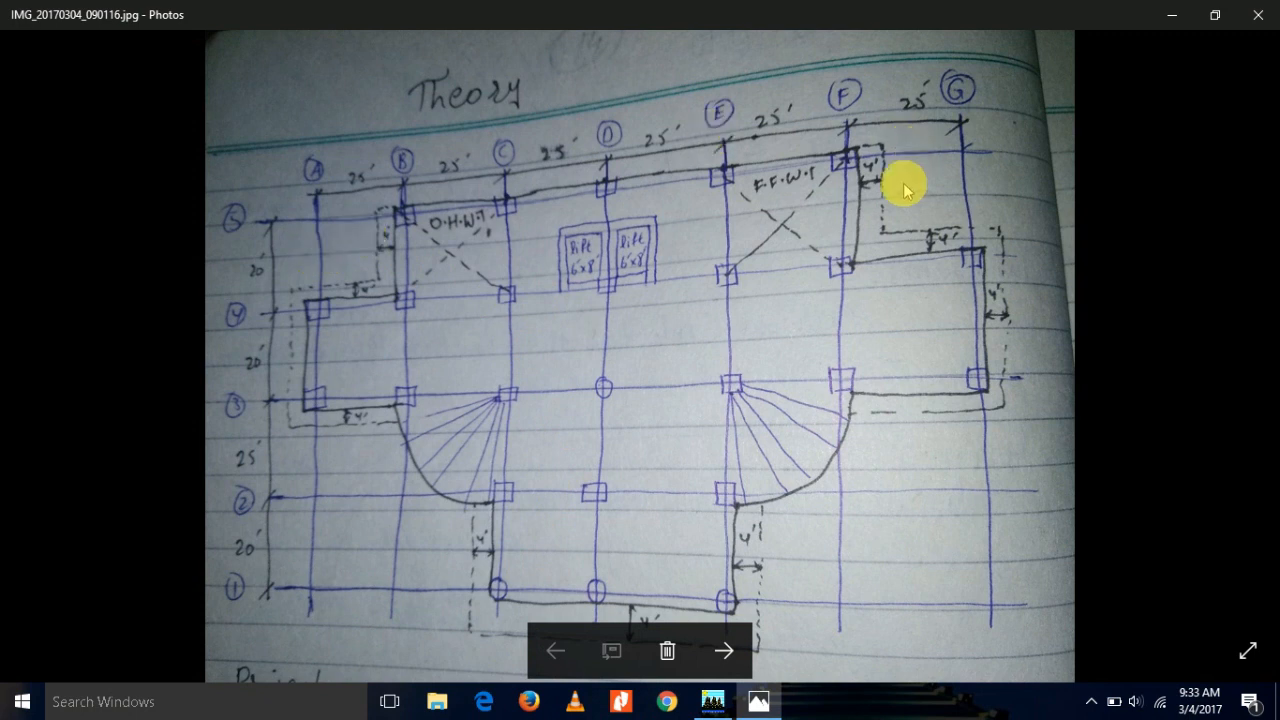
key("alt+Tab")
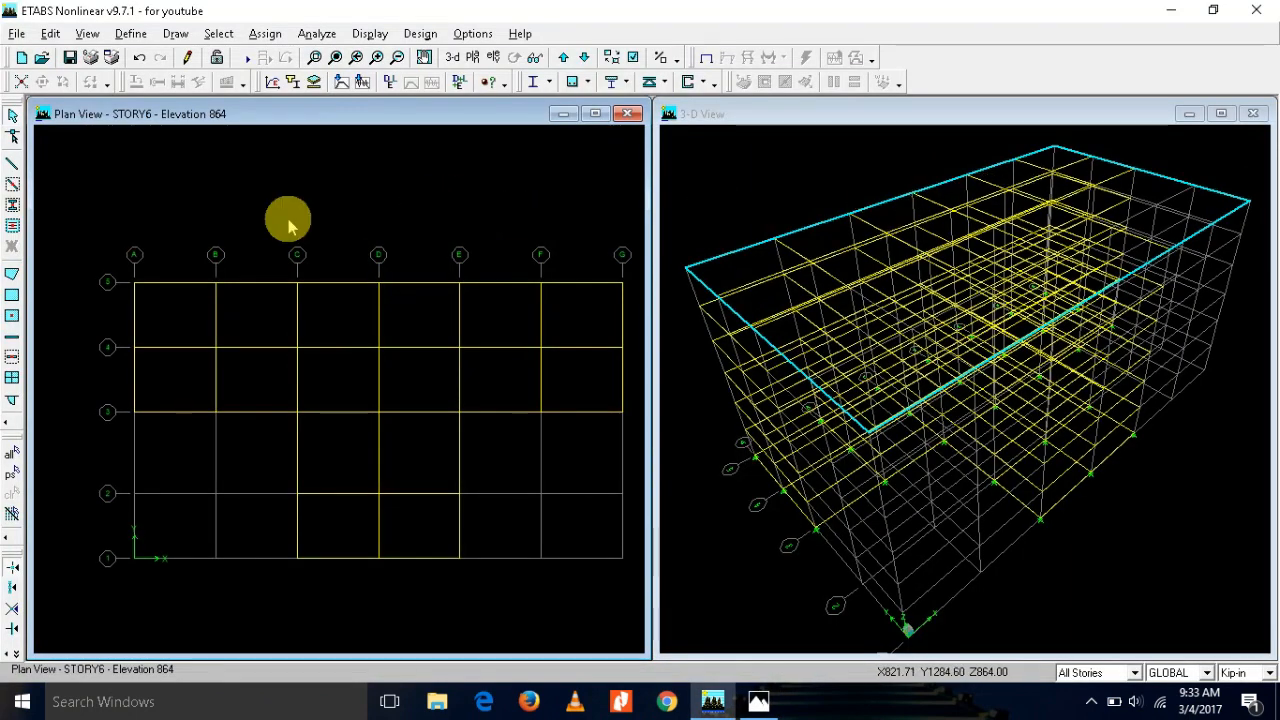
left_click_drag(175, 268, 94, 323)
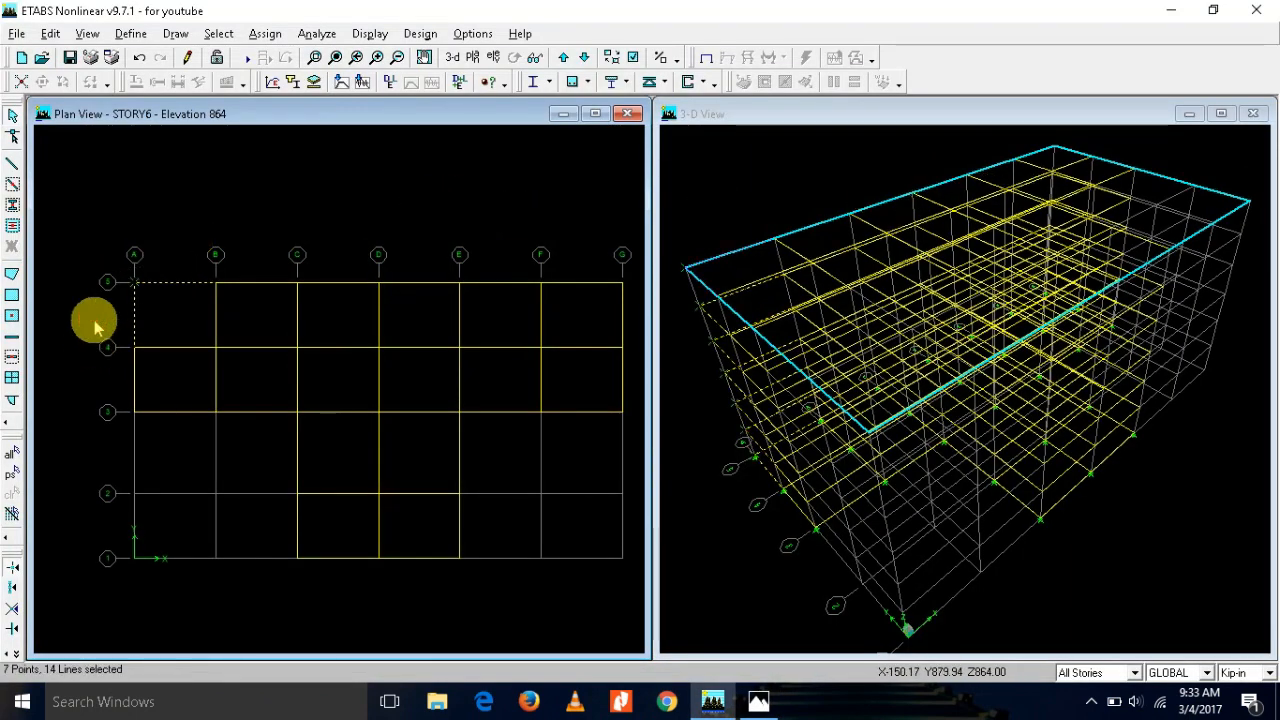
key("Delete")
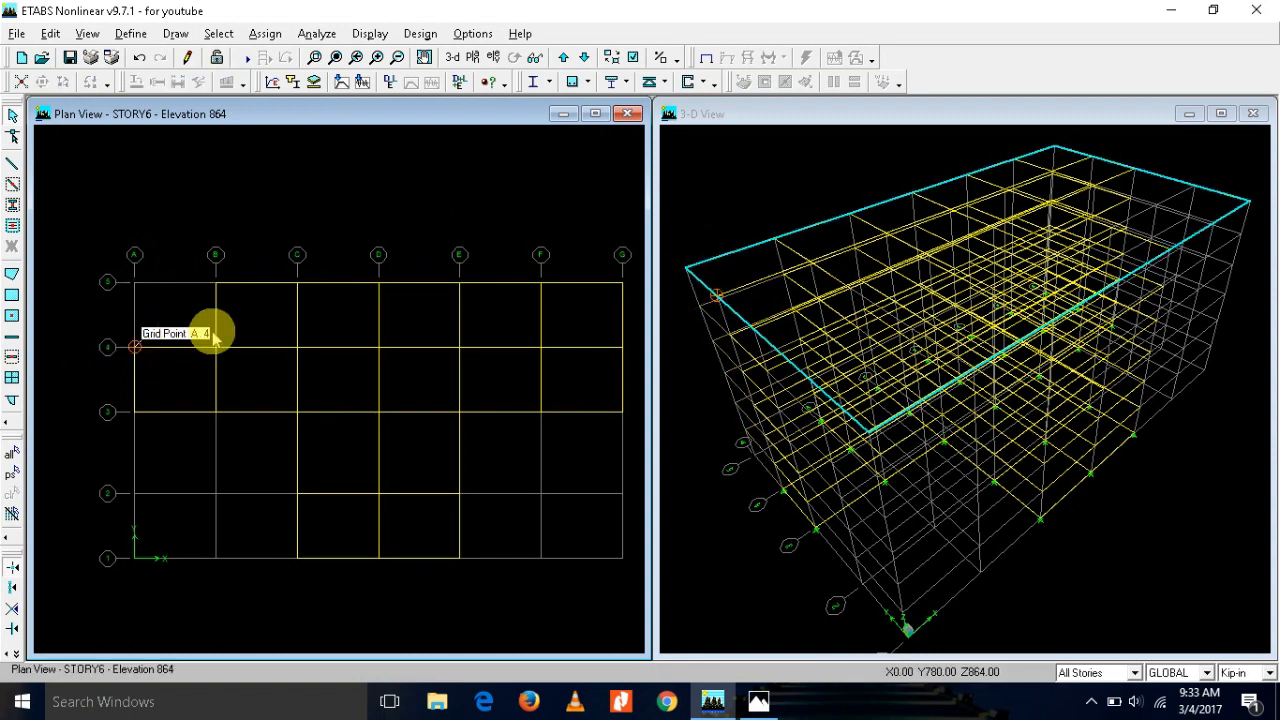
left_click_drag(633, 270, 581, 318)
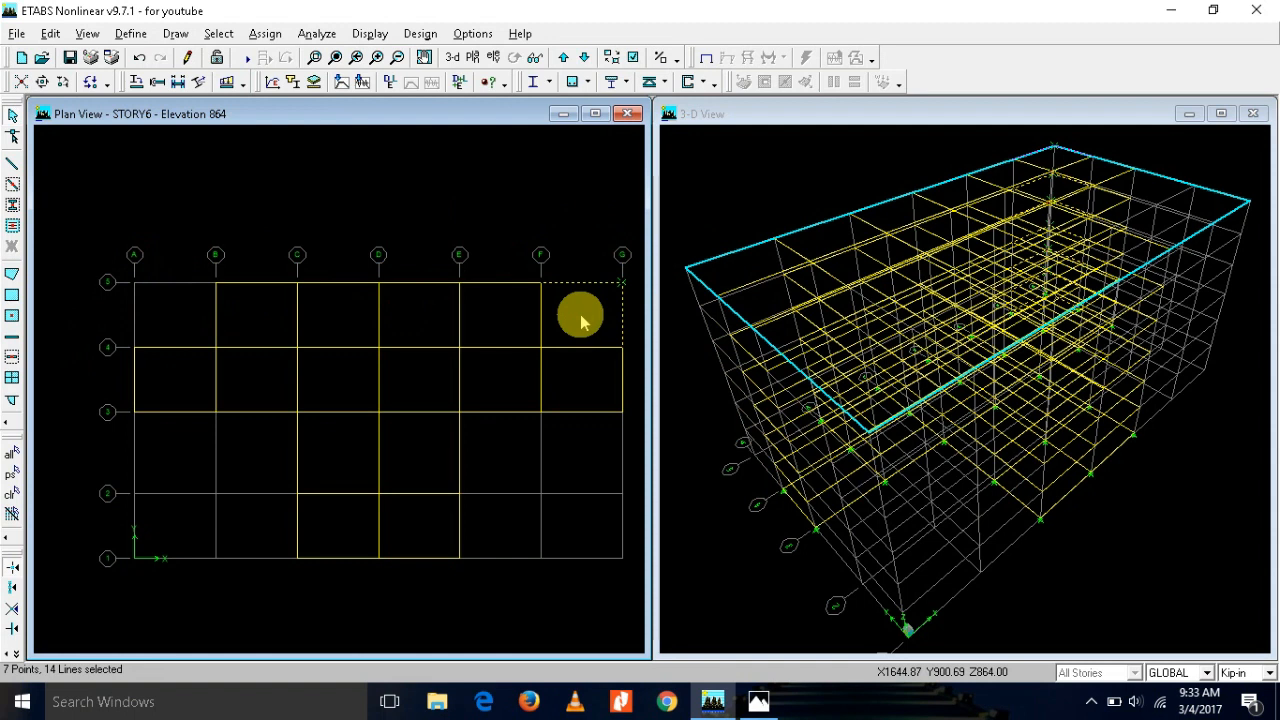
key("Delete")
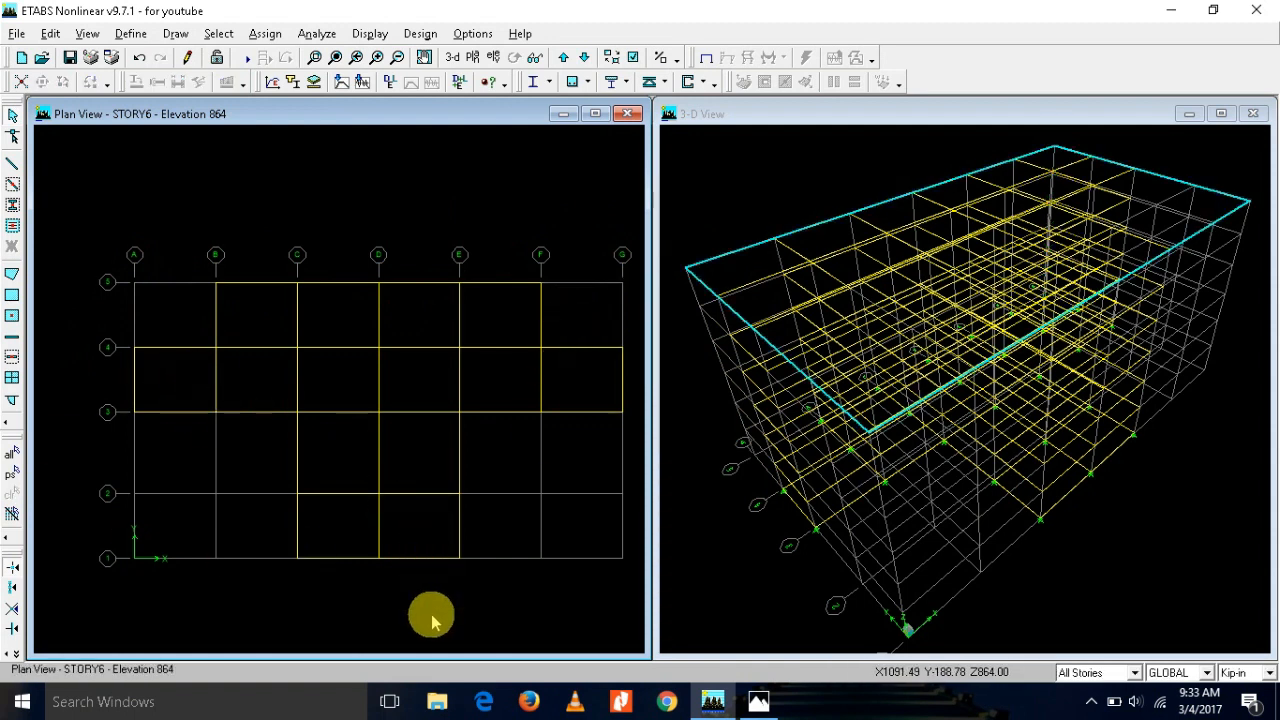
key("alt+Tab")
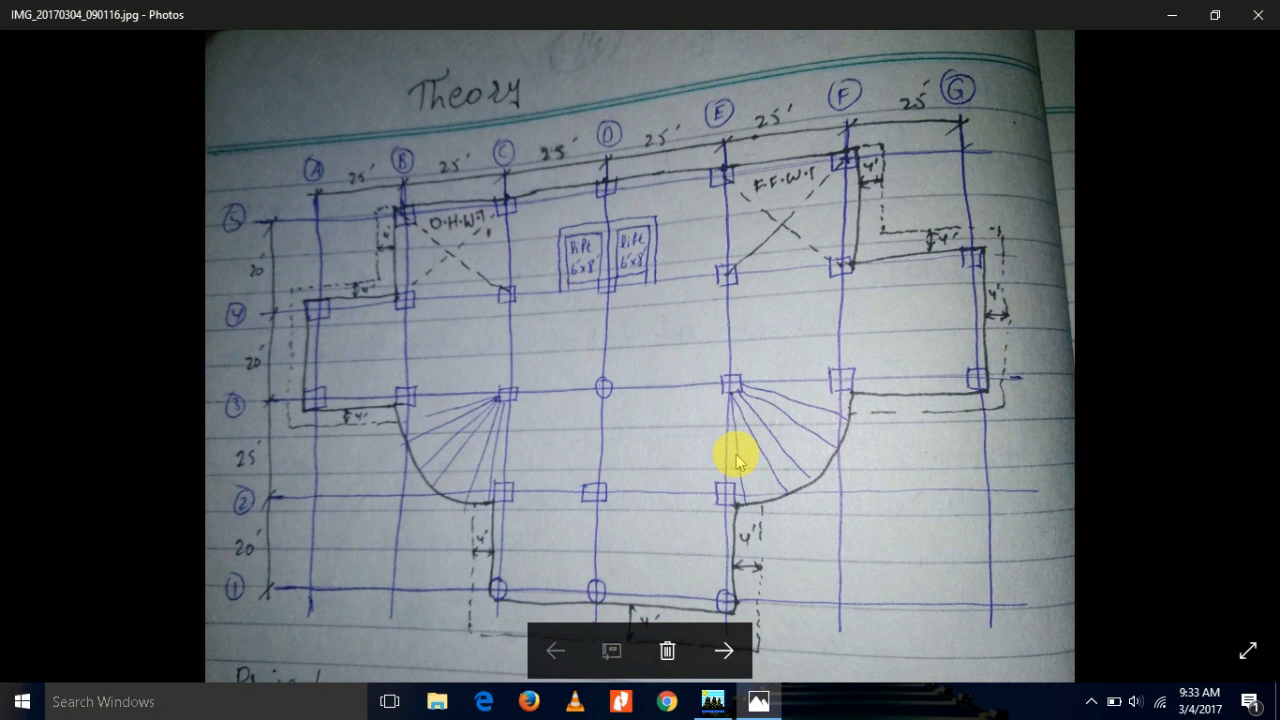
Step: Return to ETABS, try deleting all beams in the BASE plan with All Stories active, and undo the deletion
key("alt+Tab")
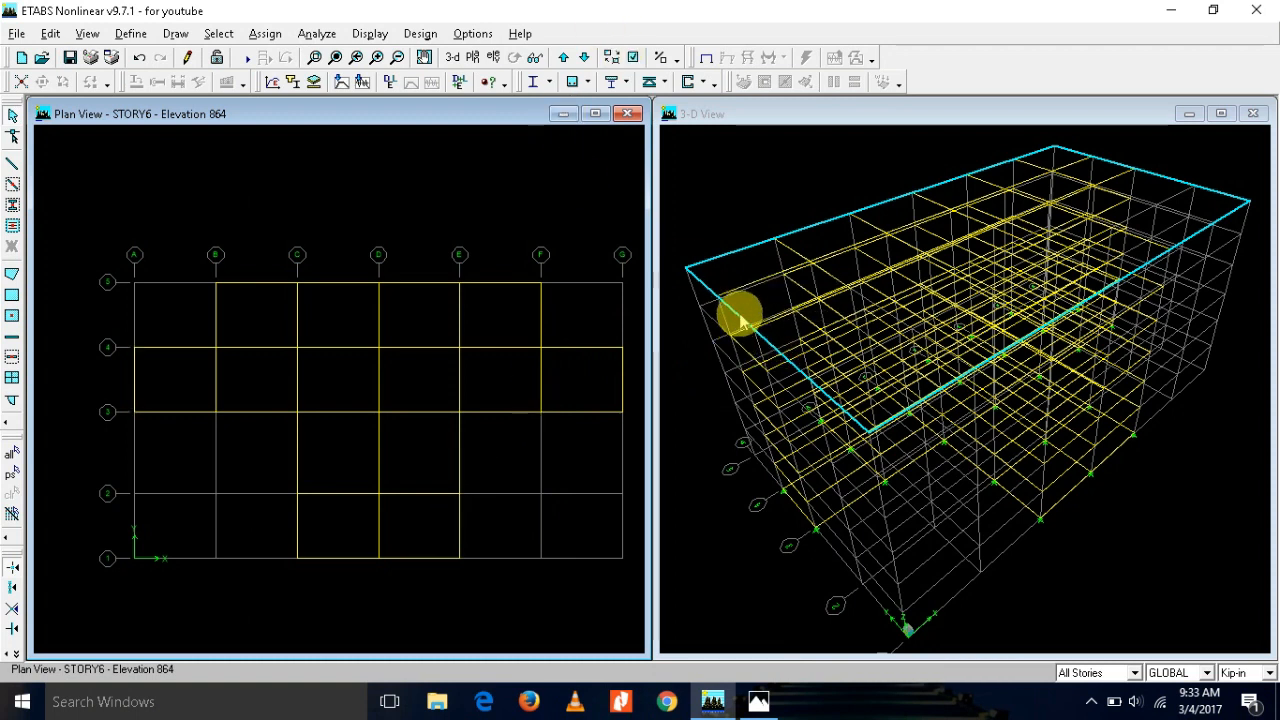
left_click(564, 62)
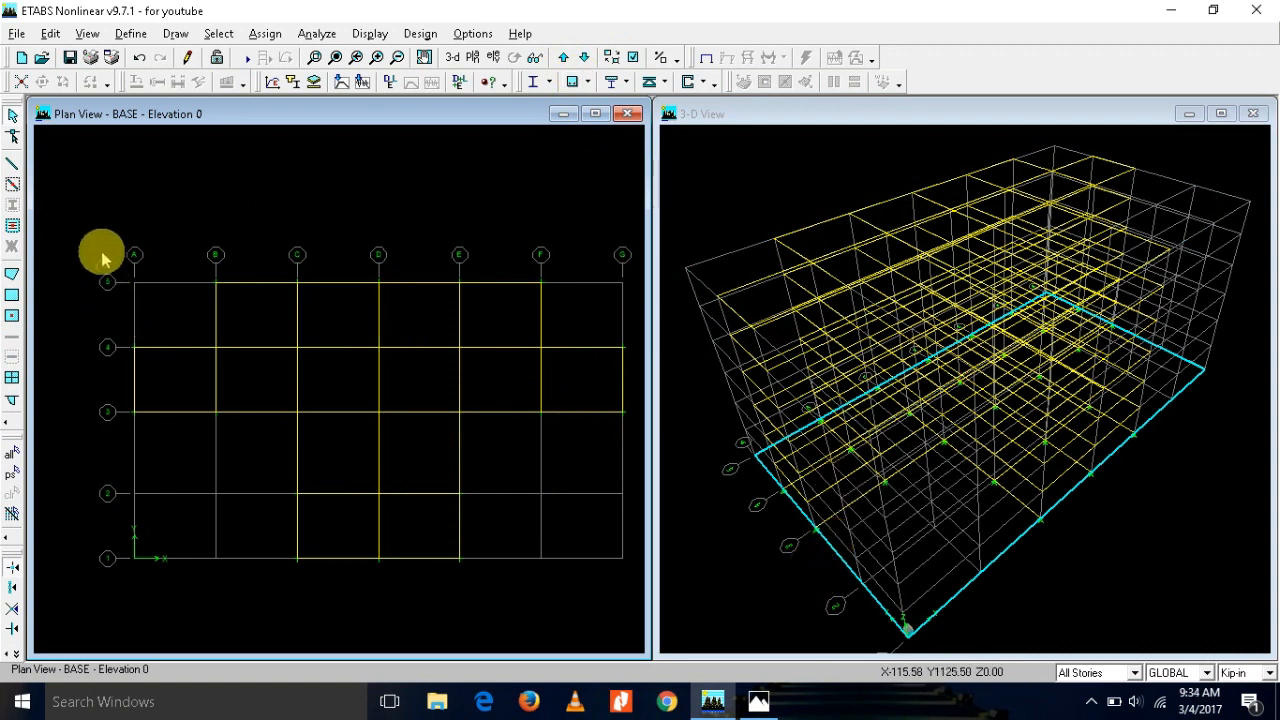
left_click_drag(635, 240, 110, 597)
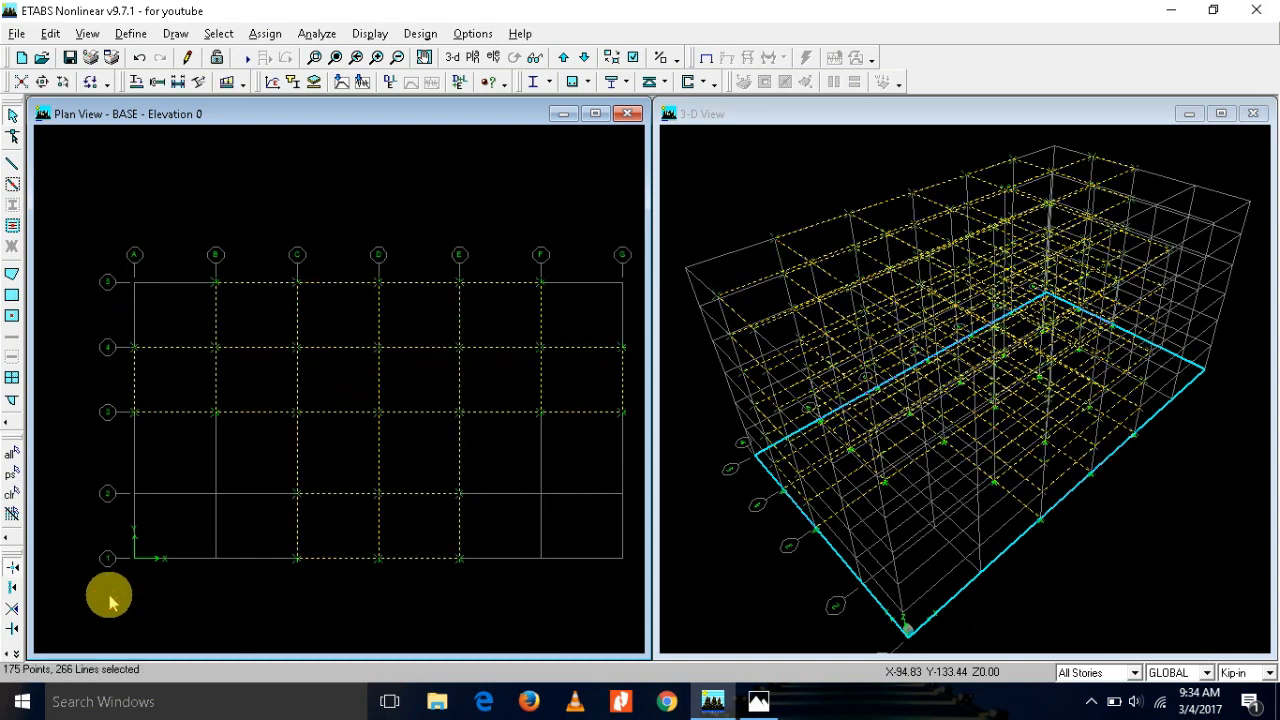
key("Delete")
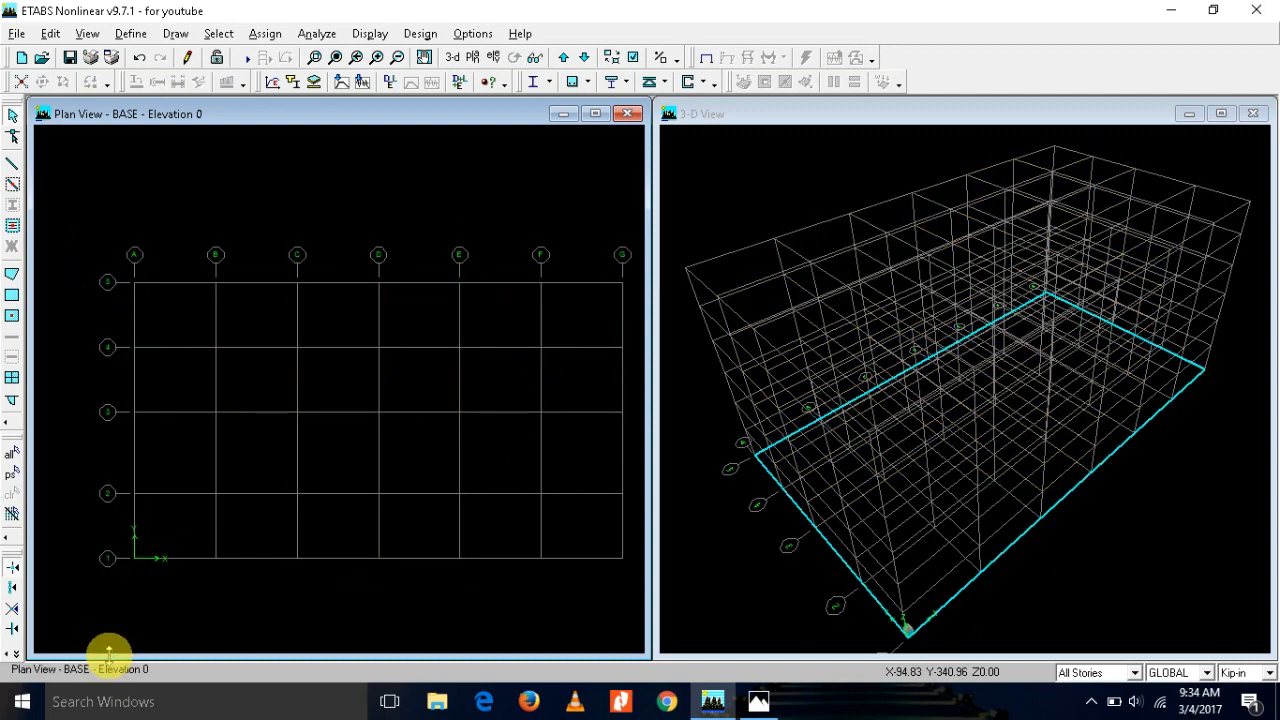
key("ctrl+z")
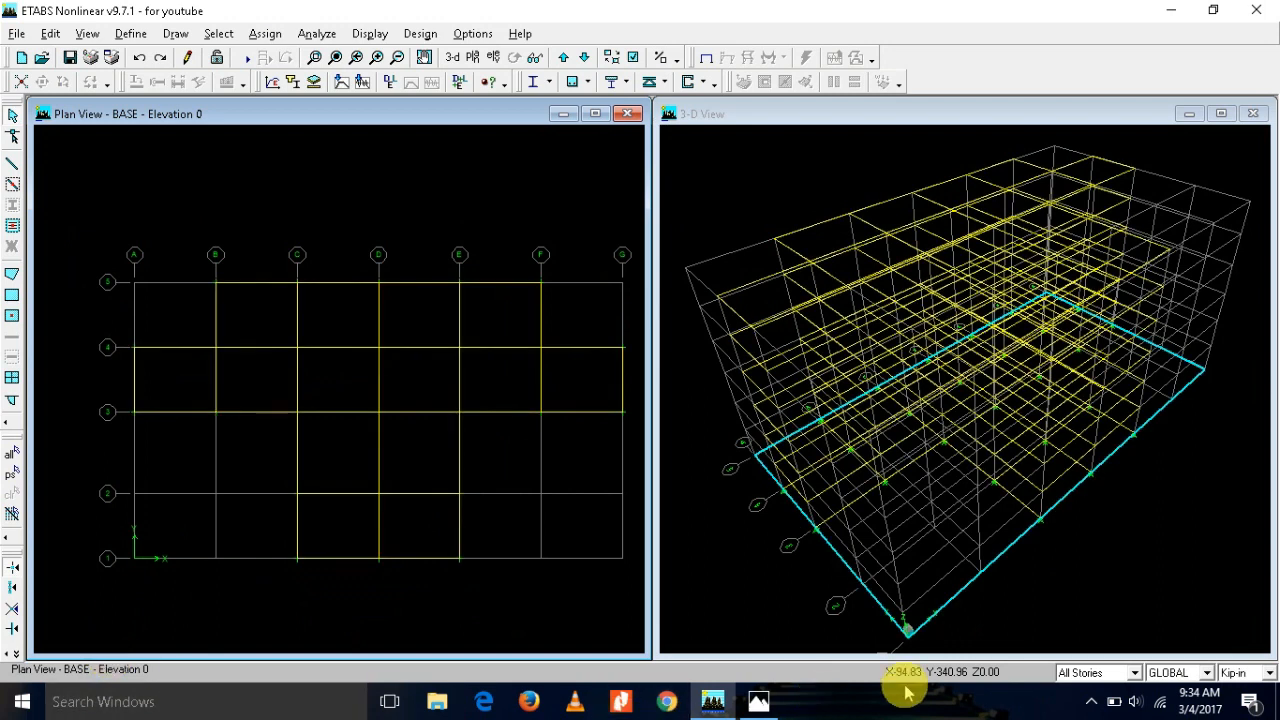
Step: Limit editing to One Story and delete all beams in the BASE plan
left_click(1133, 673)
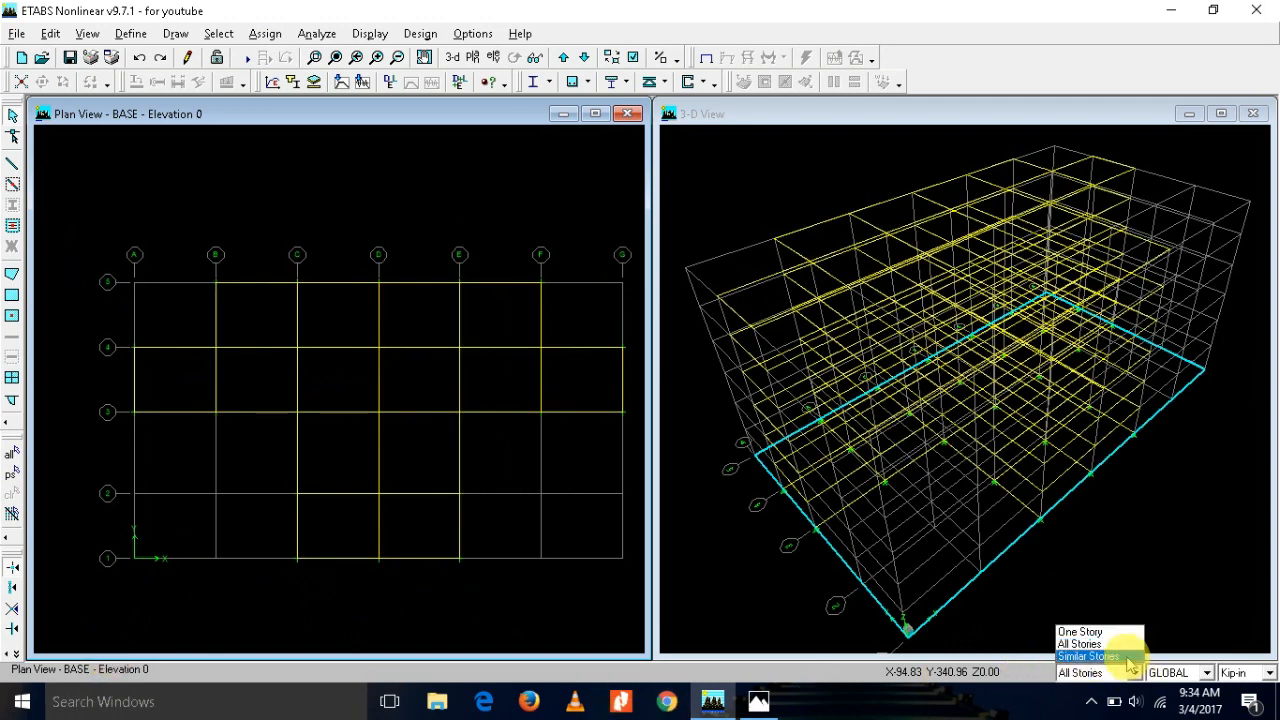
left_click(1110, 632)
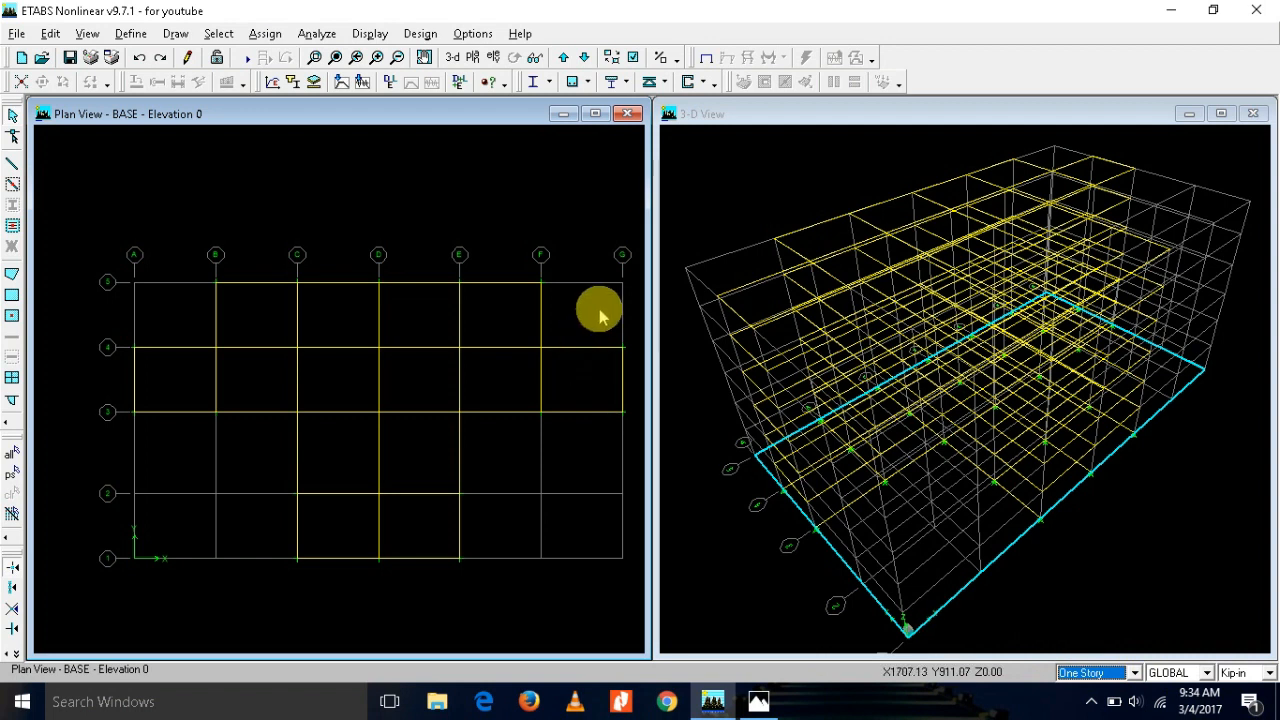
left_click_drag(634, 229, 73, 608)
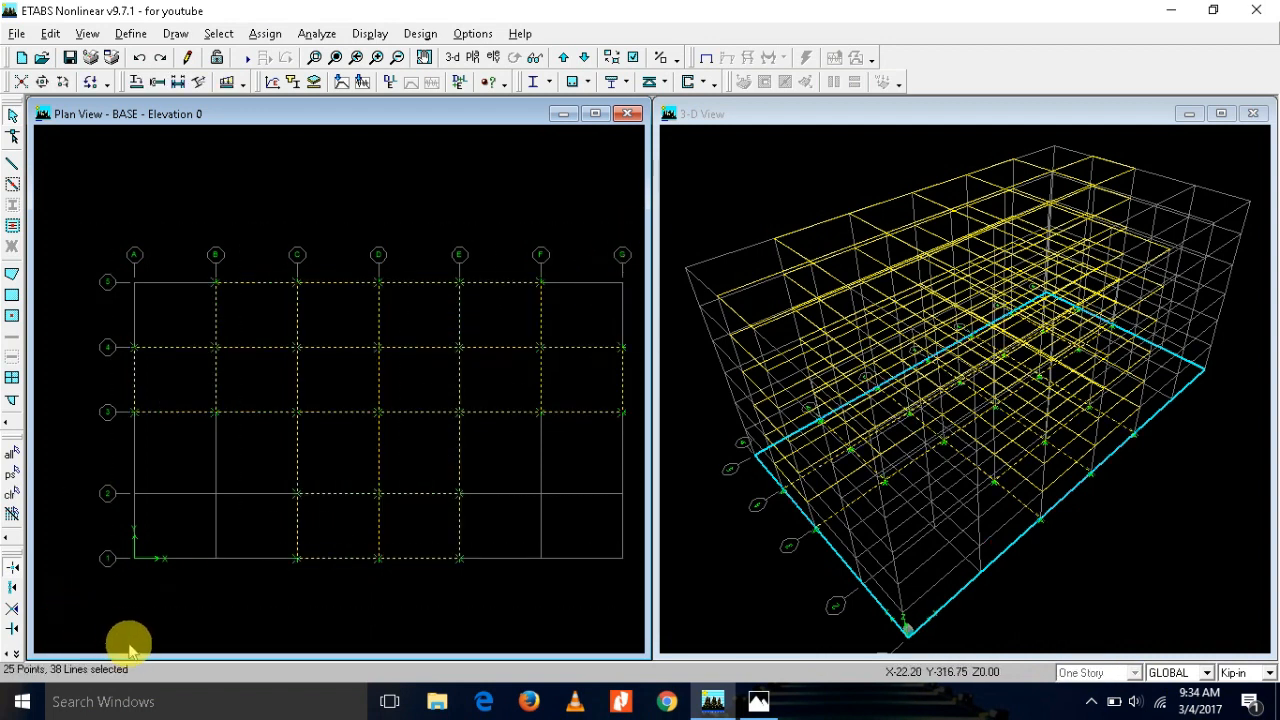
key("Delete")
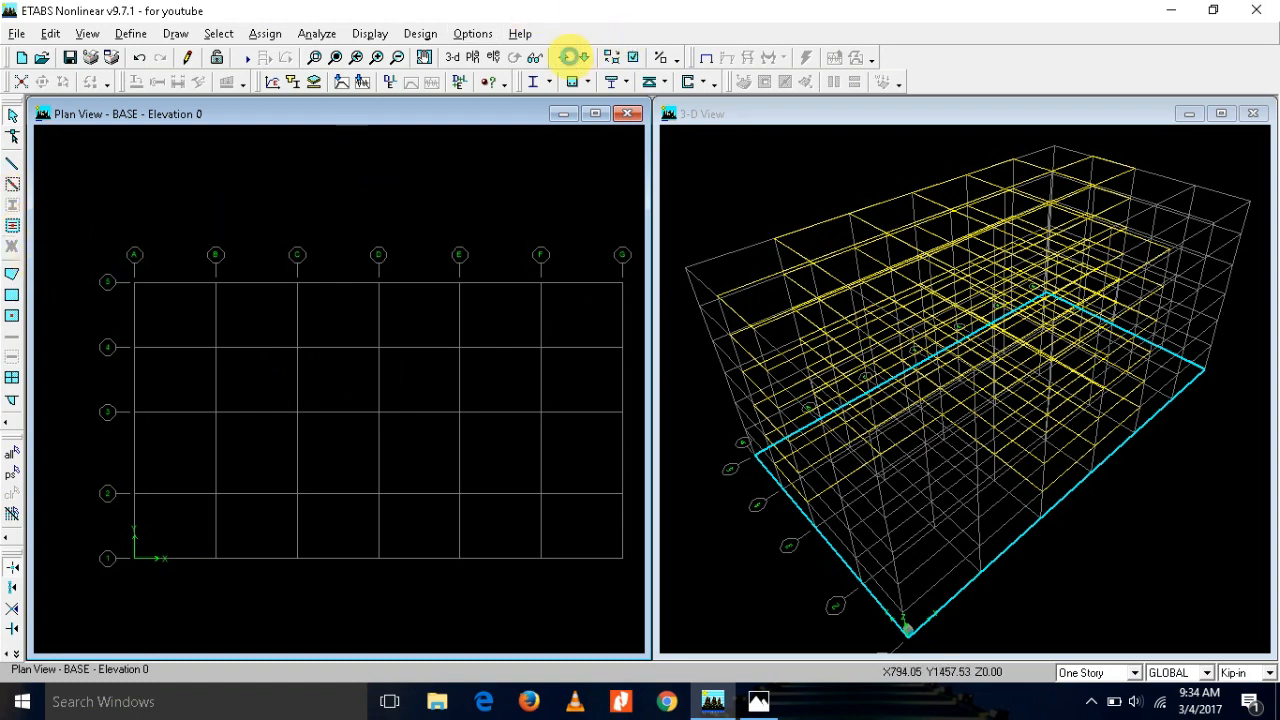
Step: On STORY1, following the hand-drawn plan in Photos, create continuous columns with the COLUMN property at grid points B5 to F5 and A4 to G4
left_click(565, 57)
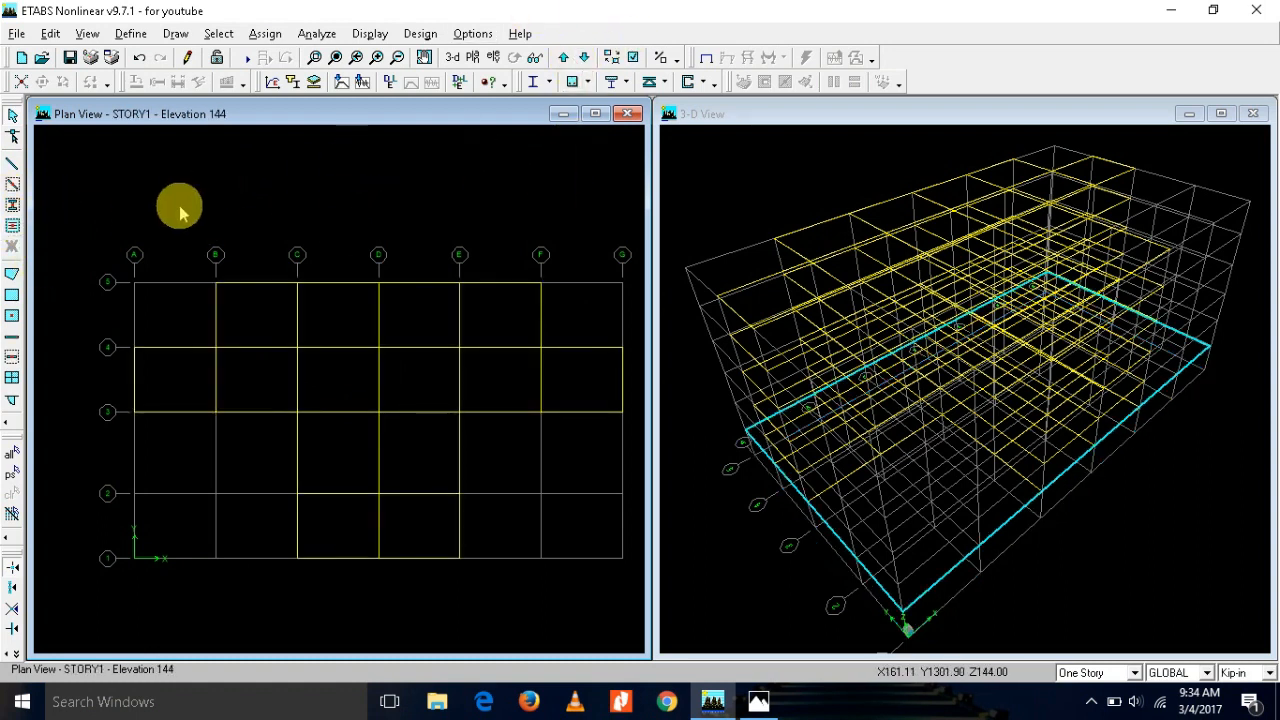
left_click(13, 205)
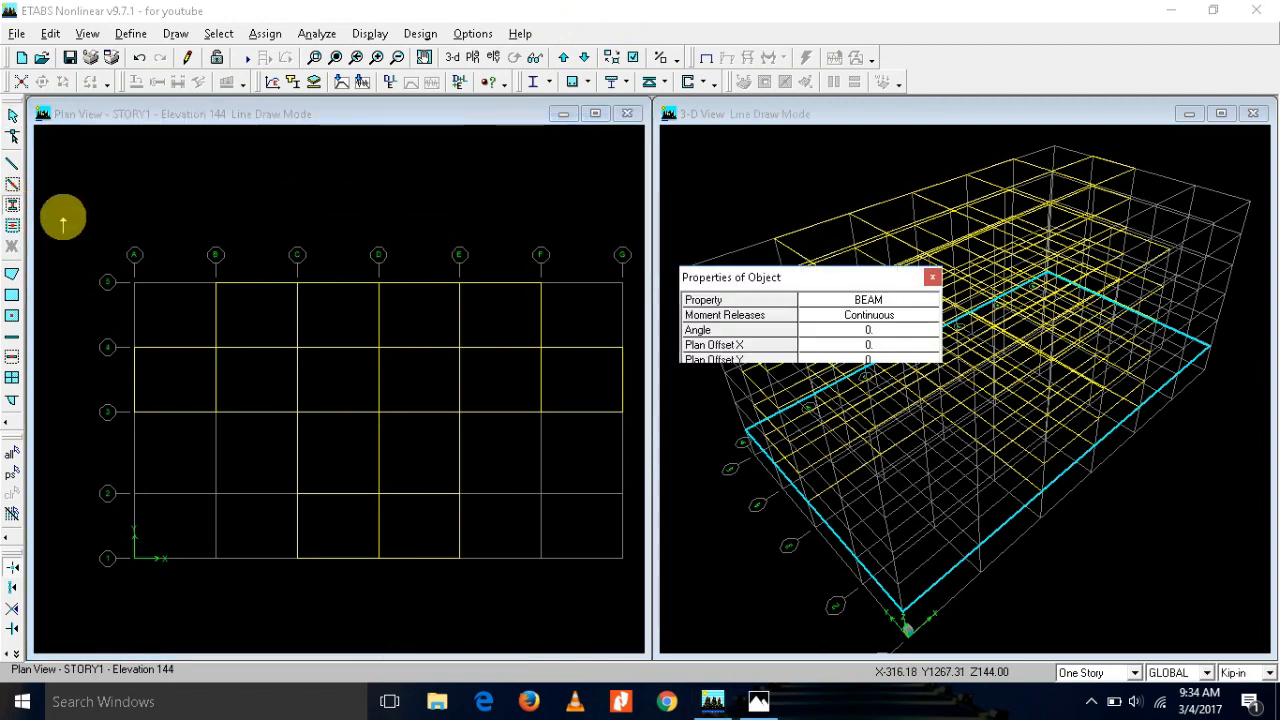
left_click(892, 318)
left_click(893, 319)
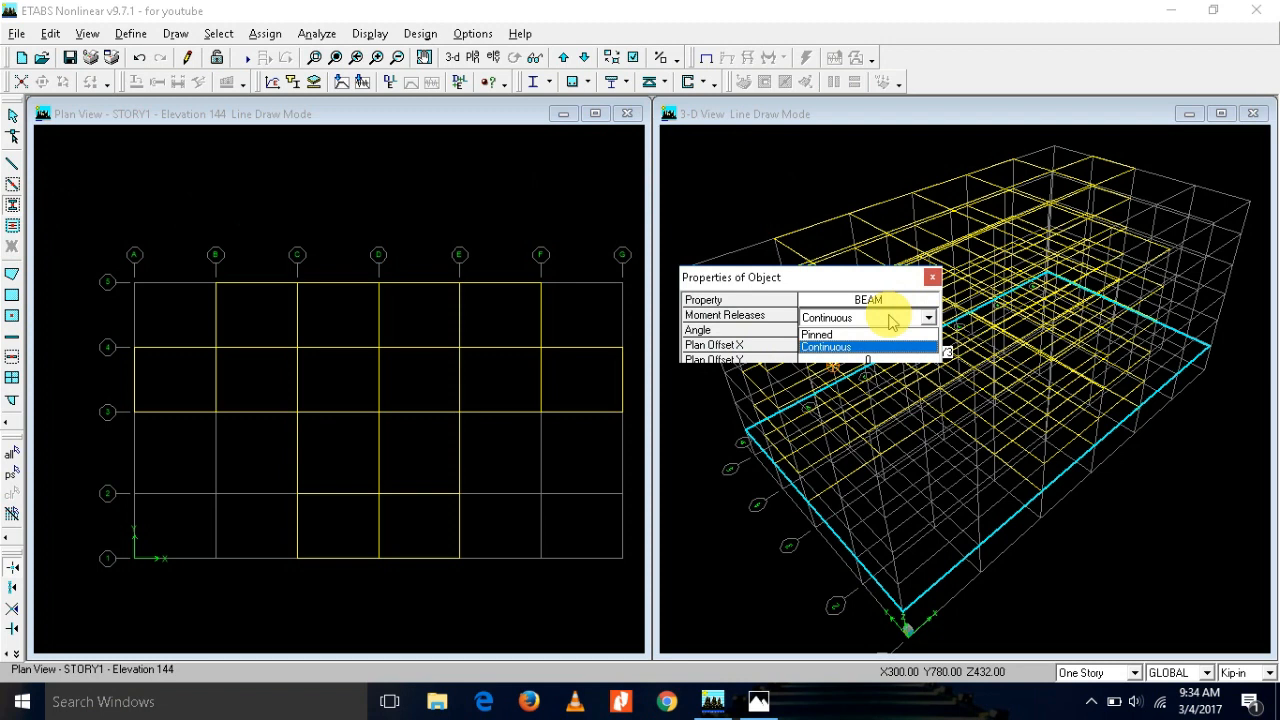
left_click(892, 318)
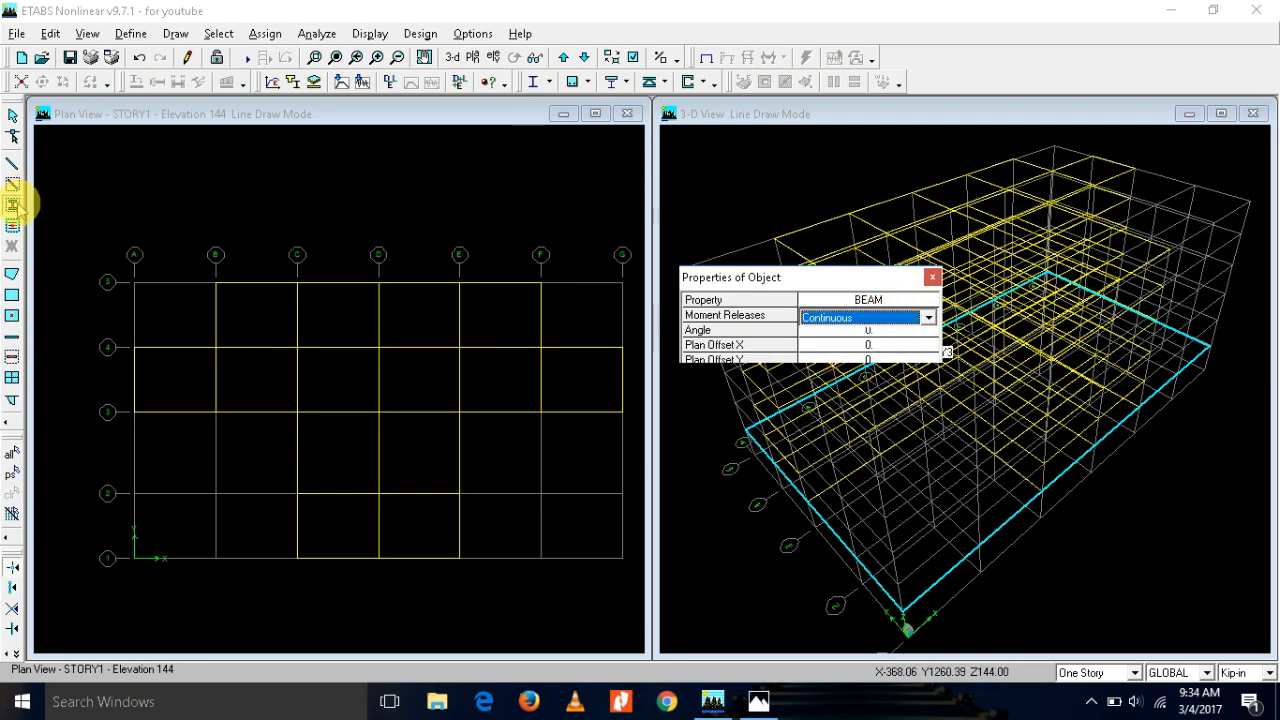
left_click(925, 300)
left_click(928, 302)
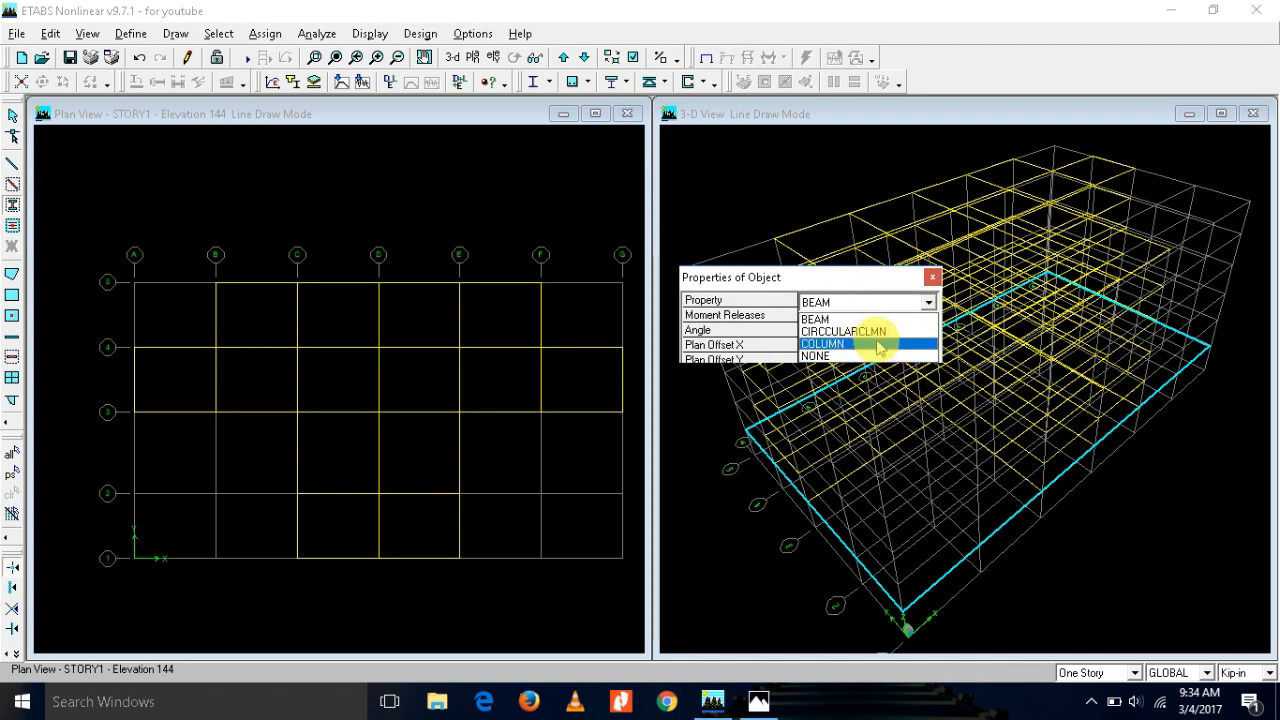
left_click(878, 344)
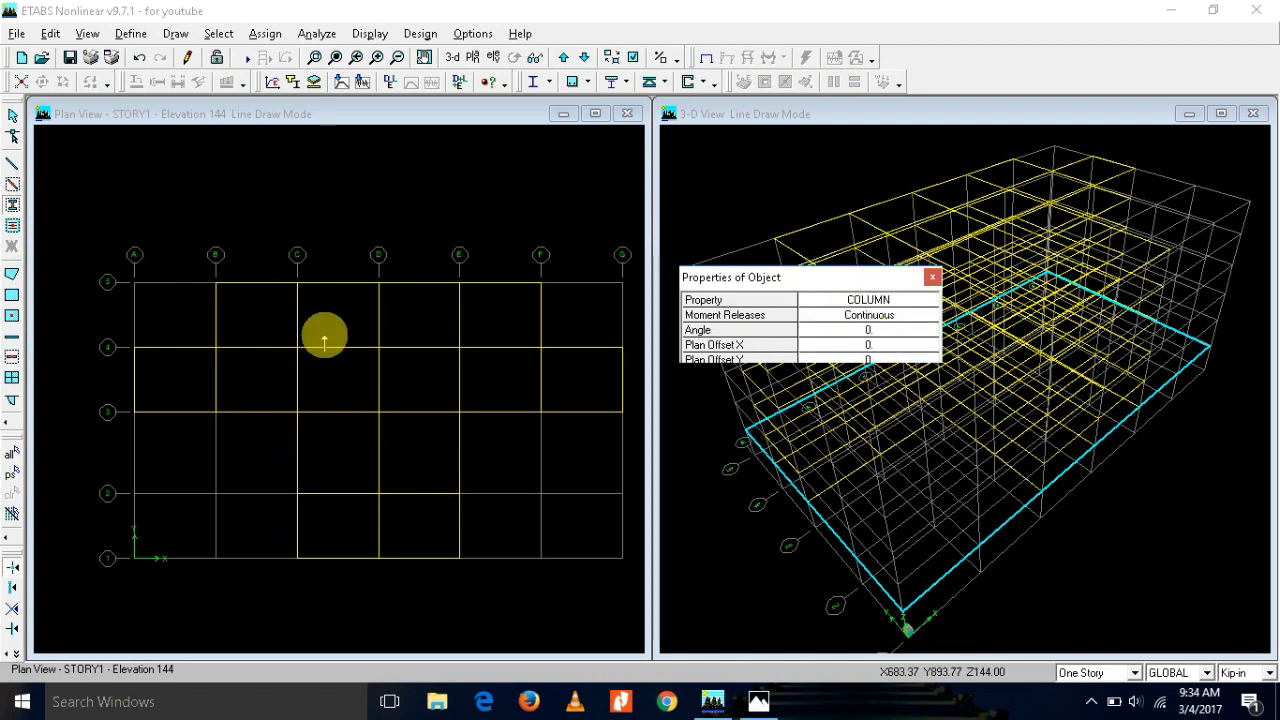
key("alt+Tab")
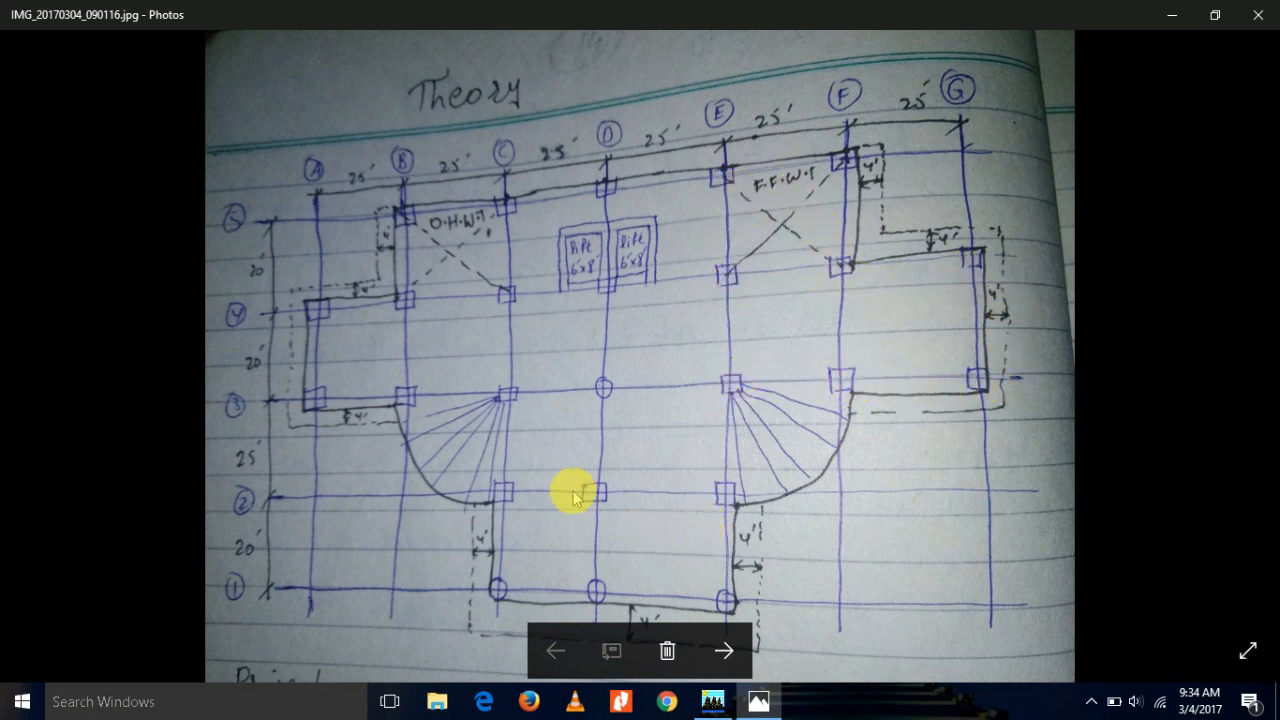
key("alt+Tab")
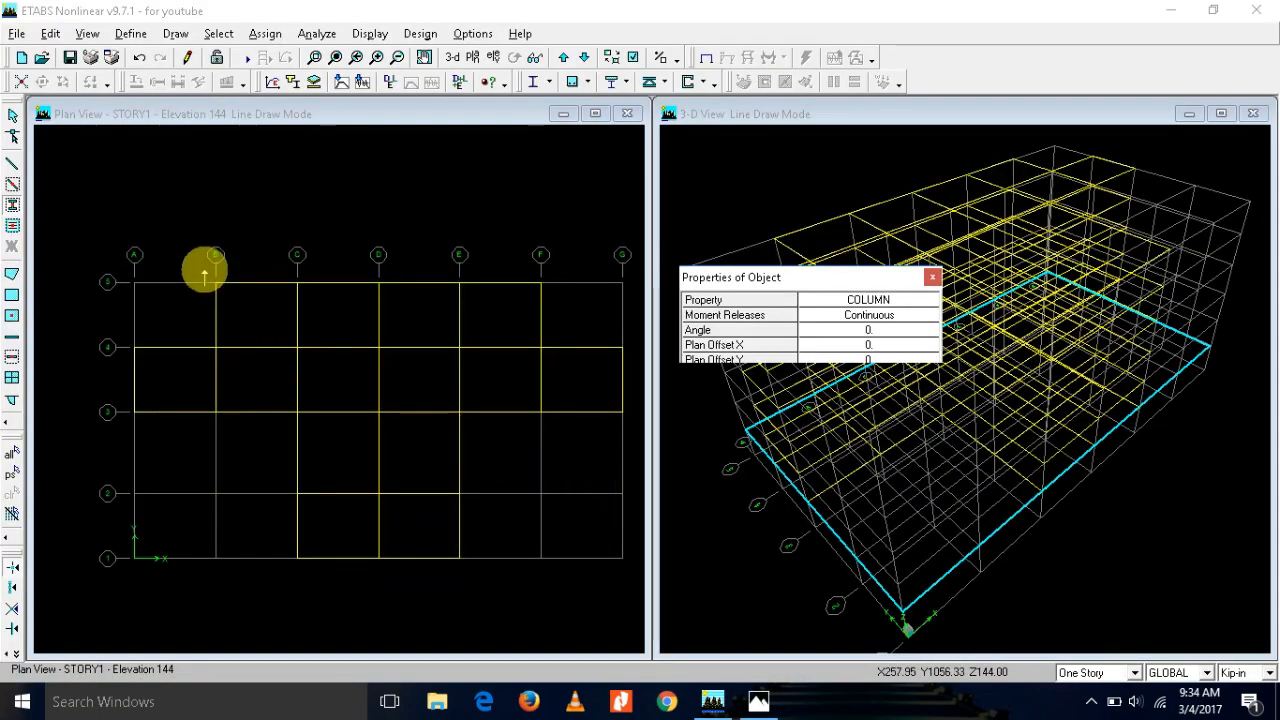
left_click_drag(203, 268, 564, 298)
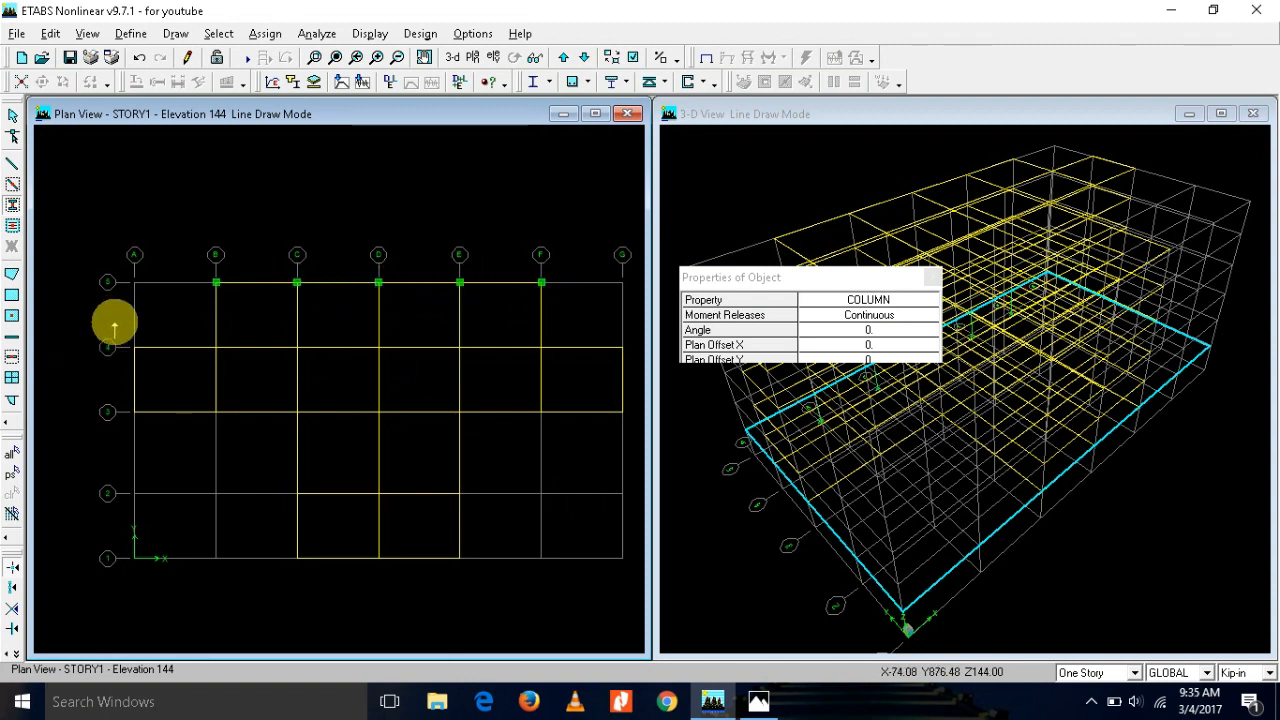
left_click_drag(114, 322, 638, 376)
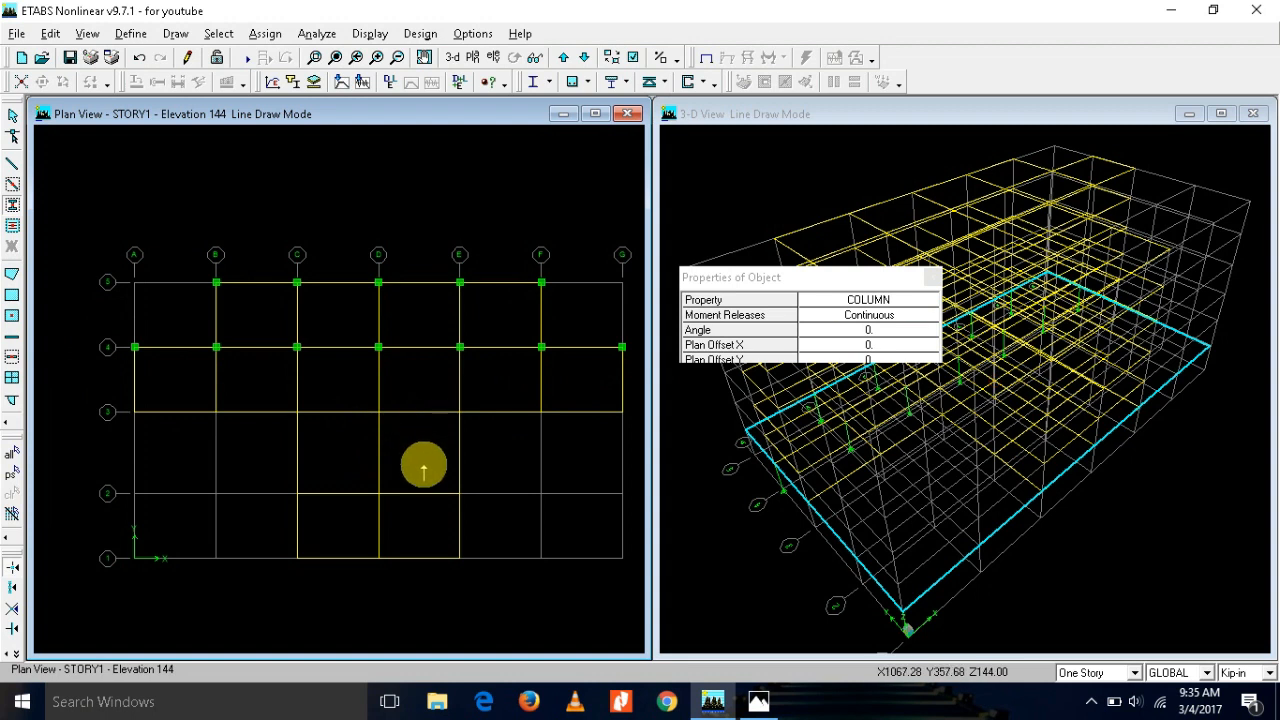
Step: Check the hand-drawn plan in Photos and add COLUMN columns at every grid point of line 3 except D3, and at C2, D2 and E2
key("alt+Tab")
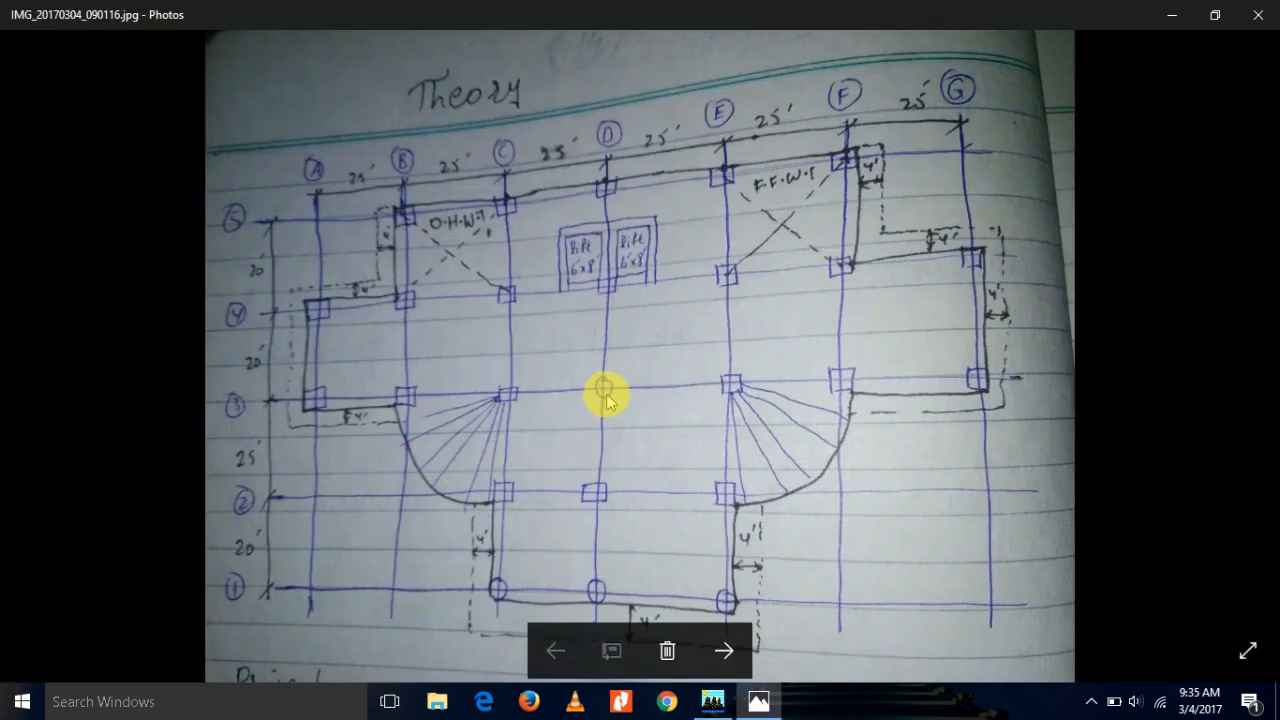
key("alt+Tab")
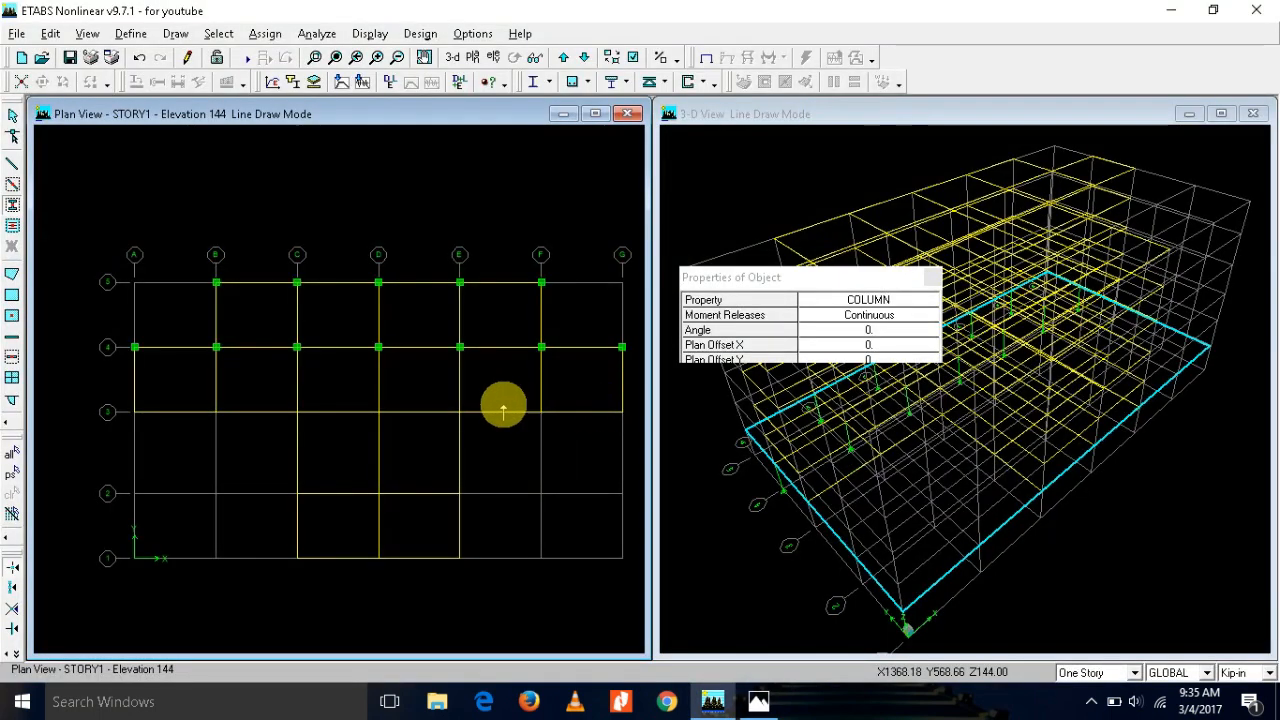
left_click_drag(435, 400, 628, 422)
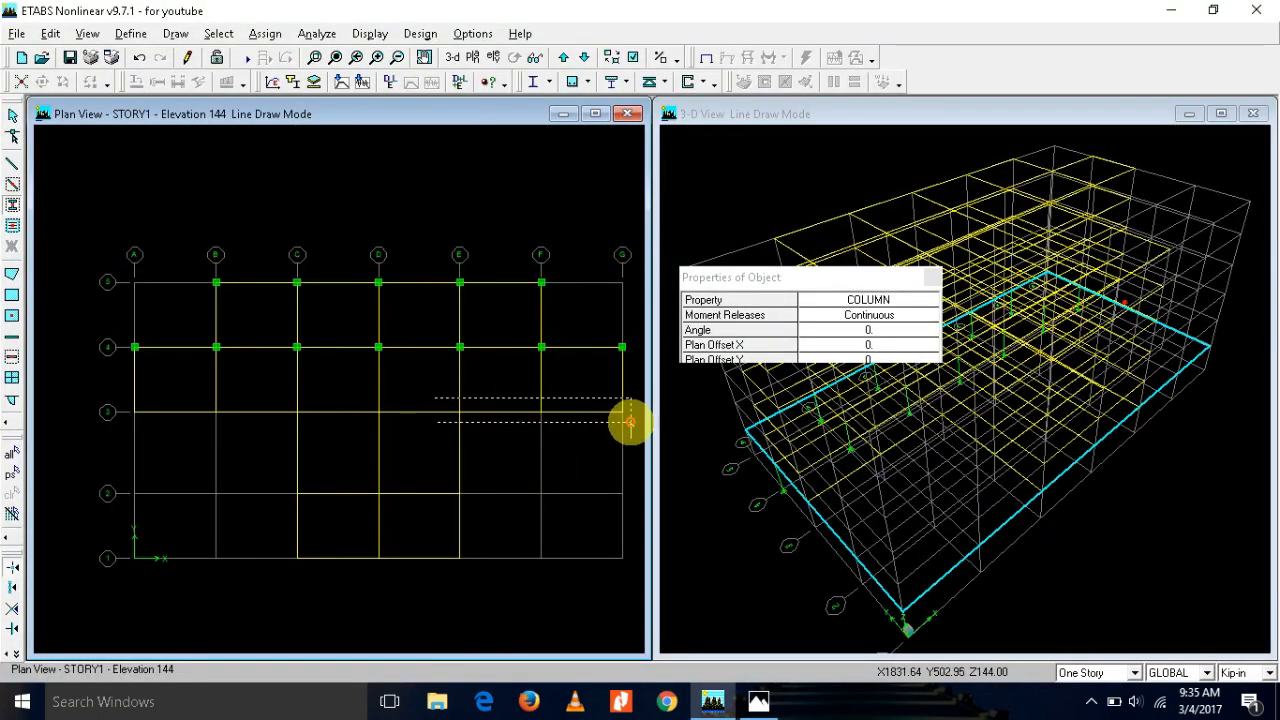
left_click_drag(122, 394, 318, 429)
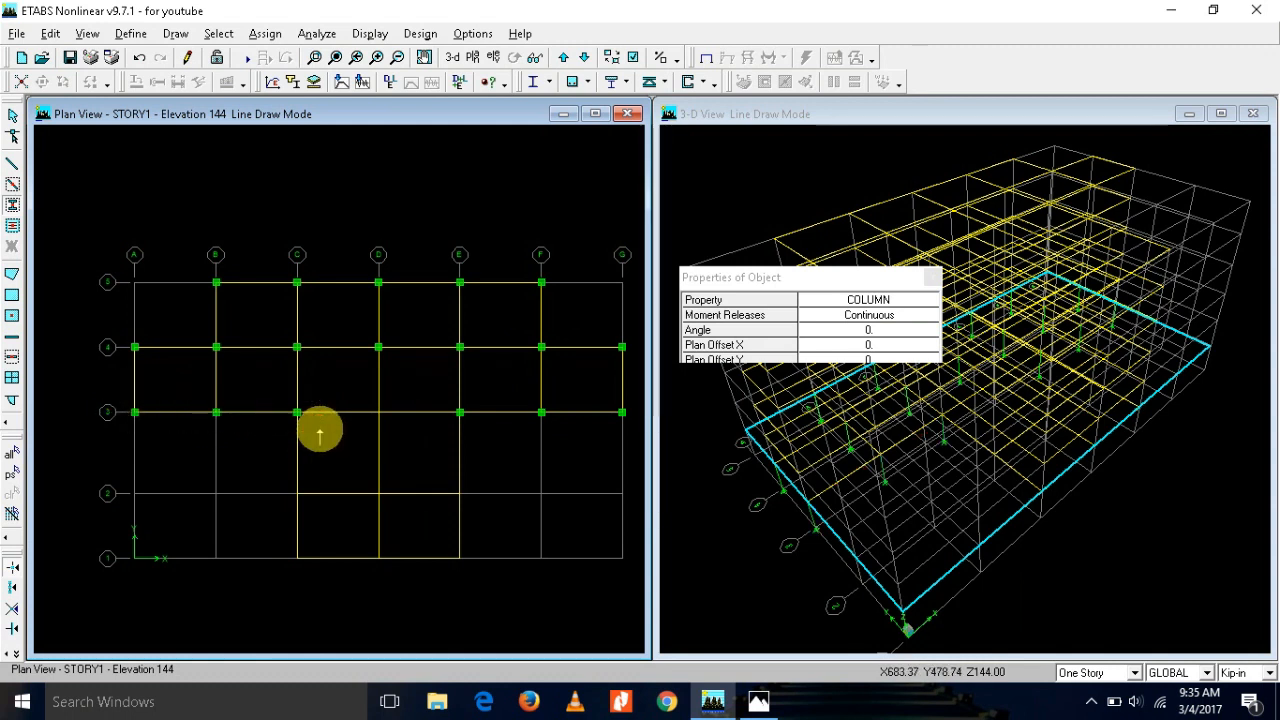
left_click_drag(275, 484, 489, 516)
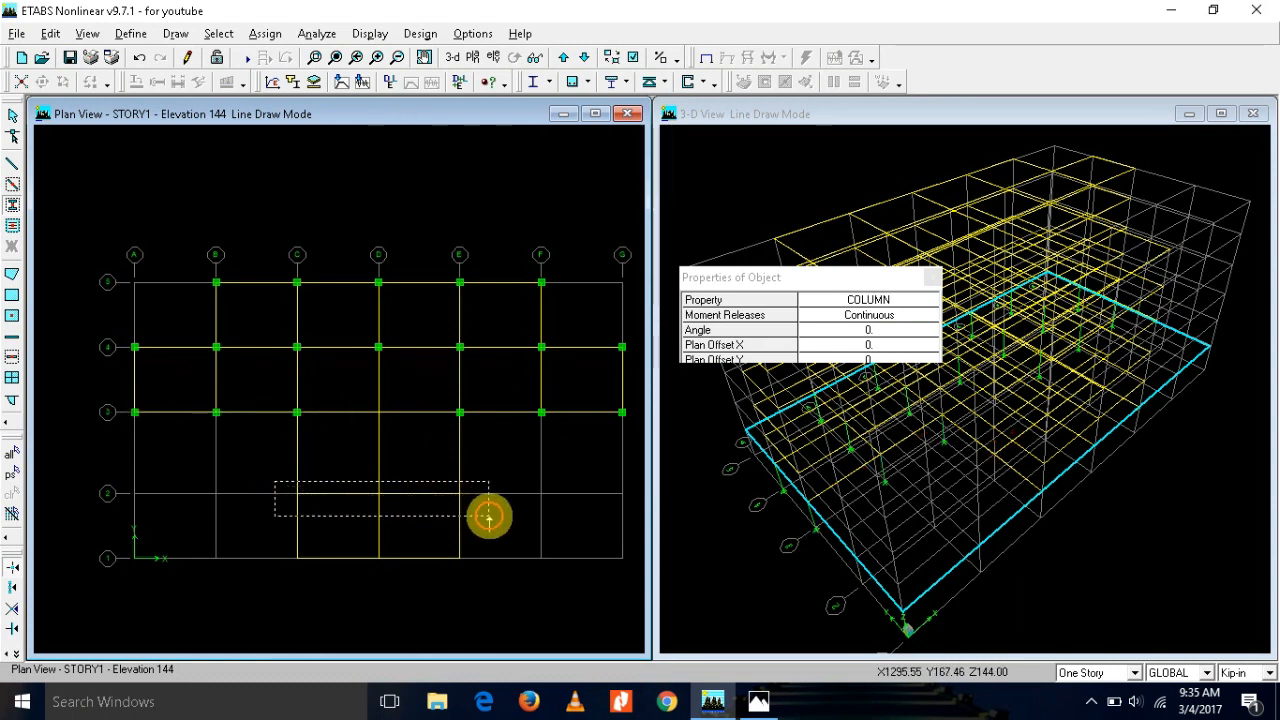
Step: Following the hand-drawn plan in Photos, create STORY1 columns with the CIRCCULARCLMN property at grid points D3, C1, D1 and E1
key("alt+Tab")
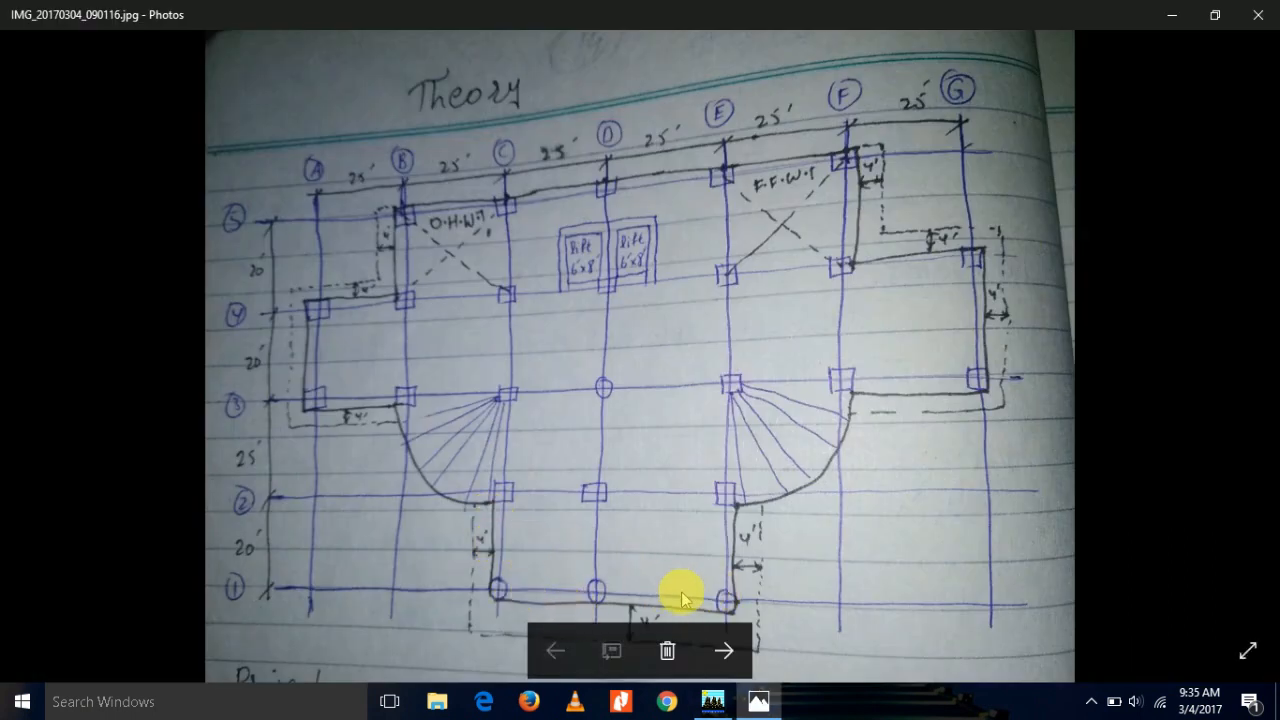
key("alt+Tab")
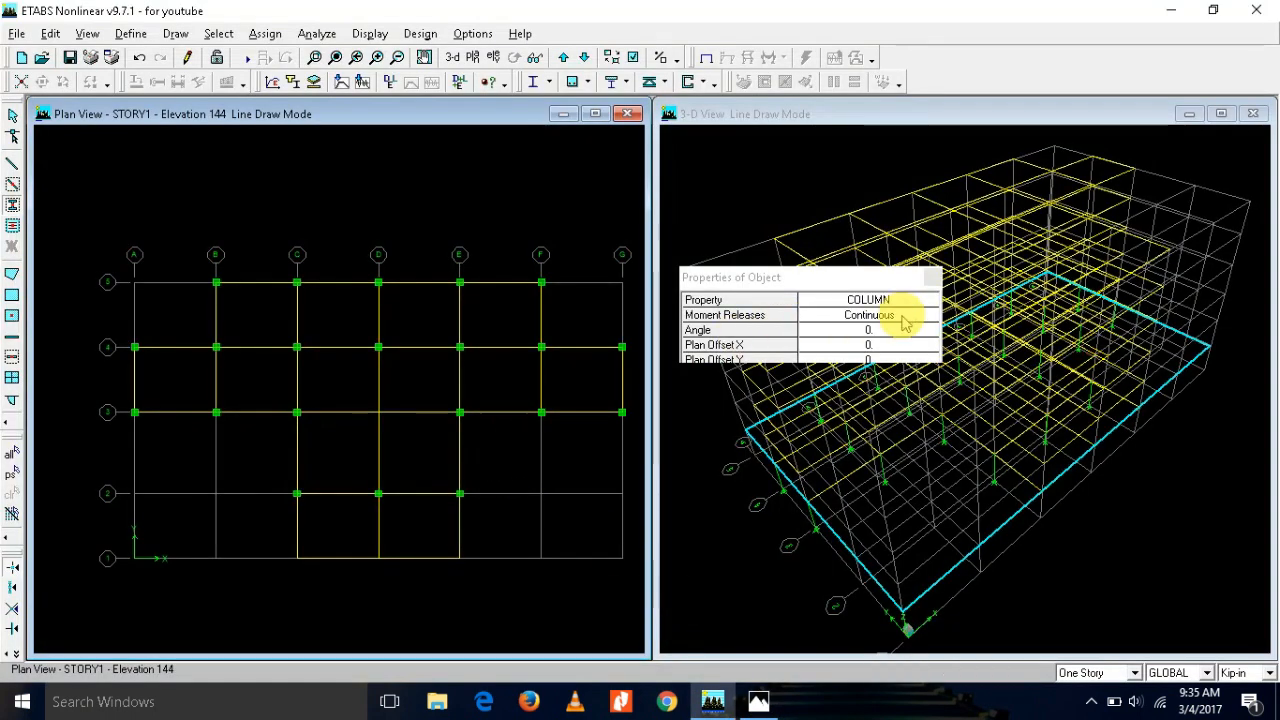
left_click(905, 316)
left_click(905, 318)
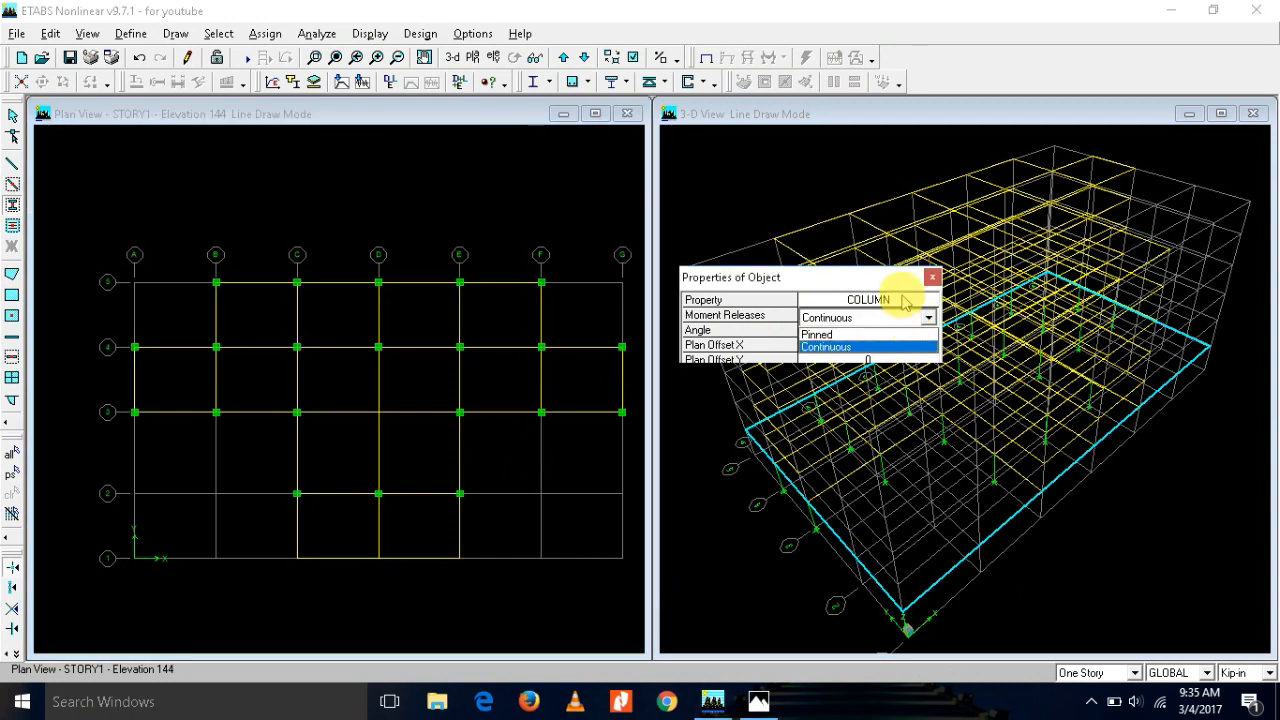
left_click(903, 322)
left_click(901, 299)
left_click(903, 303)
left_click(887, 334)
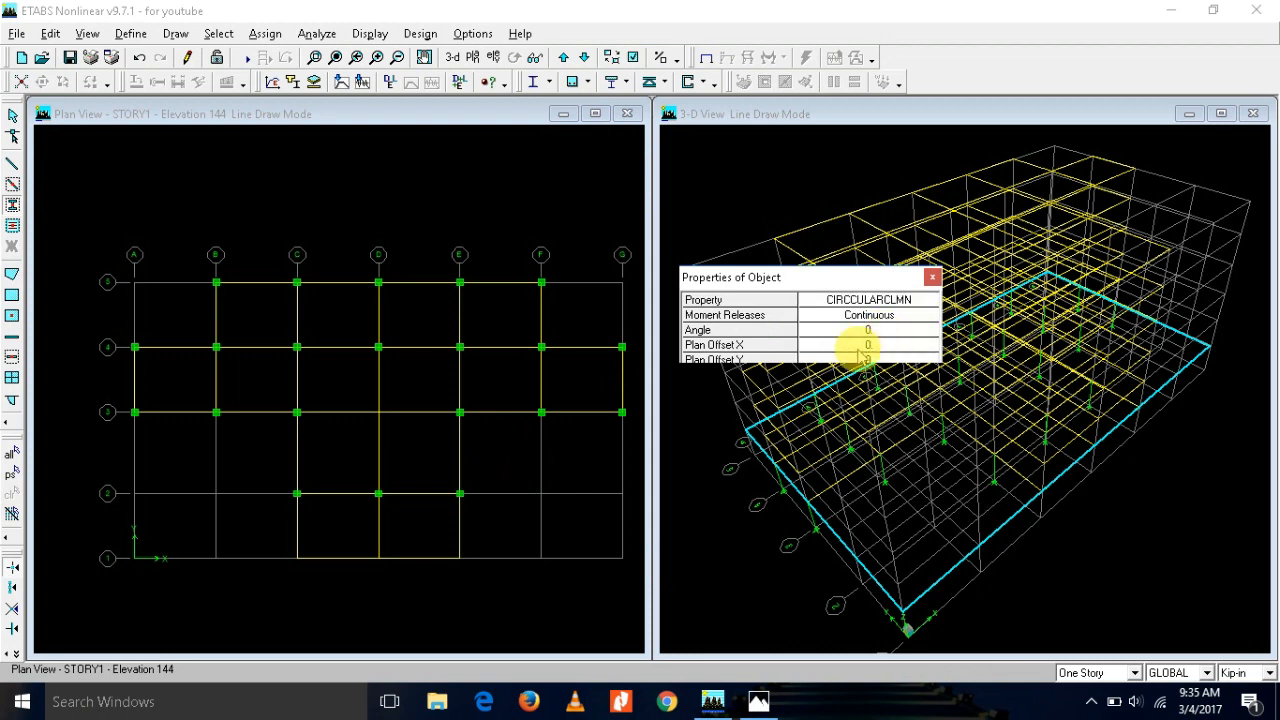
left_click(372, 406)
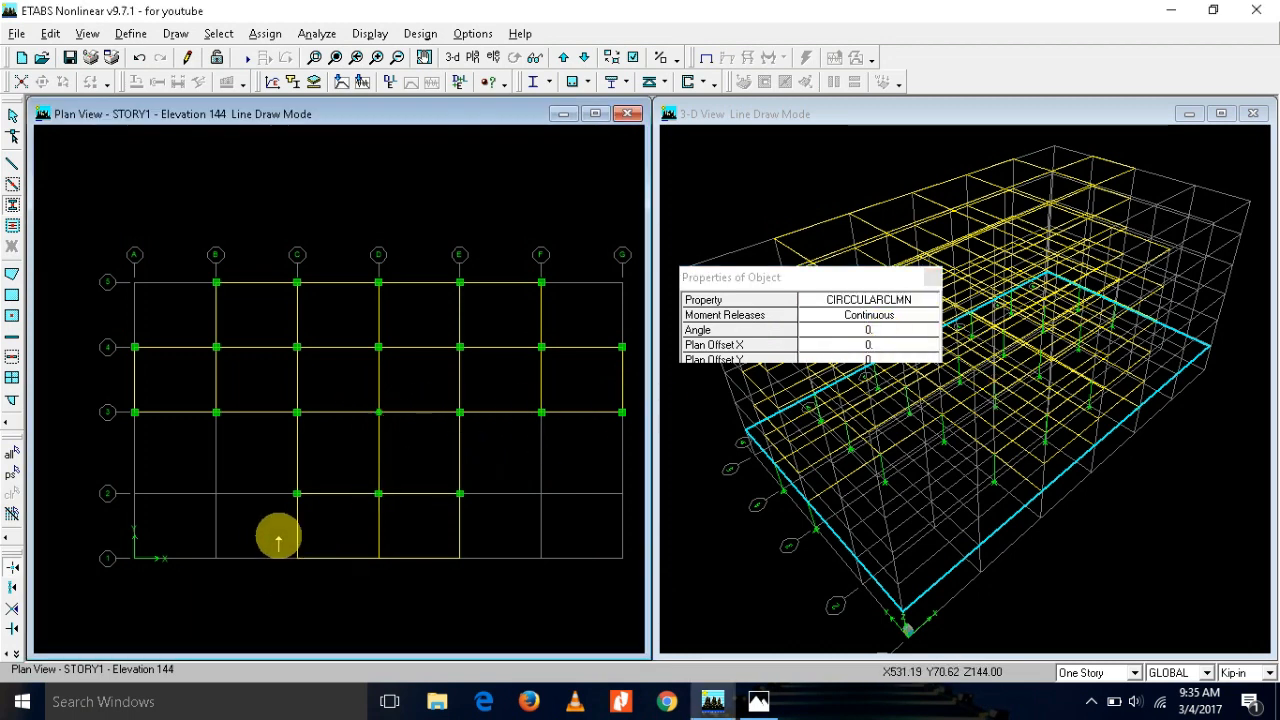
left_click_drag(276, 538, 488, 582)
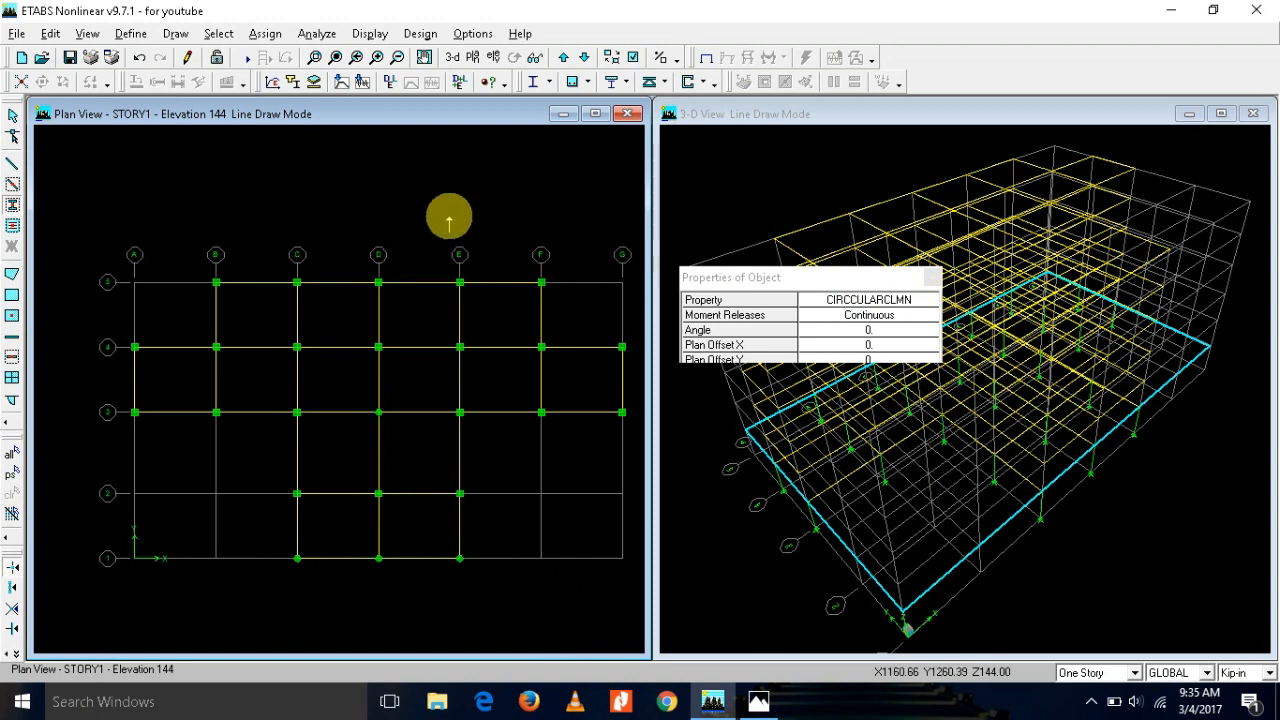
key("Escape")
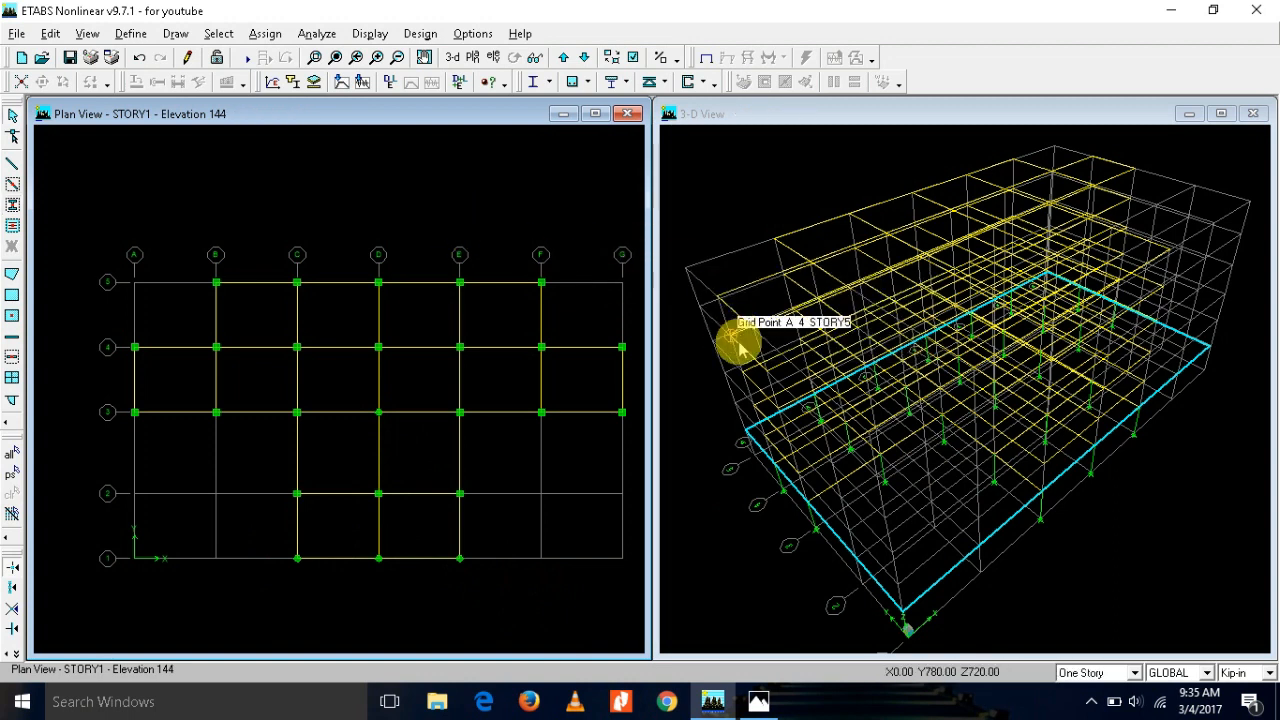
left_click(584, 58)
left_click(563, 58)
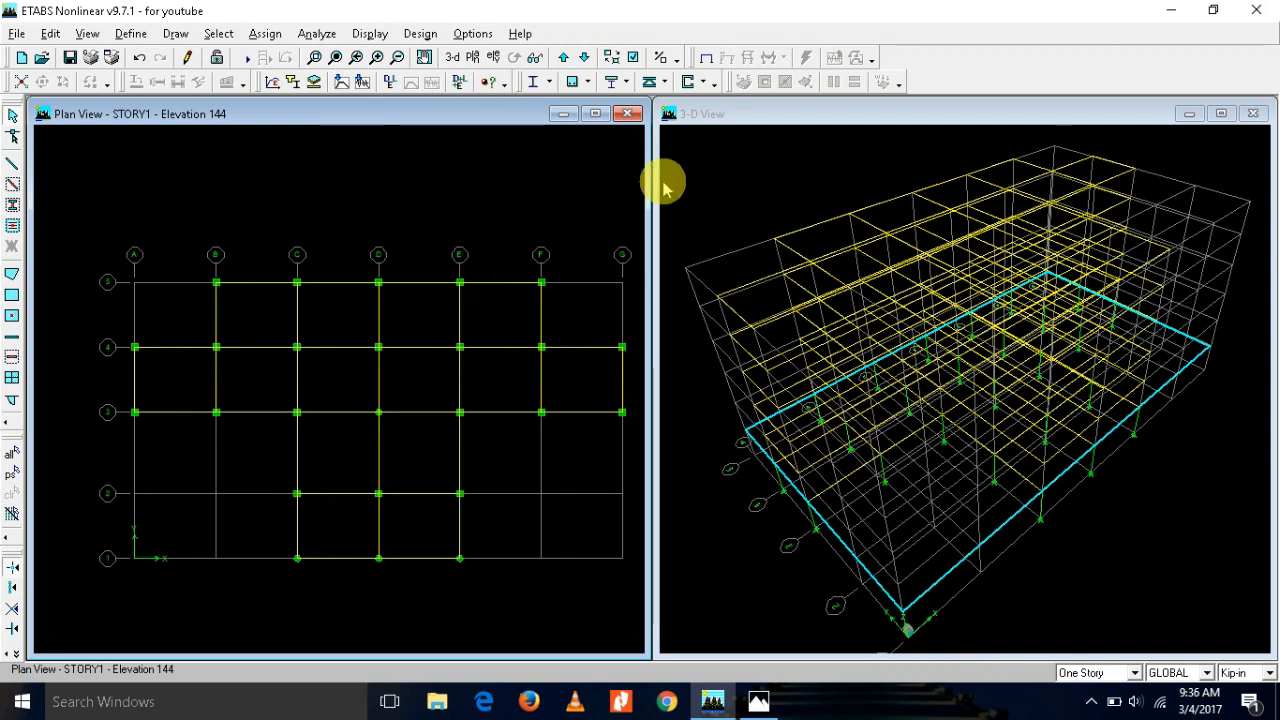
key("ctrl+F10")
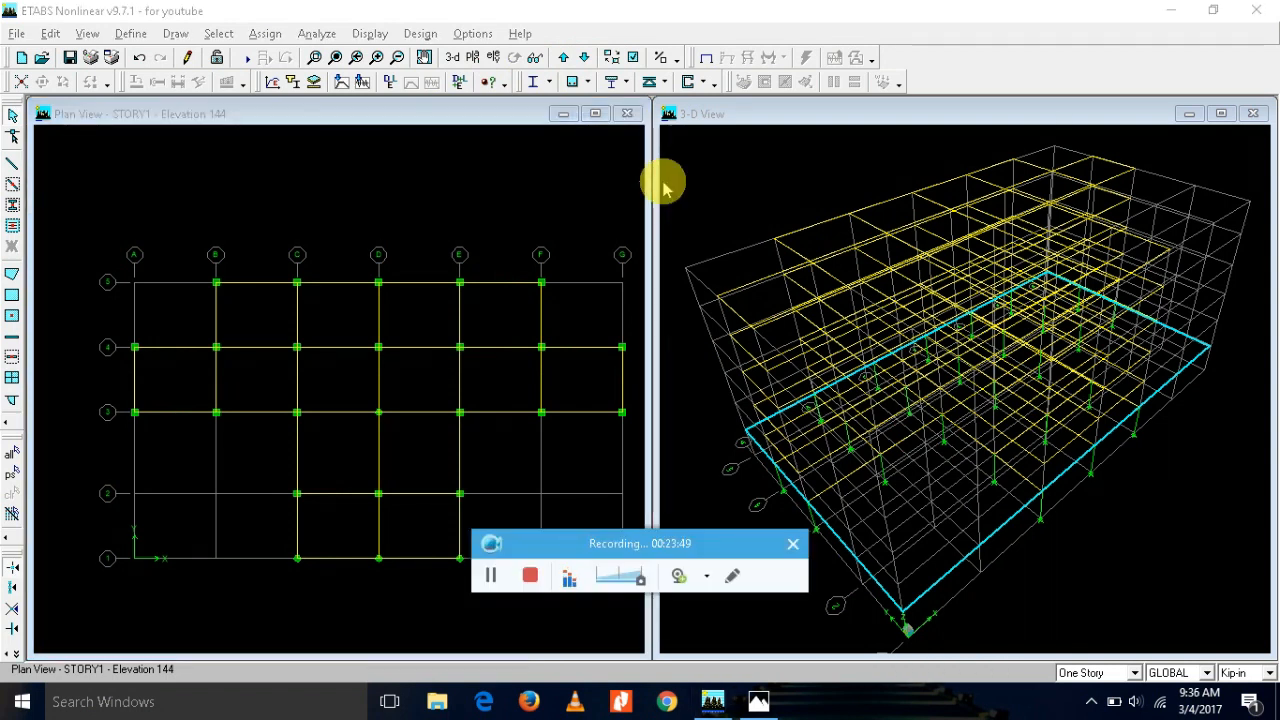
Step: Turn on Object Fill and Extrusion for the 3-D view in the building view options
left_click(714, 197)
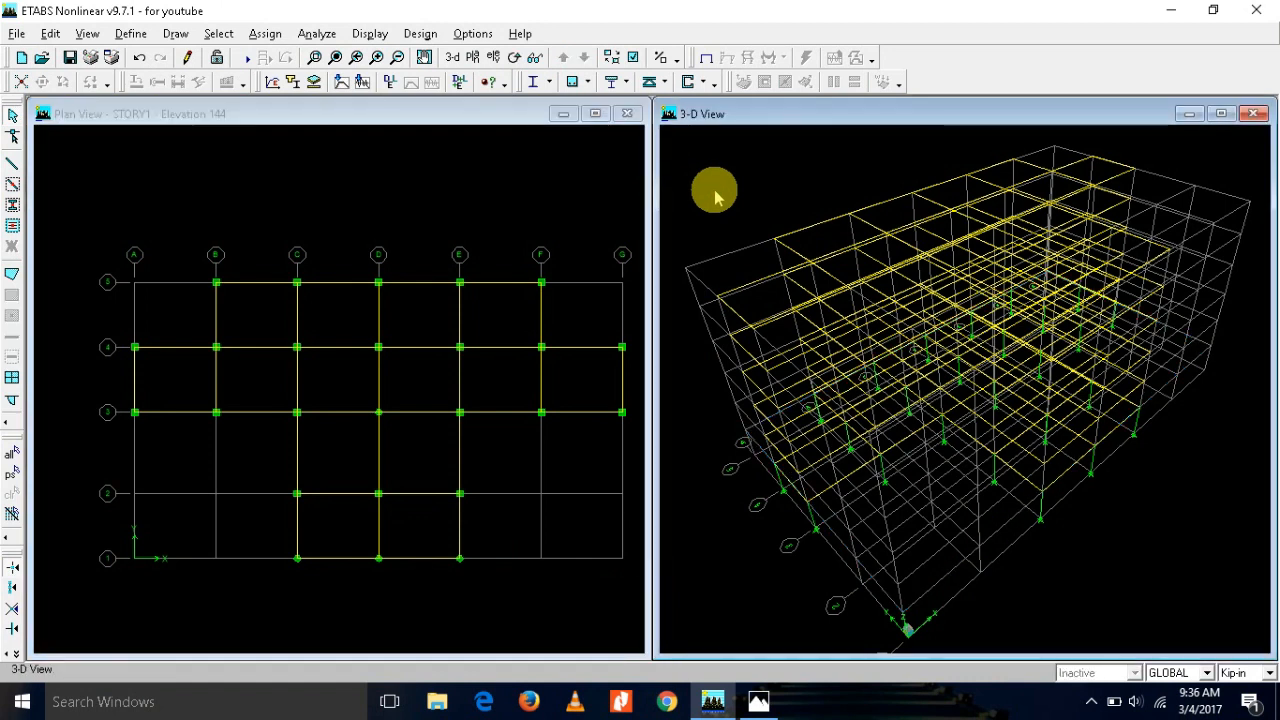
left_click(633, 58)
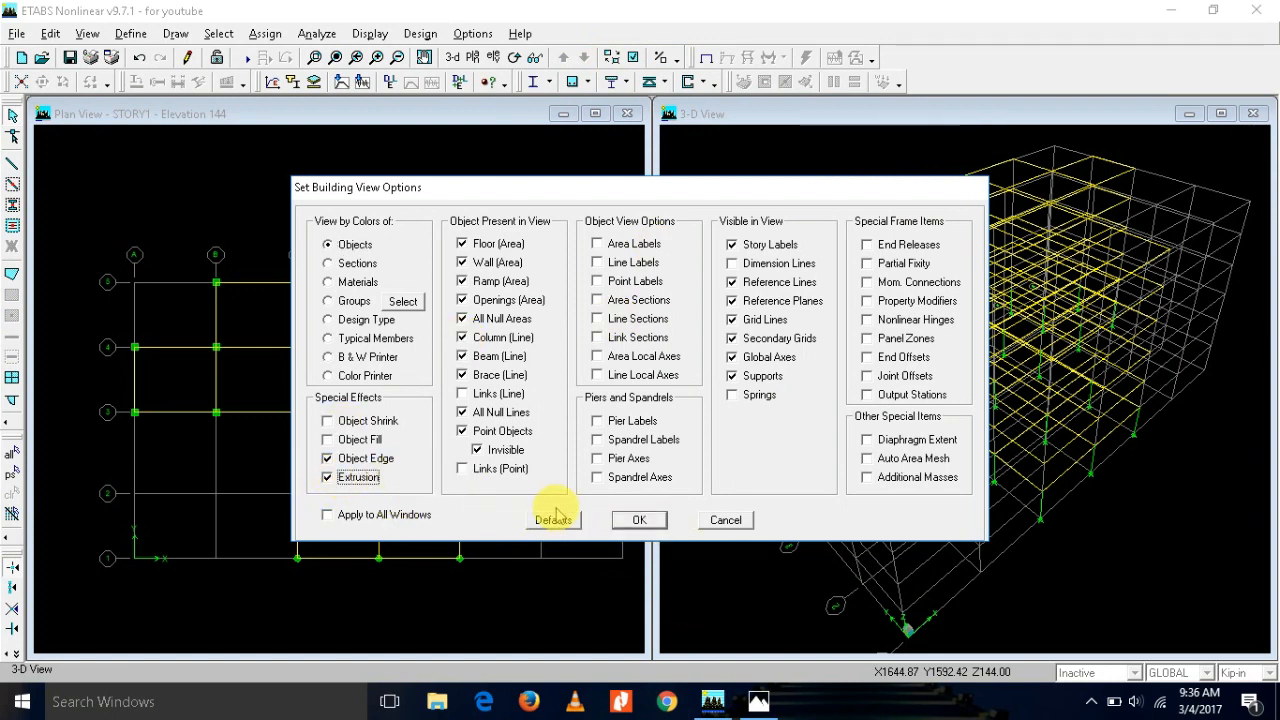
left_click(362, 440)
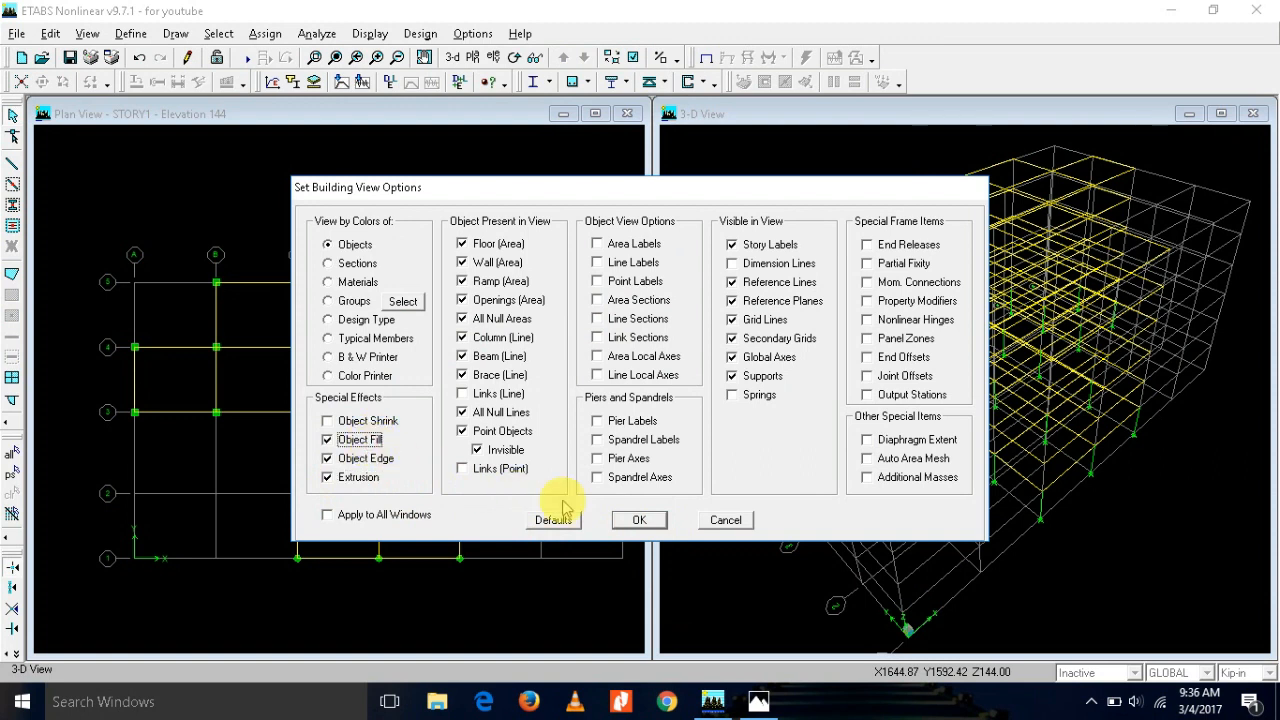
left_click(637, 522)
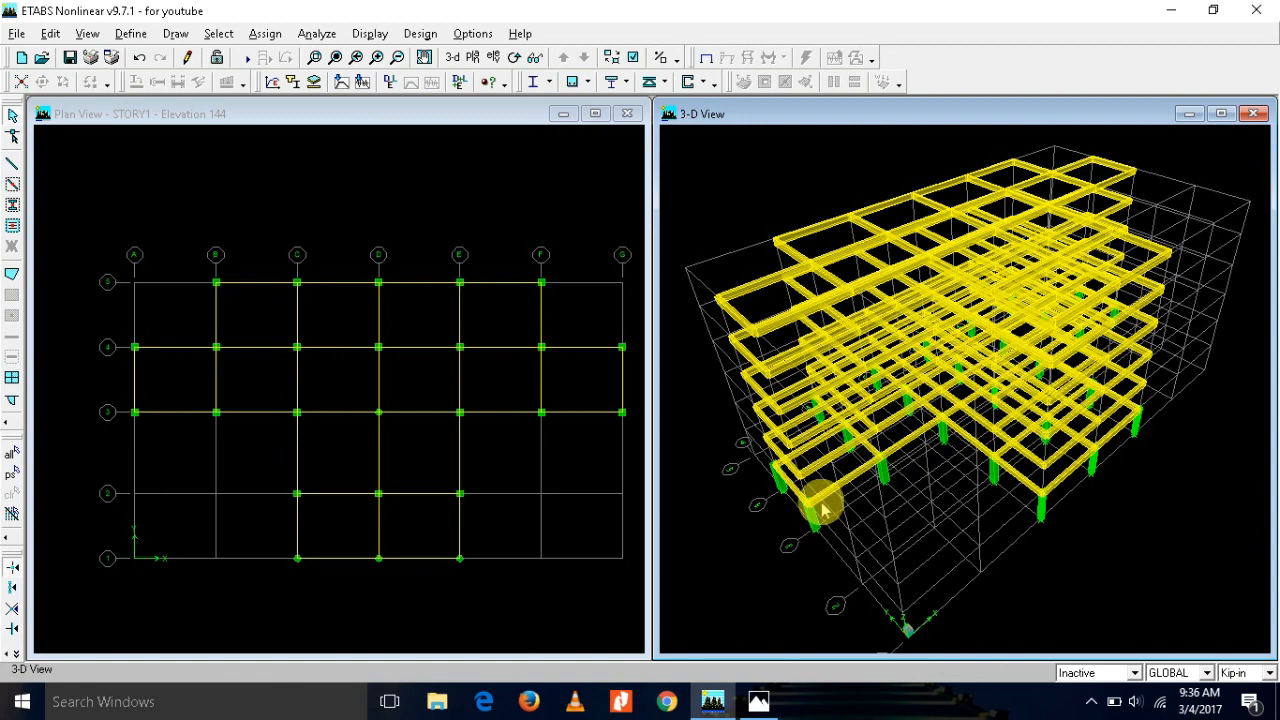
Step: Undo all the columns drawn on STORY1 and set the drawing scope to All Stories
left_click(482, 591)
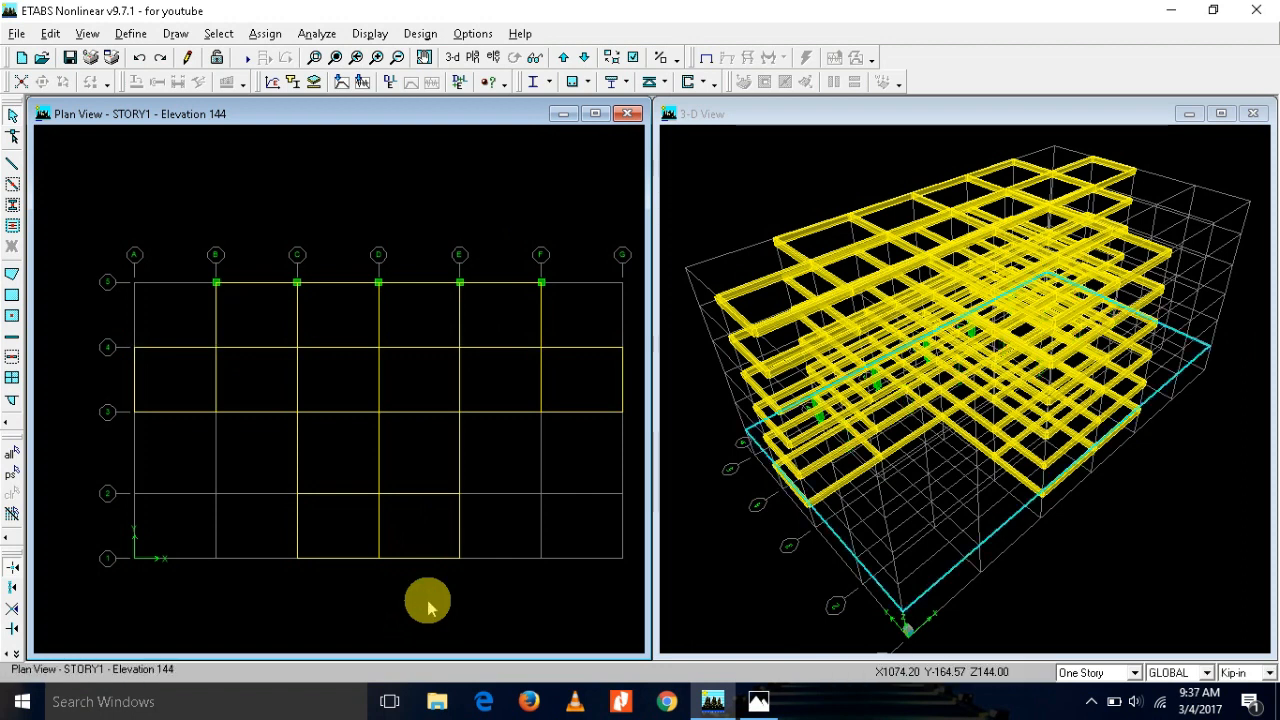
left_click(427, 601)
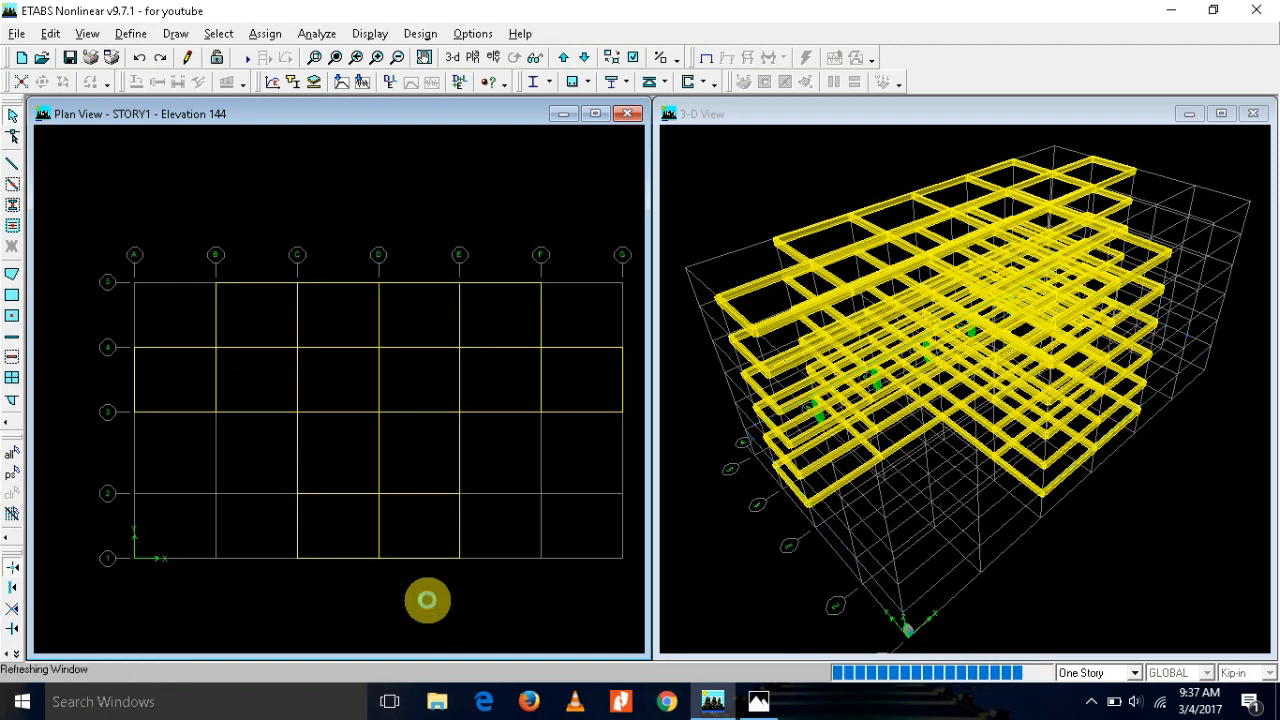
left_click(1132, 672)
left_click(1105, 645)
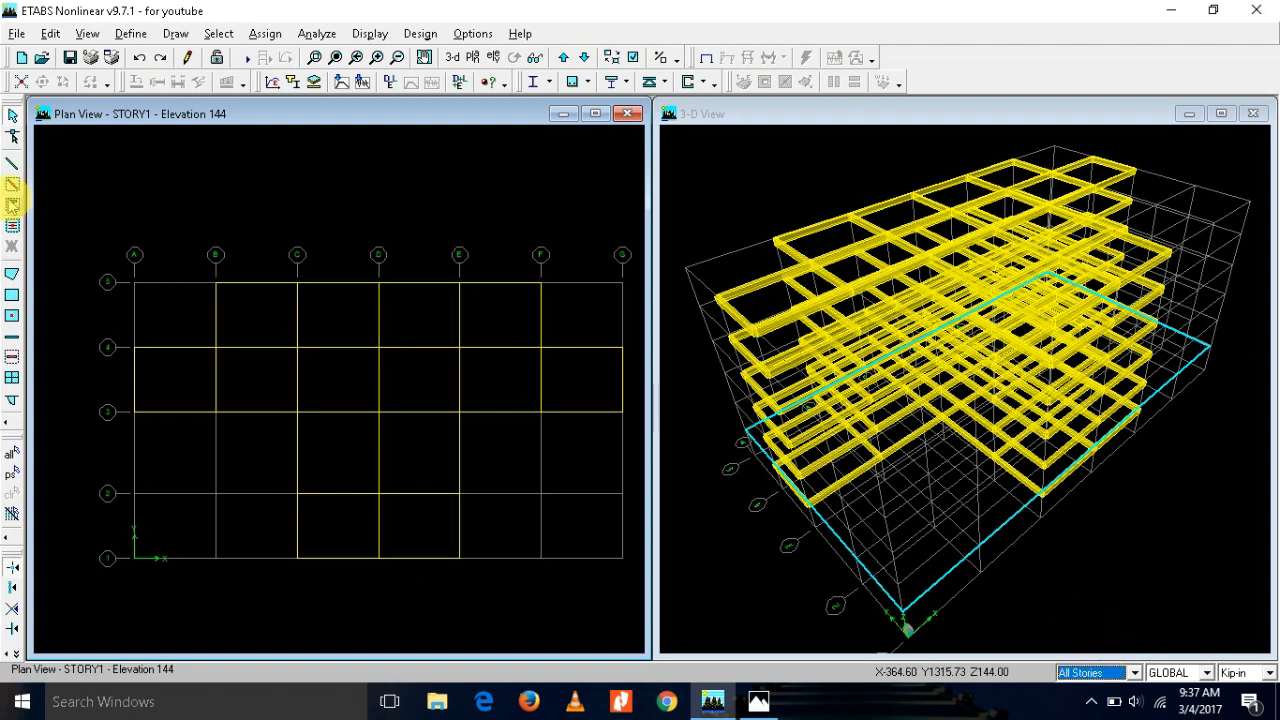
Step: Create continuous CIRCCULARCLMN columns through all stories at grid points D3, C1, D1 and E1
left_click(13, 204)
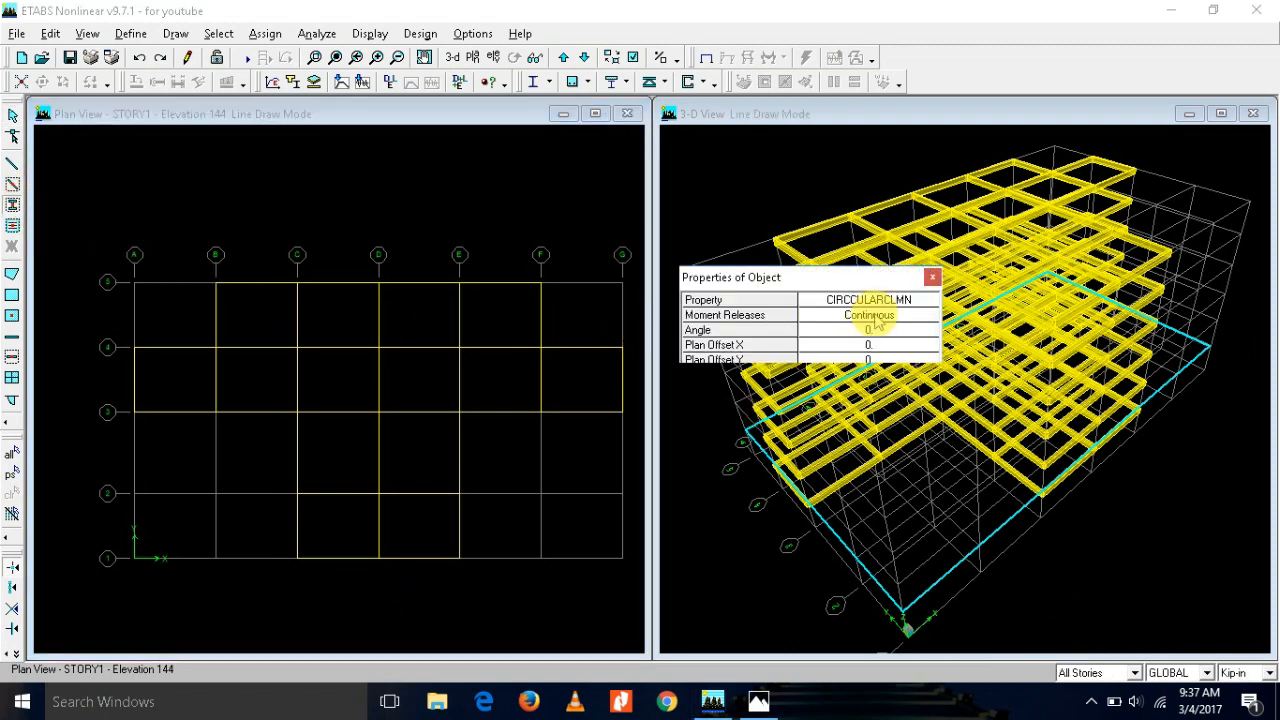
left_click(369, 405)
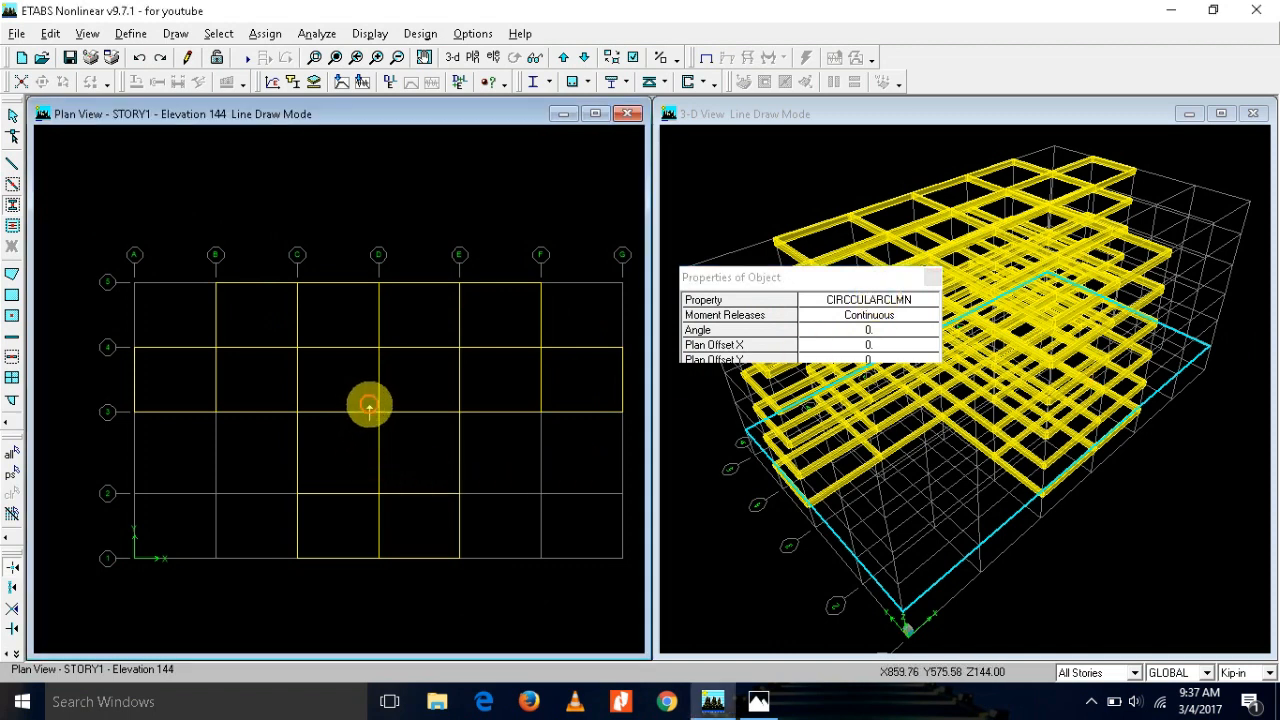
left_click_drag(276, 541, 470, 574)
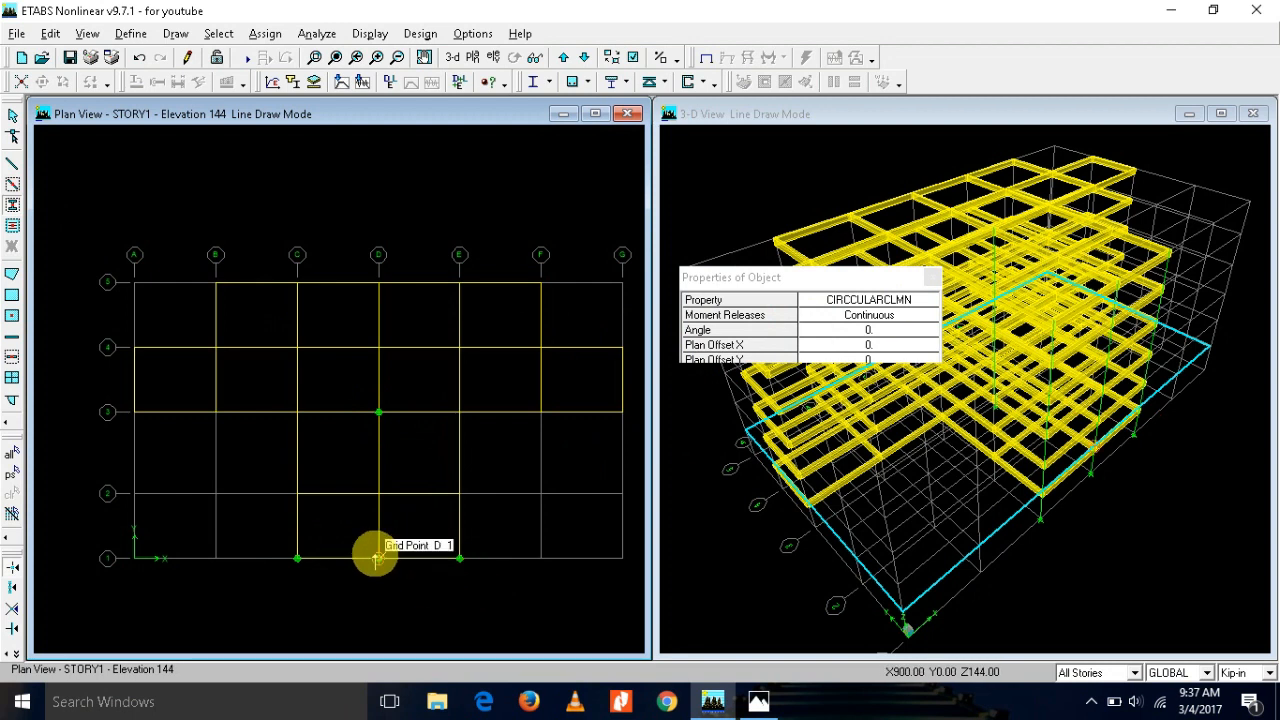
Step: Create COLUMN columns through all stories at B5 to F5, A4 to G4, every line 3 grid point except D3, and C2, D2 and E2
left_click(912, 302)
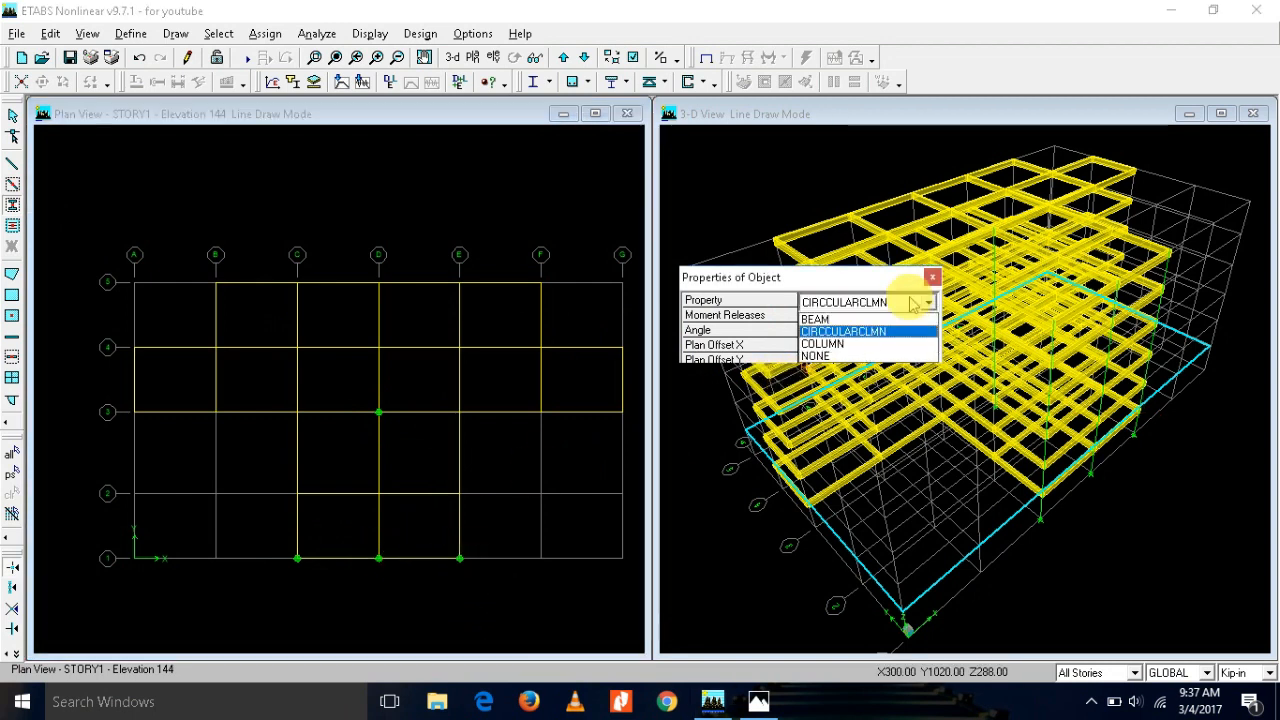
left_click(853, 344)
left_click_drag(195, 275, 572, 312)
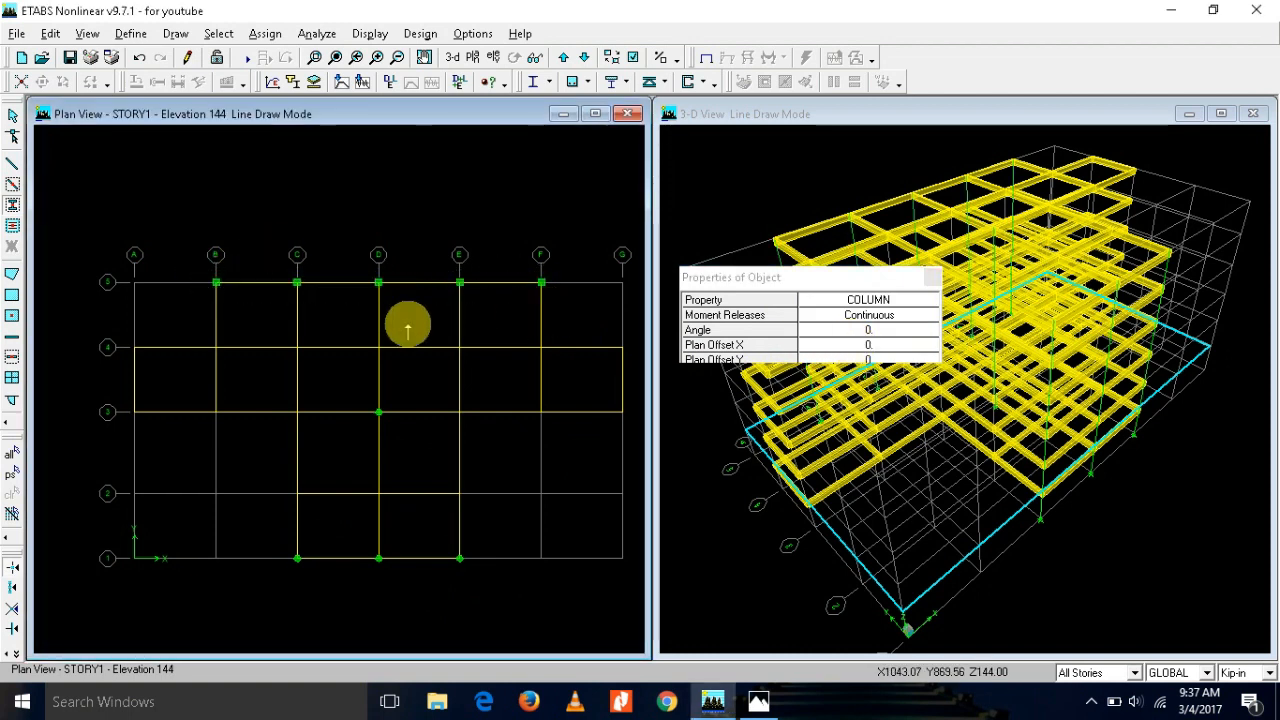
left_click_drag(123, 331, 634, 360)
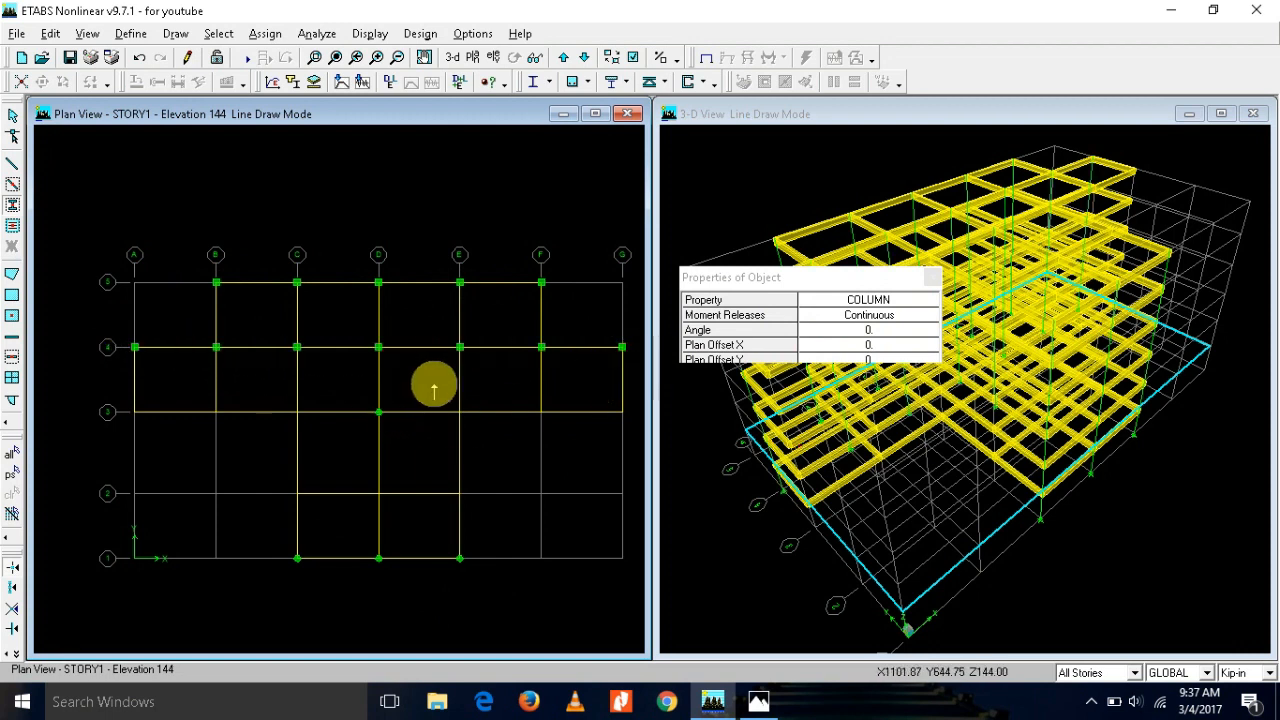
left_click_drag(440, 382, 631, 434)
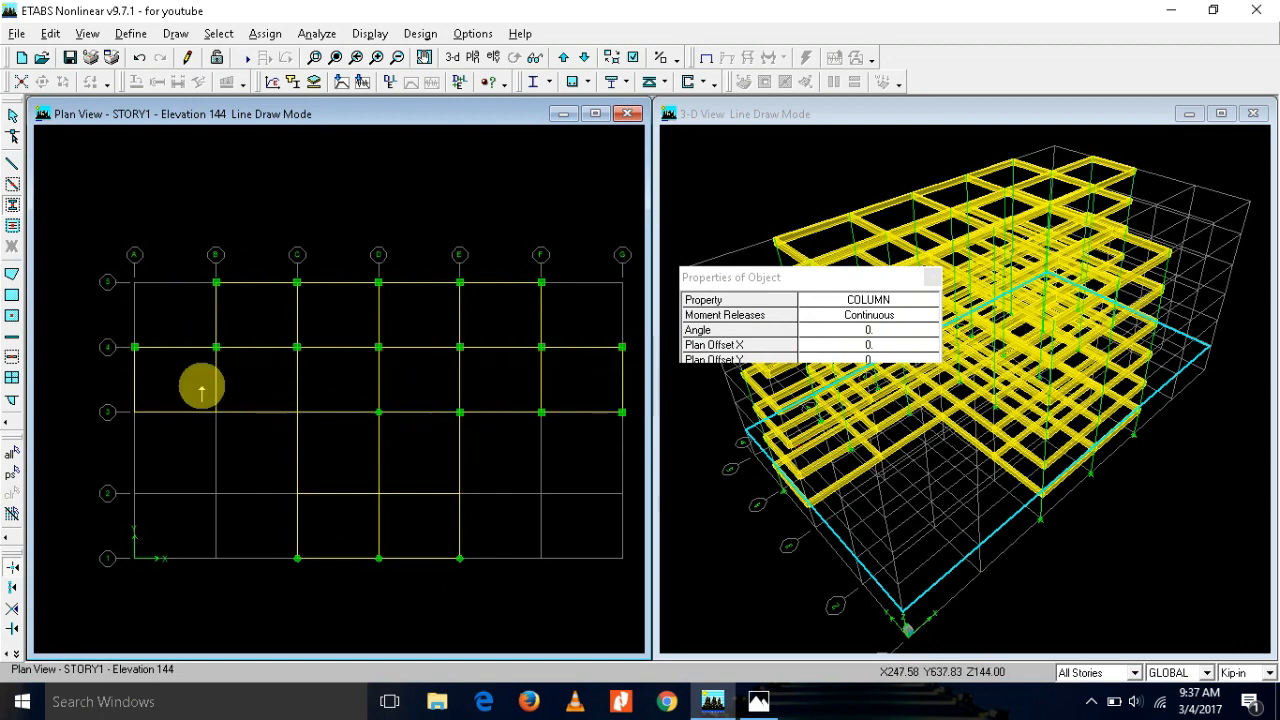
left_click_drag(118, 396, 500, 509)
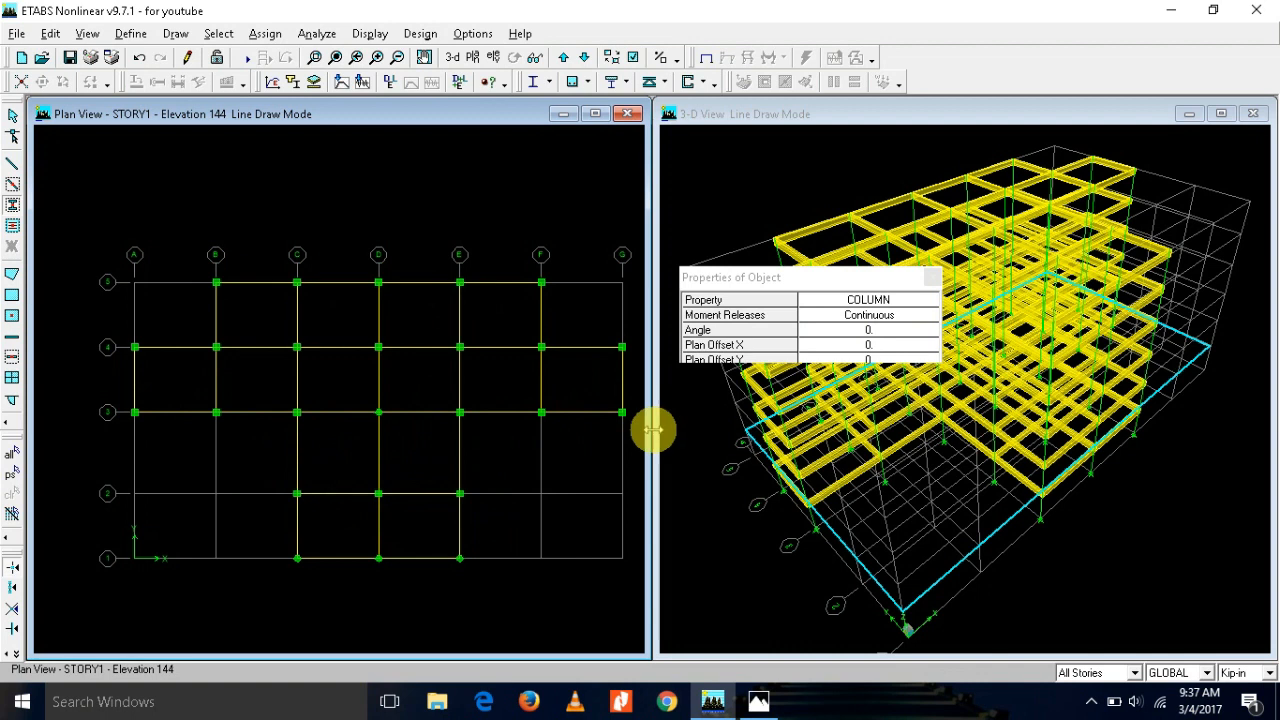
key("Escape")
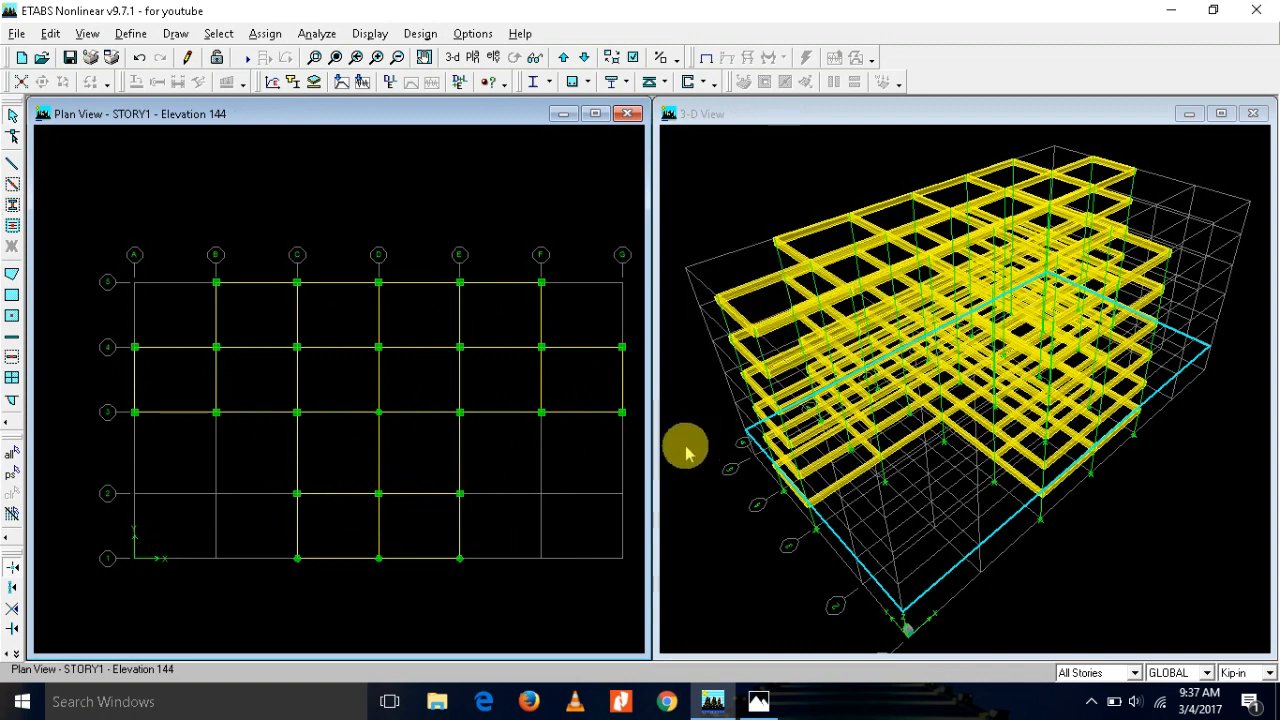
Step: Reapply the 3-D view's building view options with Object Fill and Extrusion on to display the columns extruded
left_click(693, 428)
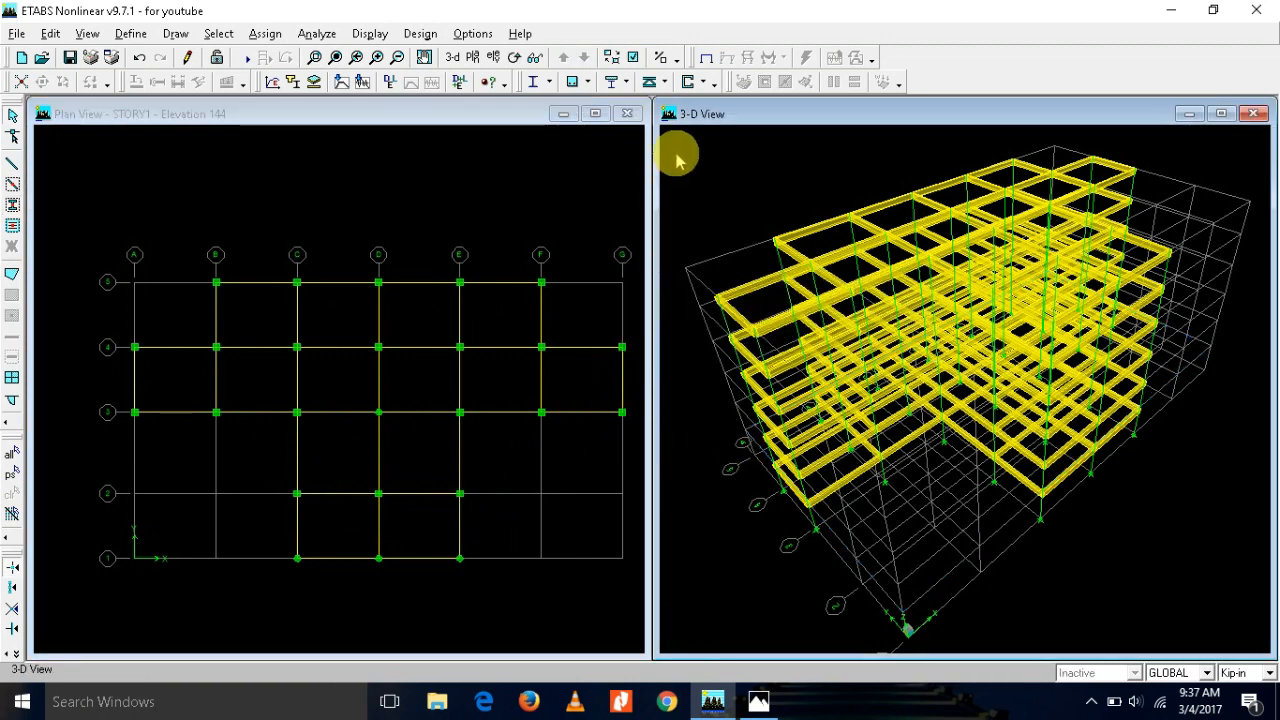
left_click(633, 57)
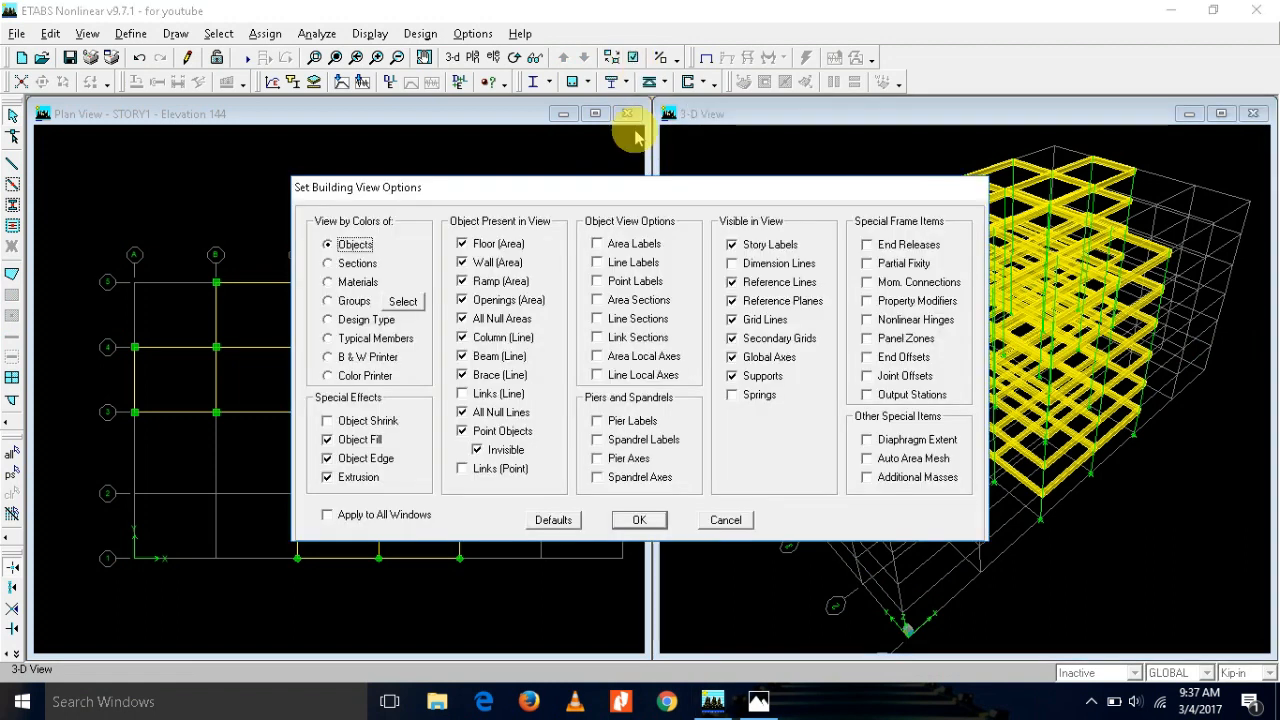
left_click(640, 521)
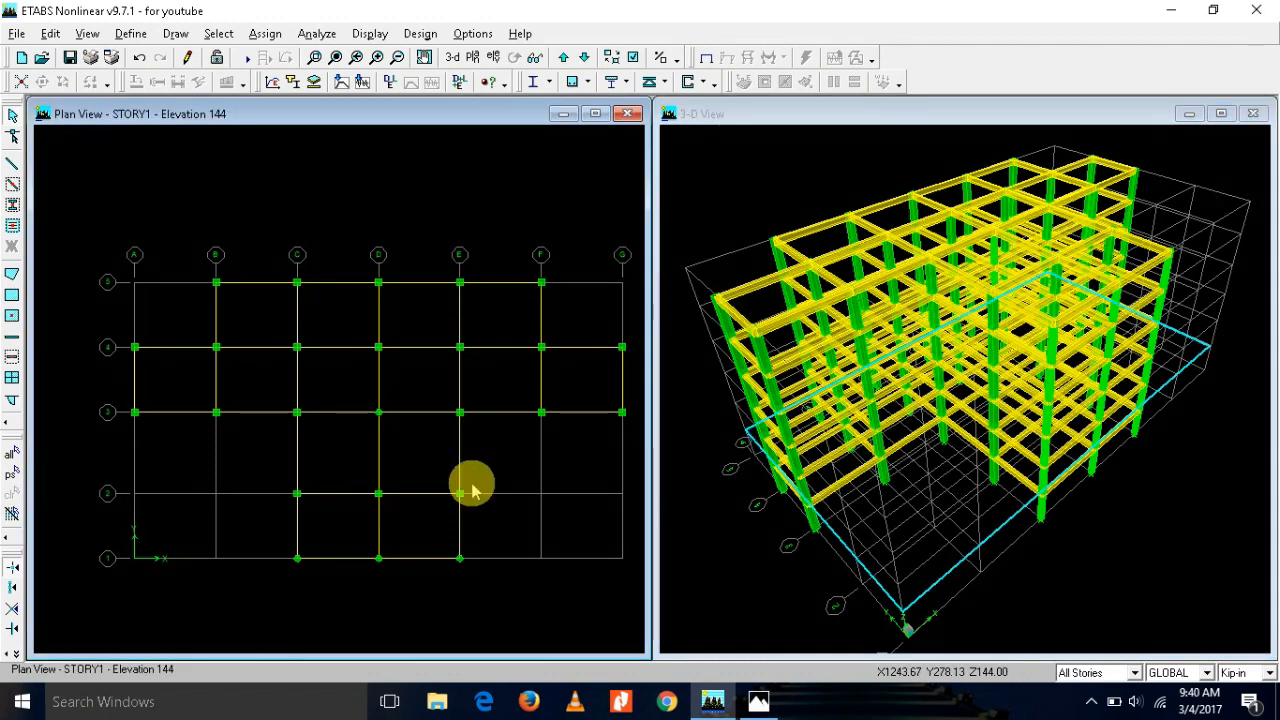
Step: Check the curved areas on the hand-drawn plan in Photos, and in ETABS start a new grid coordinate system of Cylindrical type
key("alt+Tab")
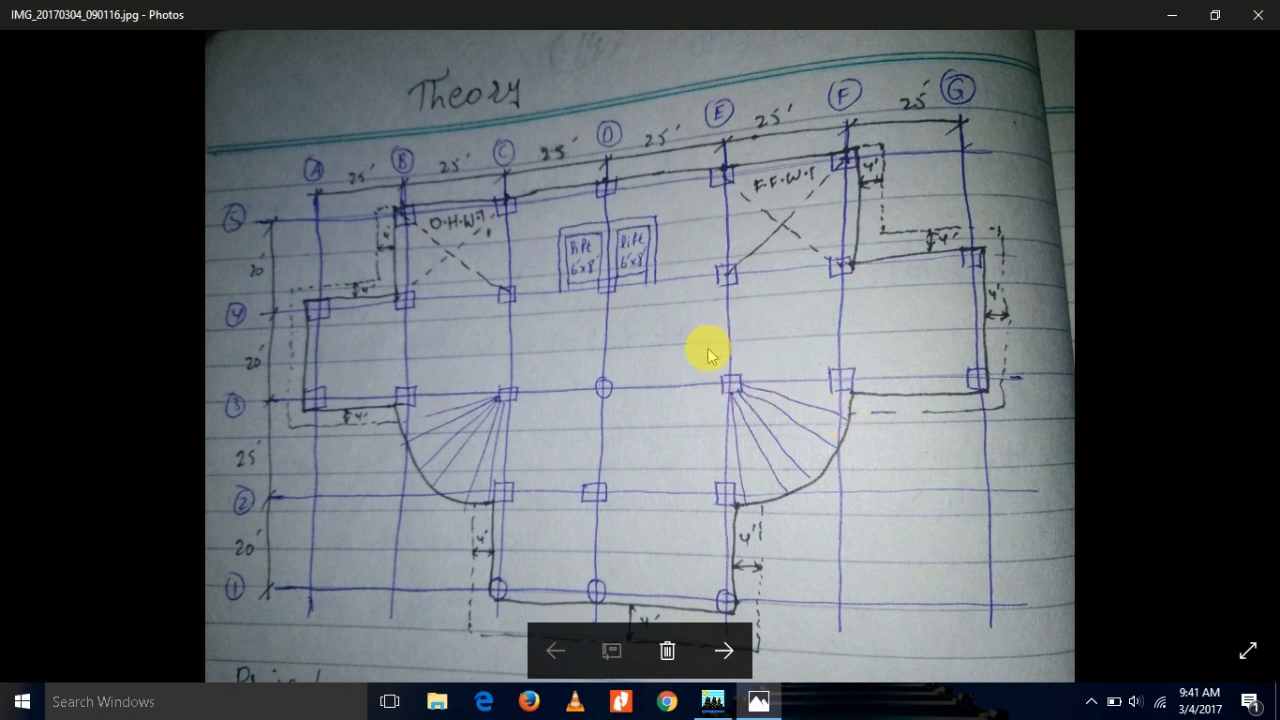
key("alt+Tab")
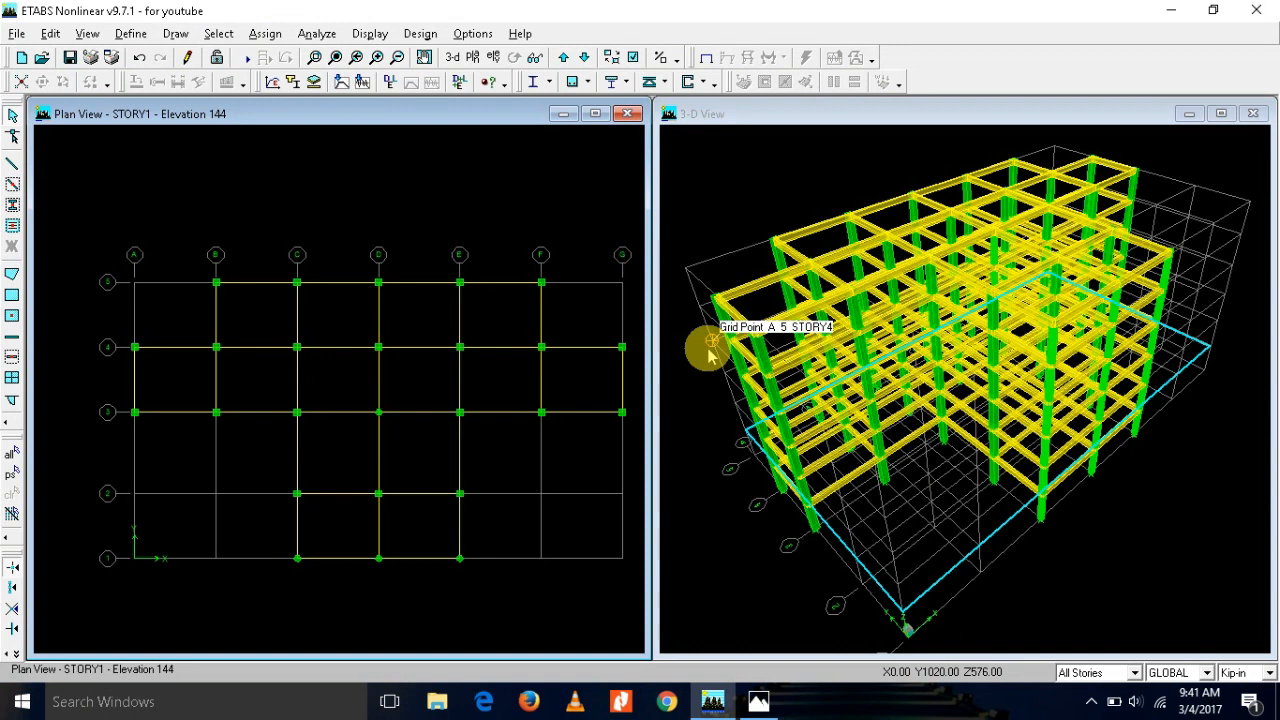
left_click(55, 36)
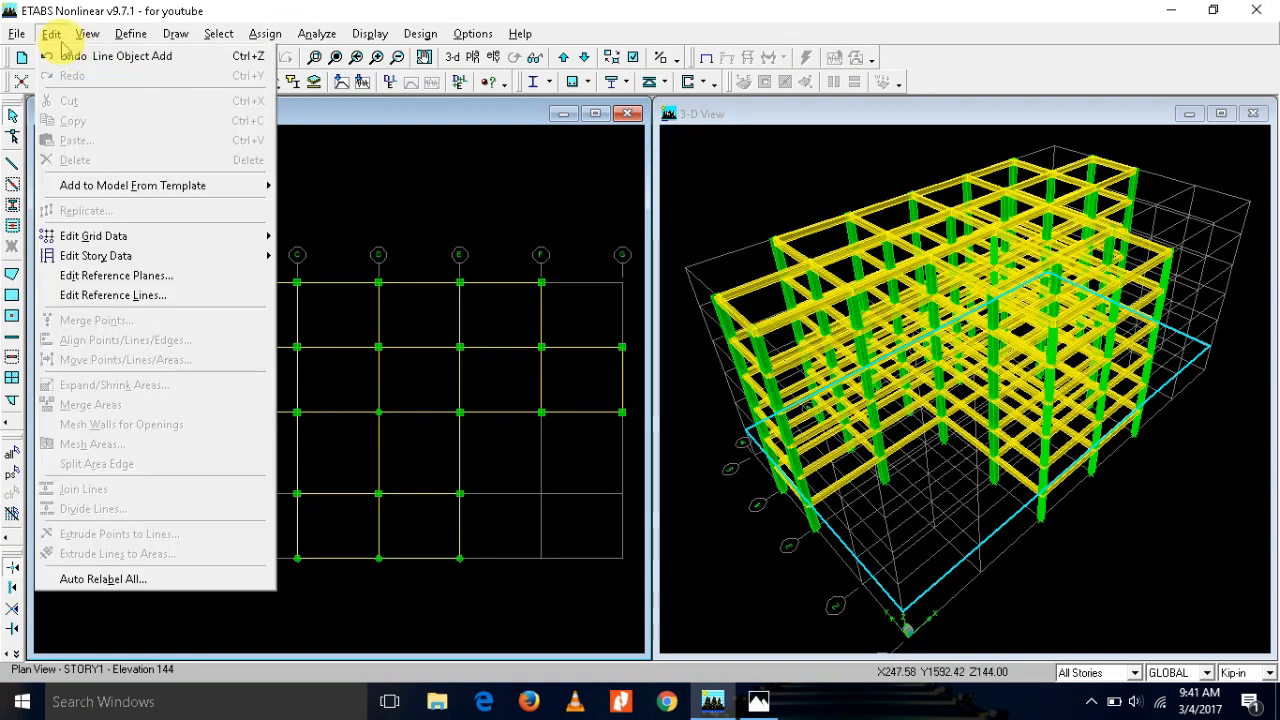
mouse_move(178, 240)
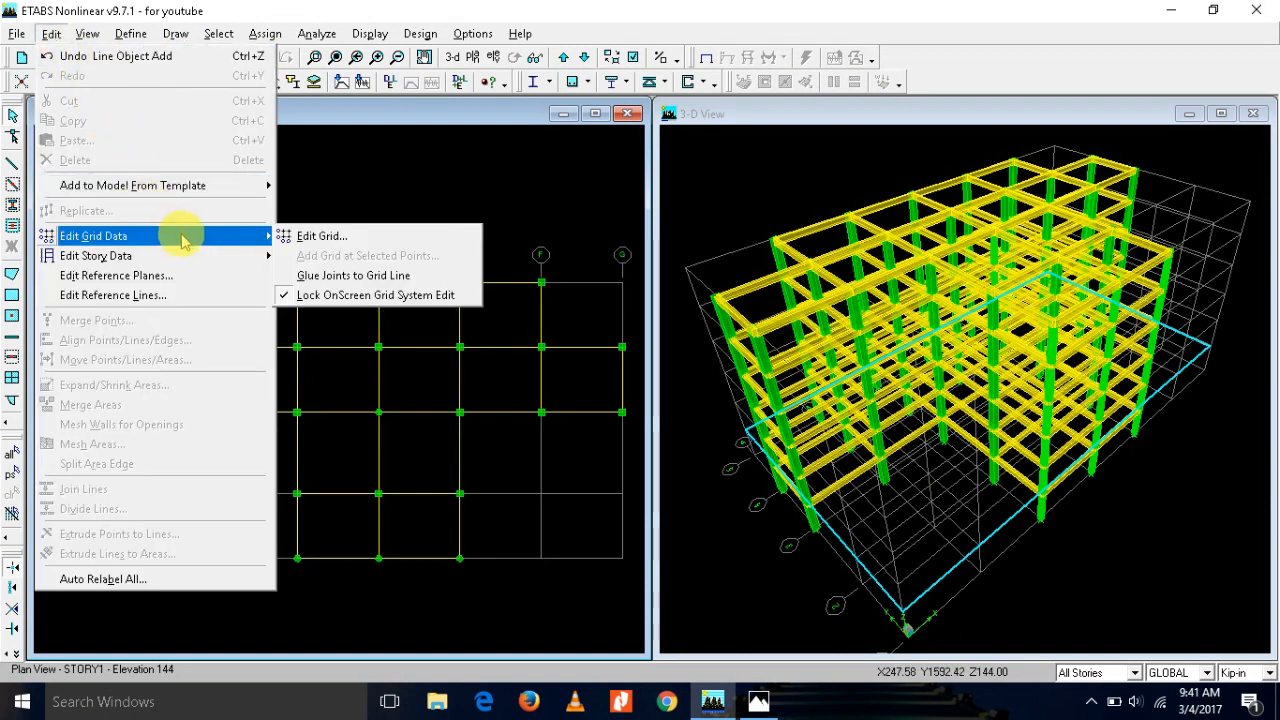
left_click(326, 237)
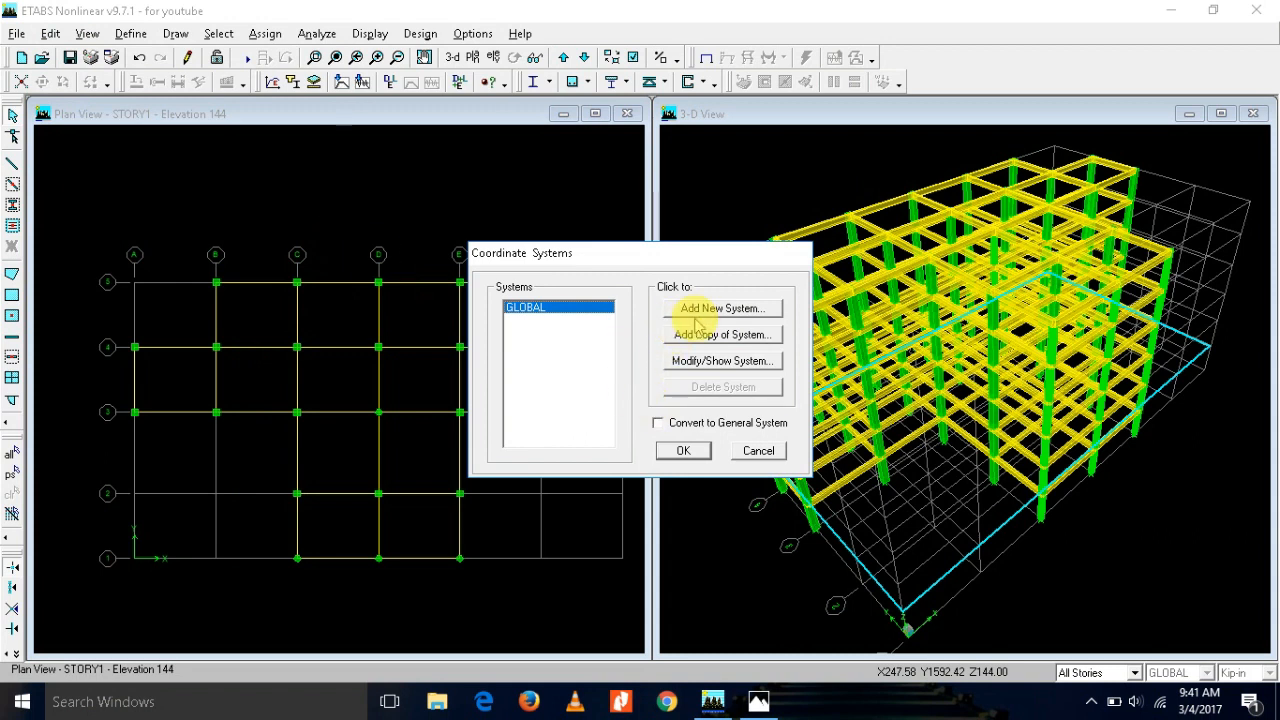
left_click(703, 310)
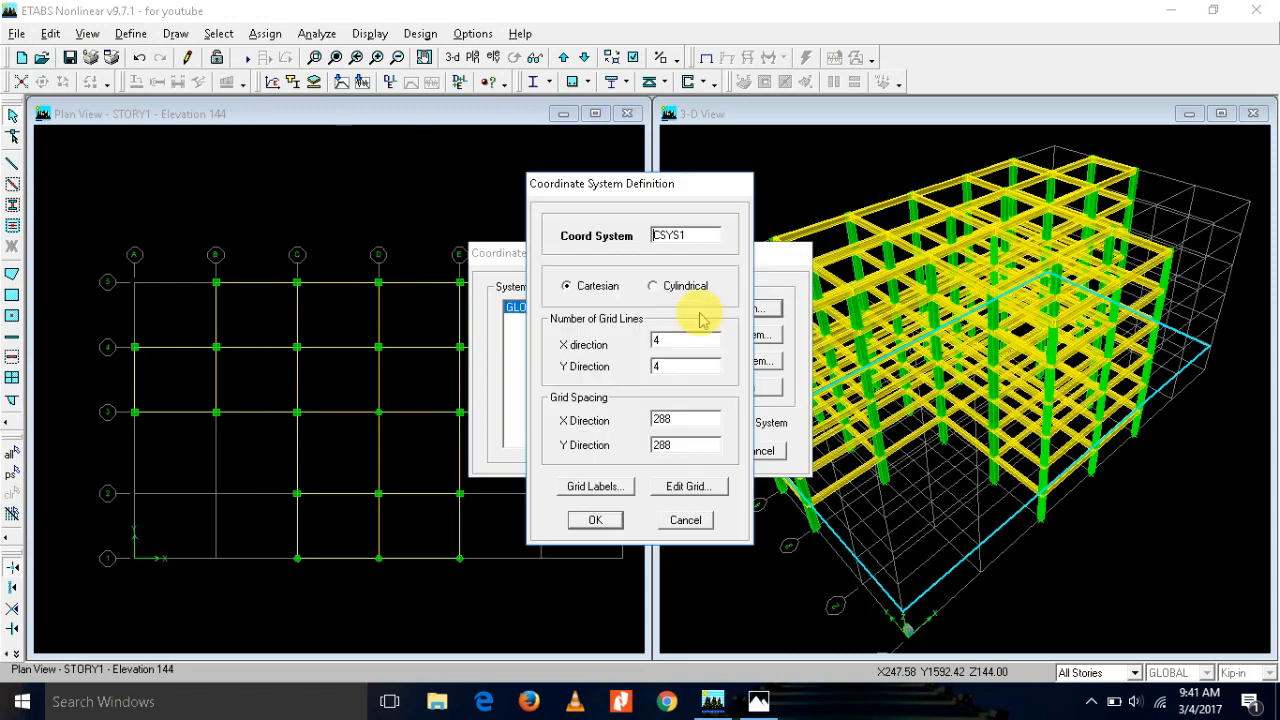
left_click(653, 287)
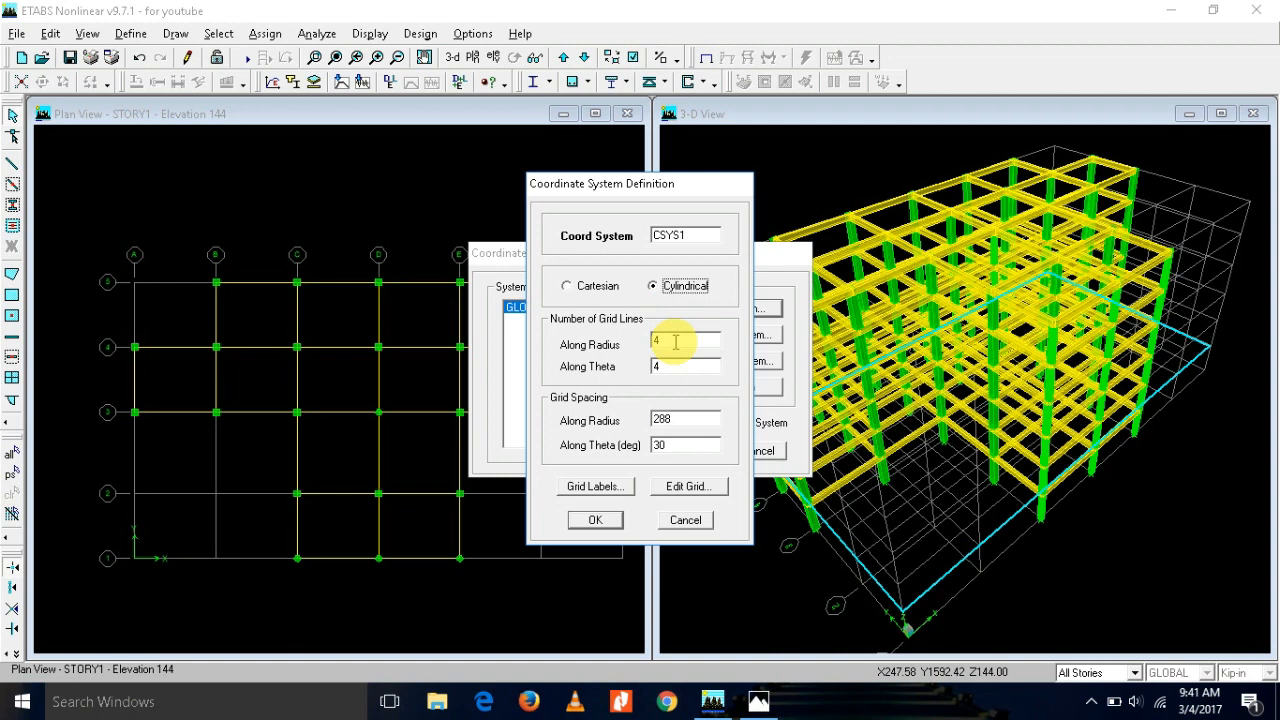
Step: Set the cylindrical grid to 2 lines along radius and 7 along theta, checking the fan divisions on the plan in Photos
double_click(673, 341)
type("2")
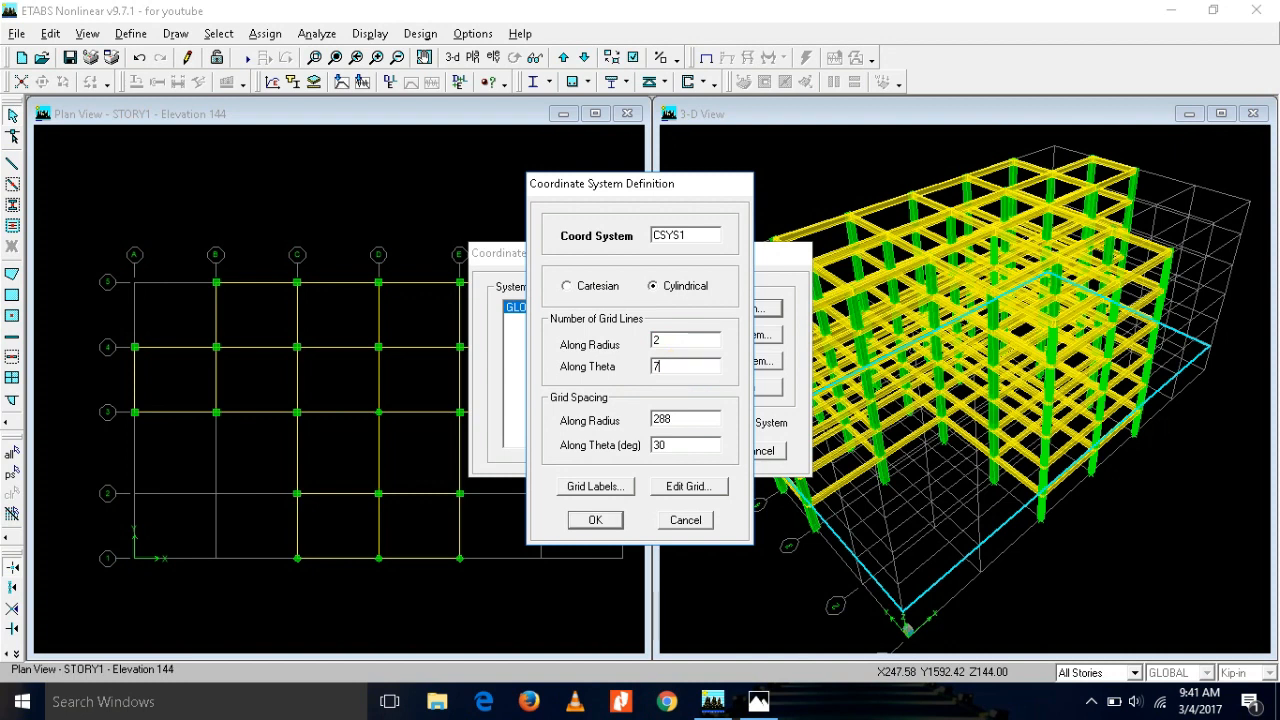
key("alt+Tab")
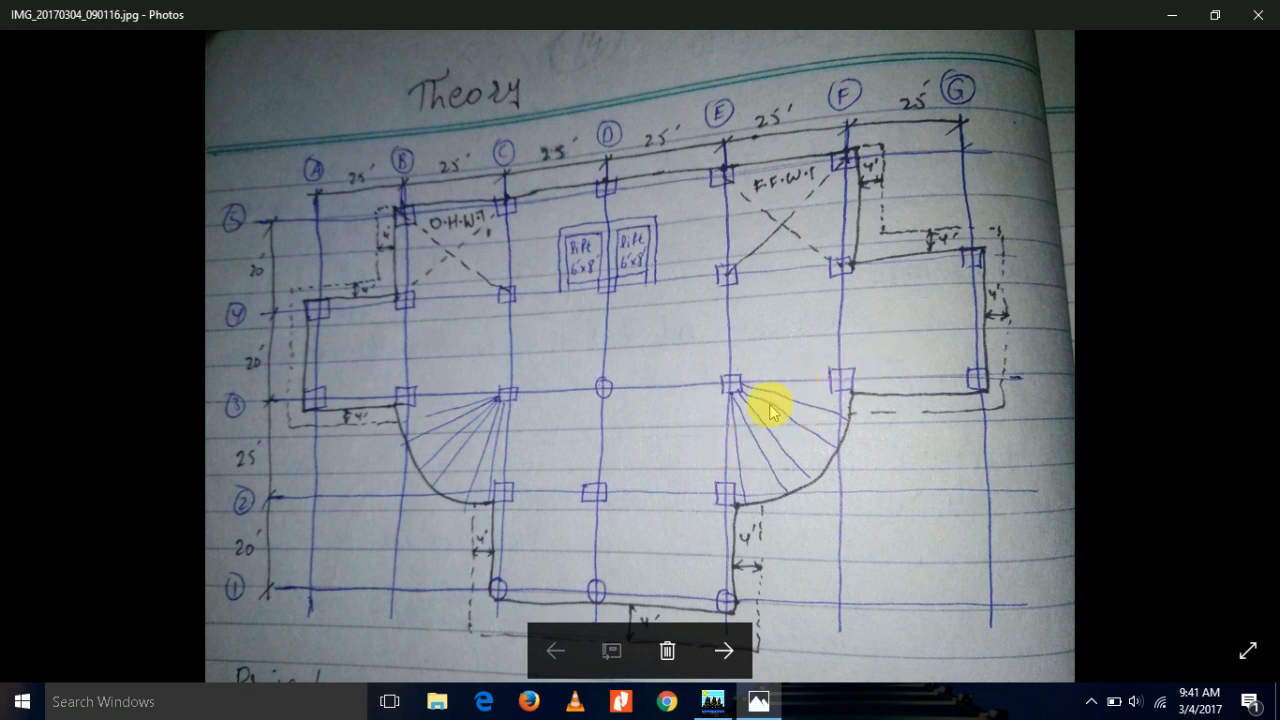
key("alt+Tab")
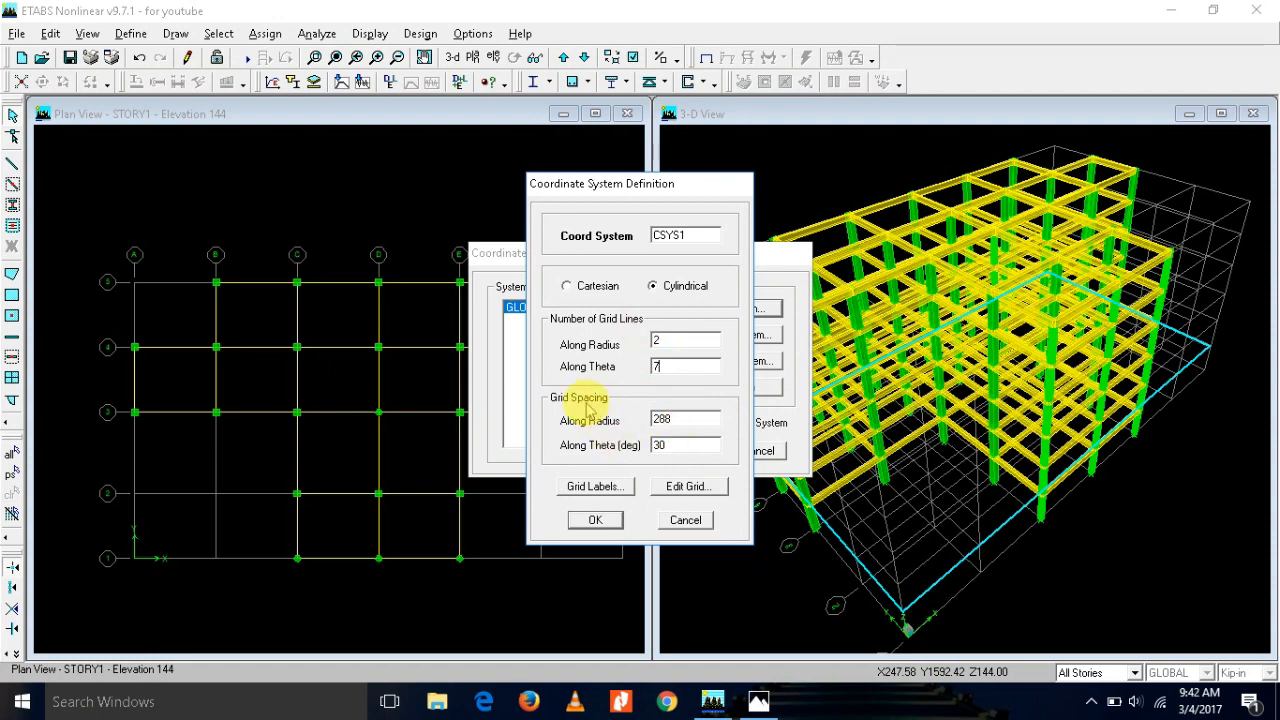
Step: Following the plan in Photos, set the cylindrical grid spacing to 300 along radius and 15 degrees along theta, keeping the default grid labels
double_click(687, 421)
key("alt+Tab")
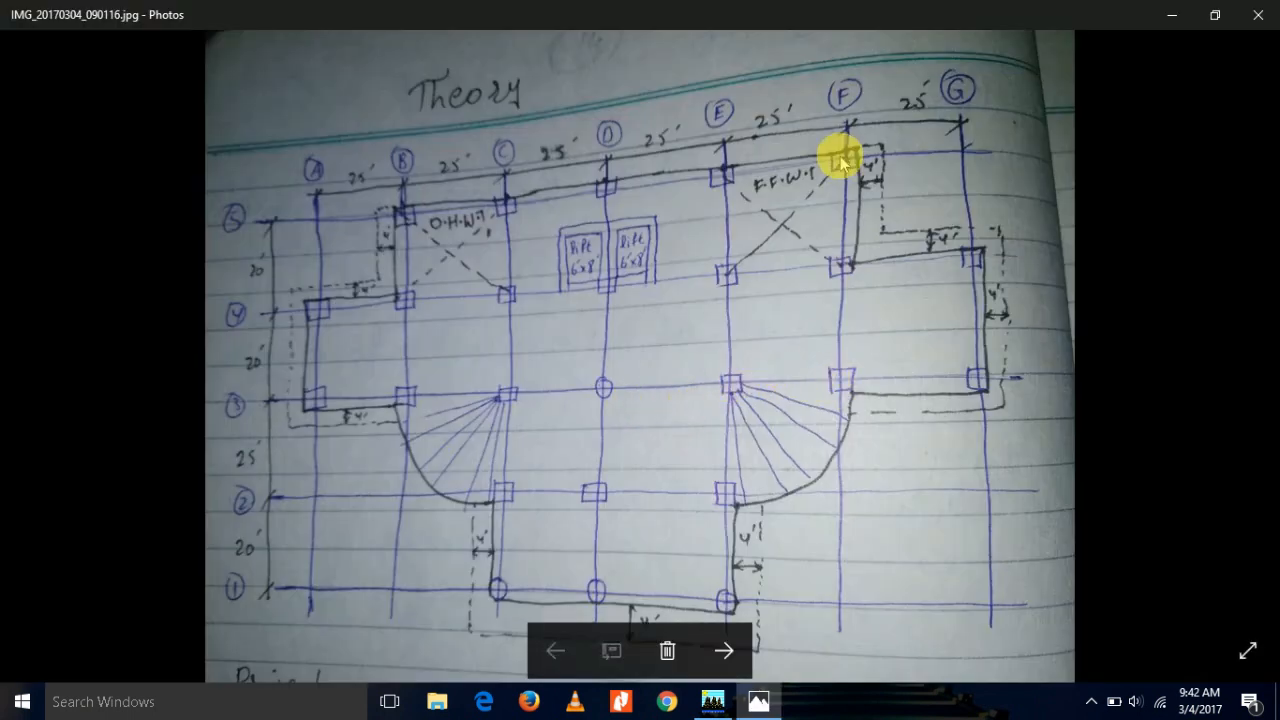
key("alt+Tab")
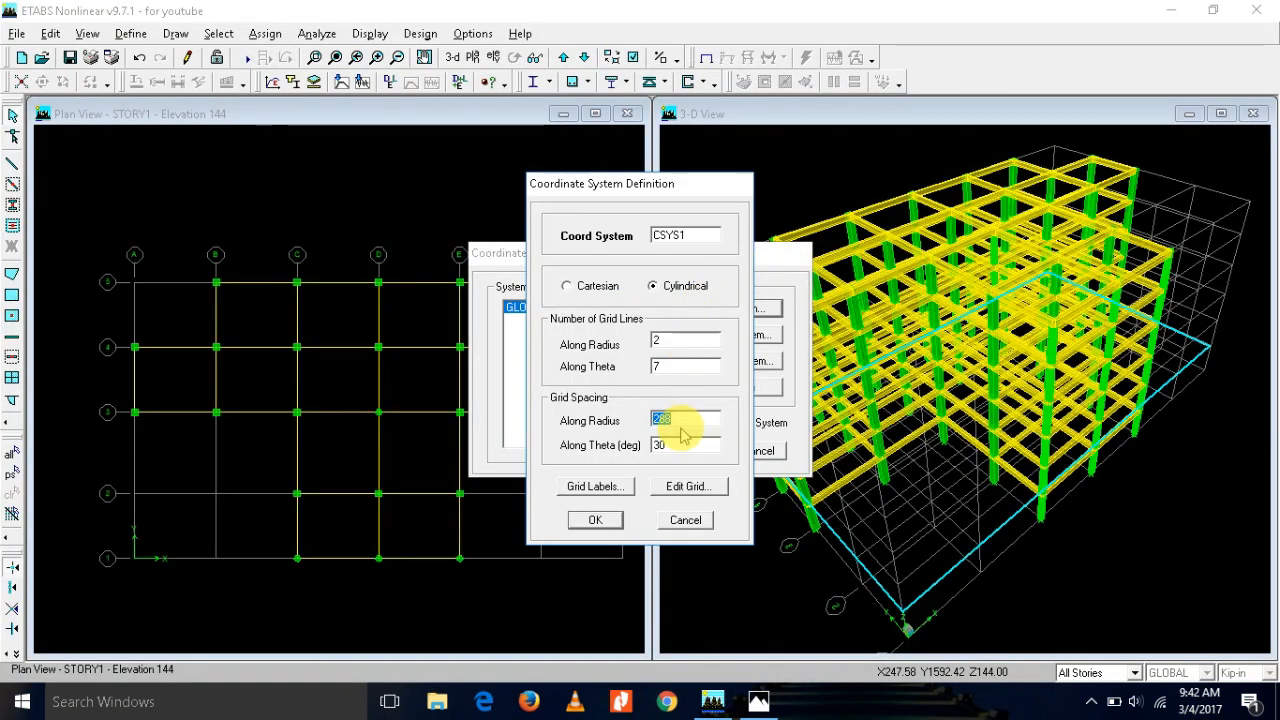
type("25")
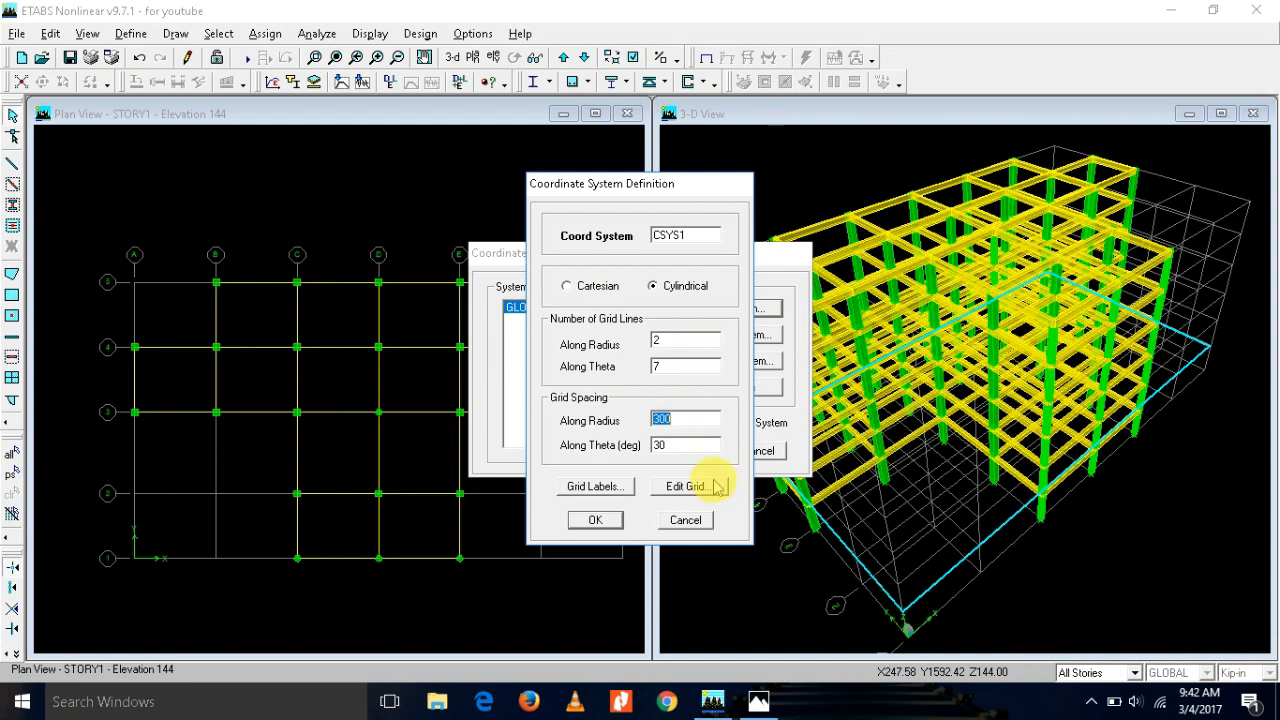
double_click(676, 446)
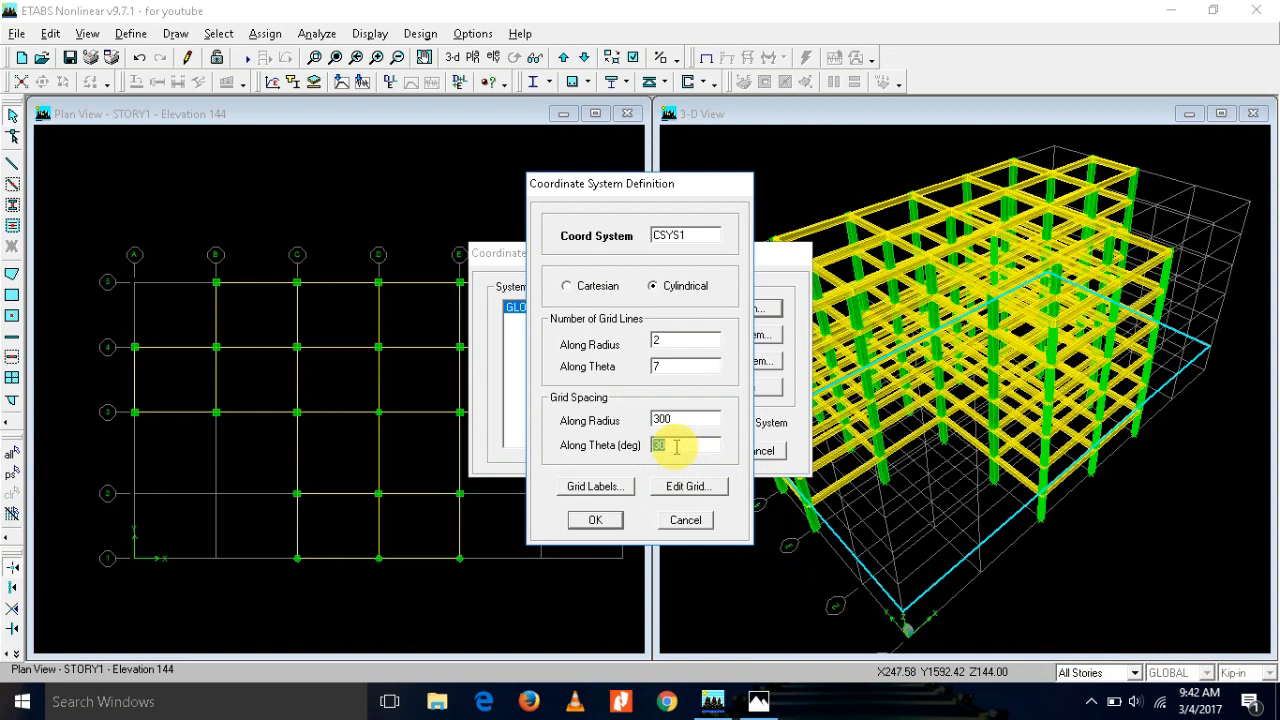
type("15")
left_click(612, 488)
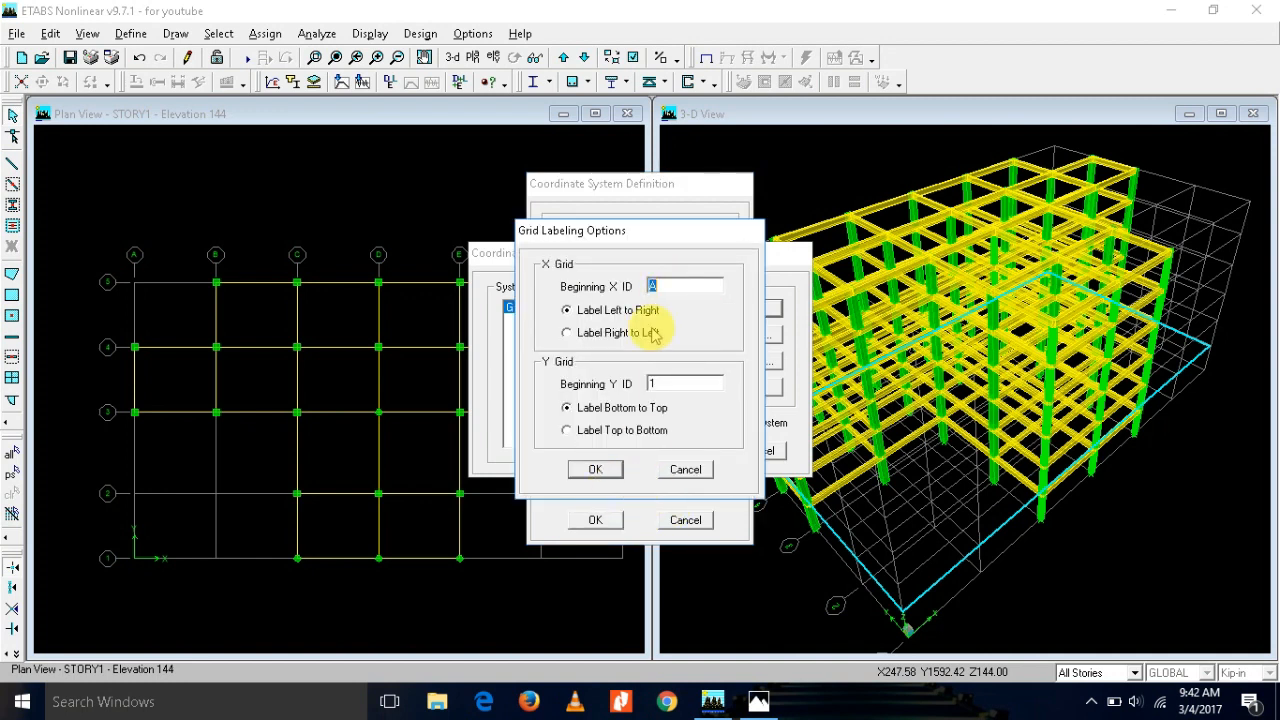
left_click(595, 469)
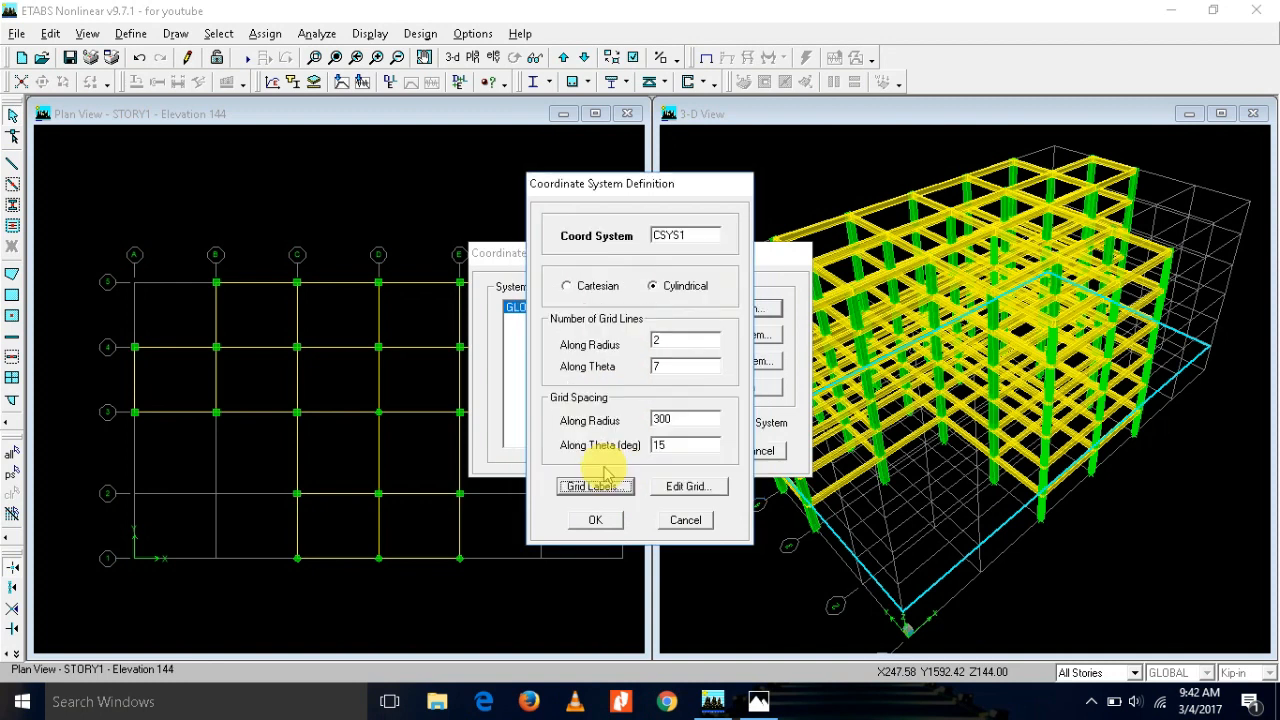
Step: In the cylindrical system's grid data, set the bubble location of all seven T grid lines to Right
left_click(674, 488)
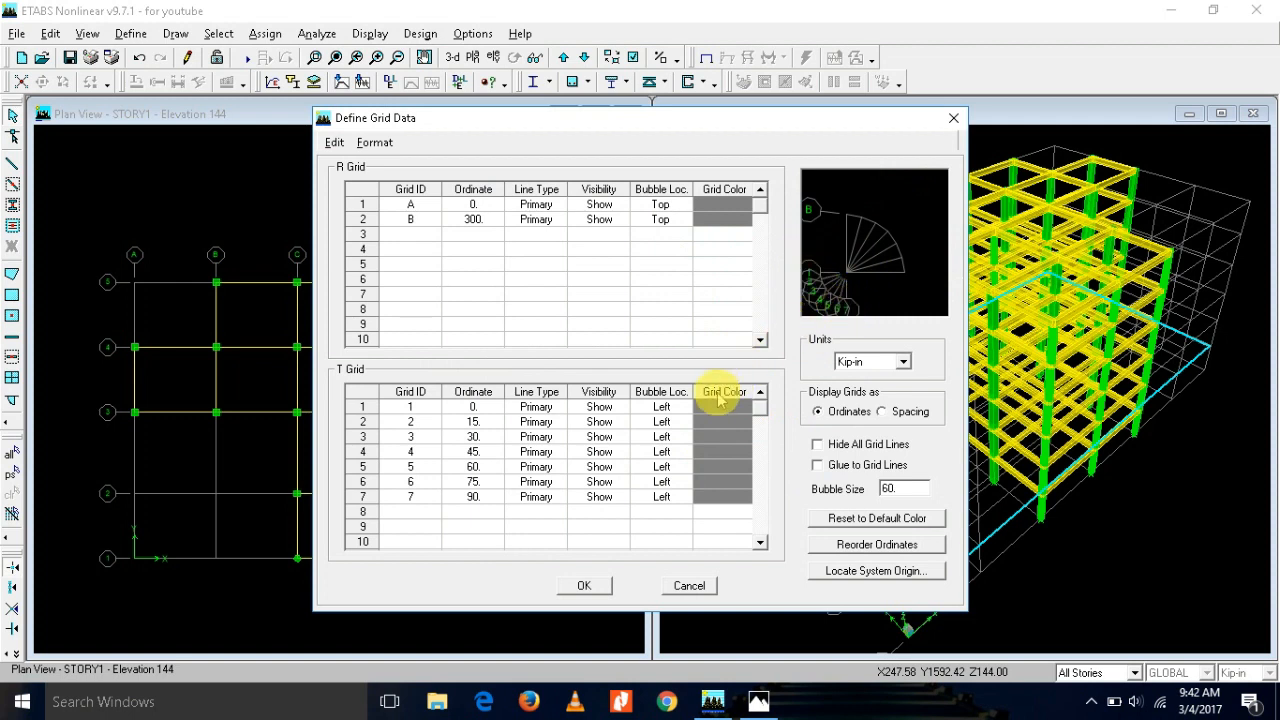
left_click(662, 410)
left_click(662, 410)
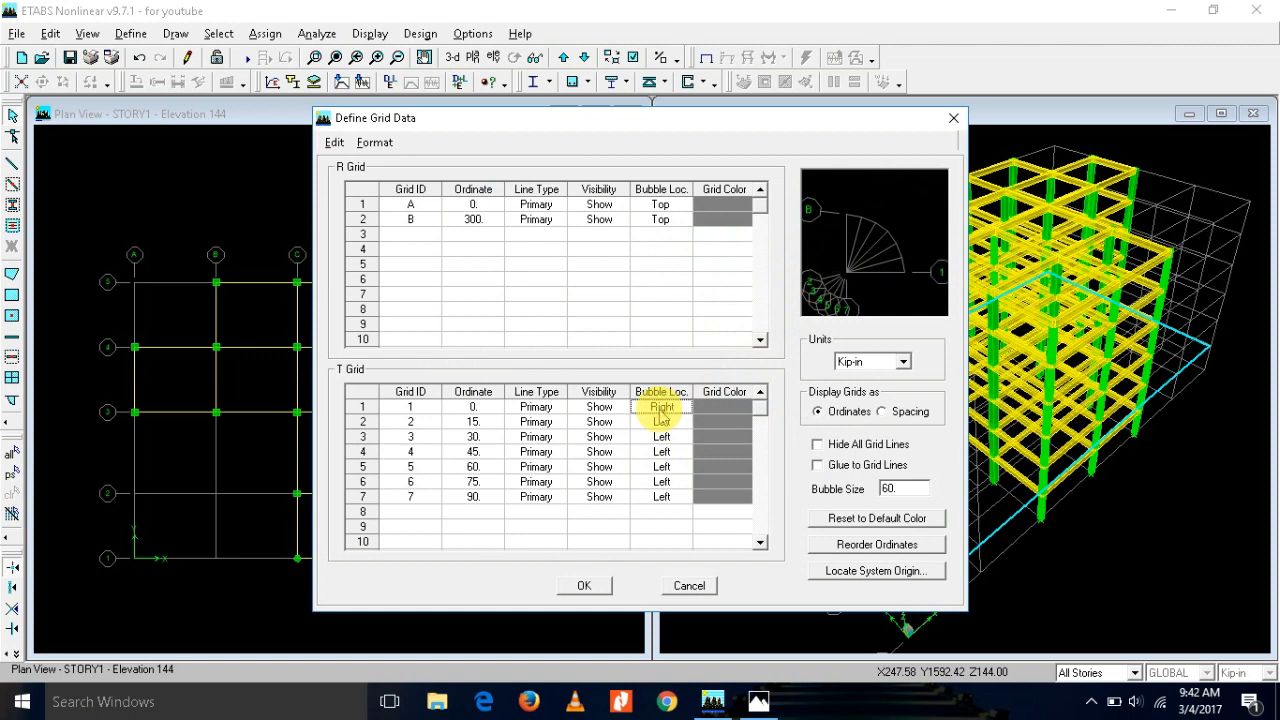
left_click(661, 422)
left_click(661, 422)
left_click(661, 437)
left_click(661, 437)
left_click(662, 452)
left_click(662, 452)
left_click(662, 467)
left_click(662, 467)
left_click(662, 482)
left_click(662, 482)
left_click(662, 497)
left_click(662, 497)
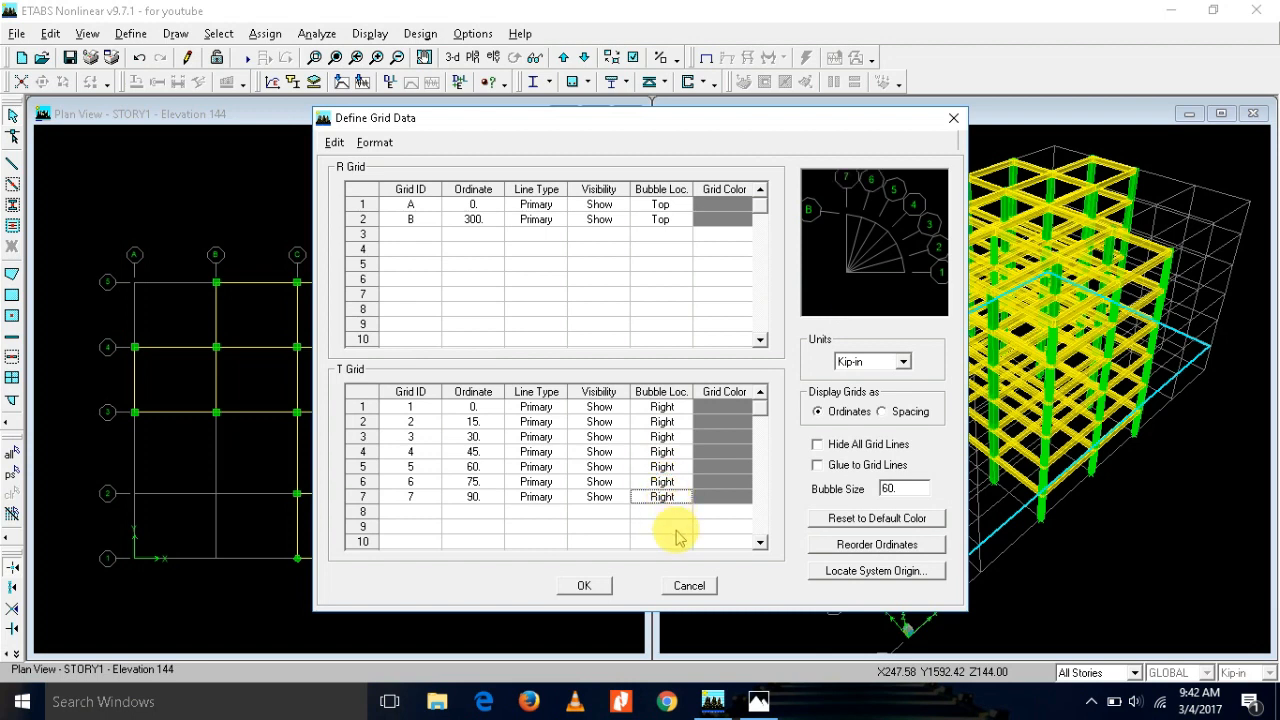
Step: Following the plan in Photos, locate the cylindrical system's origin in ETABS at Global X 100' and Global Y 45'
left_click(870, 572)
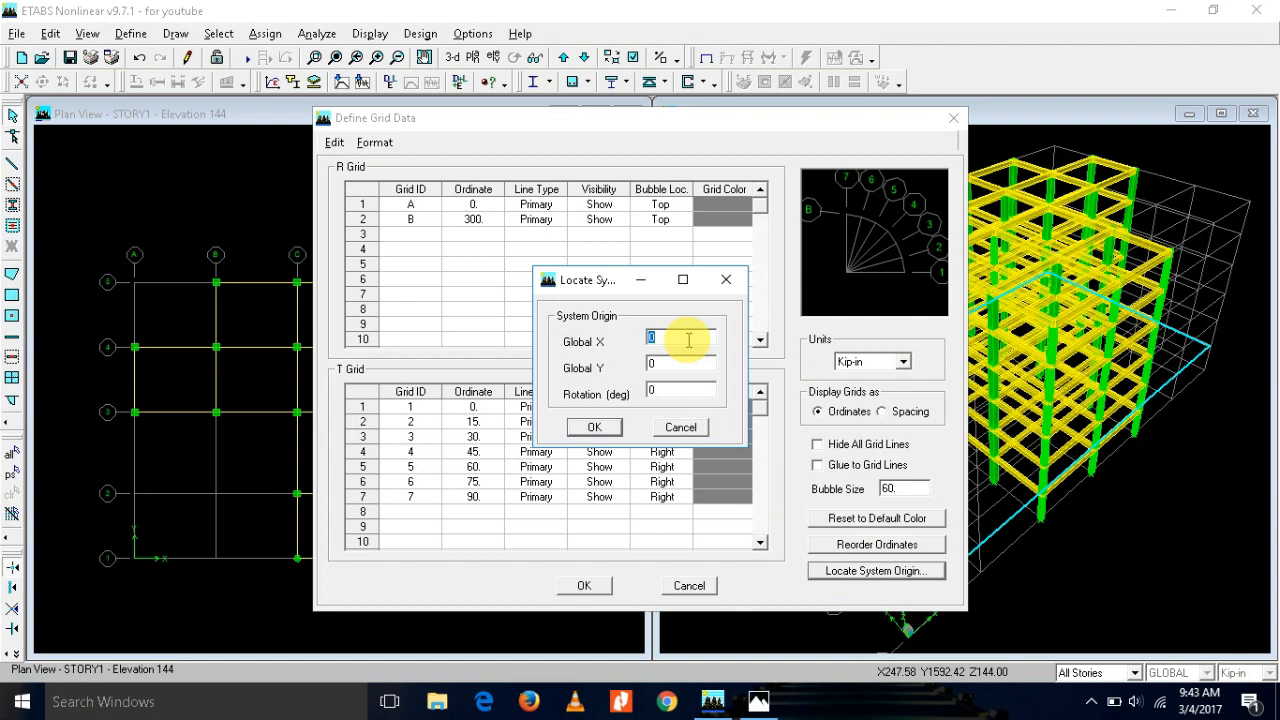
key("alt+Tab")
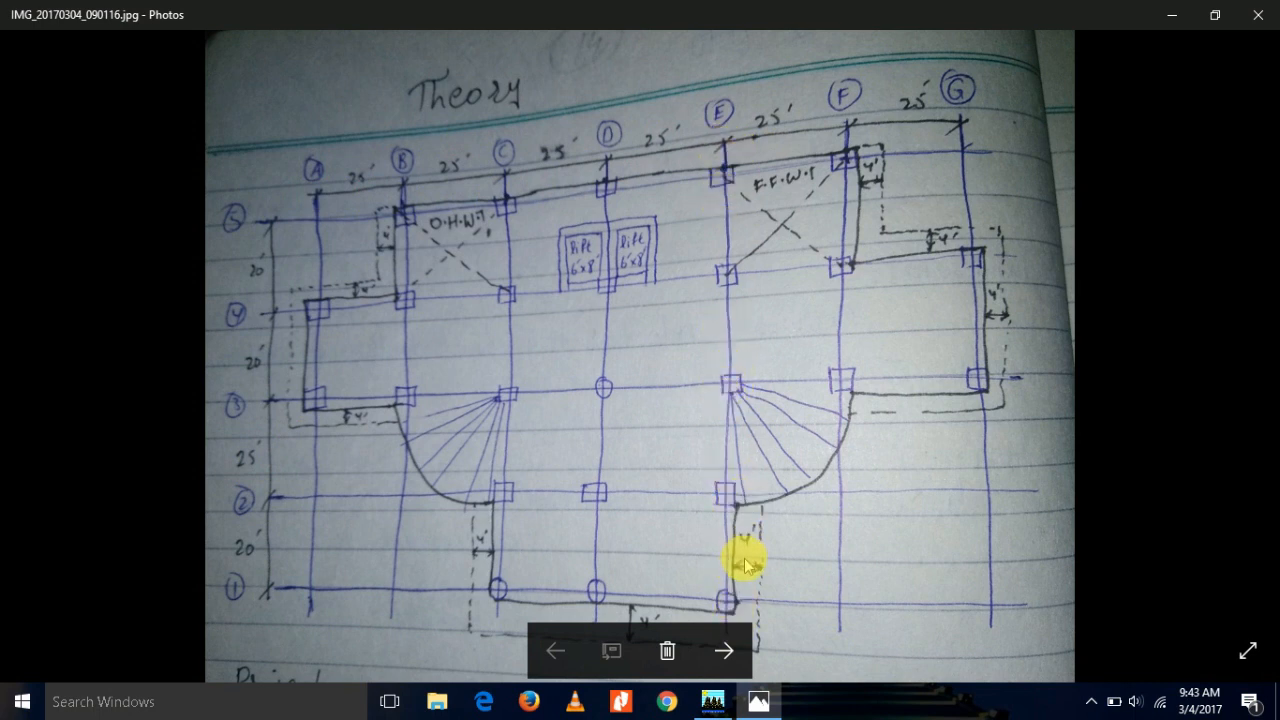
key("alt+Tab")
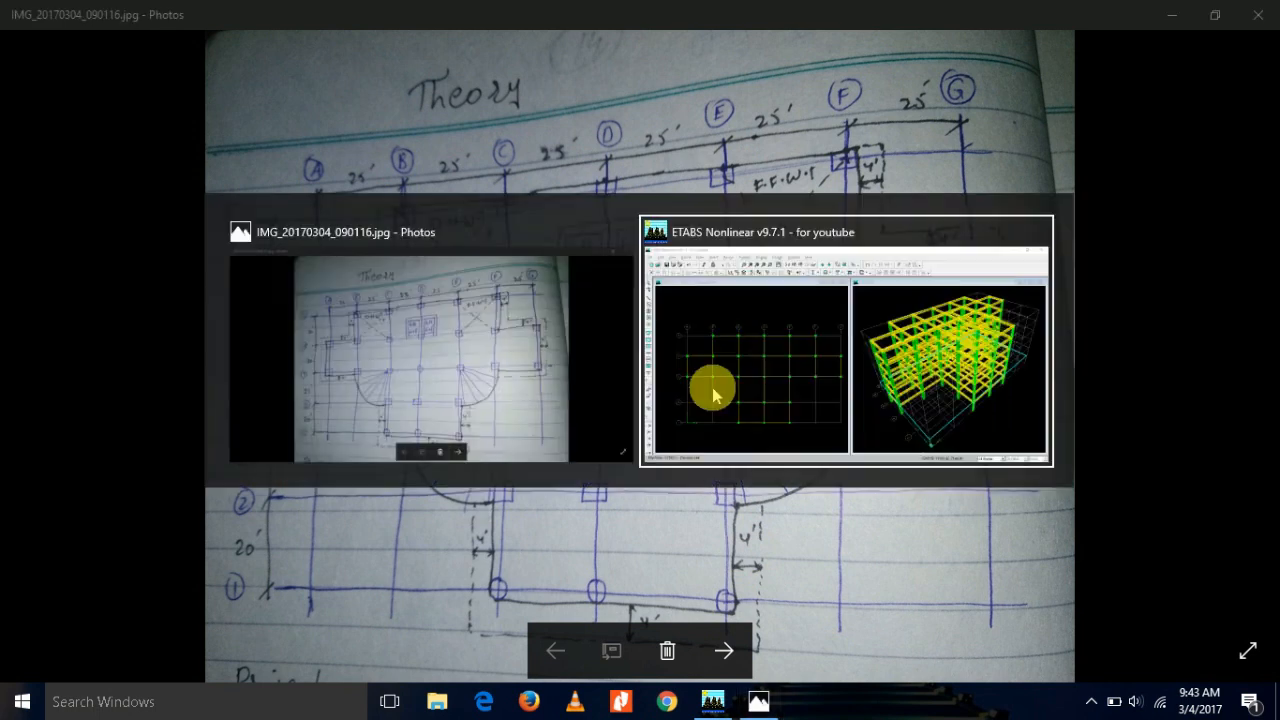
type("100'")
left_click(666, 365)
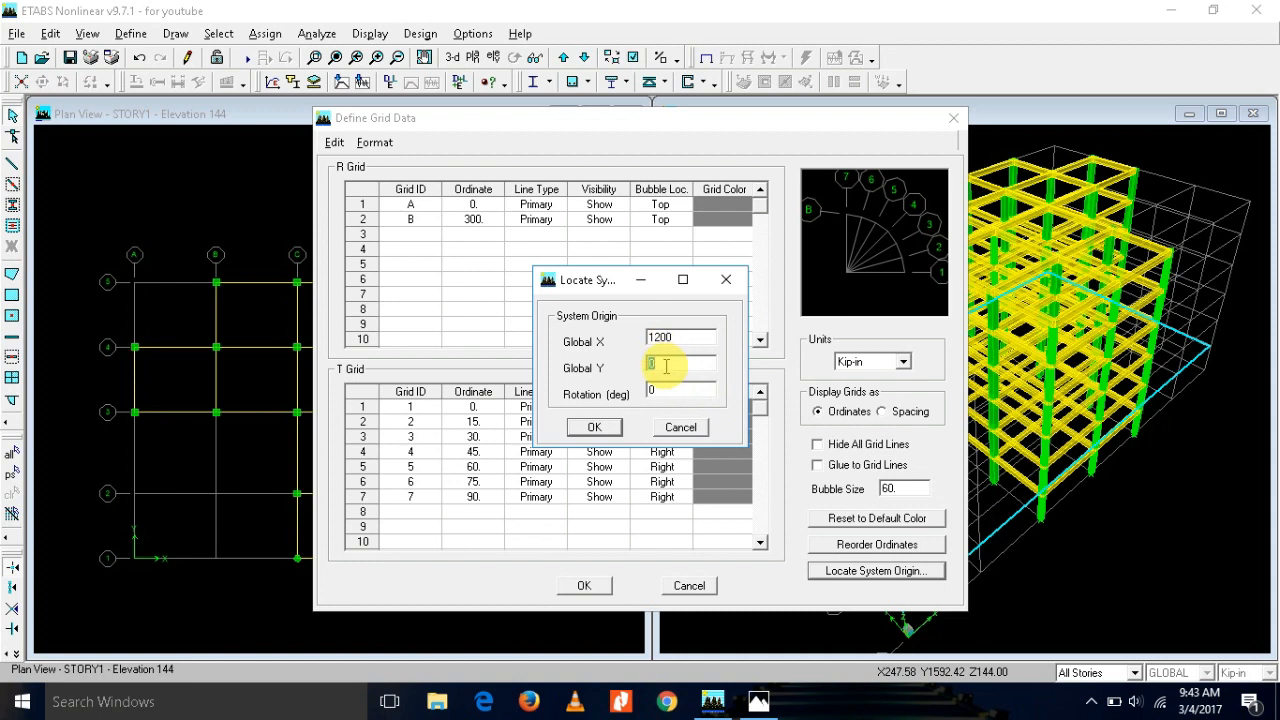
type("45'")
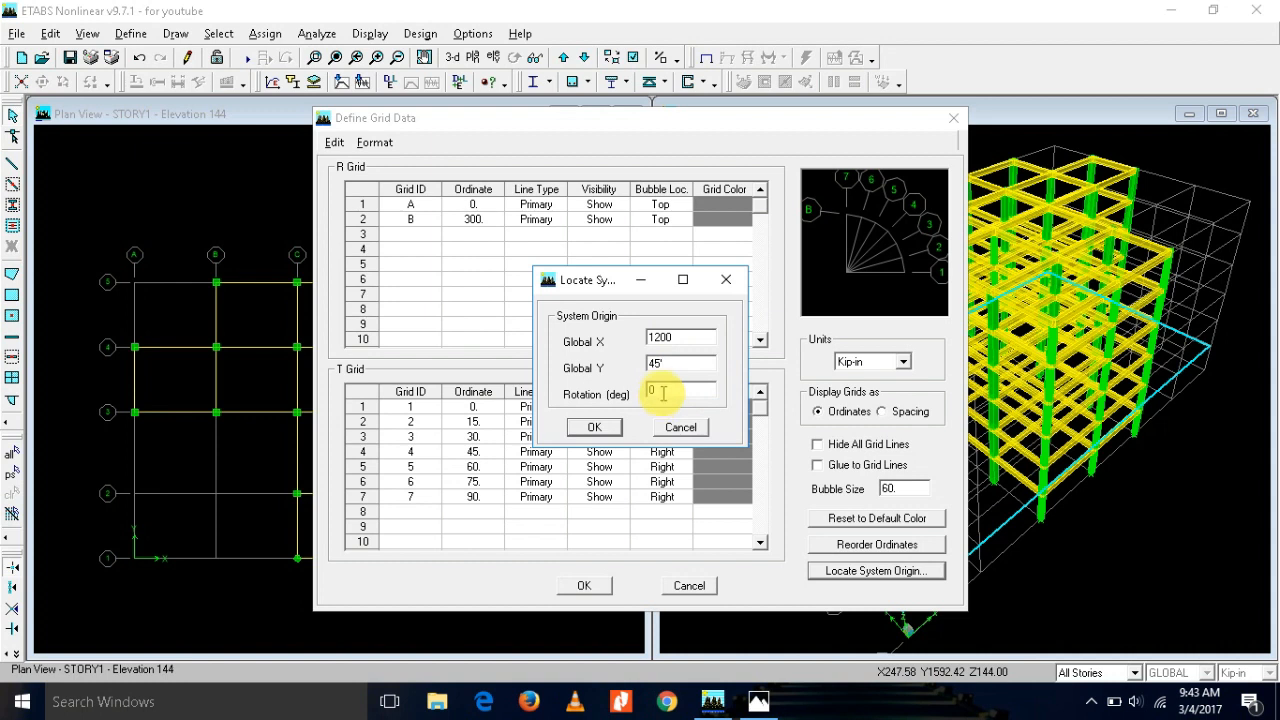
left_click(590, 430)
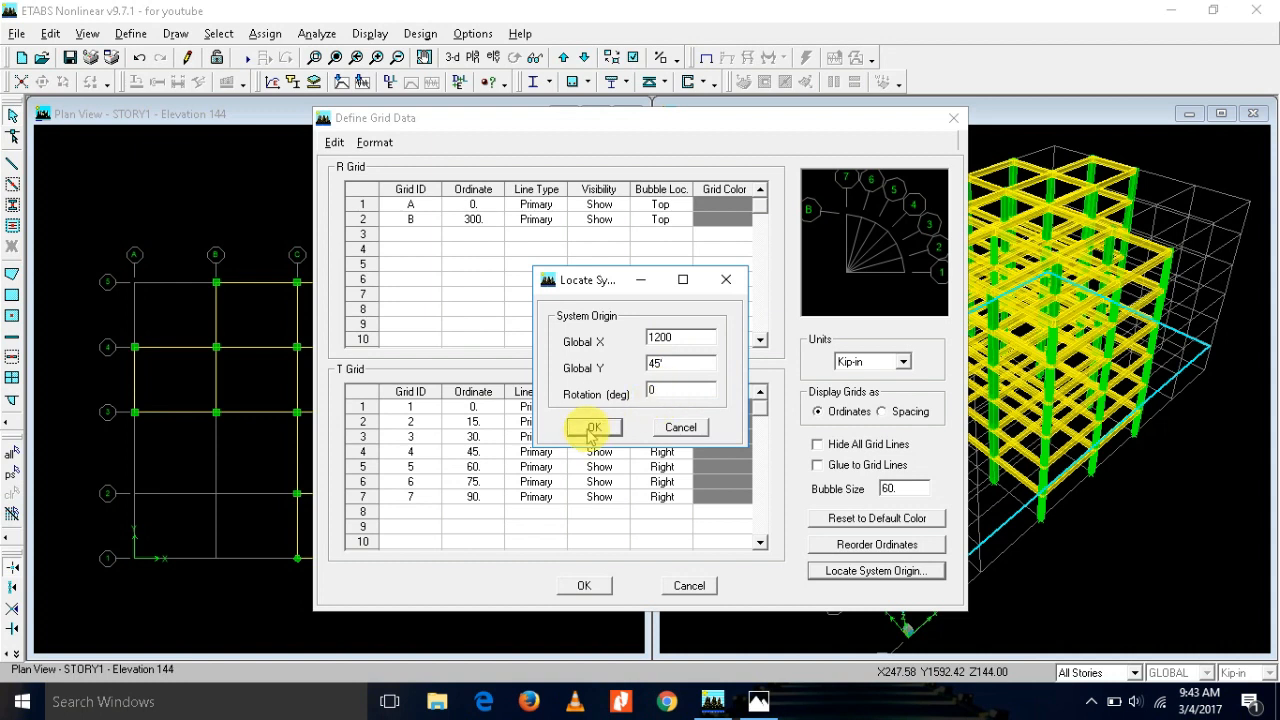
Step: Set the system origin's rotation to 270 degrees and accept the cylindrical coordinate system into the model
left_click(677, 391)
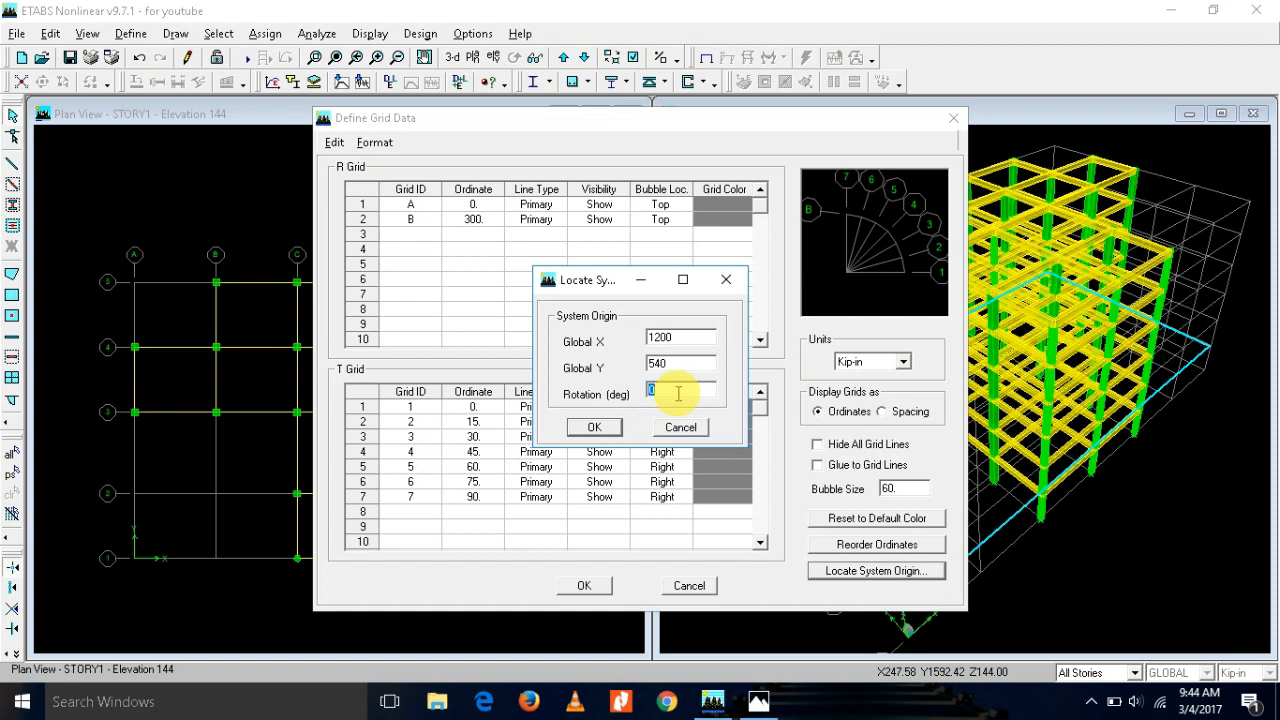
type("27")
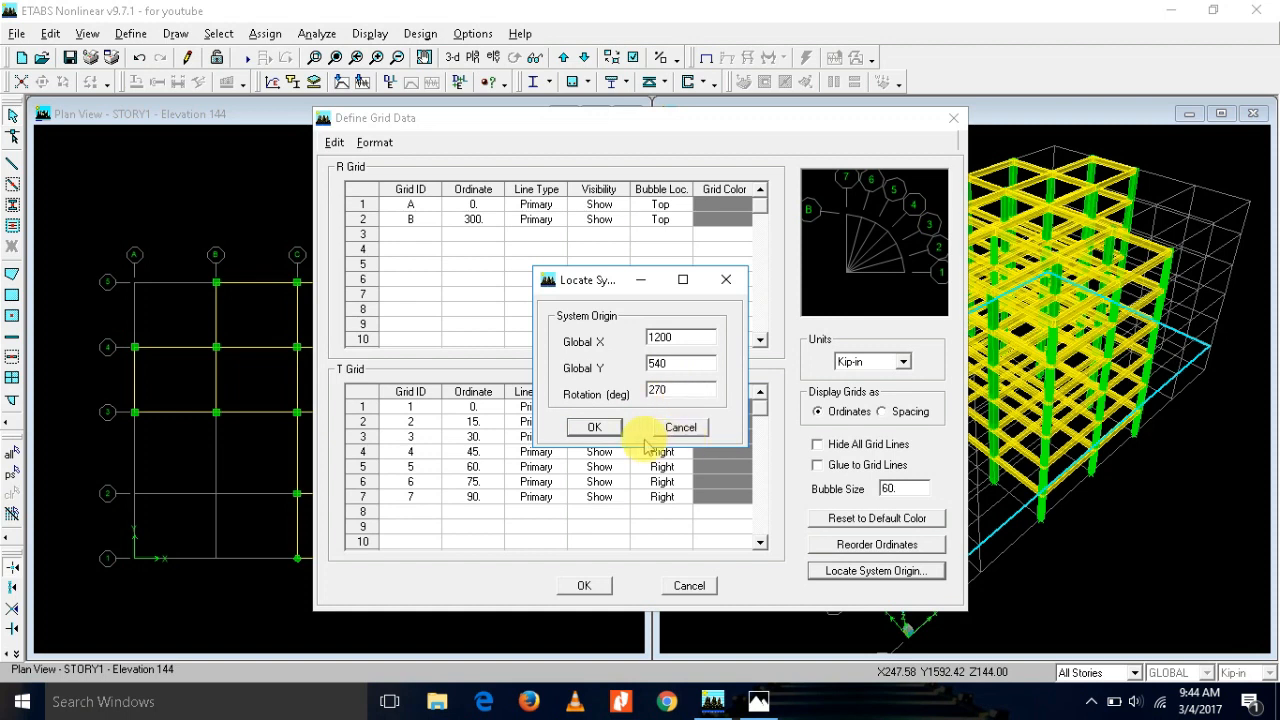
left_click(596, 427)
left_click(592, 585)
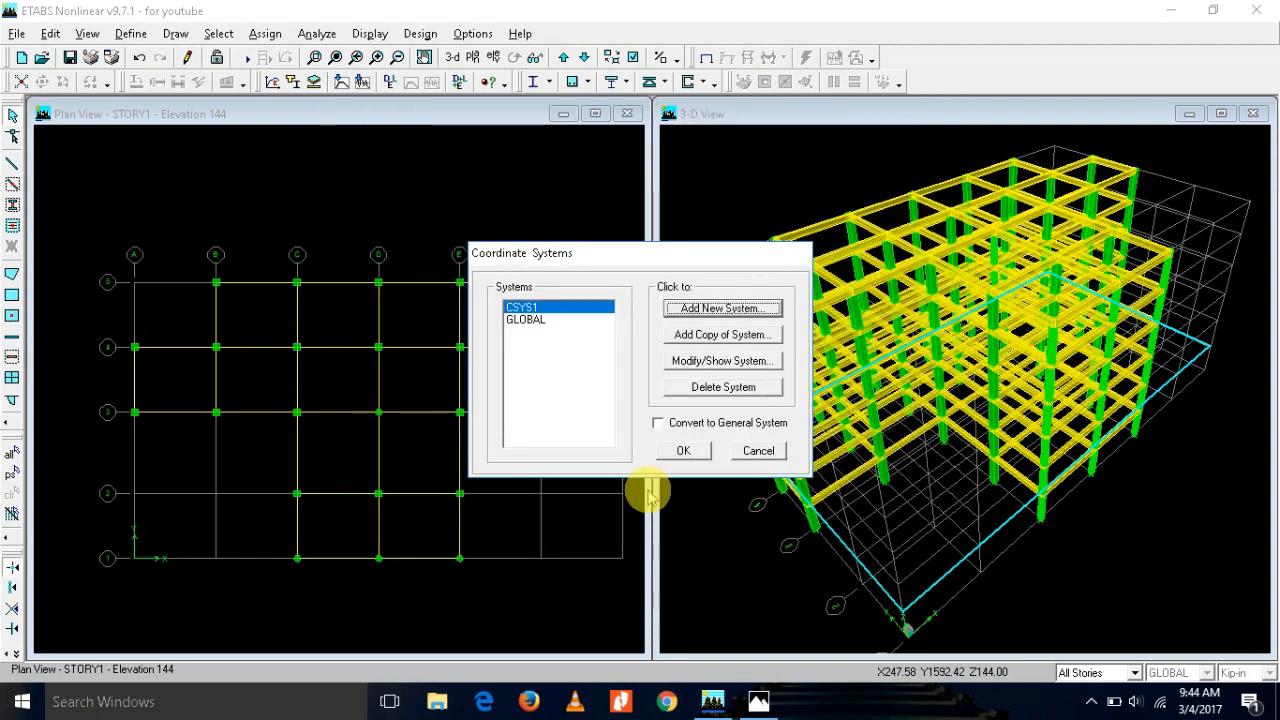
left_click(683, 451)
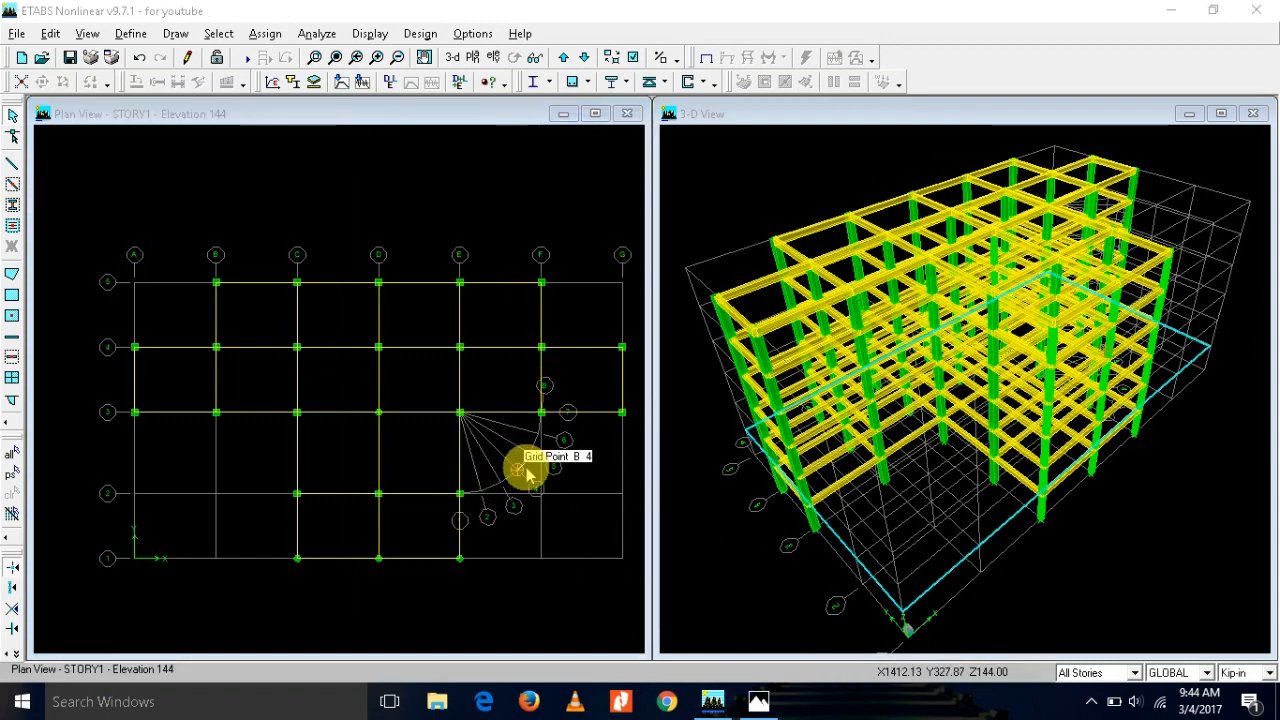
Step: Start a second new grid coordinate system of Cylindrical type for the other curved area
left_click(247, 451)
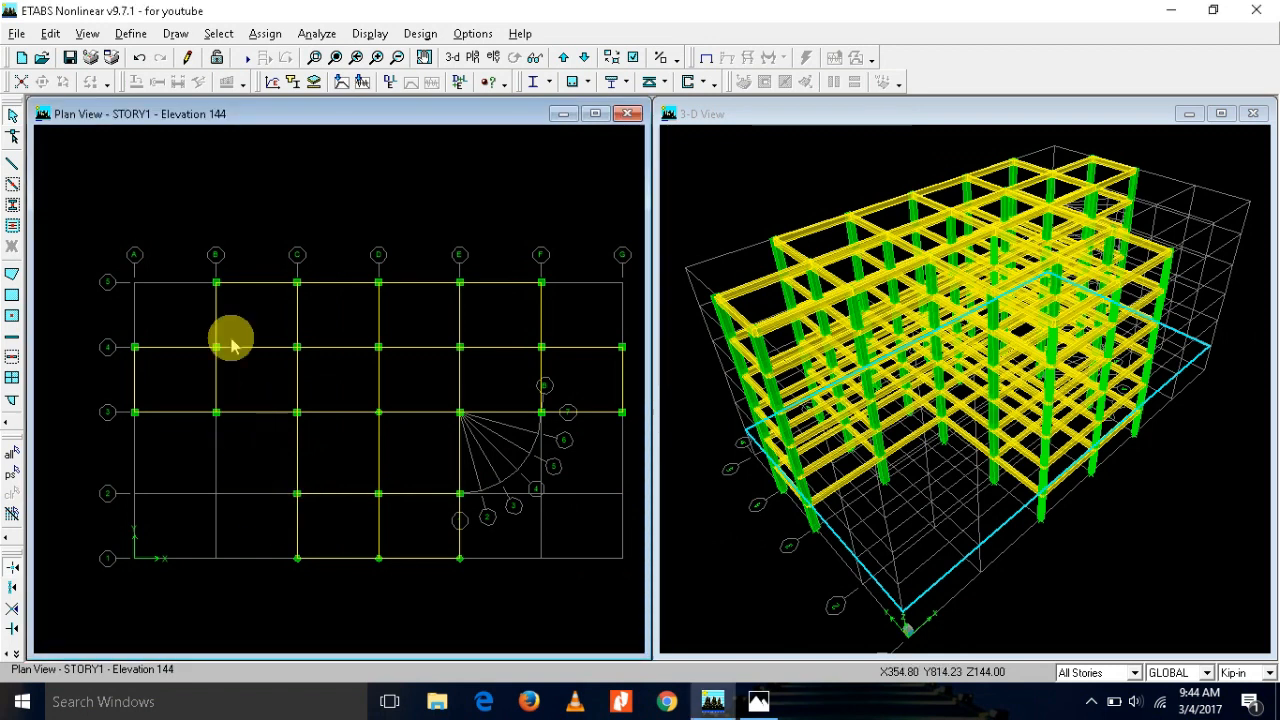
left_click(50, 33)
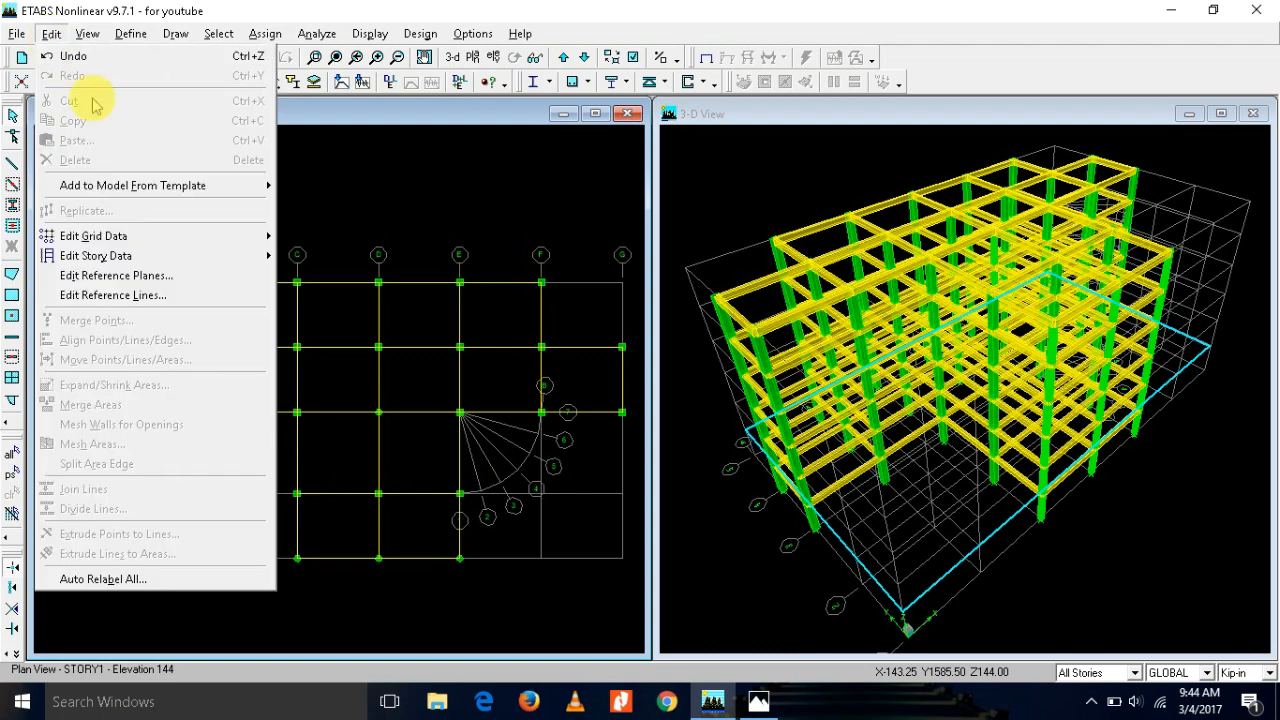
mouse_move(200, 233)
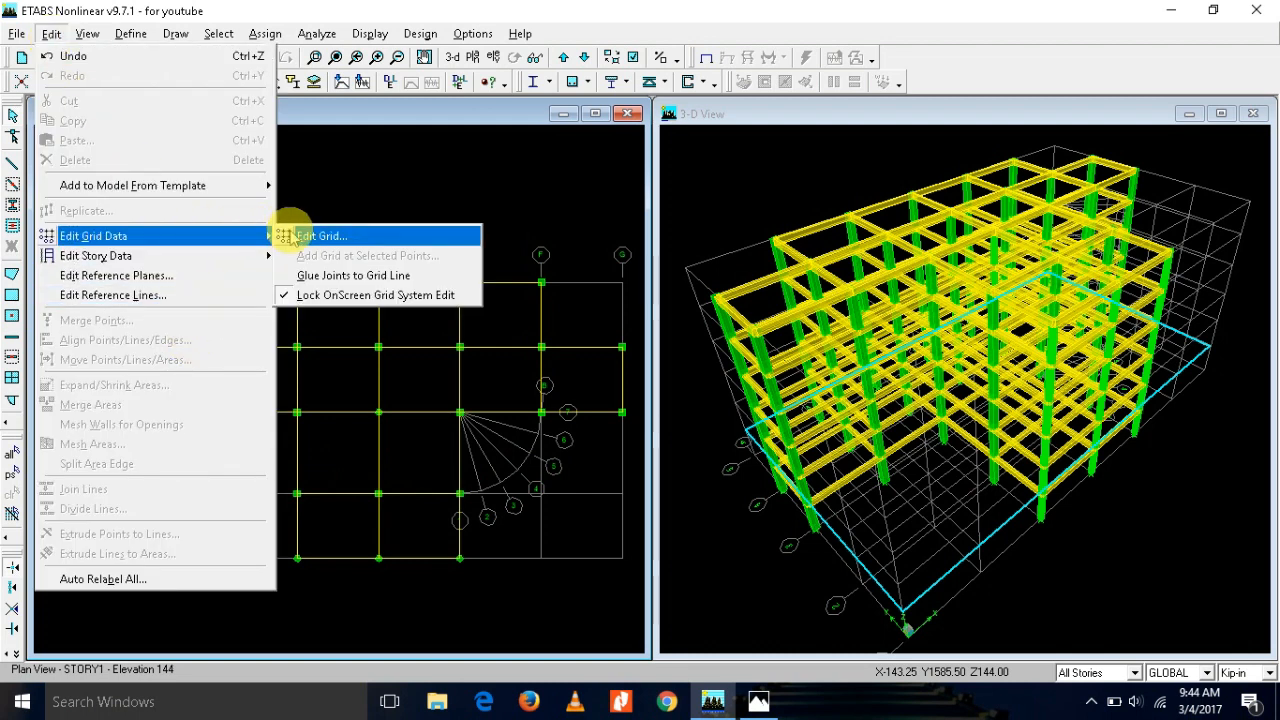
left_click(292, 236)
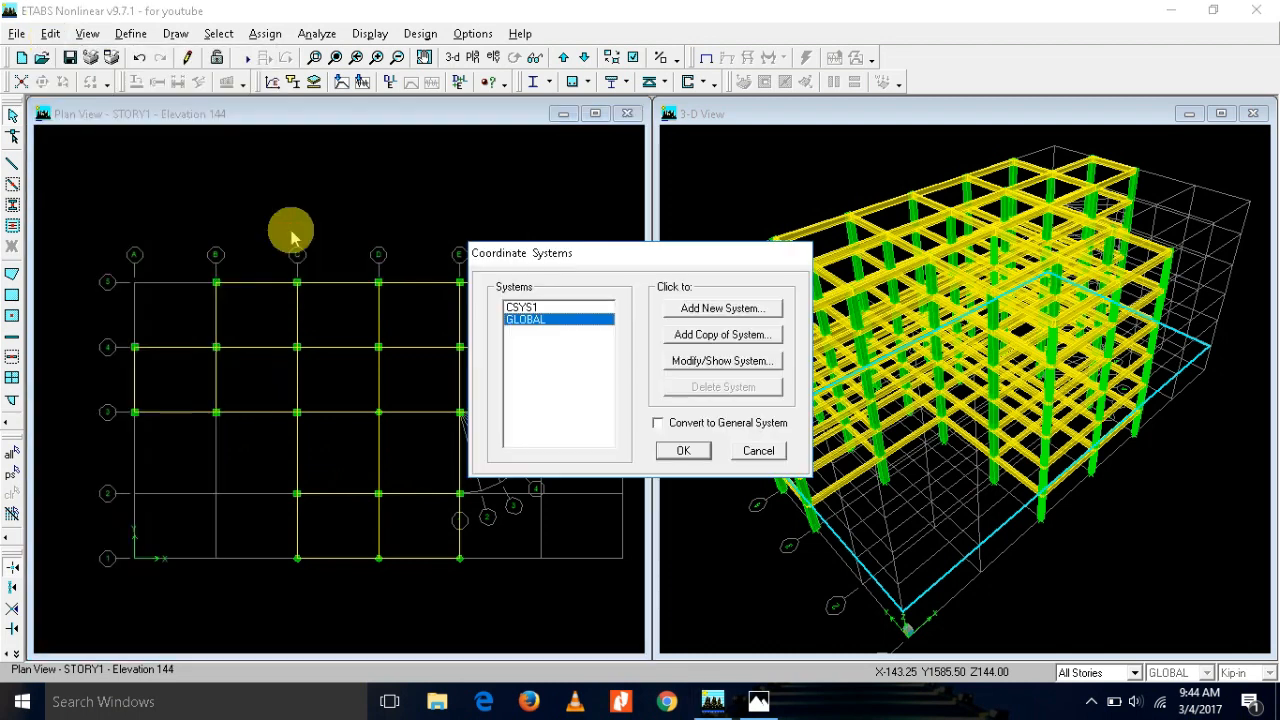
left_click(697, 309)
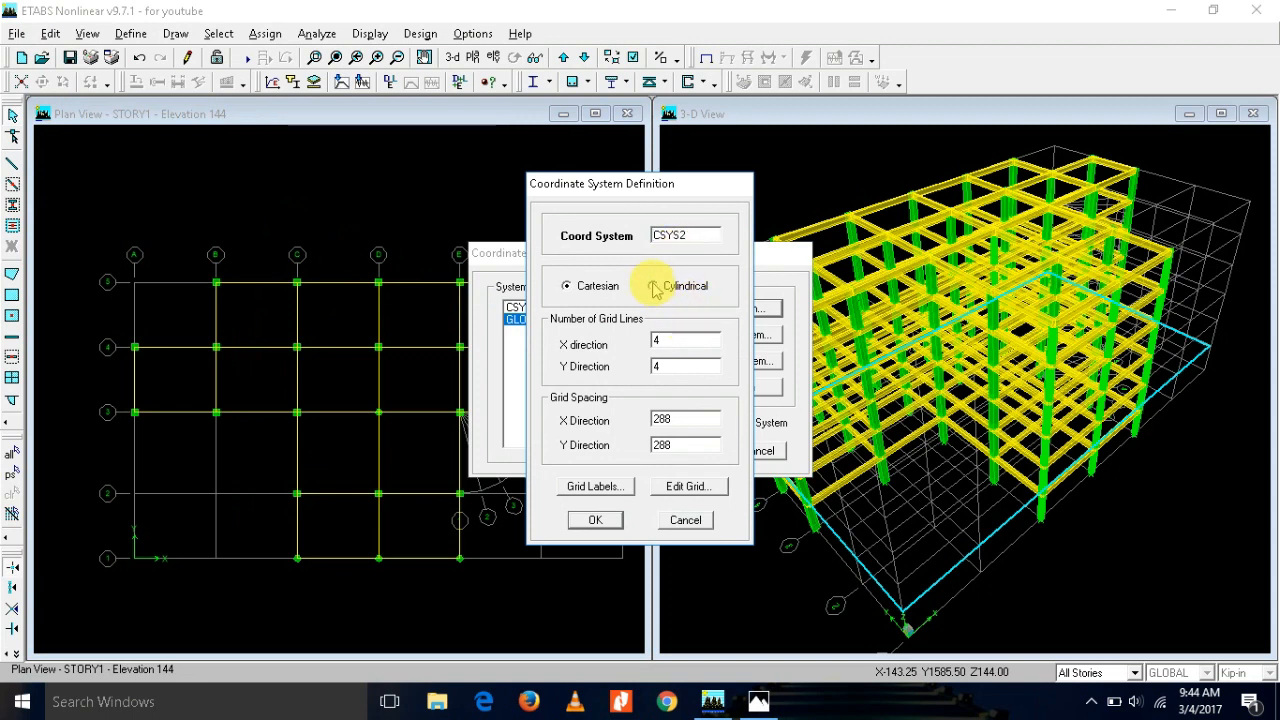
left_click(653, 286)
Step: Set the second cylindrical grid to 2 lines along radius and 7 along theta, spaced 300 and 15 degrees
double_click(679, 340)
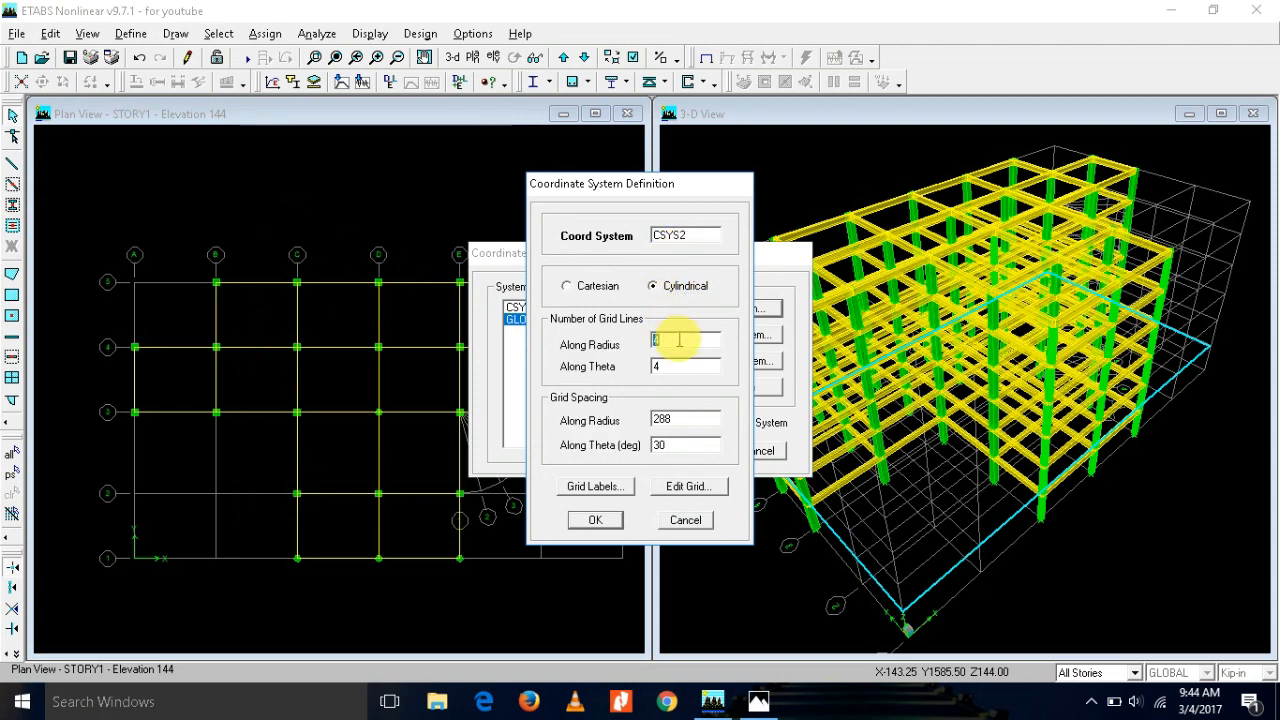
type("2")
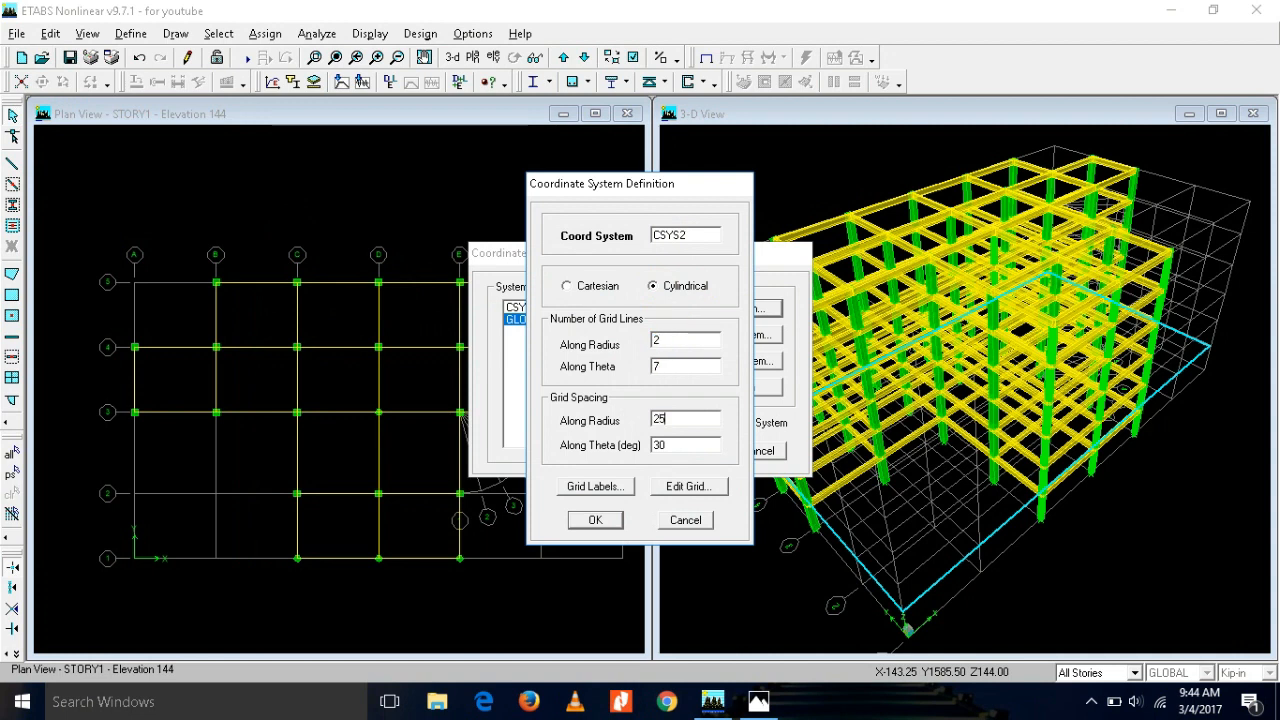
left_click(665, 419)
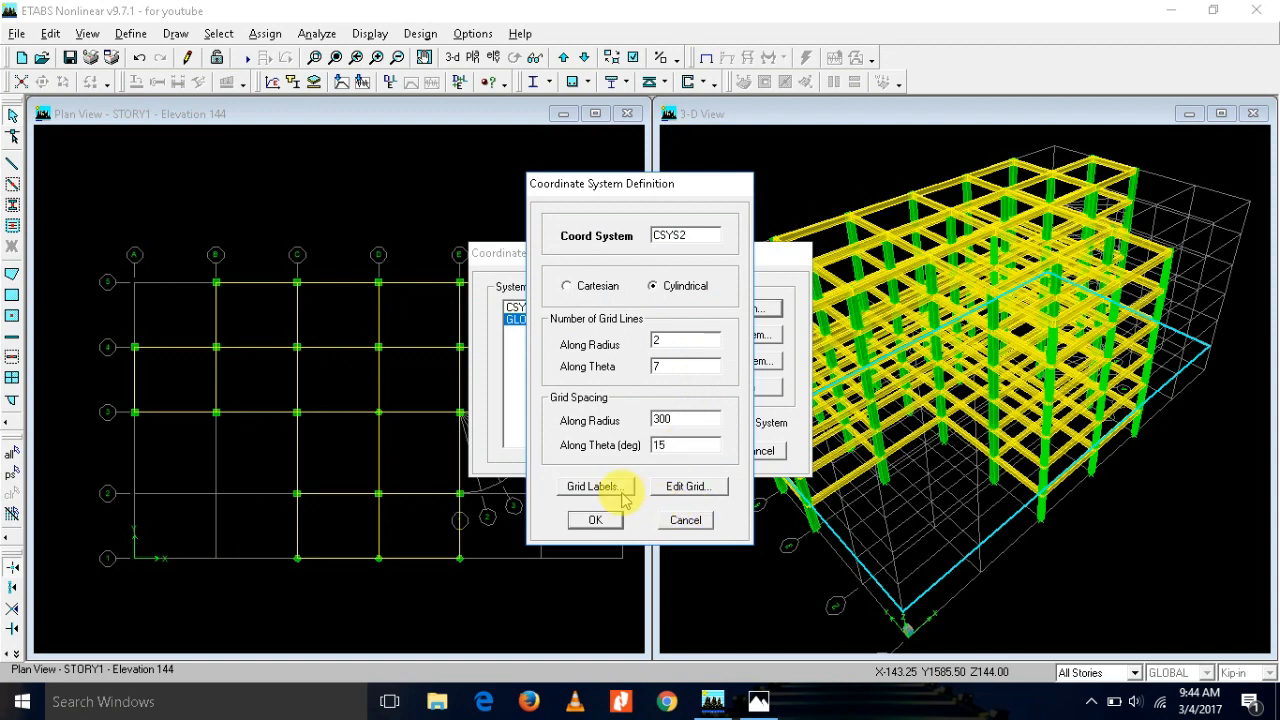
Step: In the second cylindrical system's grid data, set the bubble location of all seven T grid lines to Right
left_click(684, 486)
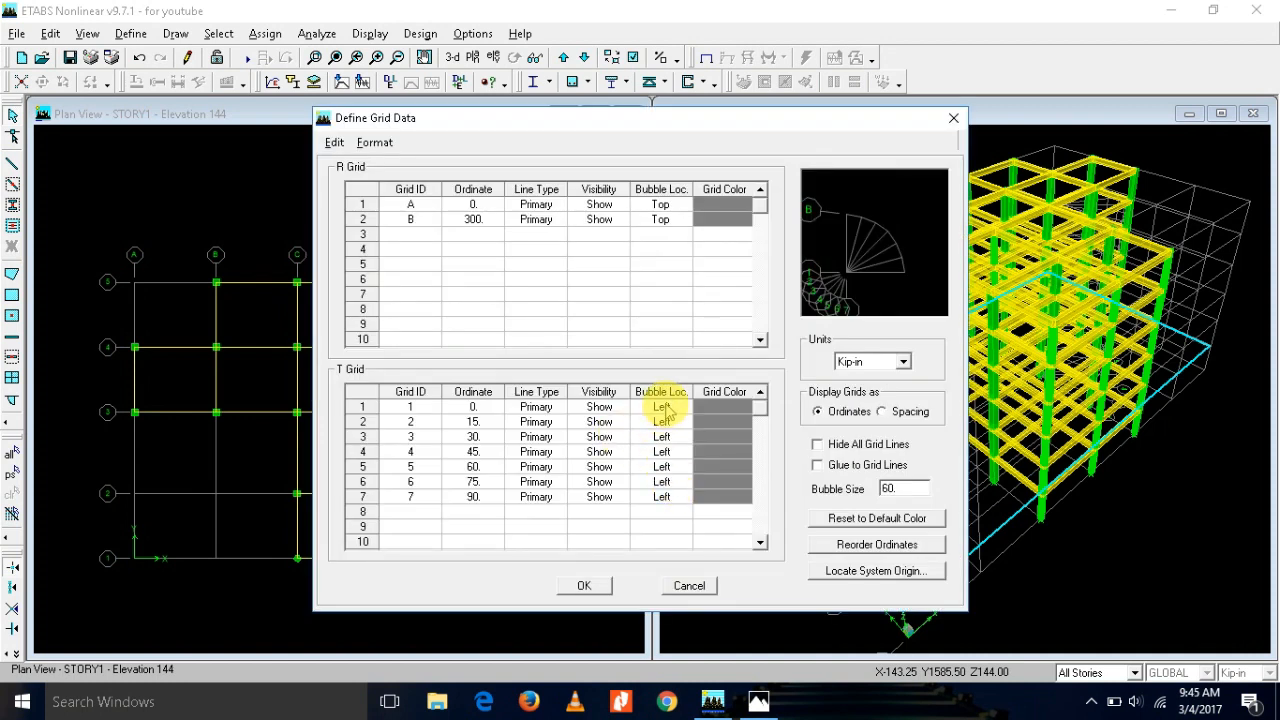
left_click(662, 422)
left_click(663, 437)
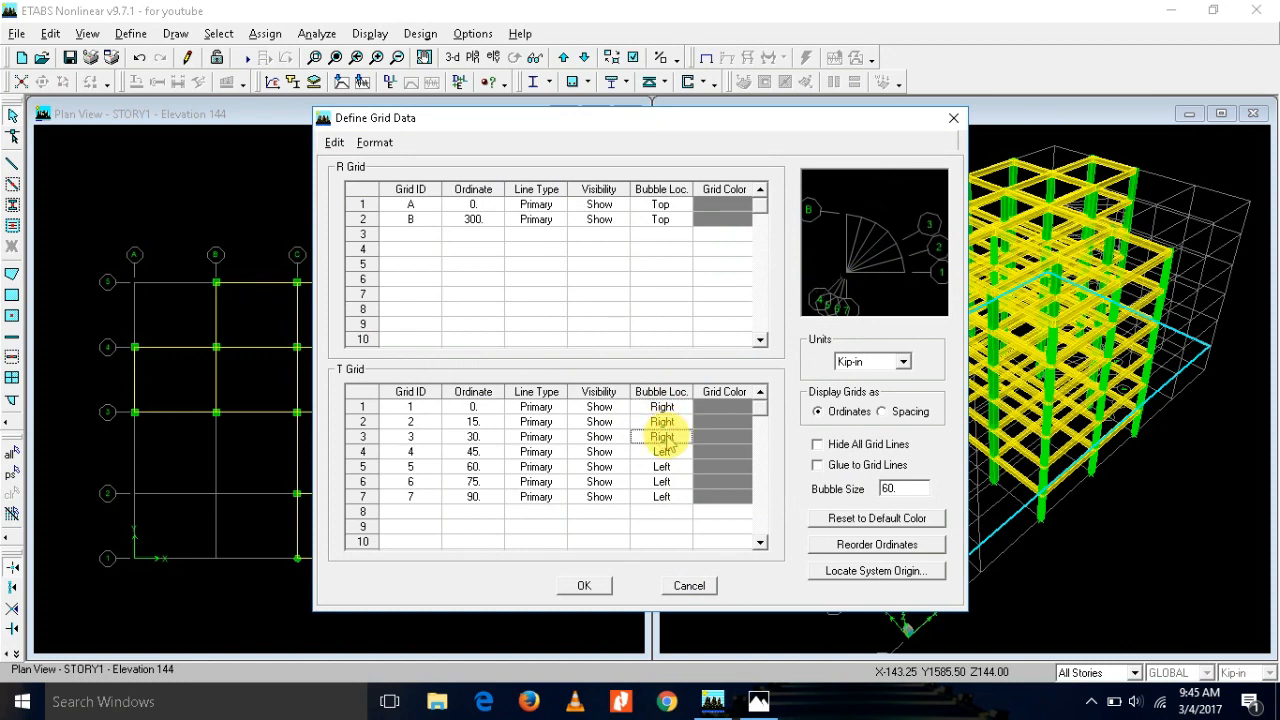
left_click(663, 452)
left_click(663, 467)
left_click(665, 482)
left_click(671, 497)
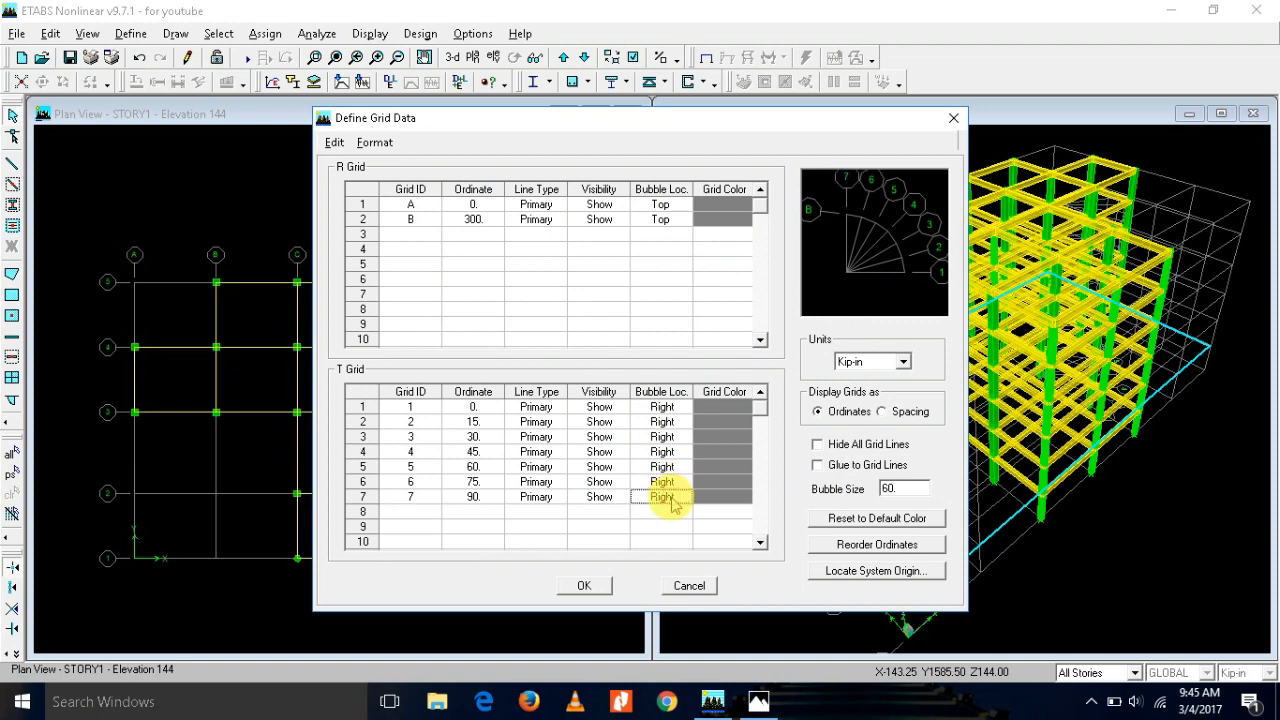
Step: Check the other curved area on the plan in Photos and enter 50 as the second system origin's Global X in ETABS
left_click(870, 571)
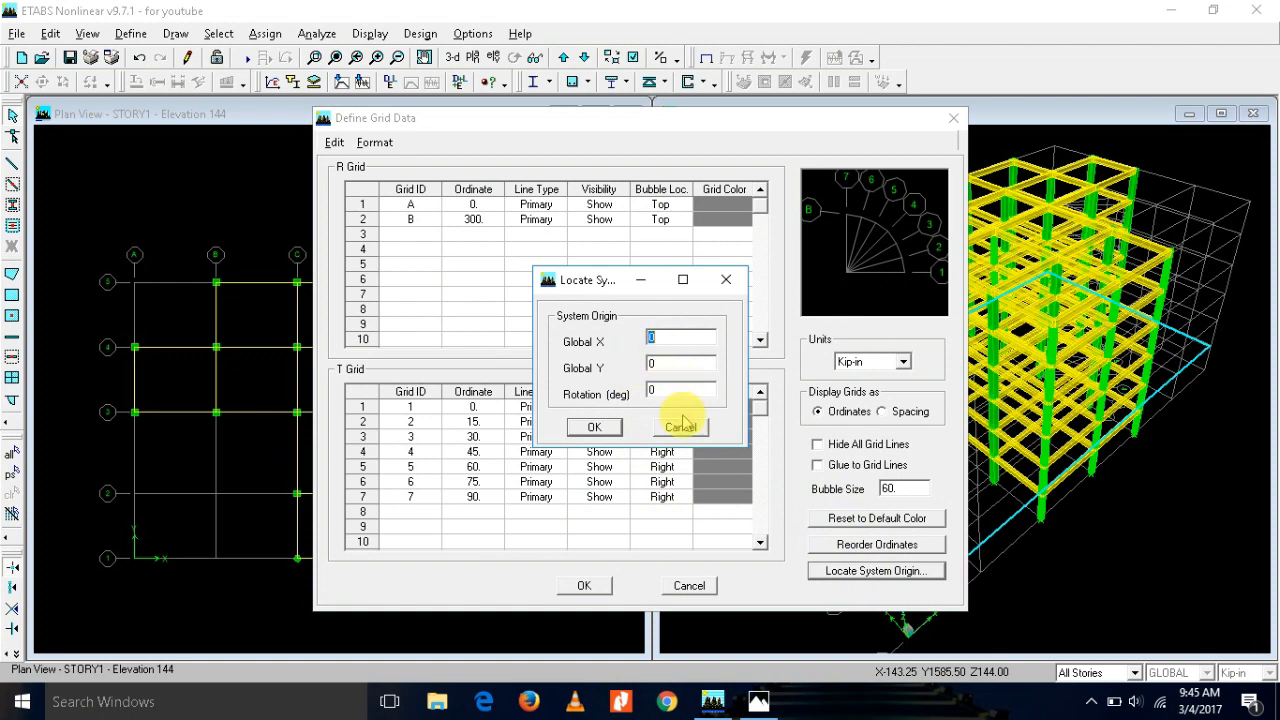
key("alt+Tab")
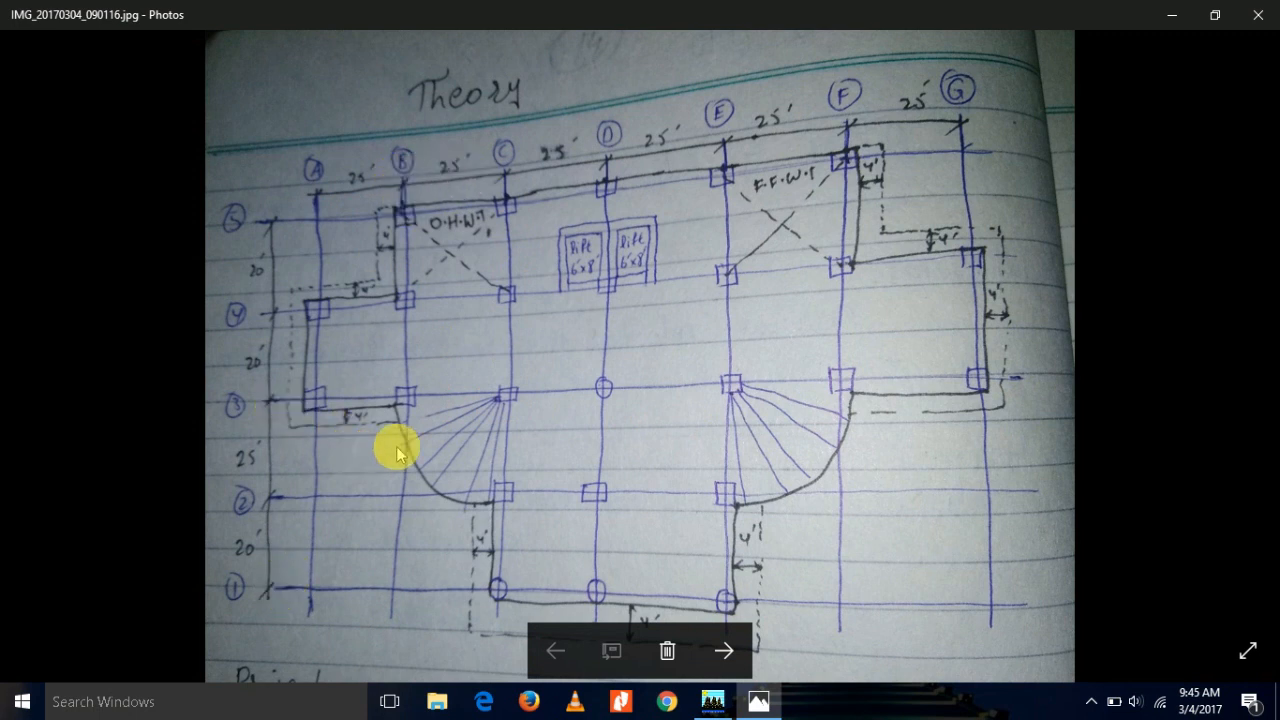
key("alt+Tab")
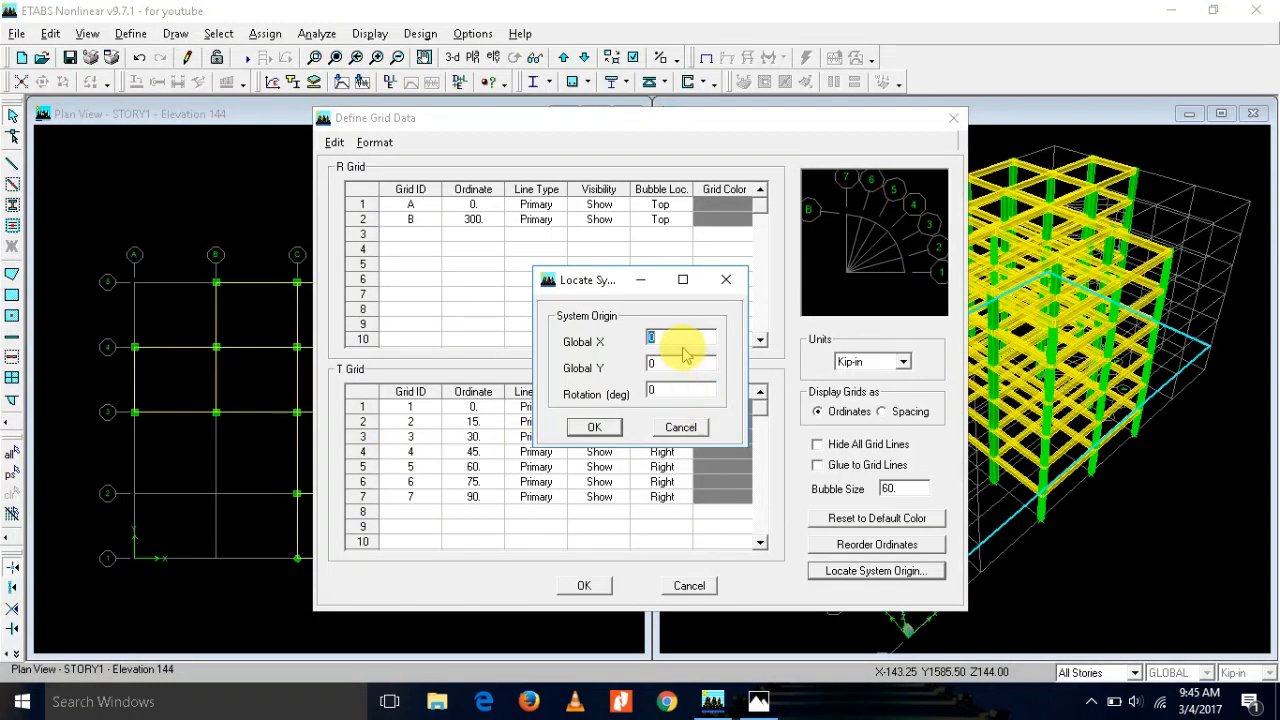
type("50")
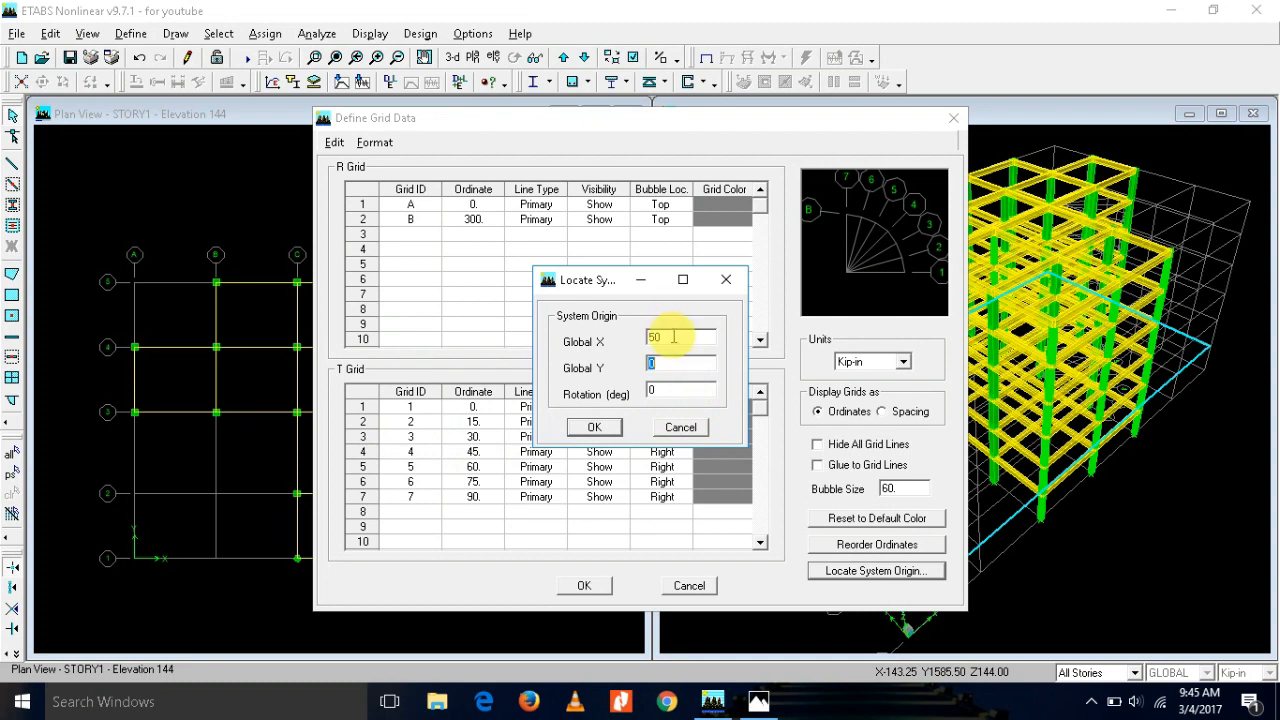
Step: Place the second radial grid system's origin at global X 600 and Y 540 with a 180-degree rotation, and accept the coordinate systems
type("50")
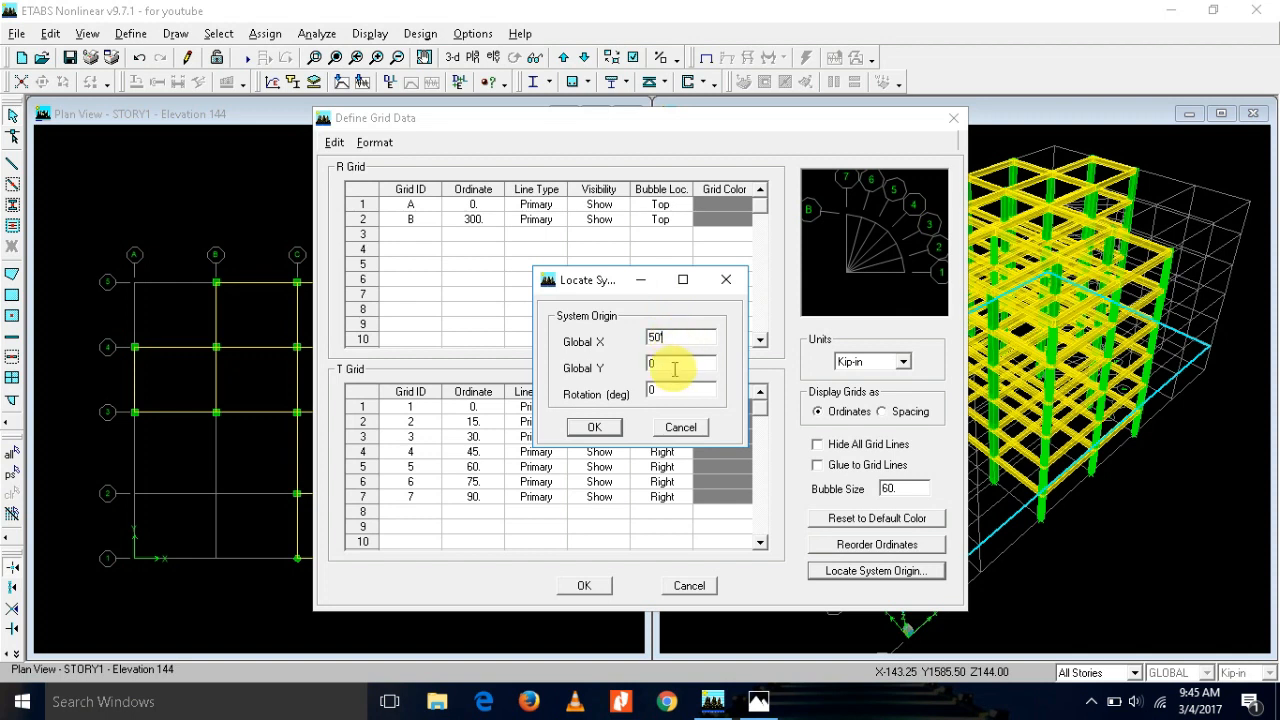
type("4")
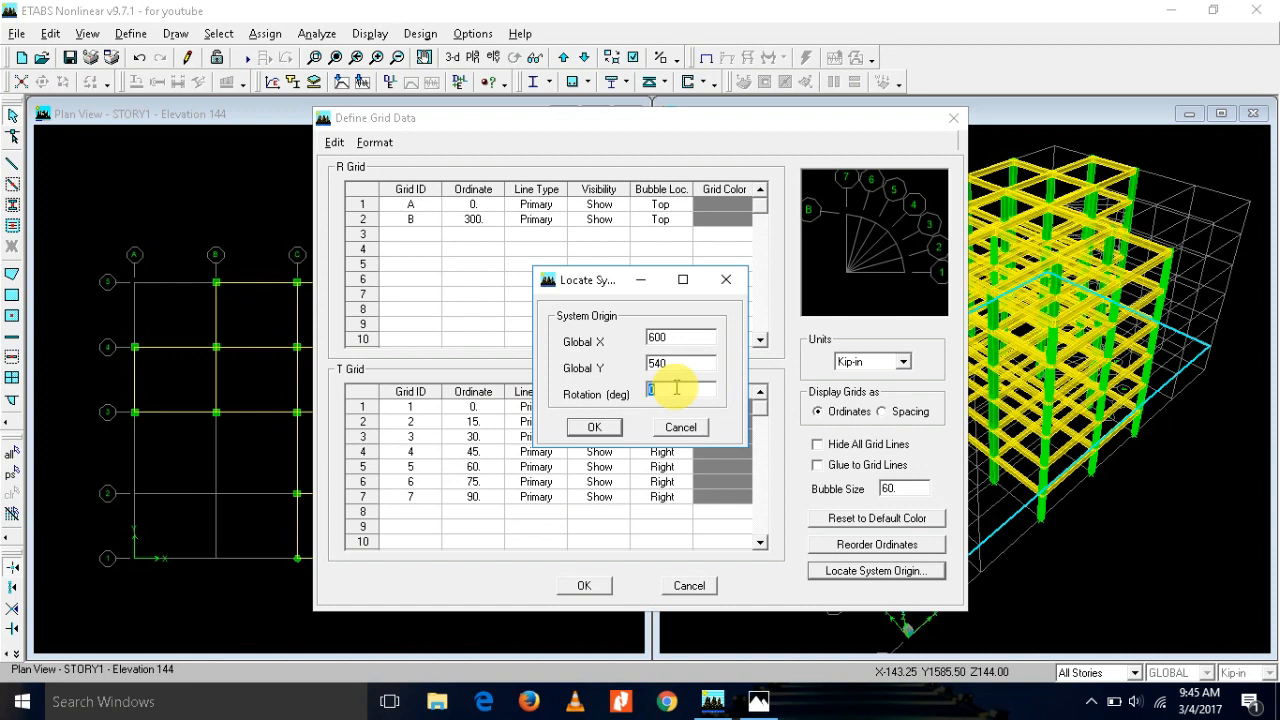
type("18")
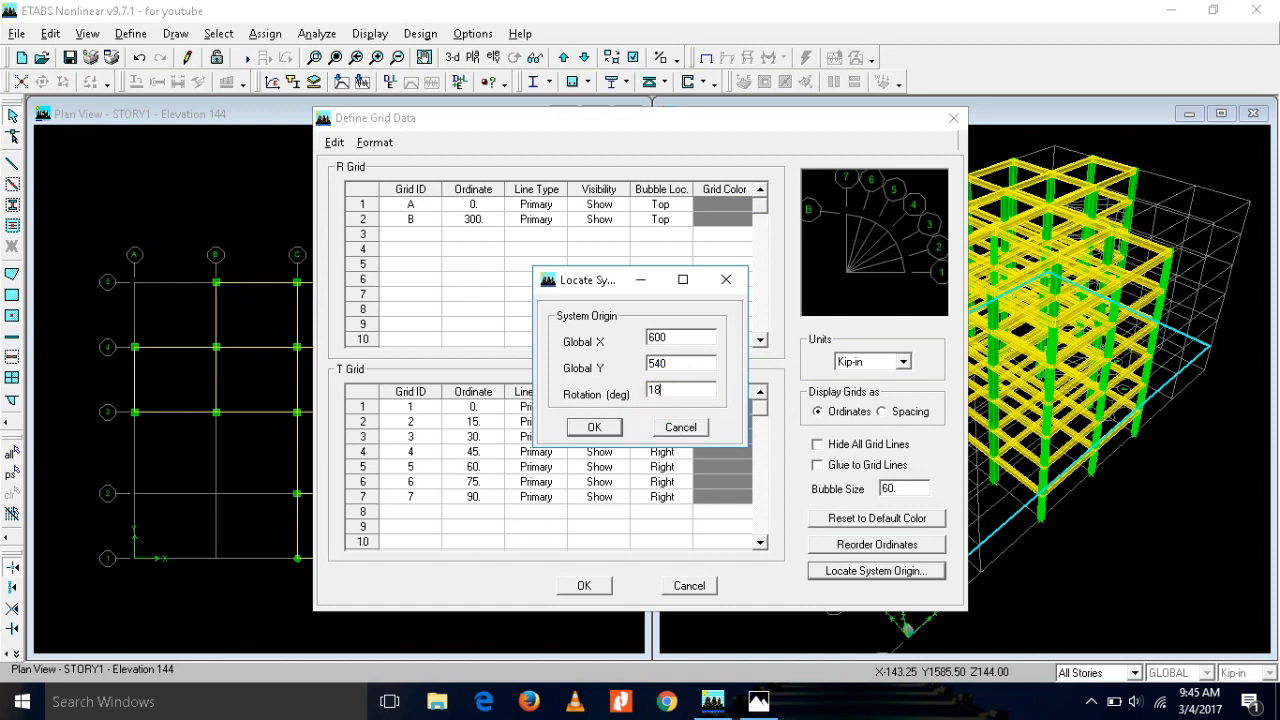
left_click(610, 428)
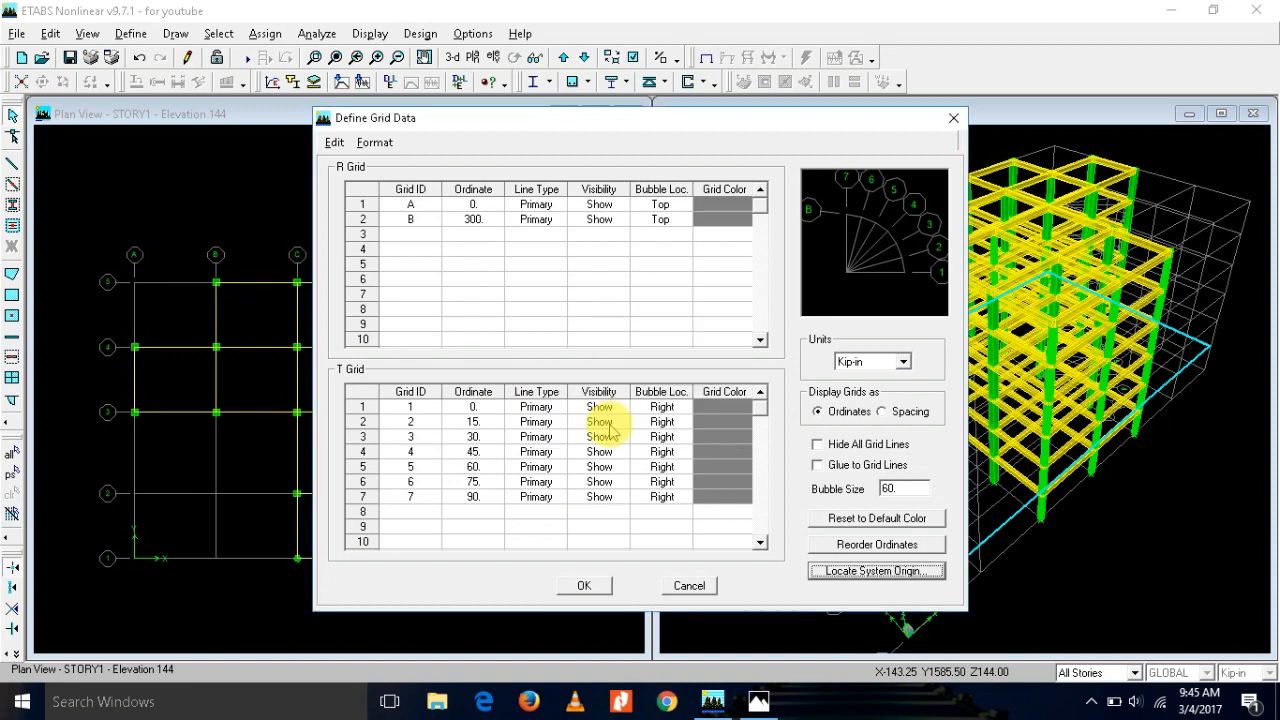
left_click(581, 587)
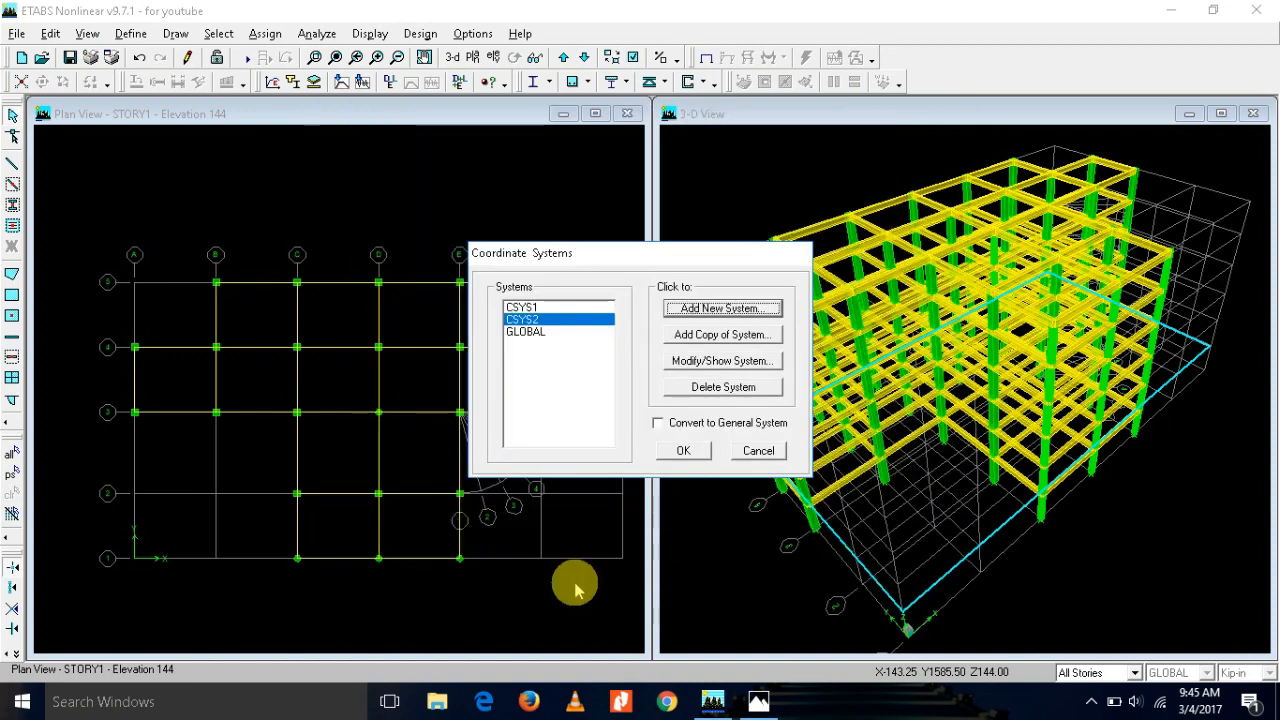
left_click(686, 451)
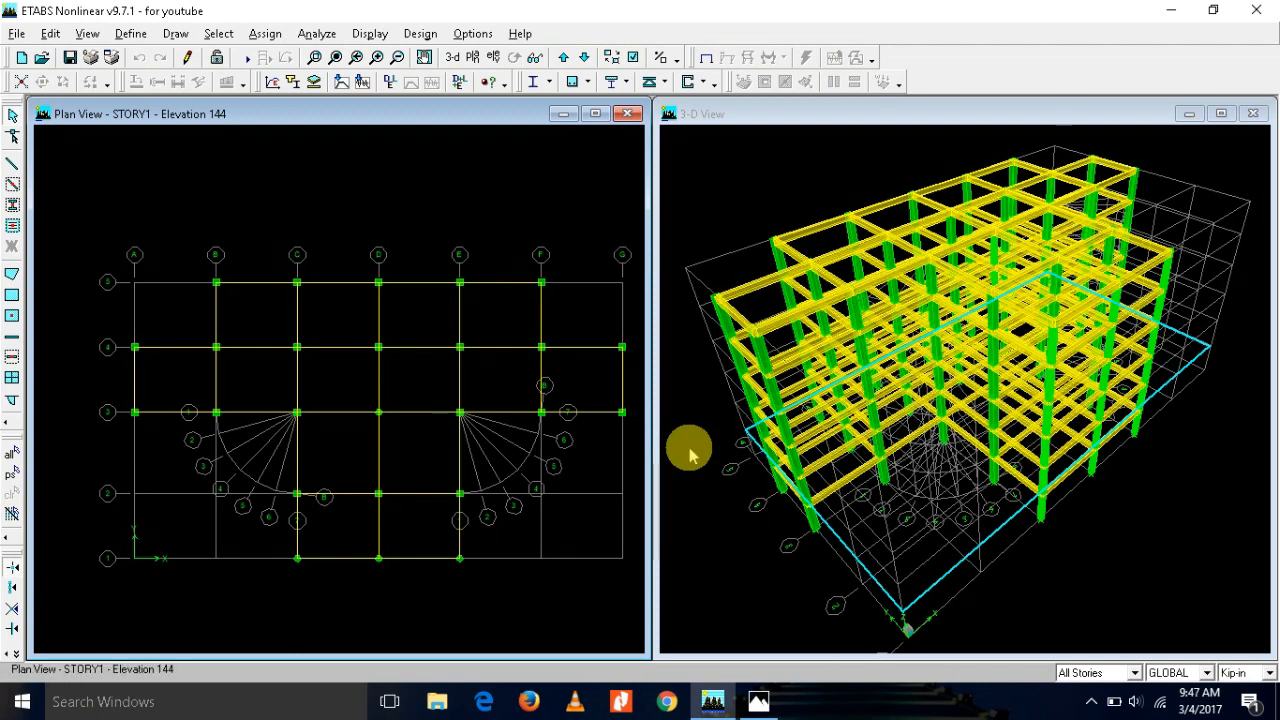
Step: Draw the radial beams with the BEAM property on STORY1, joining the arc grid points between B-3 and C-2 to grid point C-3
left_click(12, 166)
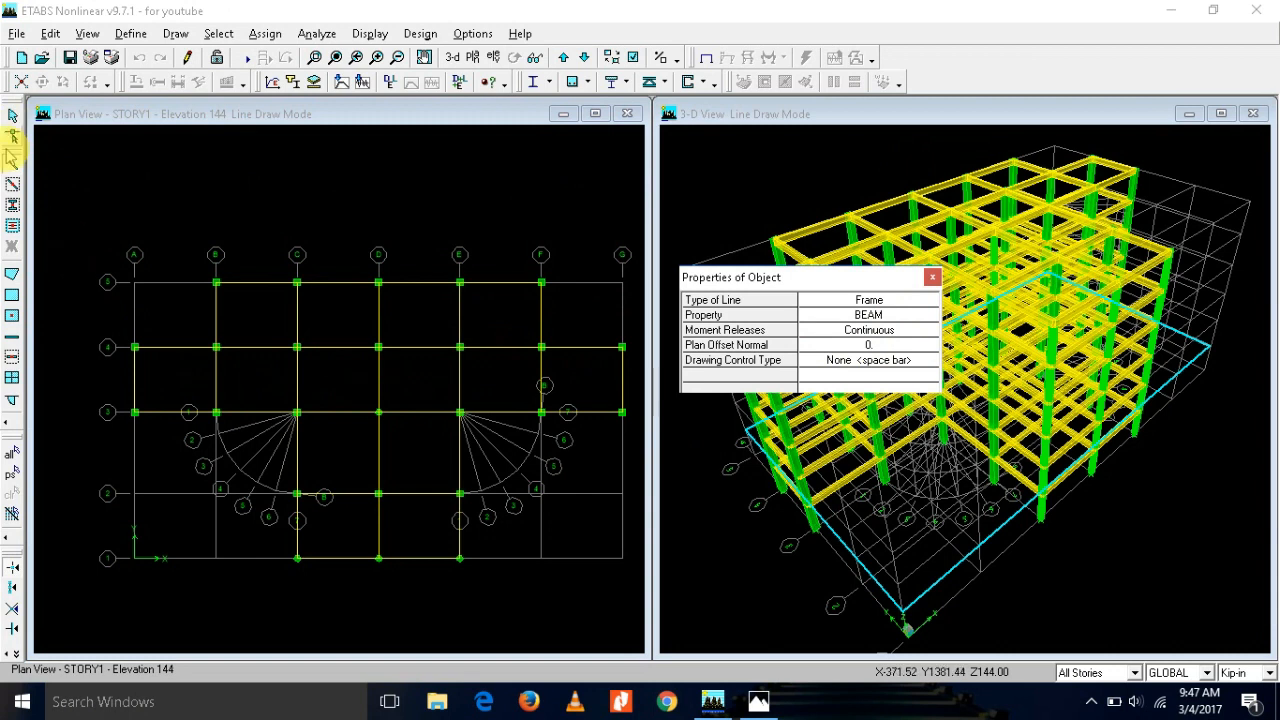
left_click(215, 411)
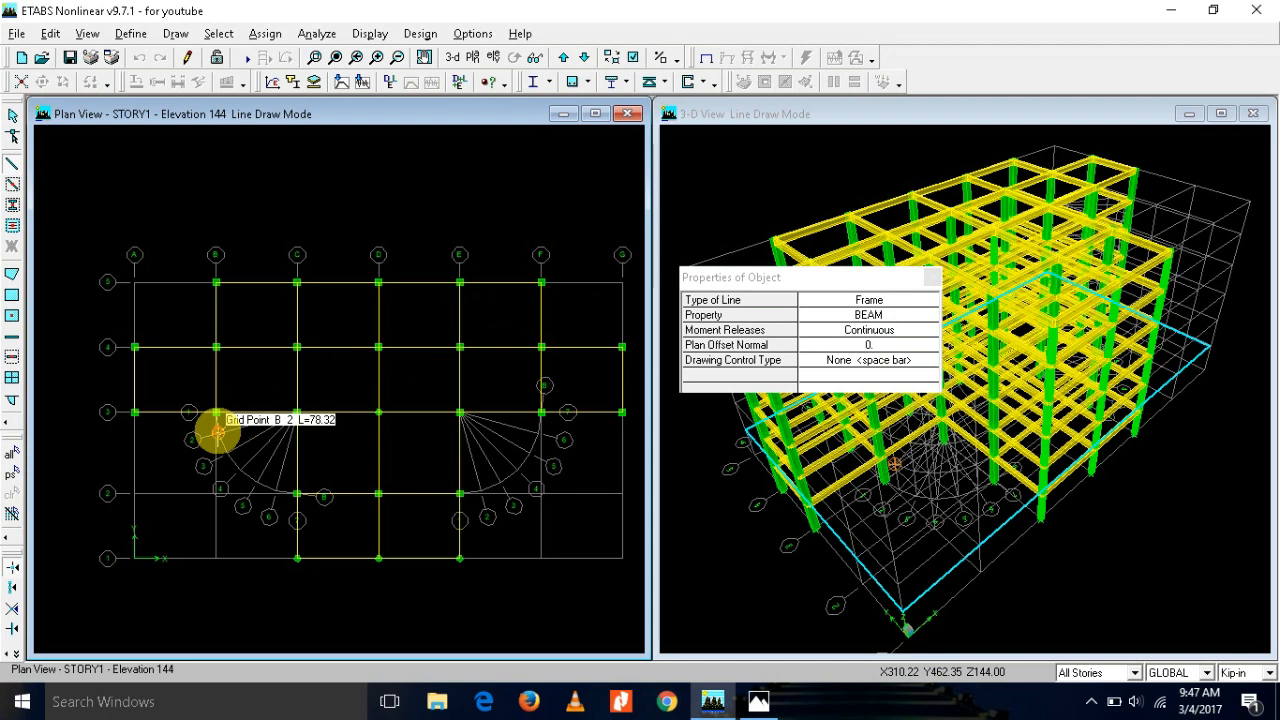
left_click(297, 411)
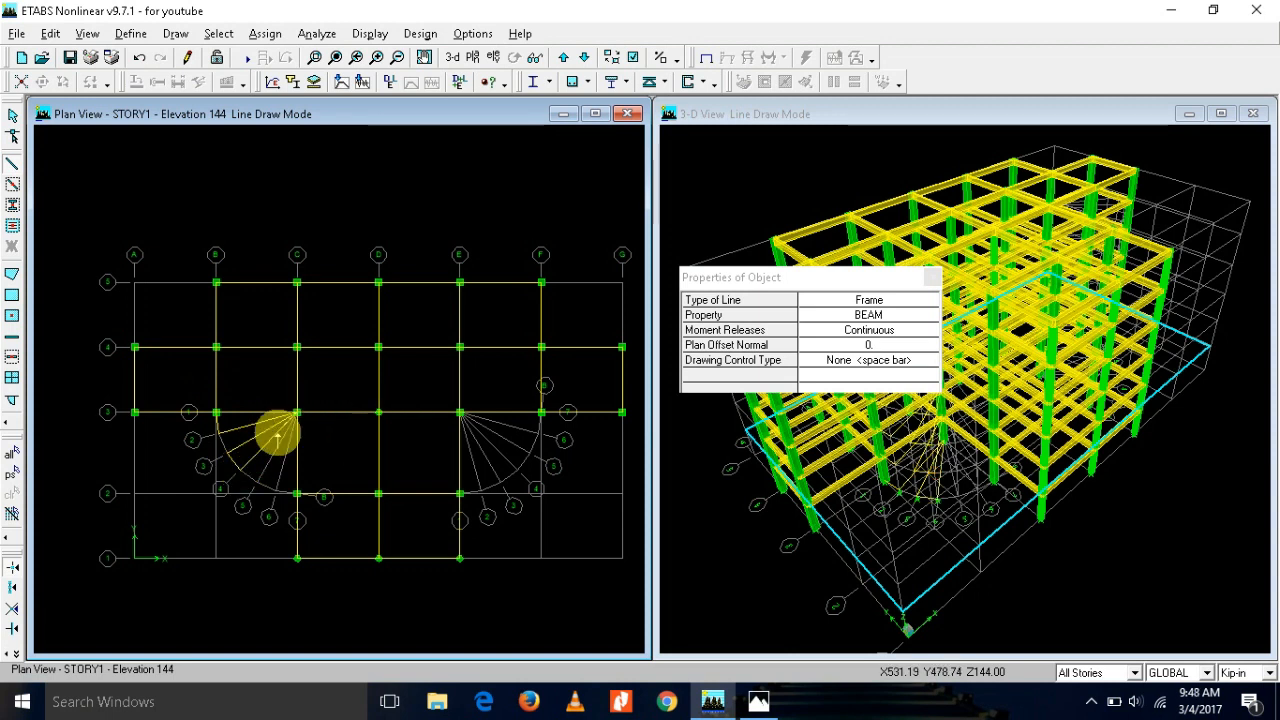
left_click(280, 486)
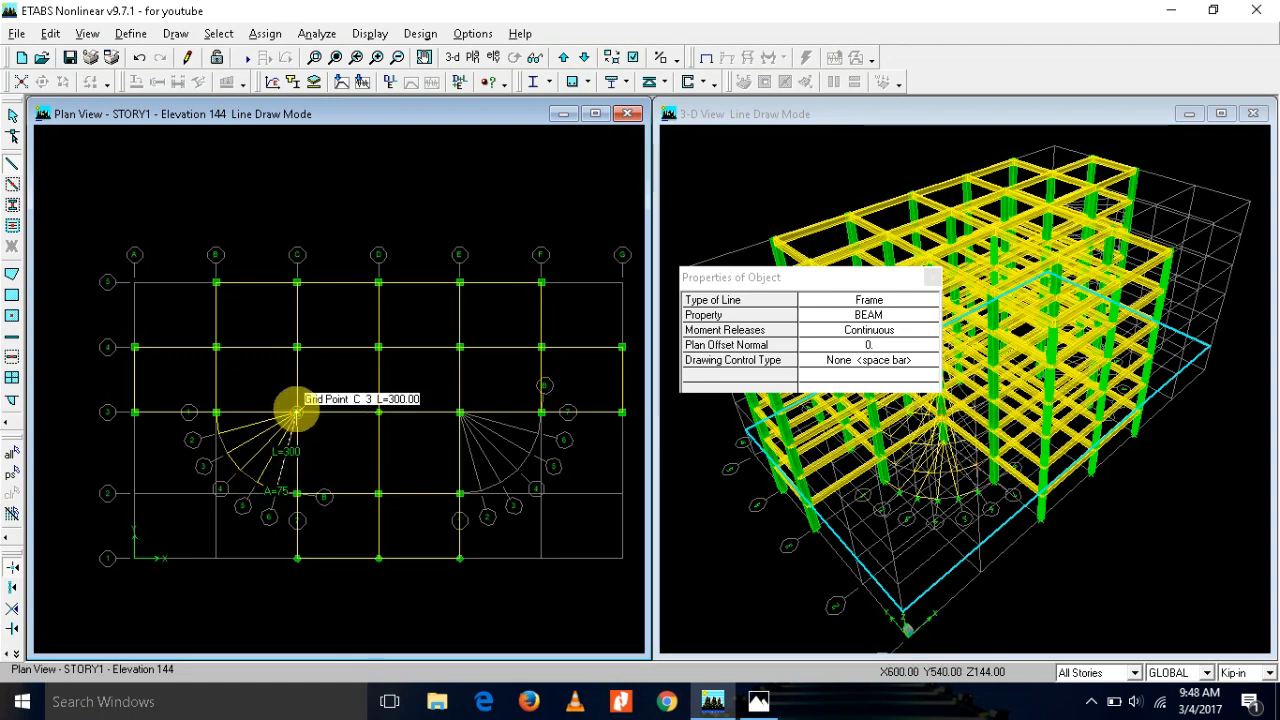
left_click(297, 412)
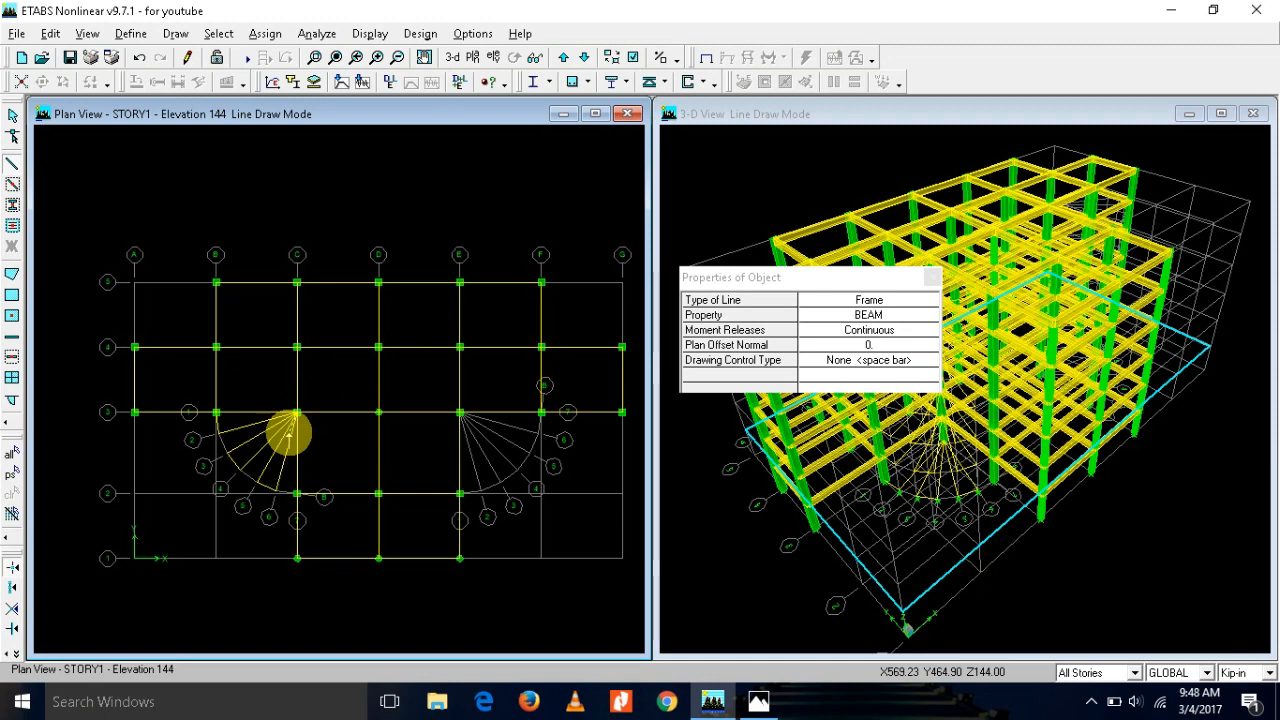
key("Escape")
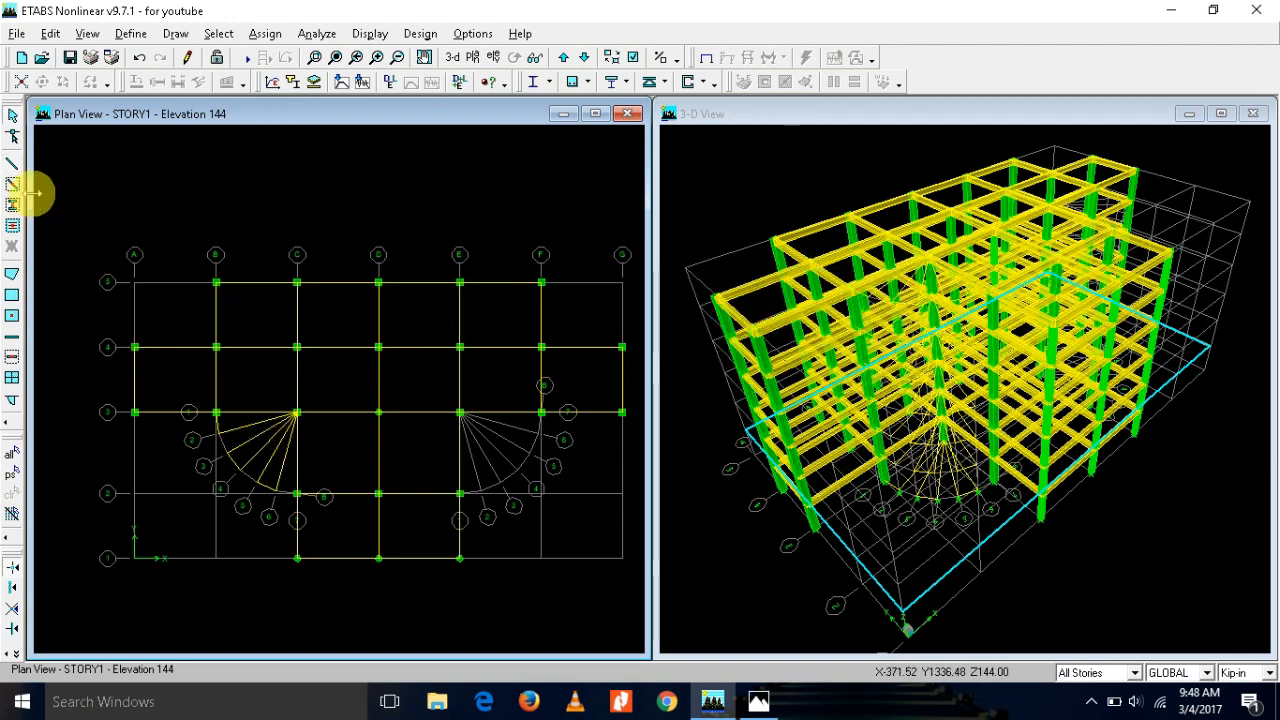
Step: Draw beam segments between neighbouring arc grid points from B-3 round to C-2 to form the curved edge on STORY1
left_click(12, 164)
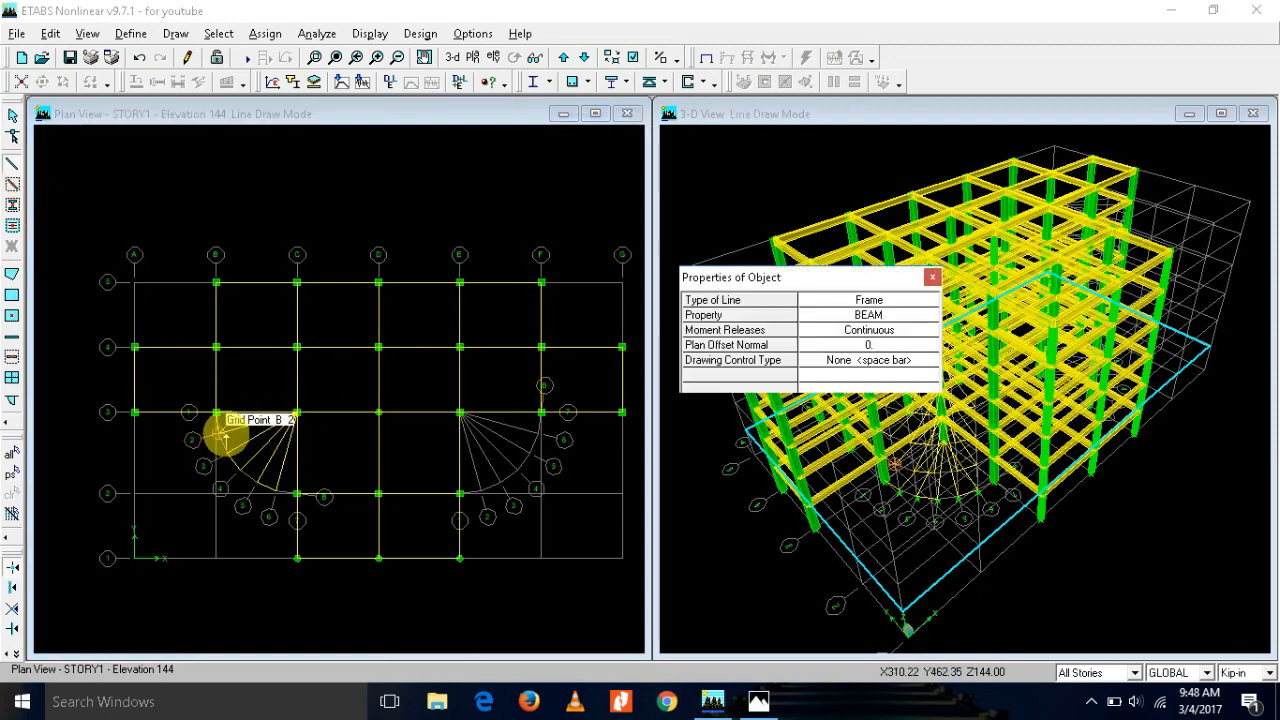
left_click(222, 433)
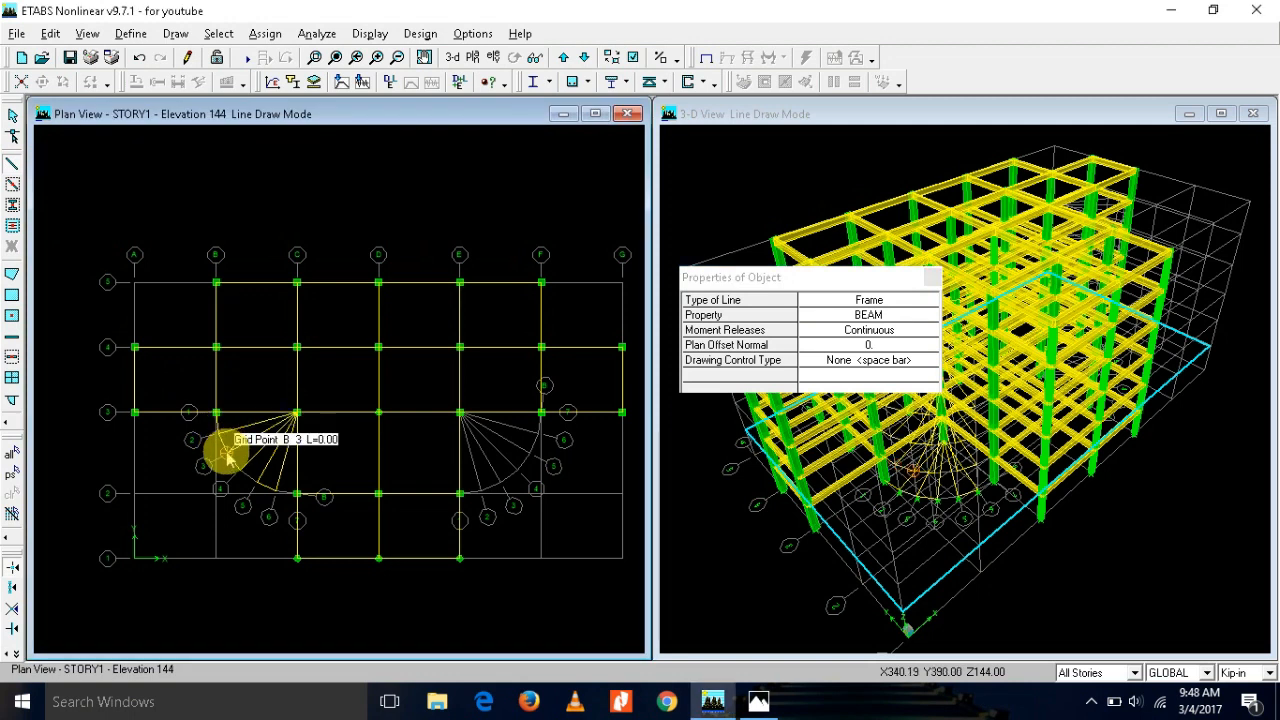
key("Escape")
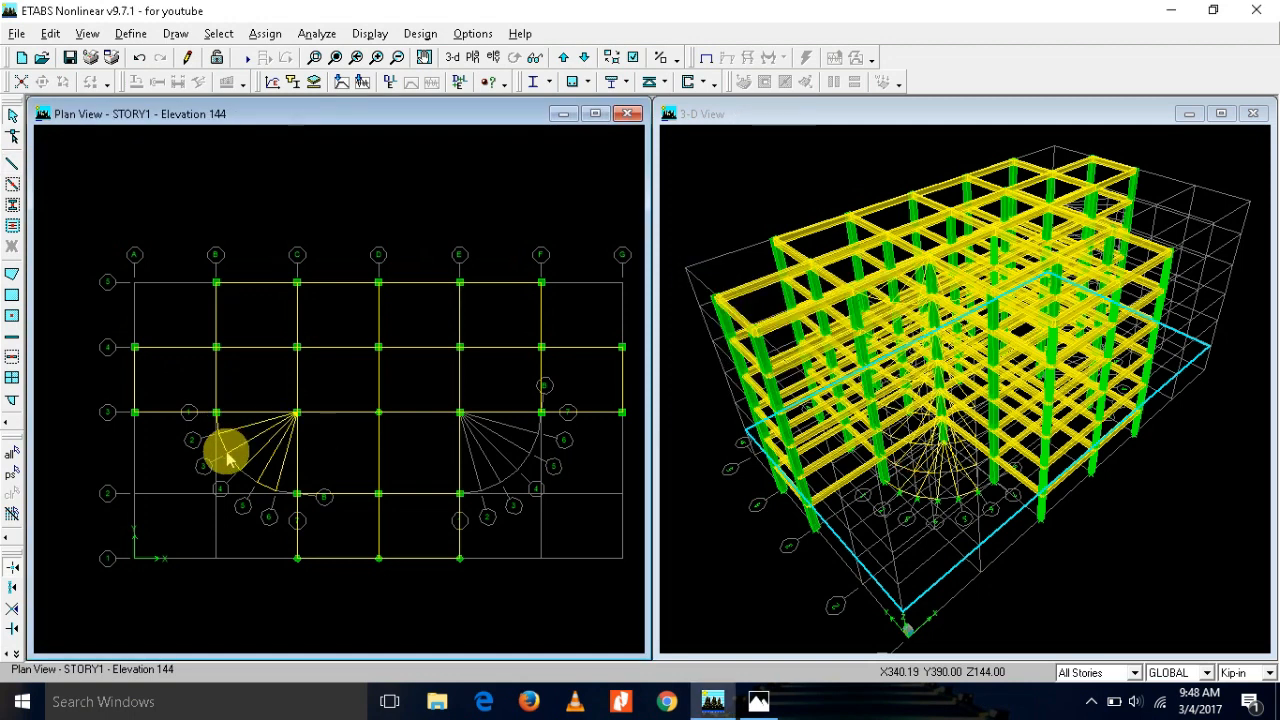
left_click(12, 166)
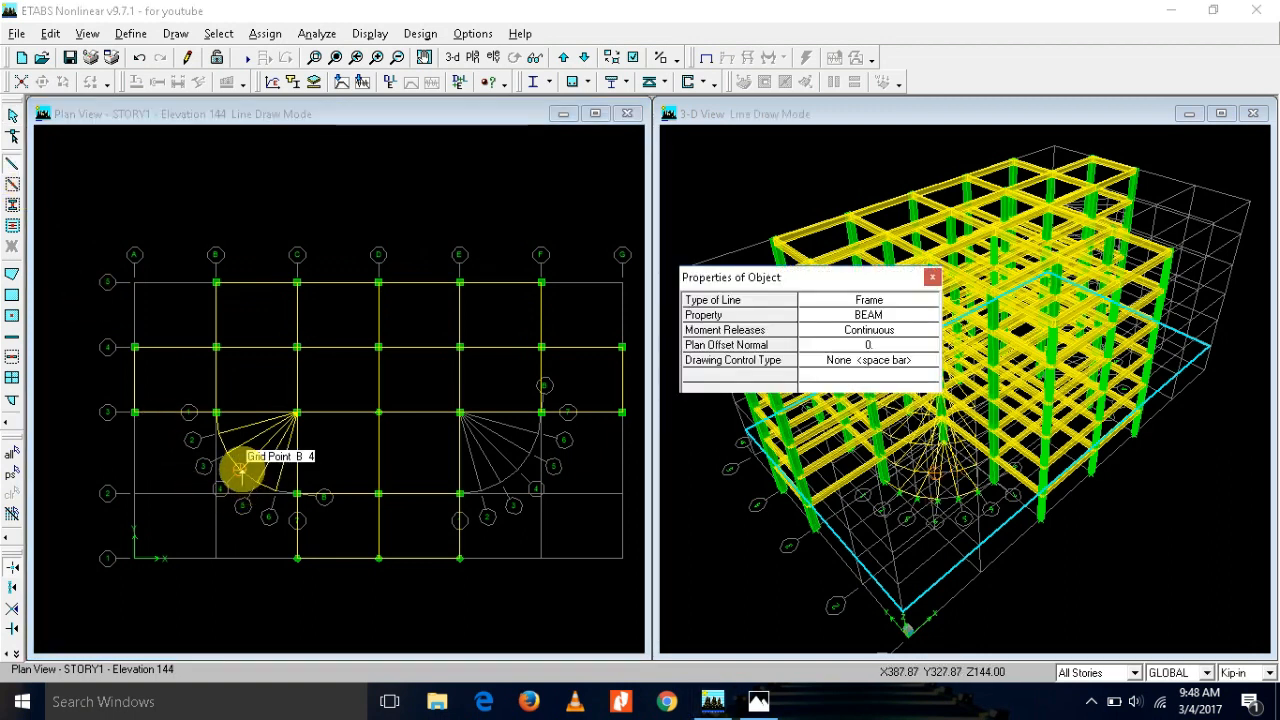
left_click(241, 470)
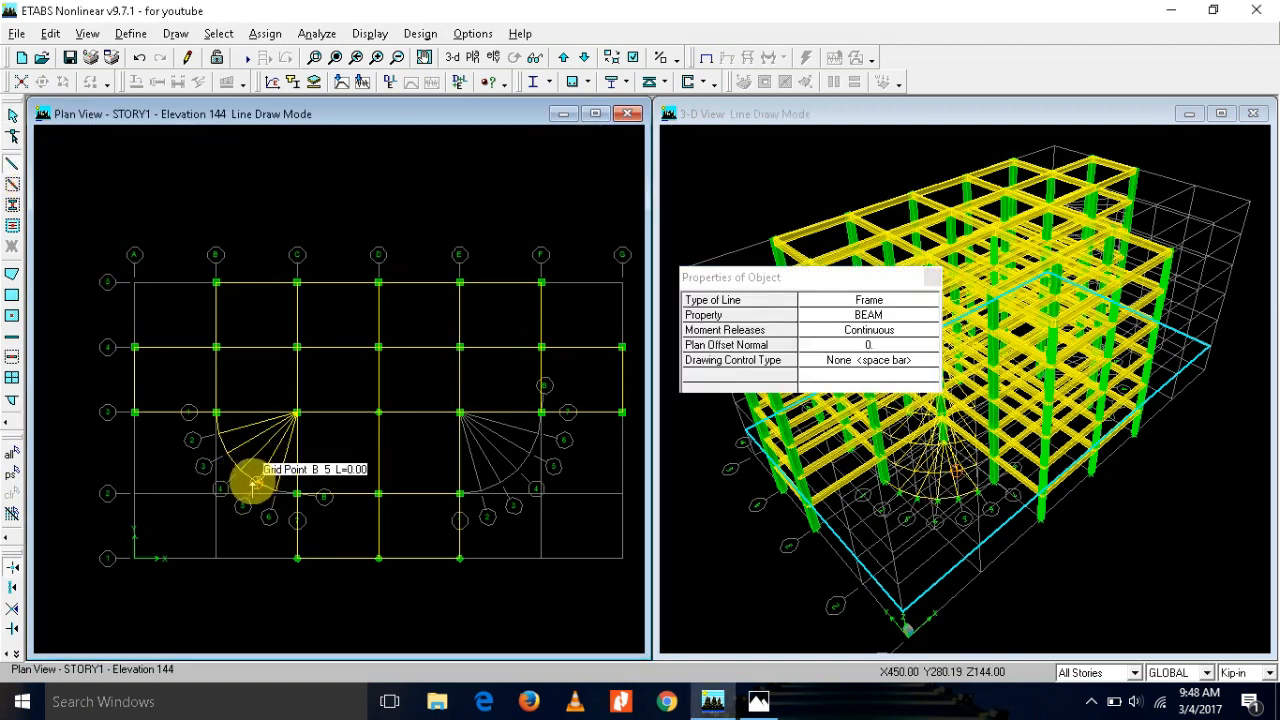
key("Escape")
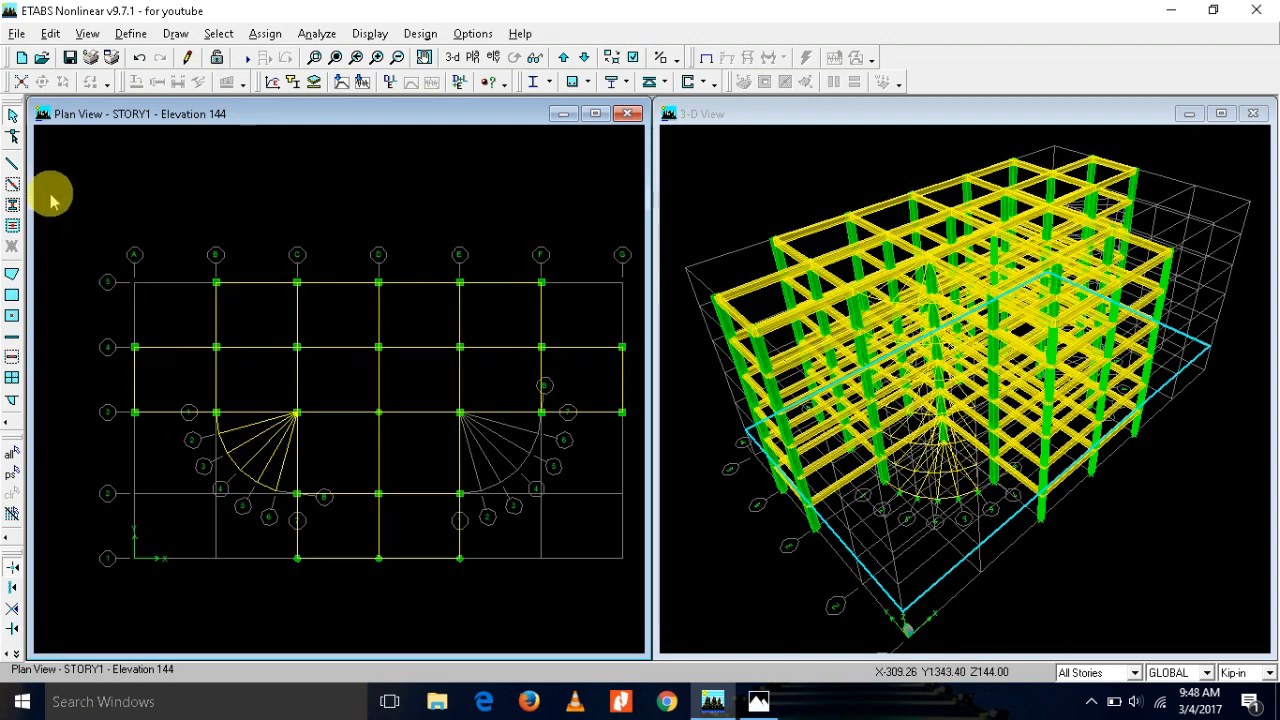
left_click(12, 165)
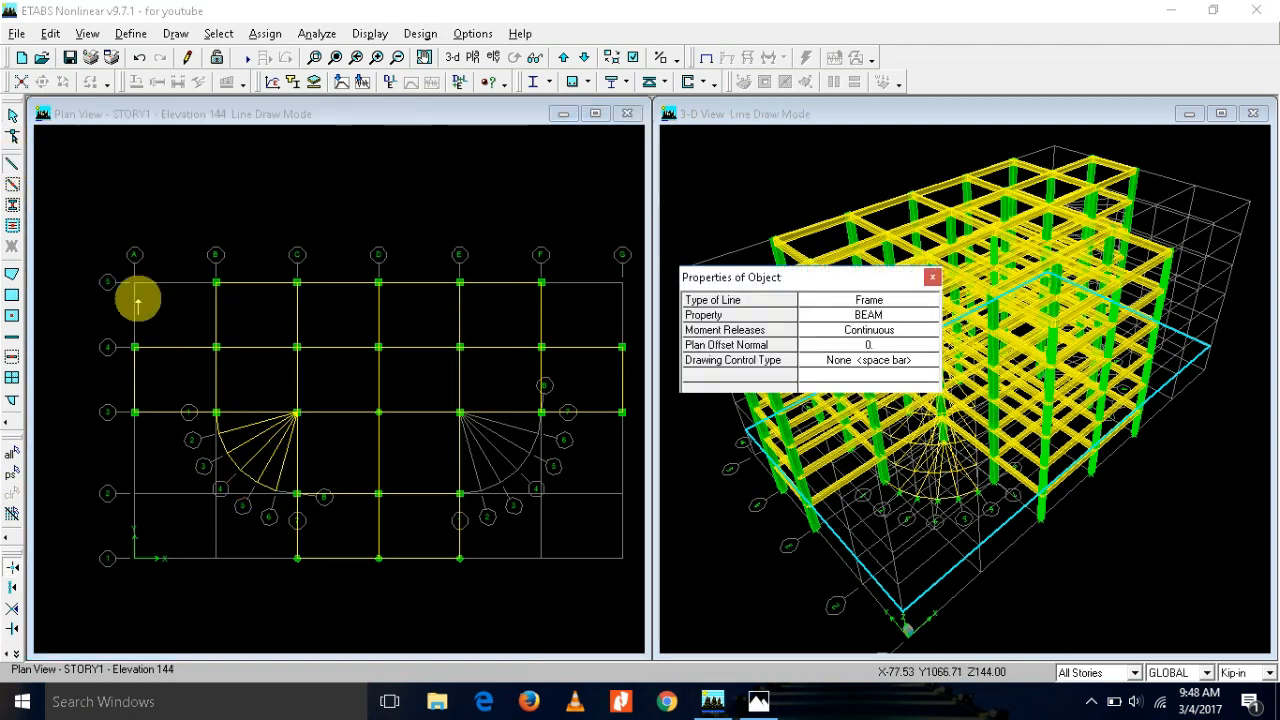
left_click(276, 489)
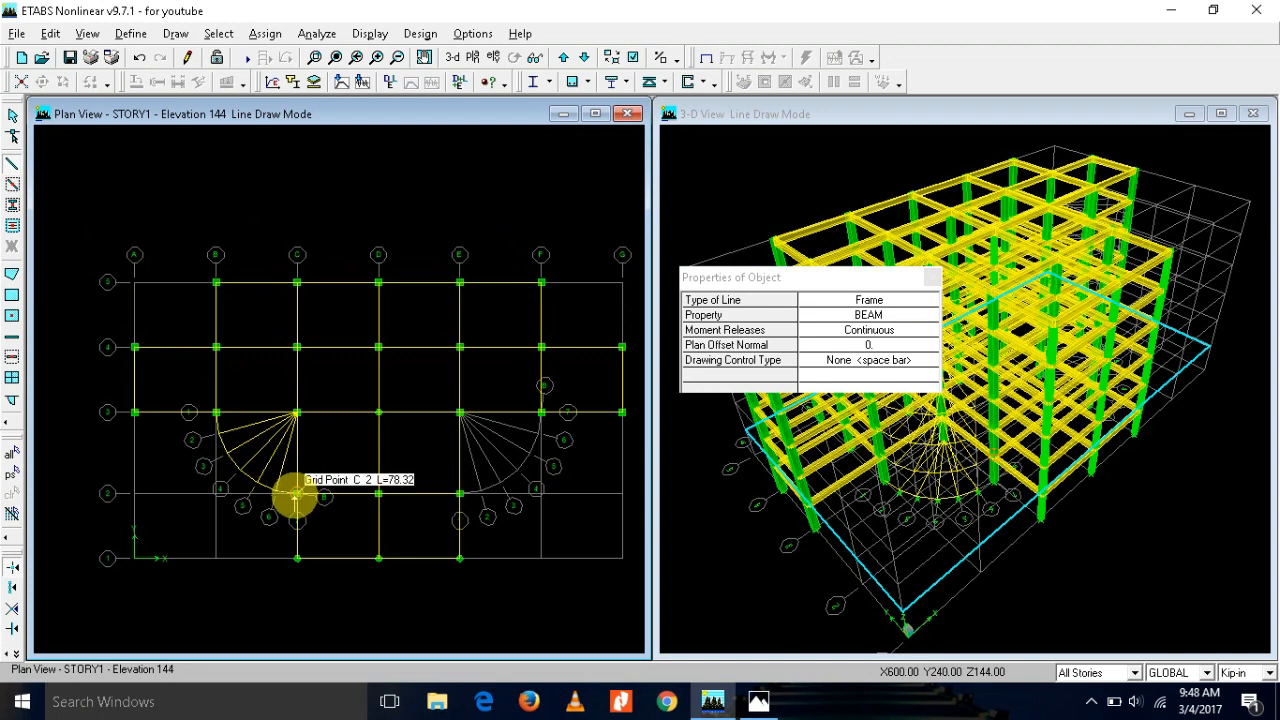
key("Escape")
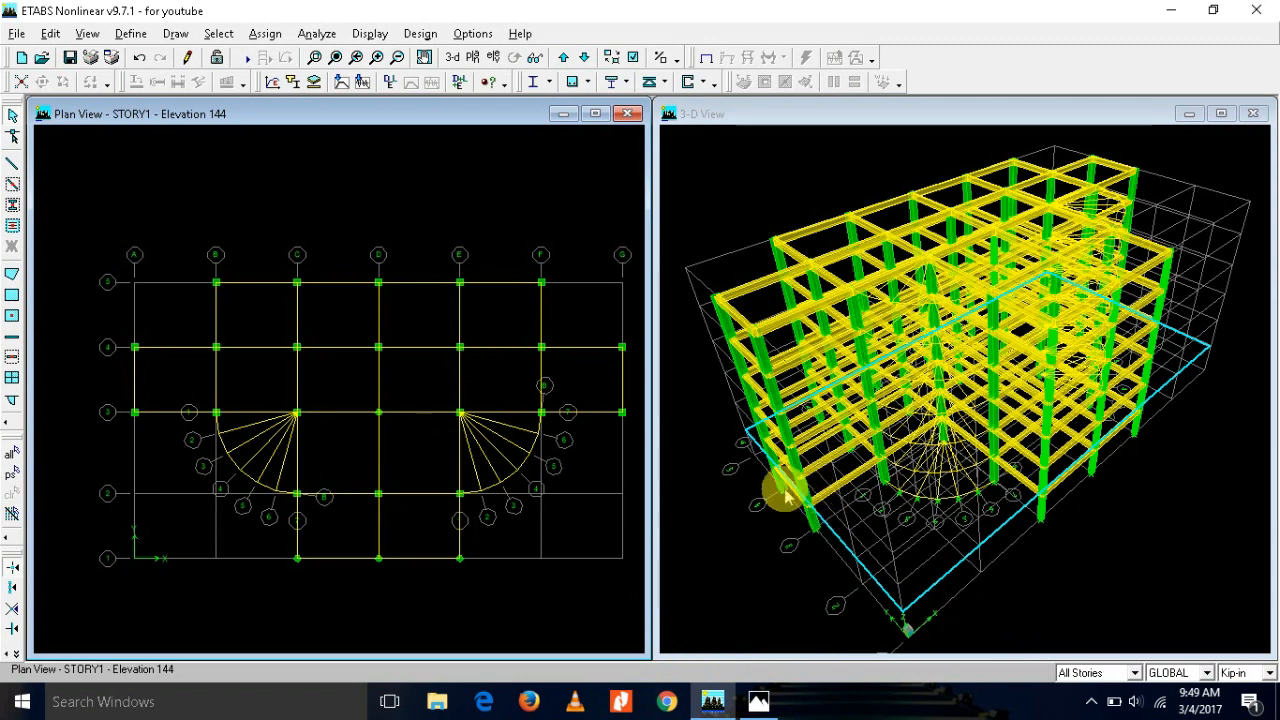
Step: Reapply the building view options to the 3-D view with Object Fill, Object Edge and Extrusion enabled
left_click(715, 493)
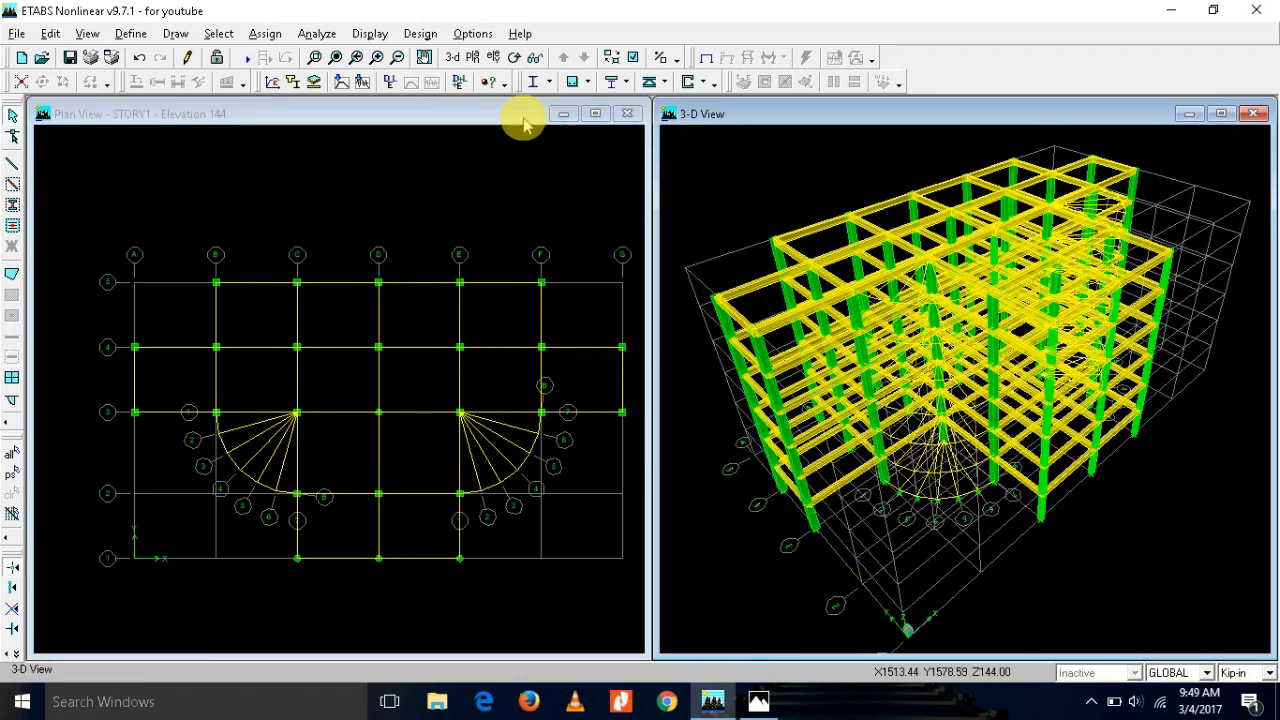
left_click(632, 57)
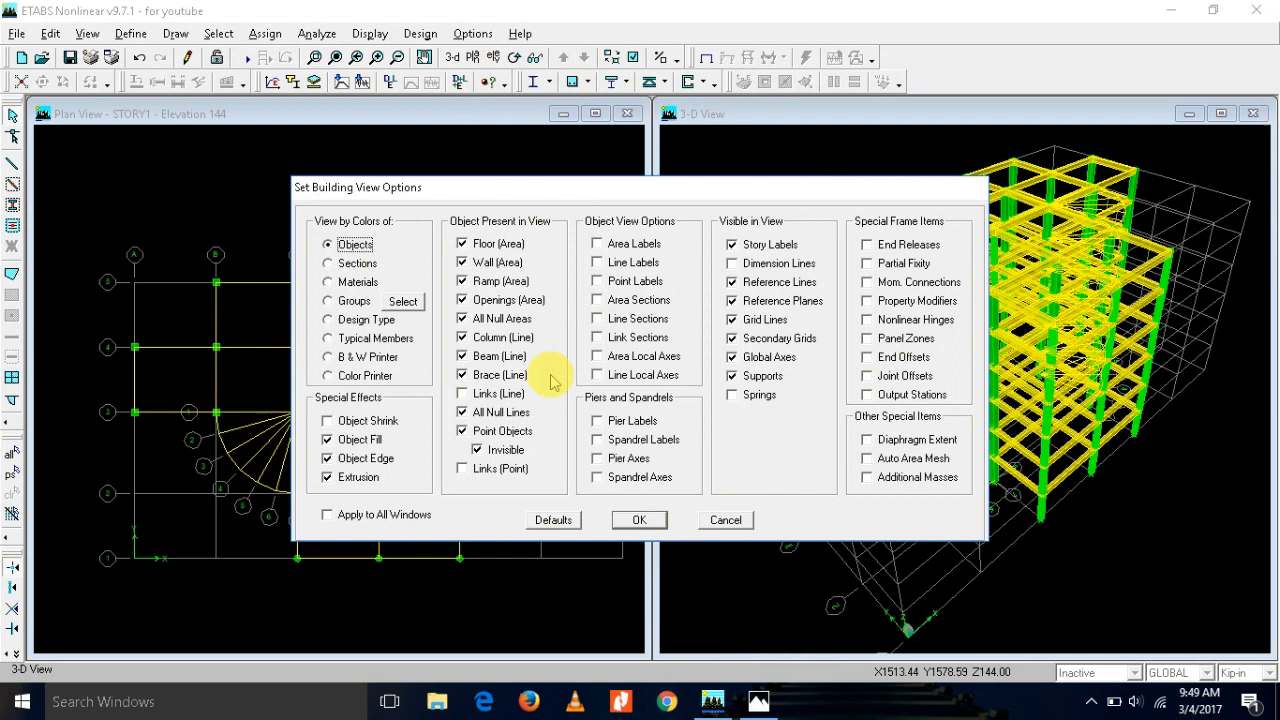
left_click(639, 520)
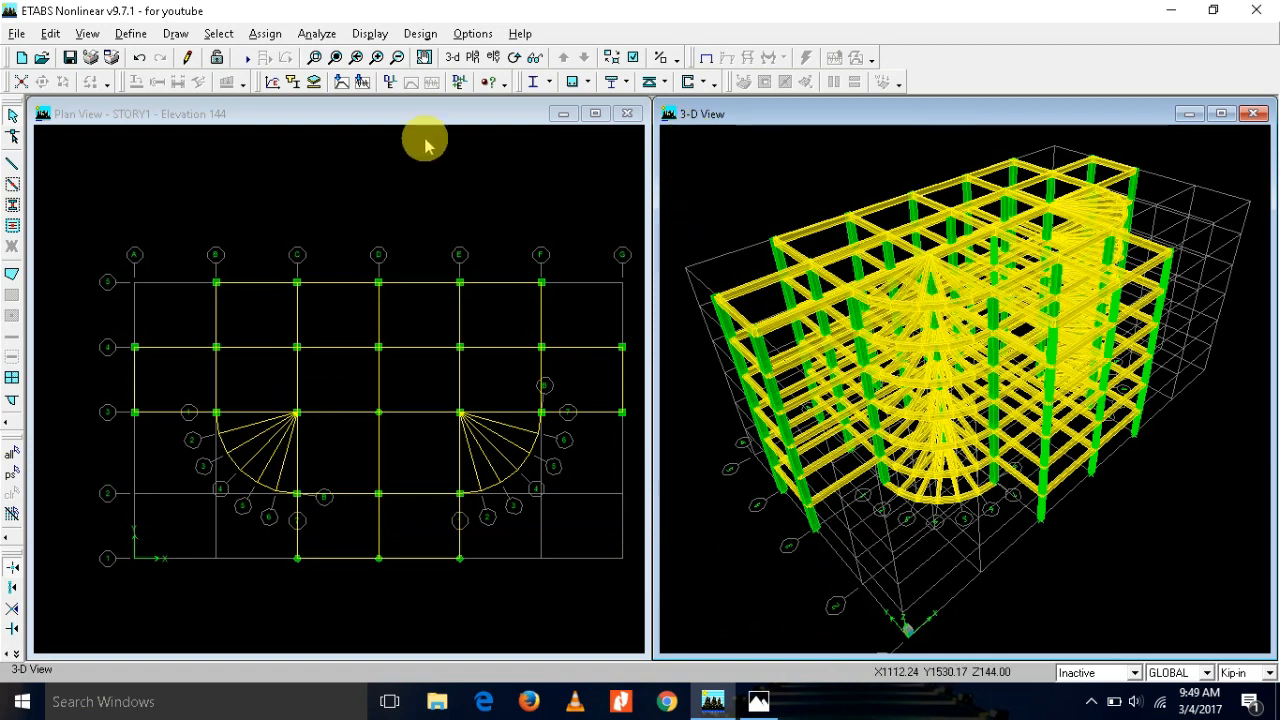
Step: Move the plan view down to the BASE level at elevation 0
left_click(484, 198)
left_click(580, 56)
left_click(580, 56)
left_click(580, 56)
left_click(580, 56)
left_click(584, 58)
left_click(580, 56)
left_click(580, 56)
left_click(580, 56)
left_click(580, 56)
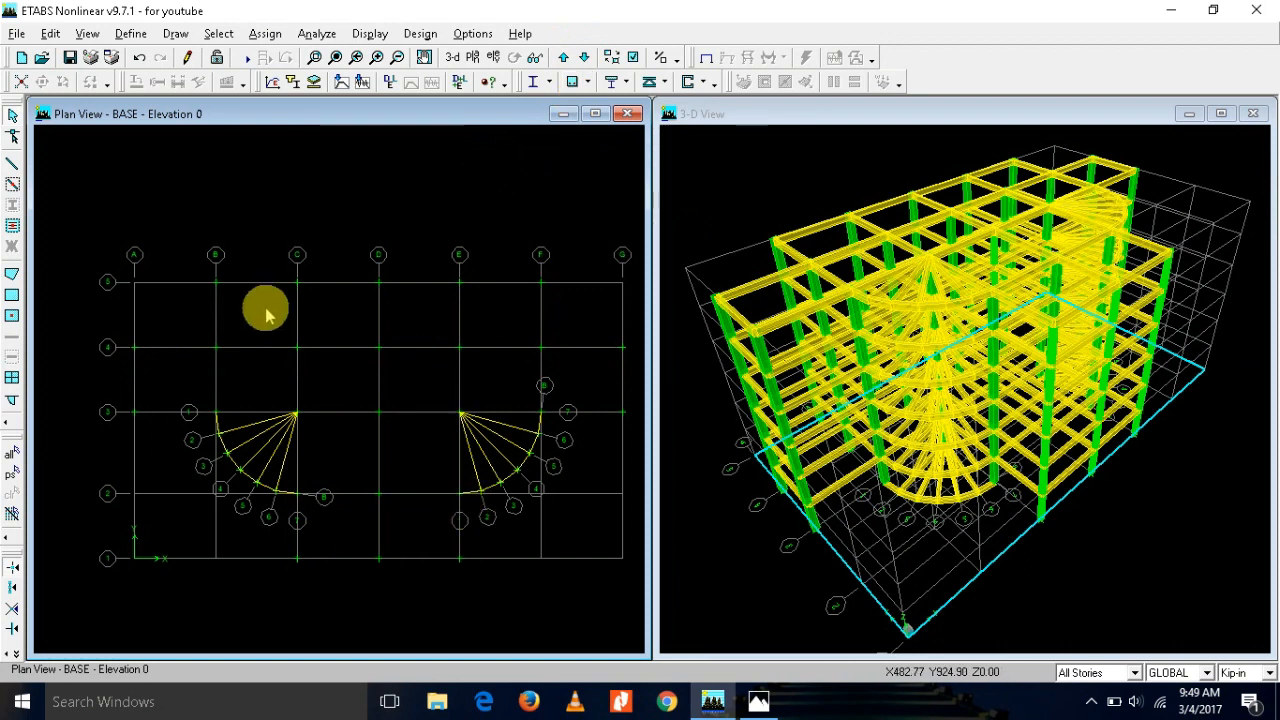
left_click_drag(174, 374, 607, 522)
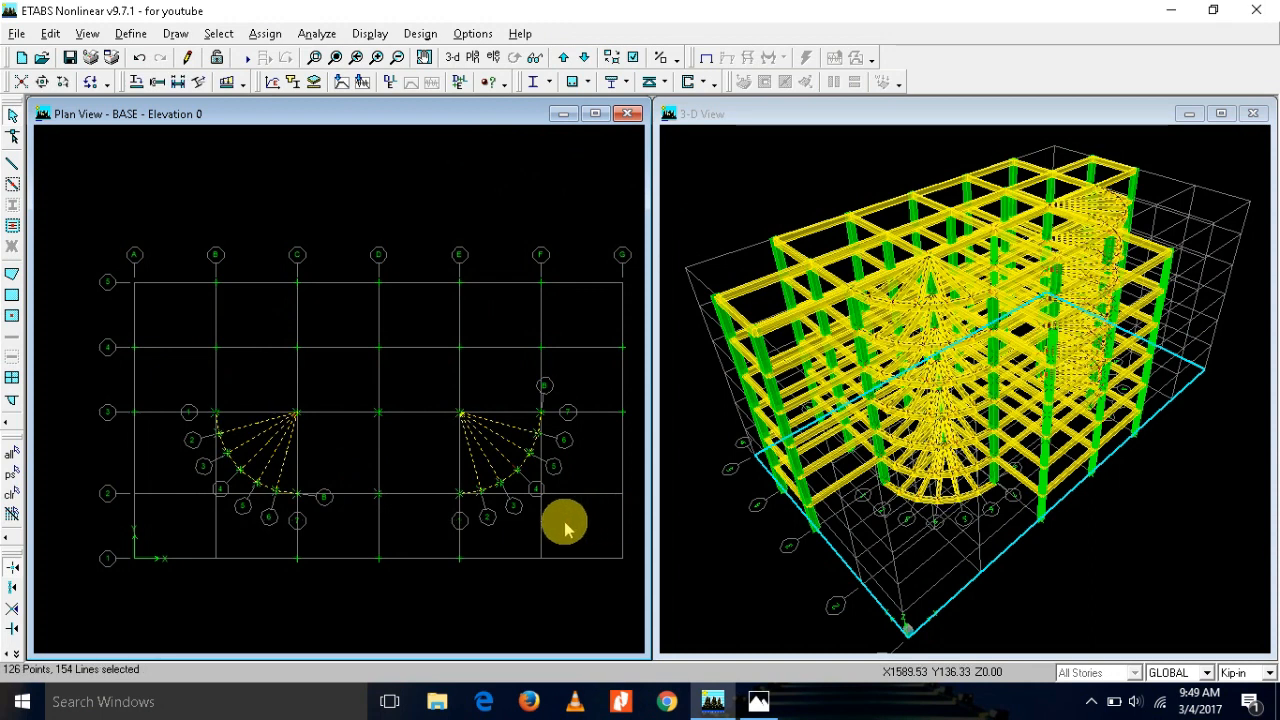
left_click(219, 34)
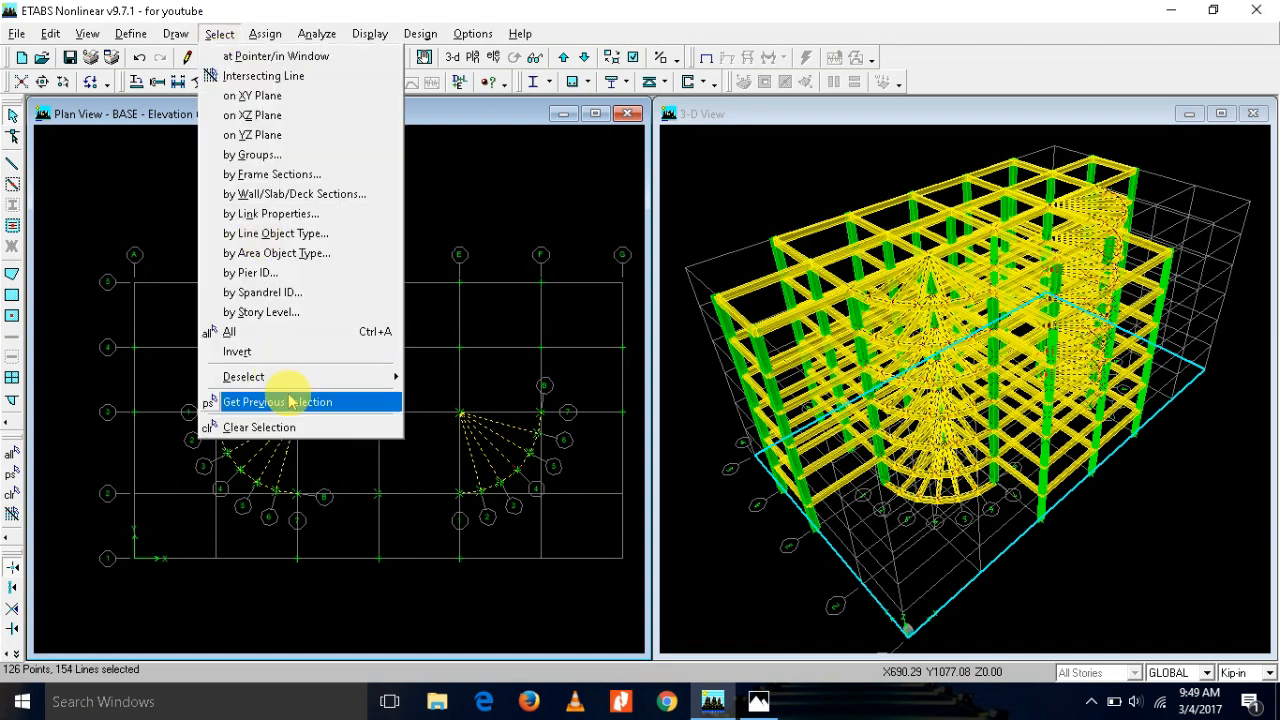
left_click(282, 427)
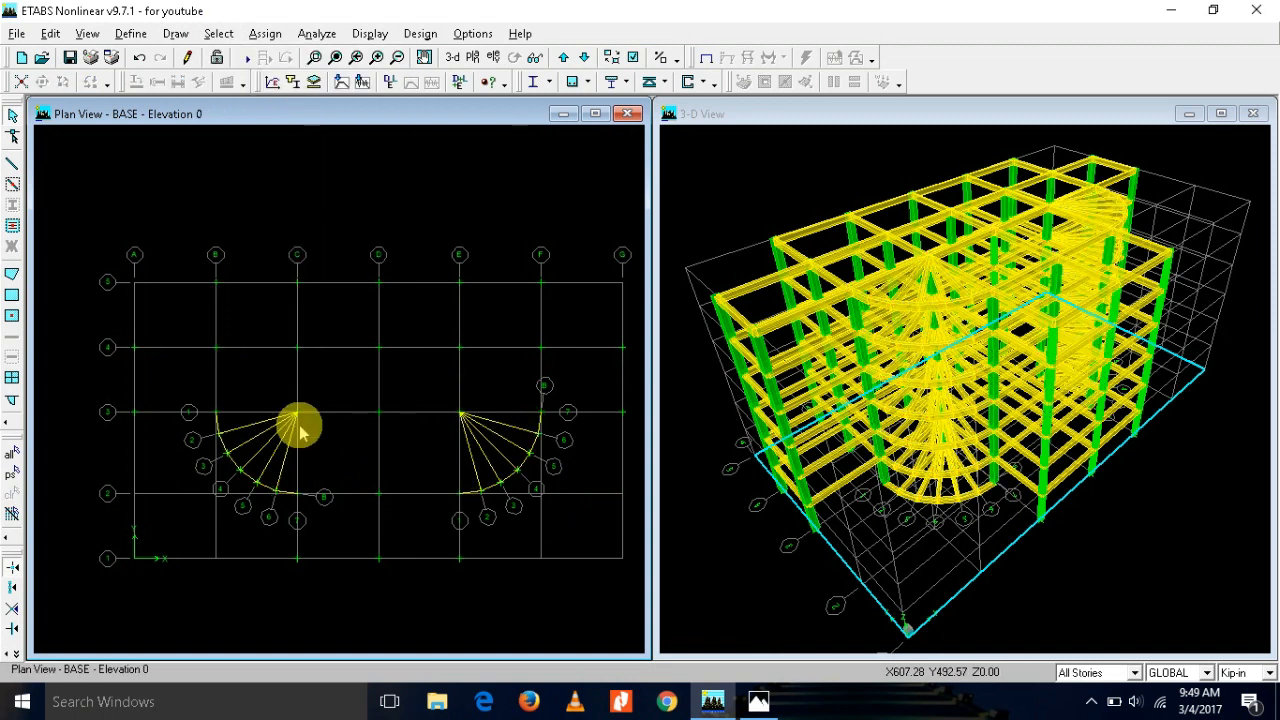
Step: Limit editing to One Story and delete the radial and curved beams of both fans at the BASE level
left_click(1133, 673)
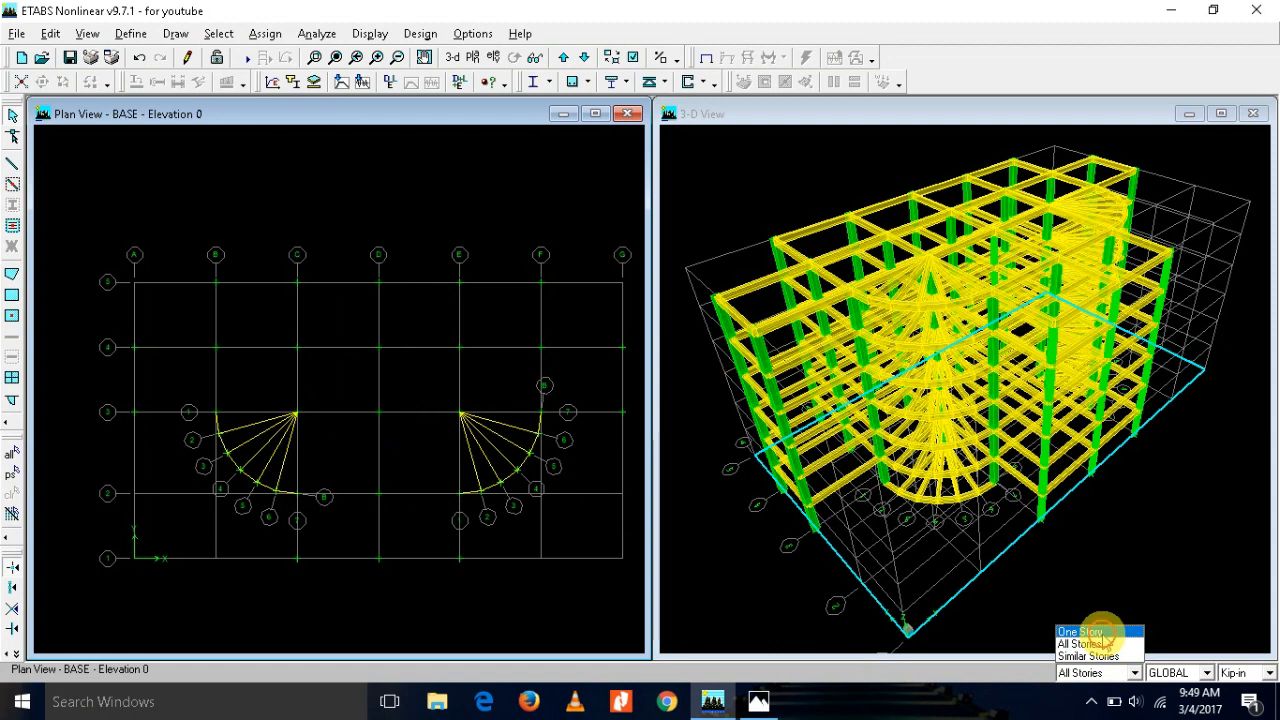
left_click(1080, 632)
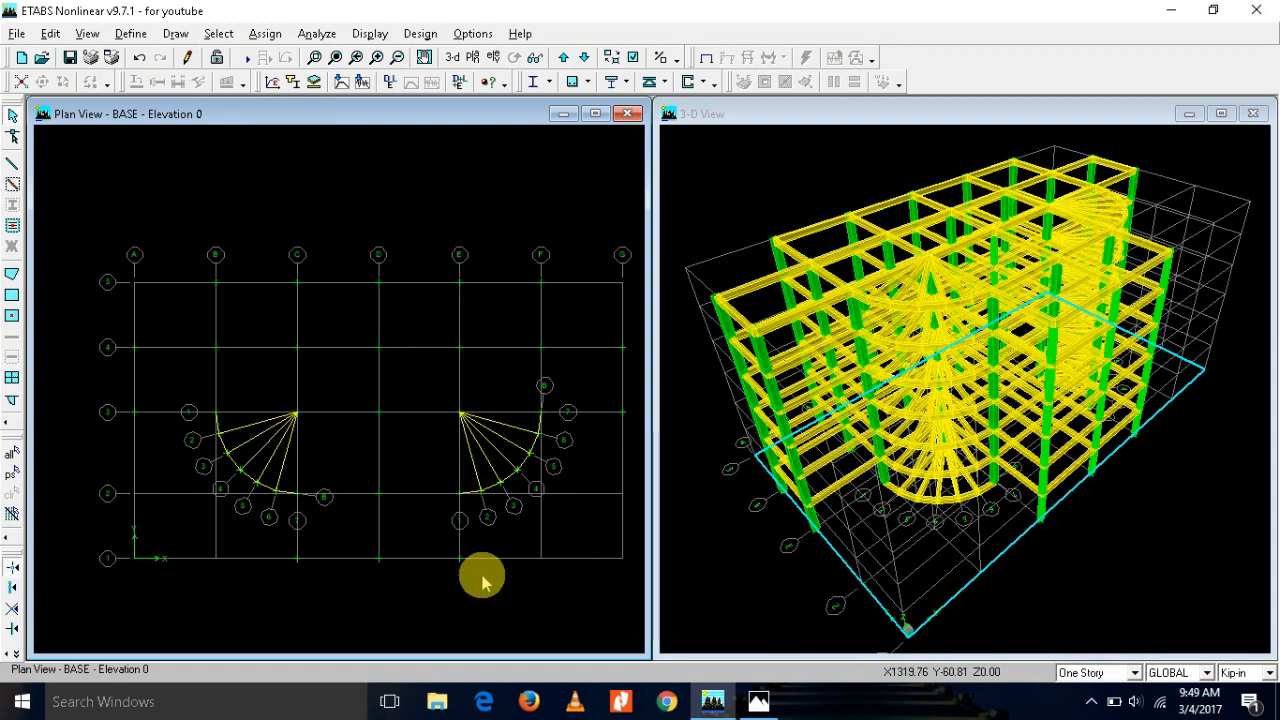
left_click_drag(478, 486, 577, 534)
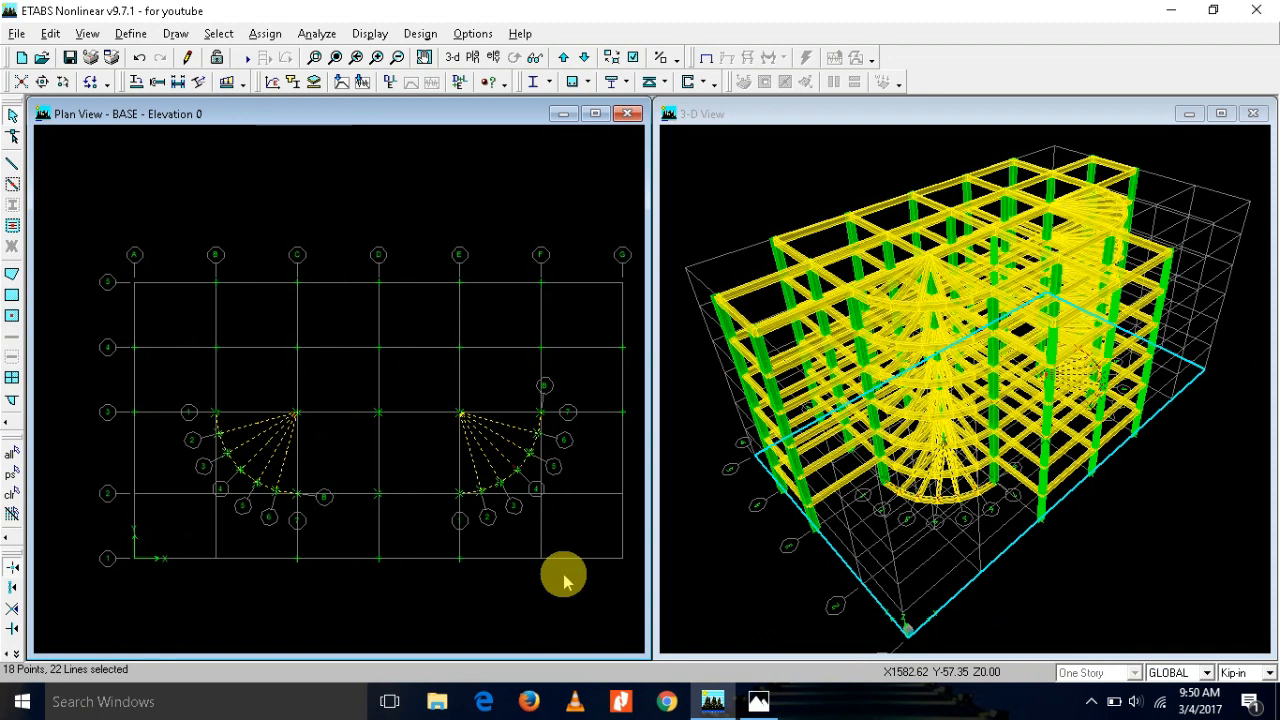
key("Delete")
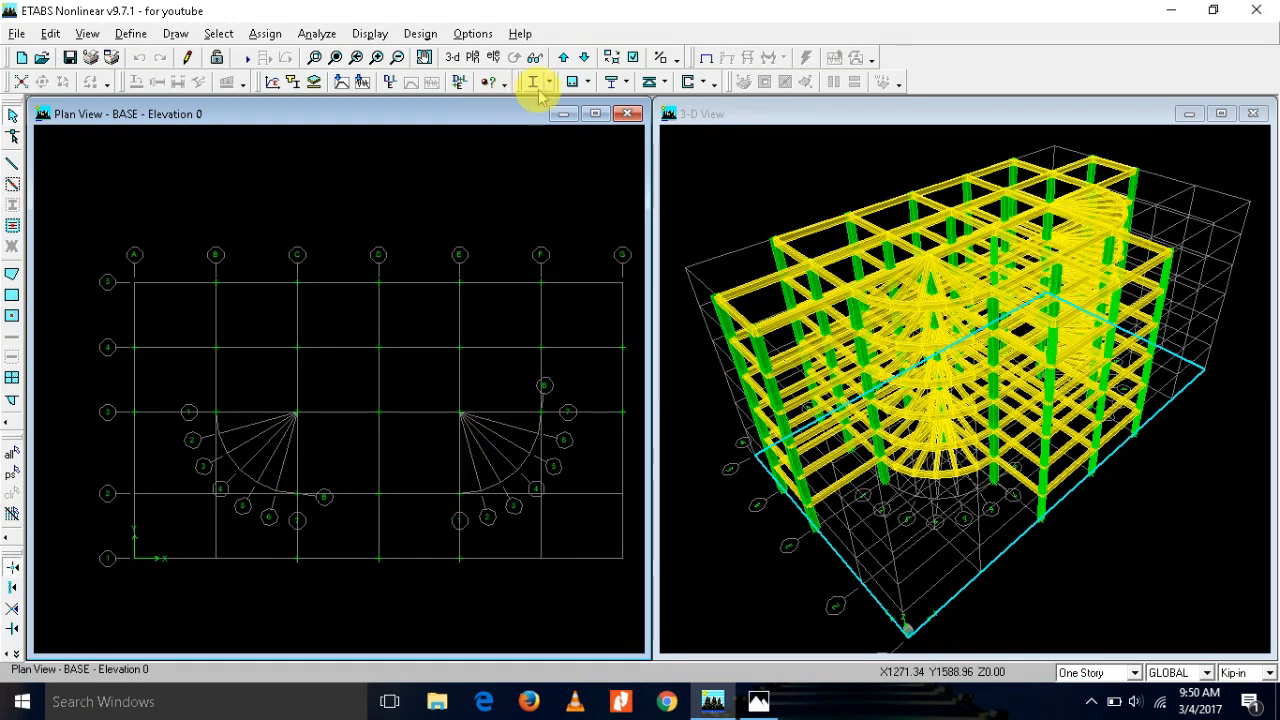
Step: Move the plan view to STORY6 and start drawing areas with the property set to SLAB
left_click(566, 57)
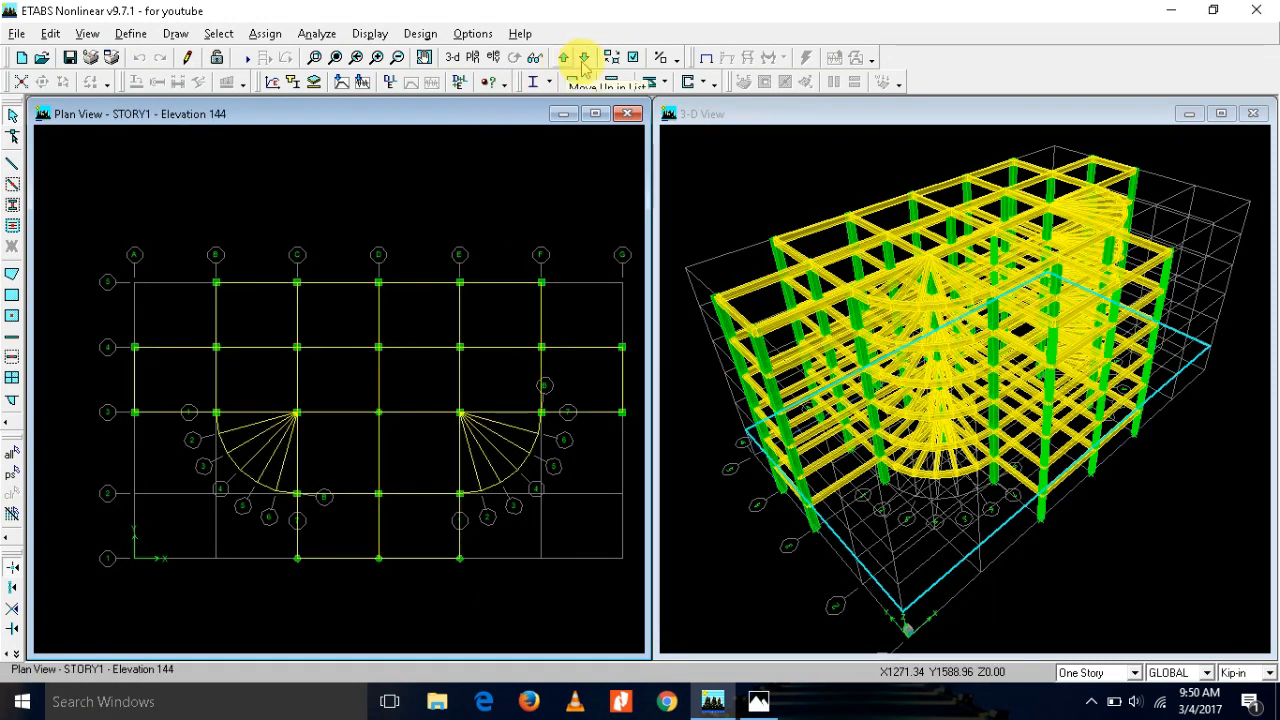
left_click(584, 57)
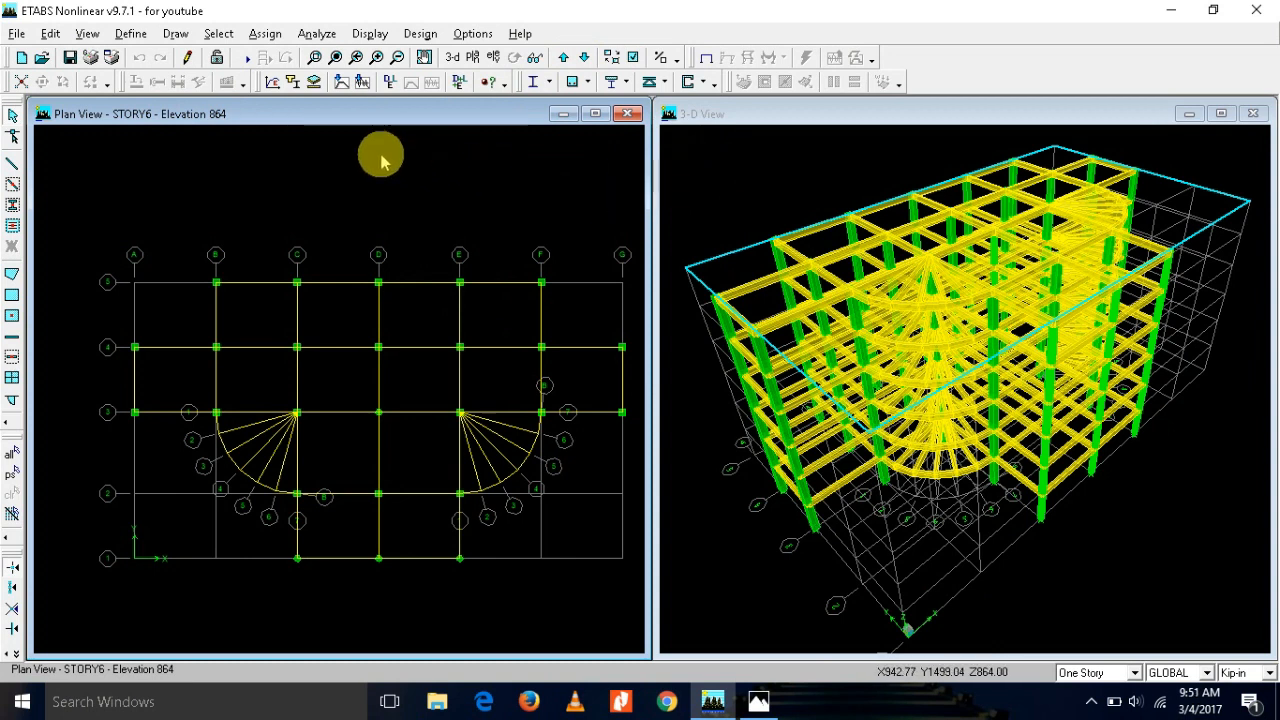
left_click(12, 277)
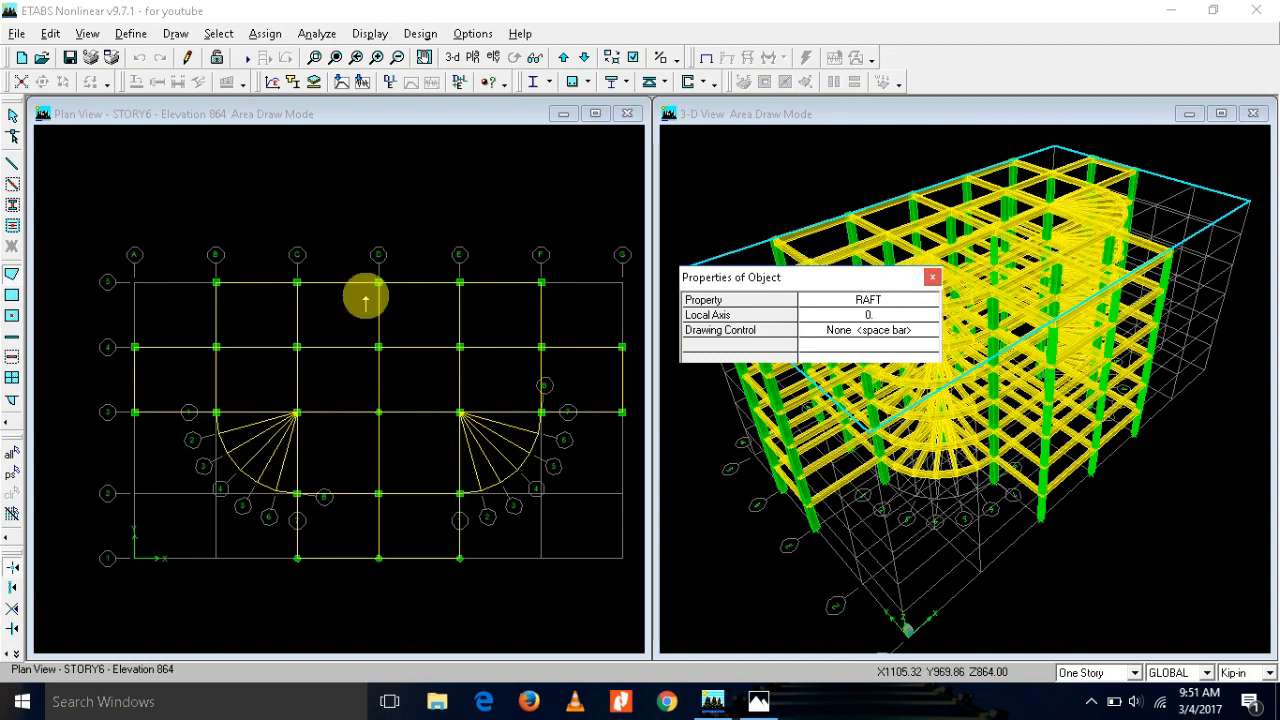
left_click(12, 315)
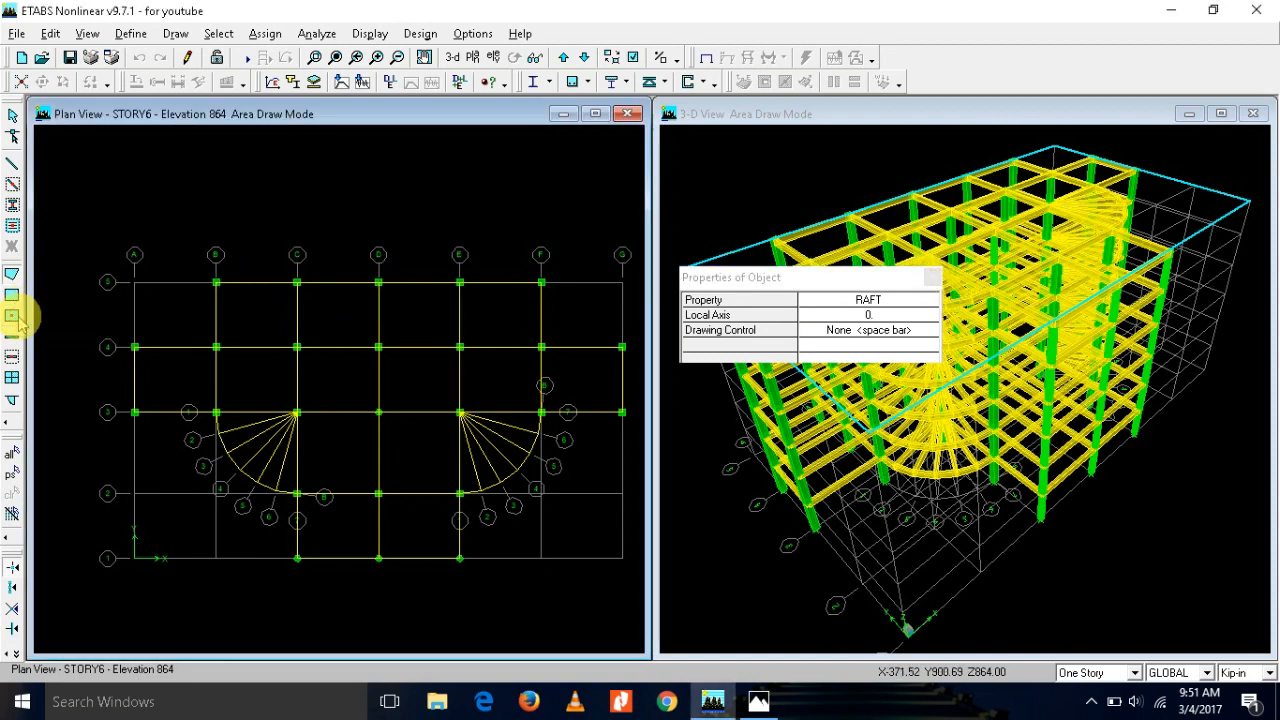
left_click(886, 300)
left_click(891, 302)
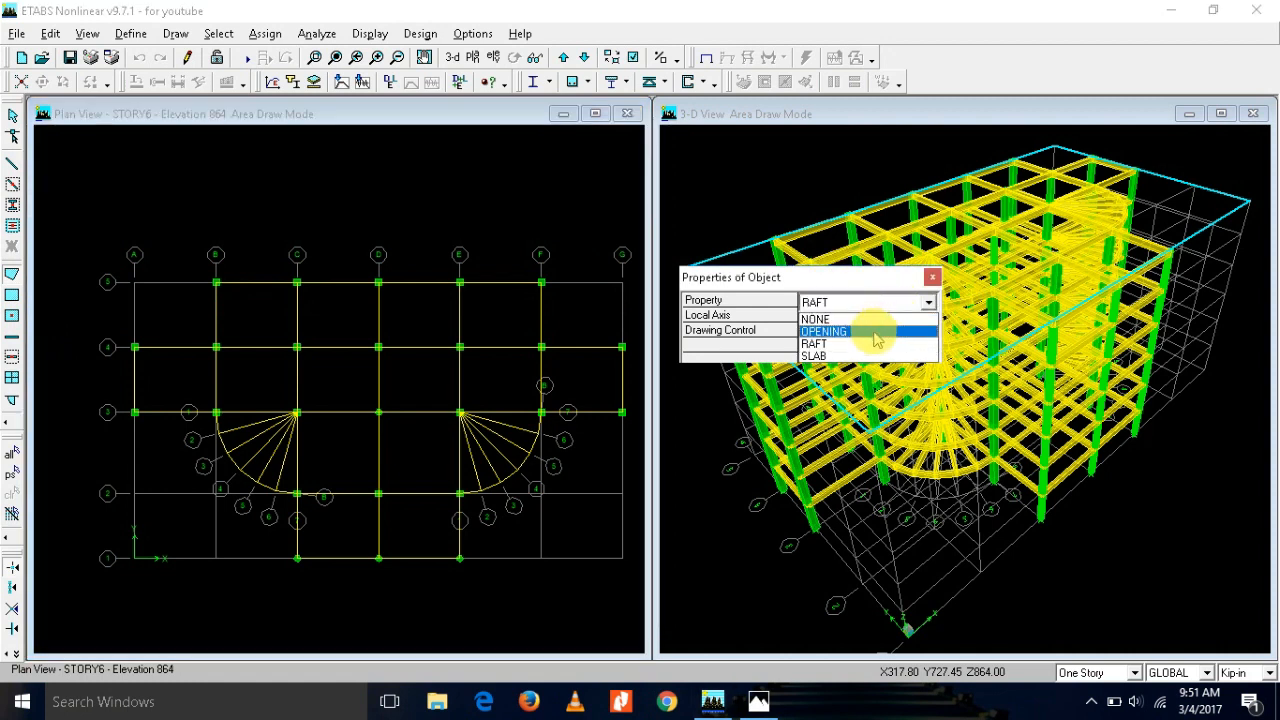
left_click(868, 356)
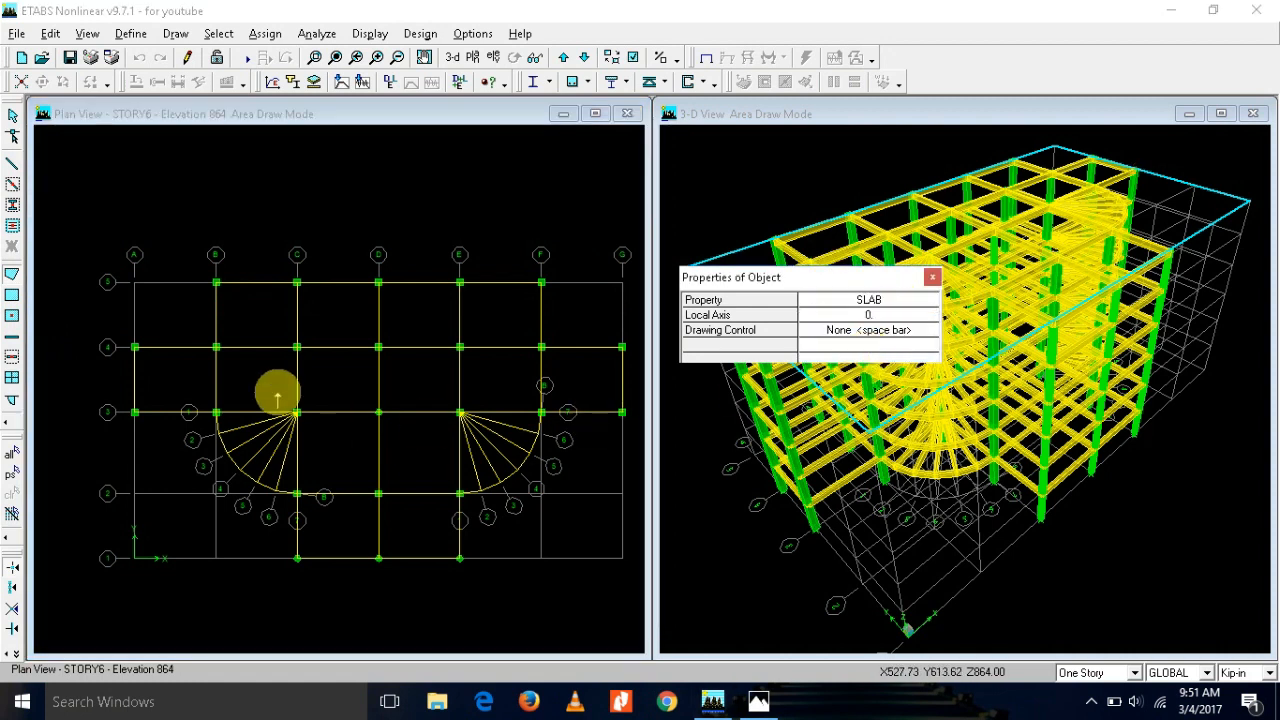
left_click(186, 377)
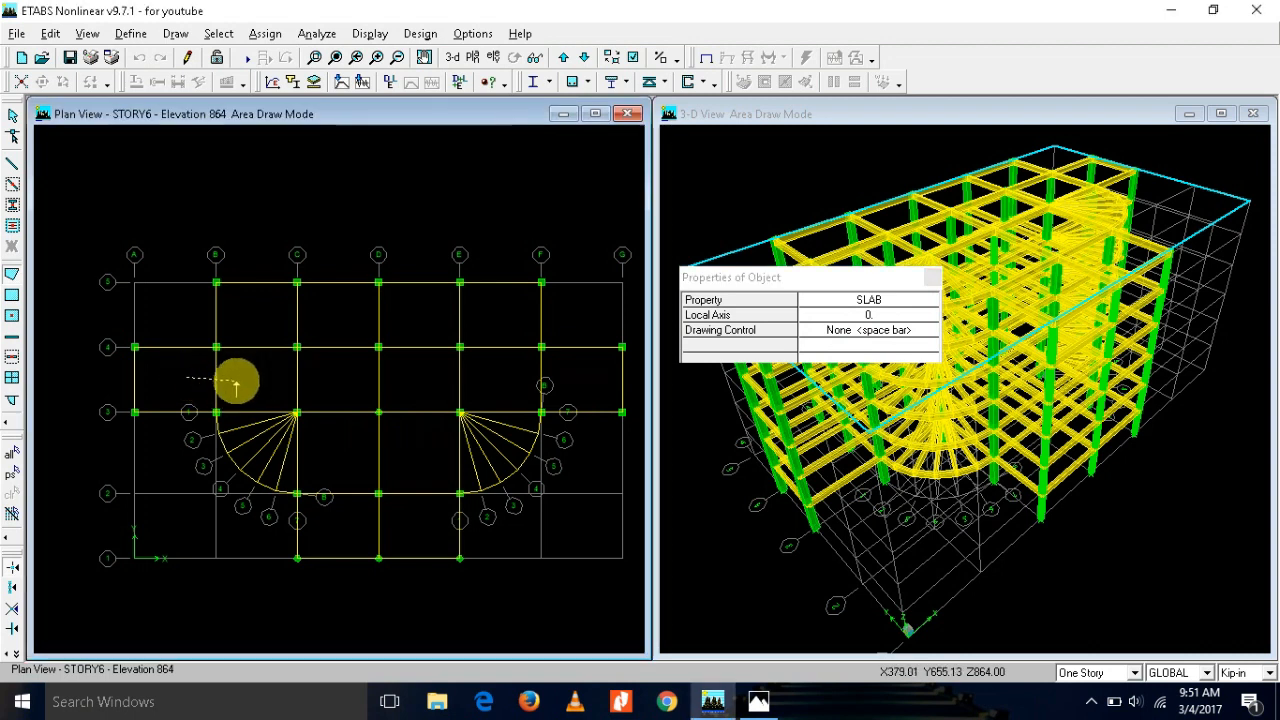
left_click(168, 381)
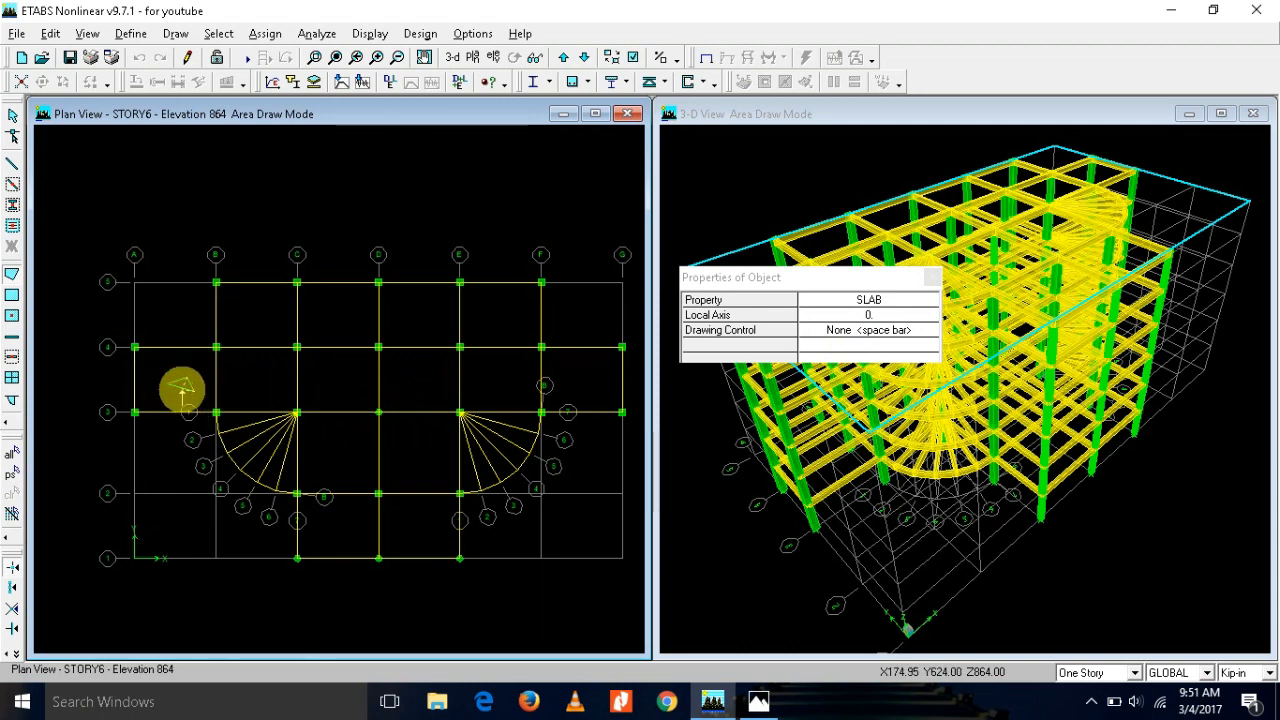
key("Escape")
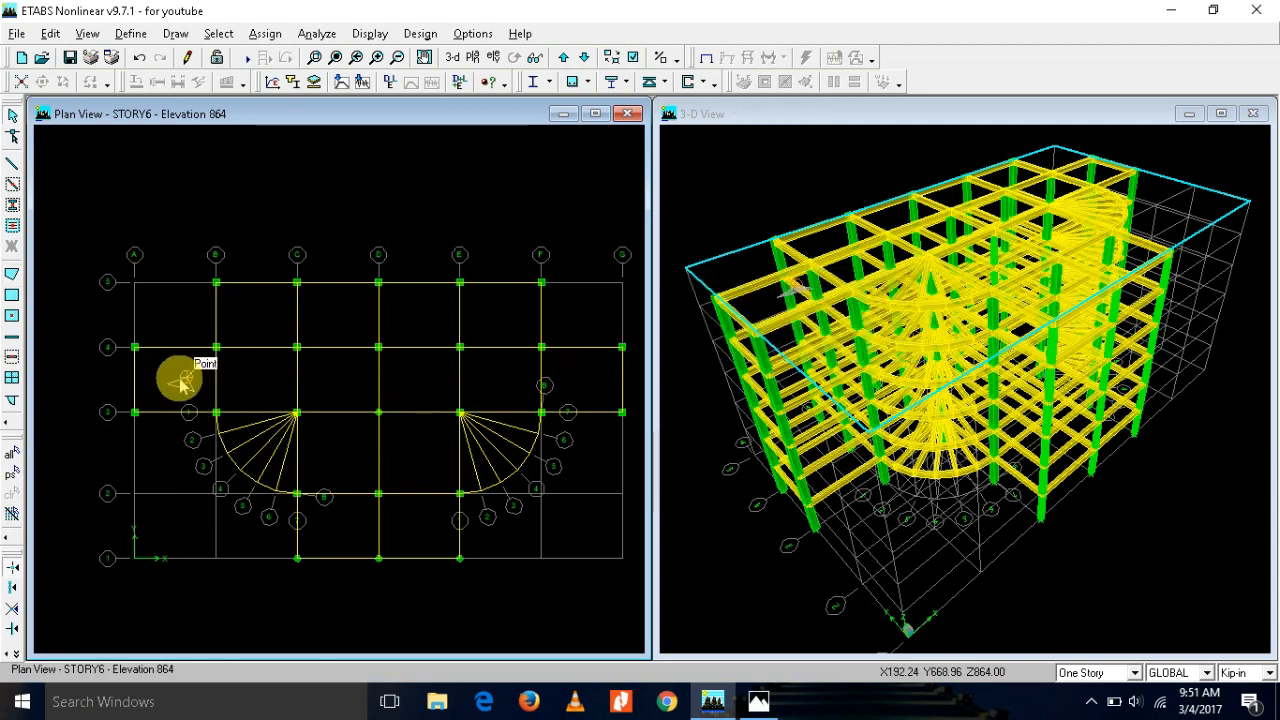
key("ctrl+z")
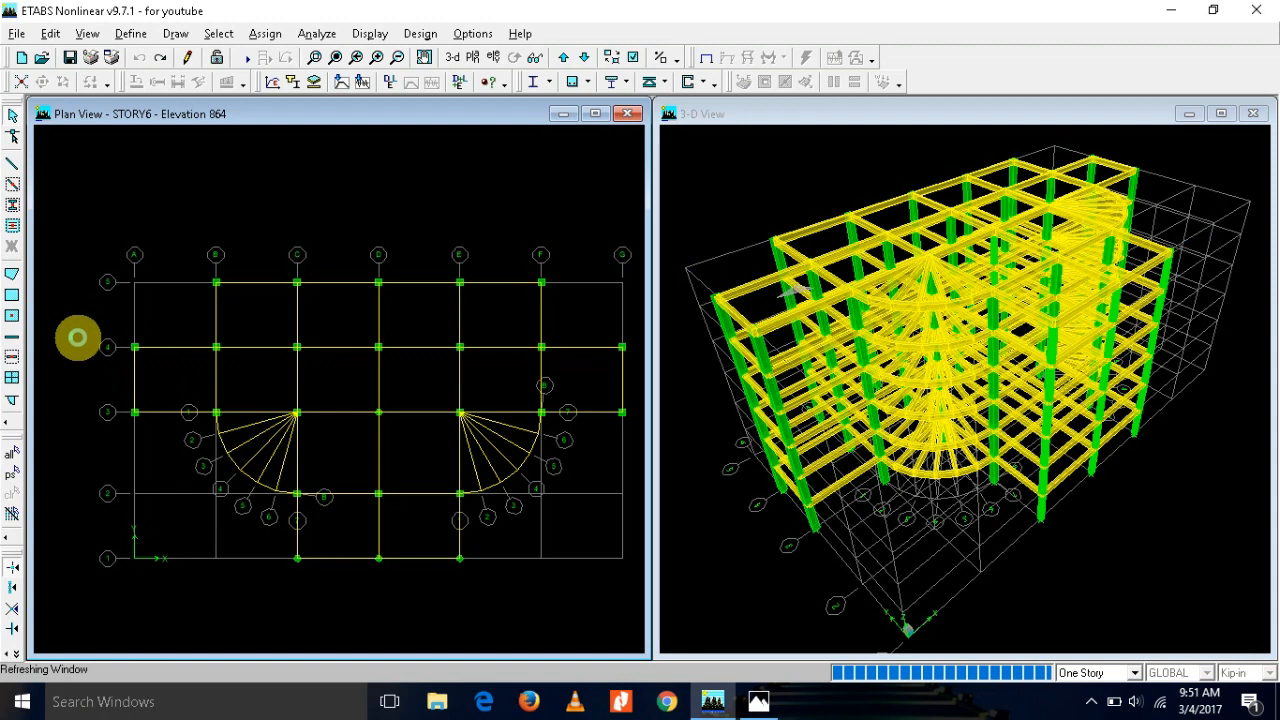
Step: Create SLAB areas on STORY6 in the bays between grids 3–4 from A to G and grids 4–5 from B to F
left_click(12, 317)
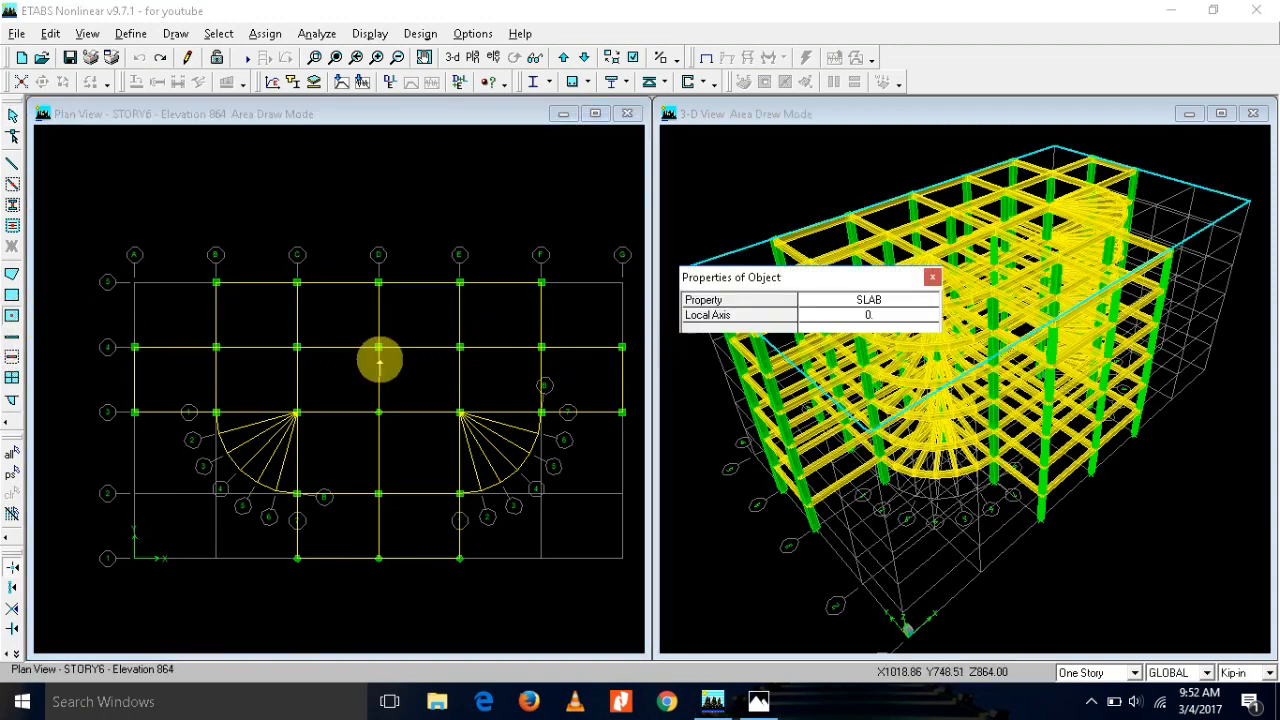
left_click(163, 383)
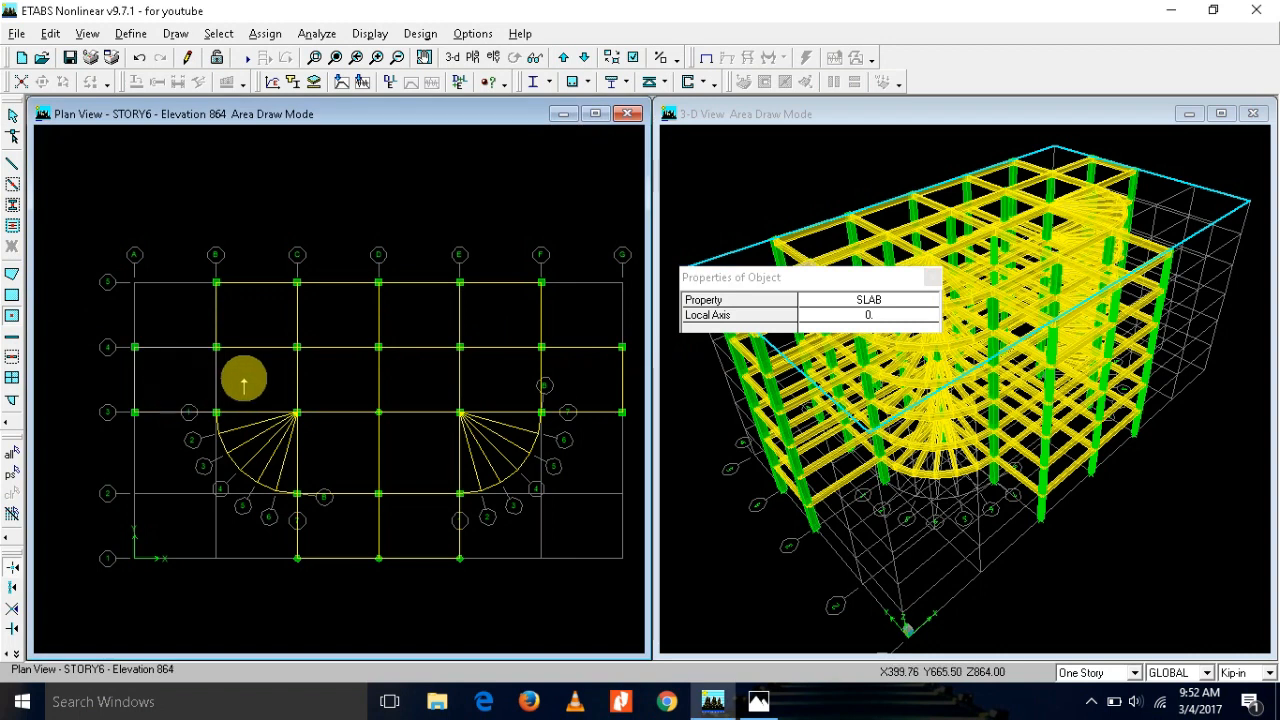
left_click(265, 304)
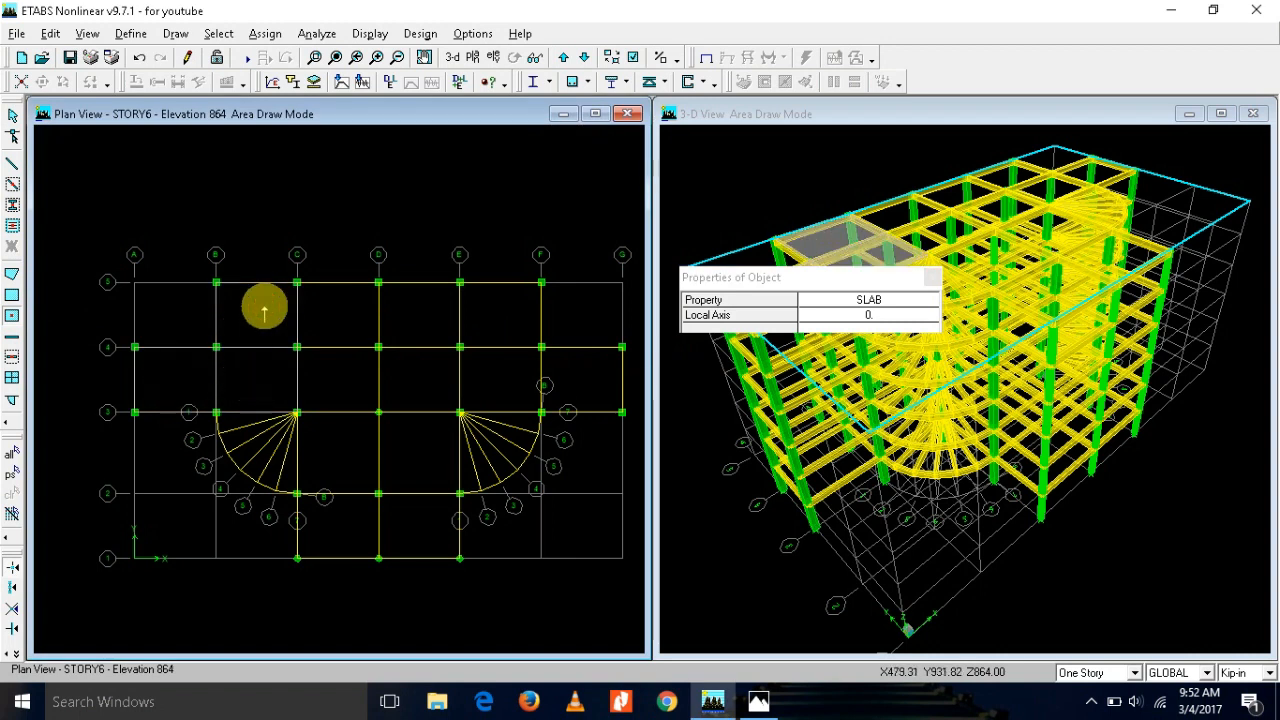
left_click(322, 316)
left_click(342, 374)
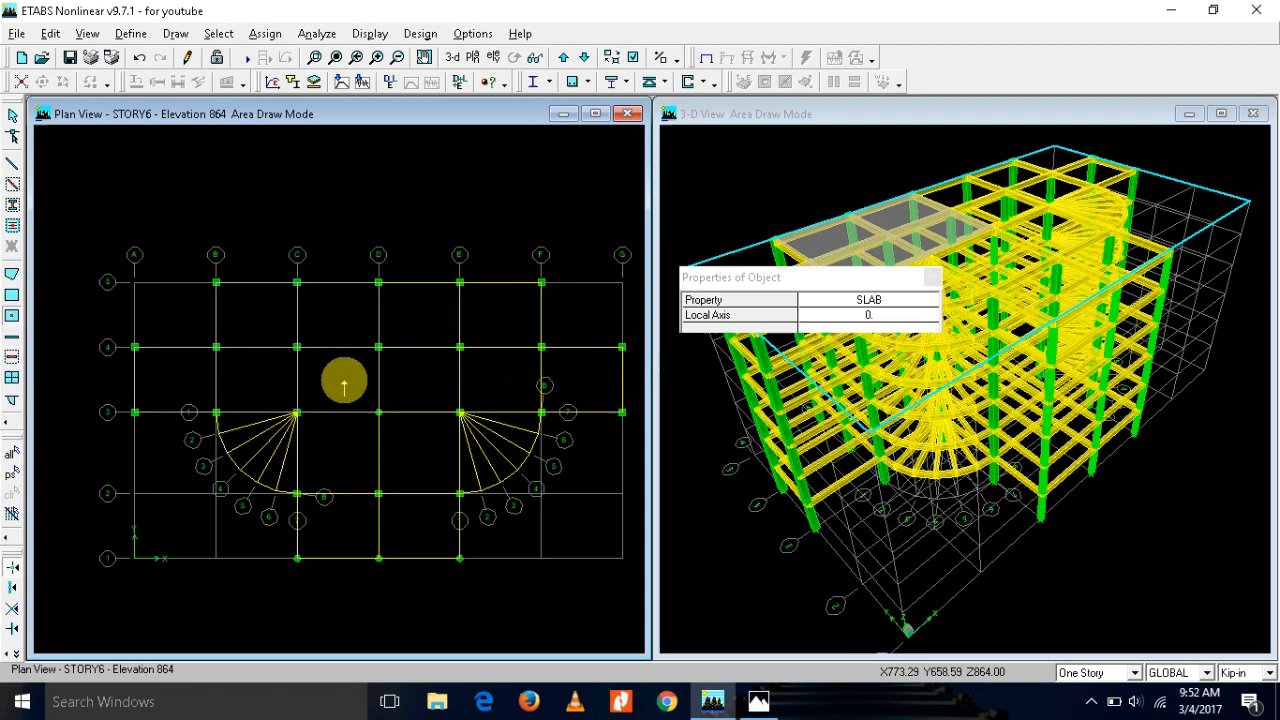
left_click(407, 377)
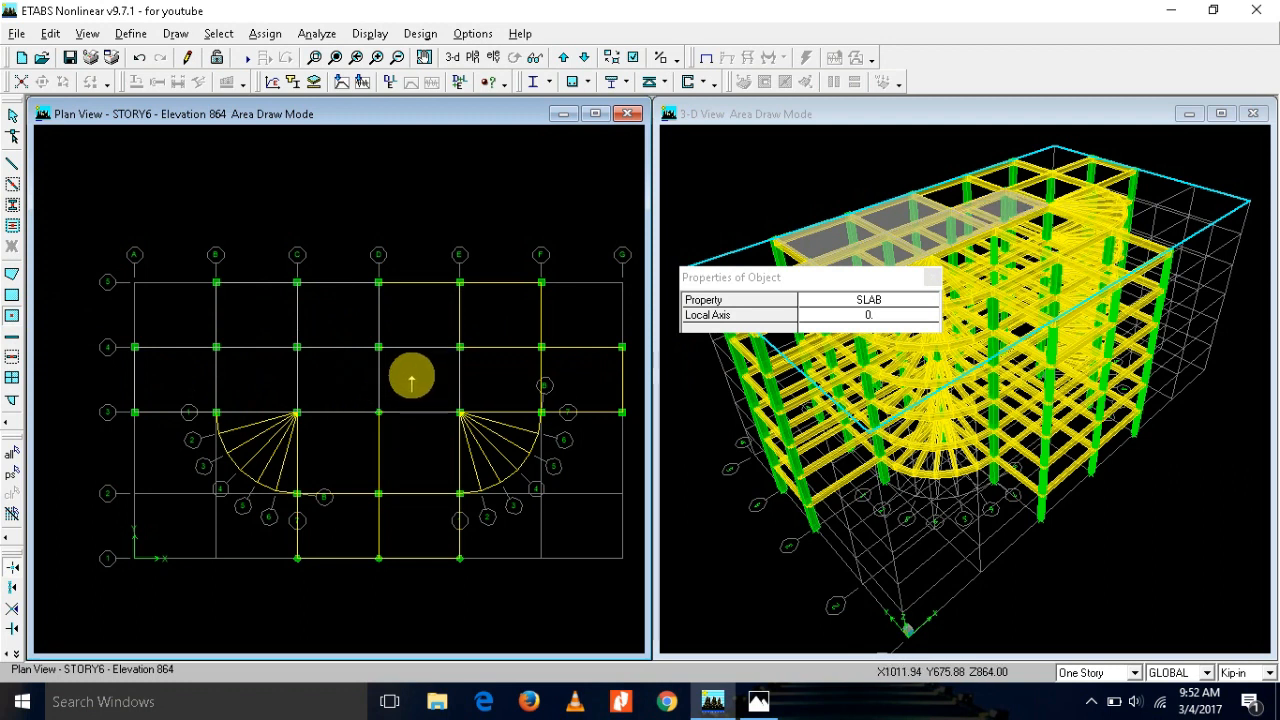
left_click(426, 320)
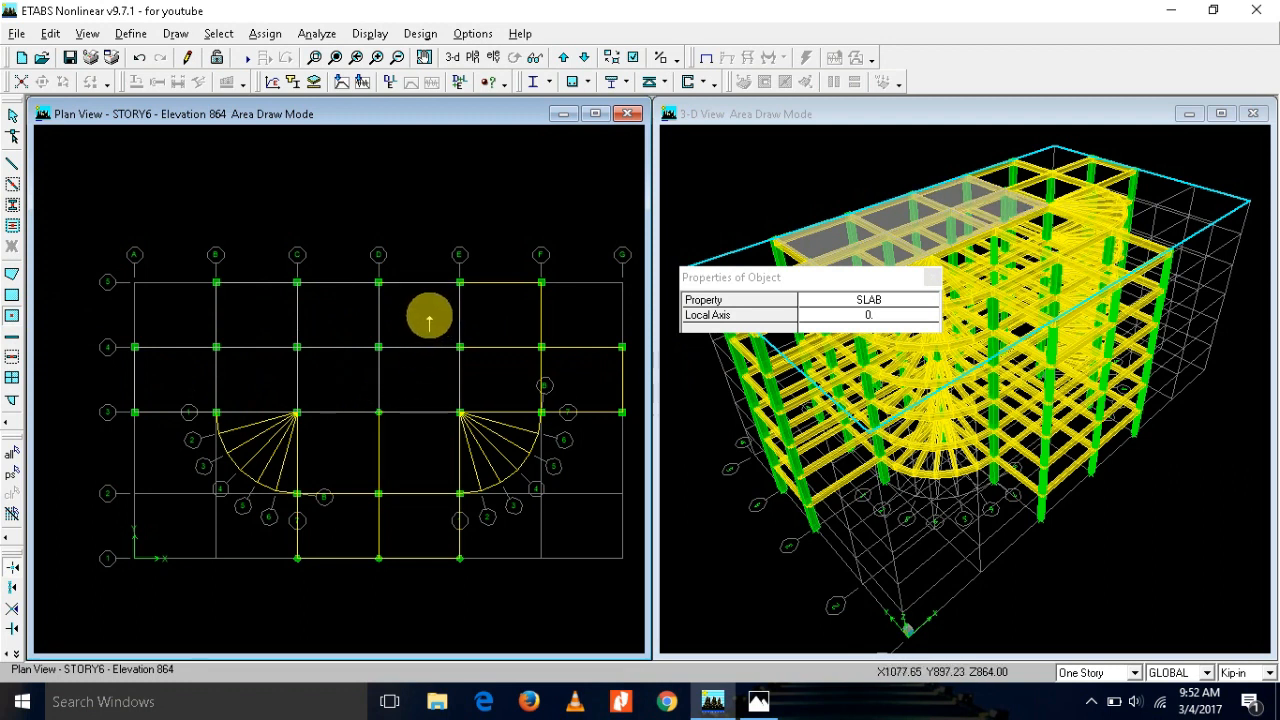
left_click(510, 320)
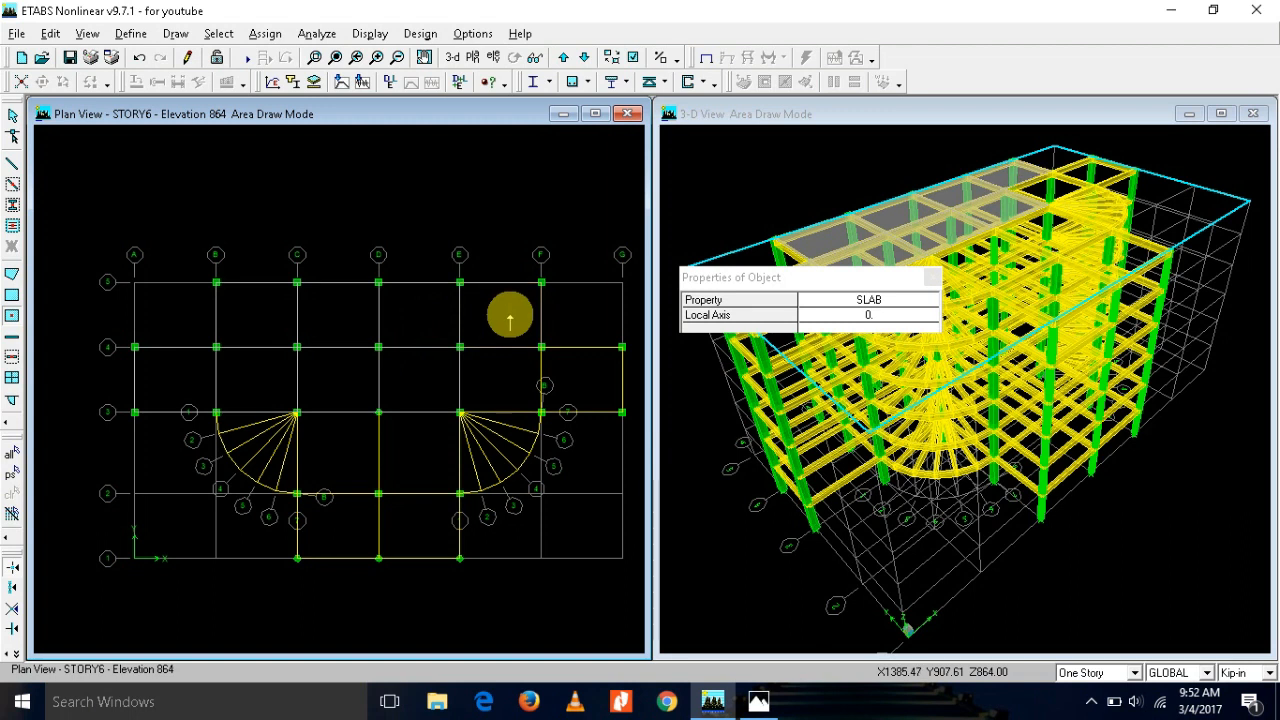
left_click(509, 380)
left_click(590, 387)
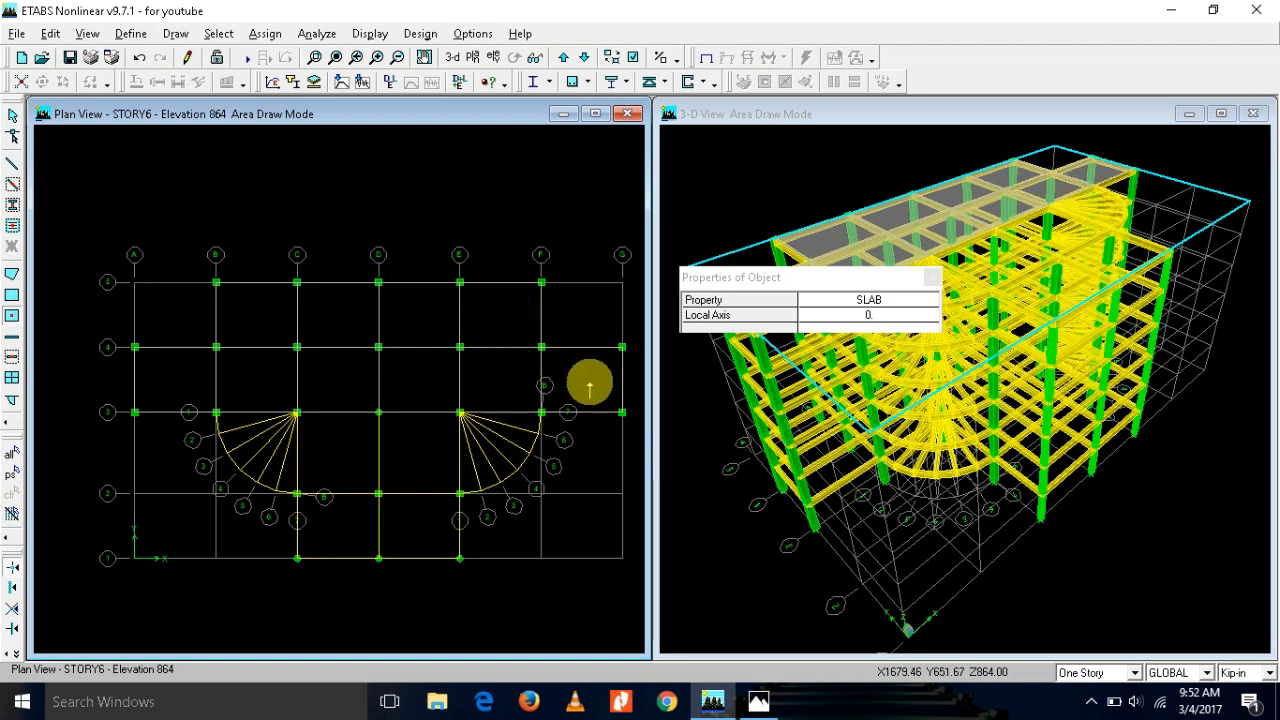
Step: Fill the four STORY6 bays between grids C and E, from line 3 down to line 1, with SLAB areas
left_click(406, 446)
left_click(349, 452)
left_click(344, 518)
left_click(411, 527)
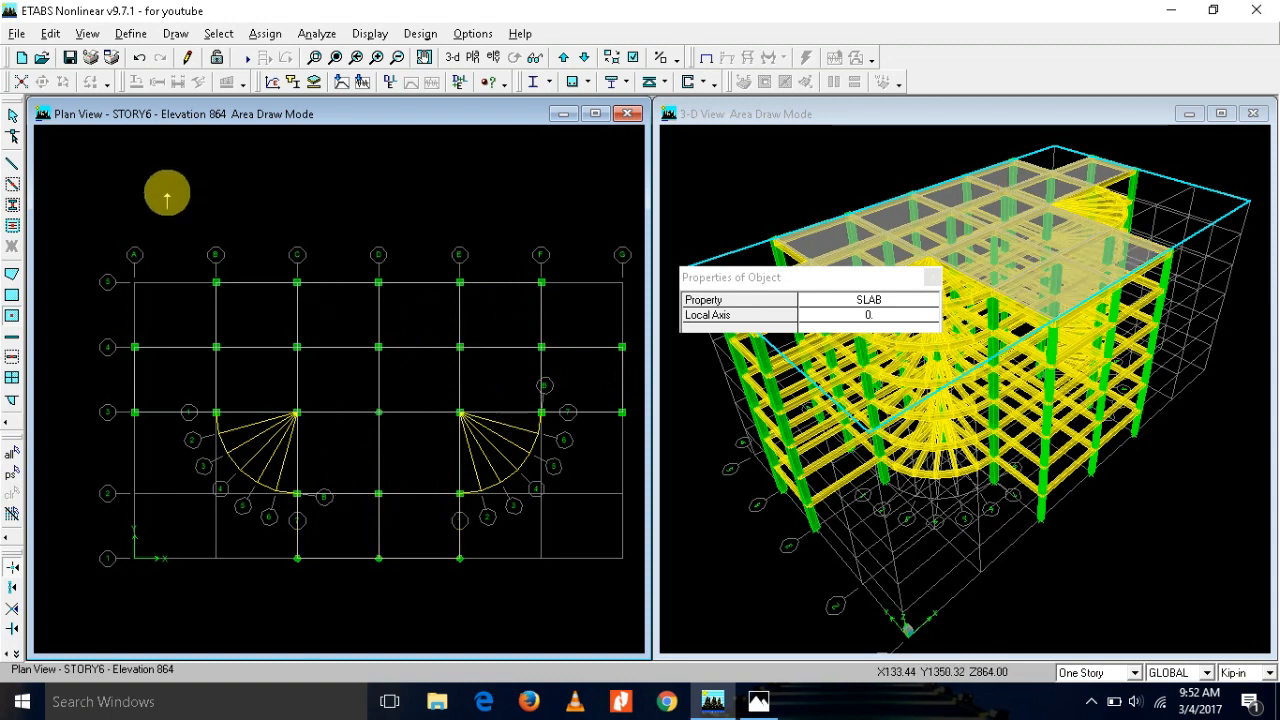
key("Escape")
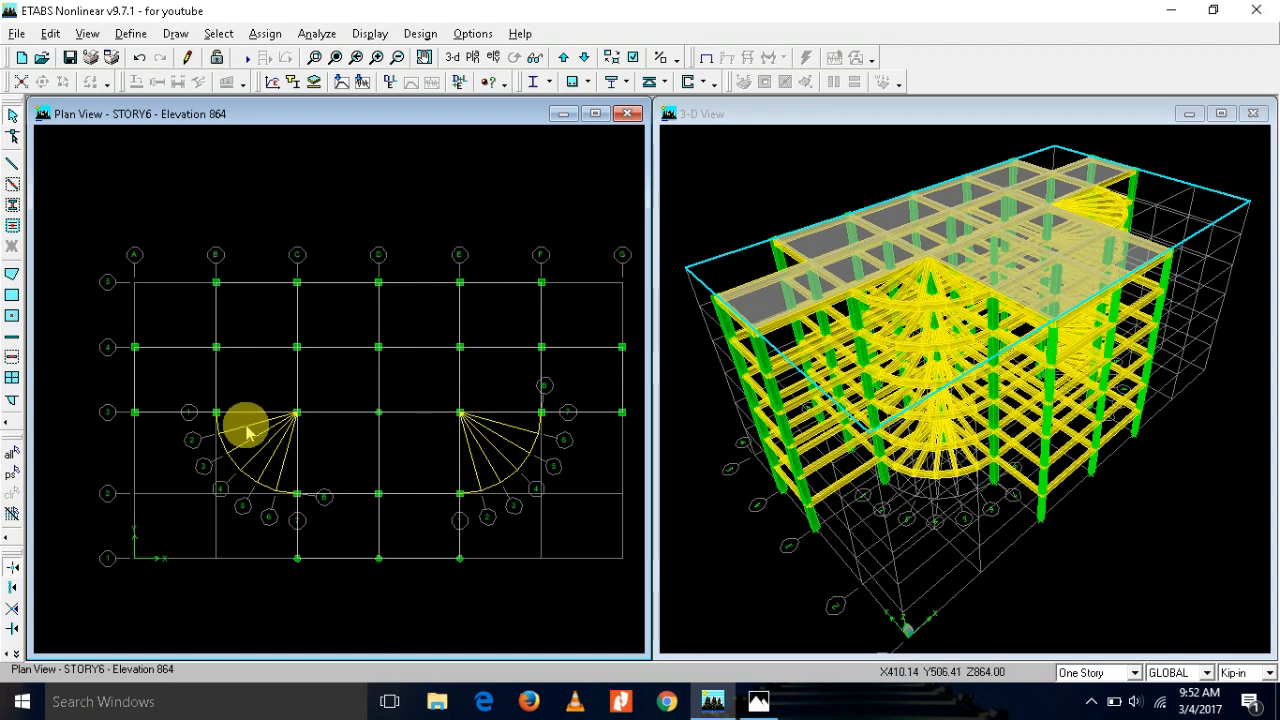
Step: Draw a SLAB area over the curved bay from C-3 to B-3 and along the arc grid points to C-2
left_click(12, 276)
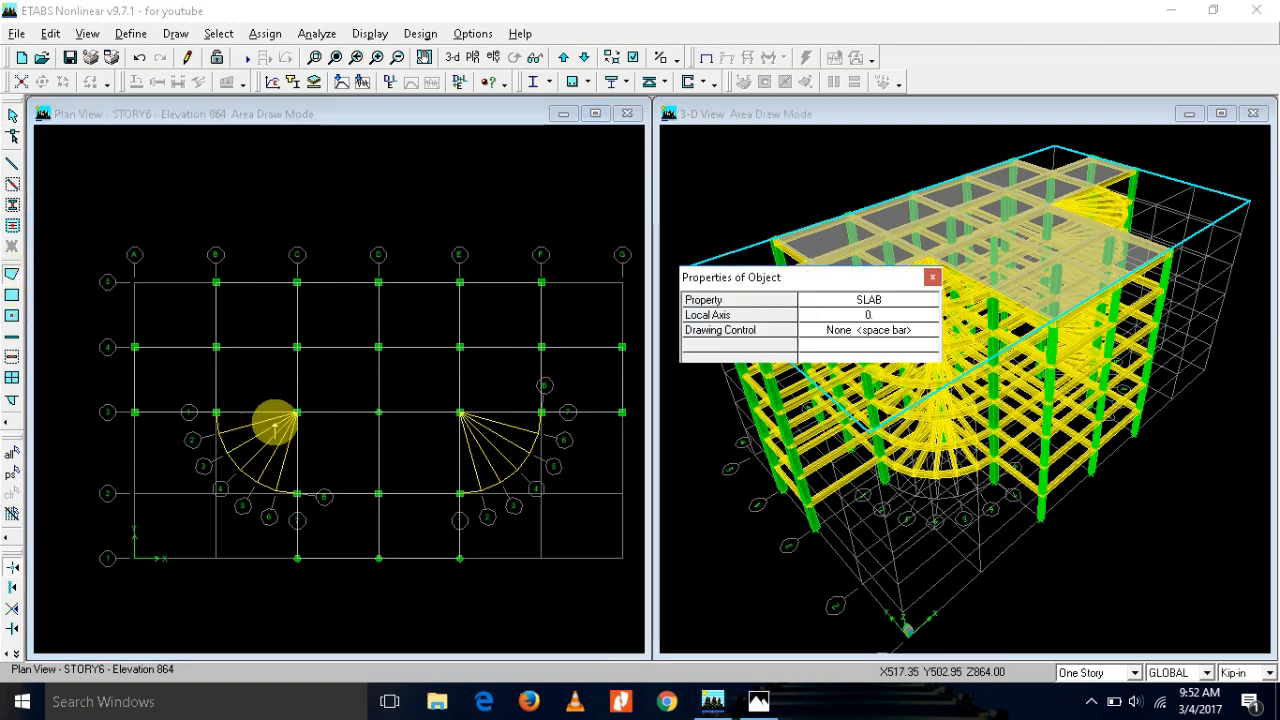
left_click(295, 412)
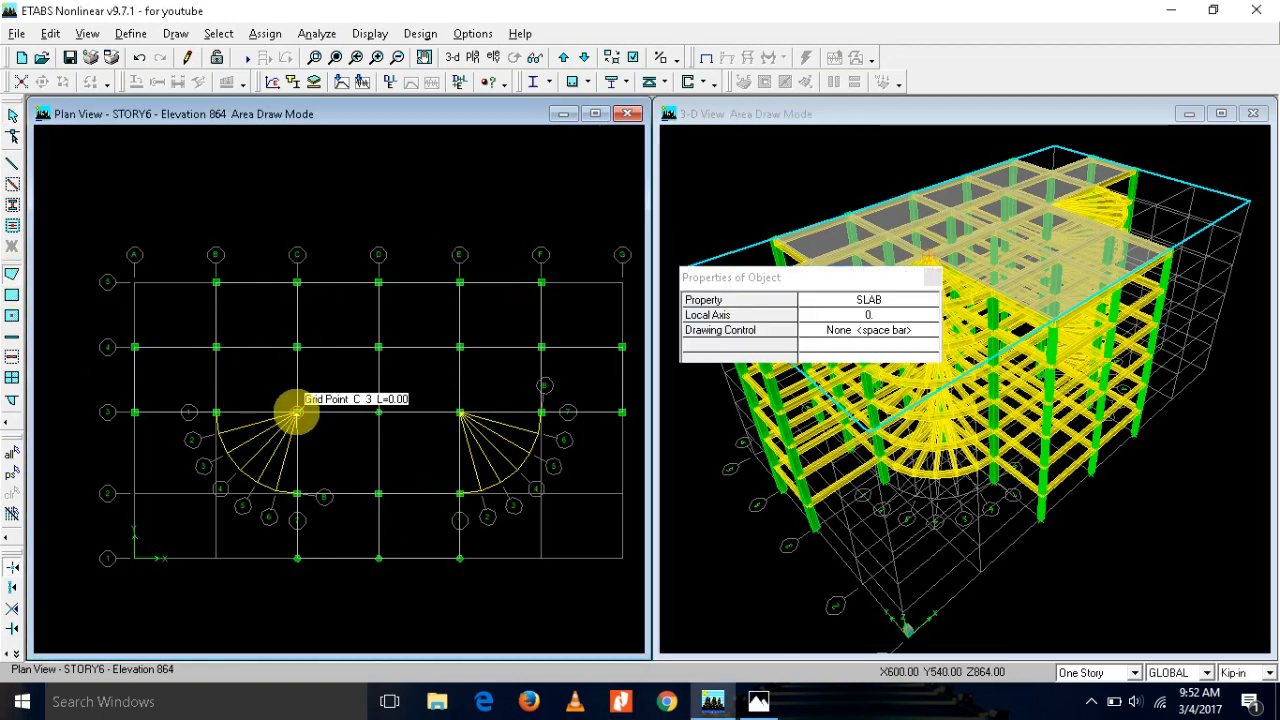
left_click(220, 437)
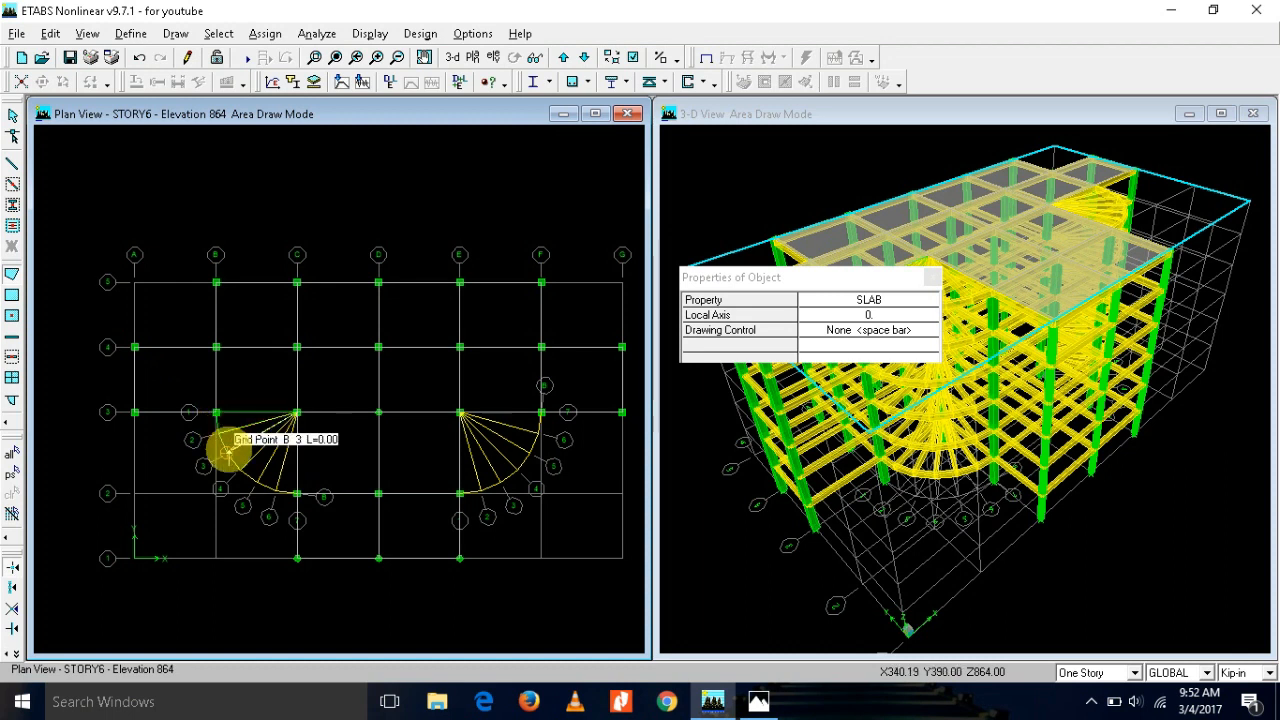
left_click(240, 469)
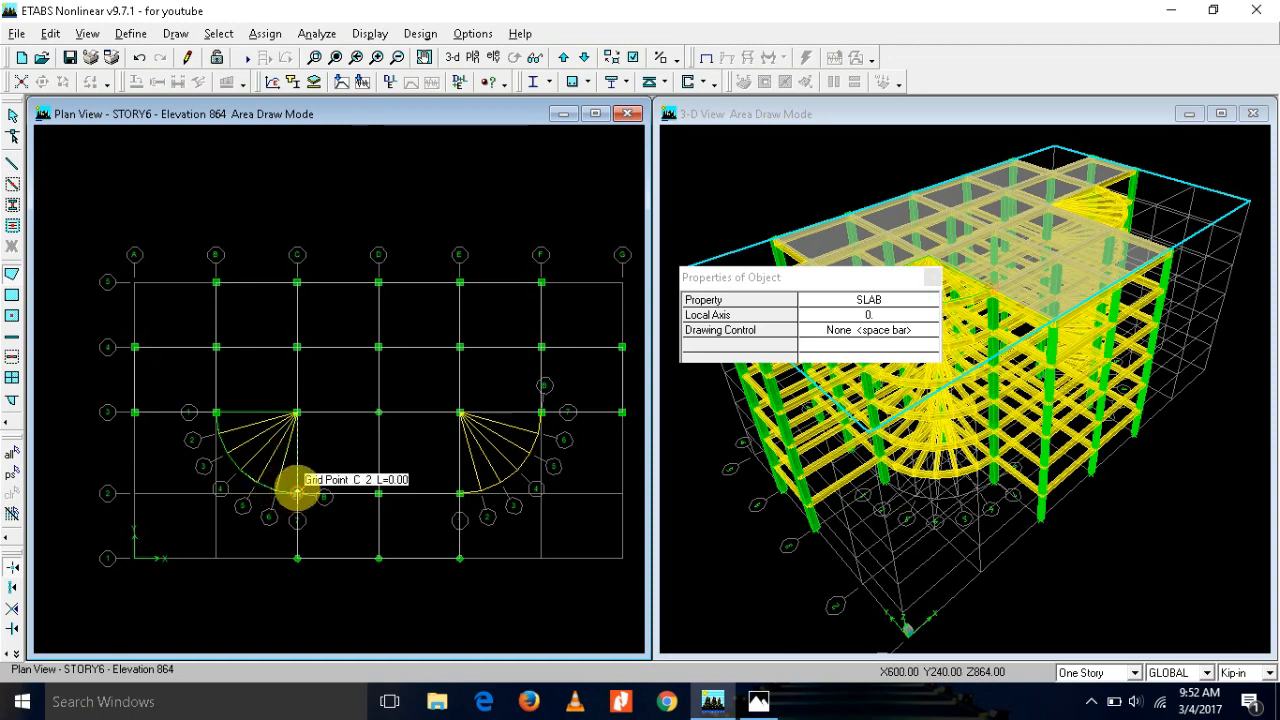
key("Return")
key("Escape")
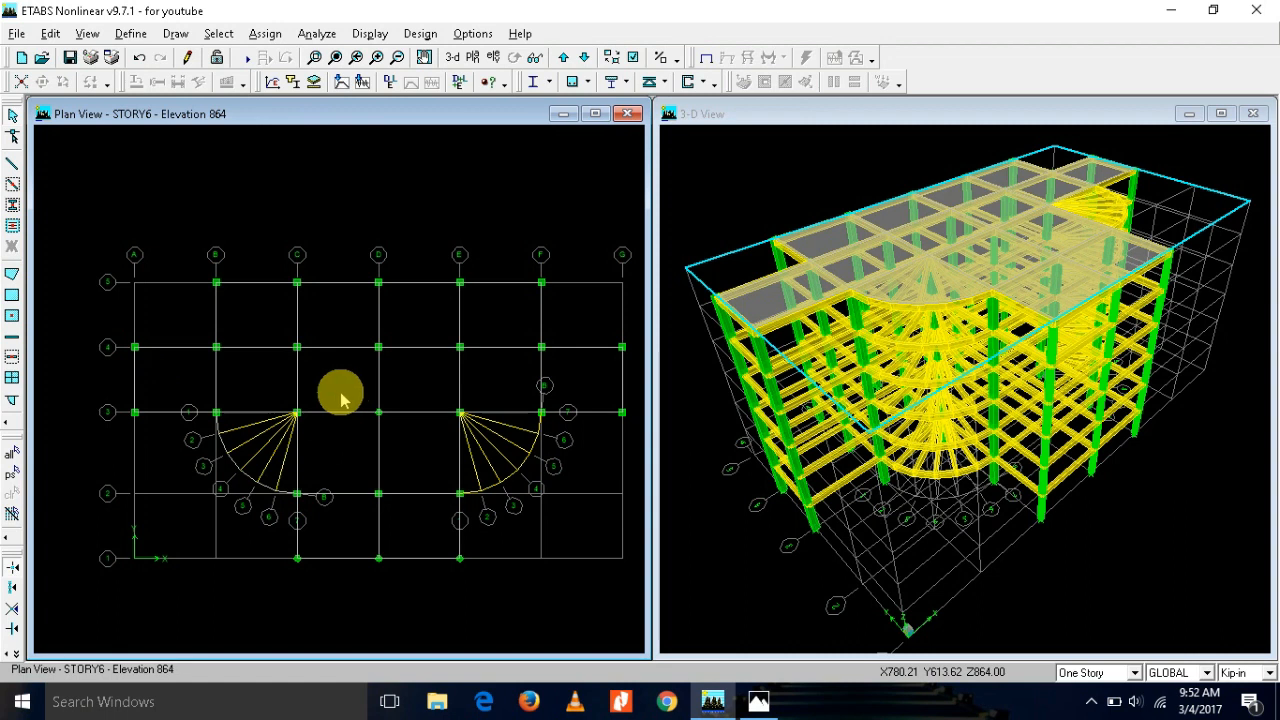
Step: Draw a SLAB area over the curved bay from E-3 to F-3 and along the arc grid points to E-2
left_click(12, 276)
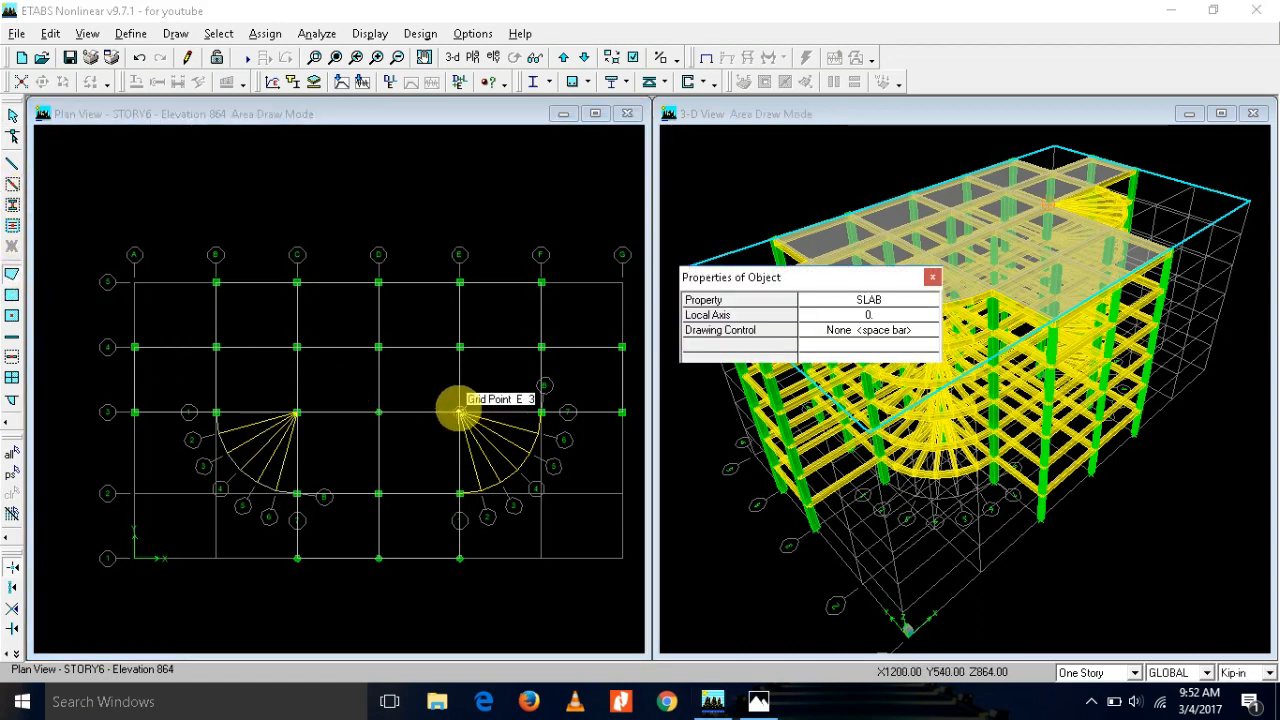
left_click(459, 411)
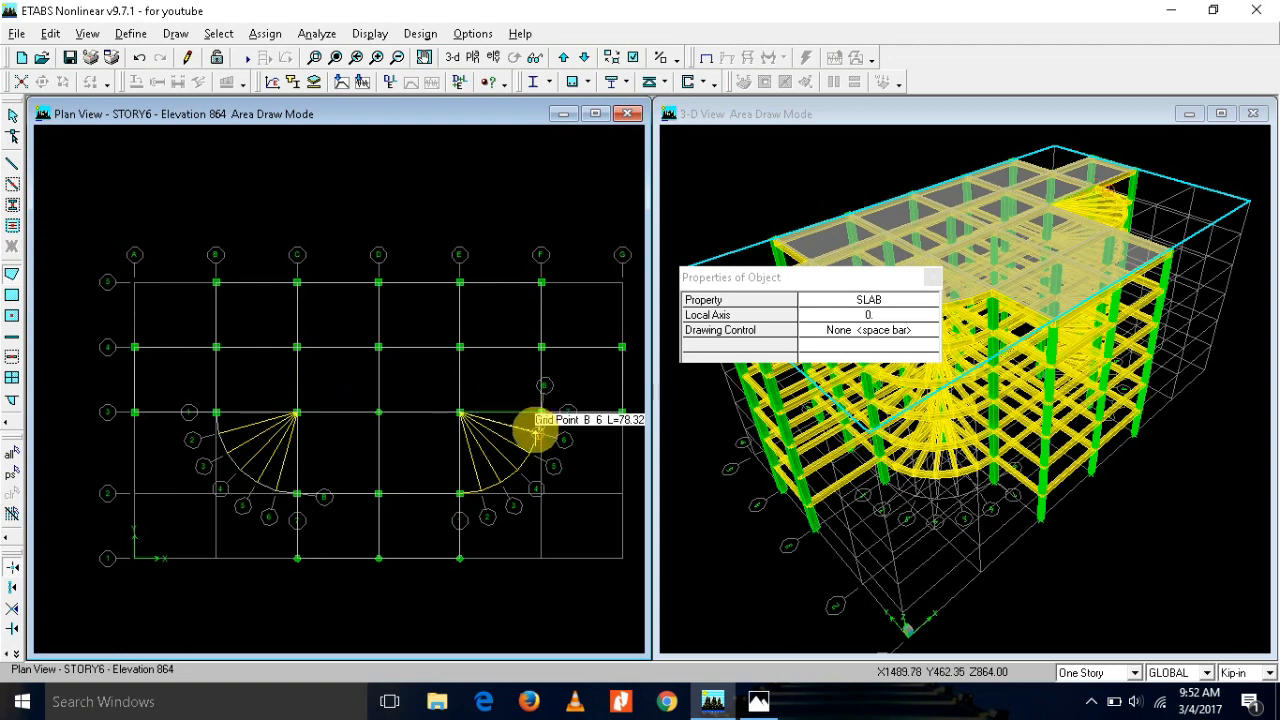
left_click(530, 453)
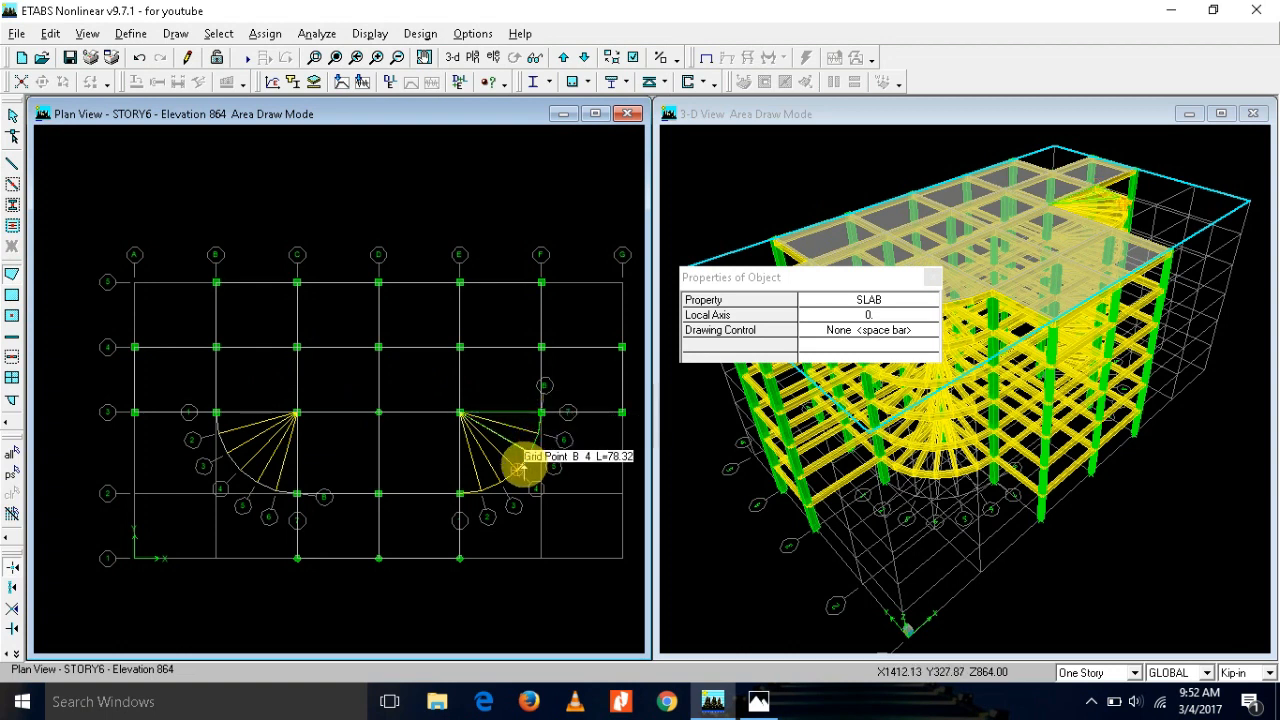
left_click(503, 482)
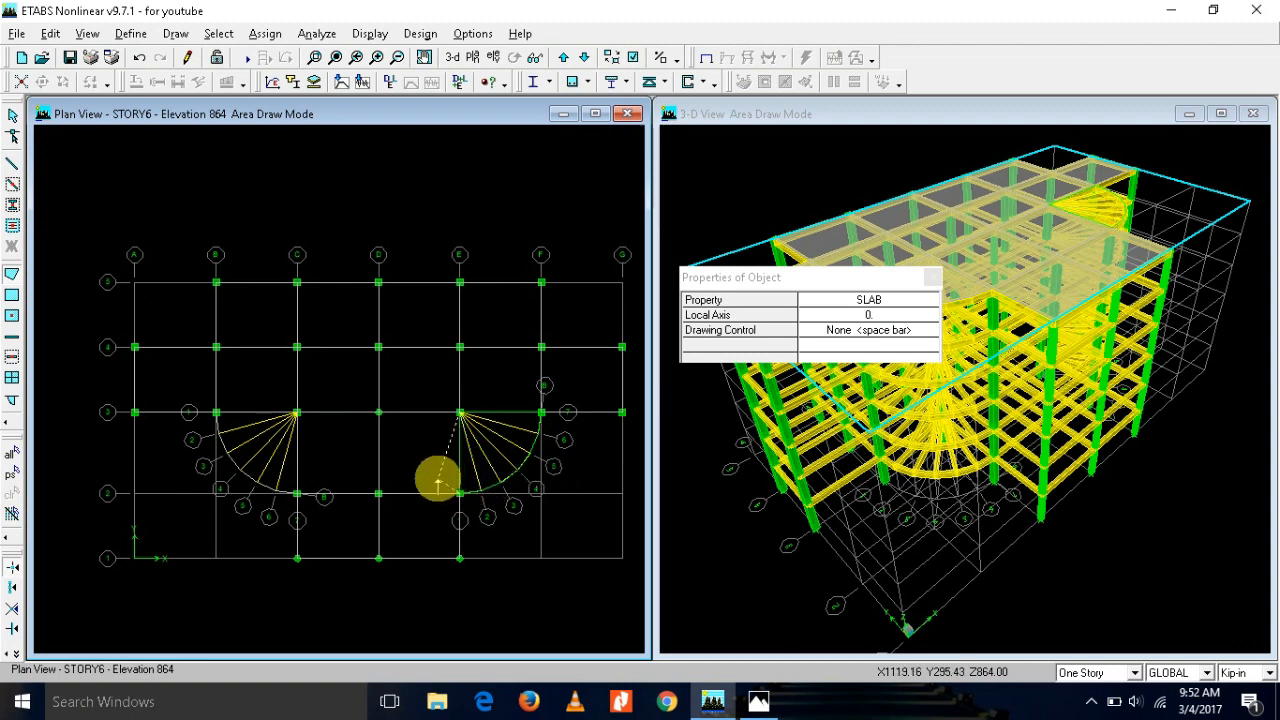
key("Return")
key("Escape")
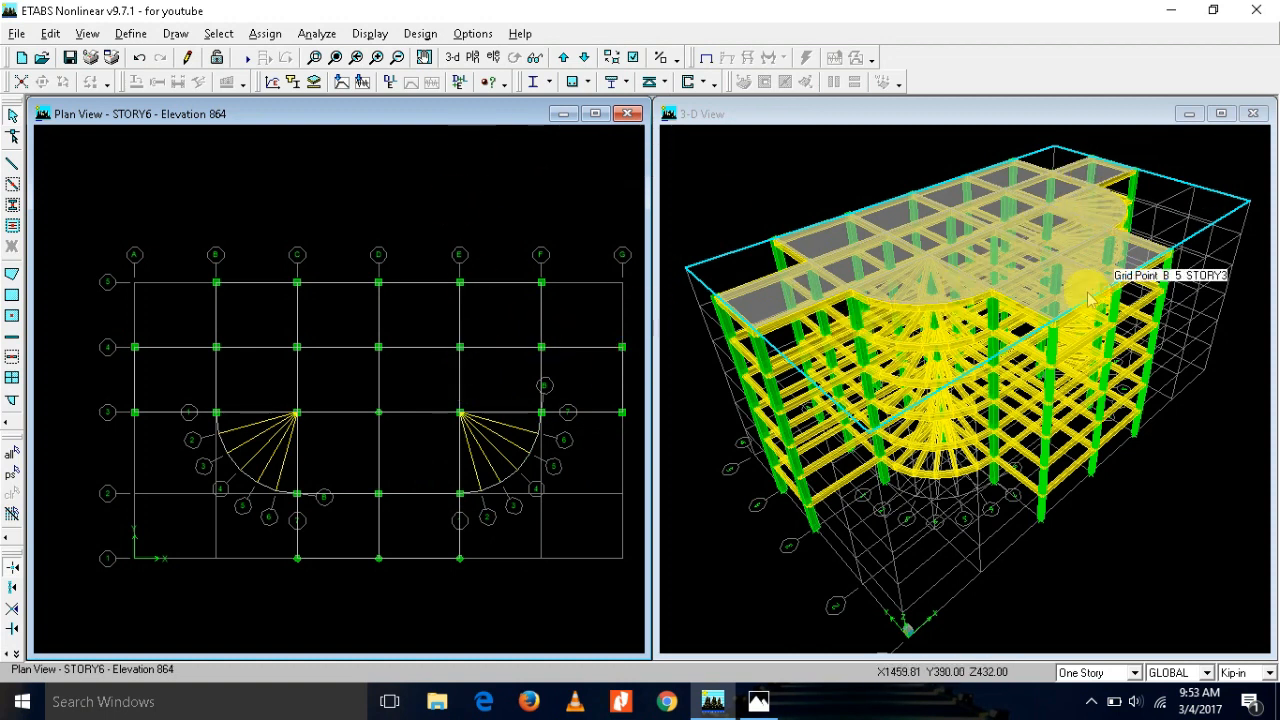
Step: Enable Object Fill in the building view options for the STORY6 plan view
left_click(633, 58)
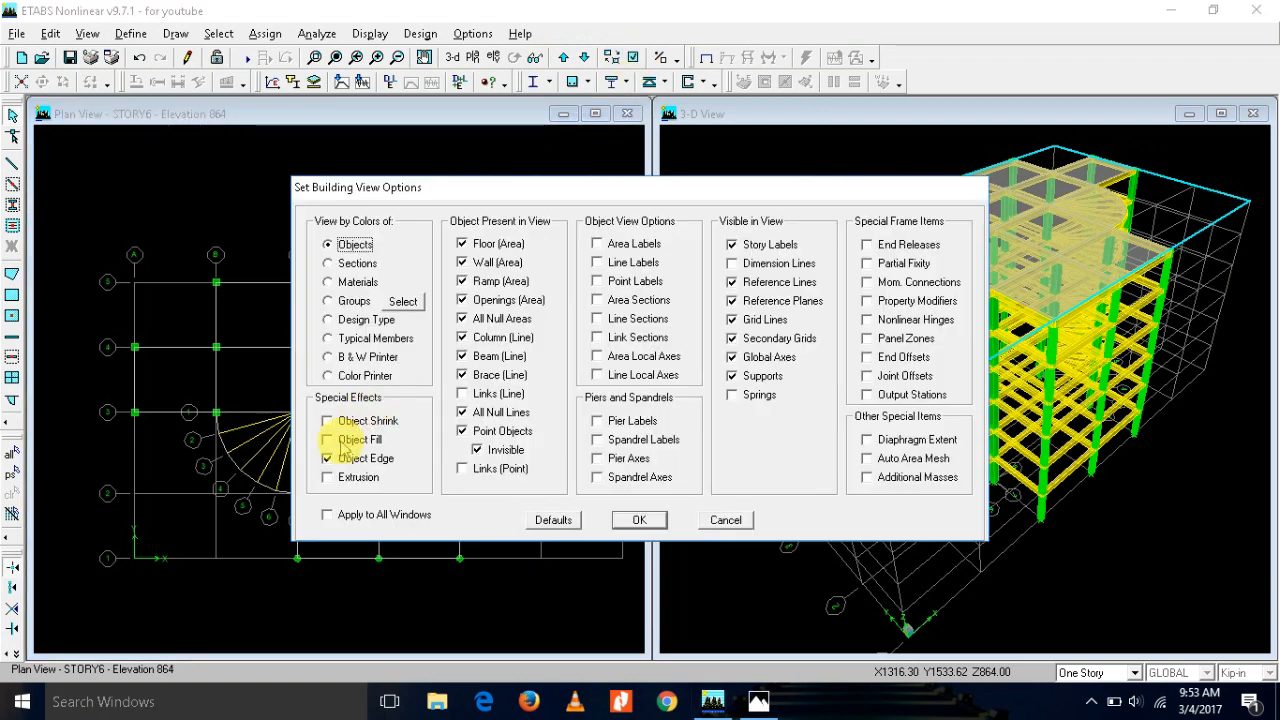
left_click(639, 520)
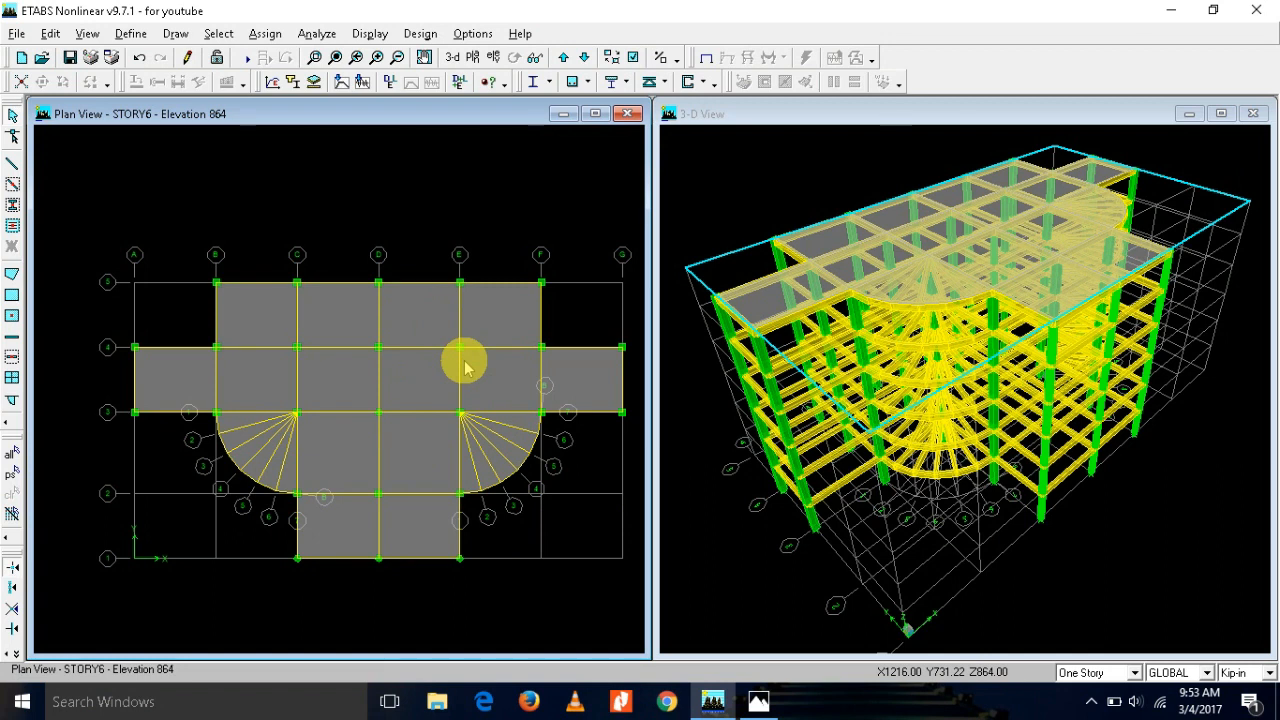
key("alt+Tab")
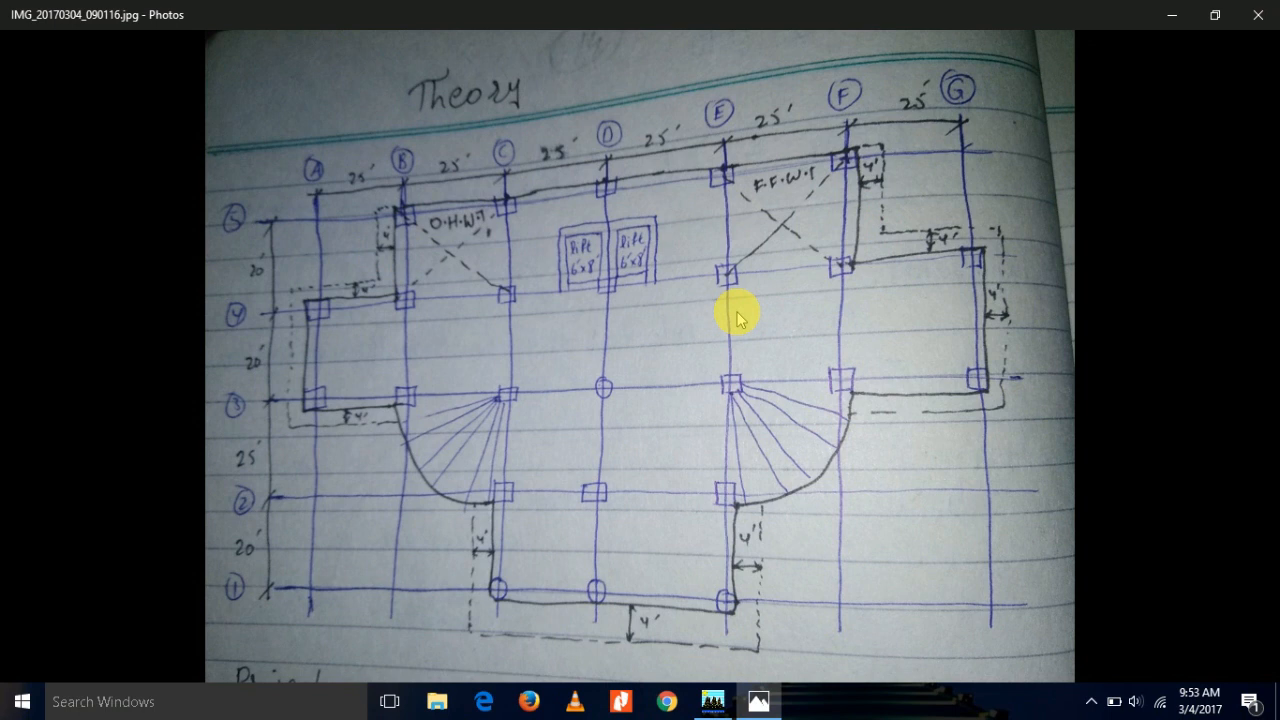
key("alt+Tab")
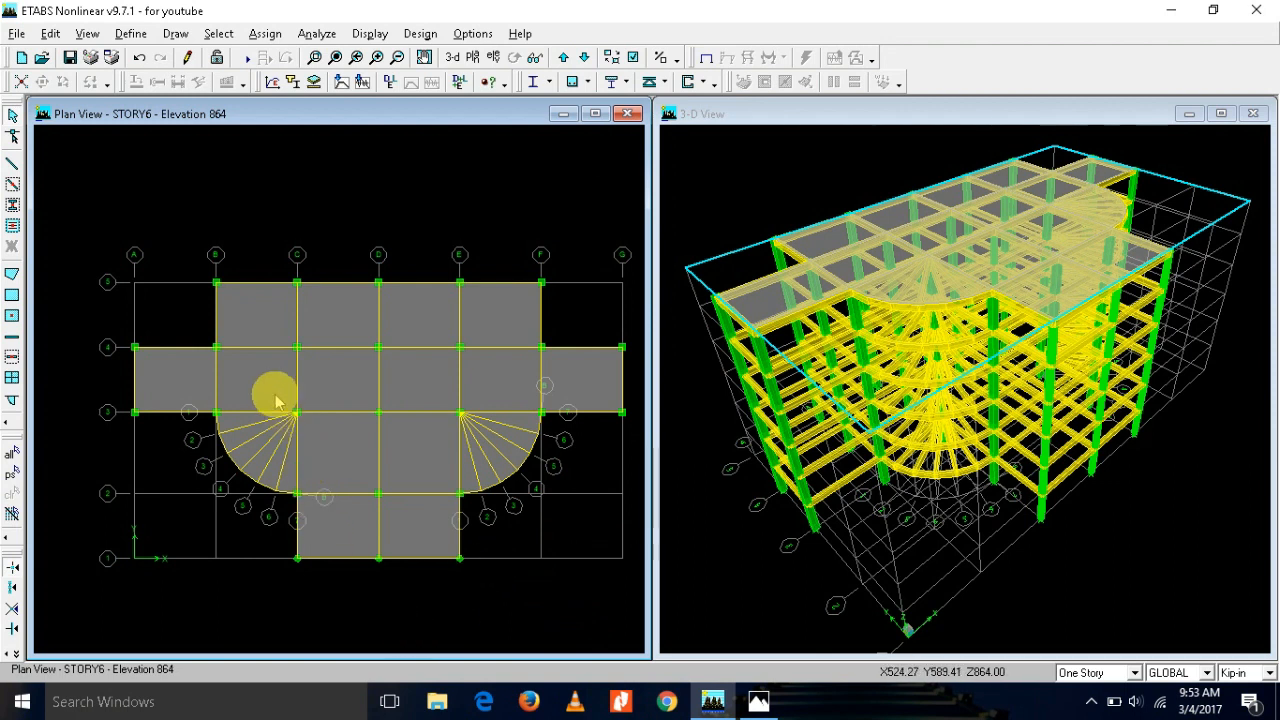
left_click(258, 335)
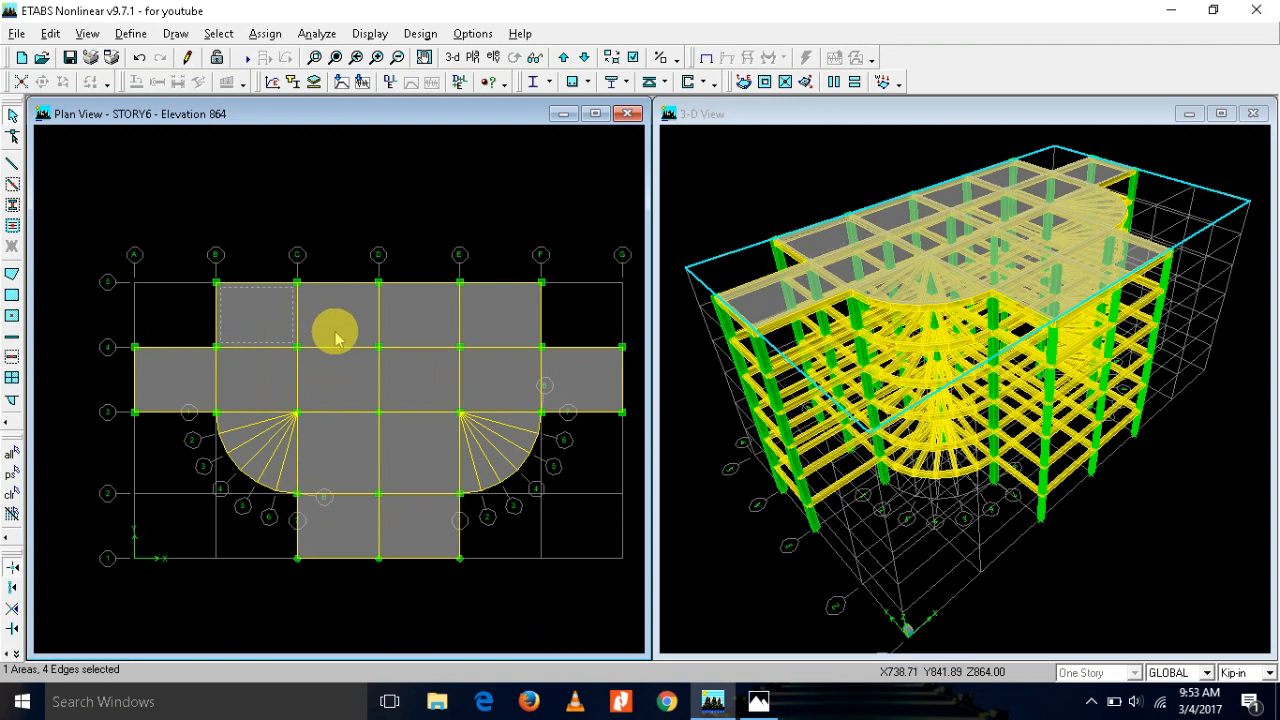
left_click(420, 329)
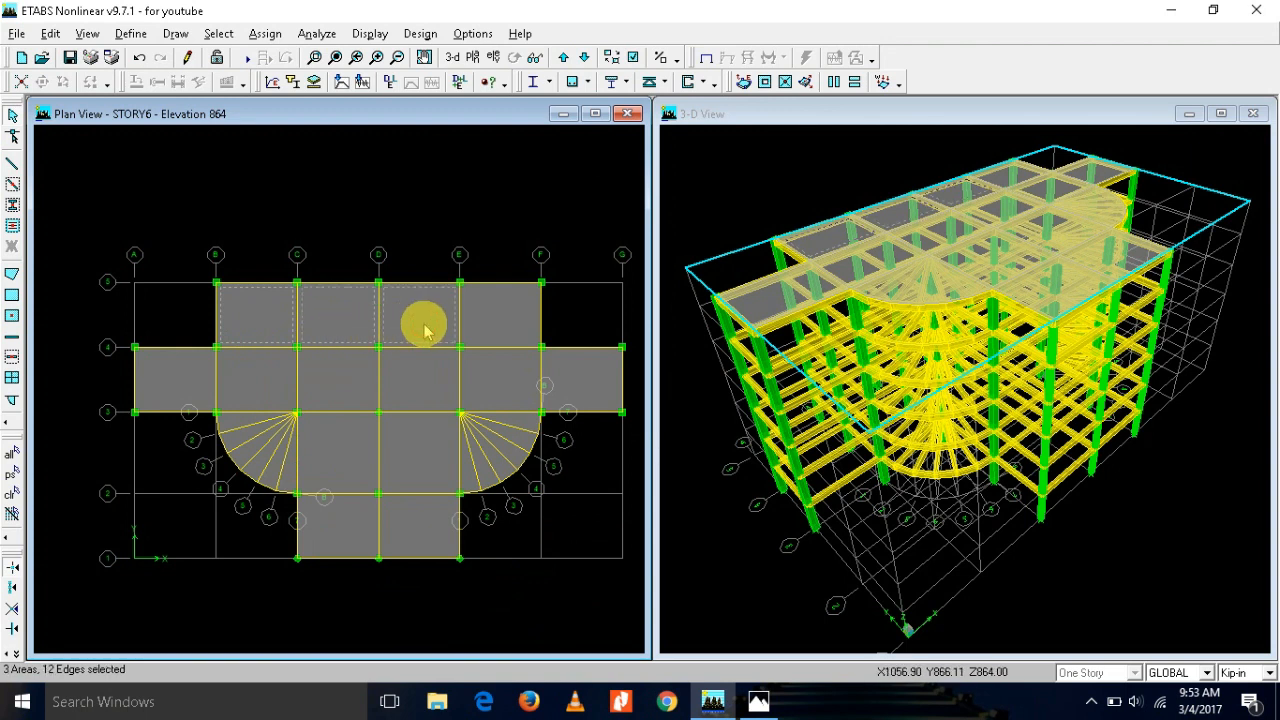
left_click(505, 322)
left_click(503, 370)
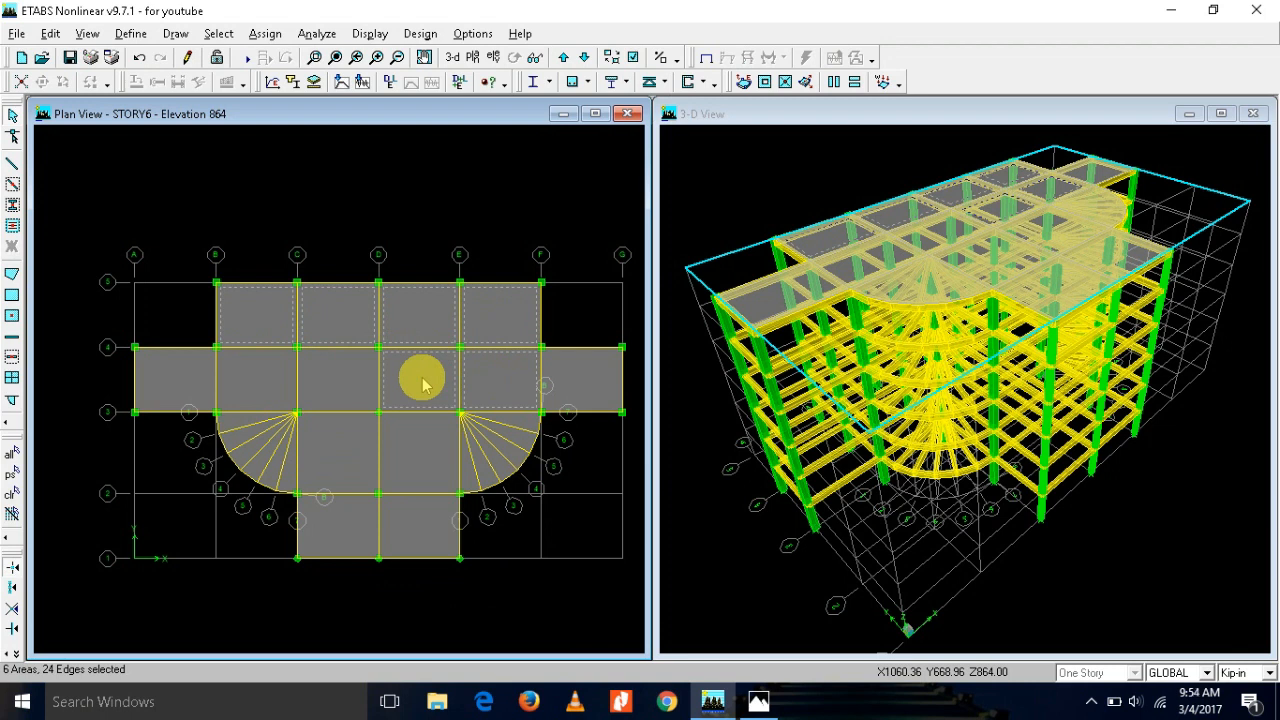
left_click(219, 34)
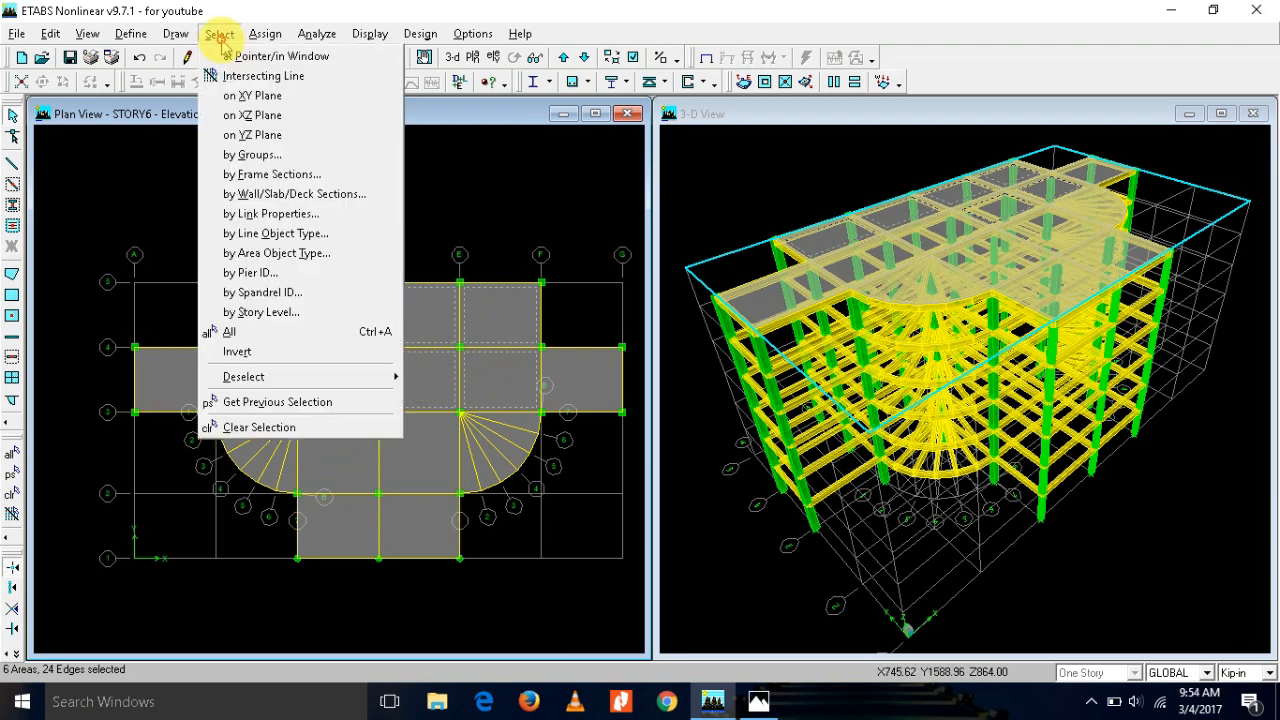
left_click(275, 427)
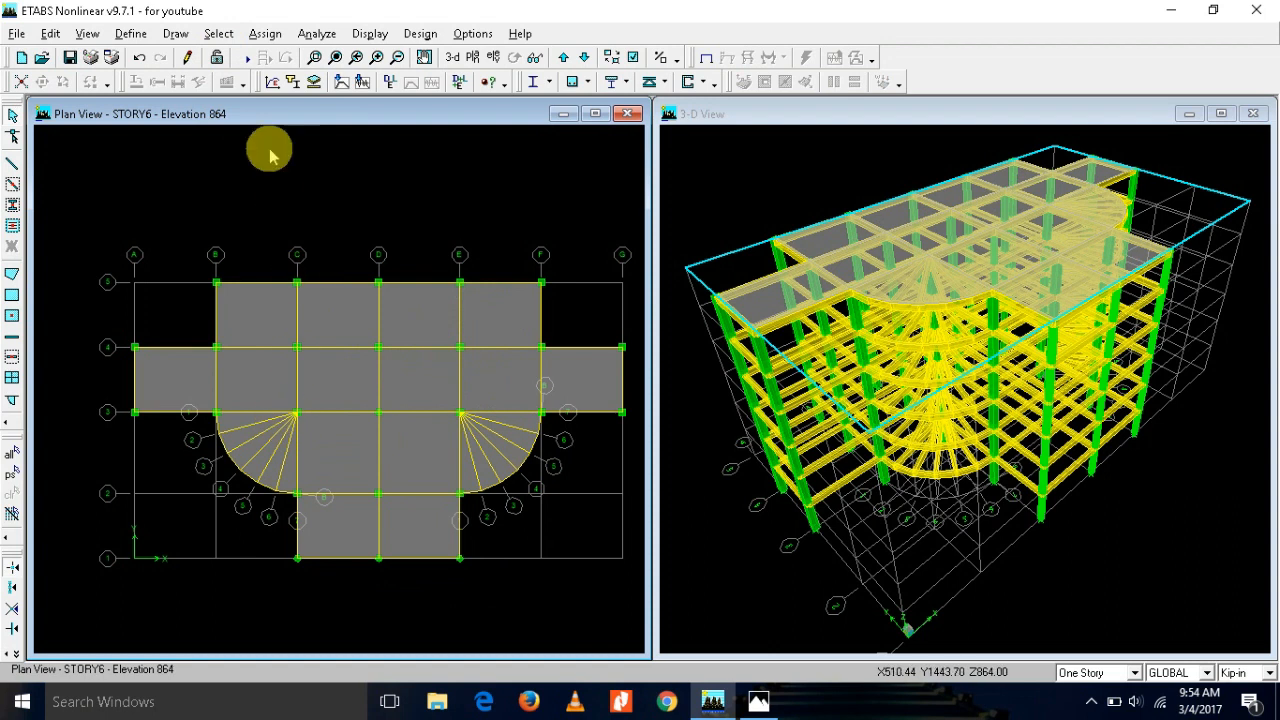
Step: Select all areas with the SLAB section and replicate them on STORY1
left_click(219, 34)
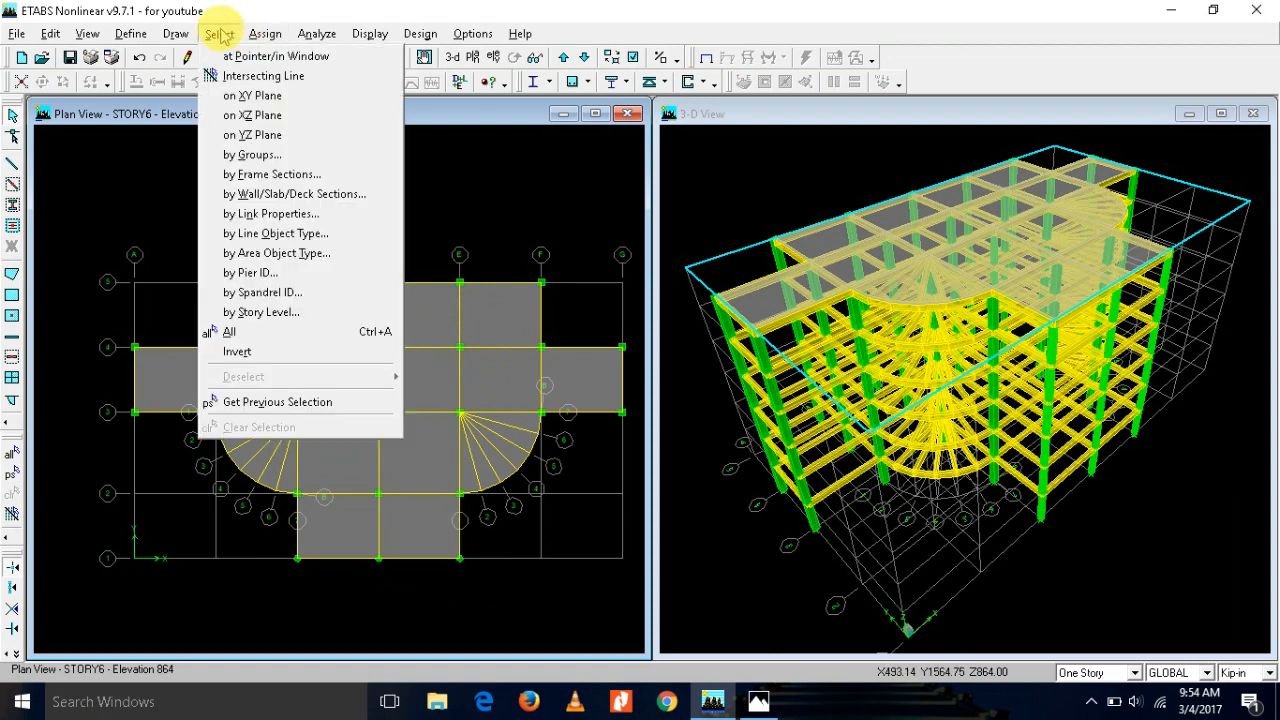
left_click(310, 194)
left_click(560, 340)
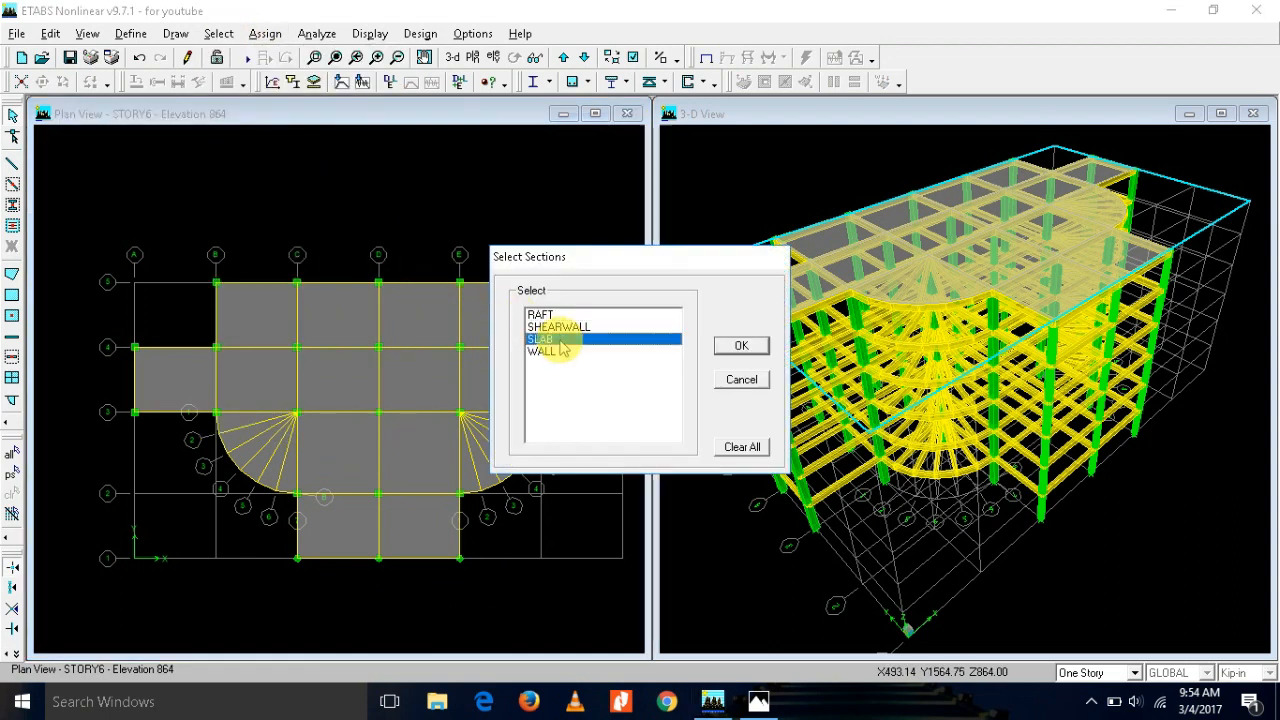
left_click(741, 346)
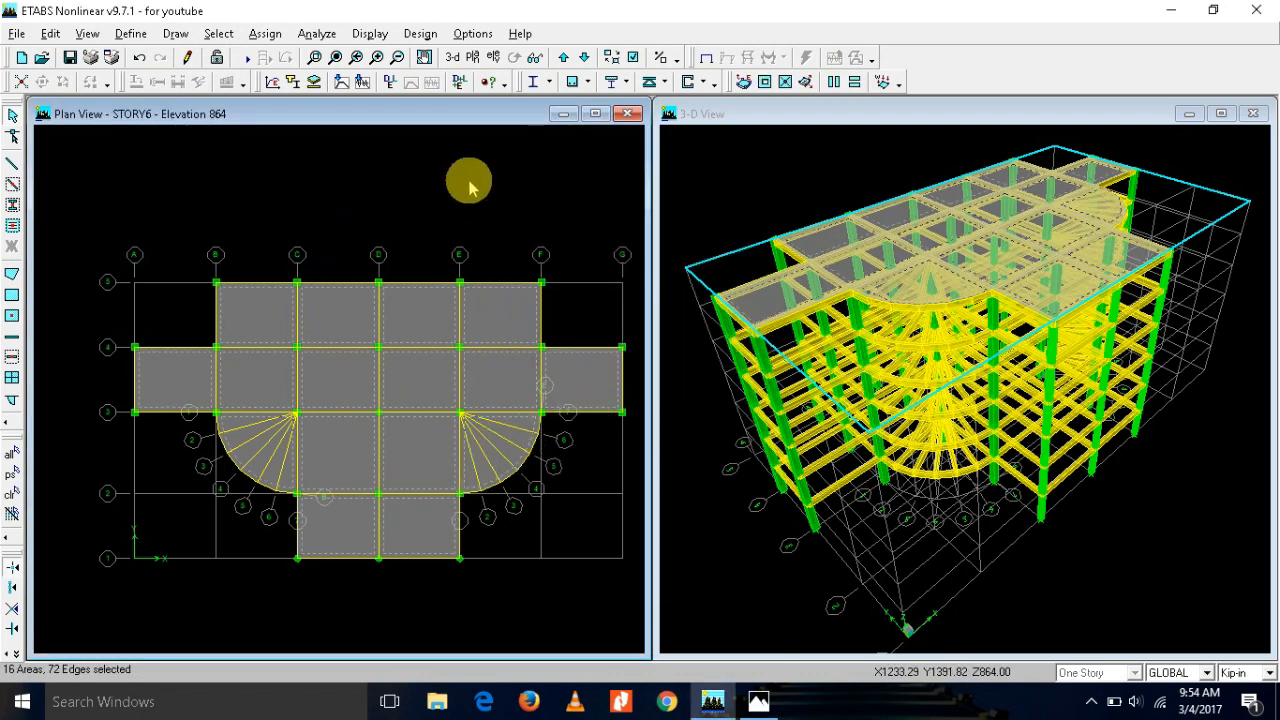
left_click(50, 34)
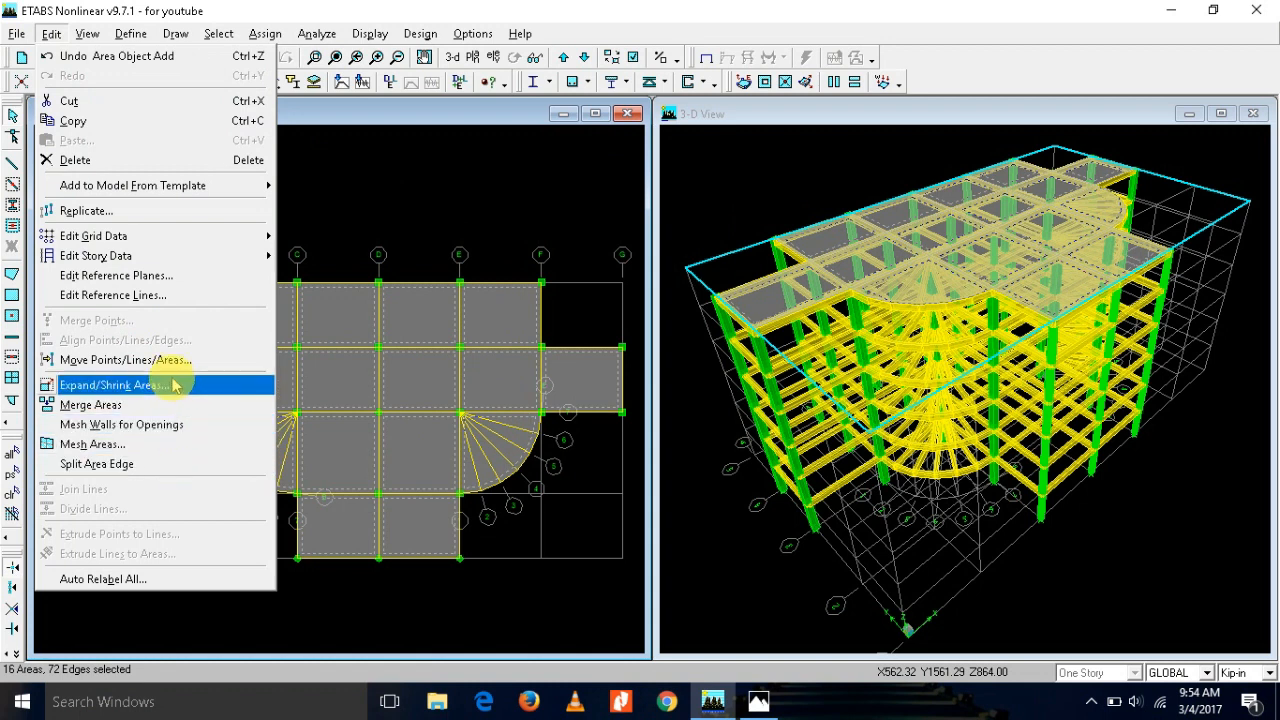
left_click(137, 211)
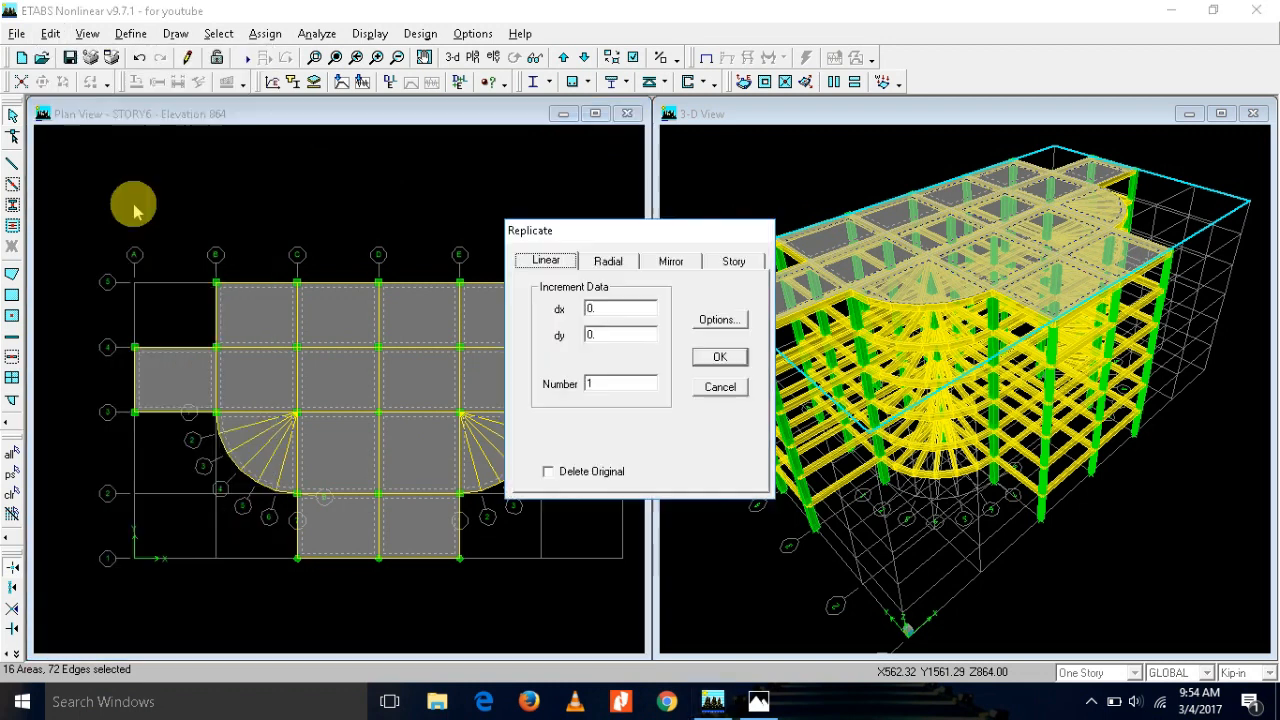
left_click(734, 262)
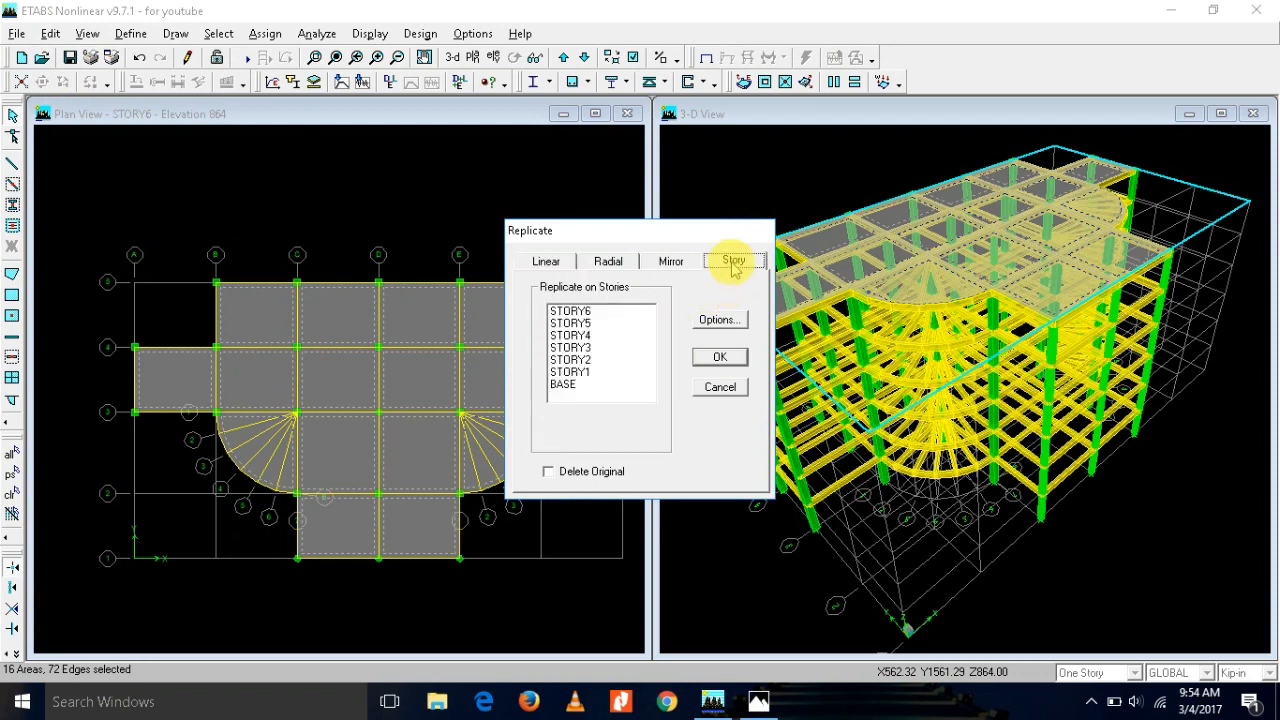
left_click(590, 371)
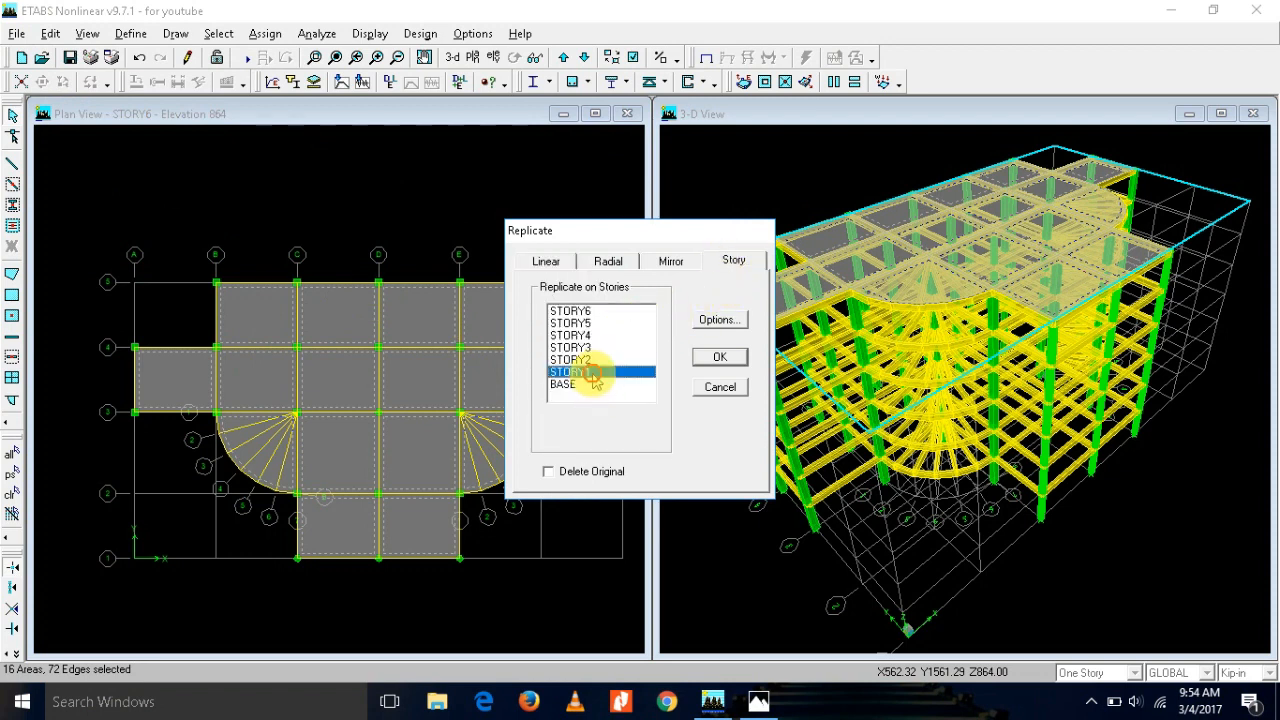
left_click(718, 358)
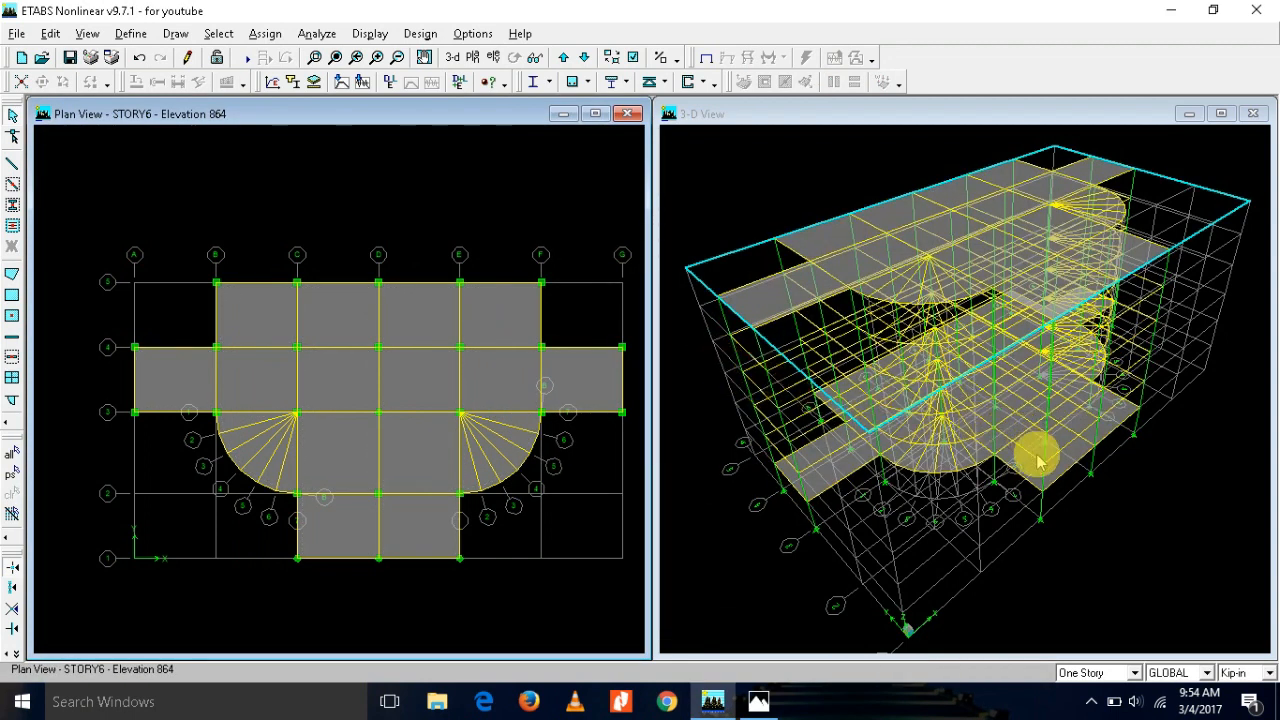
Step: Step the plan view down through the stories to STORY1 and back up to STORY6 to check the slabs
left_click(585, 58)
left_click(585, 58)
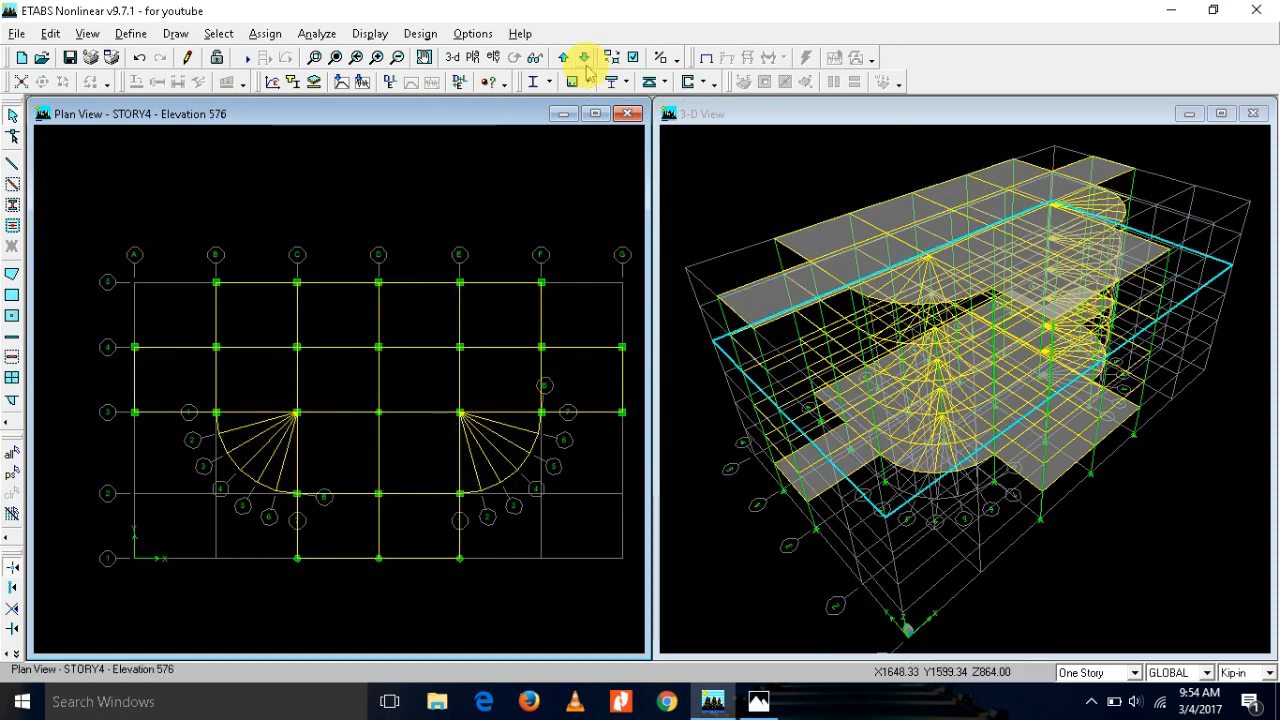
left_click(585, 58)
left_click(585, 58)
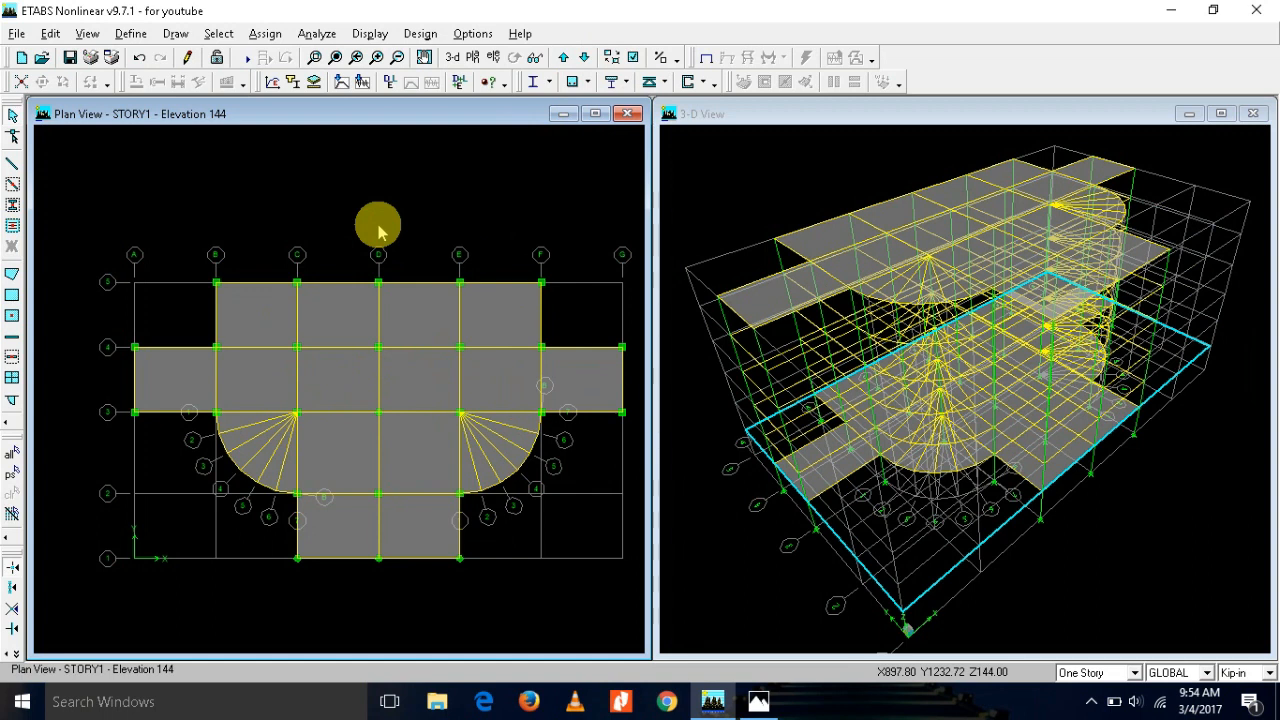
left_click(563, 60)
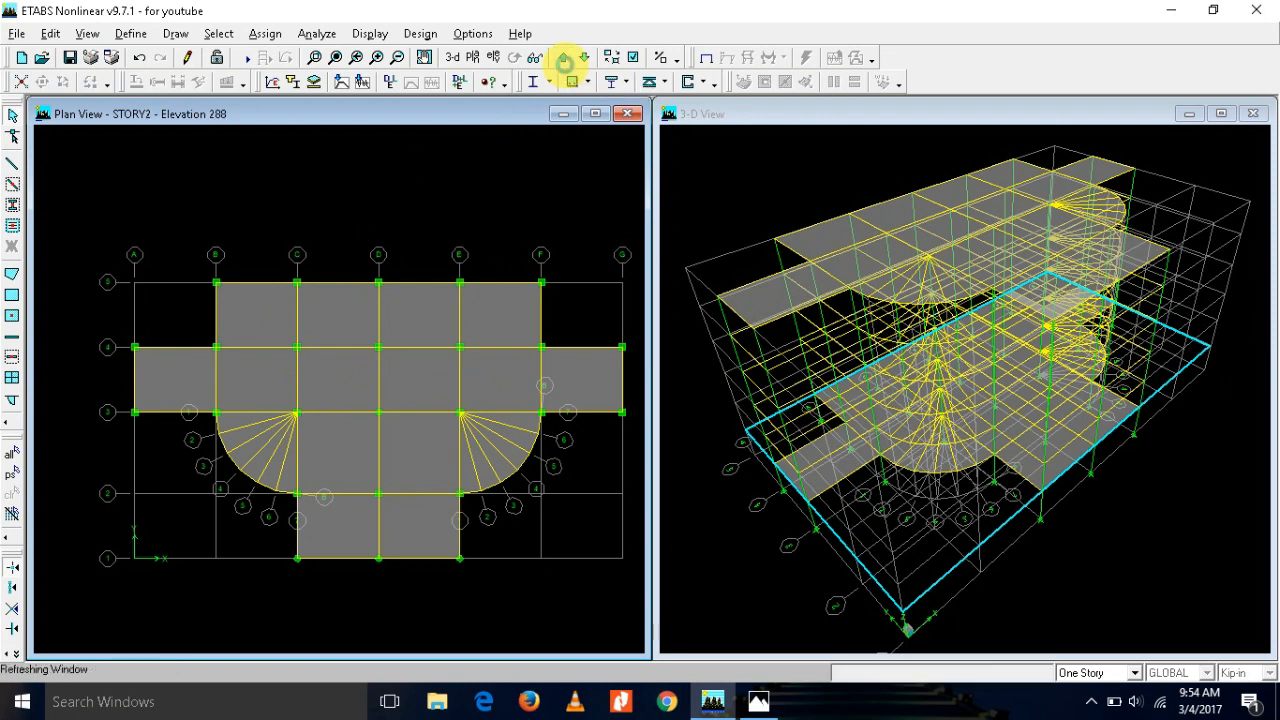
left_click(562, 58)
left_click(563, 60)
left_click(563, 60)
left_click(563, 60)
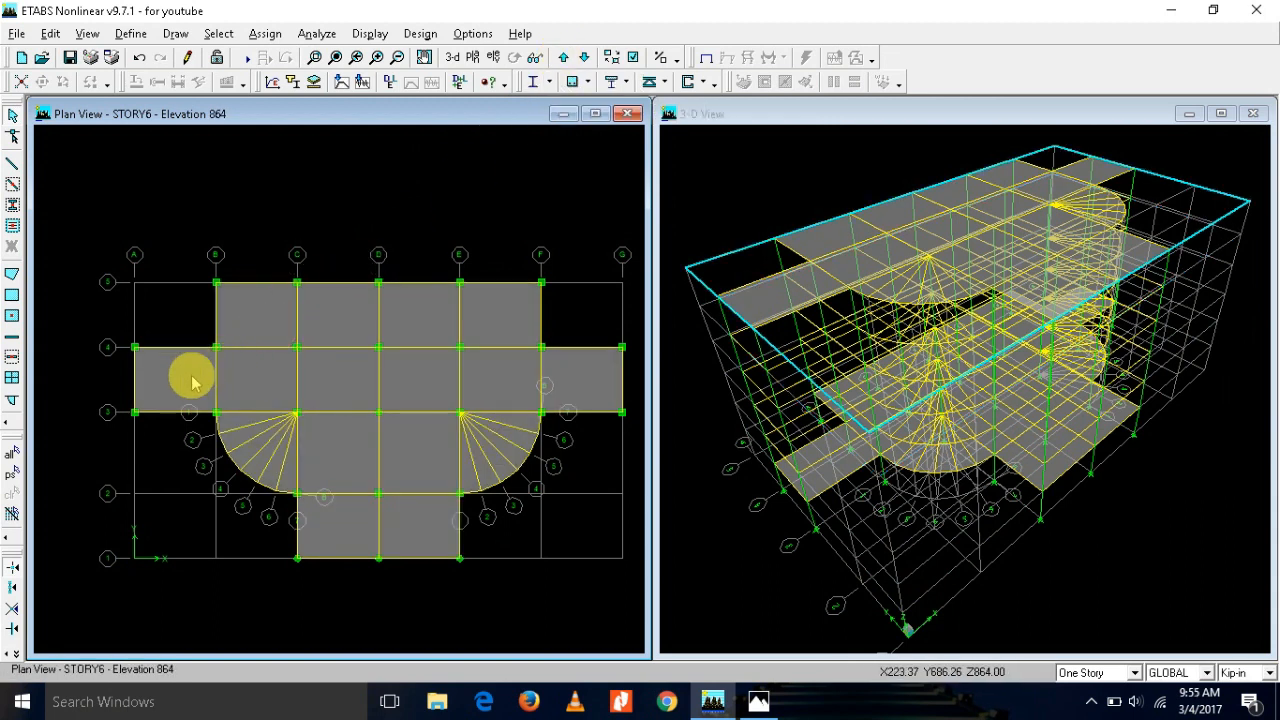
Step: Set the units to Kip-ft and move the STORY6 slab between grids A and B, lines 3 and 4, by -4 in X
key("alt+Tab")
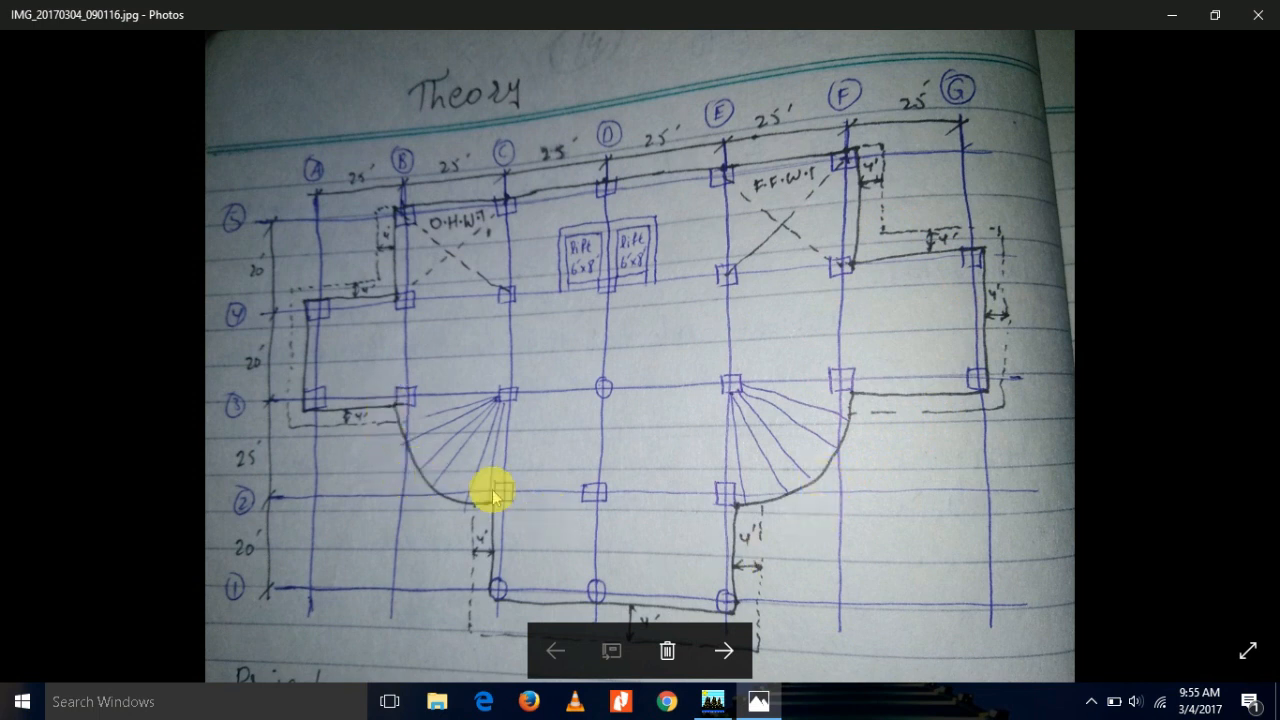
left_click(791, 586)
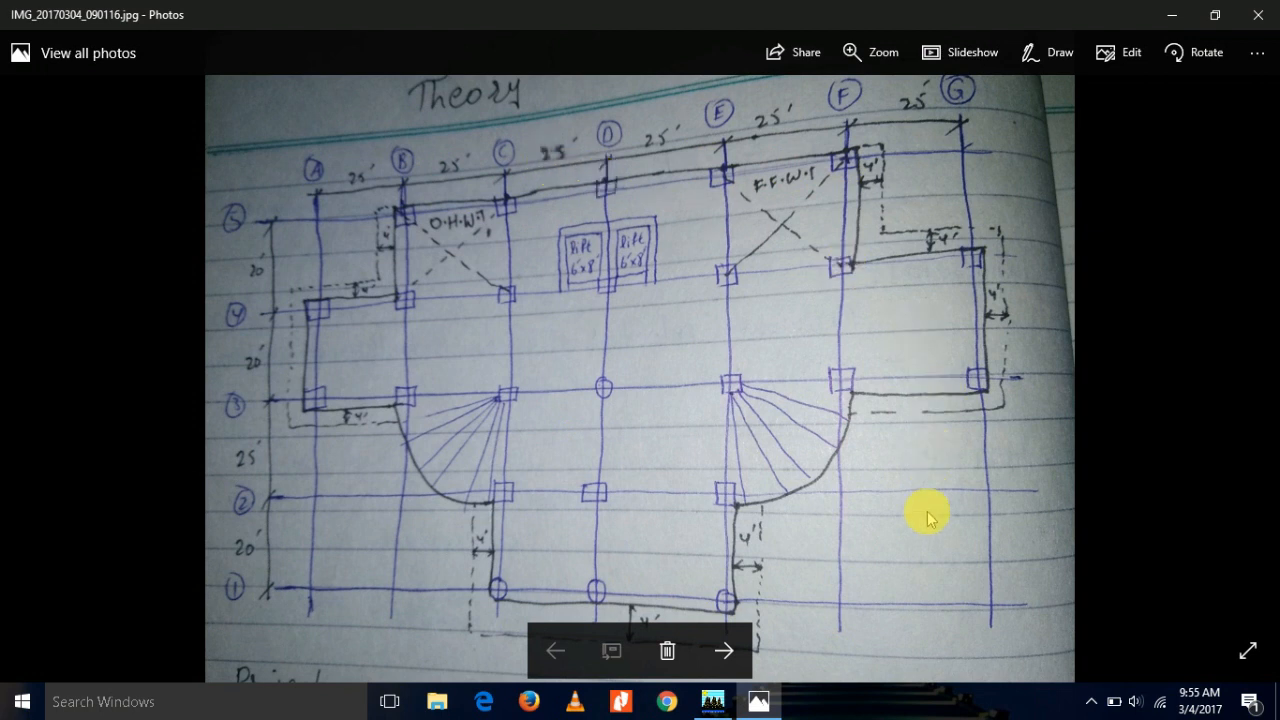
key("alt+Tab")
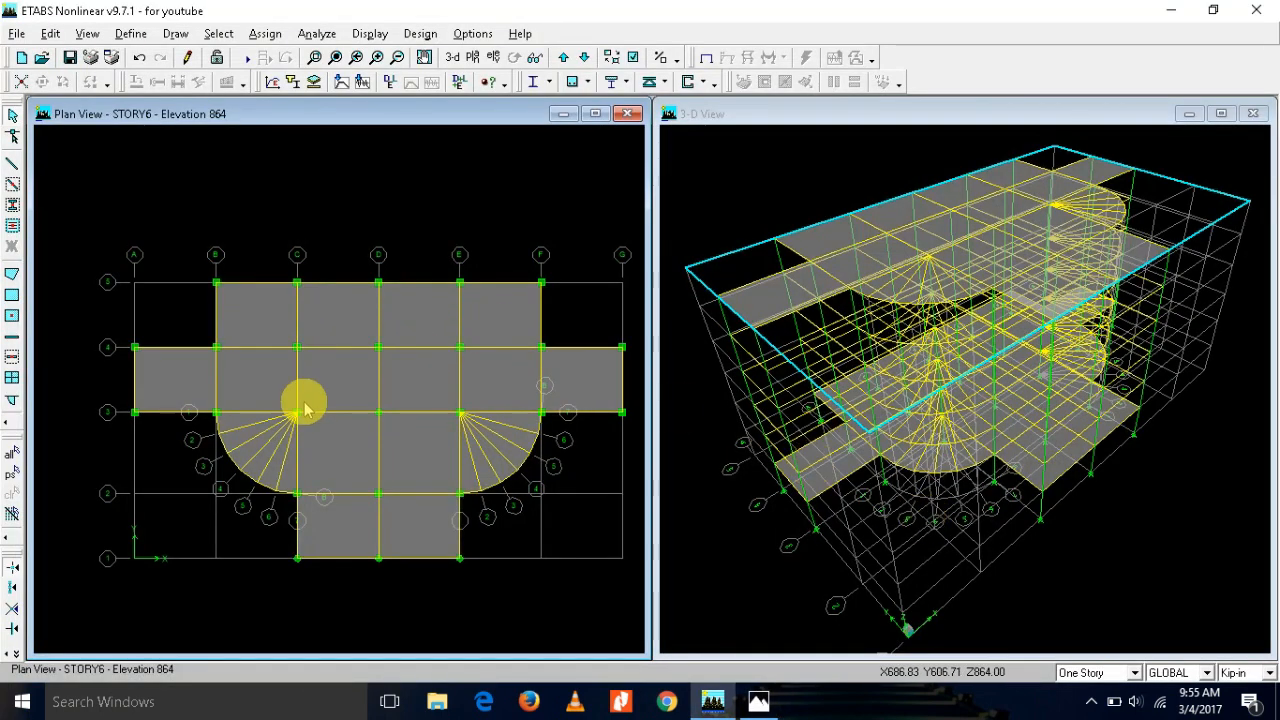
left_click(181, 381)
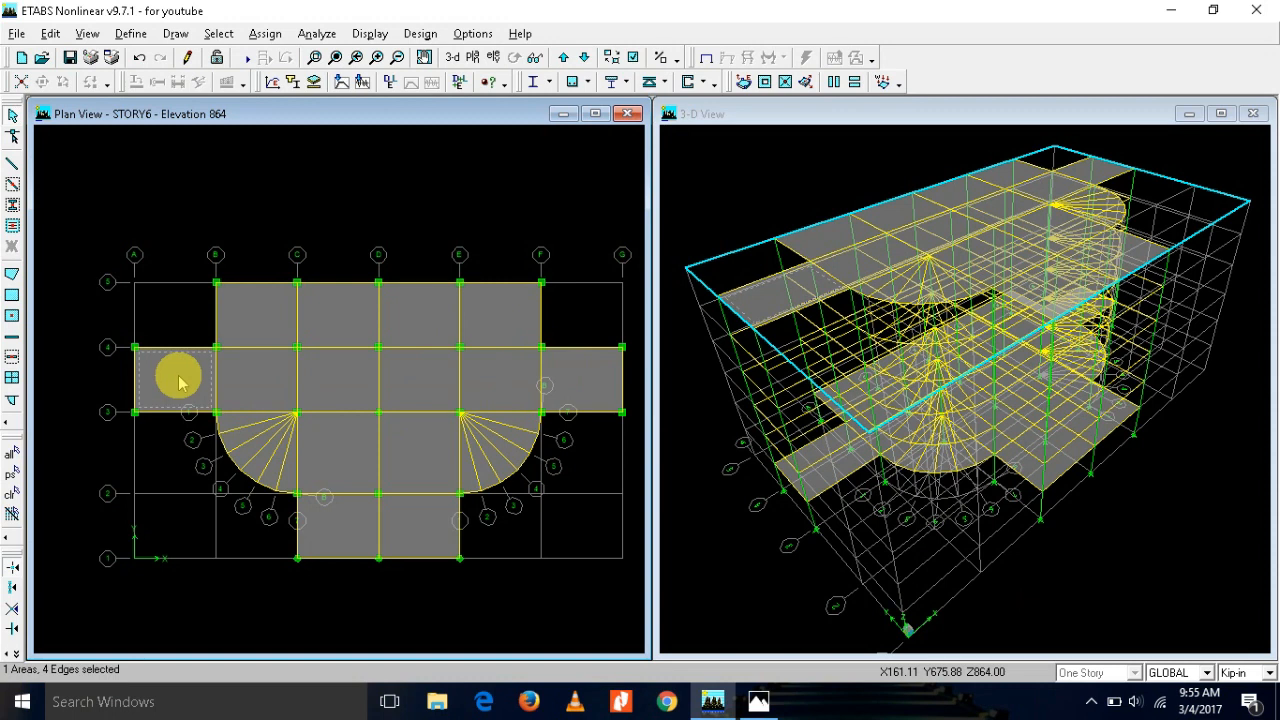
left_click(50, 34)
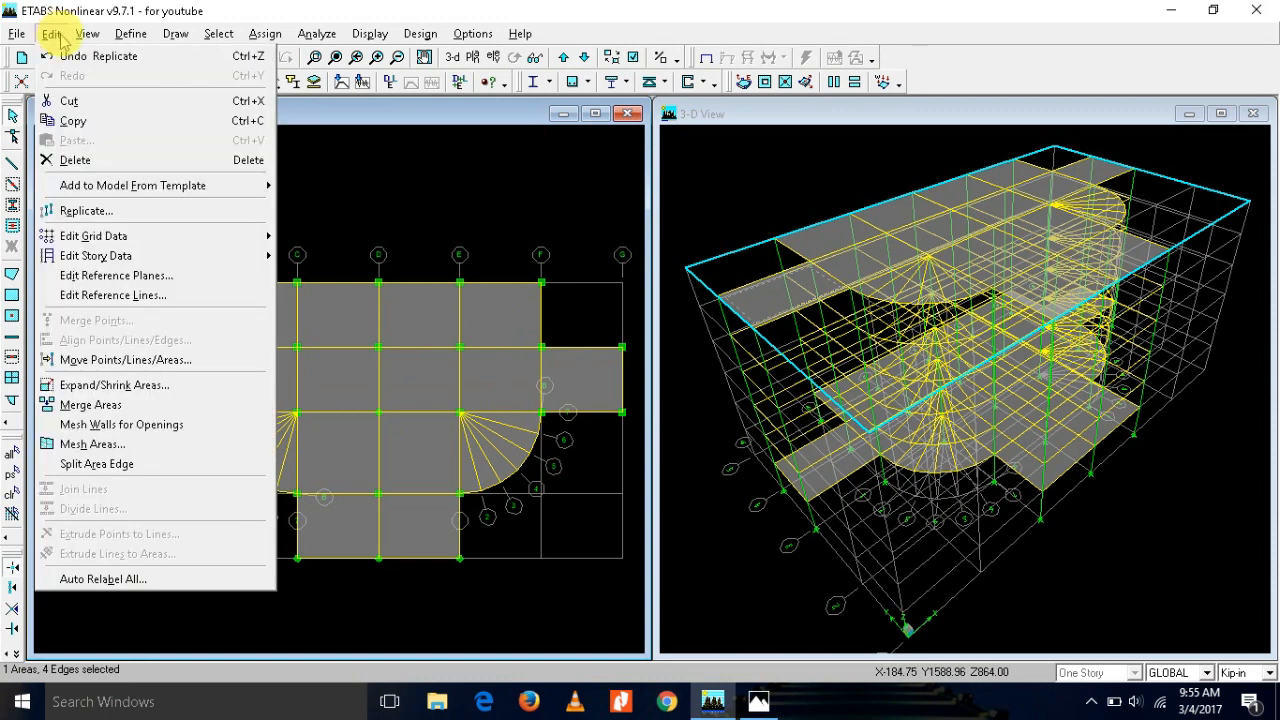
left_click(404, 153)
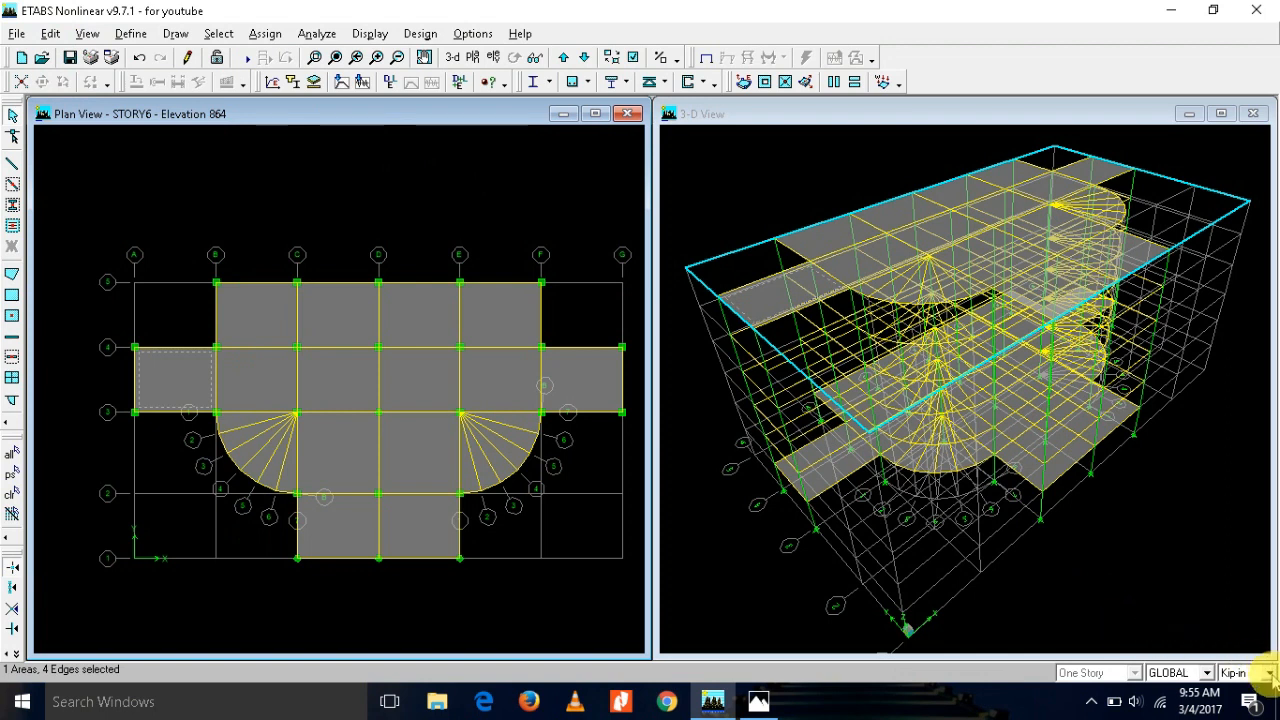
left_click(1268, 673)
left_click(1240, 588)
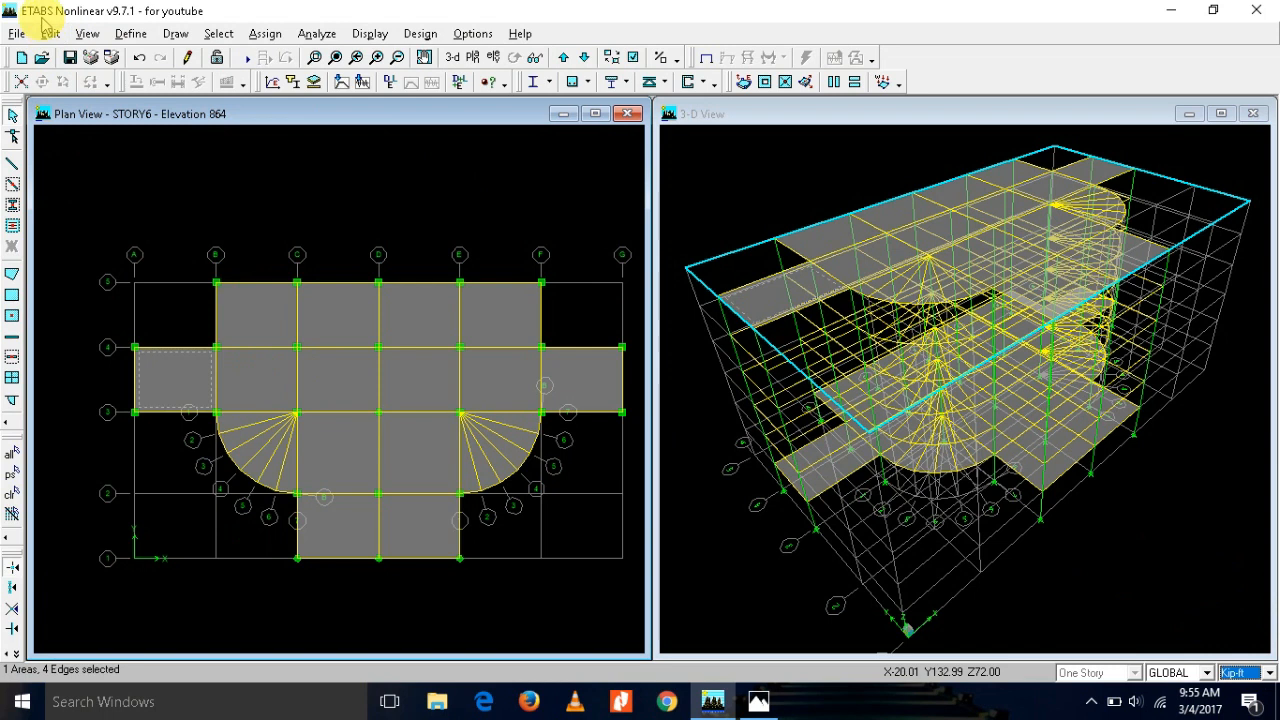
left_click(48, 34)
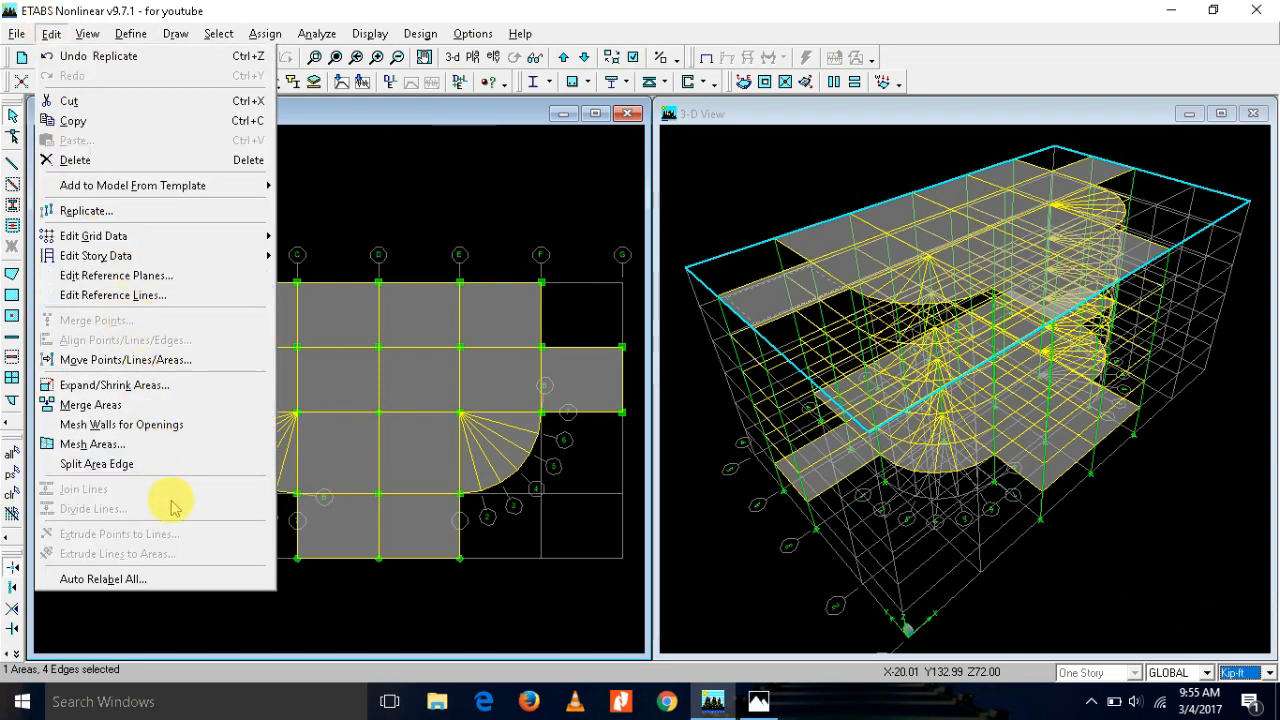
left_click(163, 359)
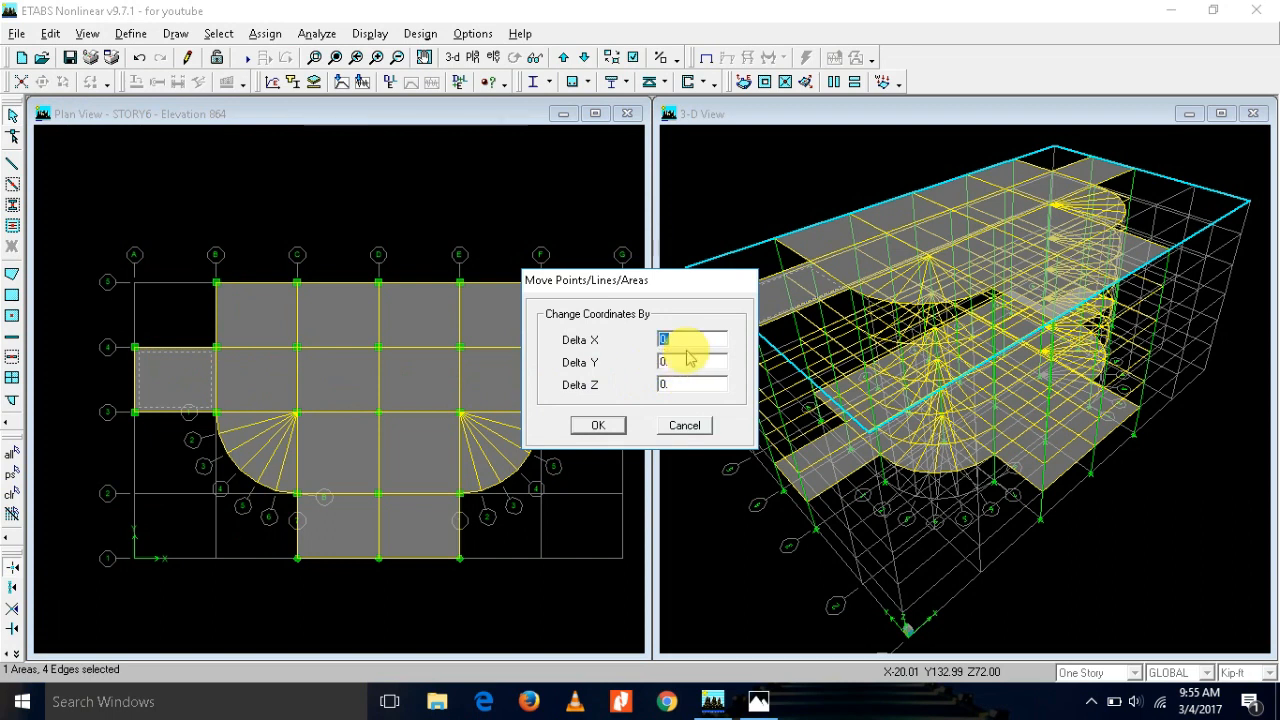
type("-4")
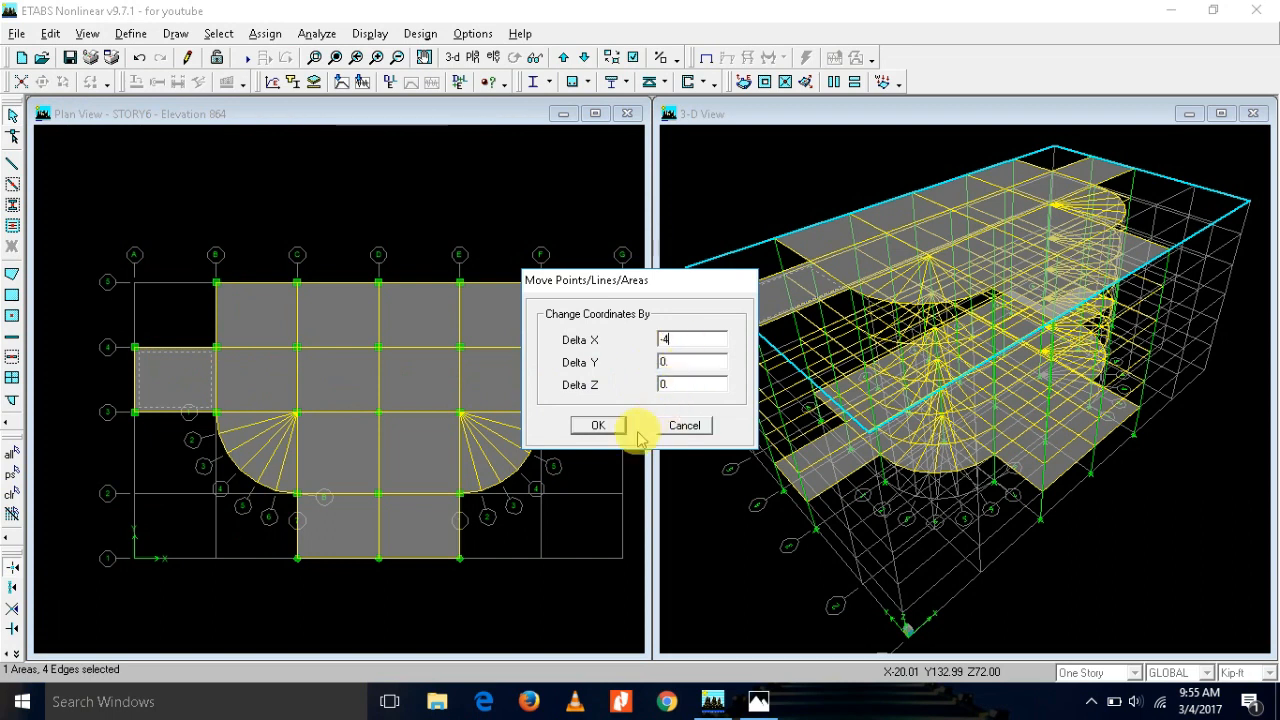
left_click(606, 425)
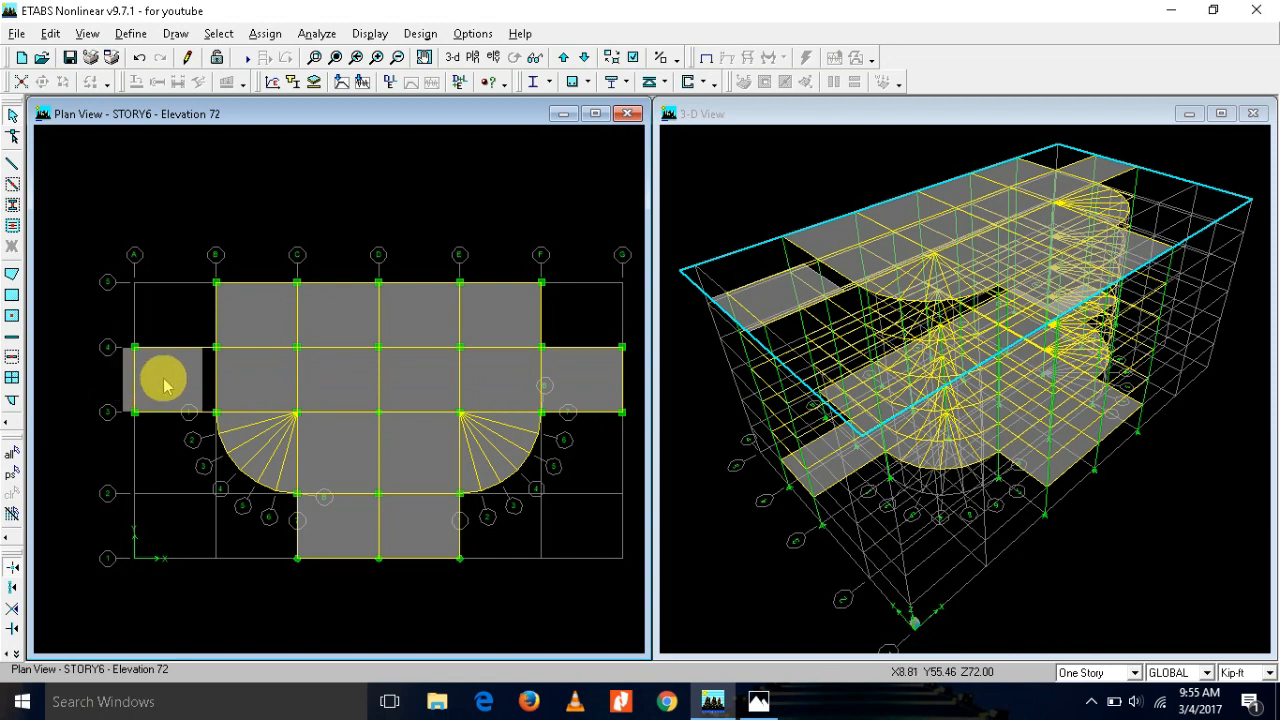
left_click(164, 376)
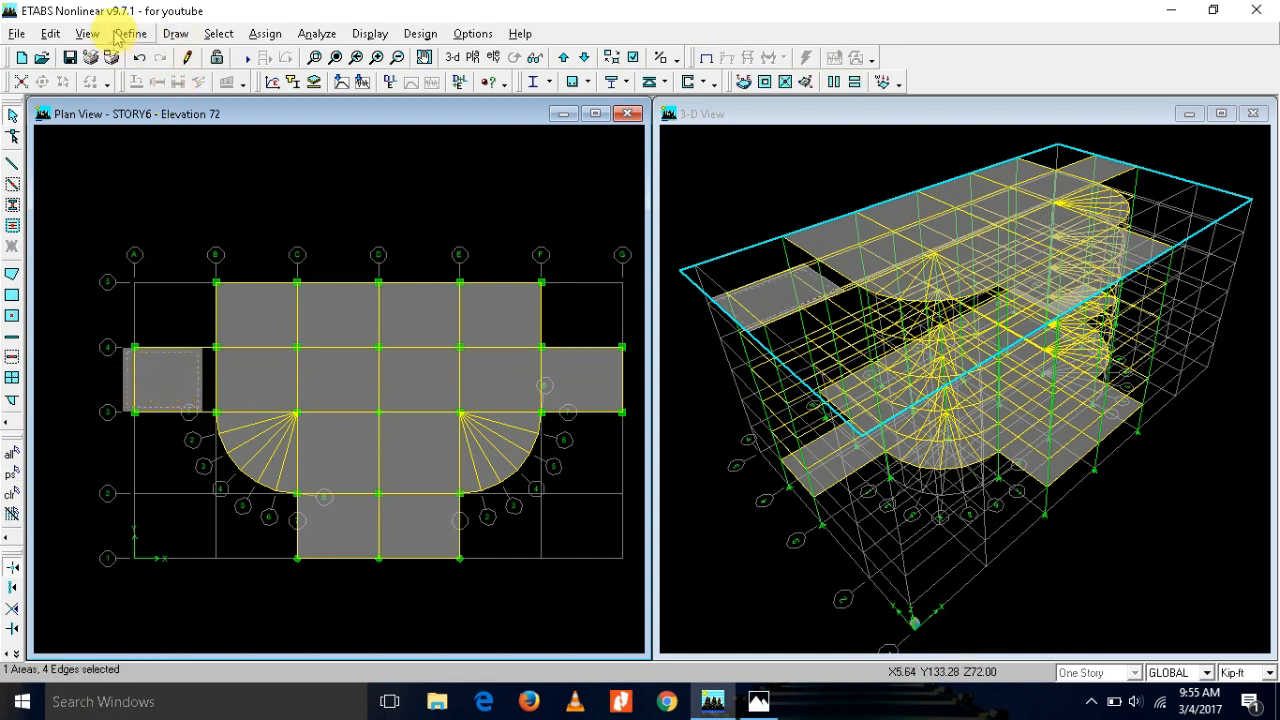
left_click(219, 34)
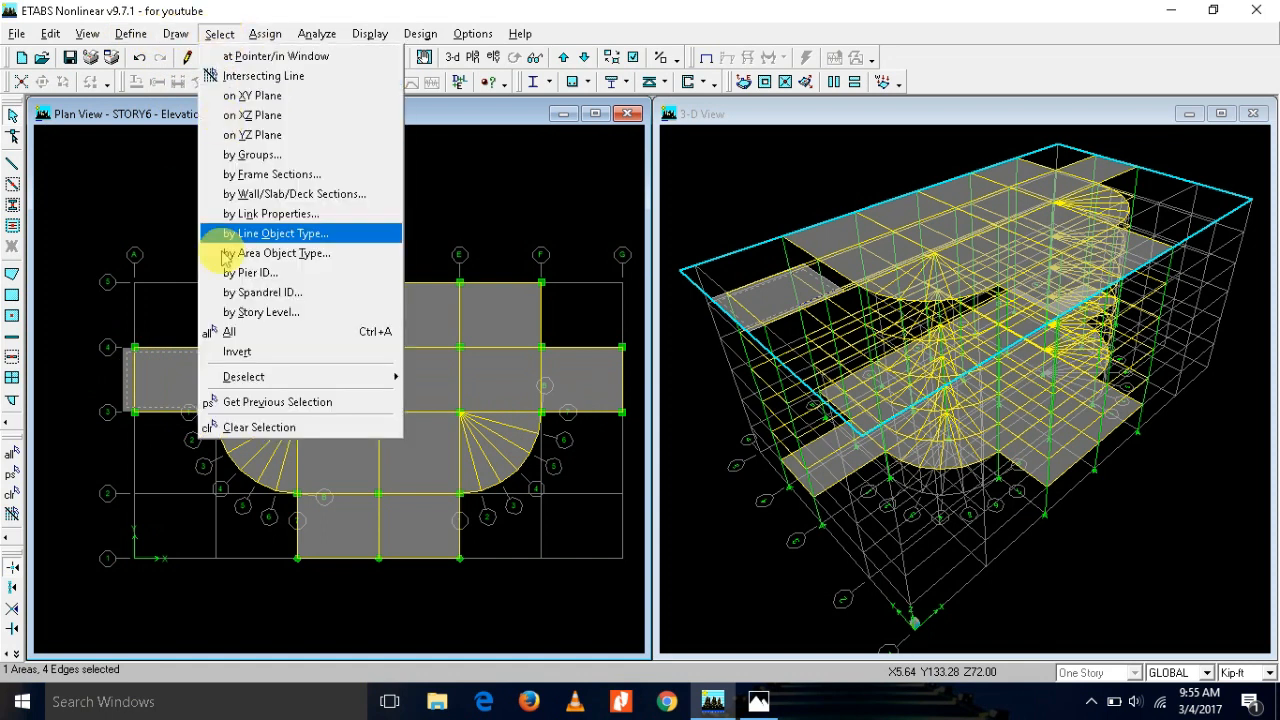
left_click(226, 421)
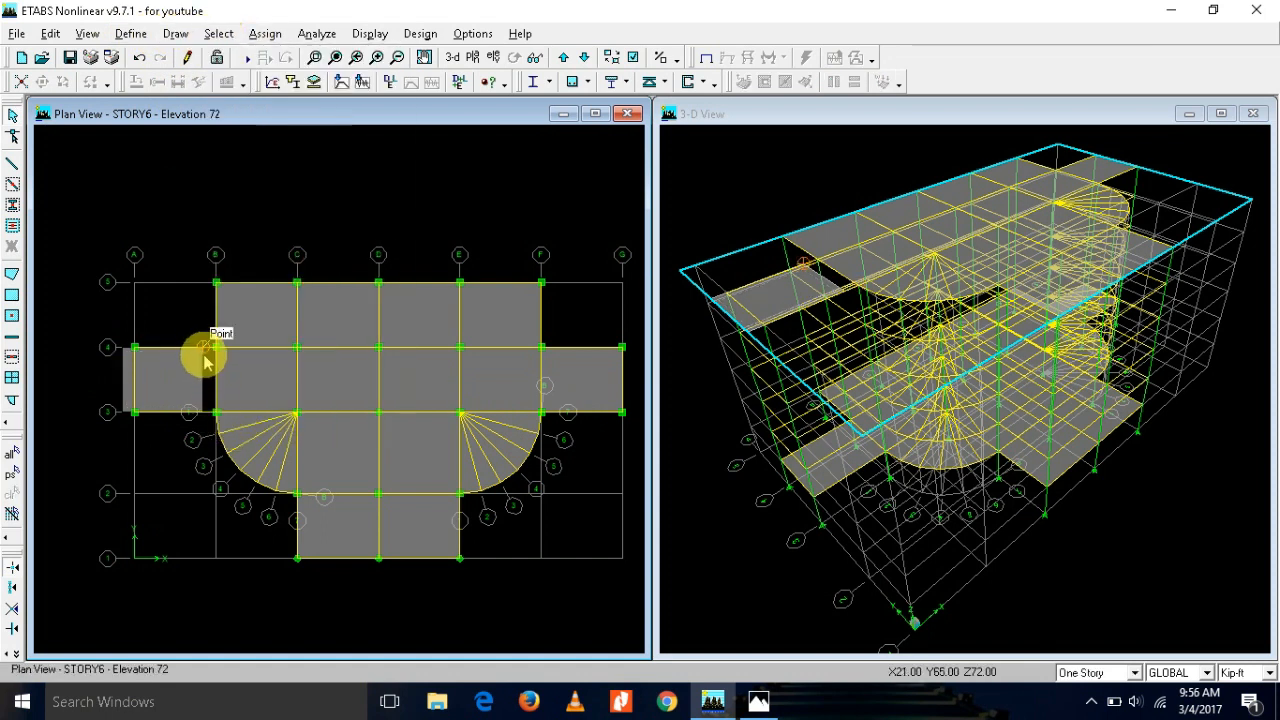
Step: Move the two inner corner points of the A–B slab beside grid B by 4 in X
left_click(202, 346)
left_click(202, 410)
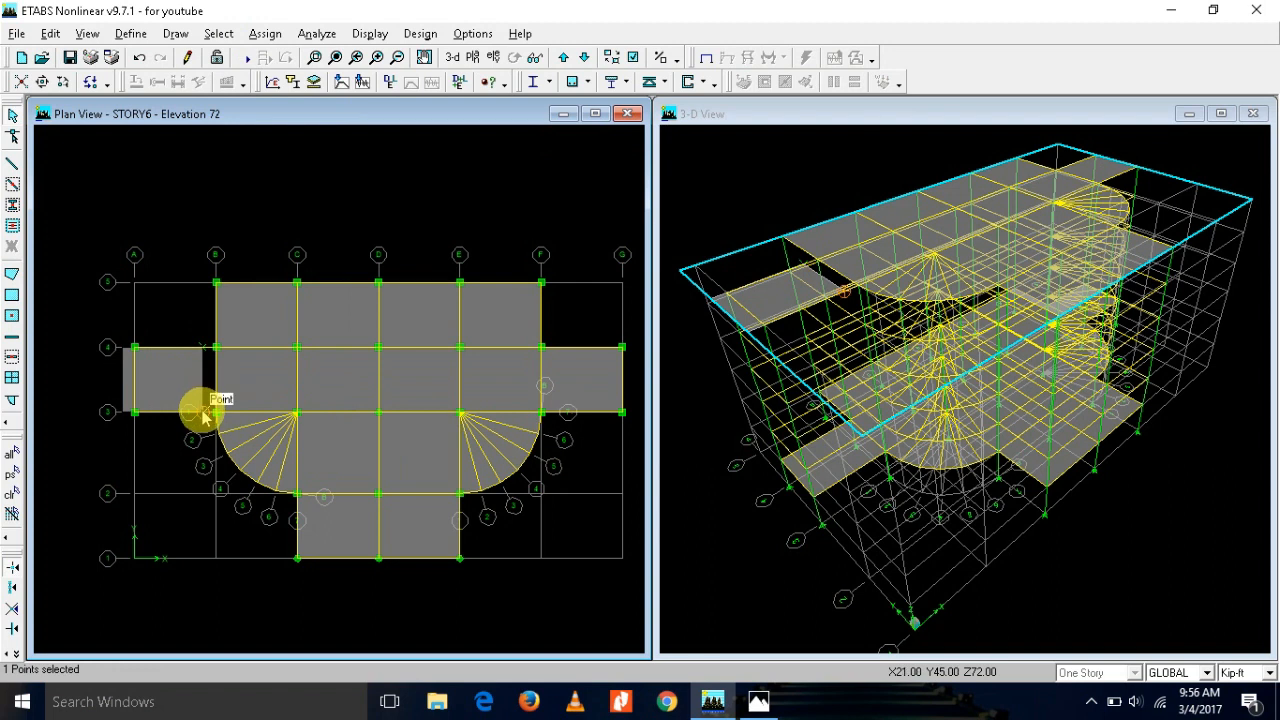
left_click(51, 33)
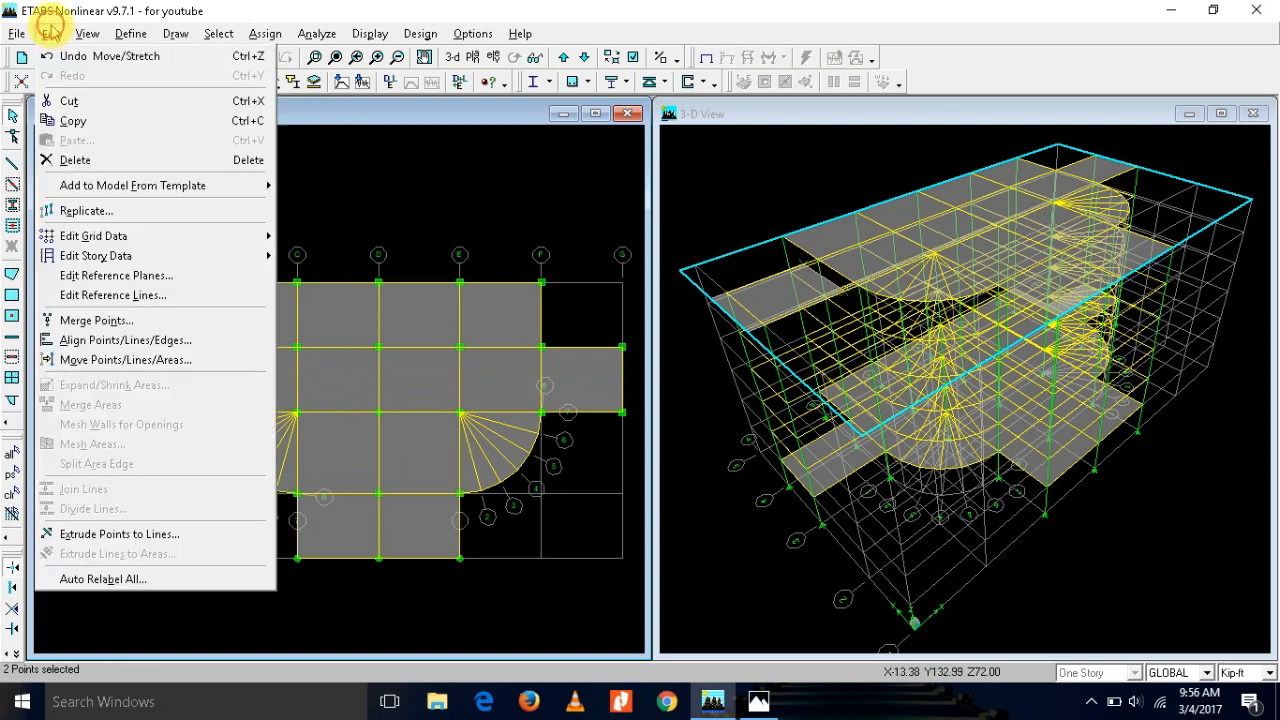
left_click(137, 359)
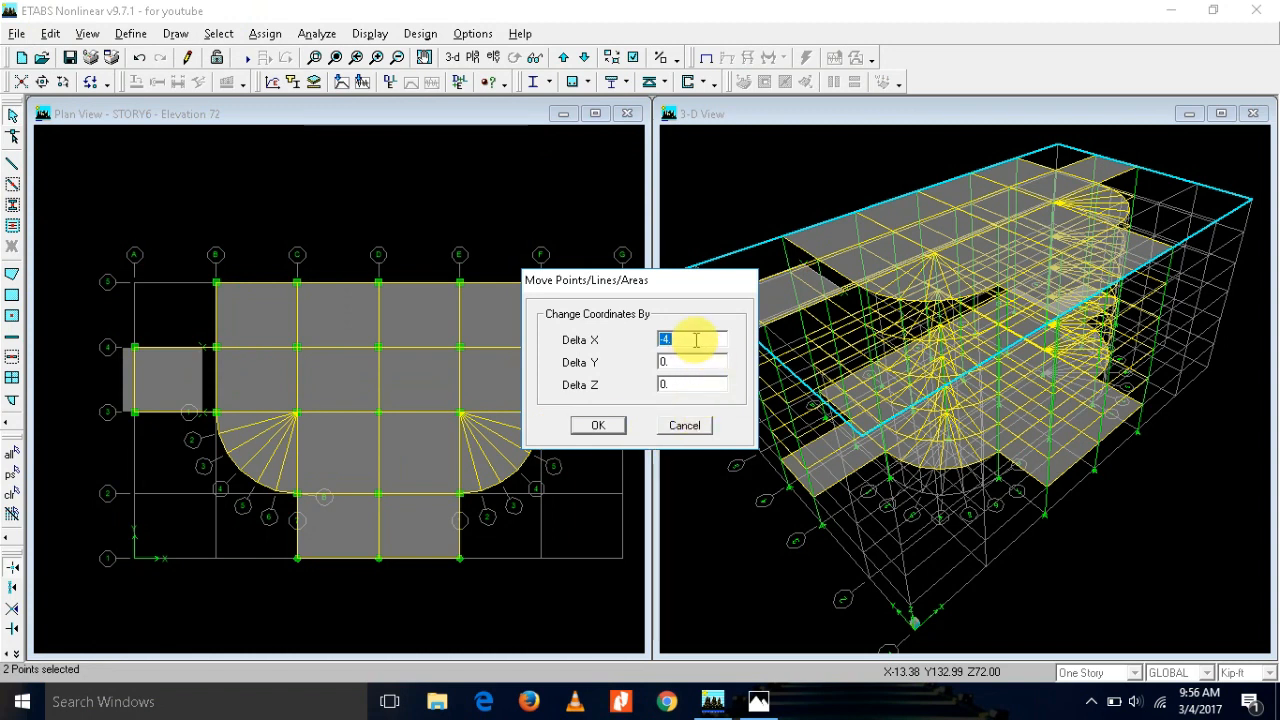
type("4")
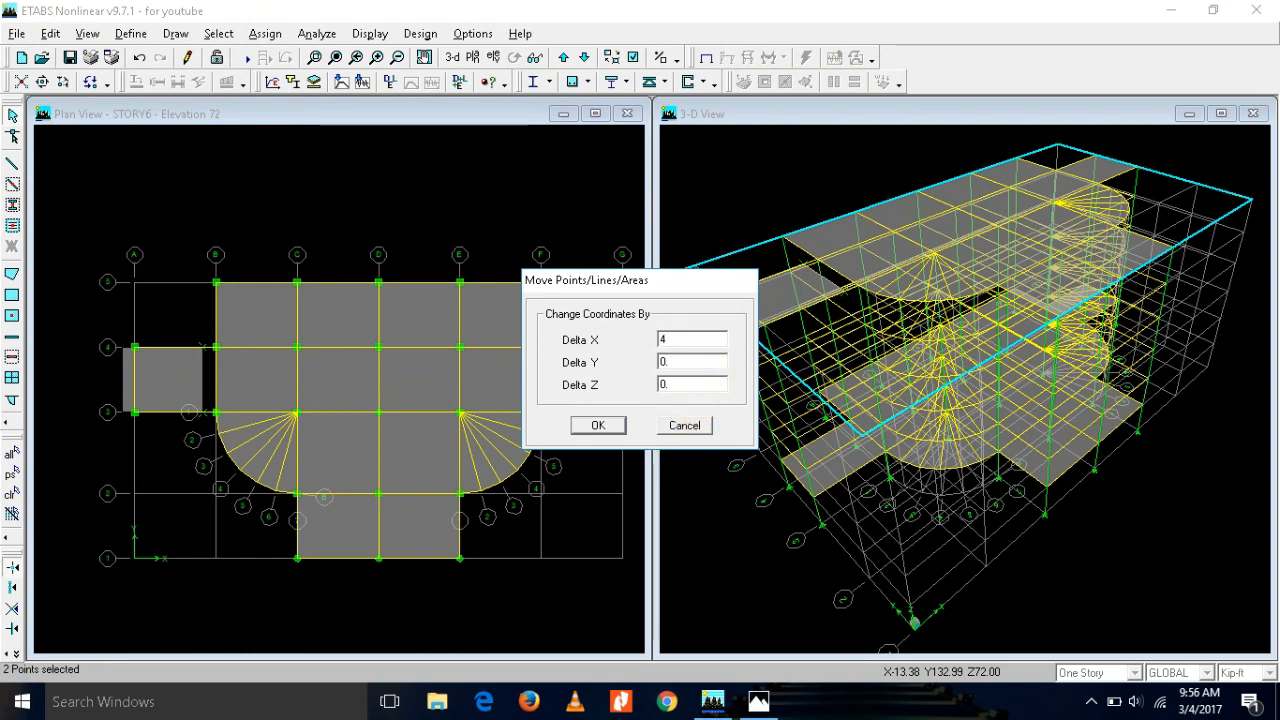
left_click(598, 425)
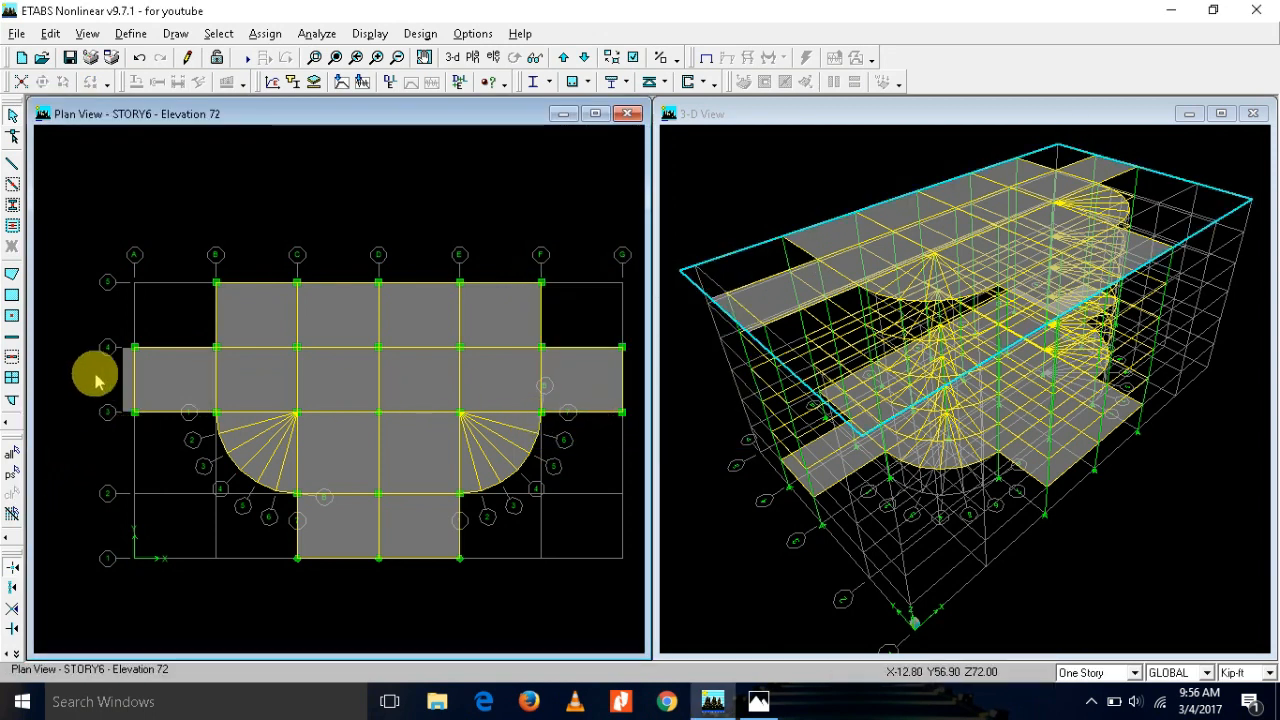
Step: Move the STORY6 slab between grids A and B by 0 in X and 4 in Y
left_click(178, 377)
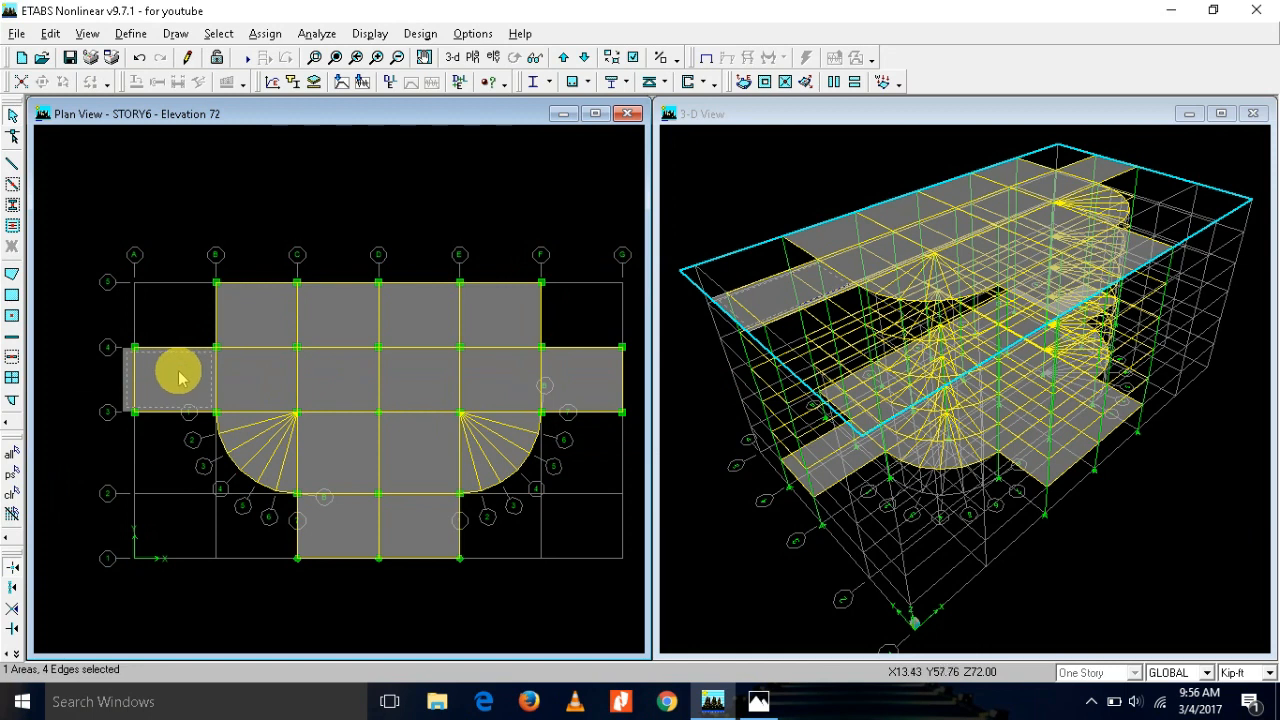
left_click(50, 33)
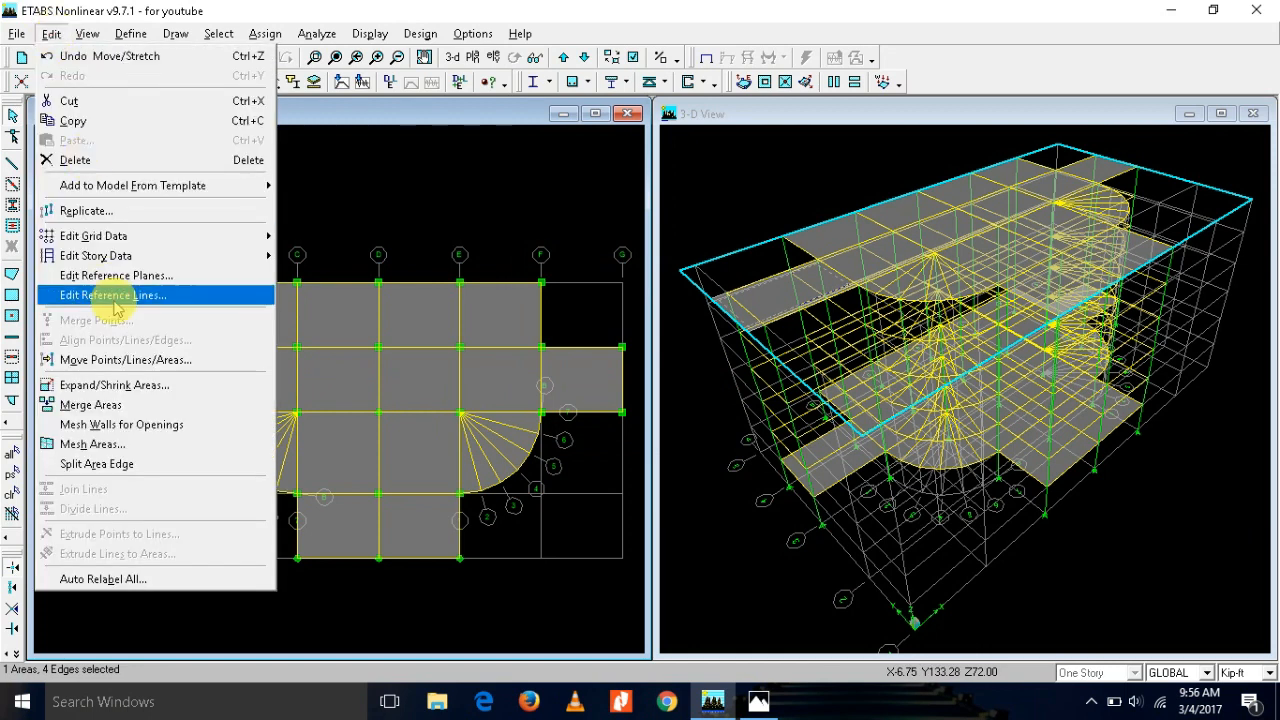
left_click(140, 359)
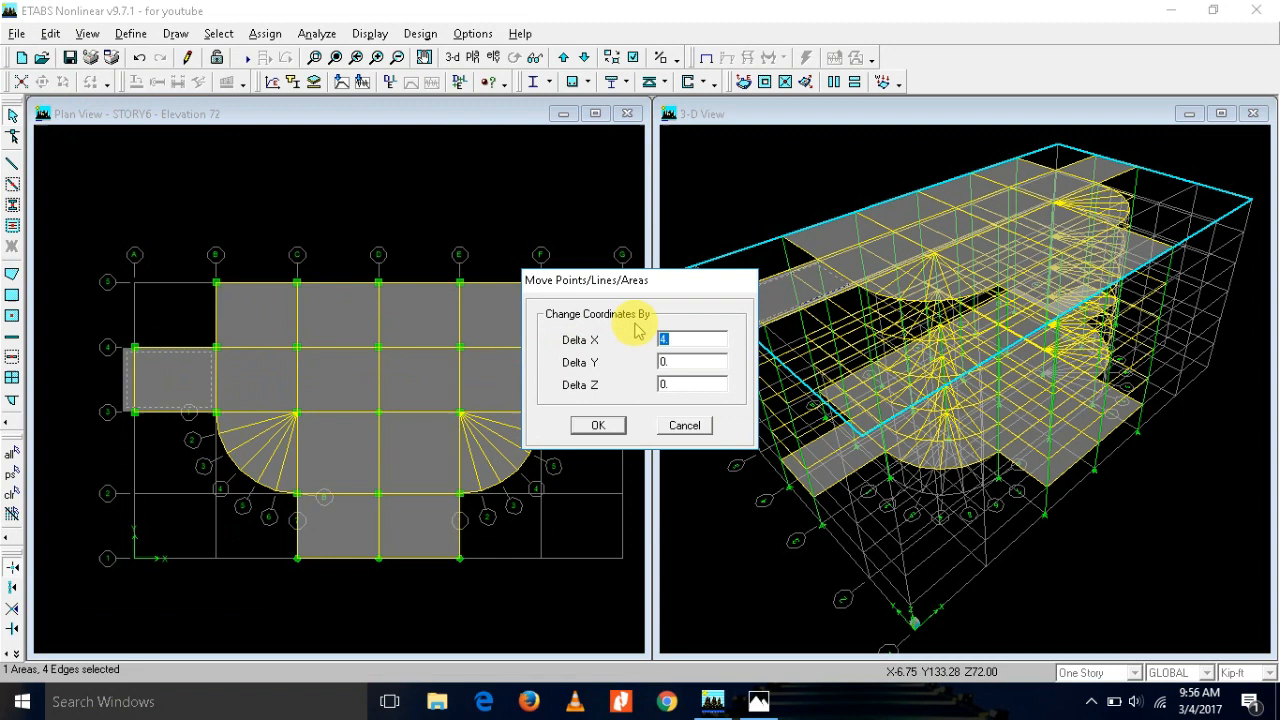
type("0")
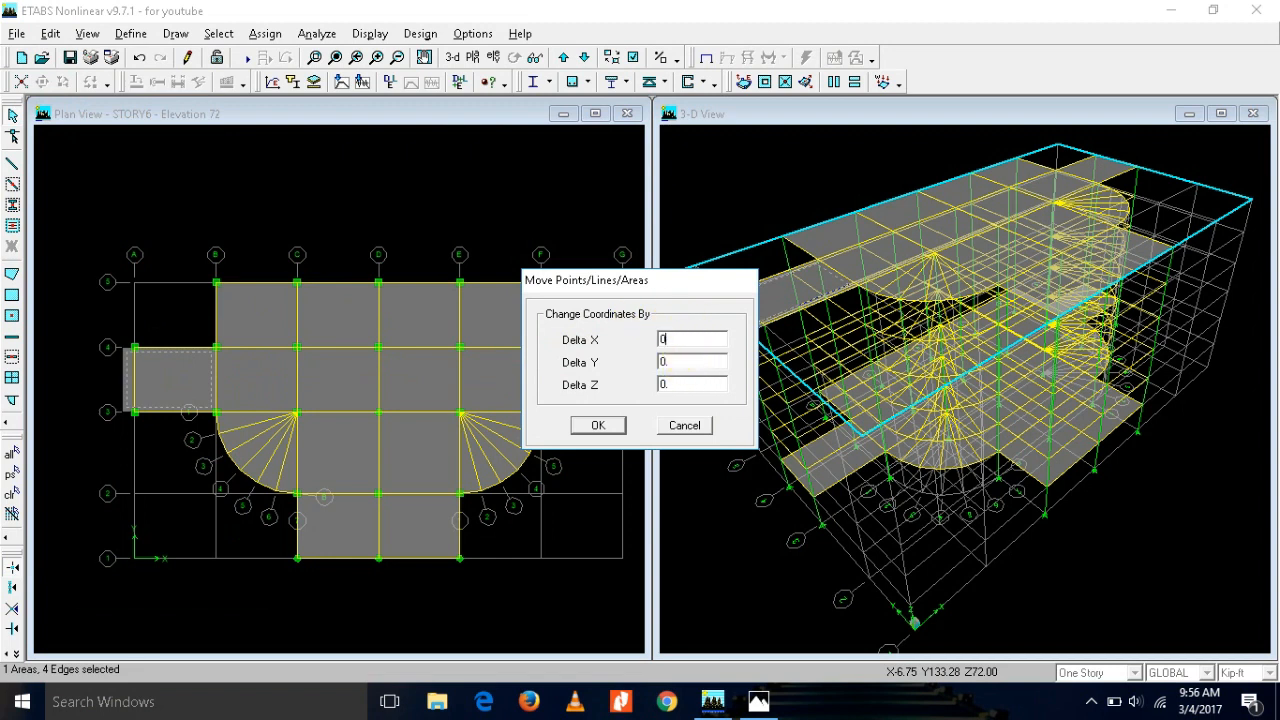
type("4")
left_click(600, 428)
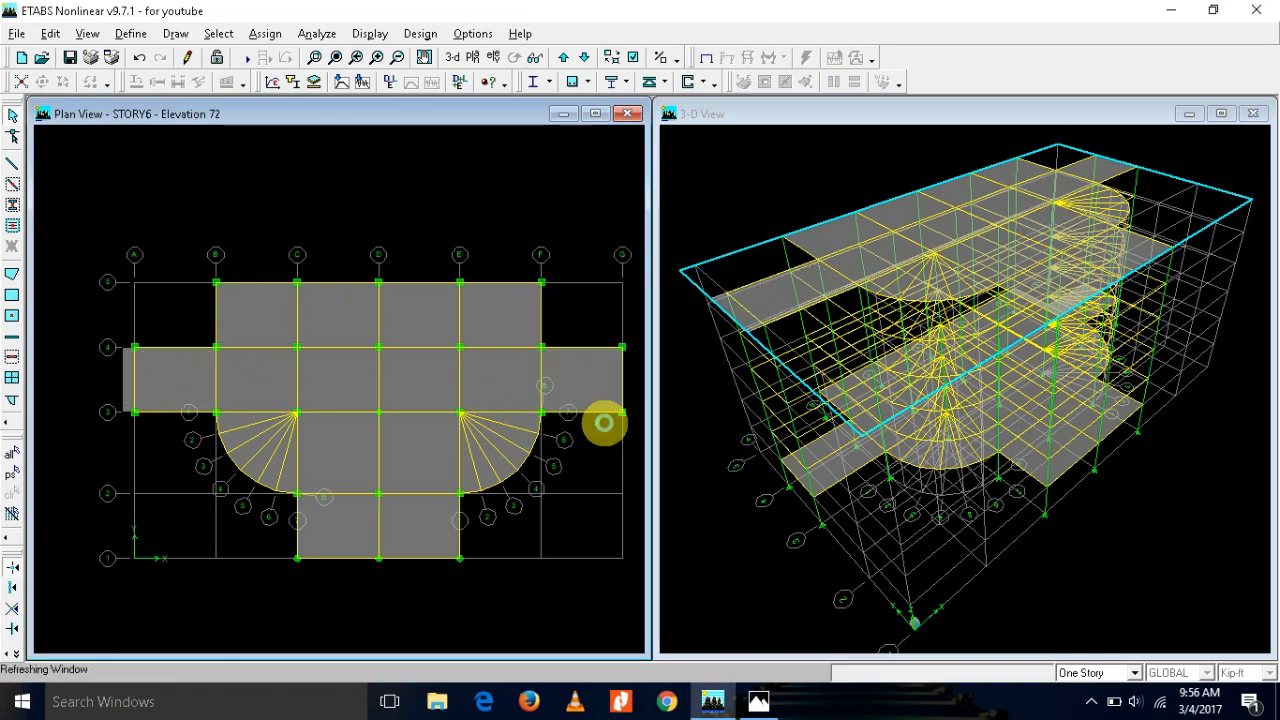
Step: Try to move the A–B slab's two corner points near line 3 by -4 in Y
left_click(122, 403)
left_click(209, 400)
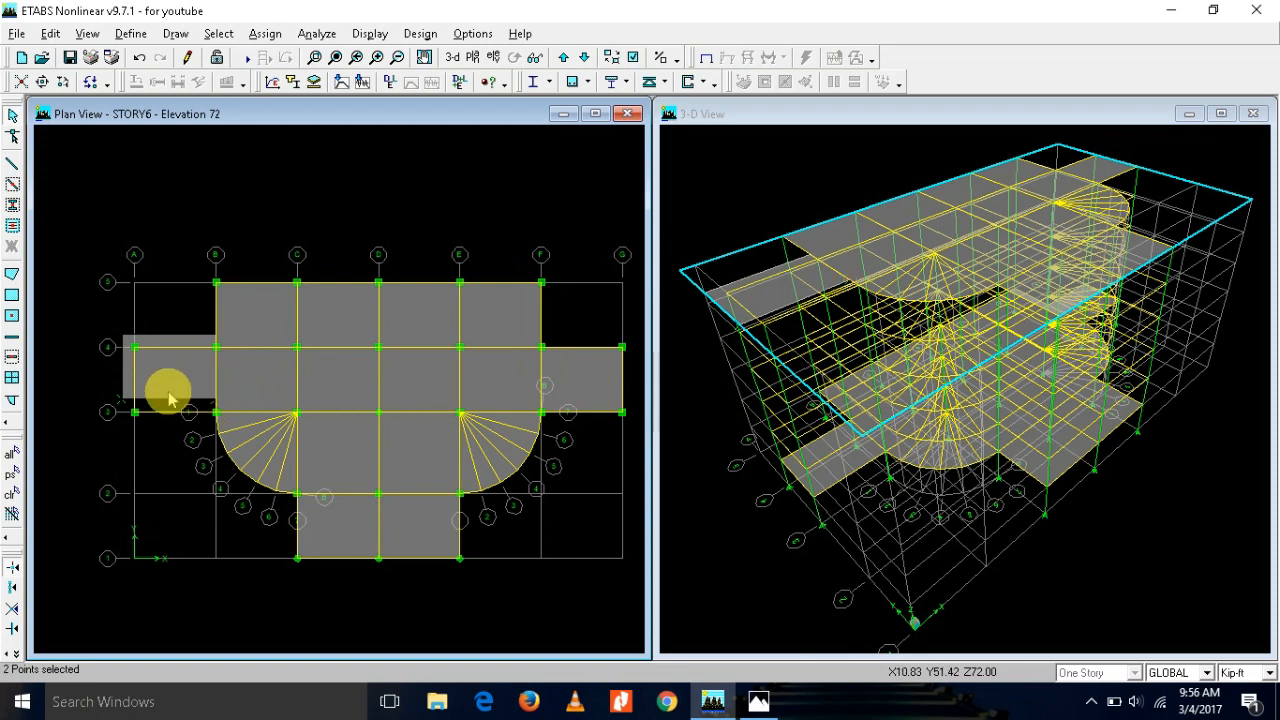
left_click(48, 34)
left_click(125, 359)
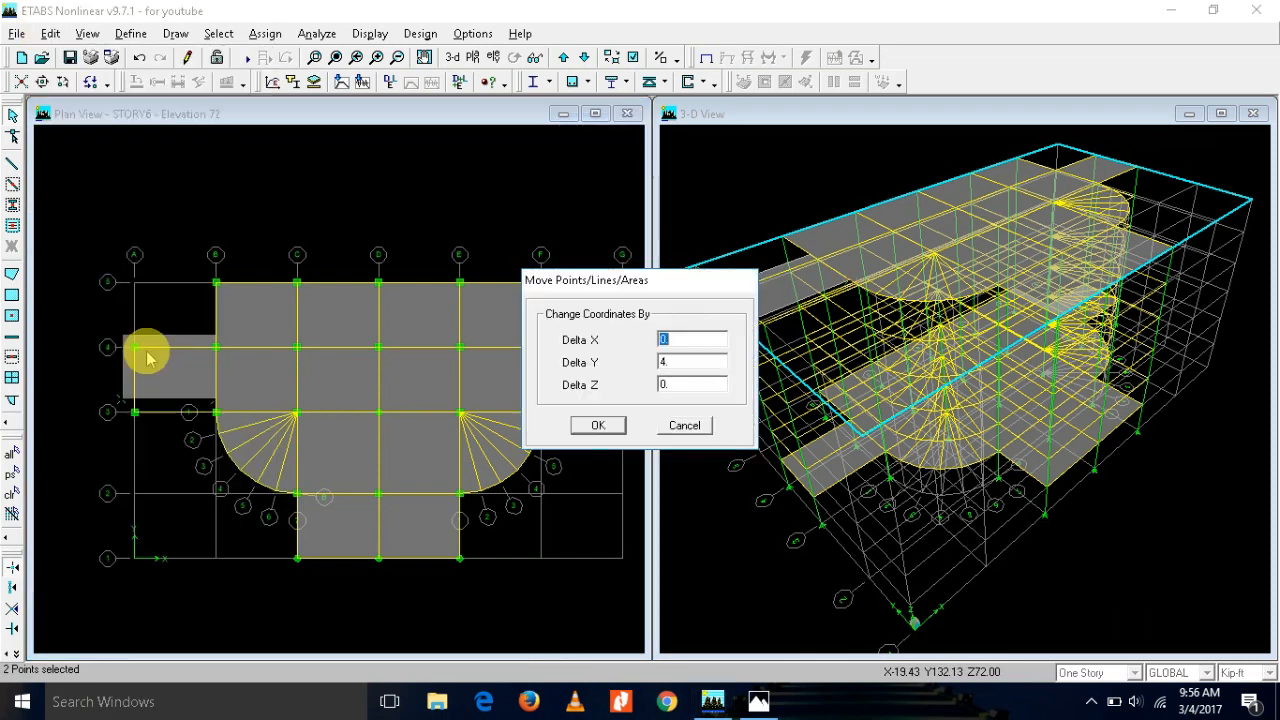
double_click(703, 366)
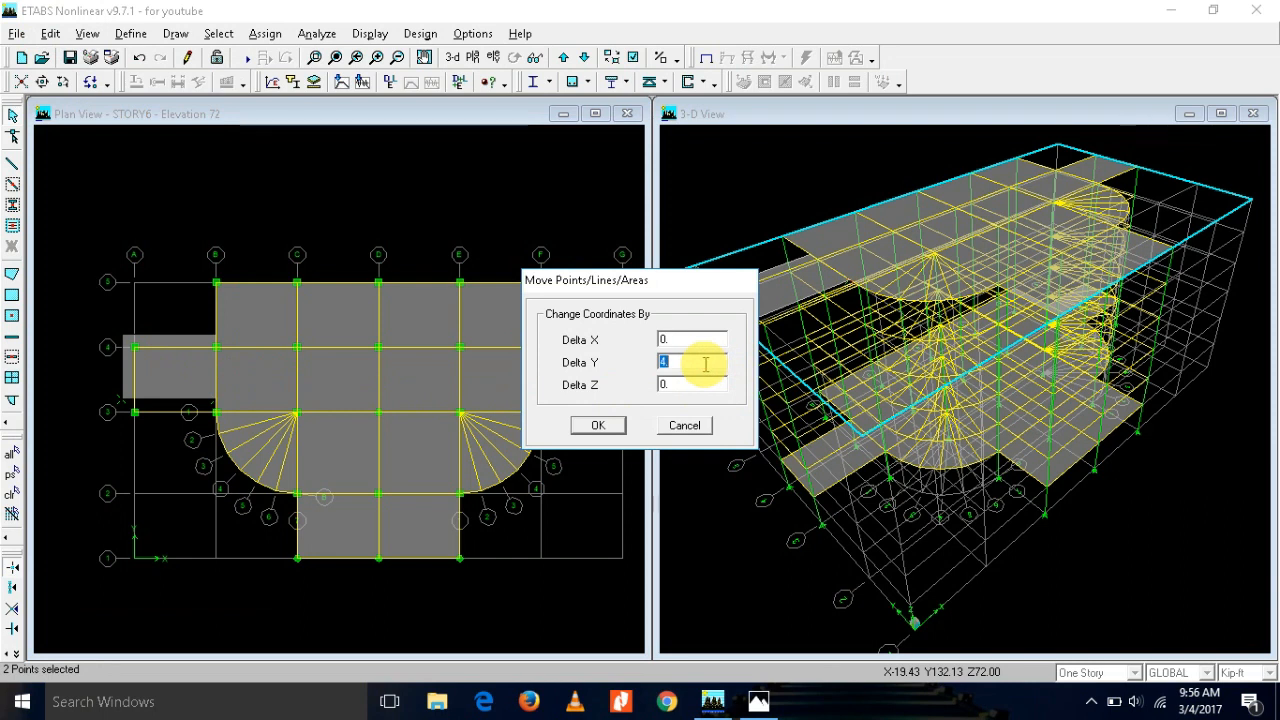
type("1")
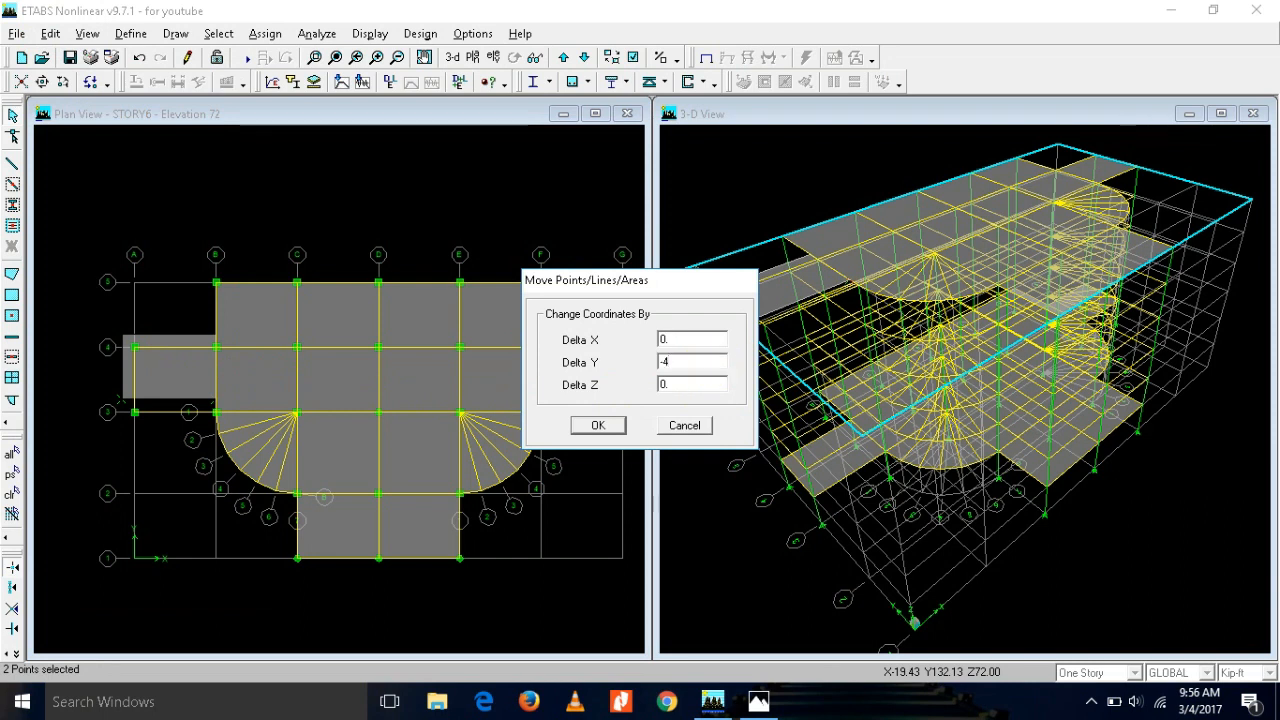
key("Return")
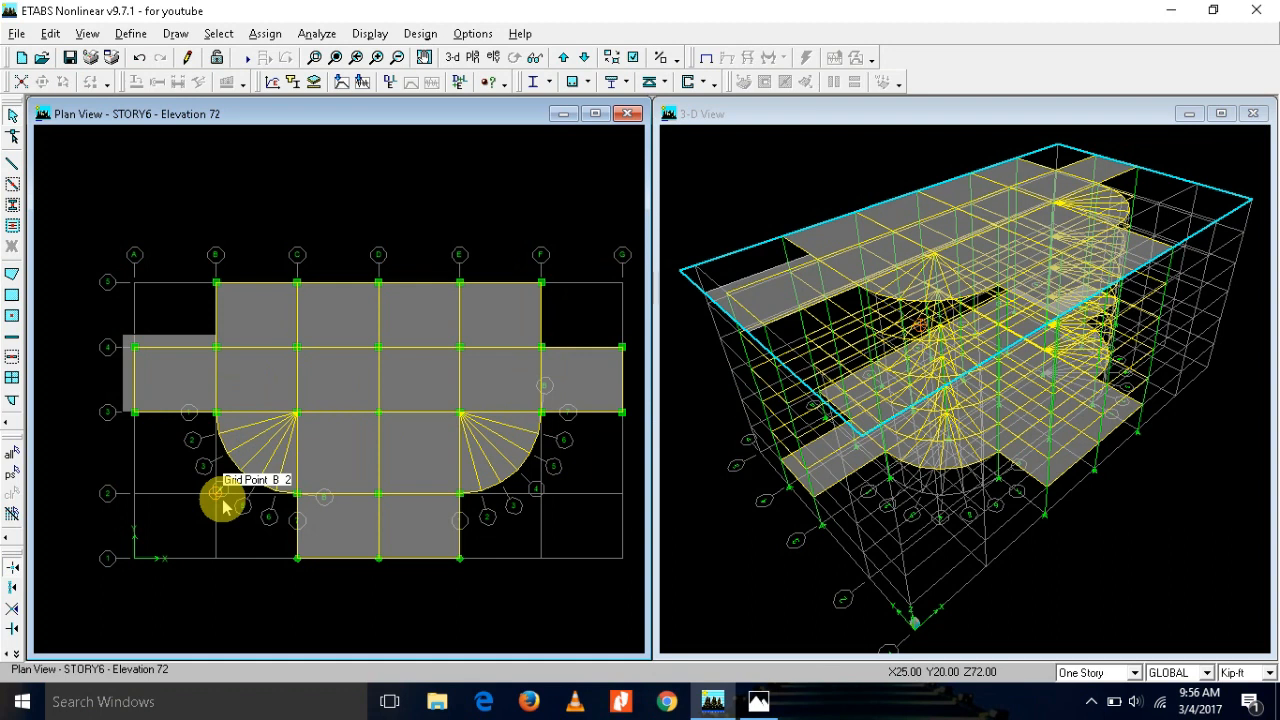
left_click(123, 414)
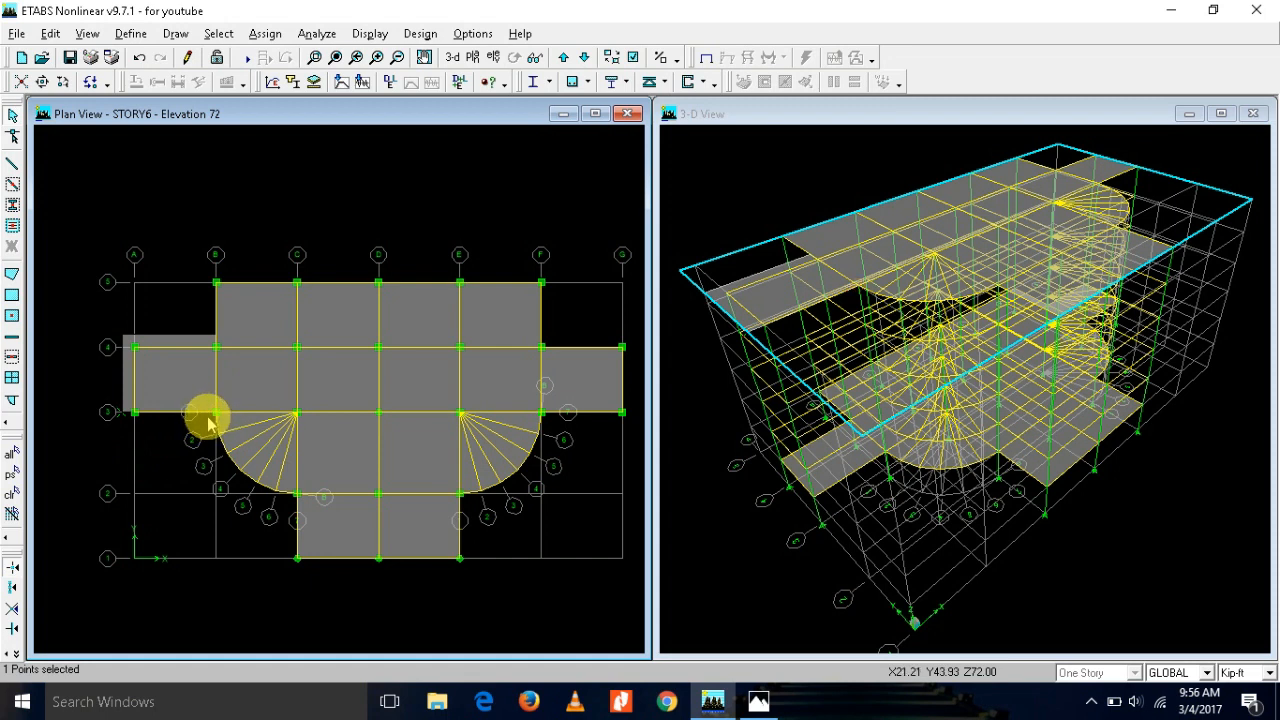
left_click(156, 458)
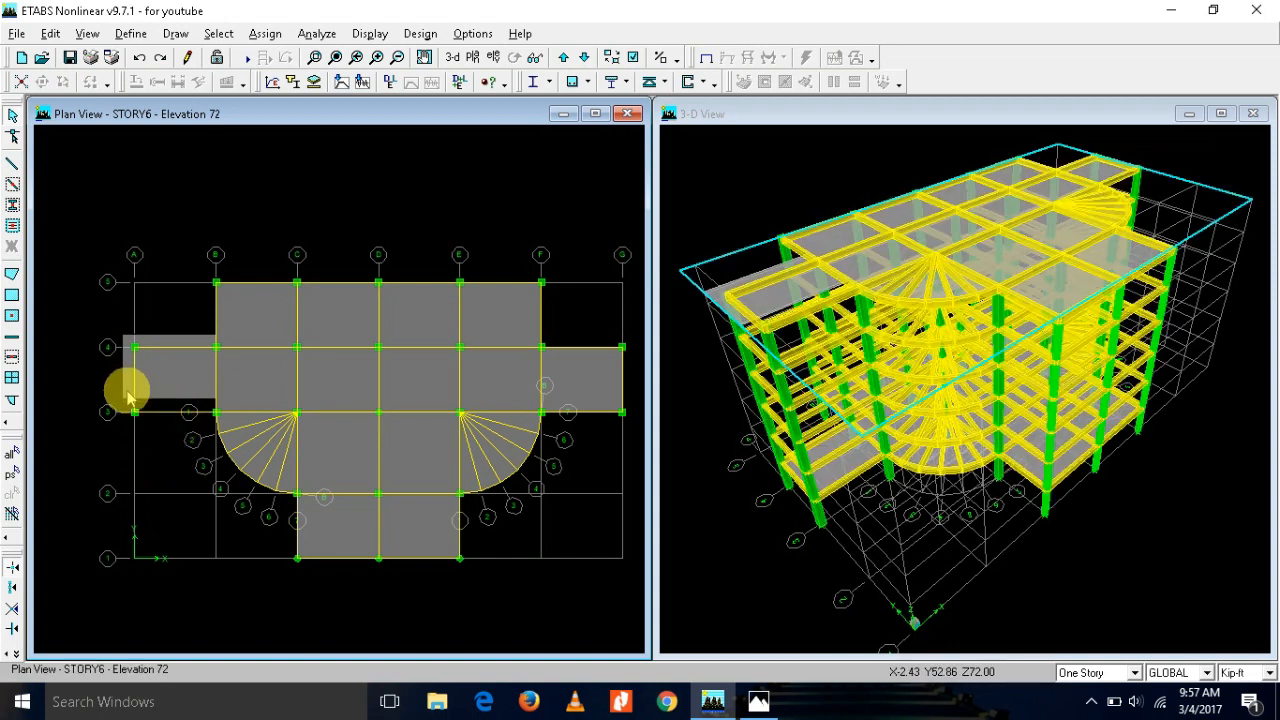
Step: Move the A–B slab's two corner points near line 3 by -8 in Y
left_click(129, 401)
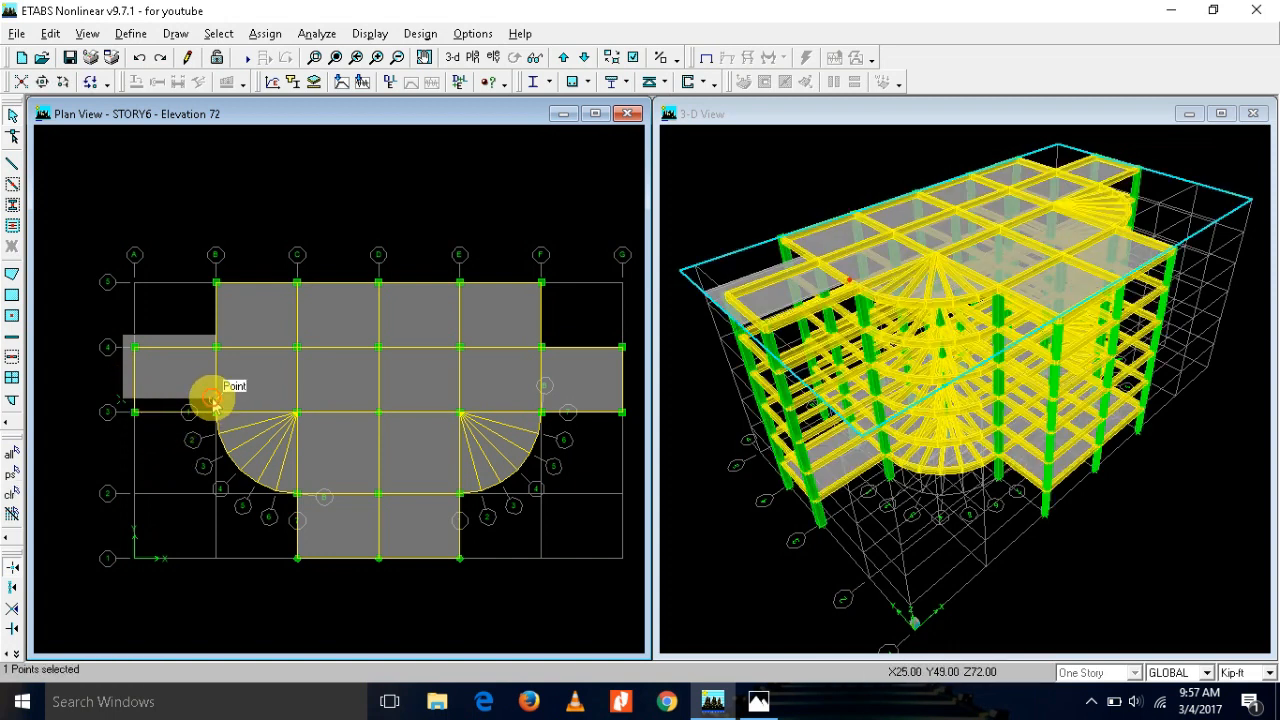
left_click(214, 402)
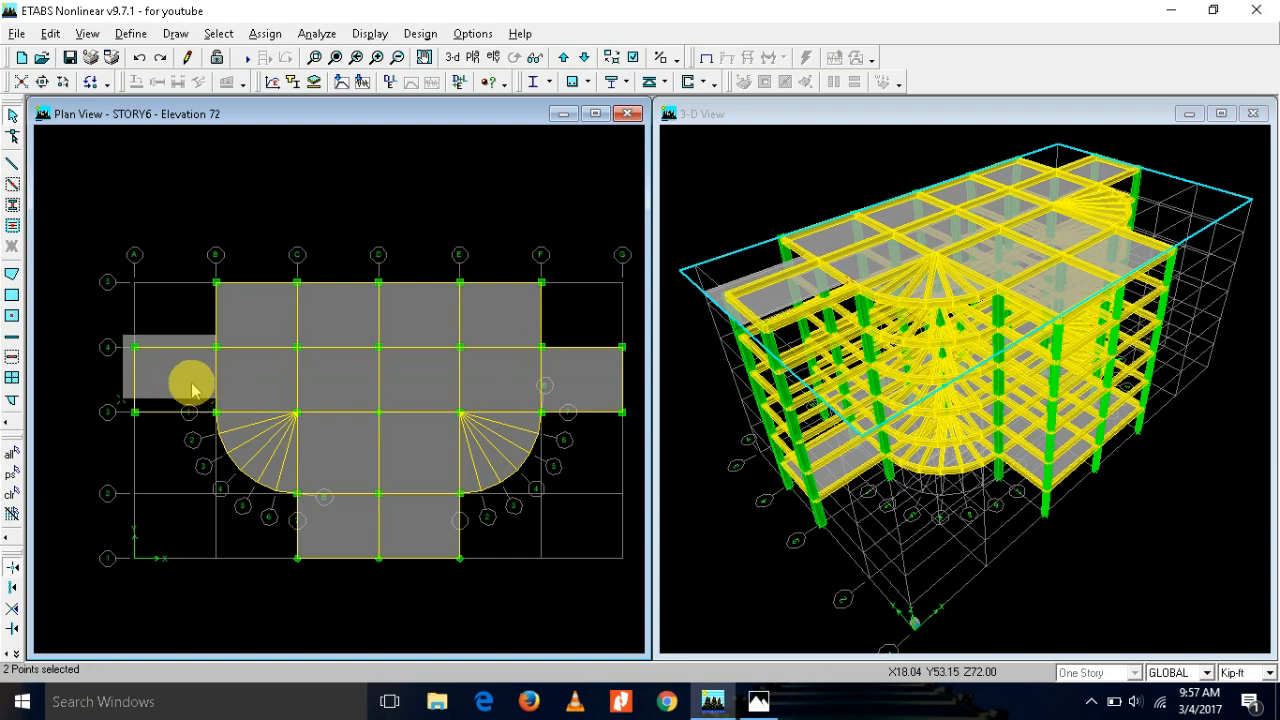
left_click(50, 33)
left_click(121, 360)
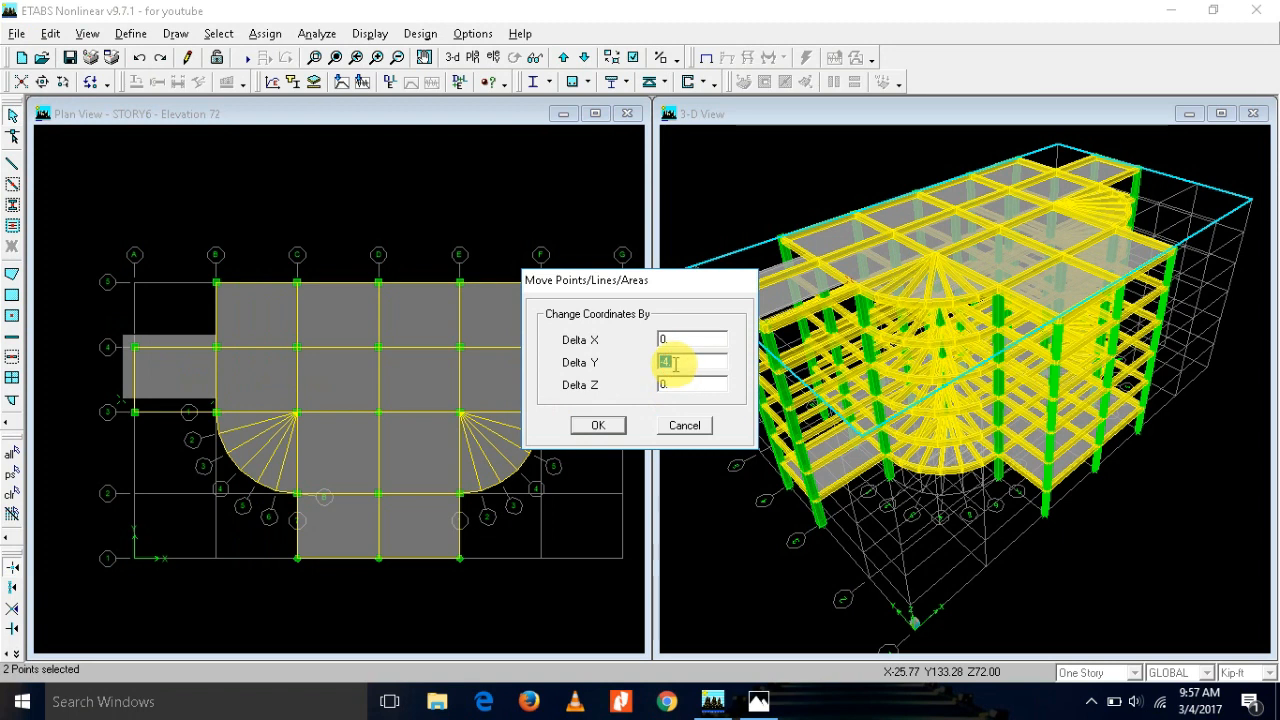
type("1")
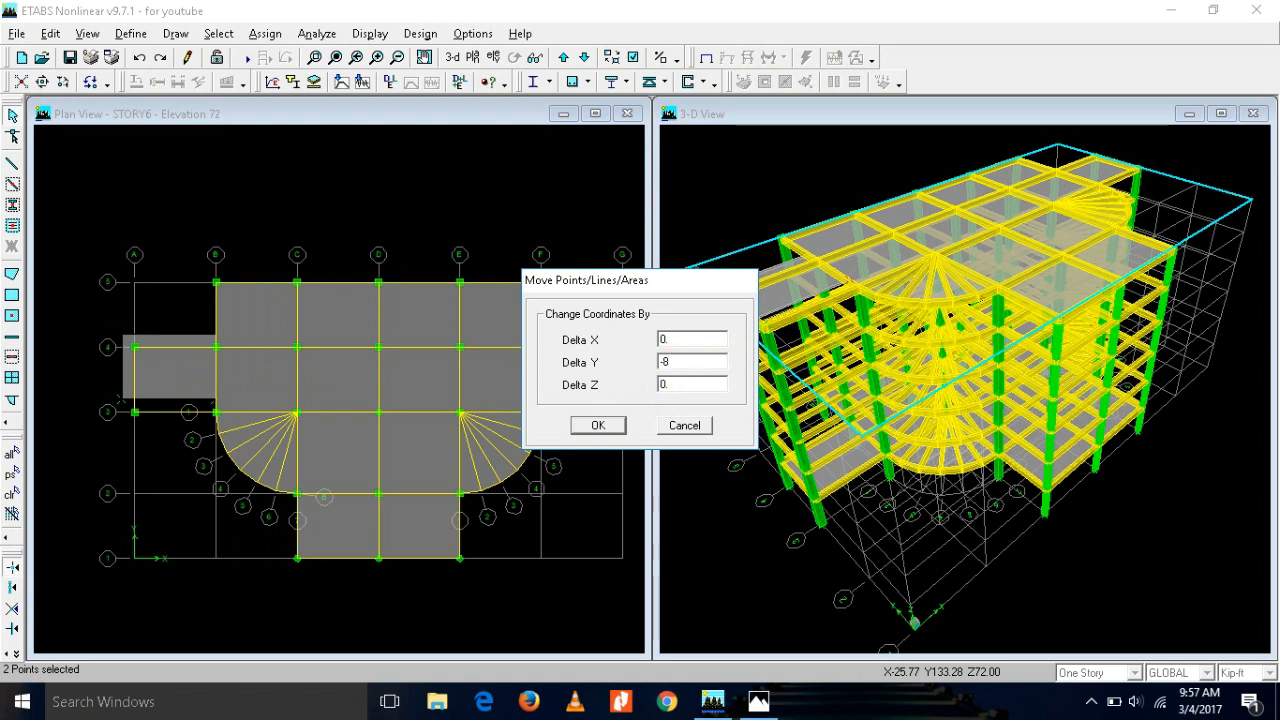
key("Return")
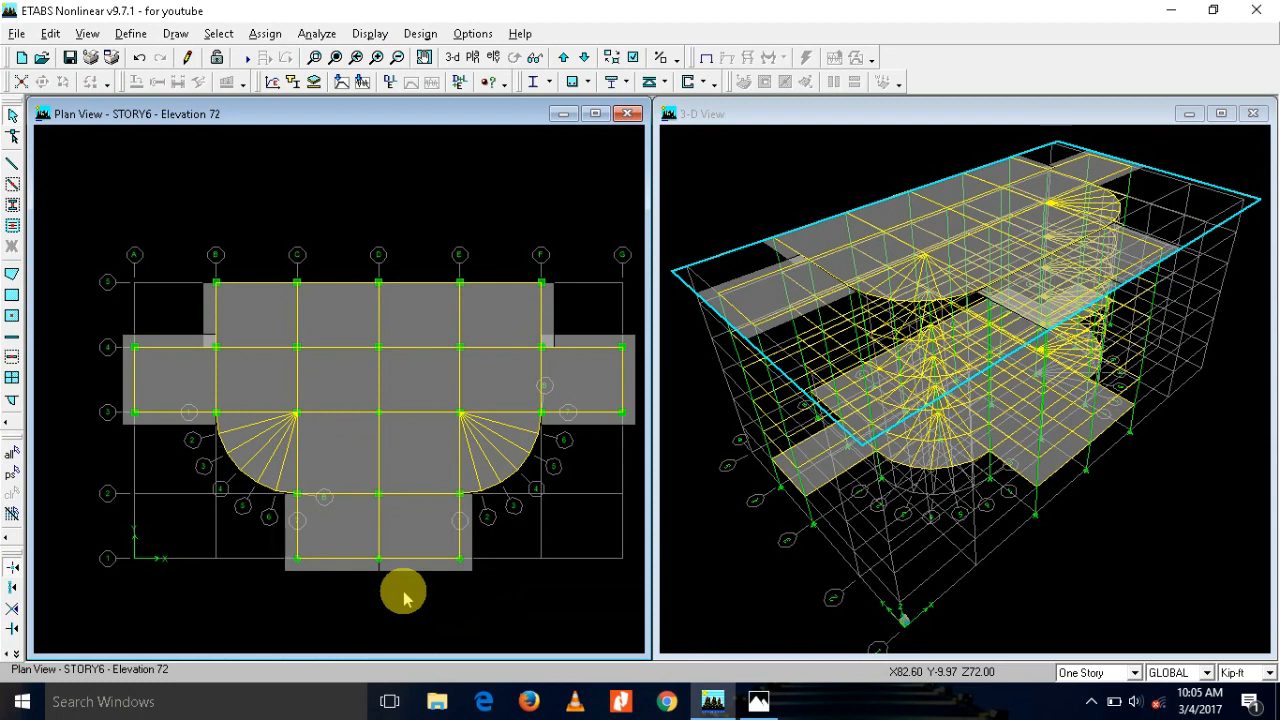
Step: Move the curved STORY6 slab between grids B and C, lines 2 and 3, by -4 in X and -4 in Y
left_click(263, 453)
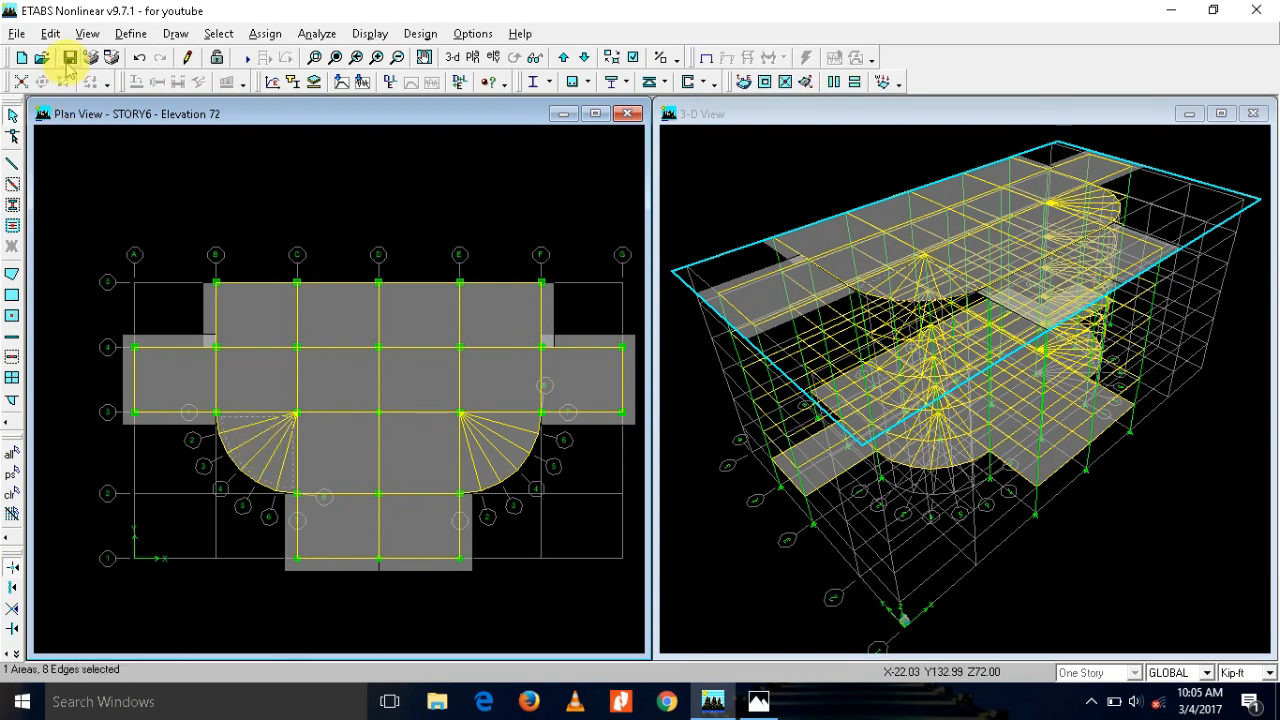
left_click(51, 34)
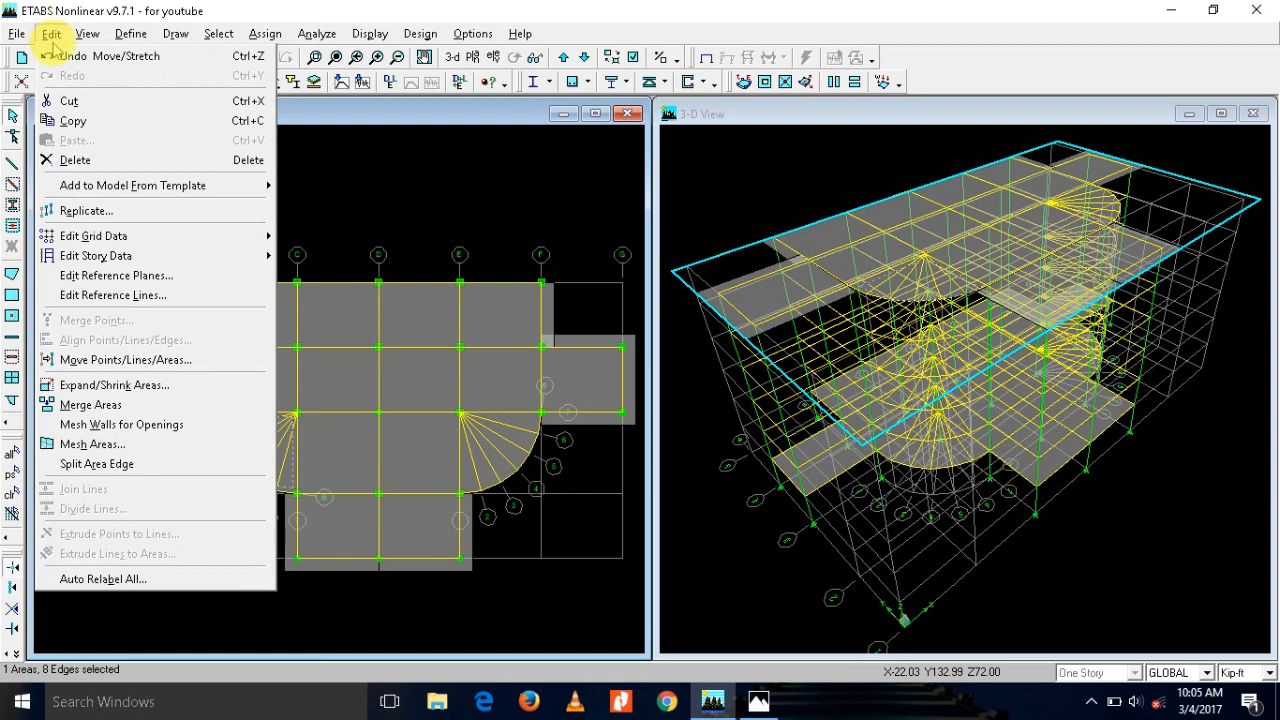
left_click(127, 360)
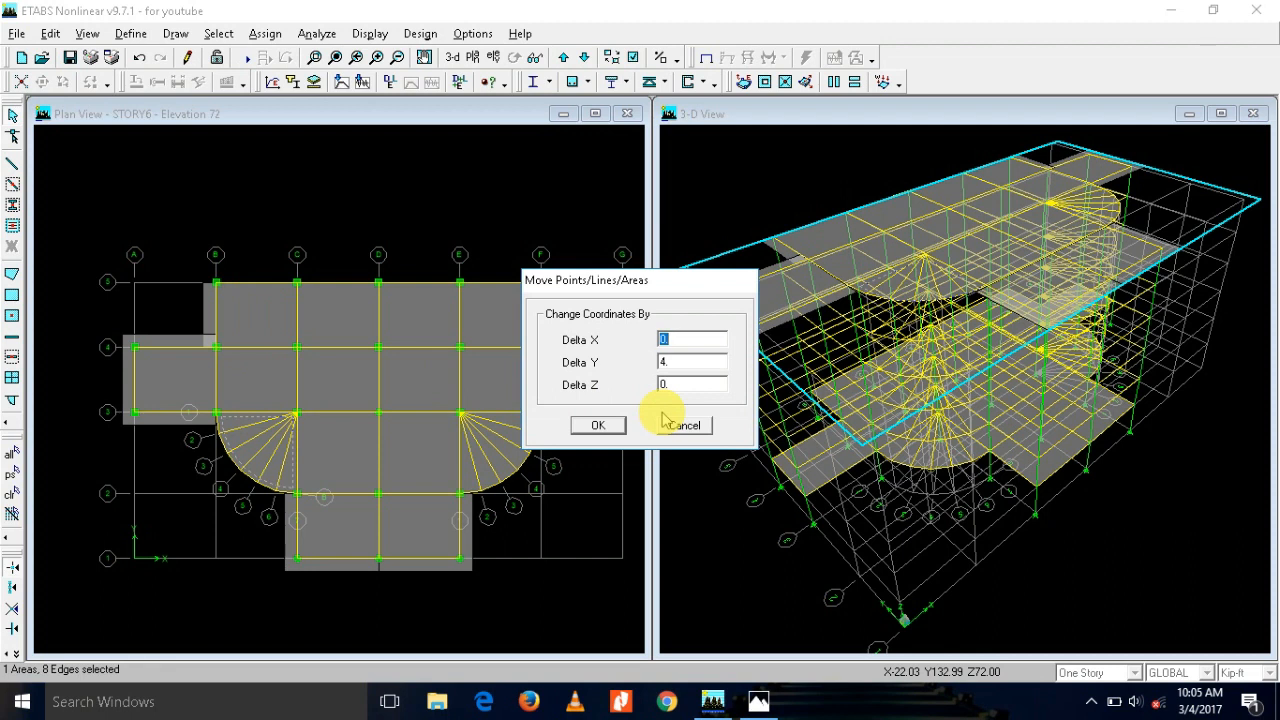
type("-4")
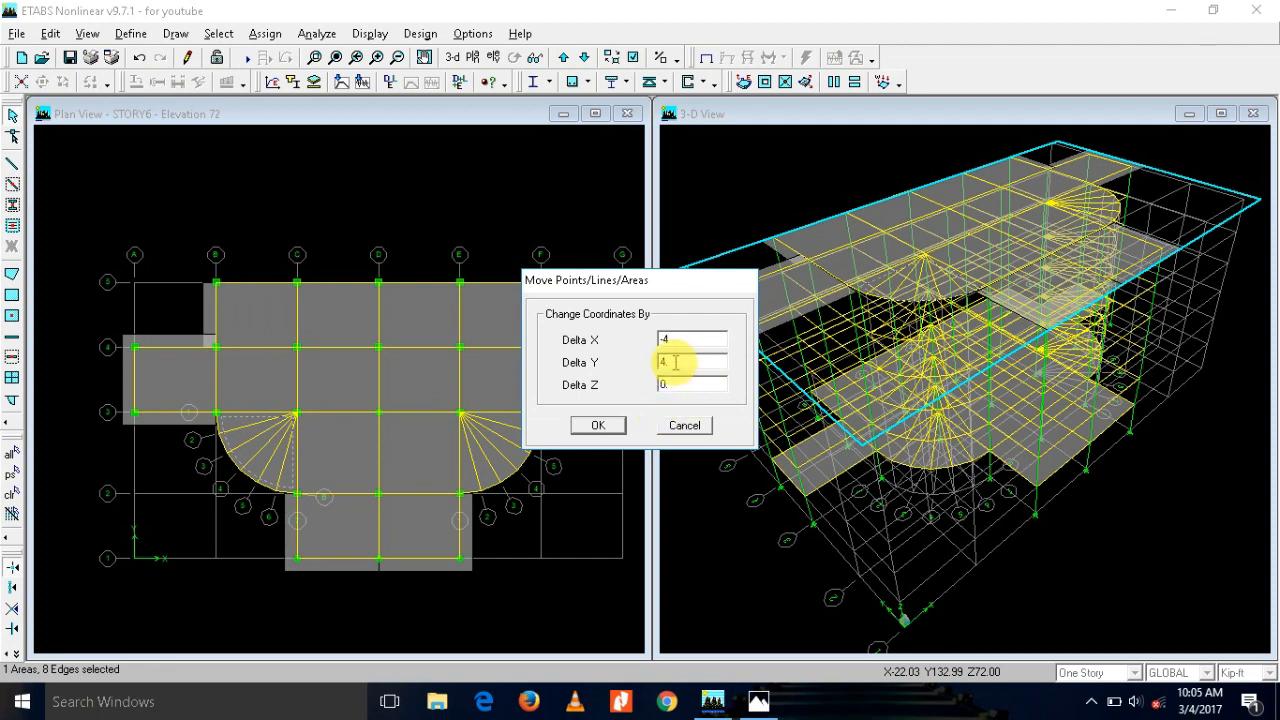
type("-")
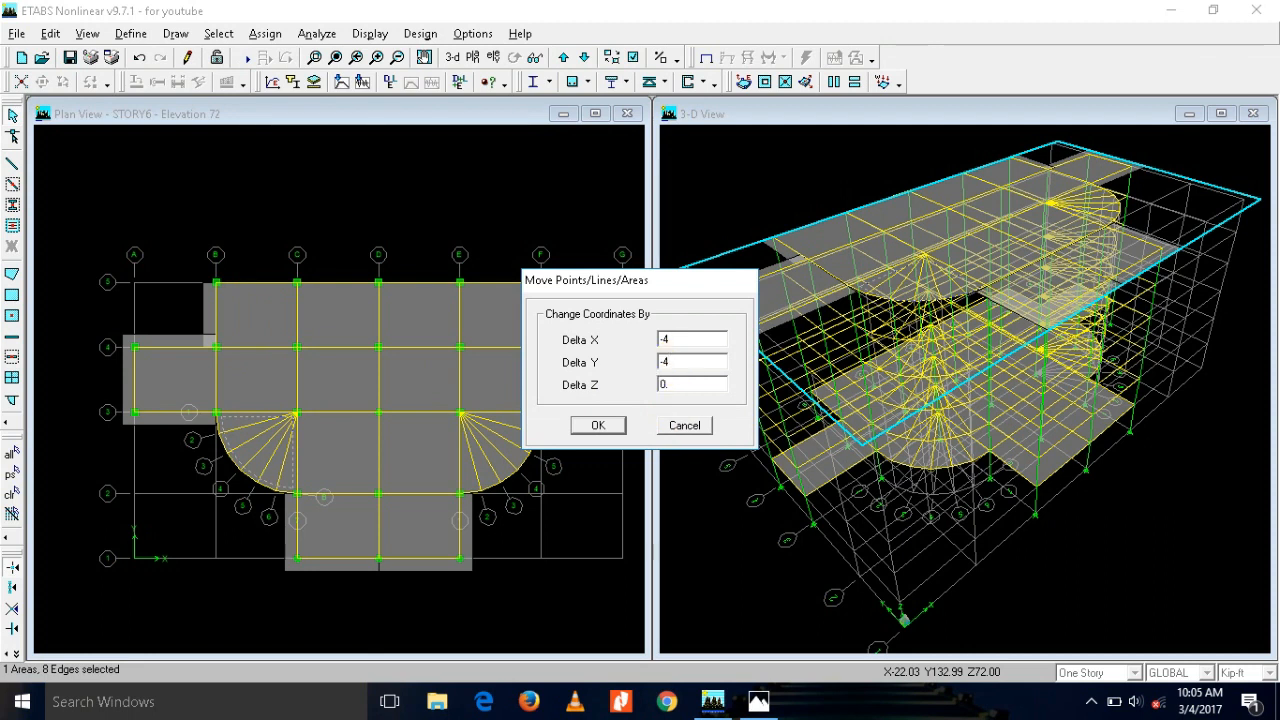
key("Return")
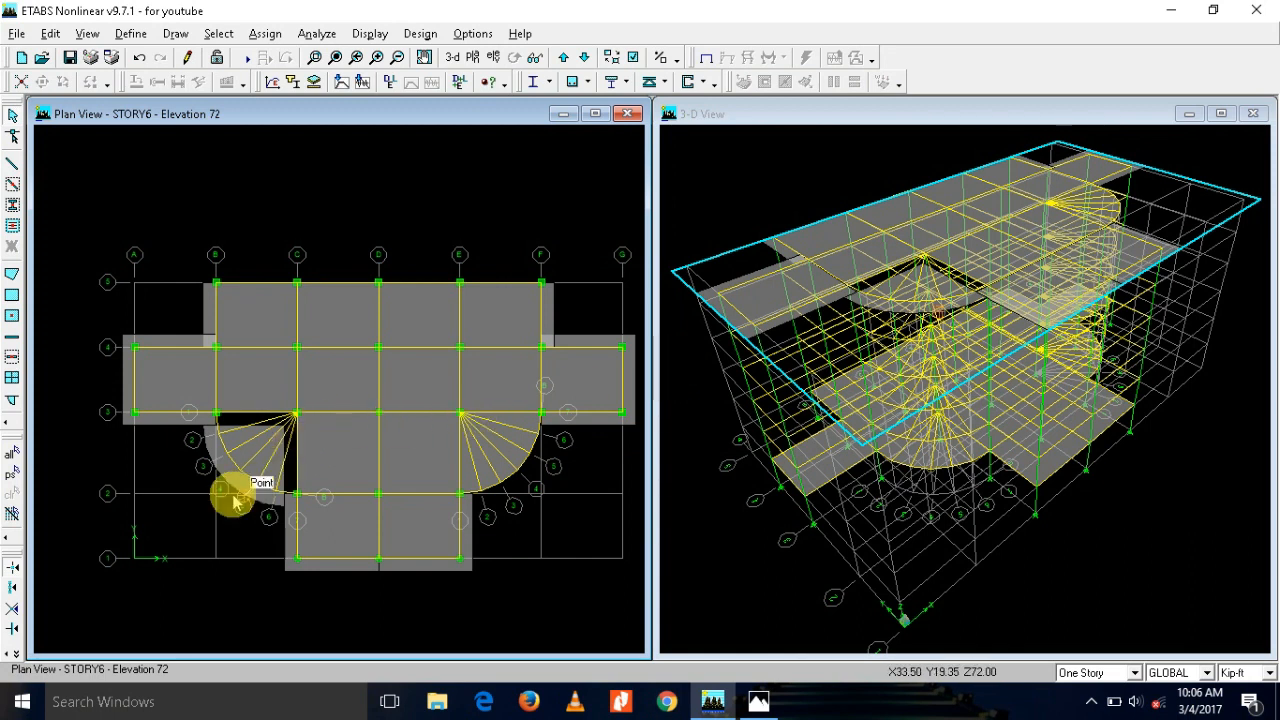
Step: Move the two points on the curved B–C slab's straight edge below line 3 by 0 in X and 4 in Y
left_click(283, 429)
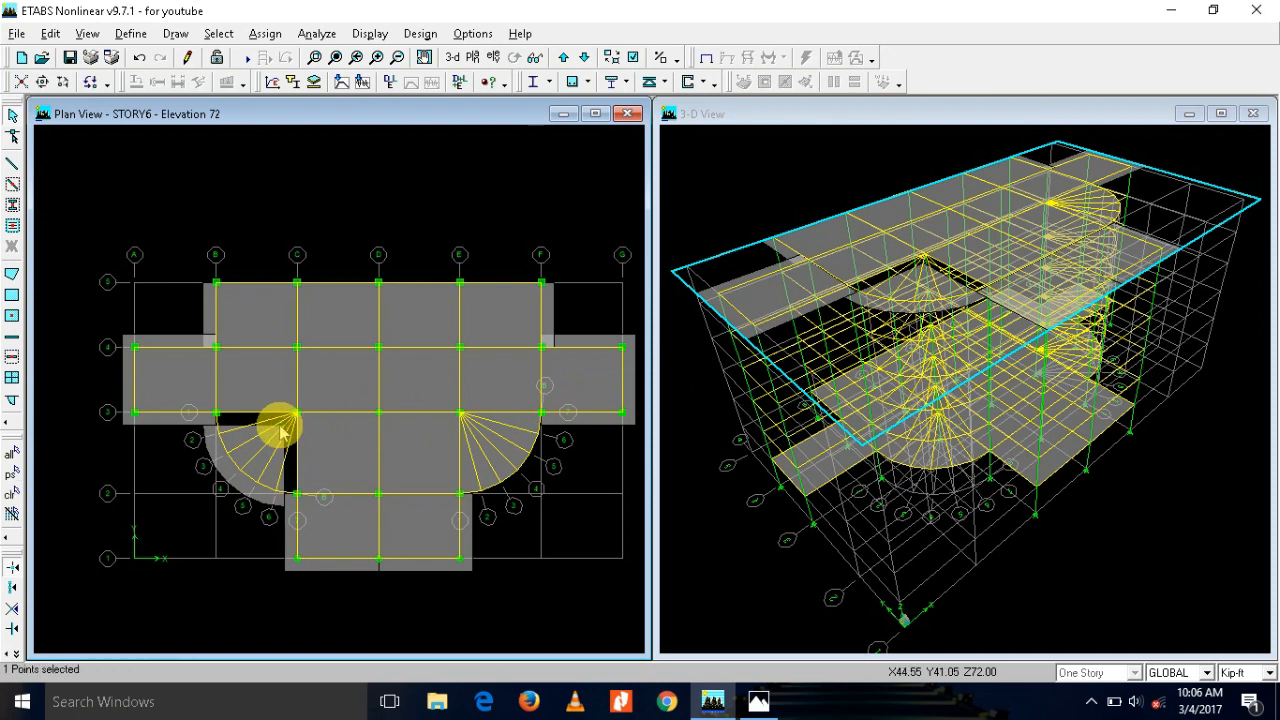
left_click(200, 429)
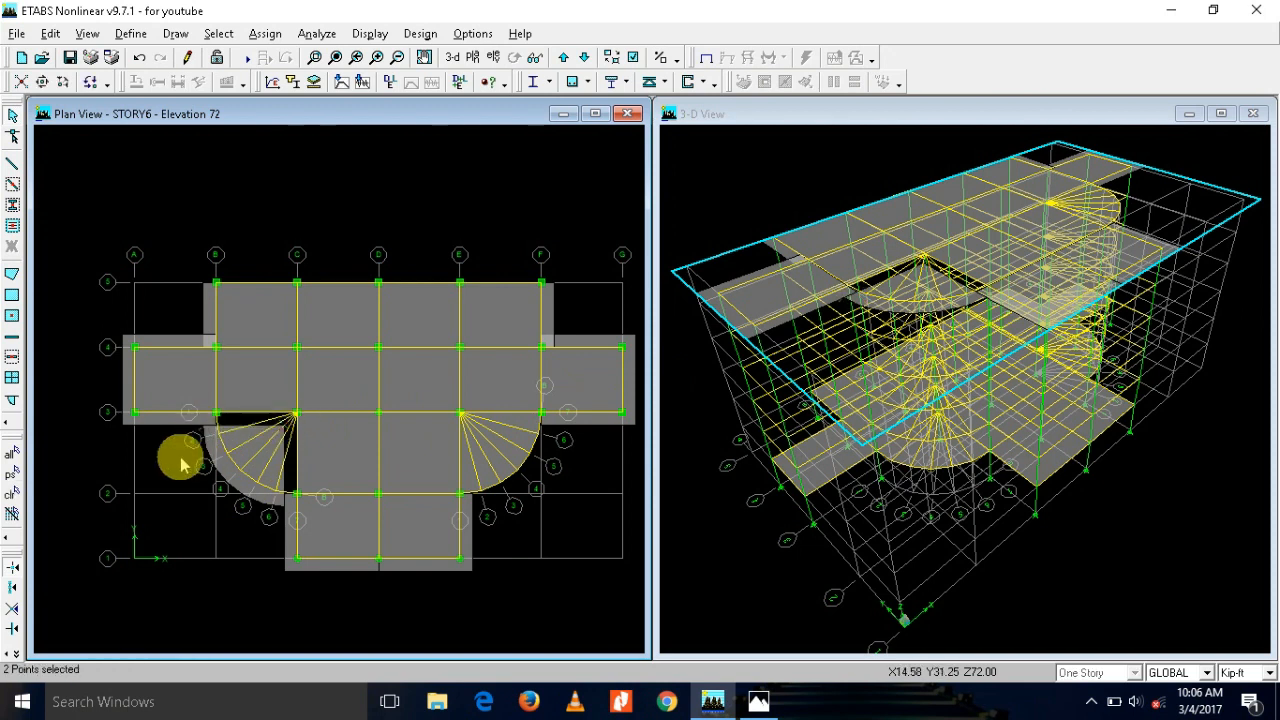
left_click(50, 33)
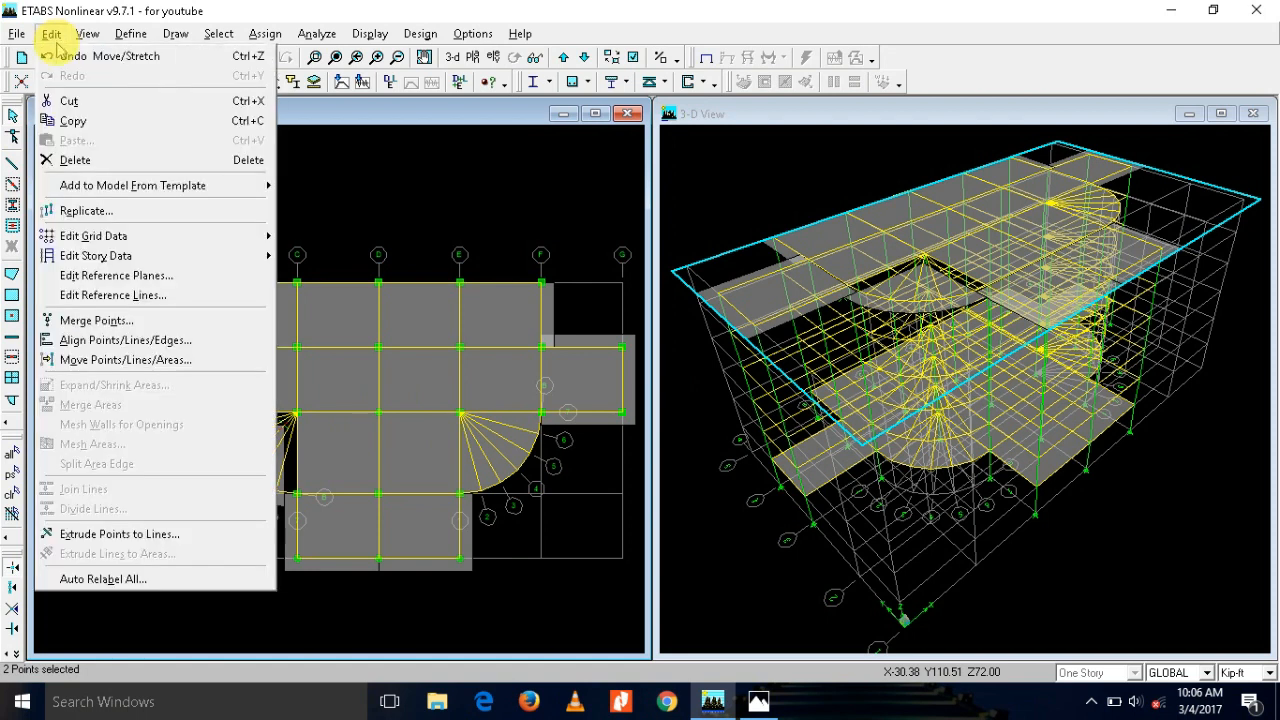
left_click(125, 359)
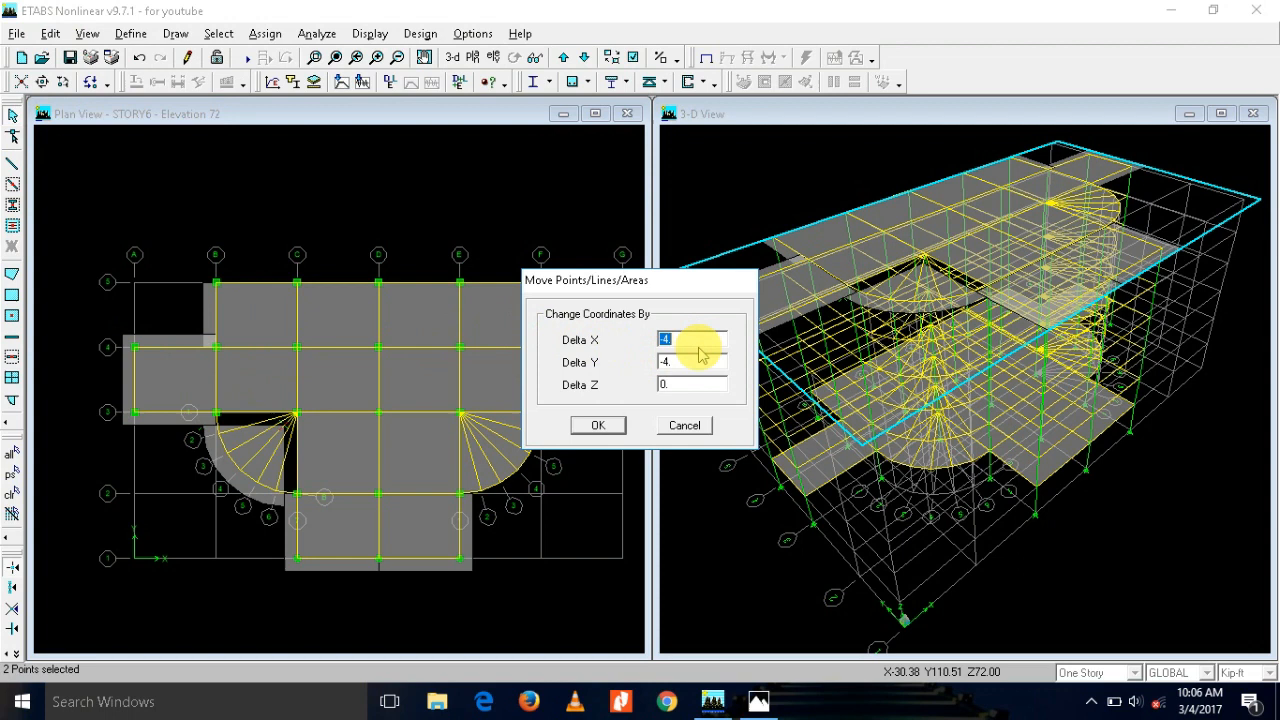
type("0")
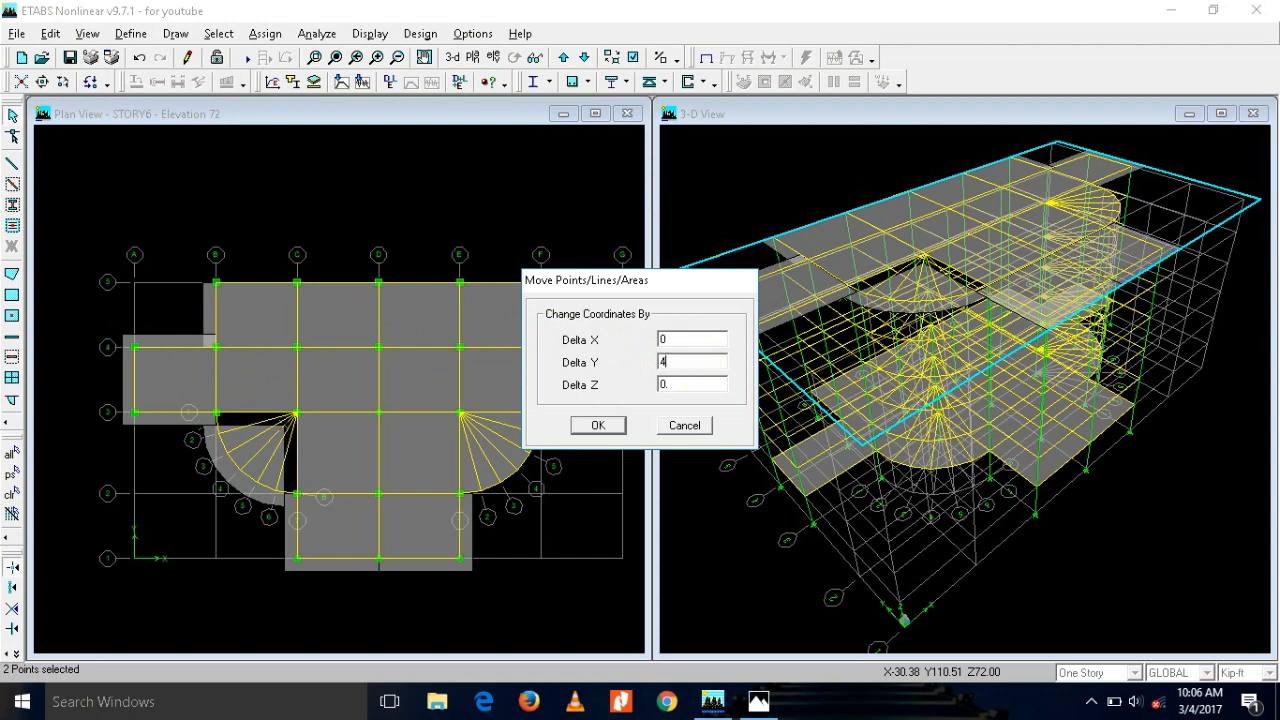
type("4")
key("Return")
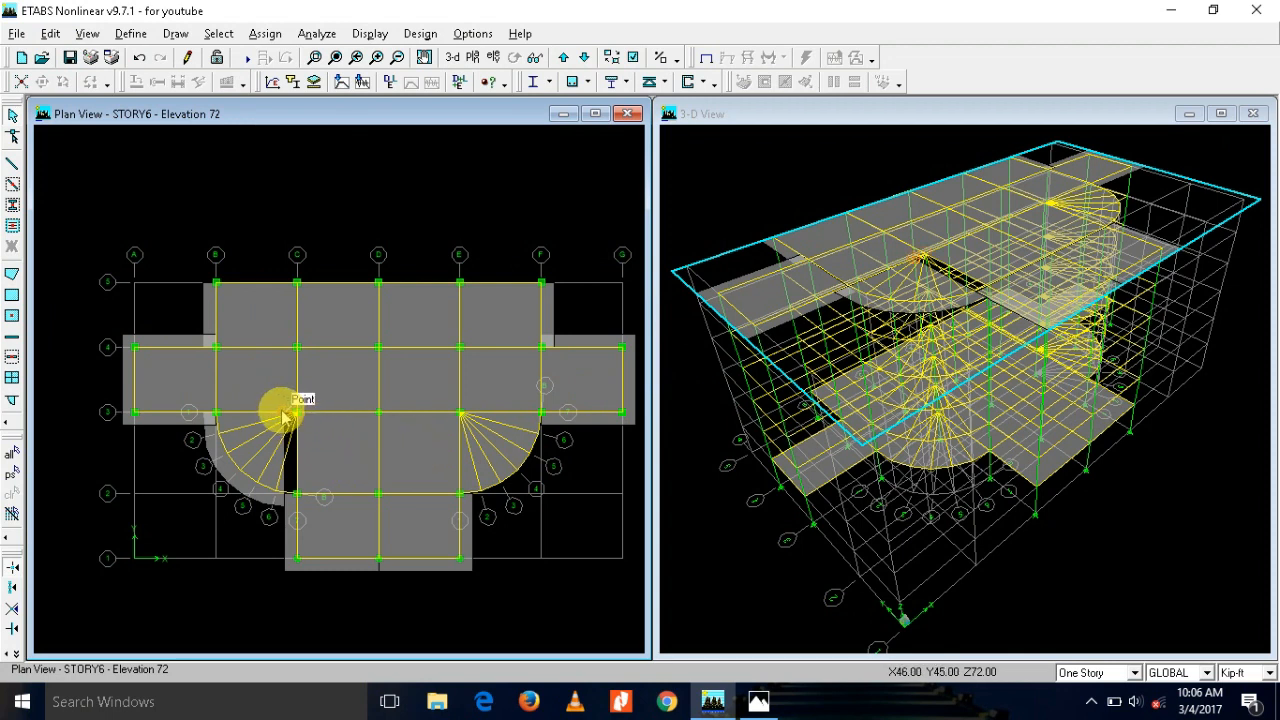
Step: Move the two points on the curved B–C slab's straight edge beside grid C by 4 in X and 0 in Y
left_click(285, 415)
left_click(285, 510)
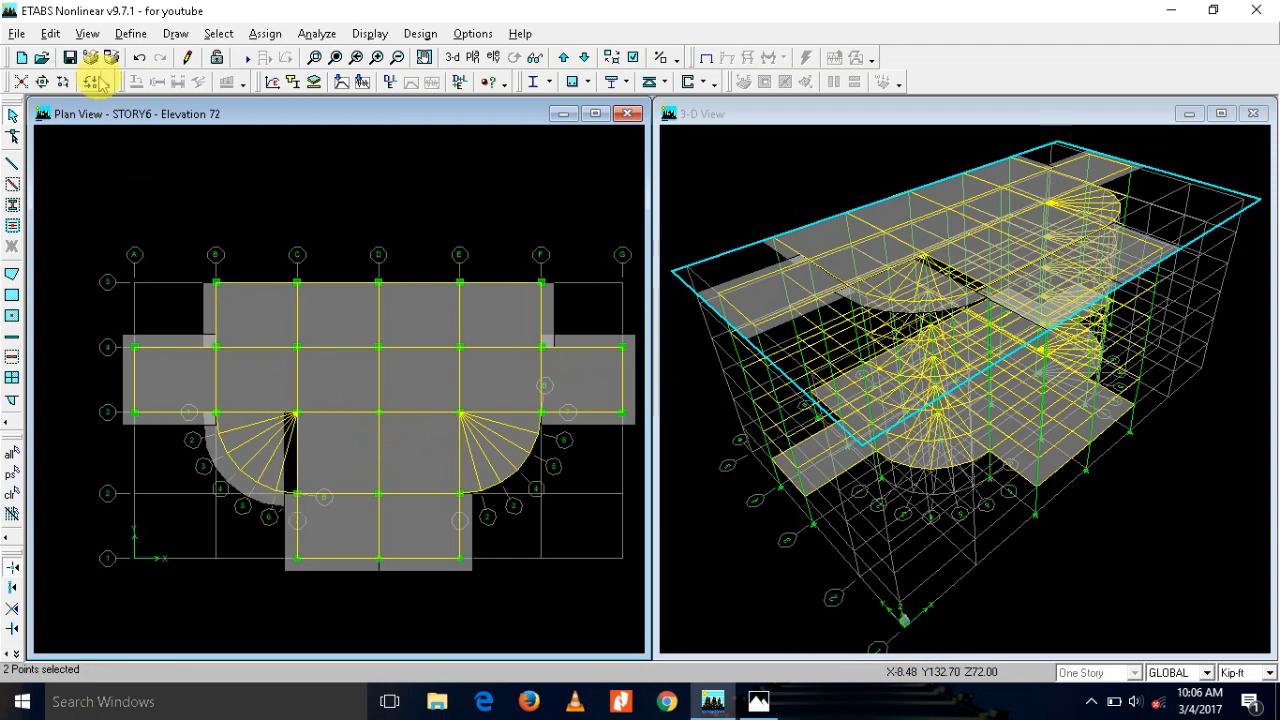
left_click(50, 33)
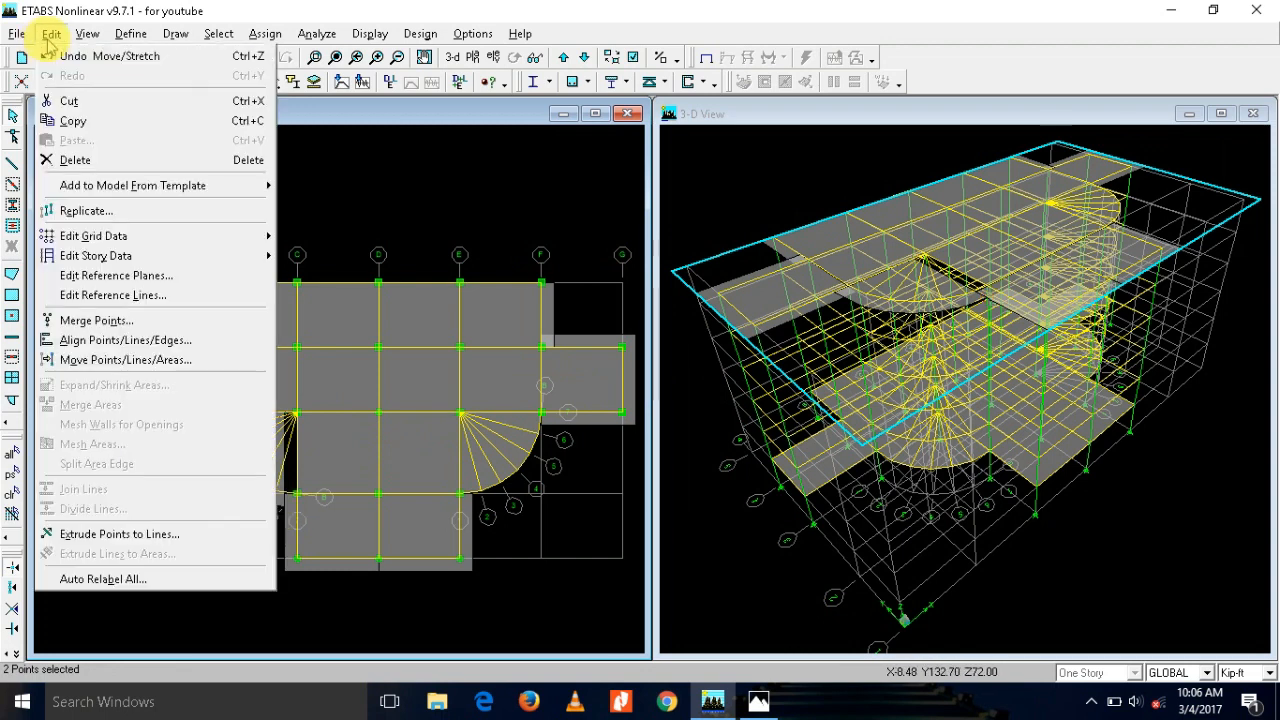
left_click(128, 360)
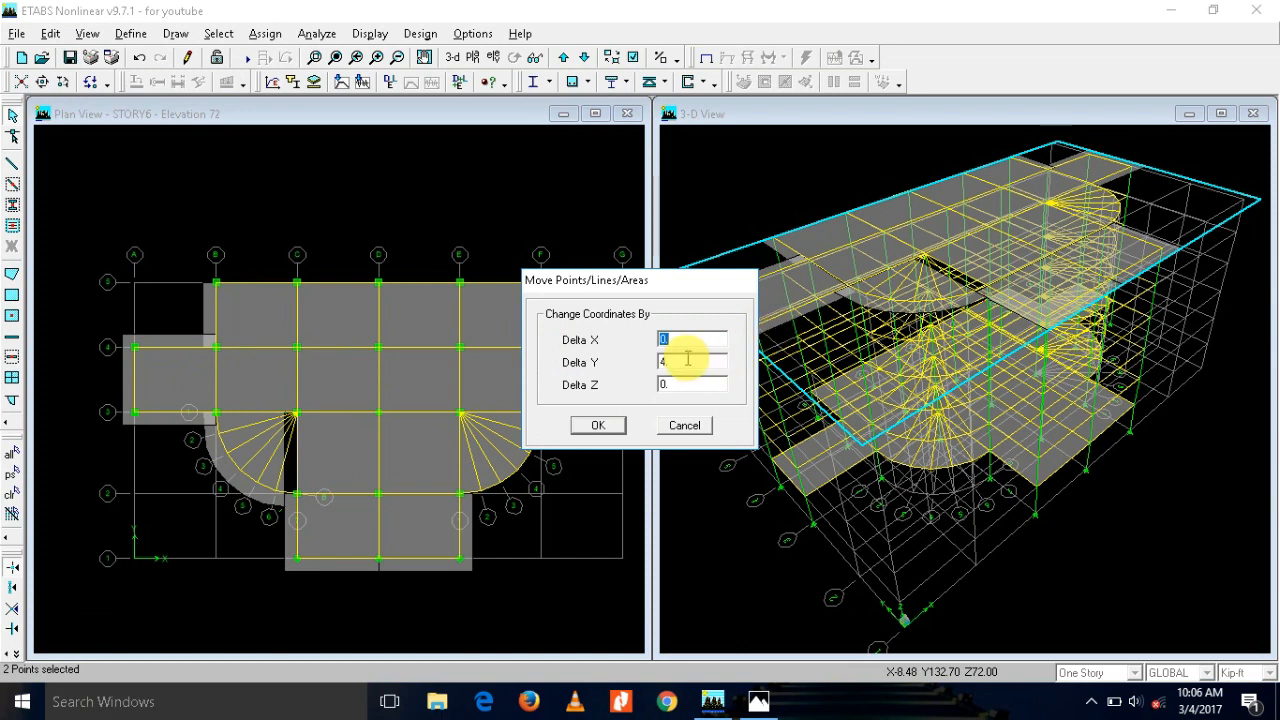
type("4")
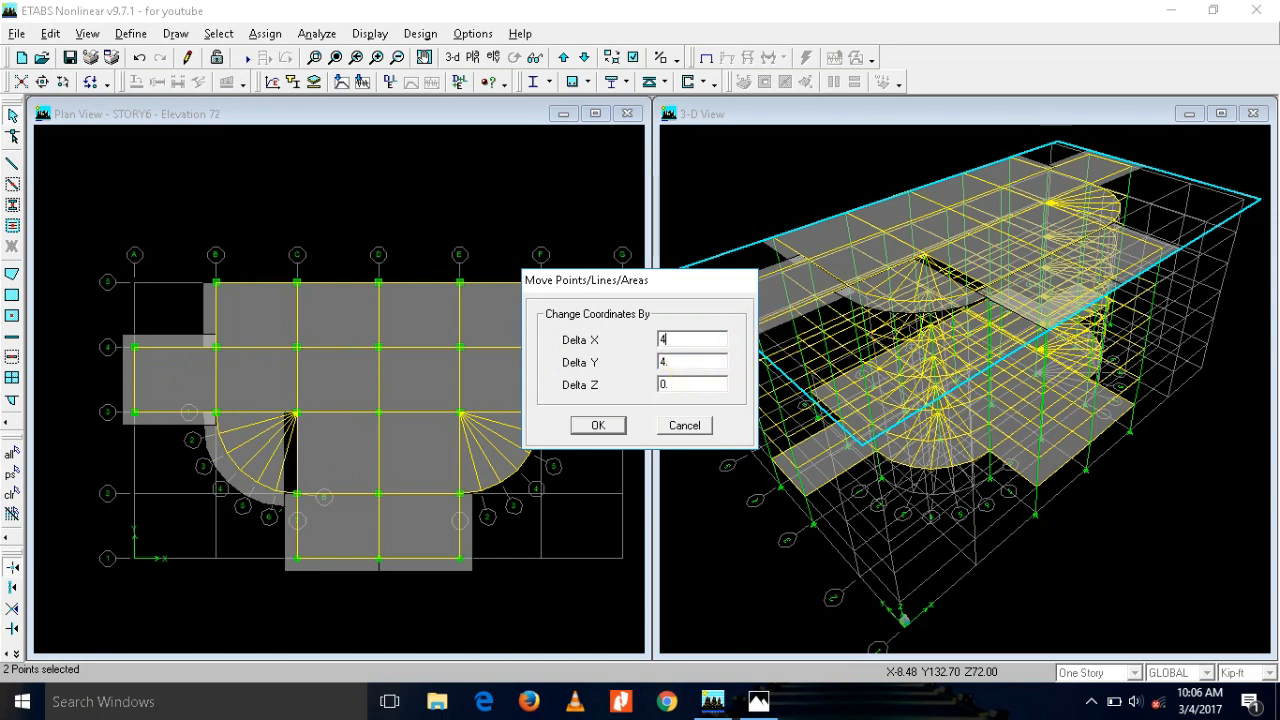
left_click(677, 360)
type("0")
left_click(598, 425)
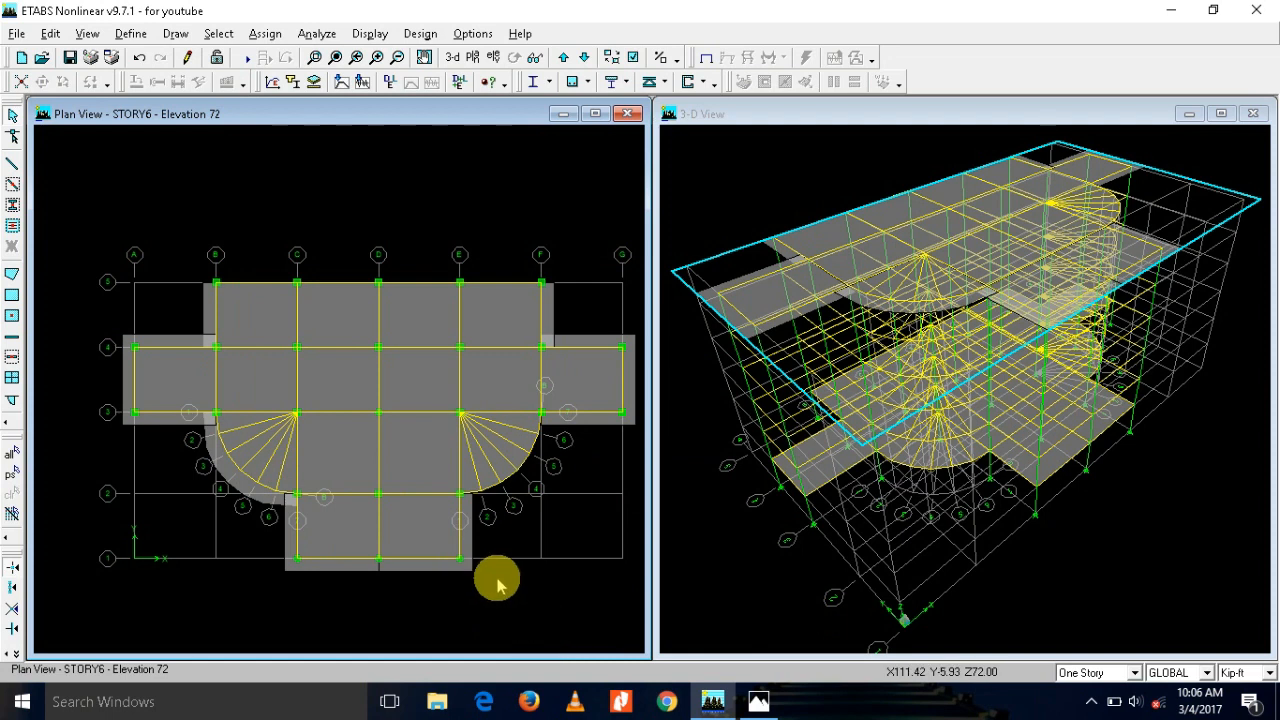
Step: Move the curved STORY6 slab between grids E and F, lines 2 and 3, by 4 in X and -4 in Y
left_click(492, 460)
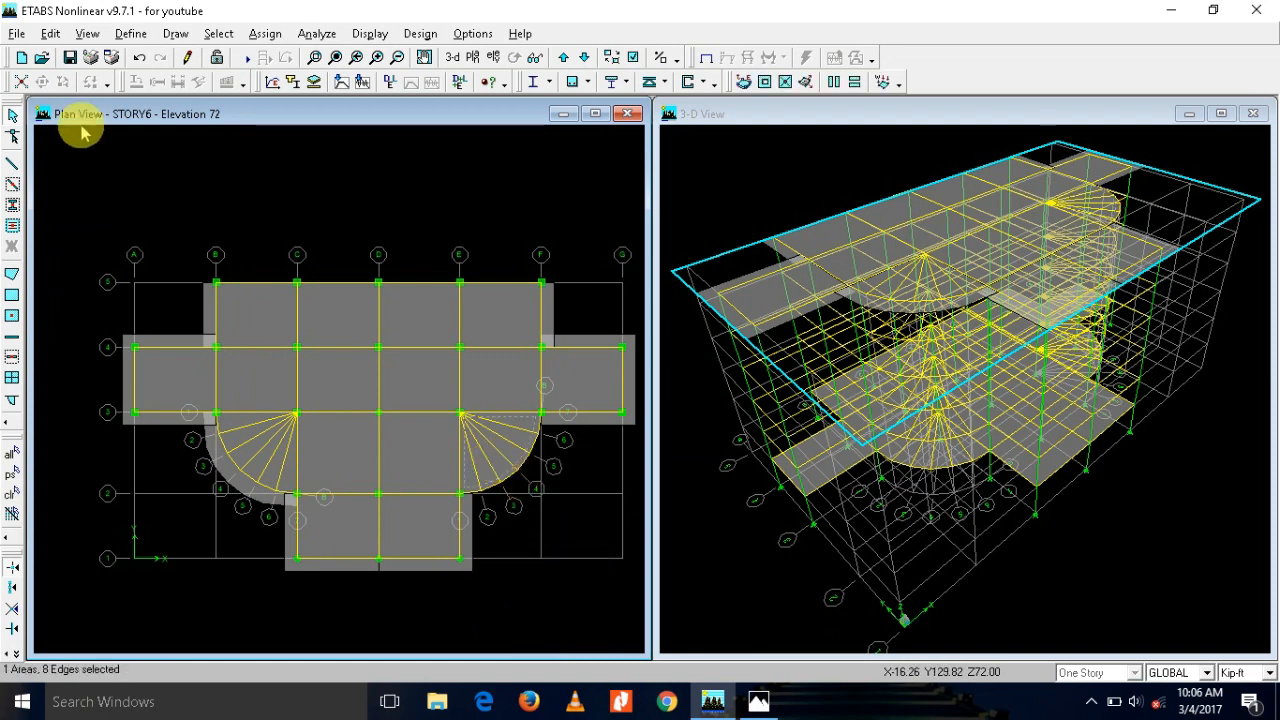
left_click(50, 34)
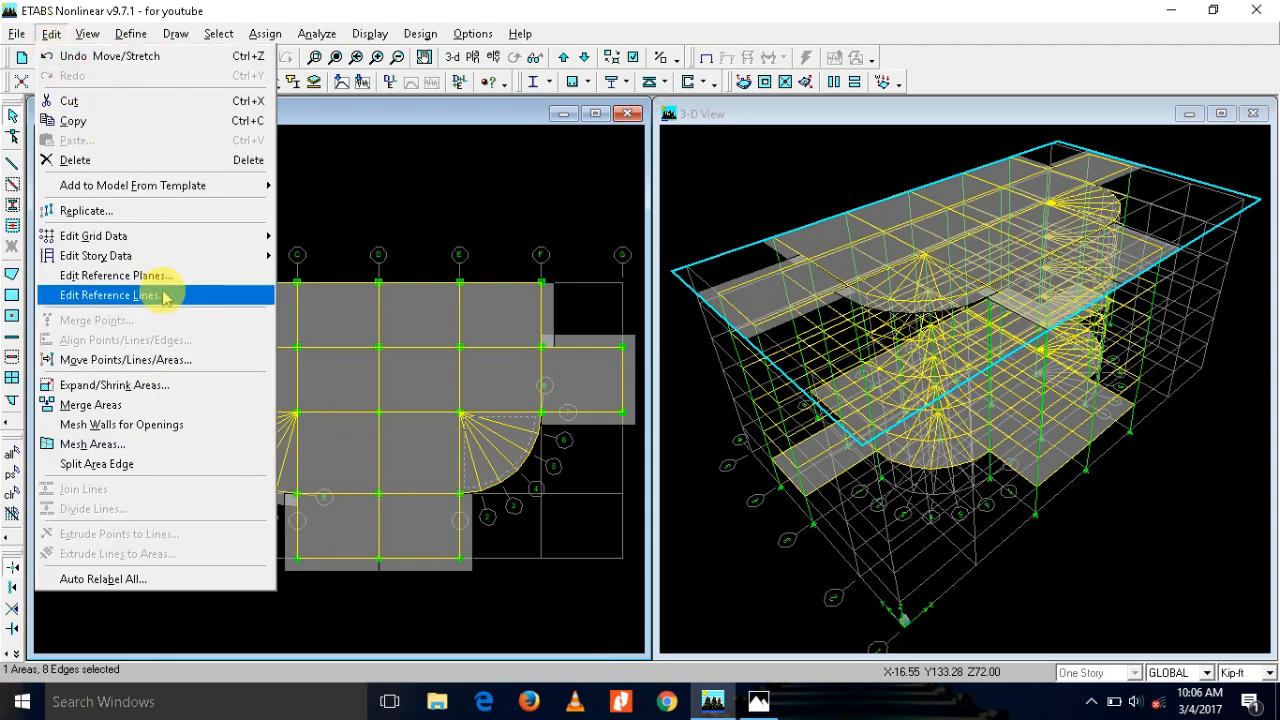
left_click(176, 361)
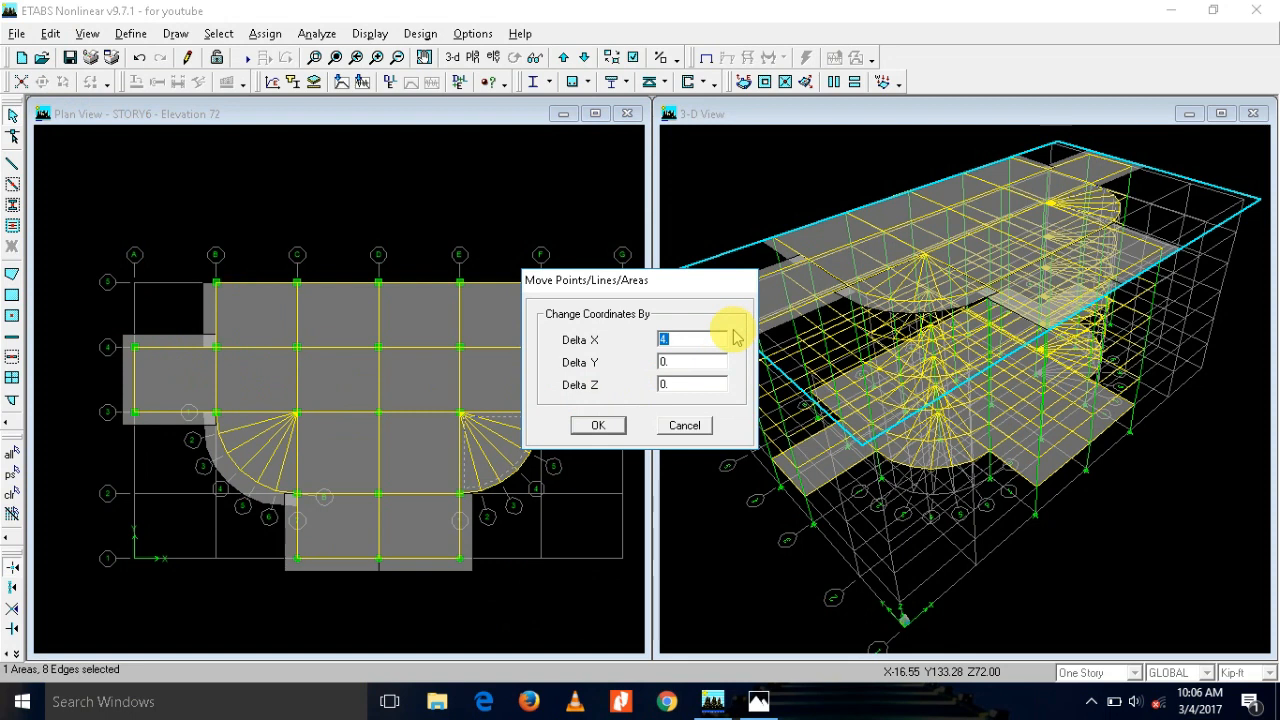
left_click(715, 361)
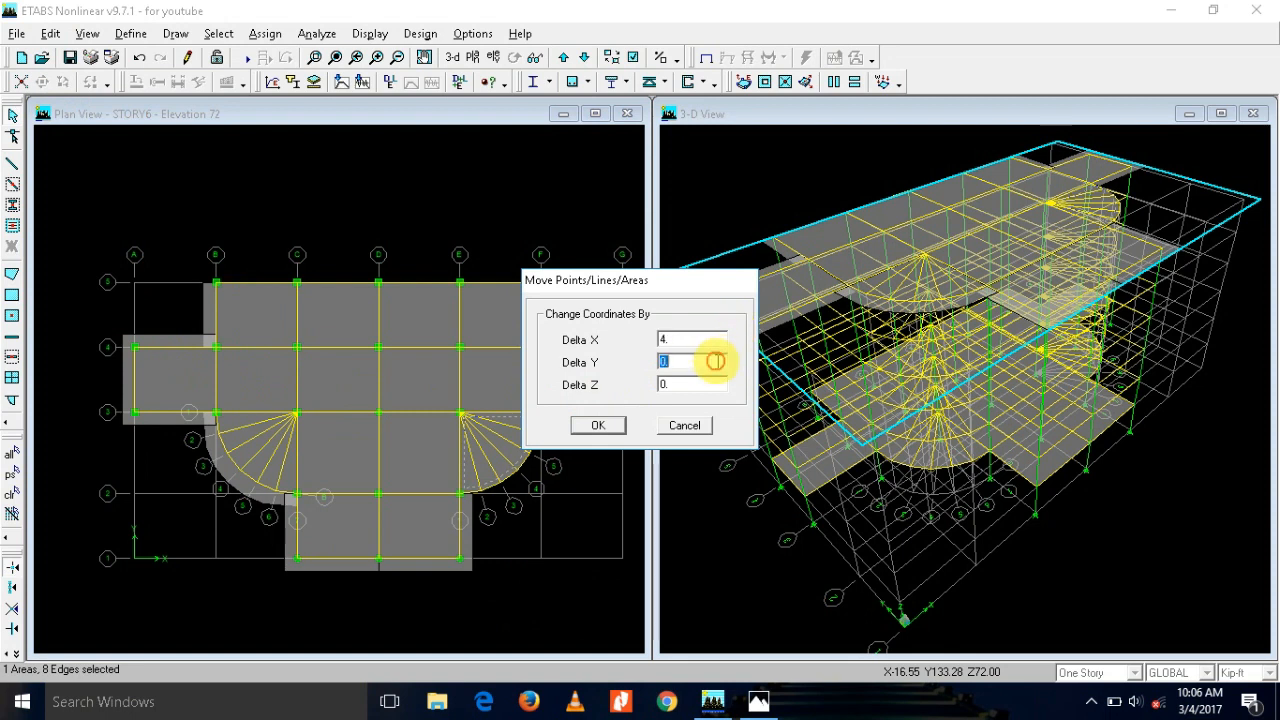
type("-4")
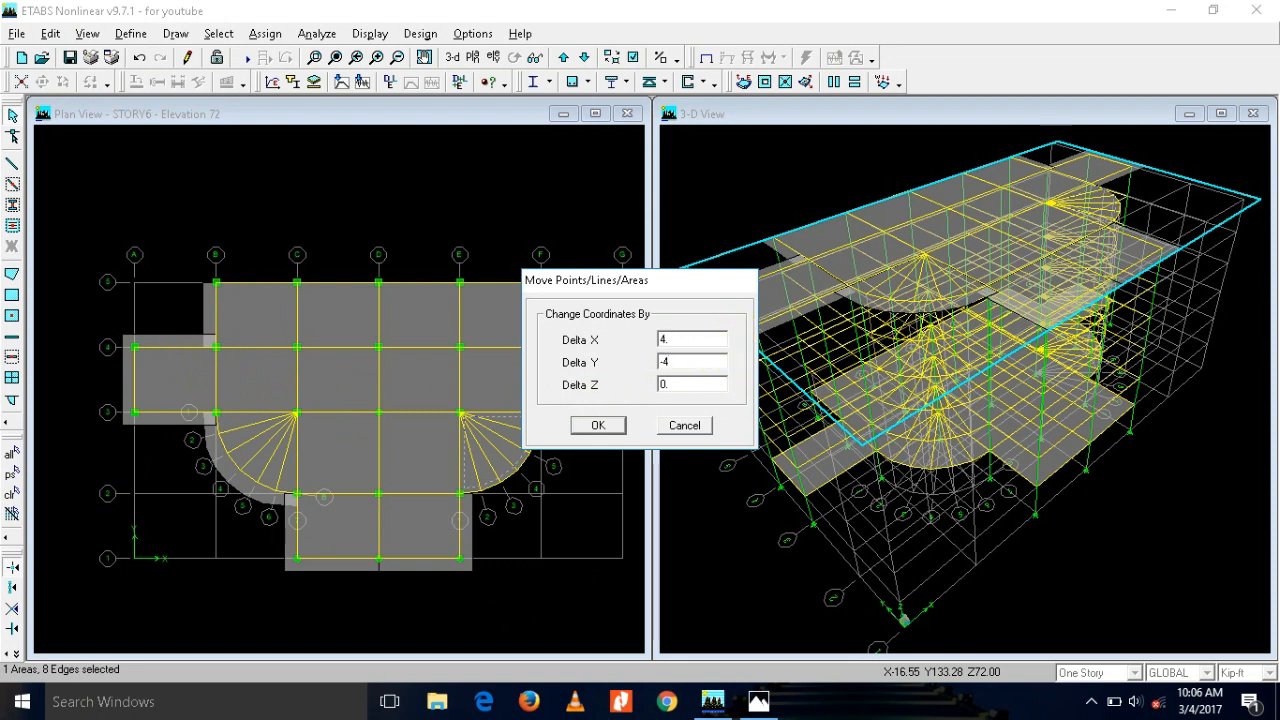
left_click(609, 424)
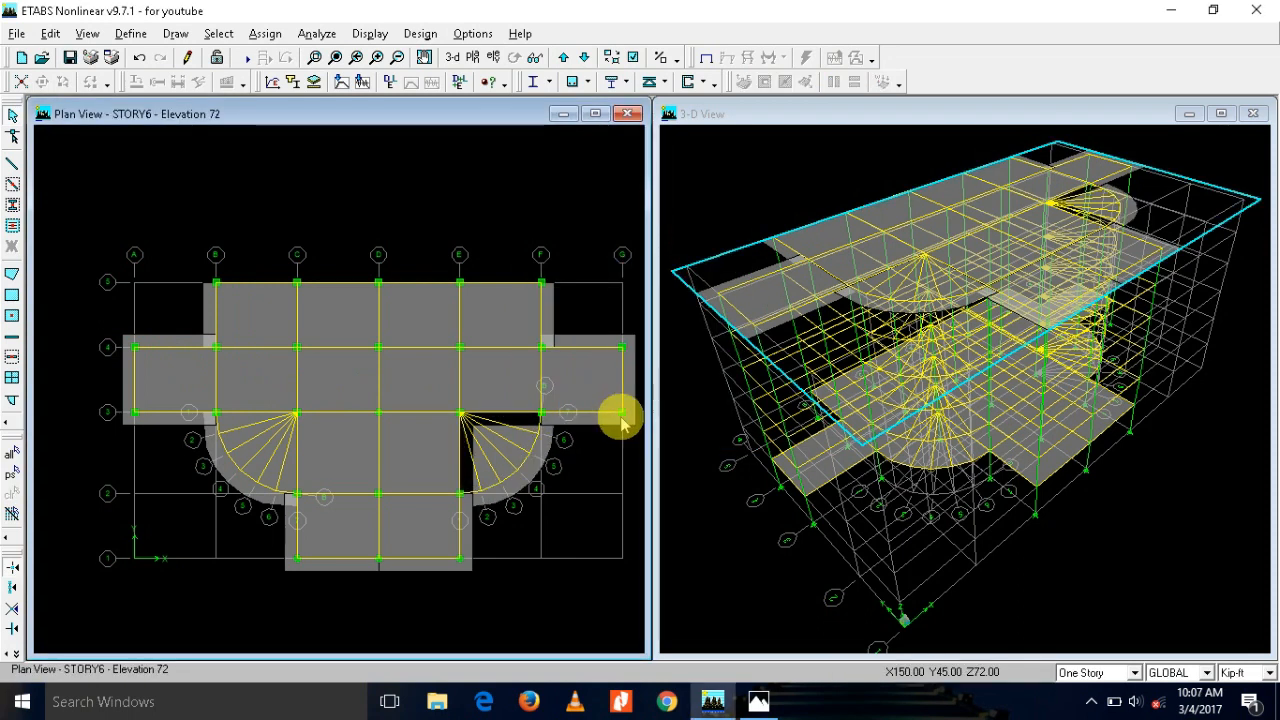
Step: Move the two points on the curved E–F slab's straight edge below line 3 by 0 in X and 4 in Y
left_click(473, 427)
left_click(553, 425)
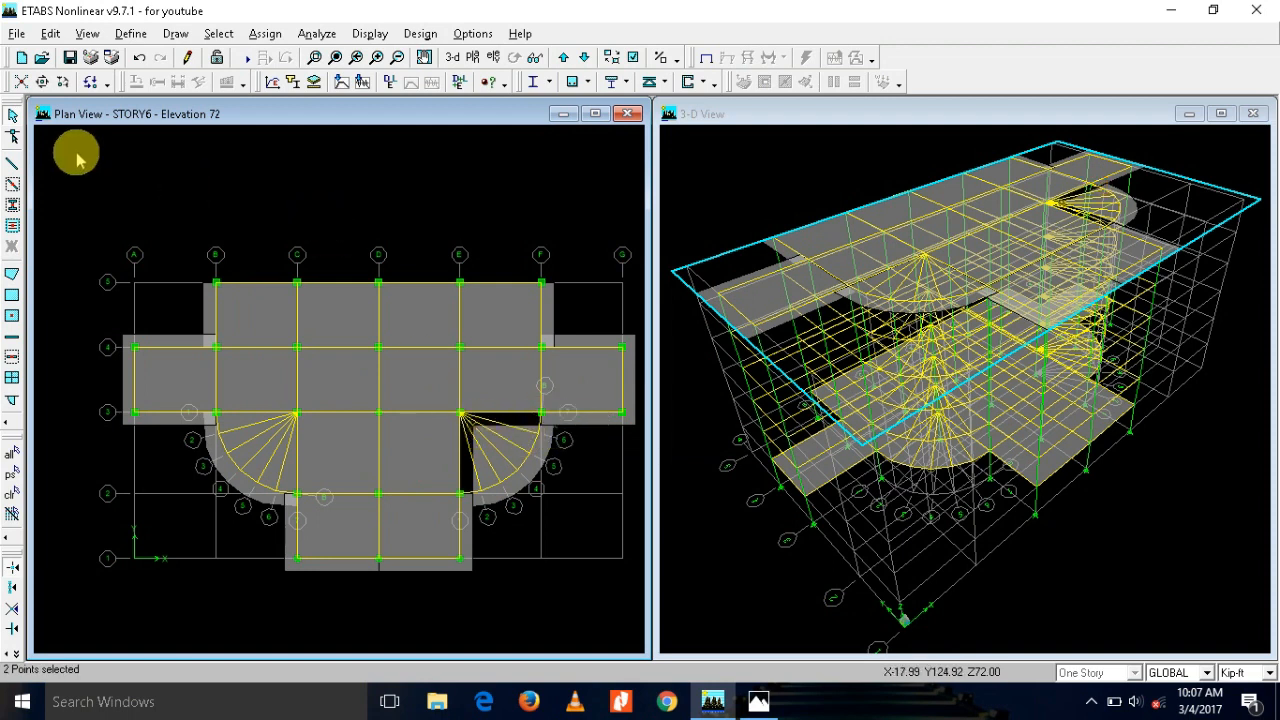
left_click(50, 33)
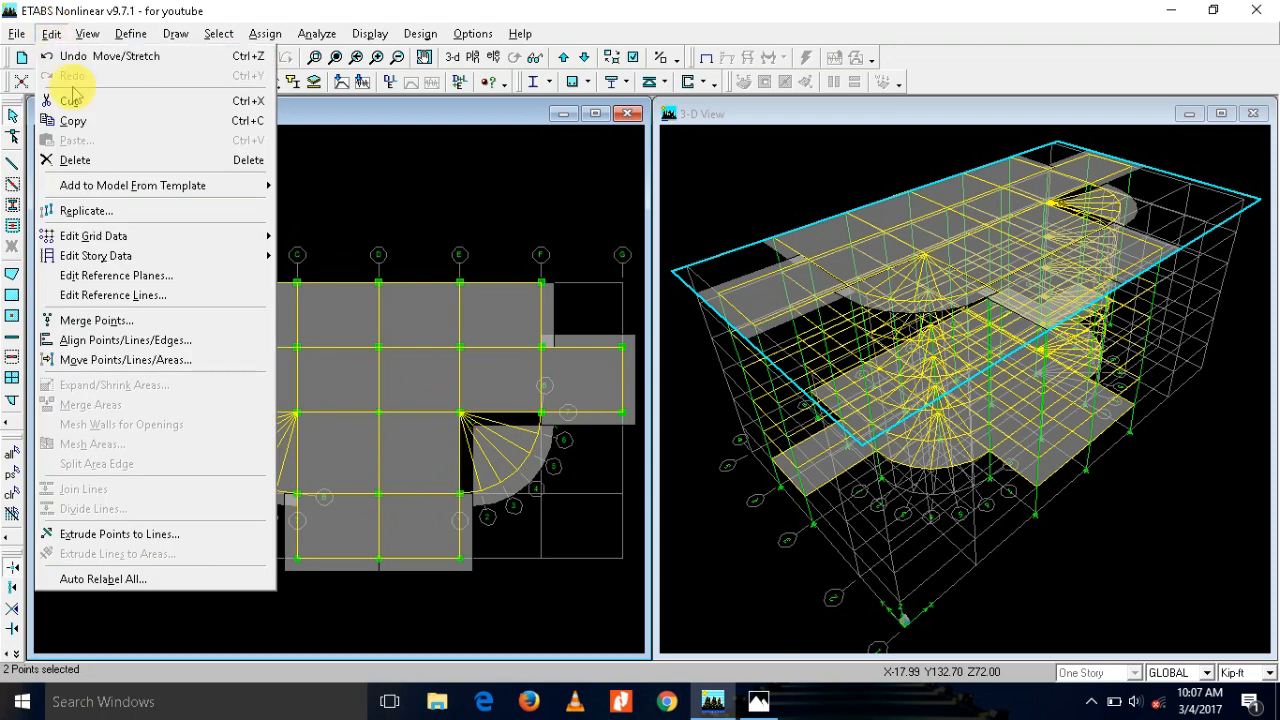
left_click(170, 360)
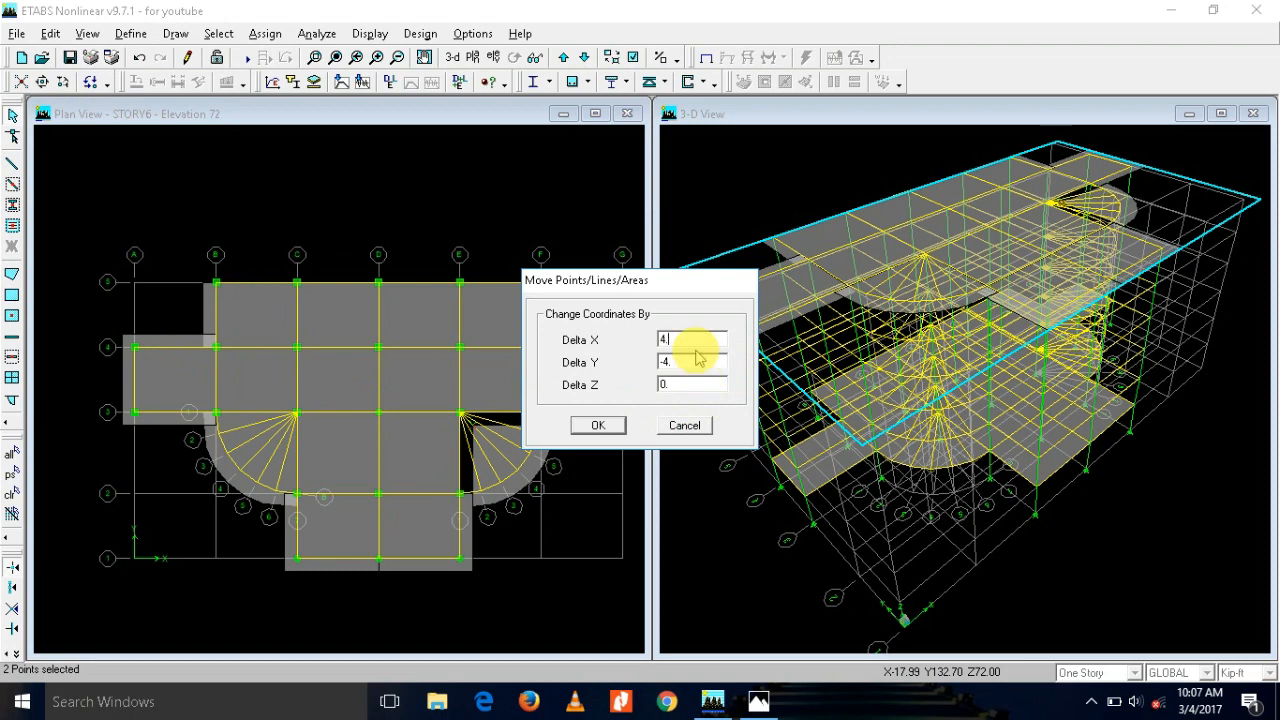
type("0")
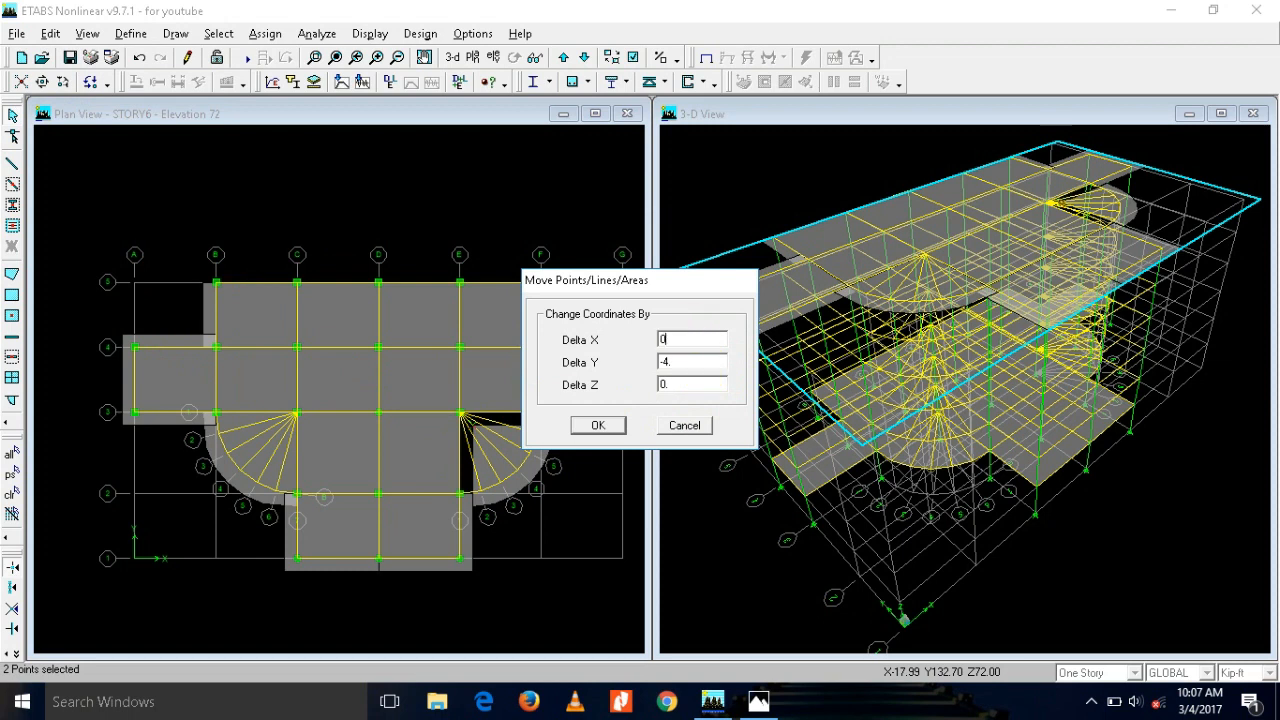
key("Tab")
type("54")
left_click(598, 425)
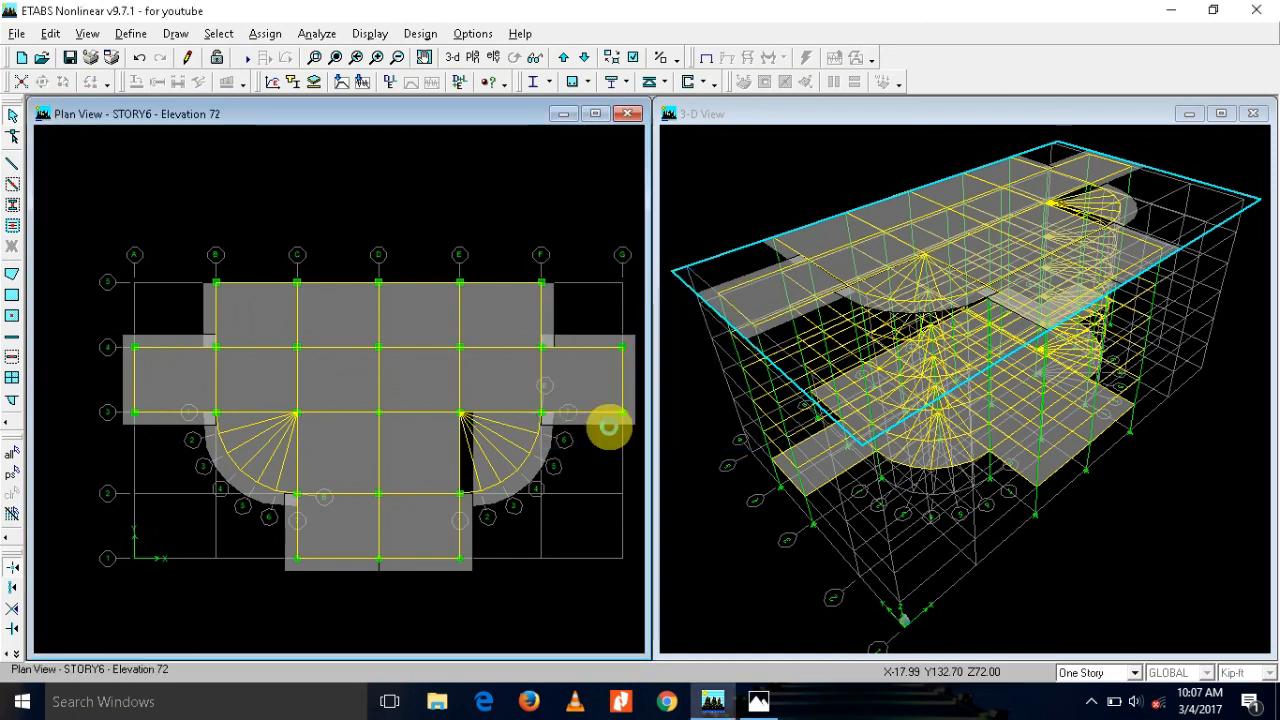
Step: Try to move the two points on the curved E–F slab's straight edge beside grid E by -4 in X and 0 in Y
left_click(474, 418)
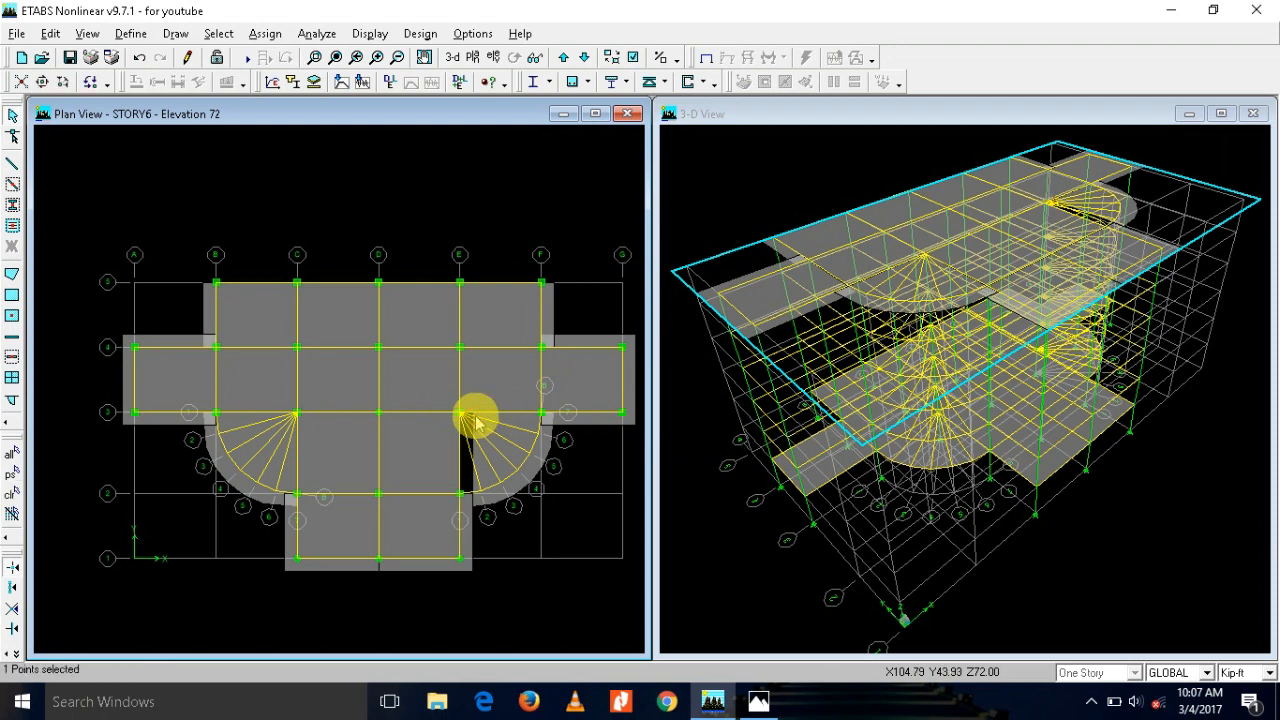
left_click(475, 509)
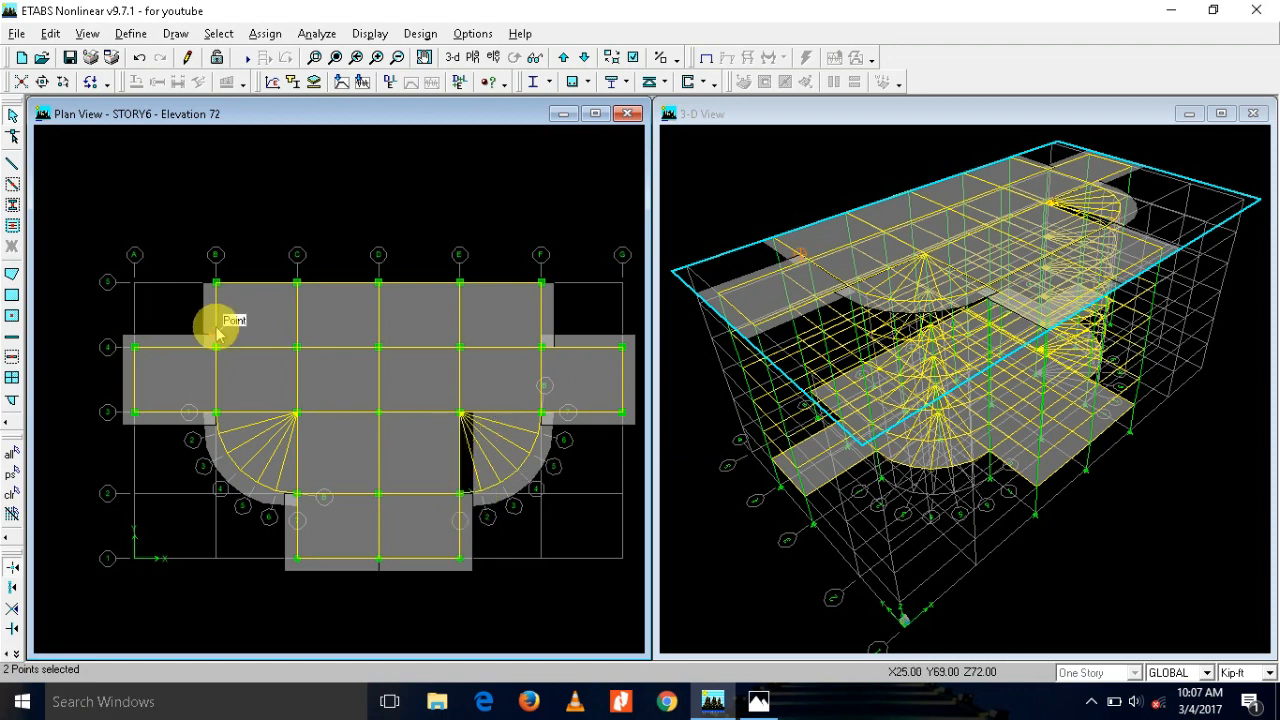
left_click(50, 34)
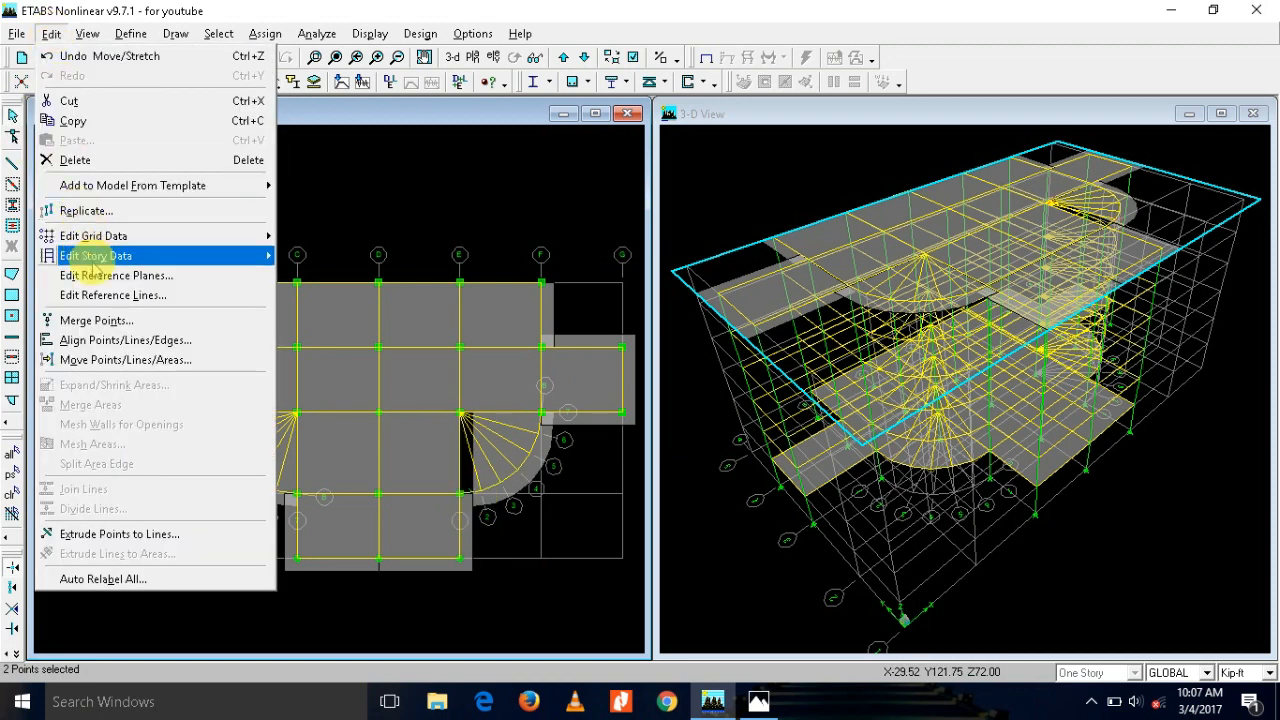
left_click(107, 360)
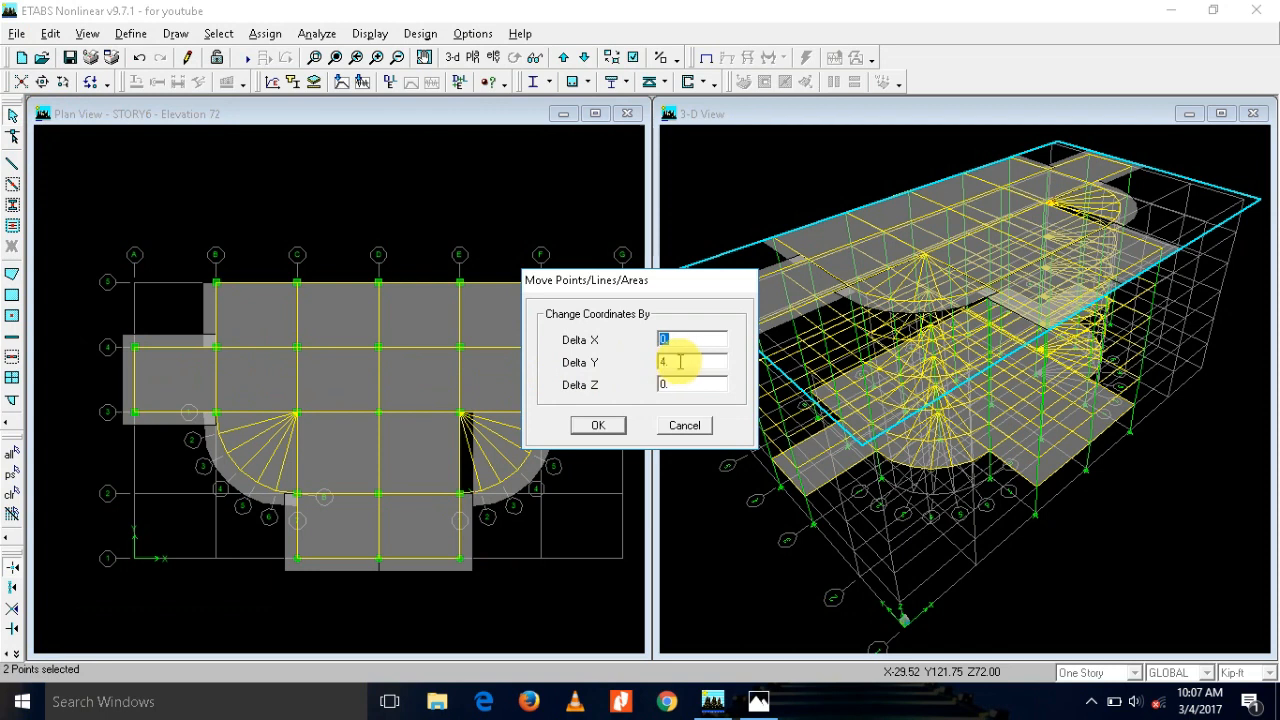
type("-4")
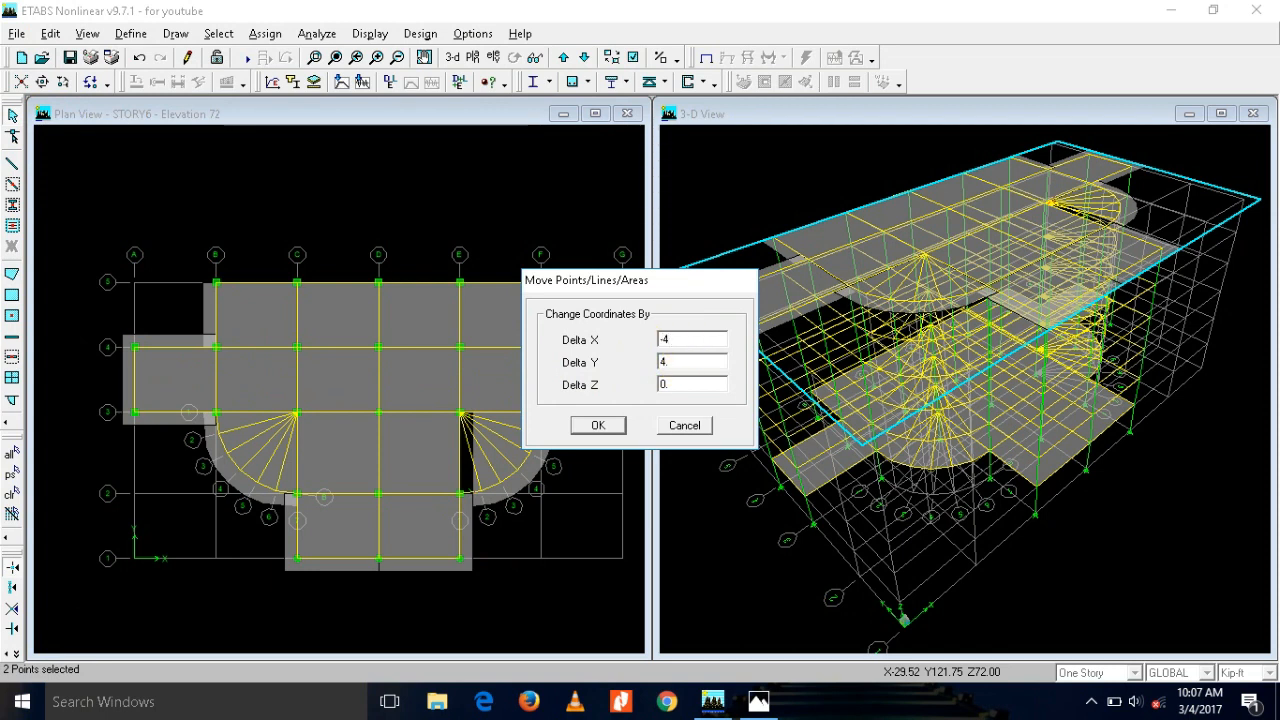
double_click(689, 363)
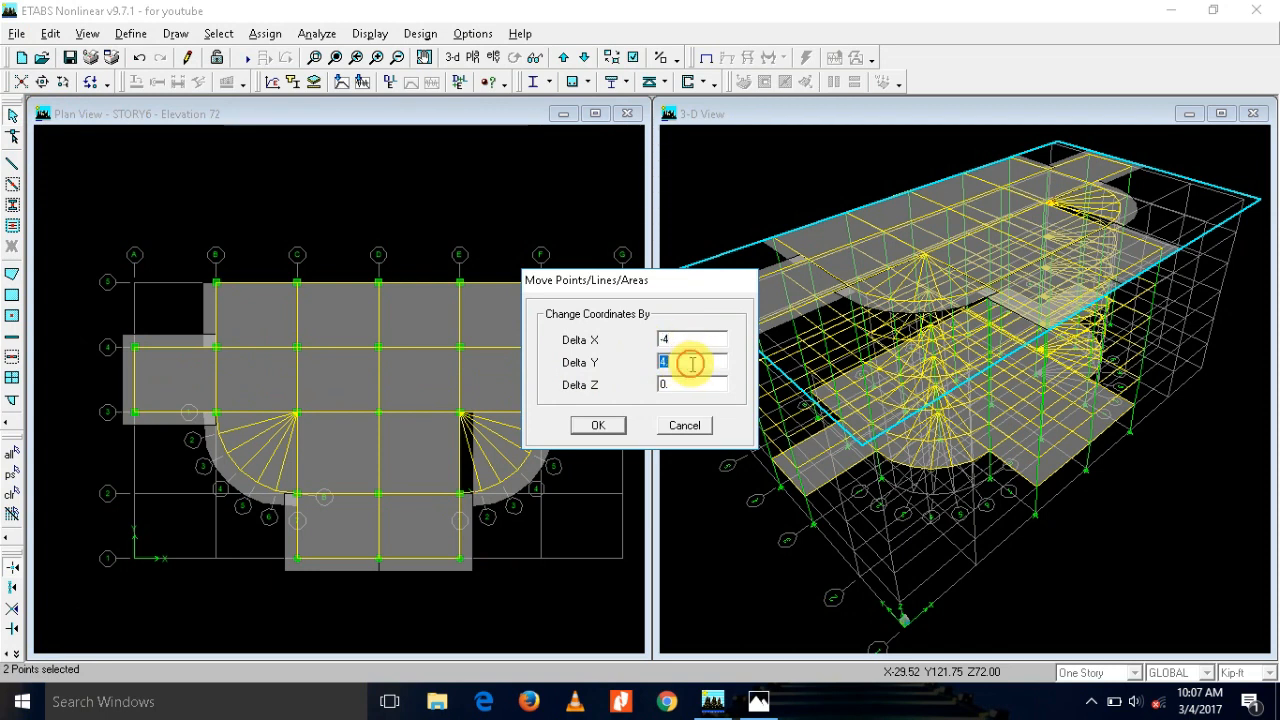
type("0")
left_click(598, 426)
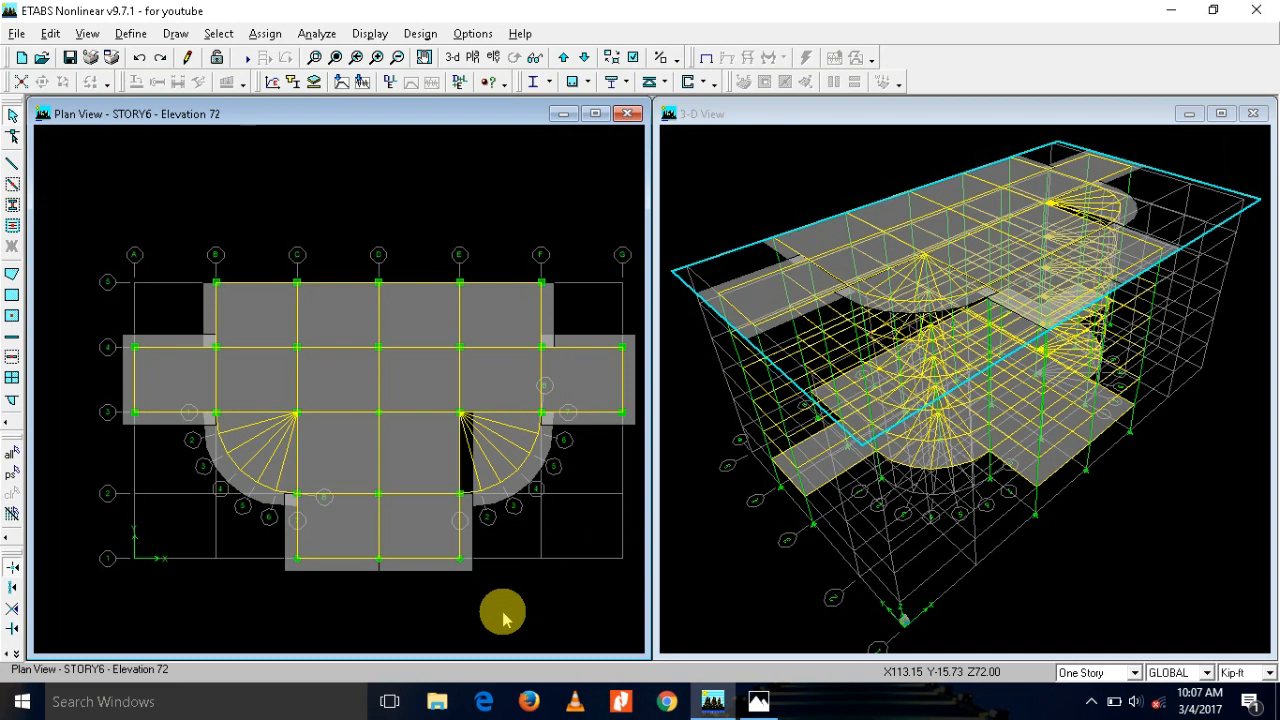
Step: Move the two points on the curved E–F slab's straight edge beside grid E by -4 in X and 0 in Y
left_click(474, 507)
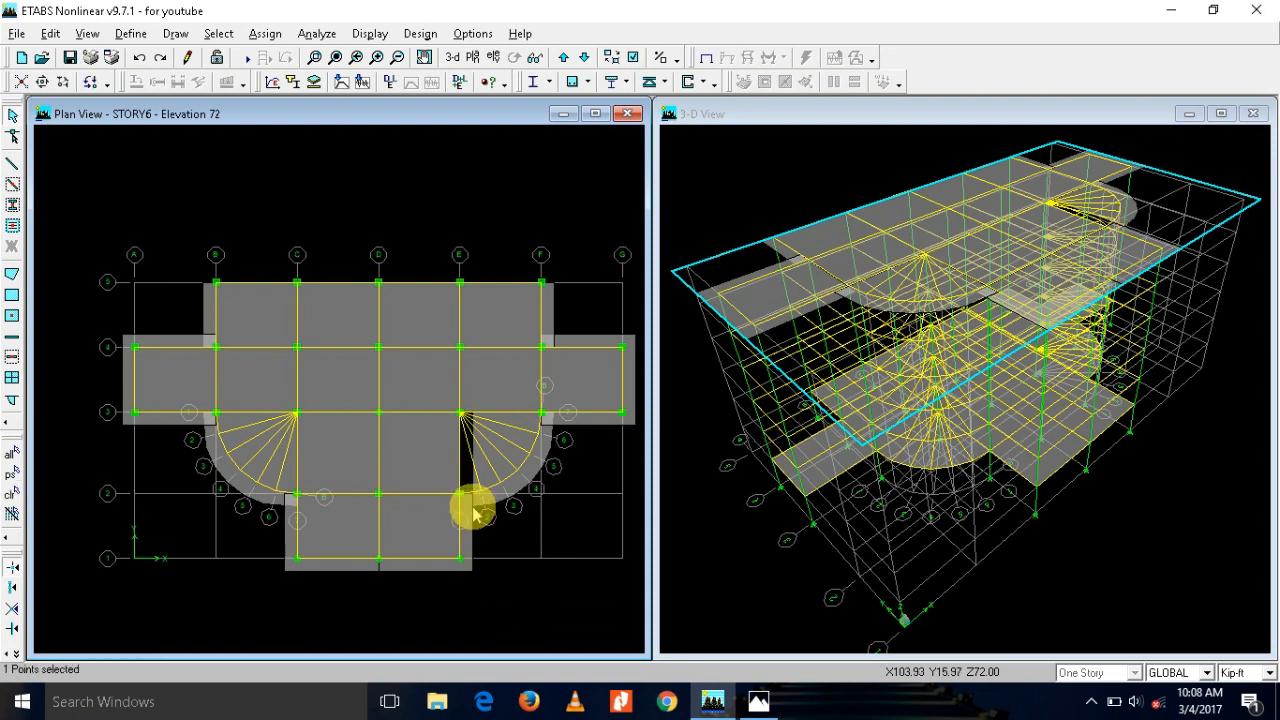
left_click(470, 413)
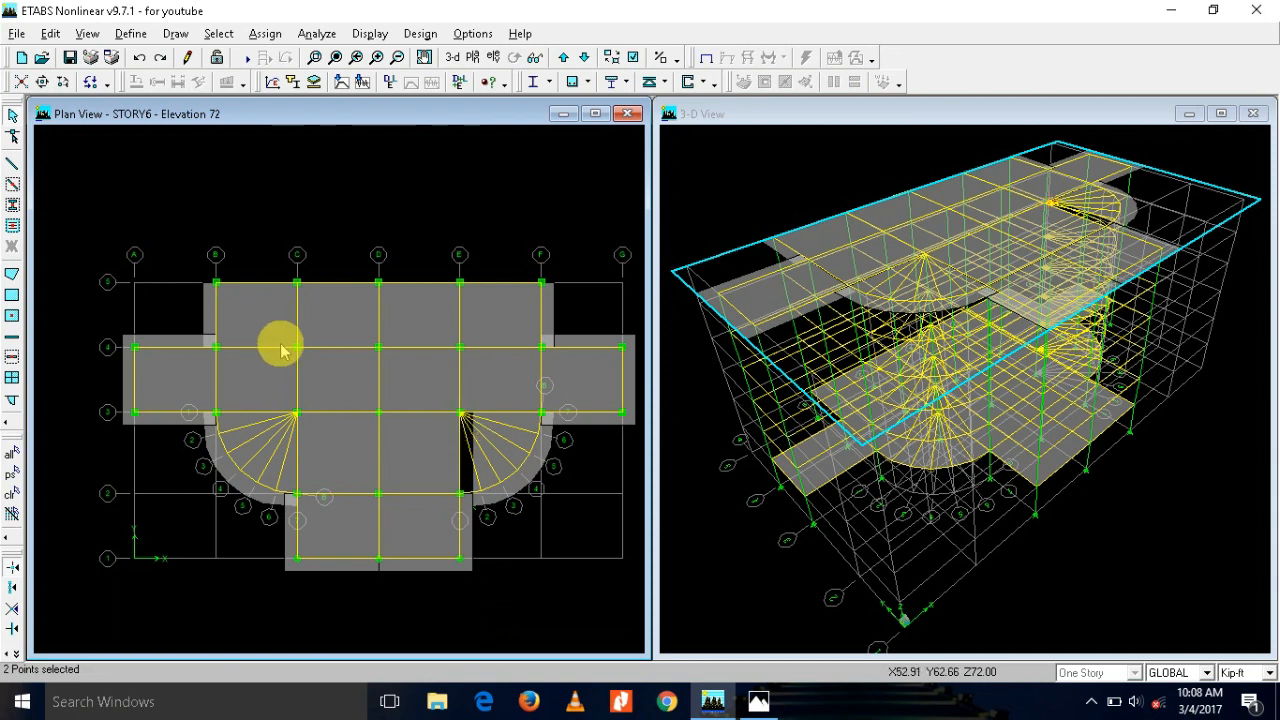
left_click(55, 34)
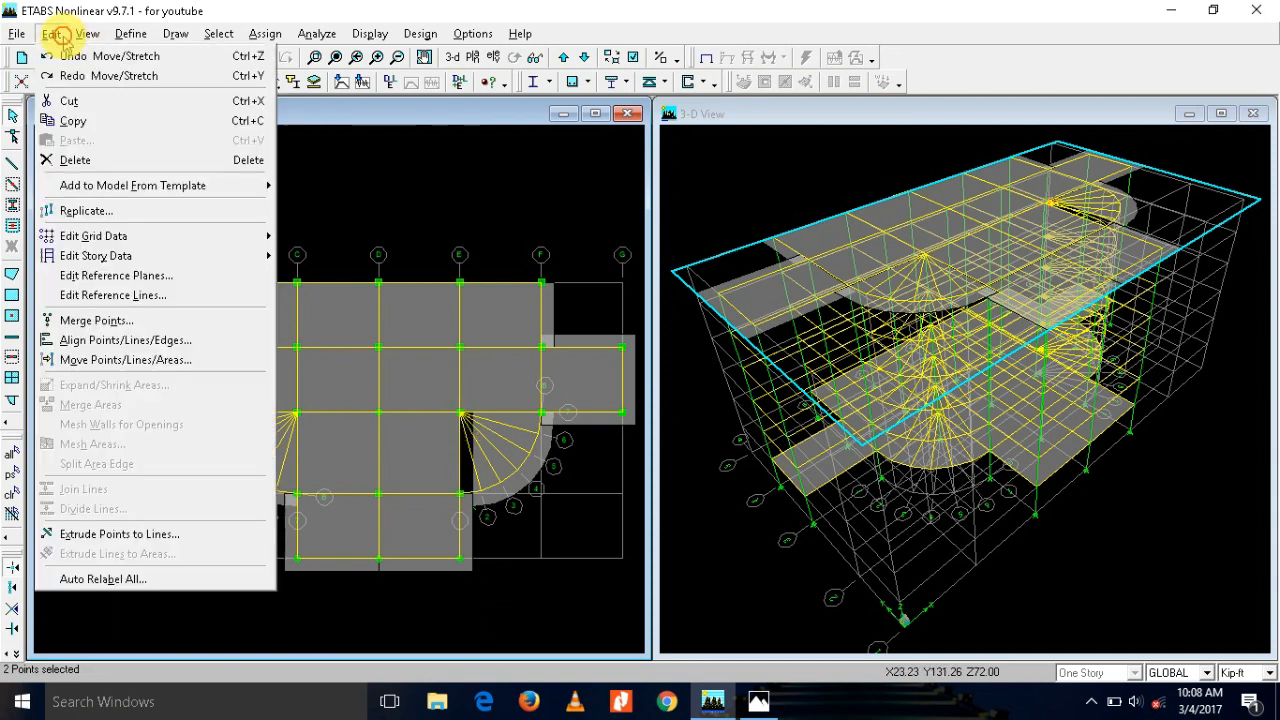
left_click(145, 360)
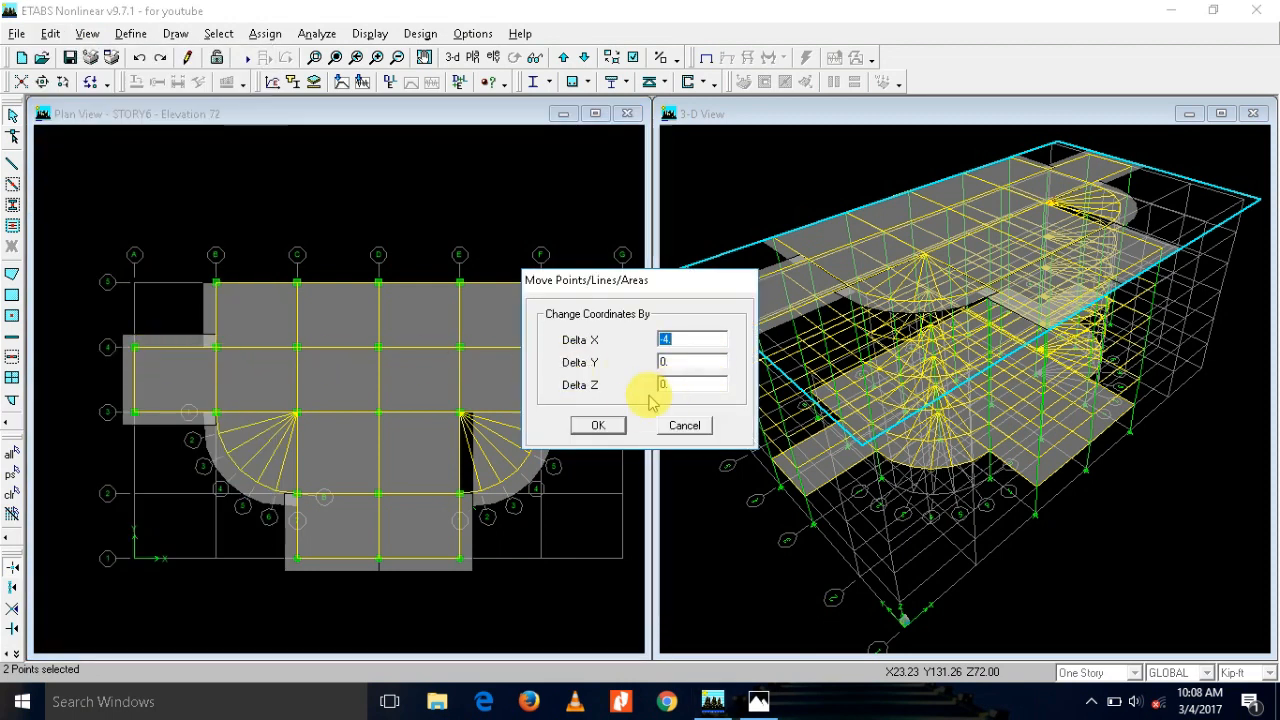
left_click(598, 426)
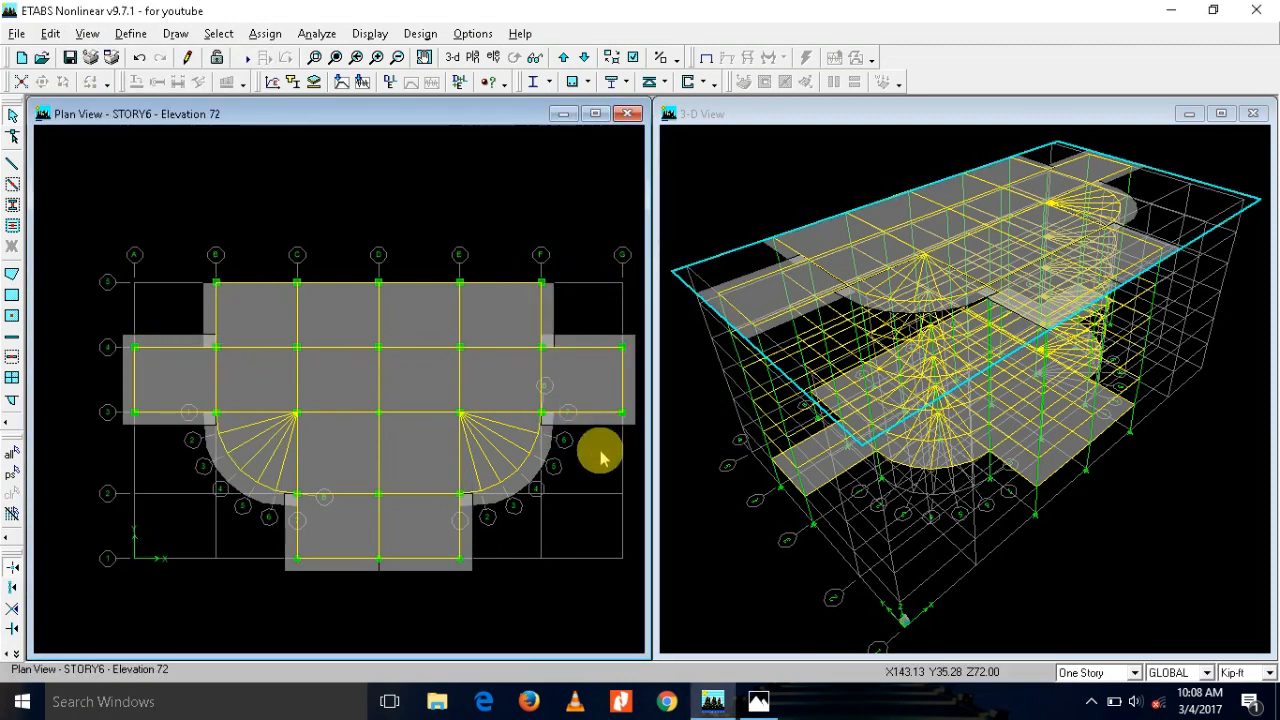
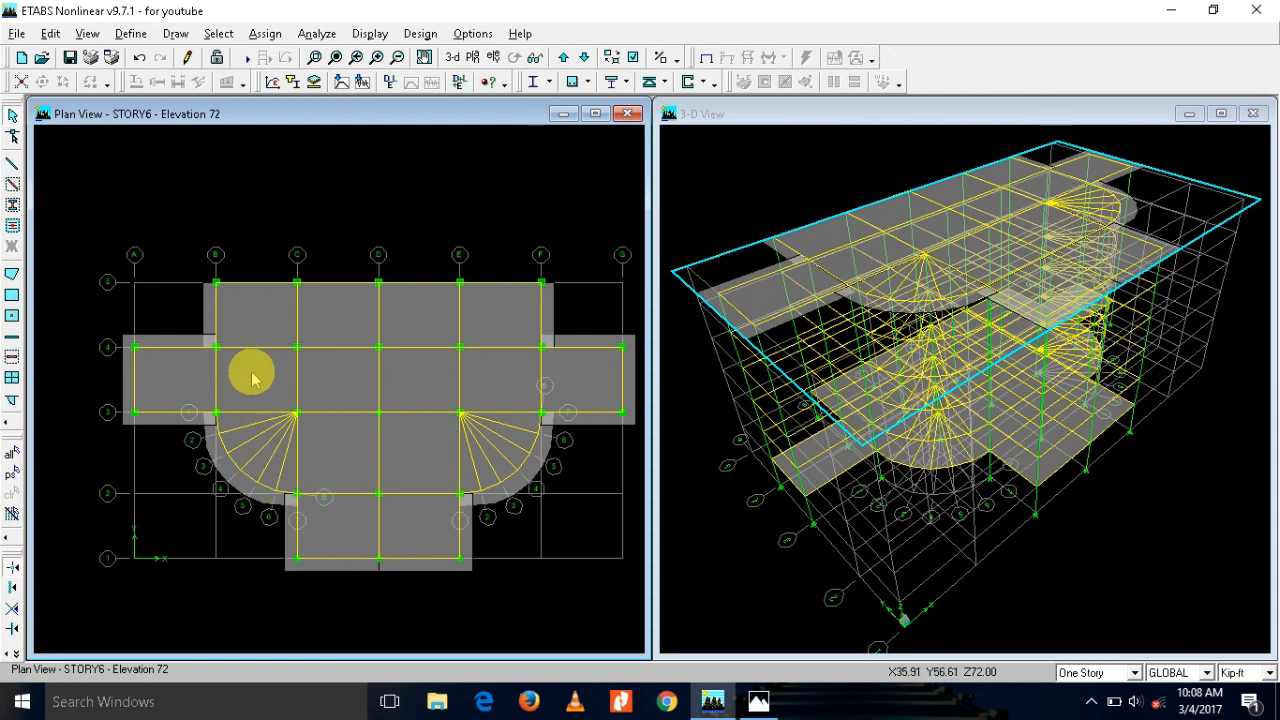
Step: Replicate all the STORY6 floor slabs, including the curved ones and the extended edges, to STORY5, STORY4, STORY3 and STORY2
left_click(256, 318)
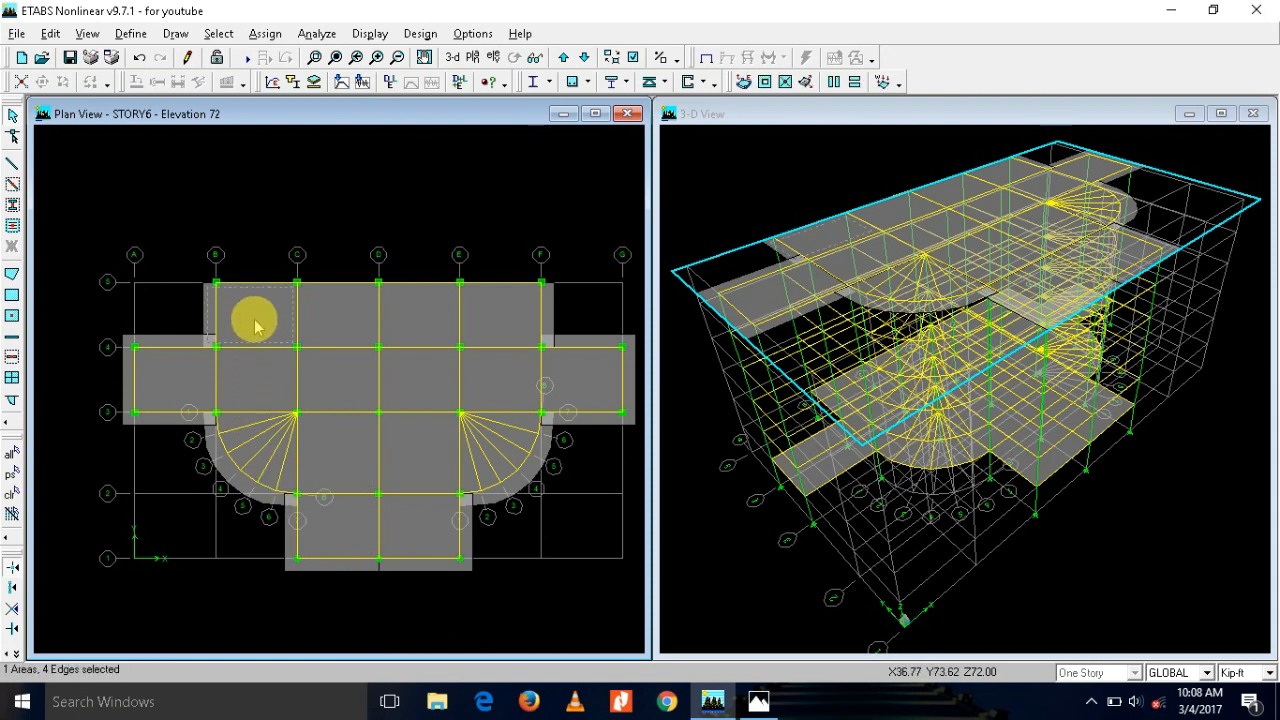
left_click(372, 326)
left_click(405, 325)
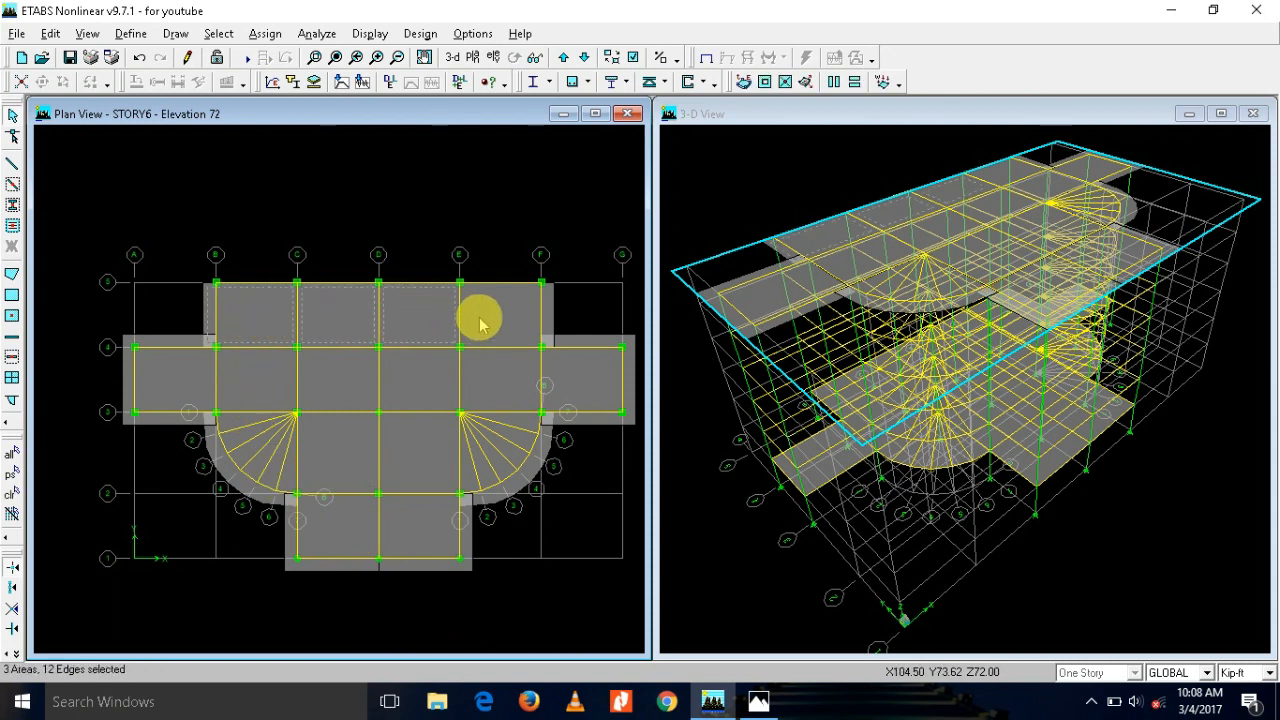
left_click(488, 316)
left_click(519, 383)
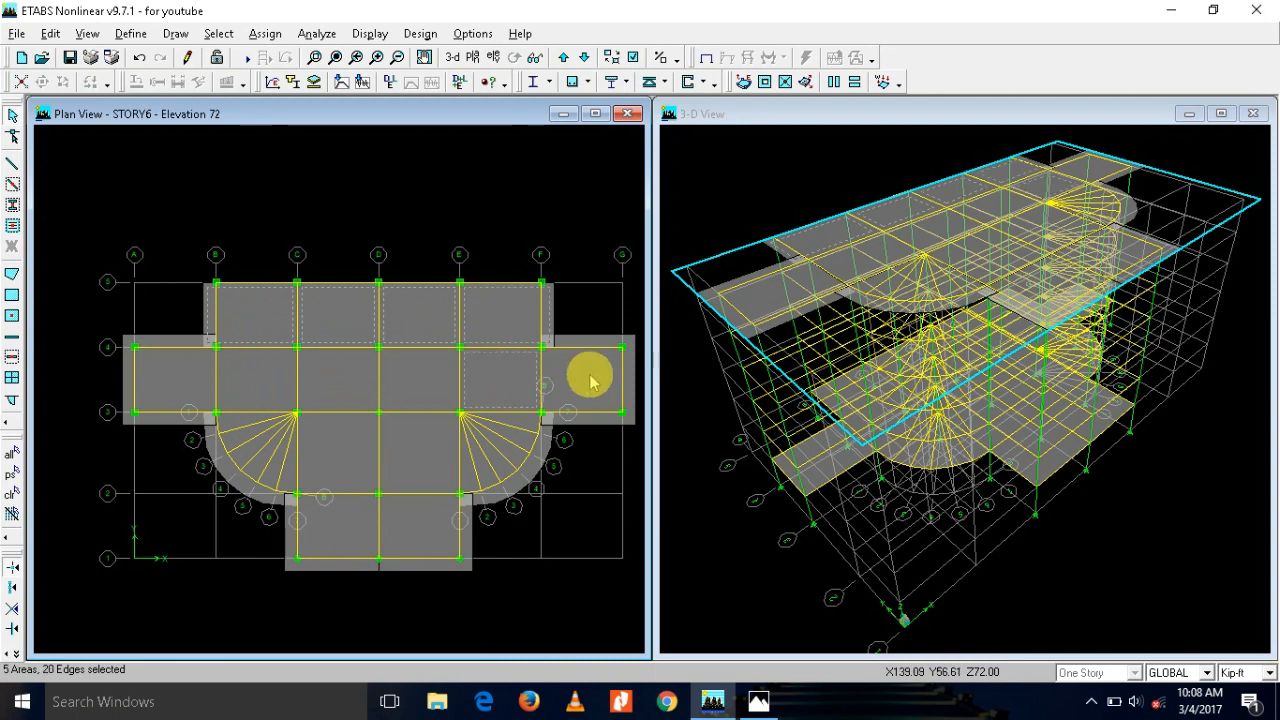
left_click(600, 372)
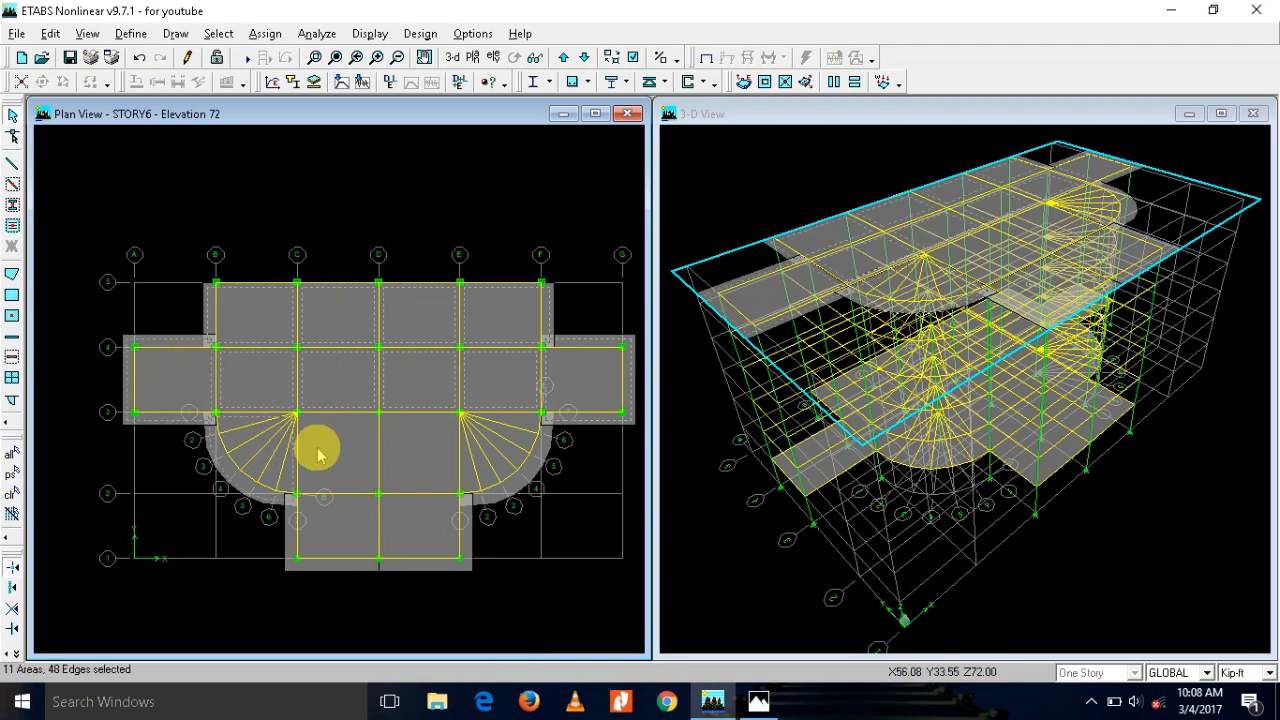
left_click(484, 452)
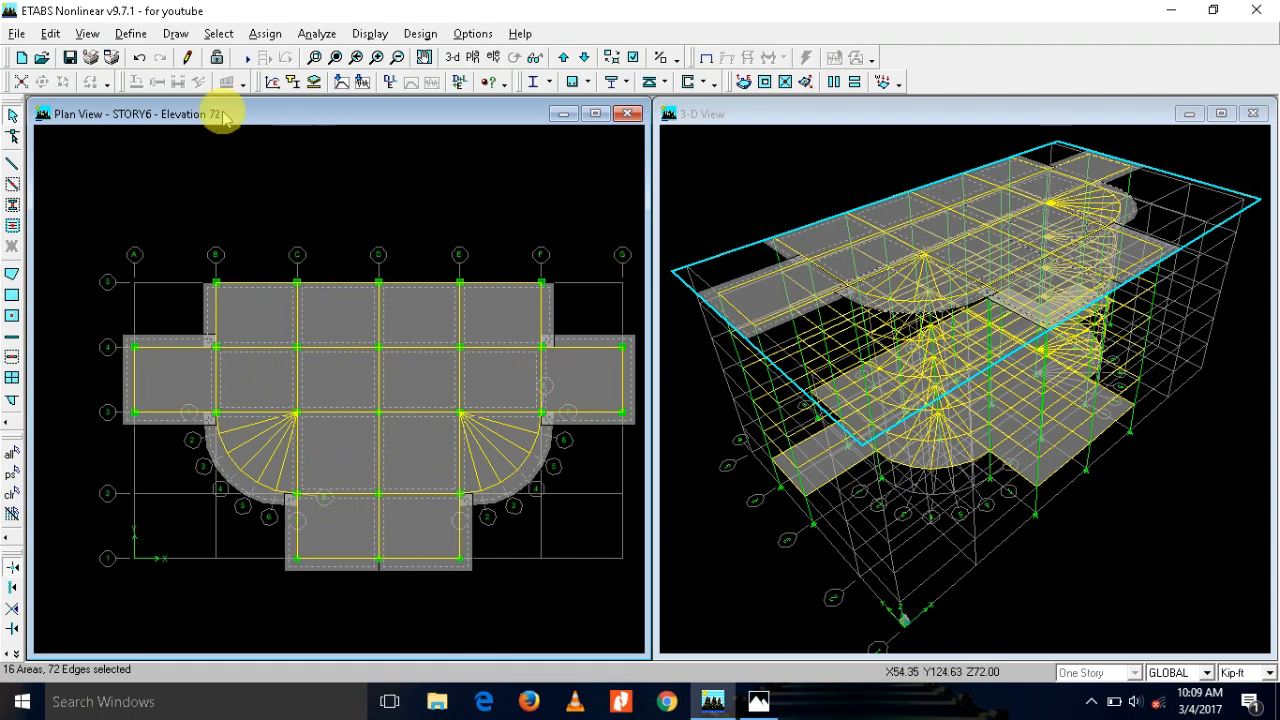
left_click(58, 33)
left_click(108, 209)
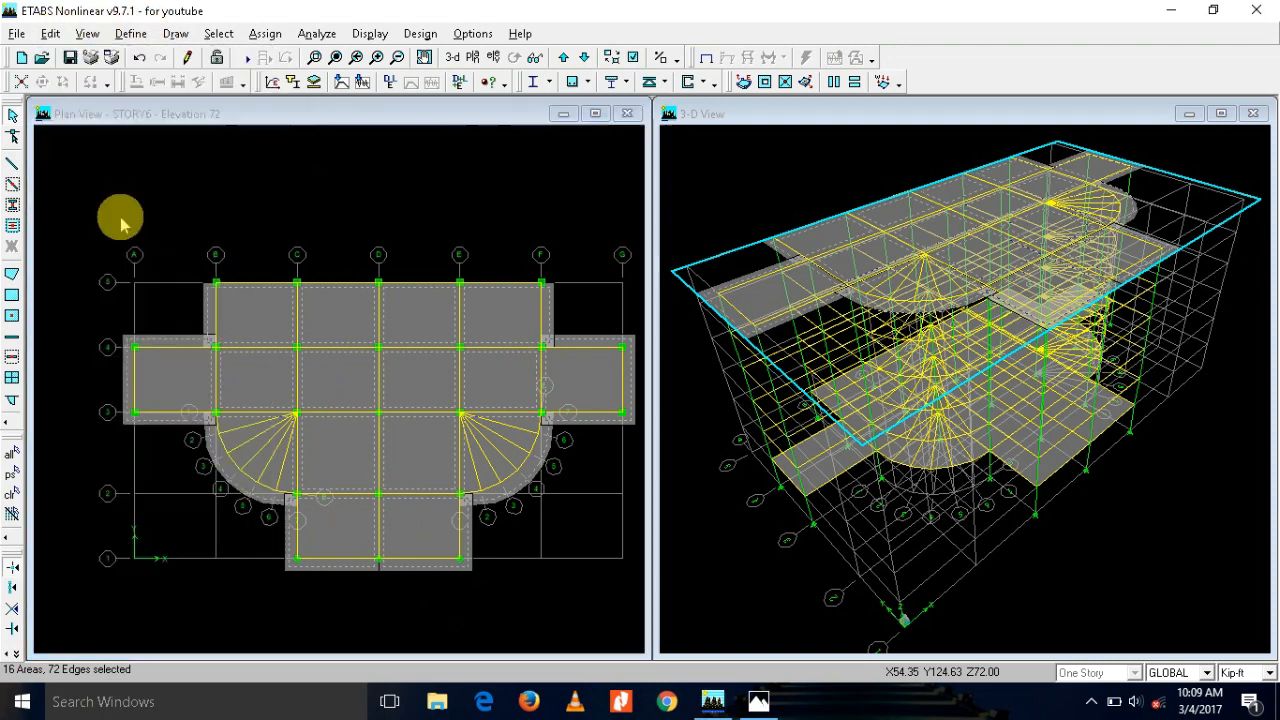
left_click(745, 263)
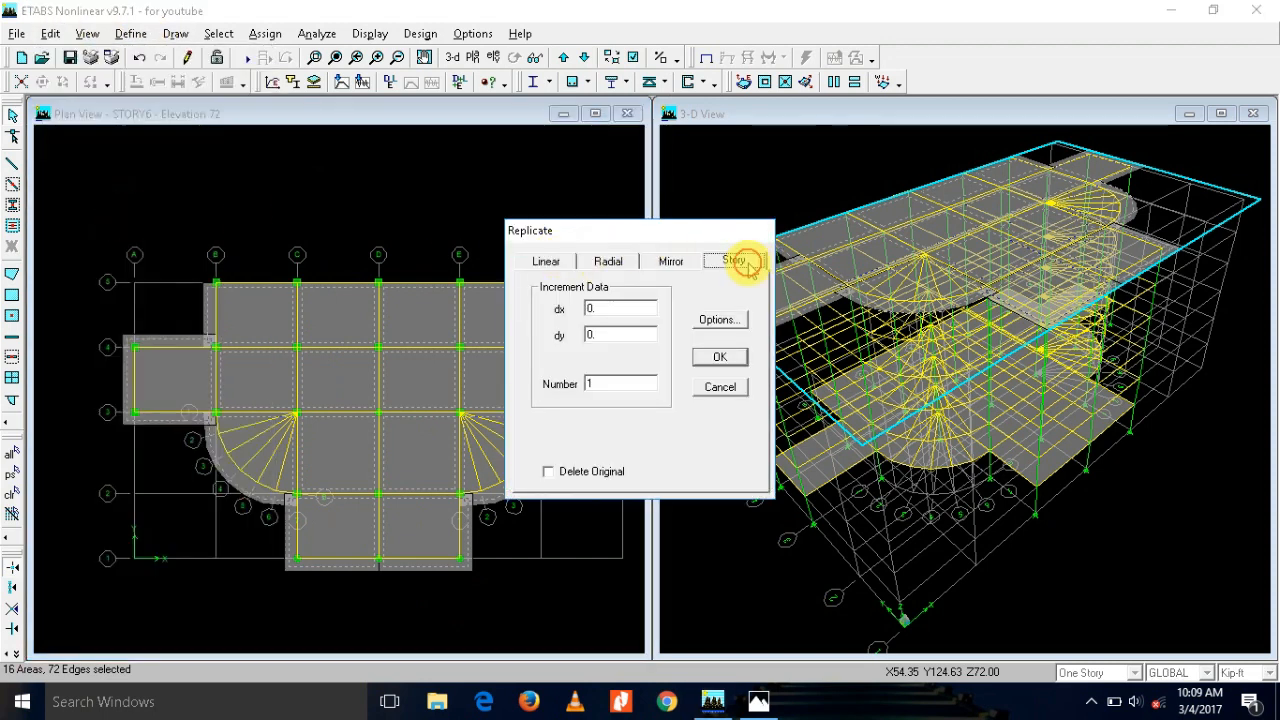
left_click(590, 324)
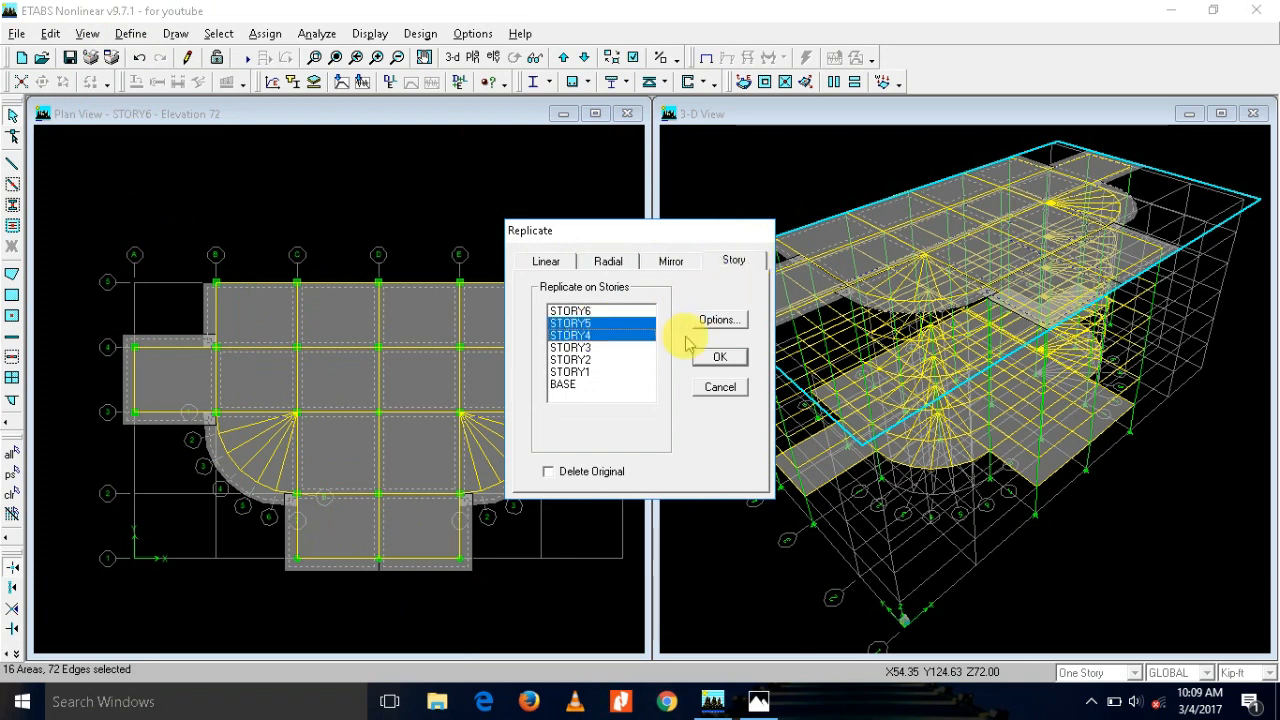
key("shift+Down")
key("shift+Down")
key("shift+Down")
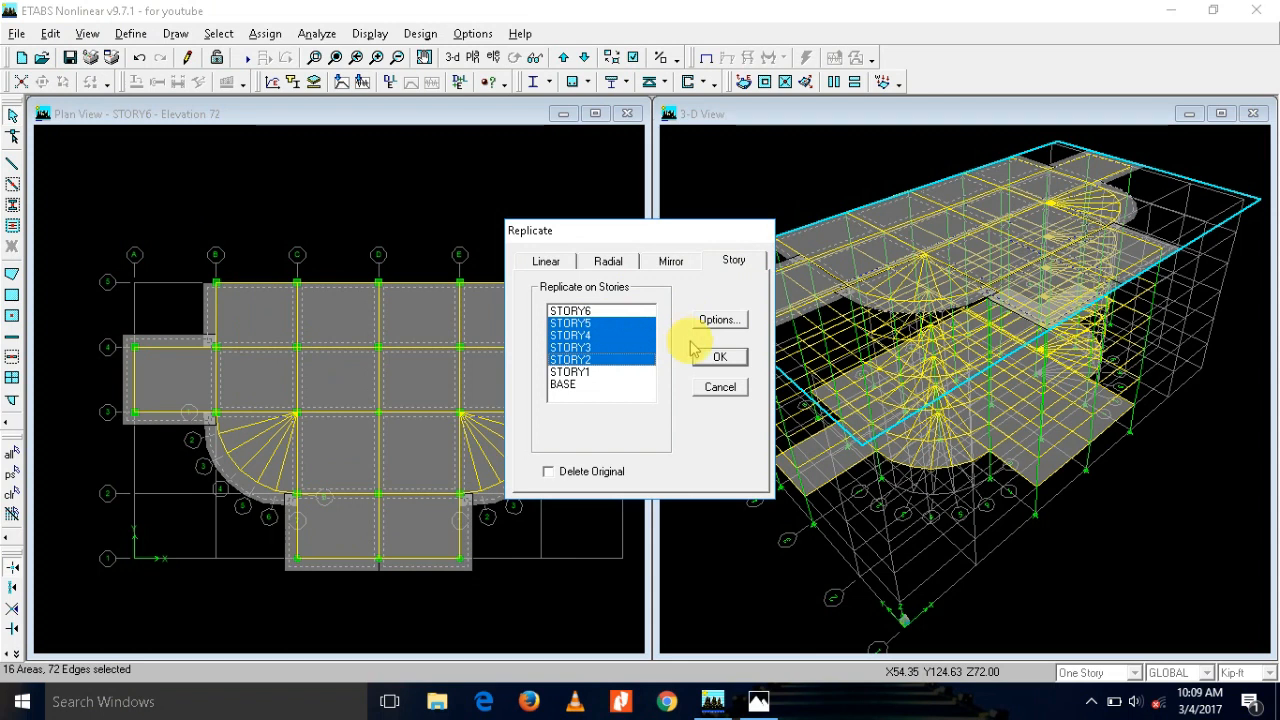
left_click(717, 358)
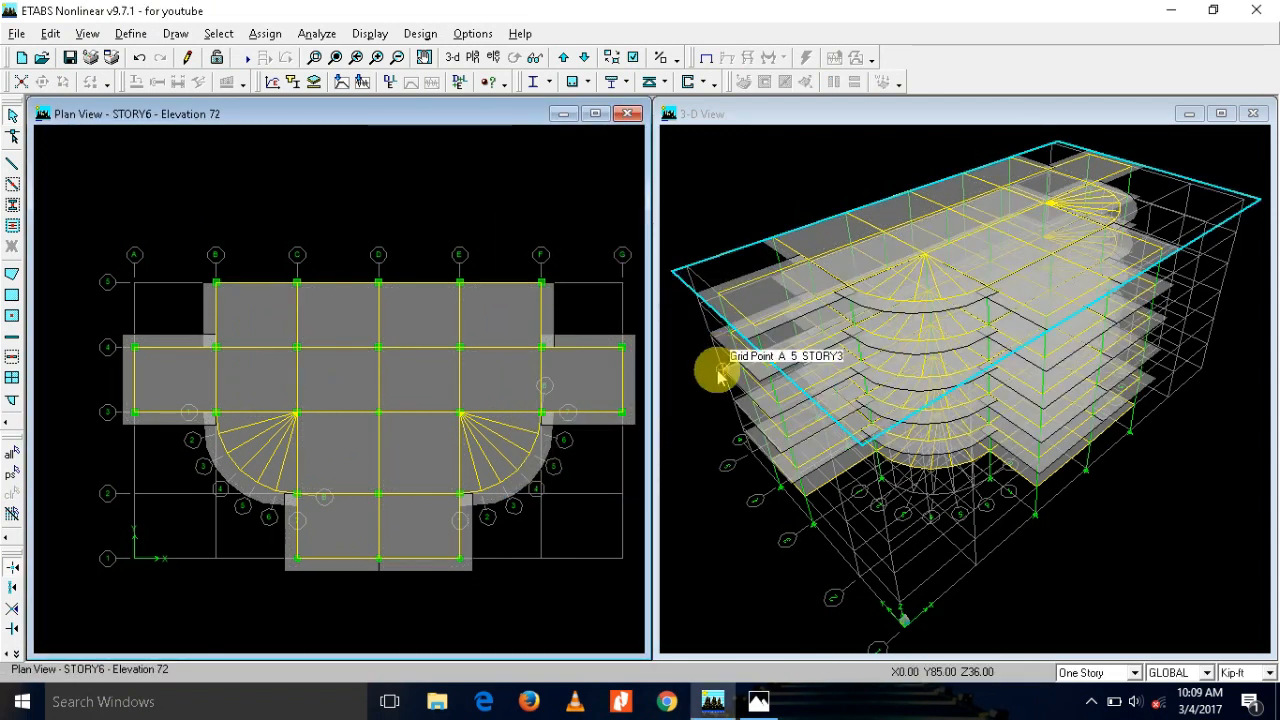
Step: Turn on the Extrusion special effect for the 3-D view
left_click(700, 514)
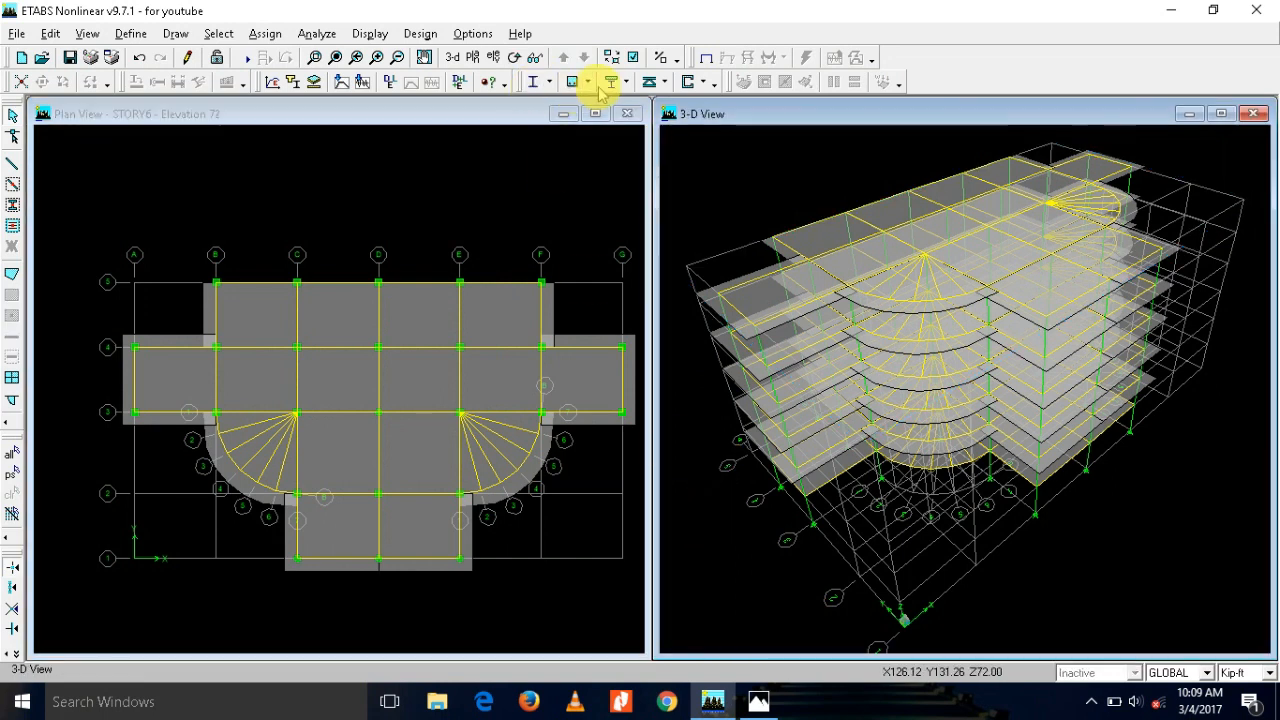
left_click(632, 58)
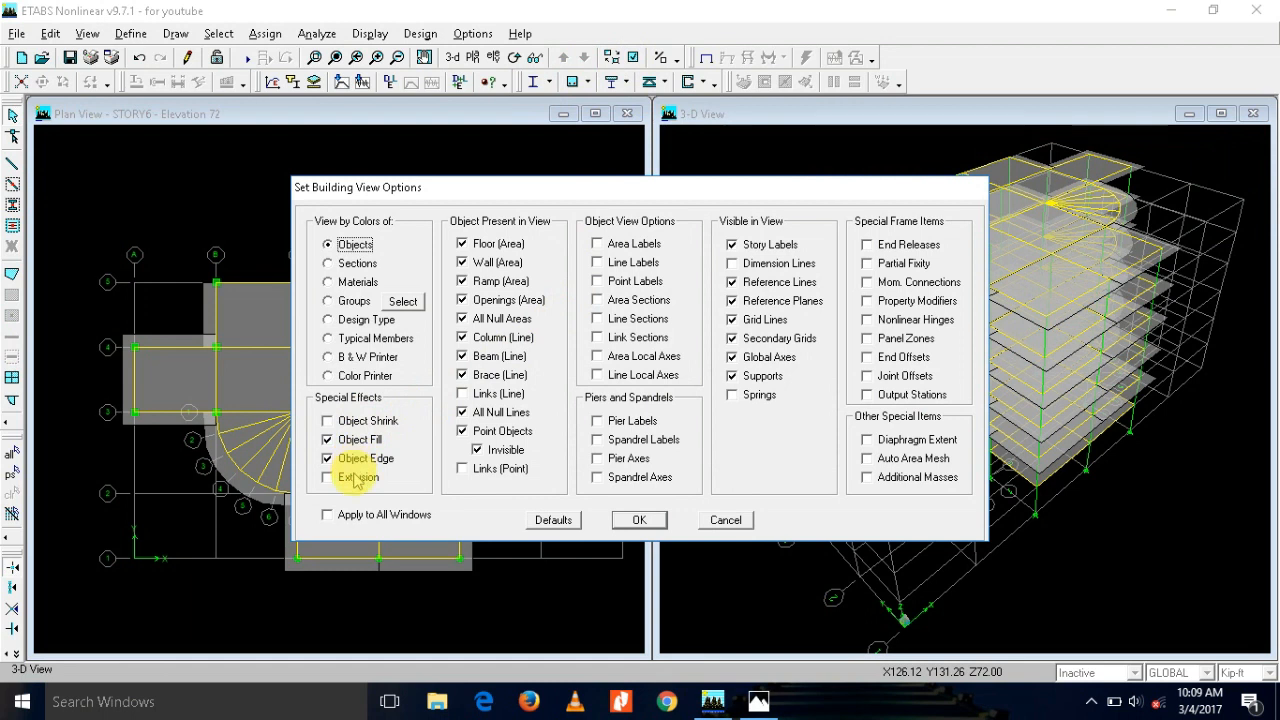
left_click(638, 521)
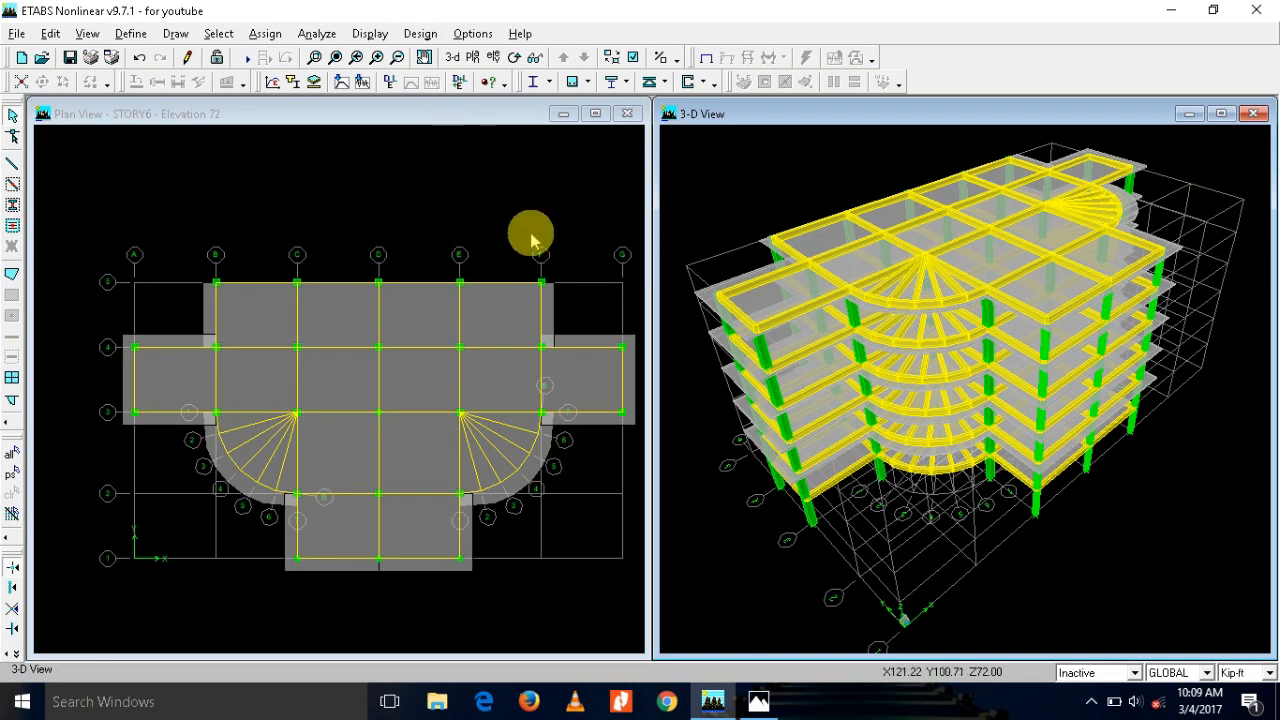
Step: On the BASE plan, draw one RAFT area along the building outline between lines 2 and 5, including both curved corners and the A–B and F–G wings
left_click(430, 213)
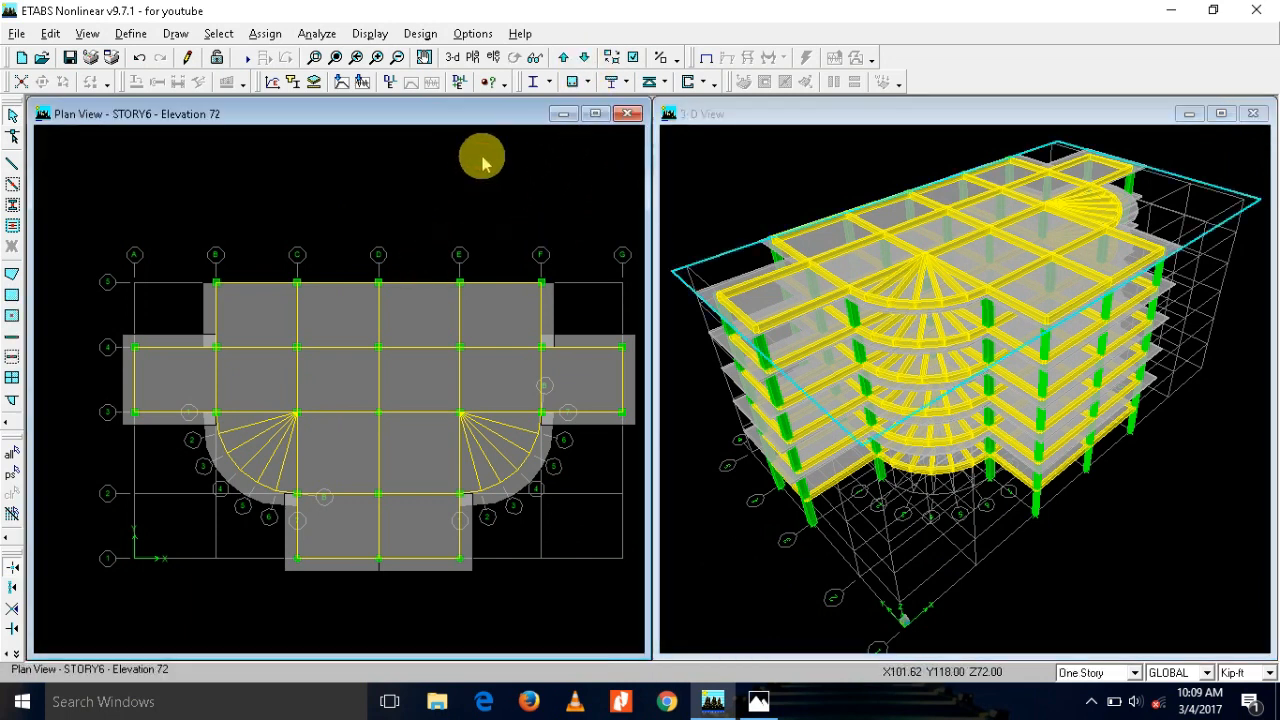
left_click(585, 58)
left_click(585, 58)
left_click(585, 58)
left_click(585, 57)
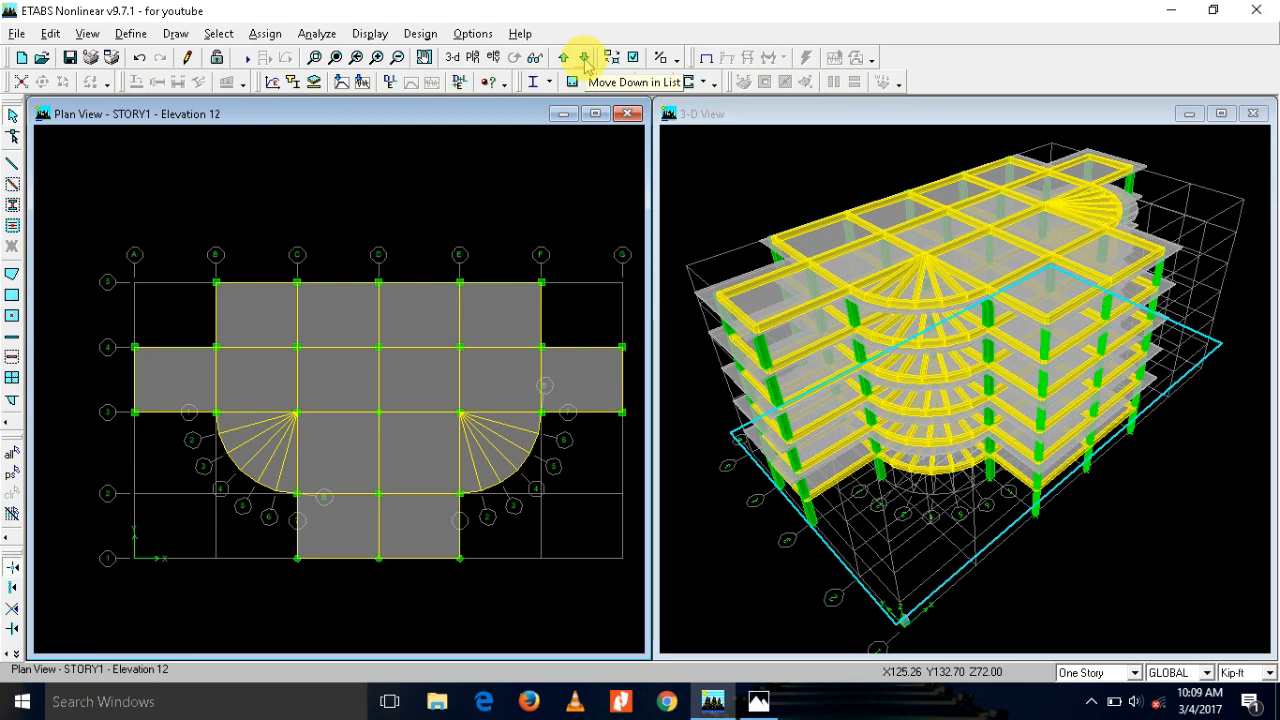
left_click(585, 58)
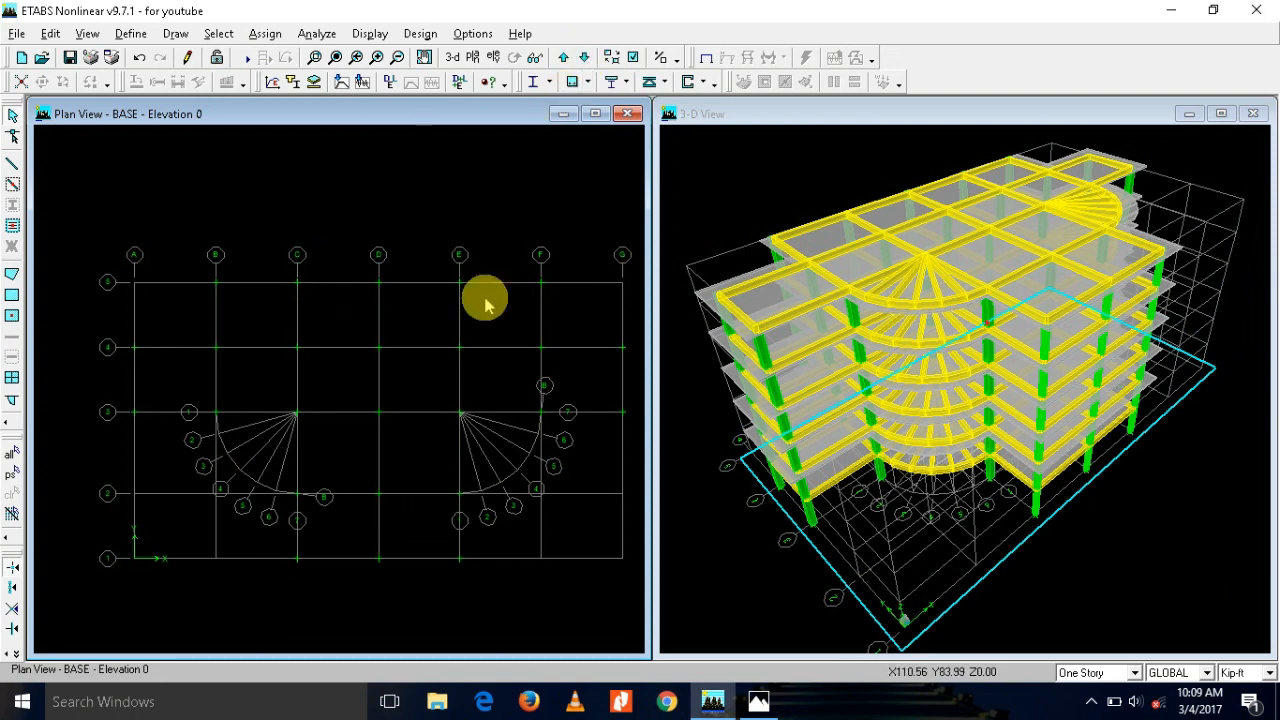
left_click(12, 276)
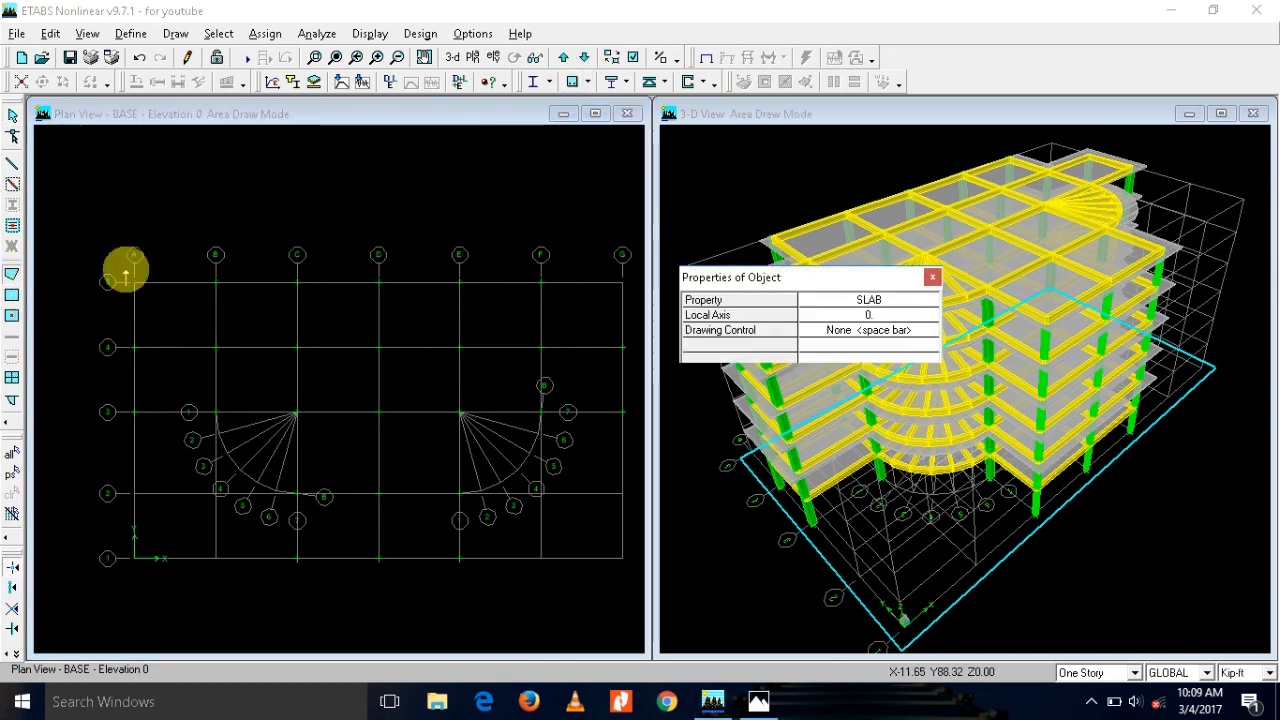
left_click(907, 302)
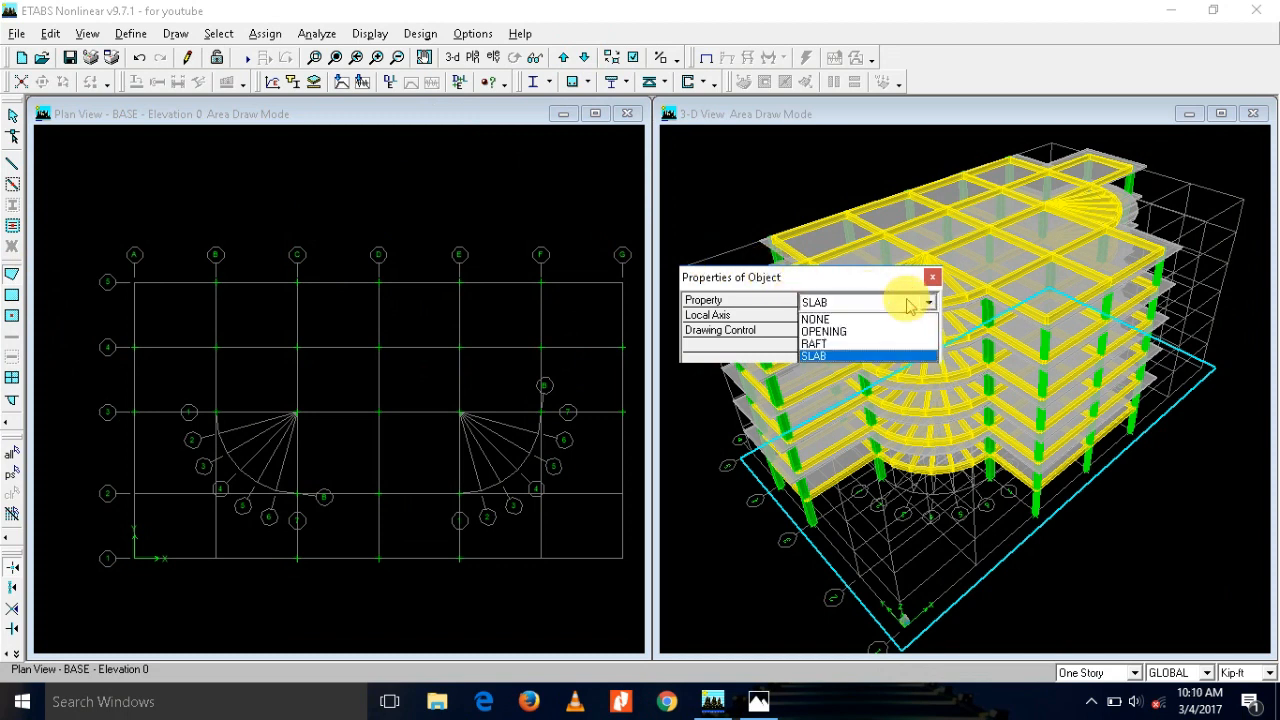
left_click(858, 343)
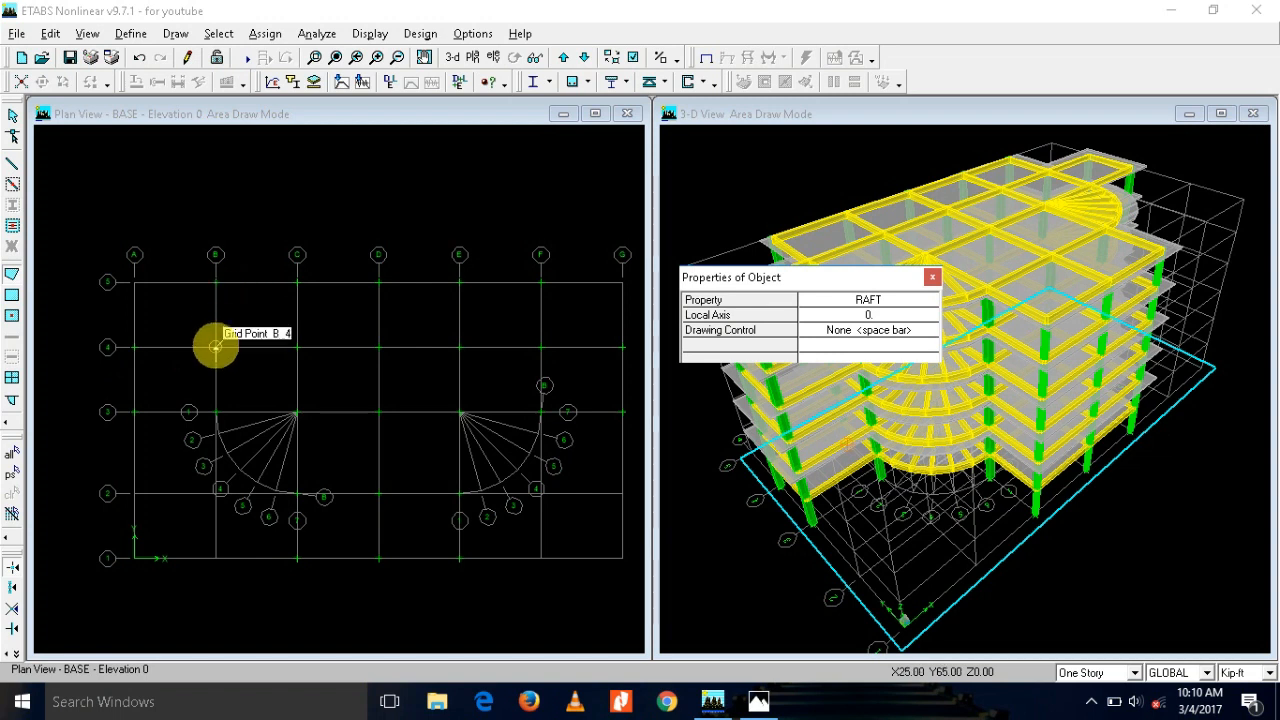
left_click(215, 347)
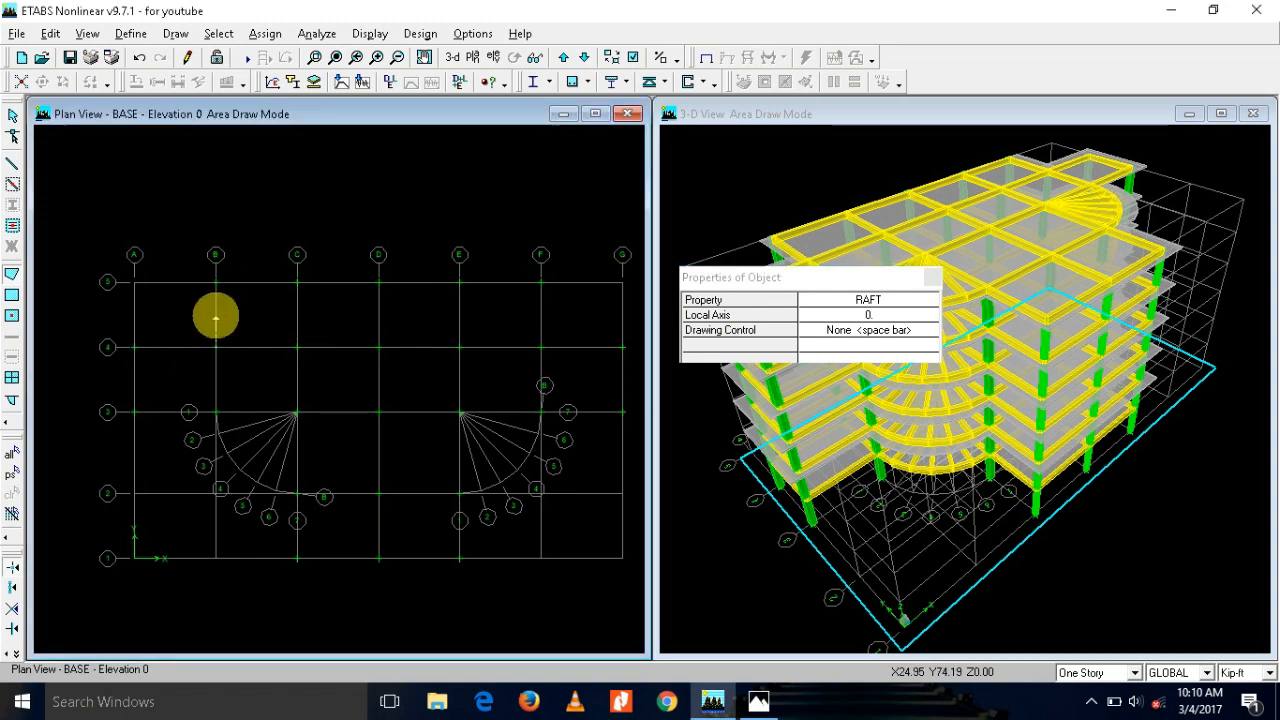
left_click(215, 283)
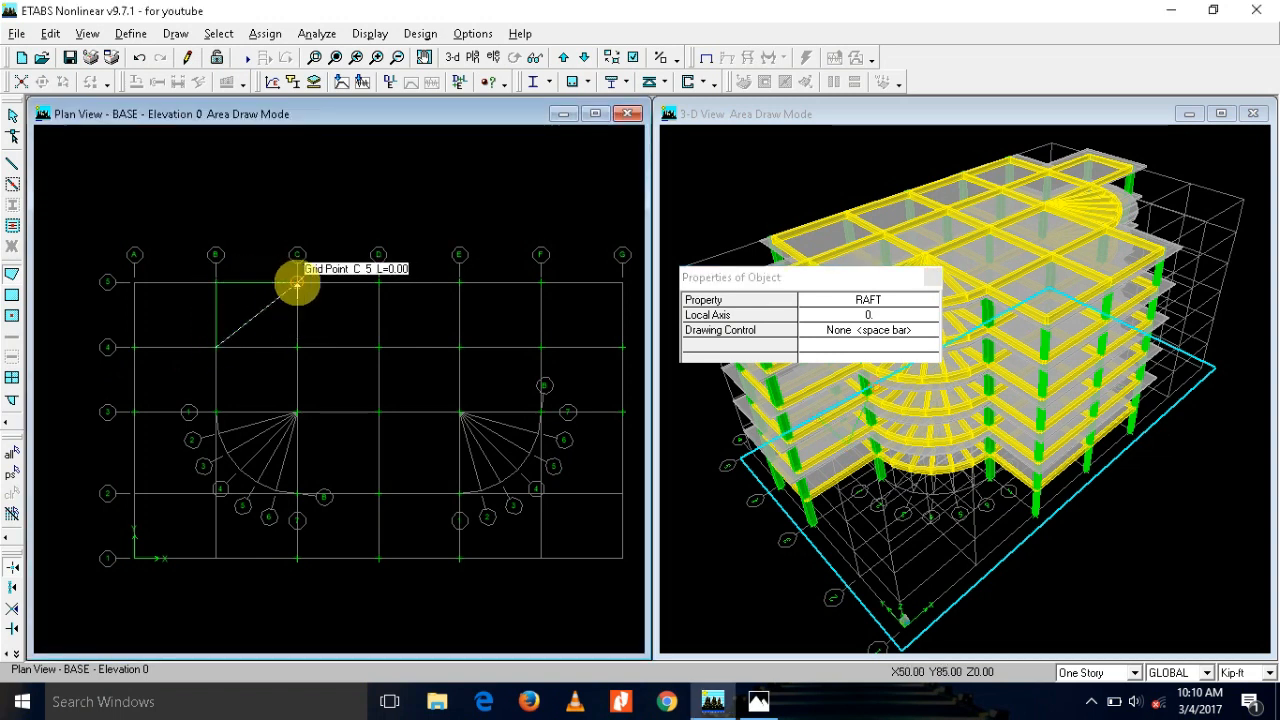
left_click(378, 283)
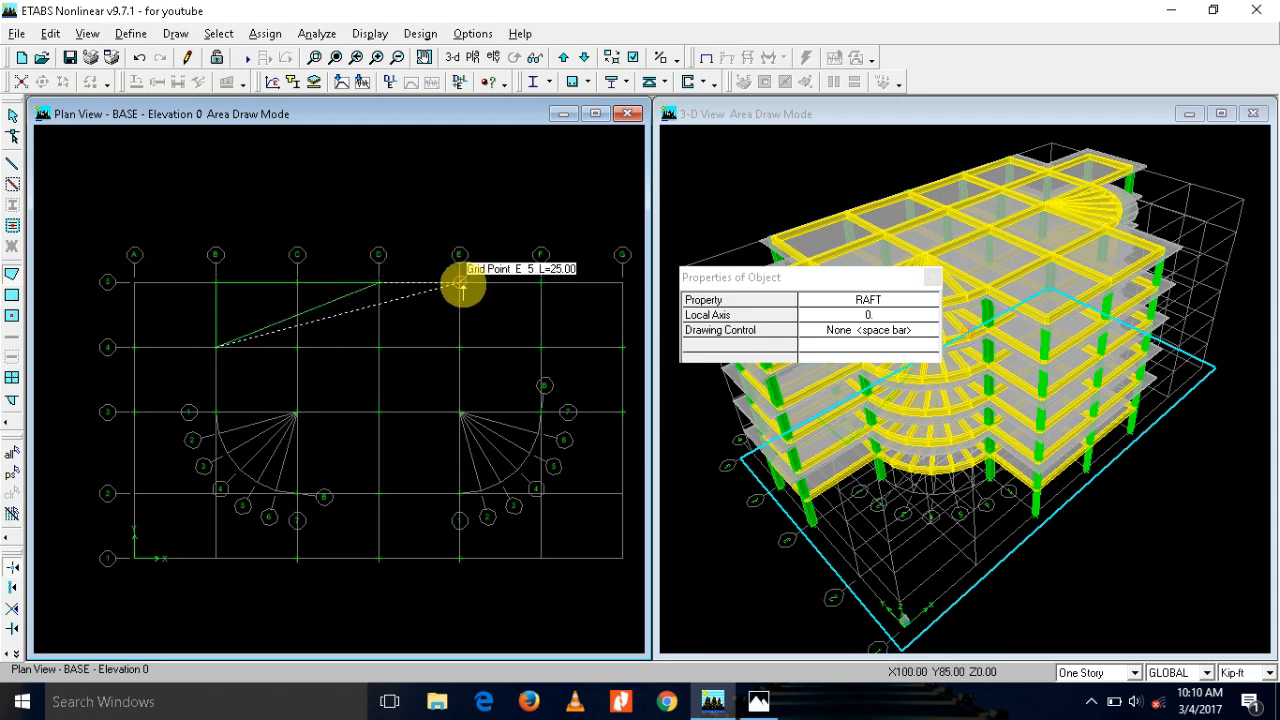
left_click(540, 283)
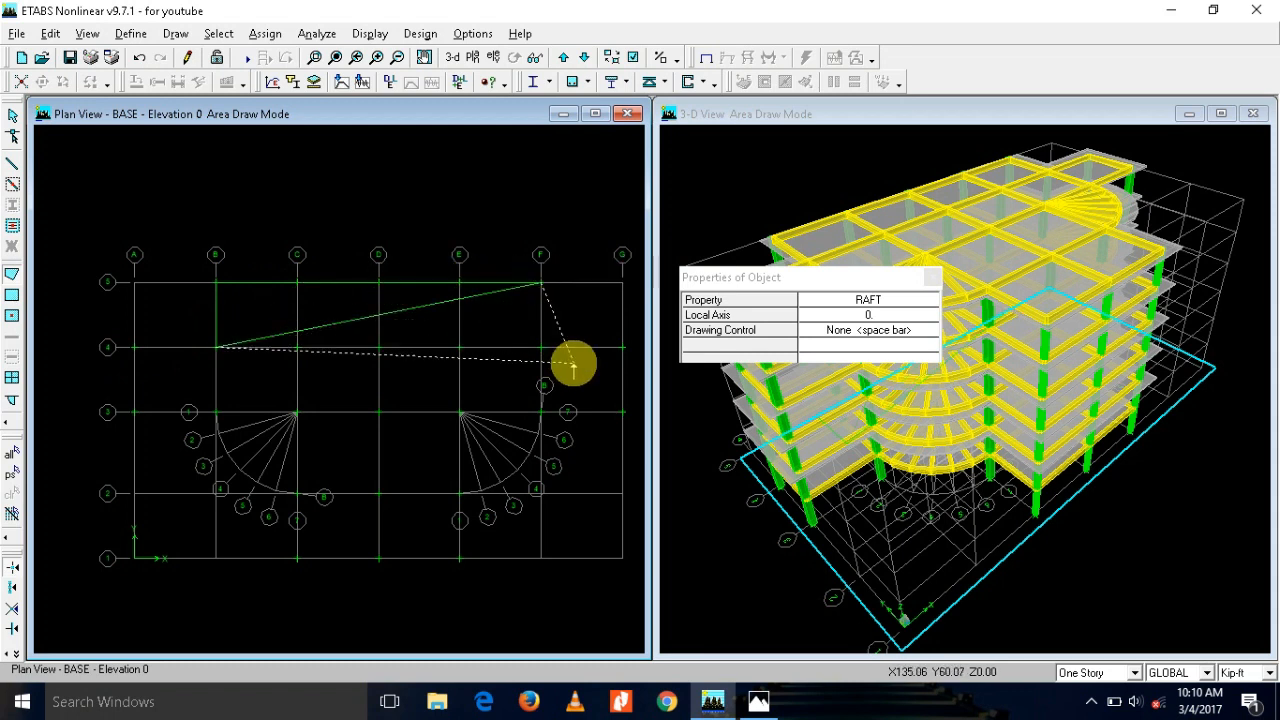
left_click(541, 348)
left_click(620, 348)
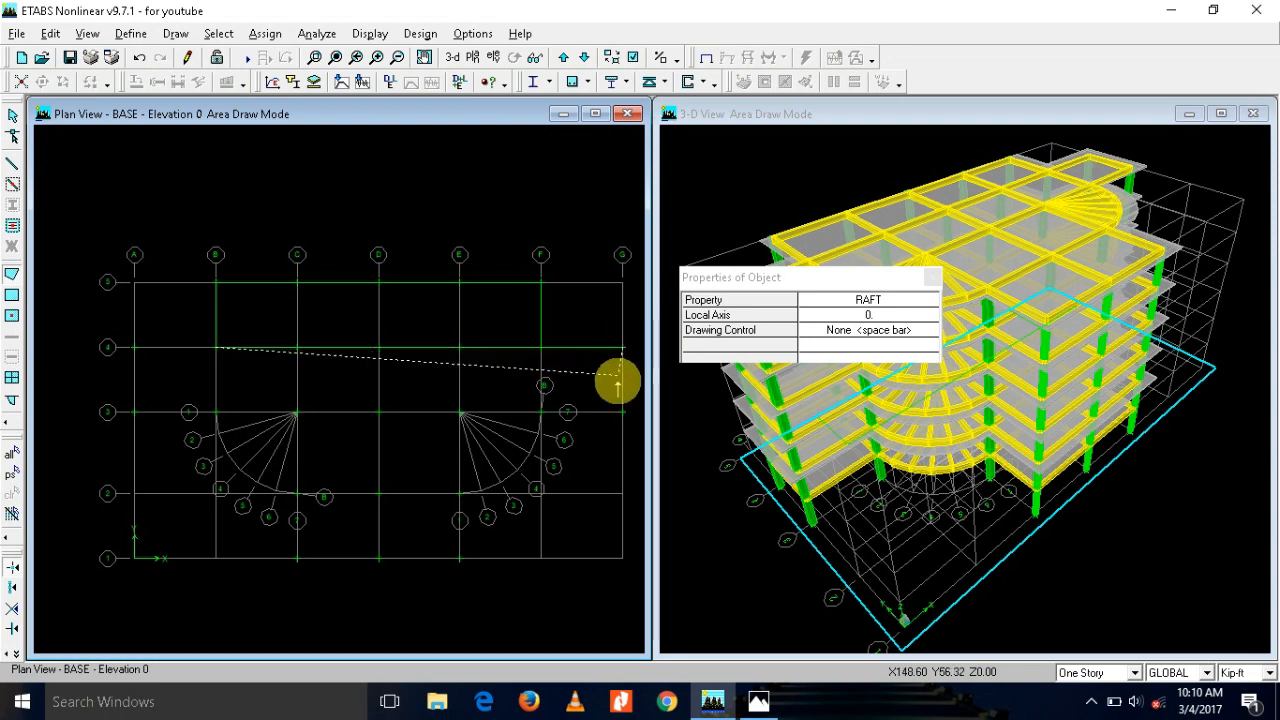
left_click(621, 412)
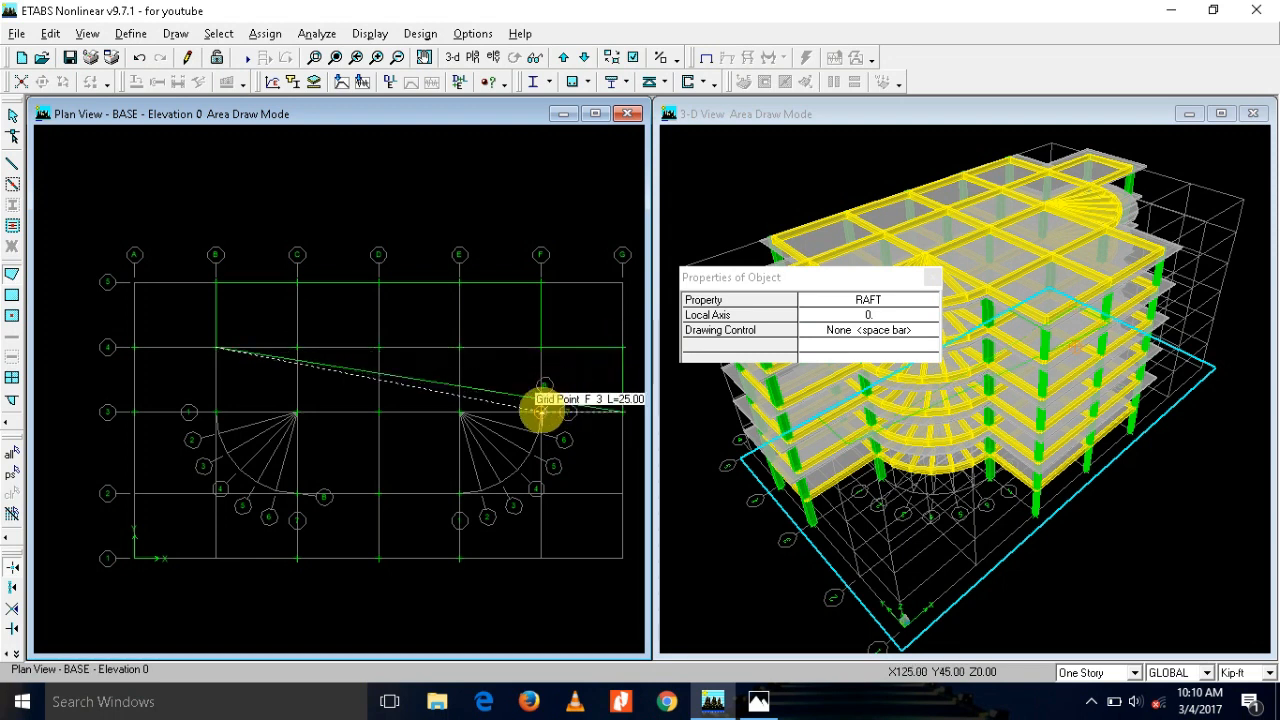
left_click(541, 432)
left_click(530, 457)
left_click(501, 482)
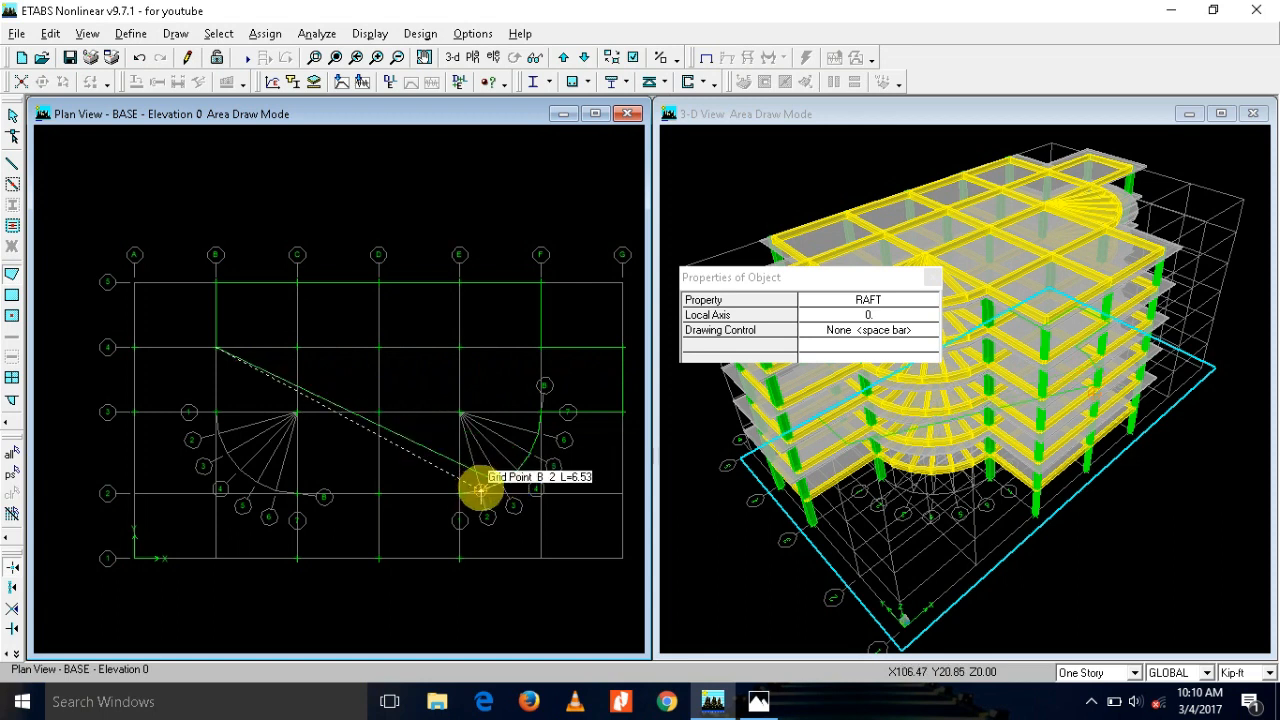
left_click(462, 492)
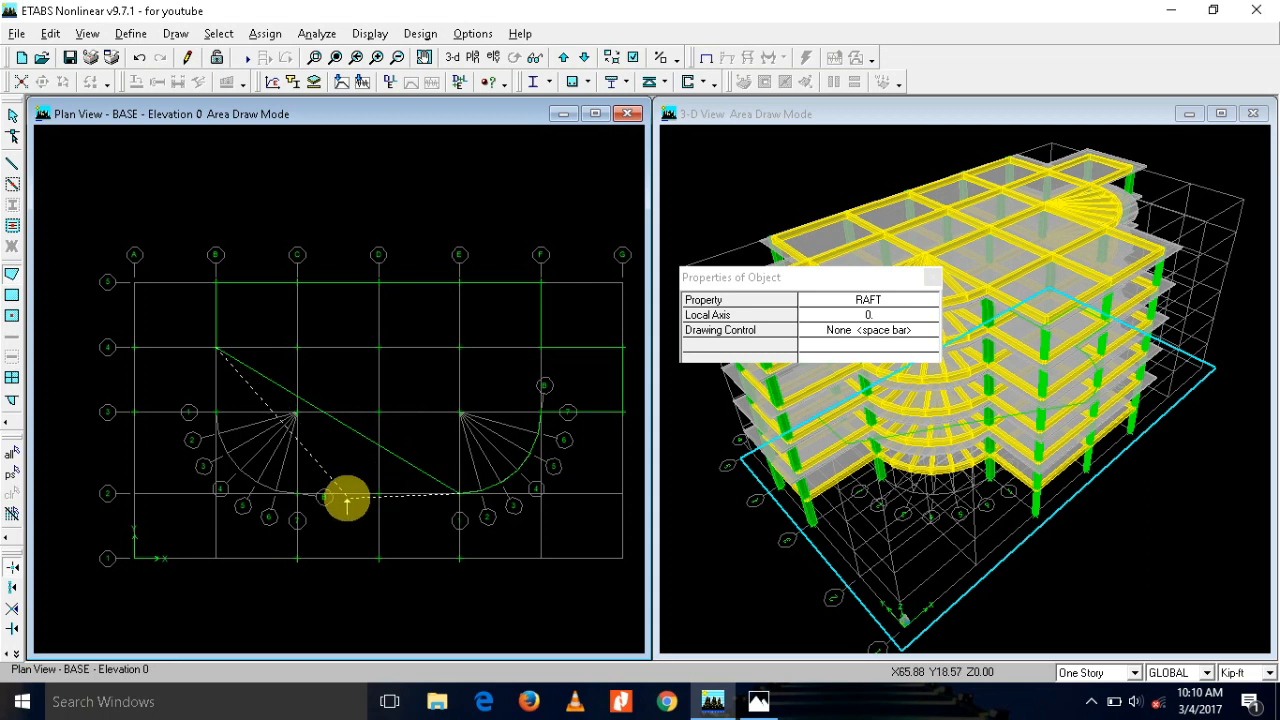
left_click(290, 492)
left_click(274, 488)
left_click(257, 481)
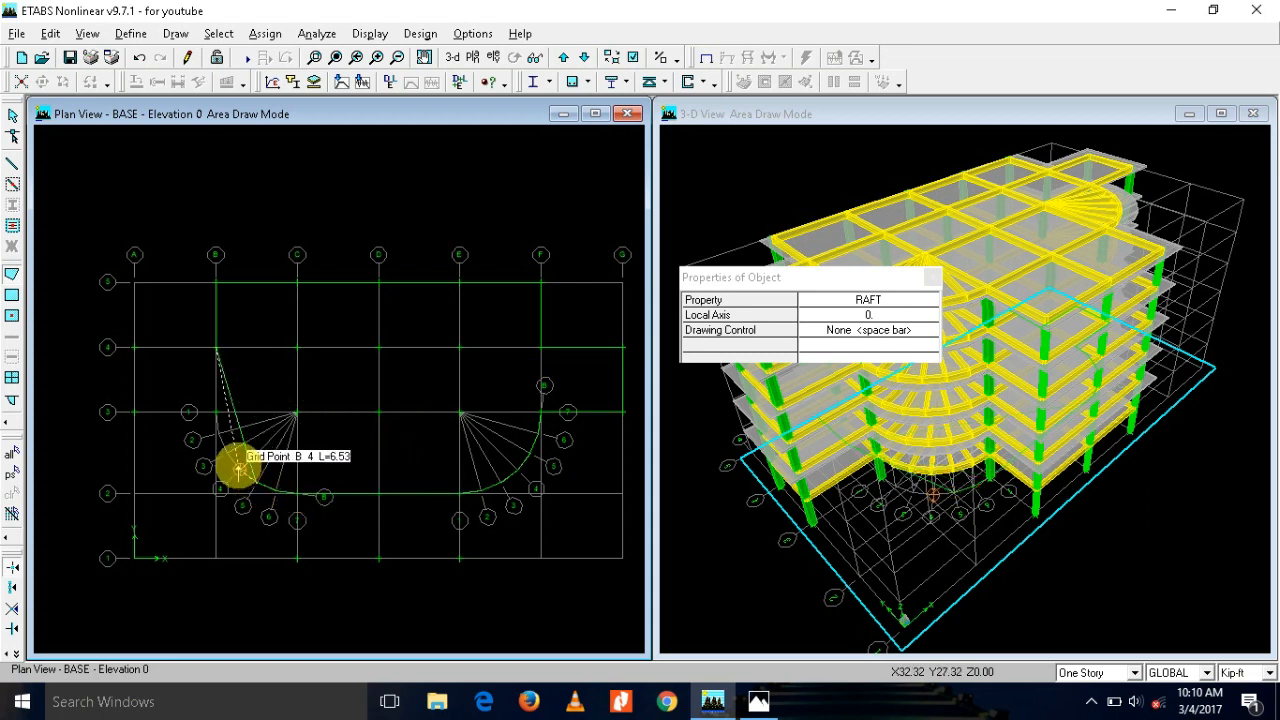
left_click(238, 468)
left_click(229, 452)
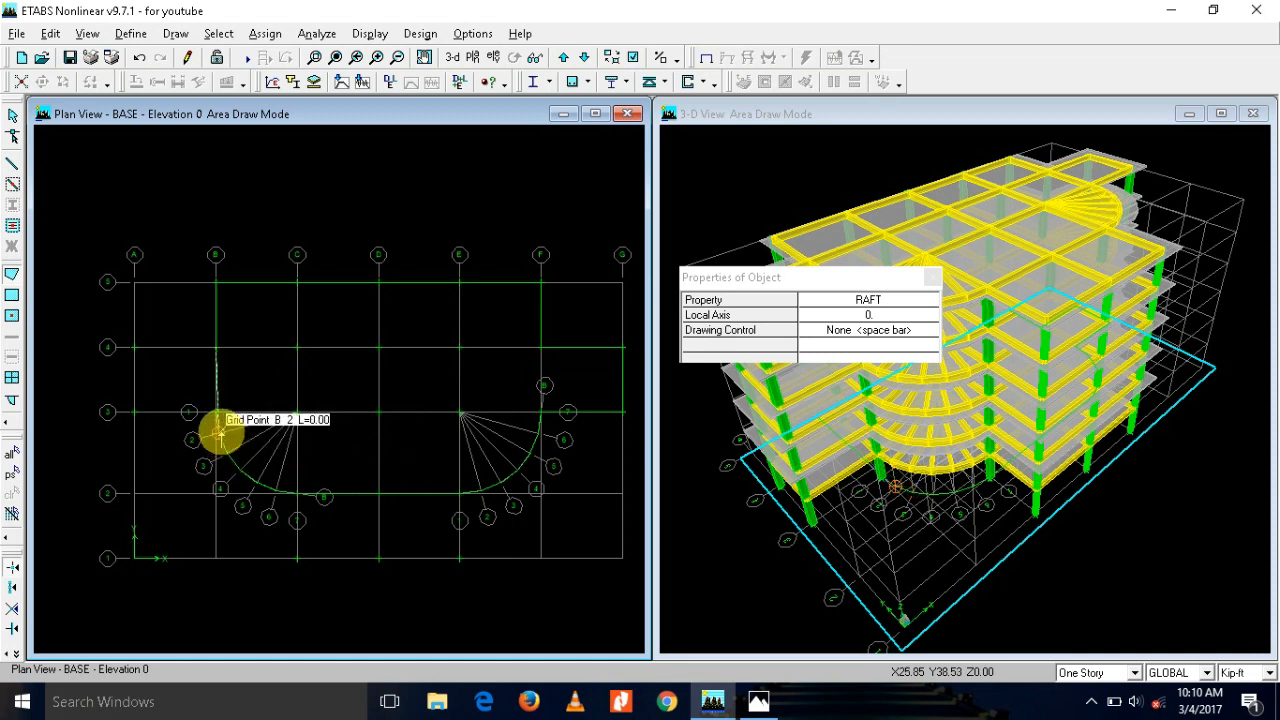
left_click(220, 433)
left_click(216, 412)
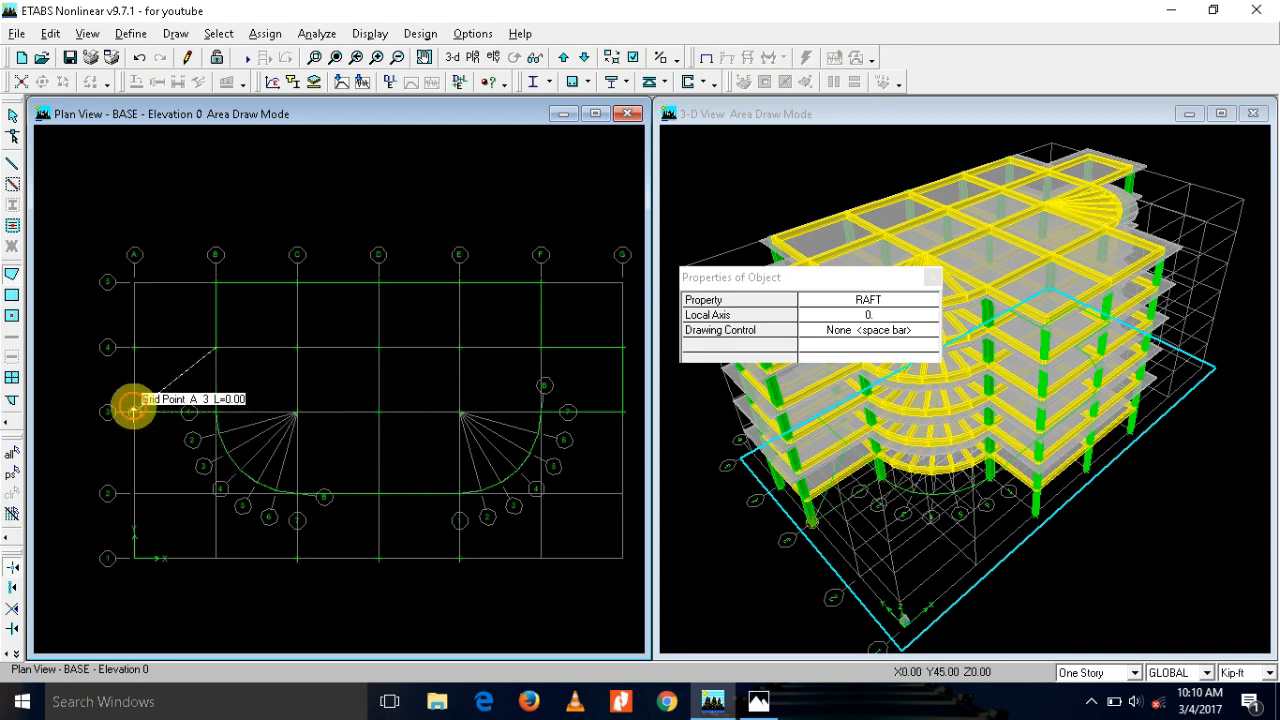
left_click(133, 347)
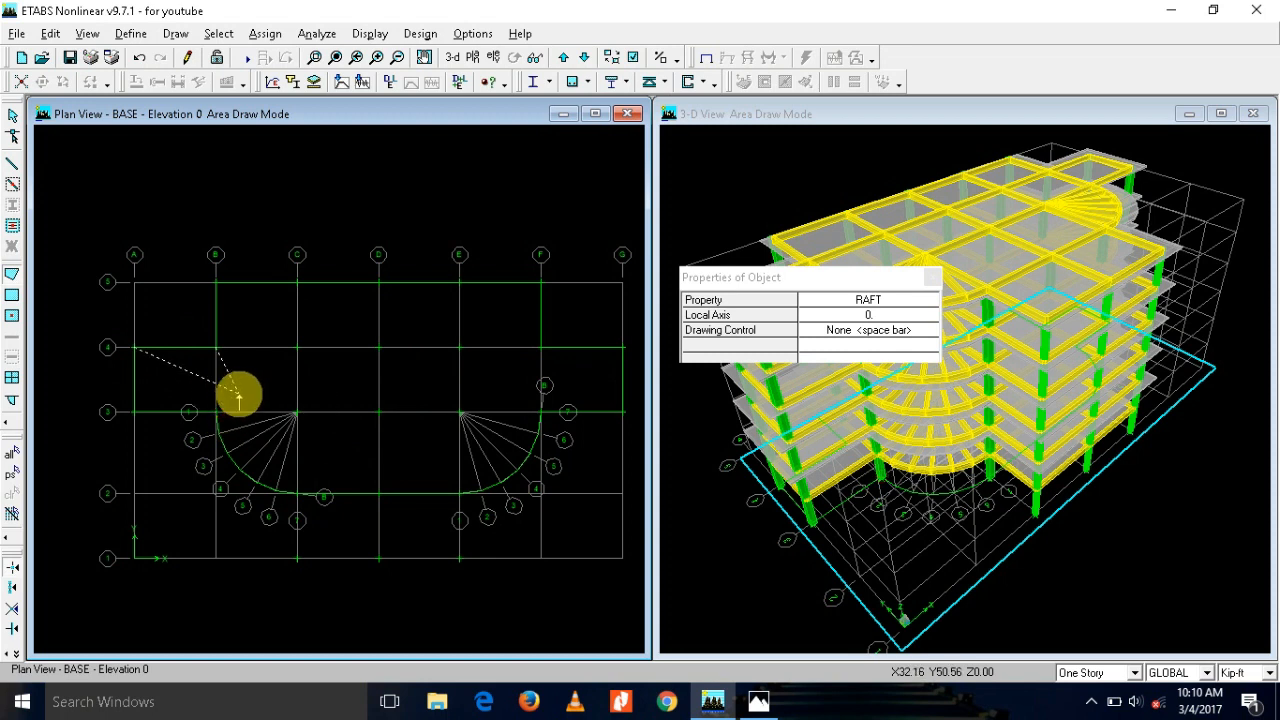
key("Escape")
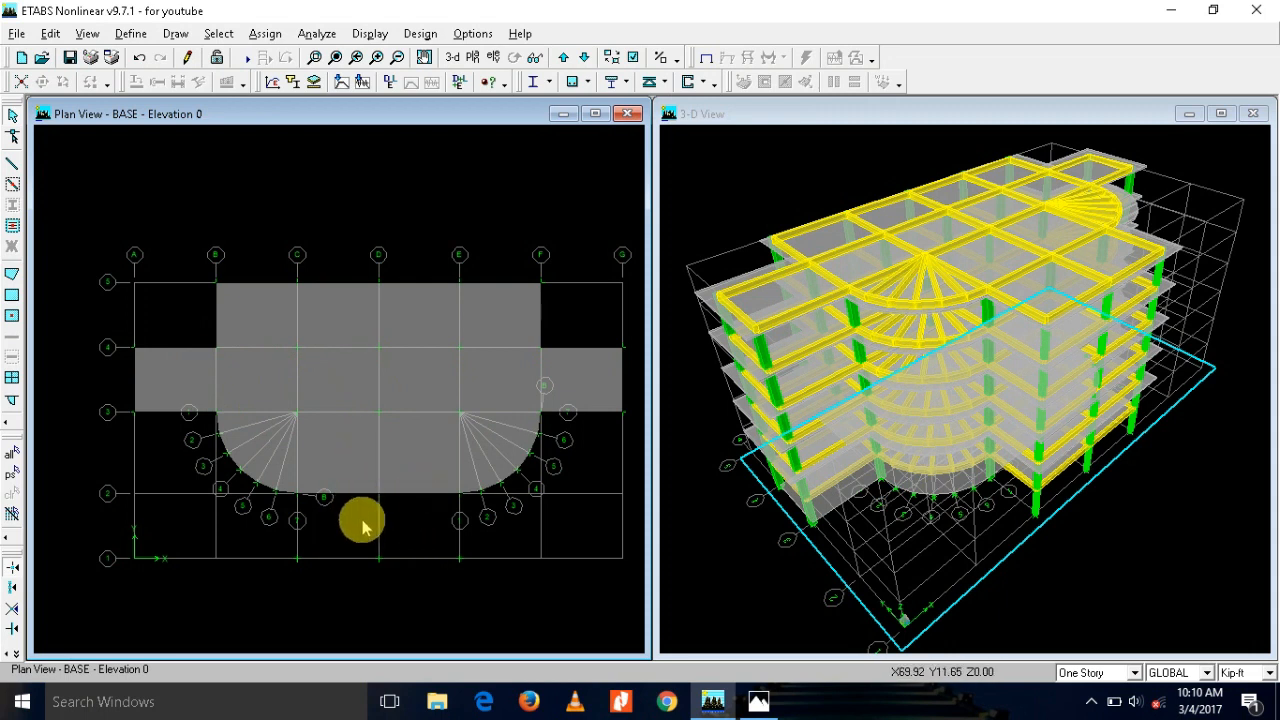
Step: Add RAFT areas in bays C–D and D–E between lines 1 and 2 at BASE, and bring up the STORY1 plan
left_click(12, 316)
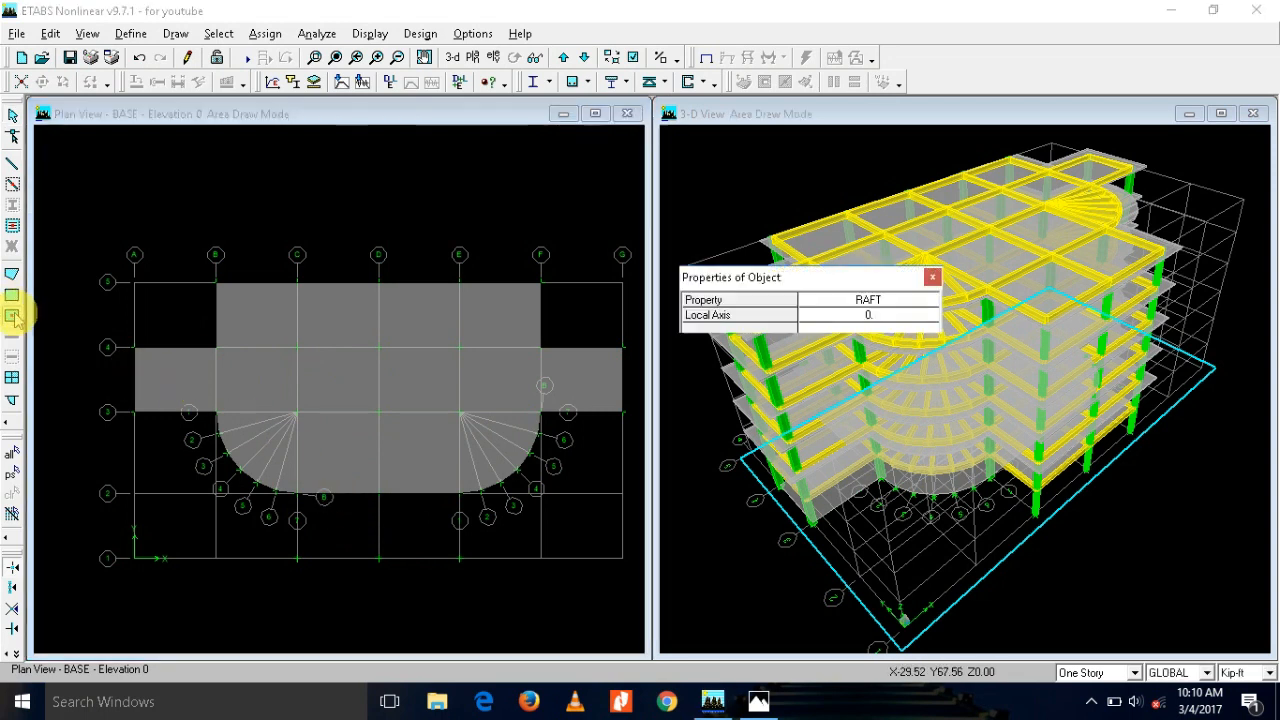
left_click(342, 523)
left_click(414, 523)
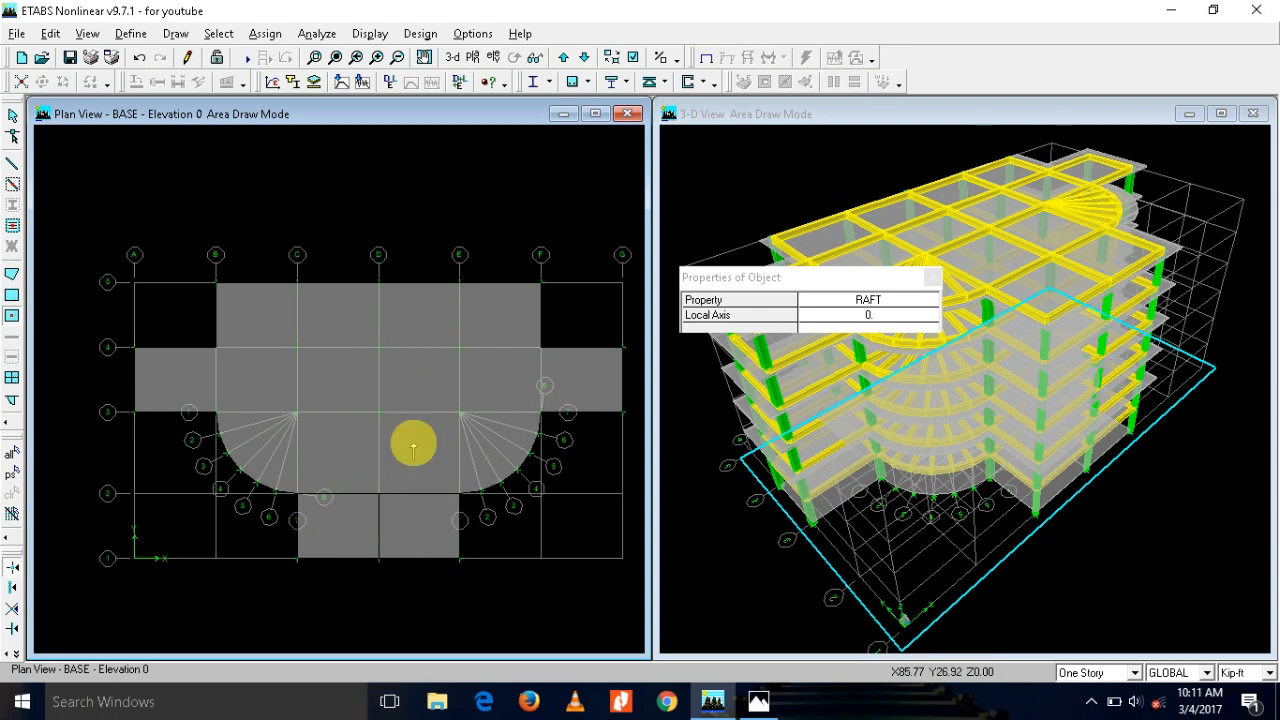
left_click(564, 60)
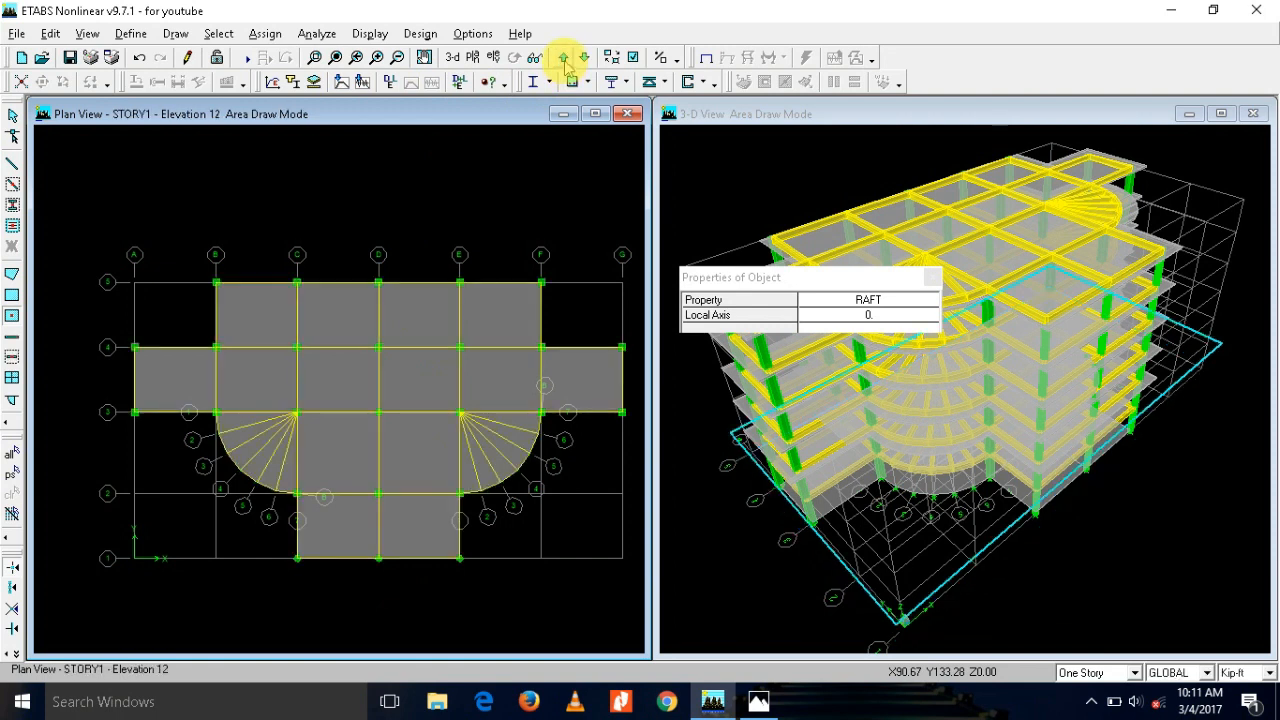
Step: Check the plan views from BASE up to STORY6 and back down, ending on the STORY1 plan
left_click(564, 58)
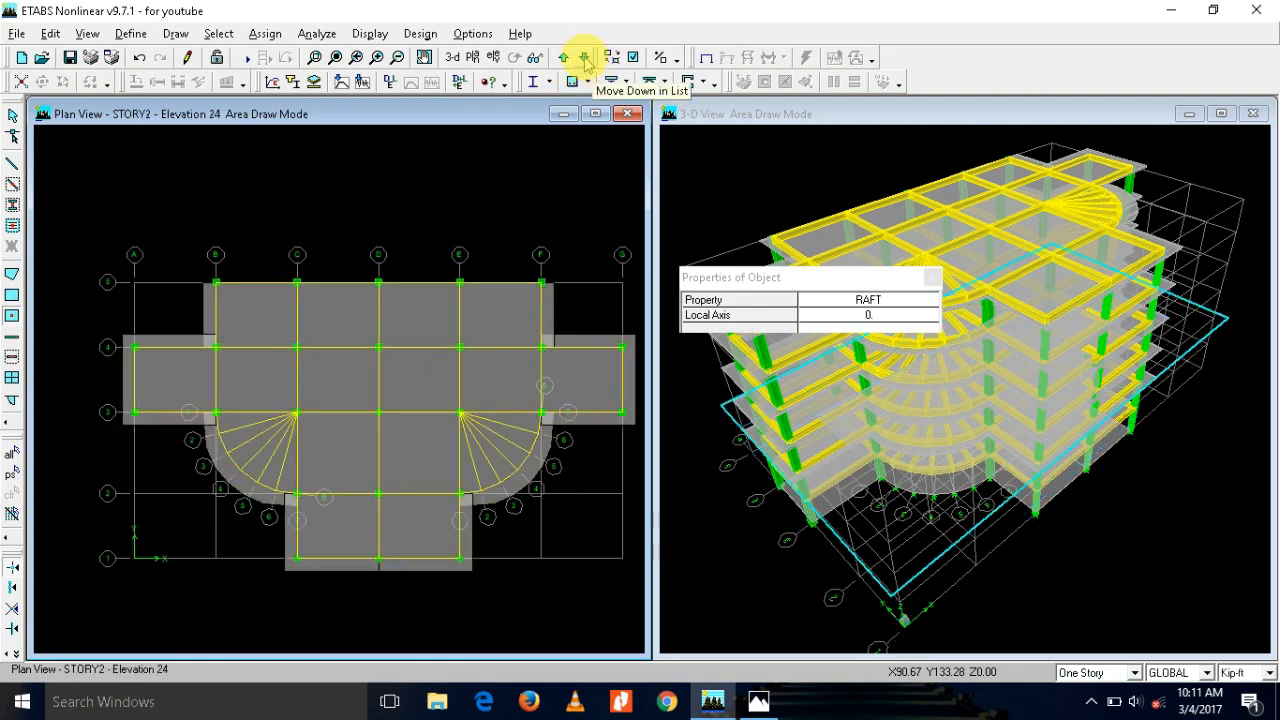
left_click(584, 58)
left_click(584, 58)
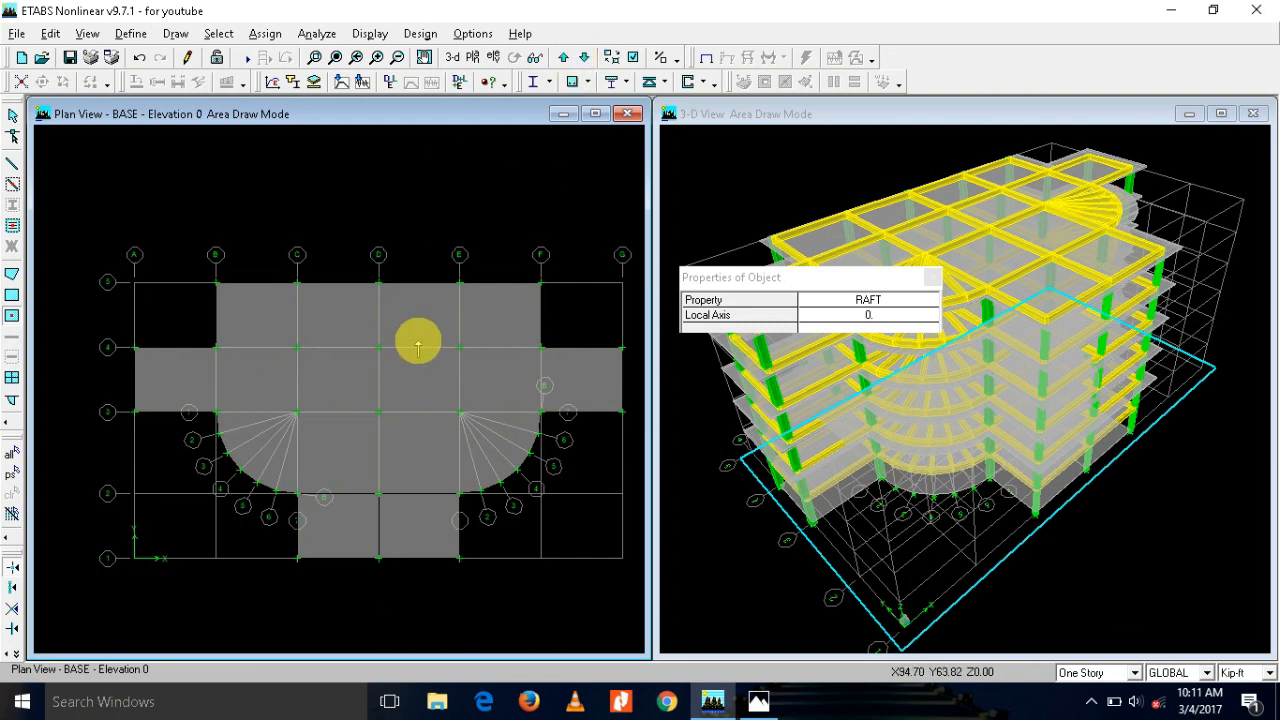
left_click(564, 58)
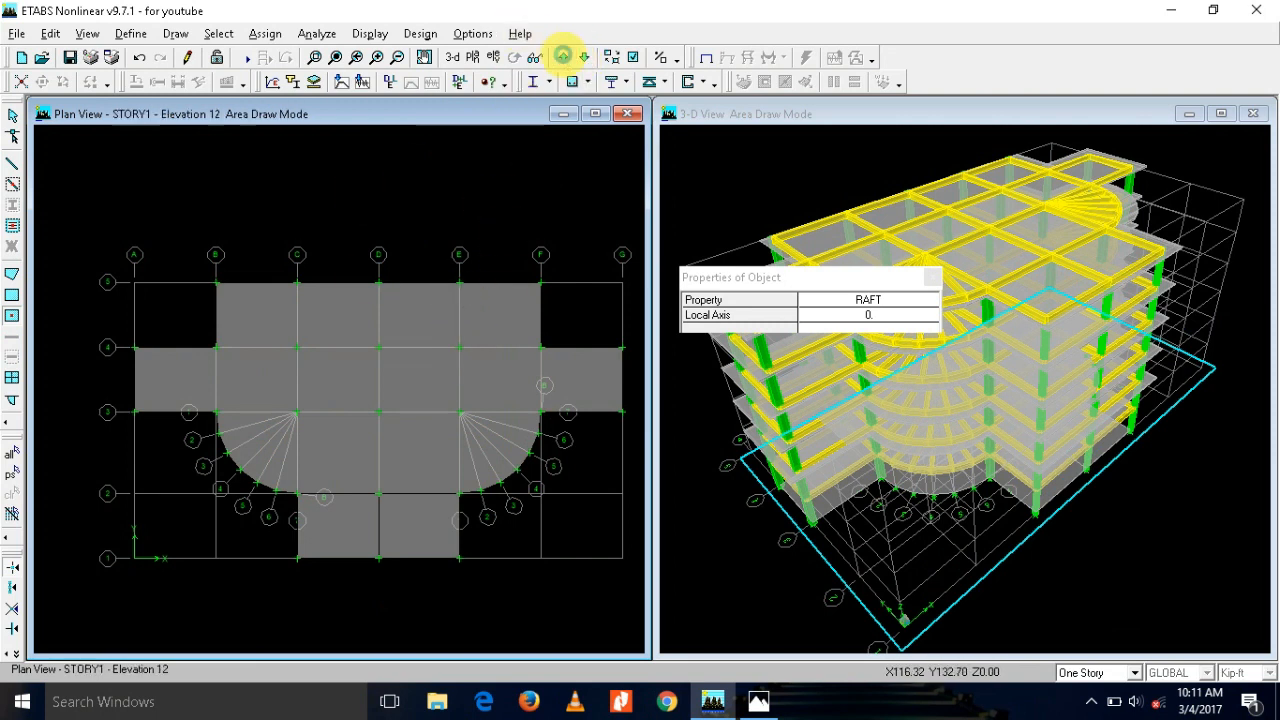
left_click(564, 58)
left_click(564, 58)
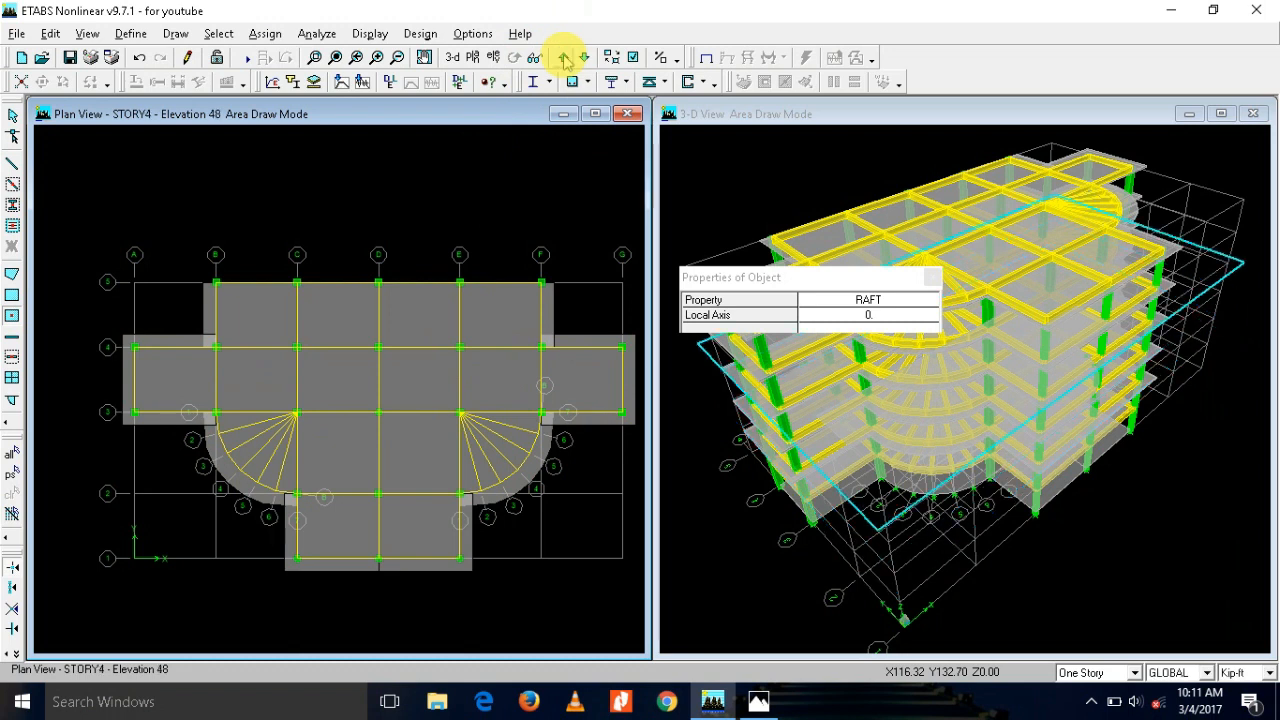
left_click(564, 57)
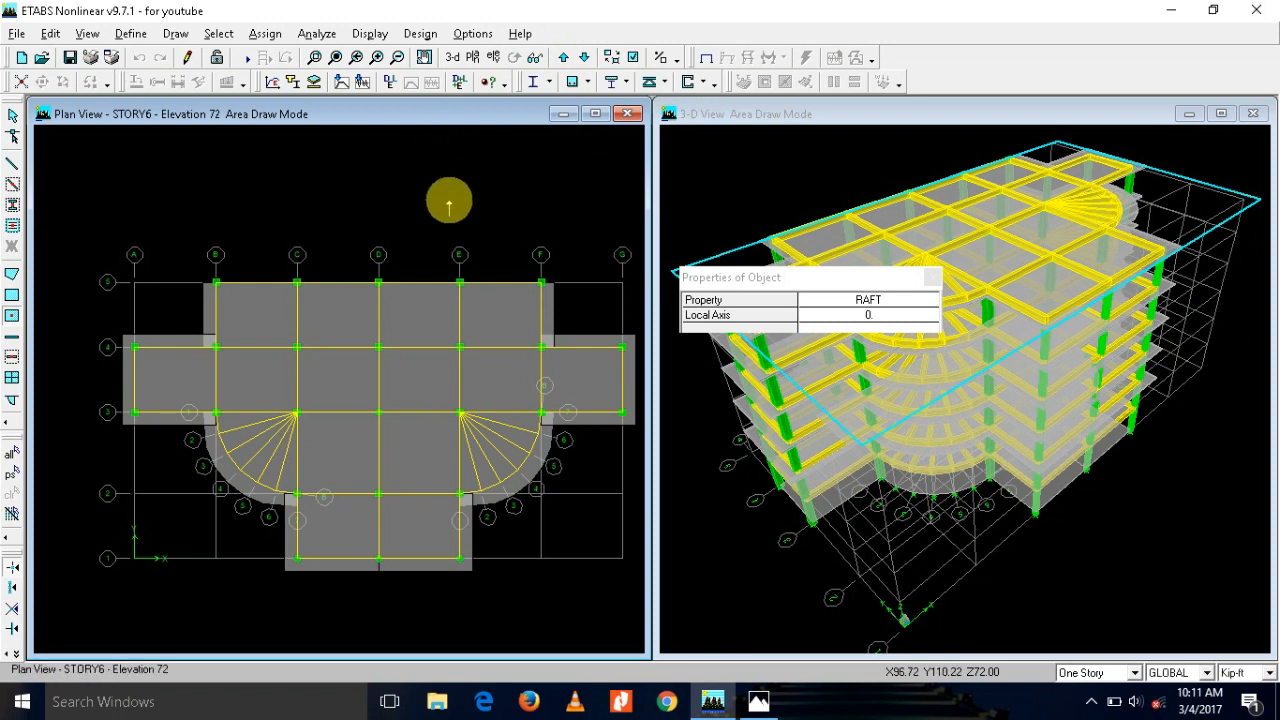
left_click(584, 58)
left_click(584, 58)
left_click(584, 58)
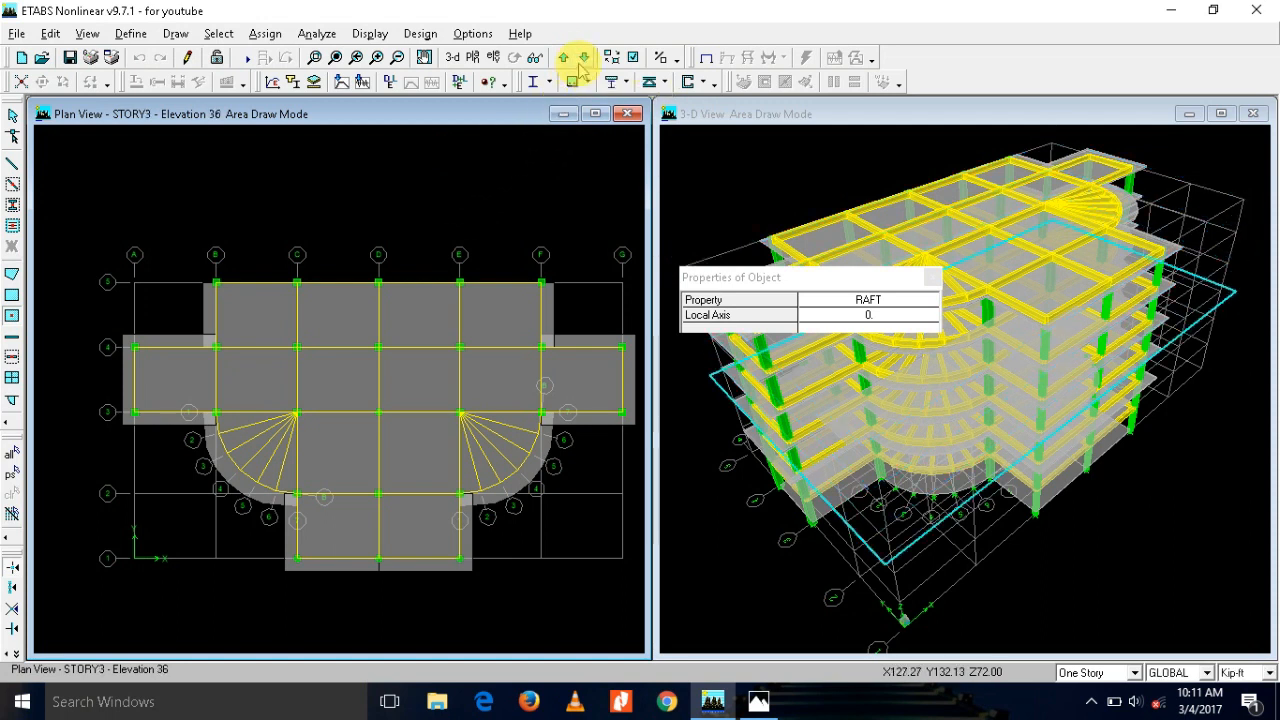
left_click(584, 58)
left_click(584, 58)
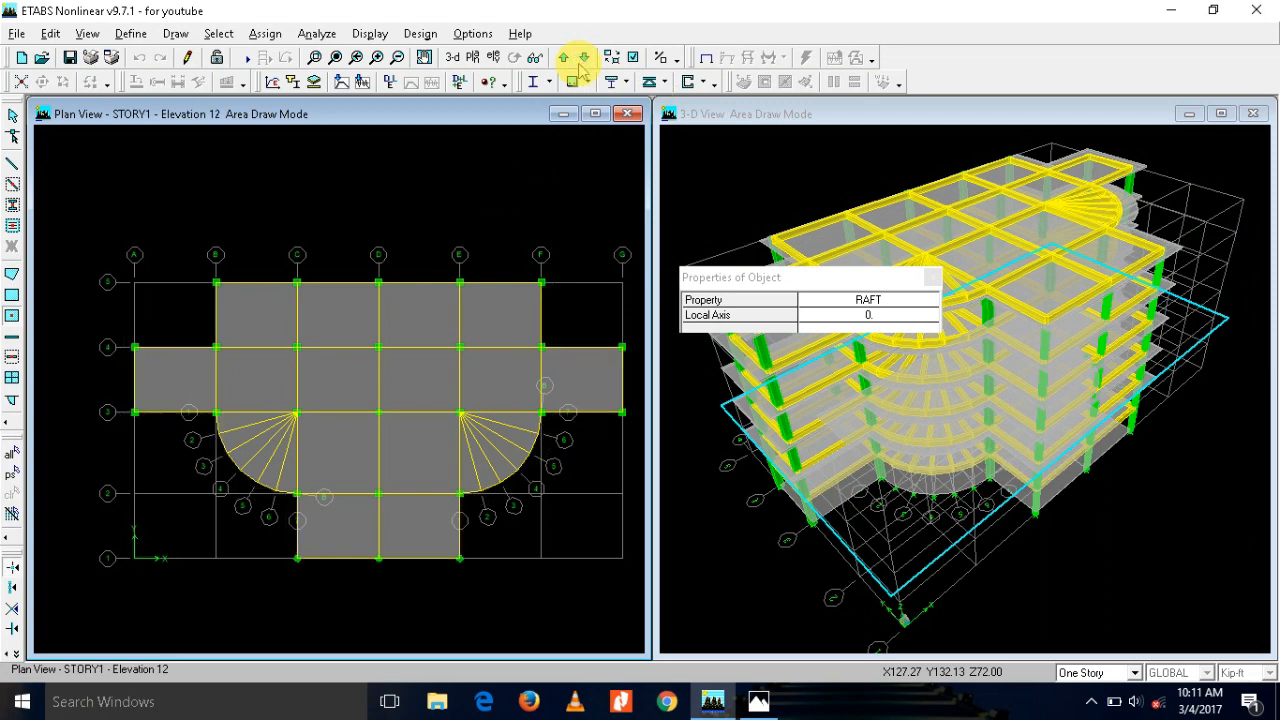
left_click(584, 58)
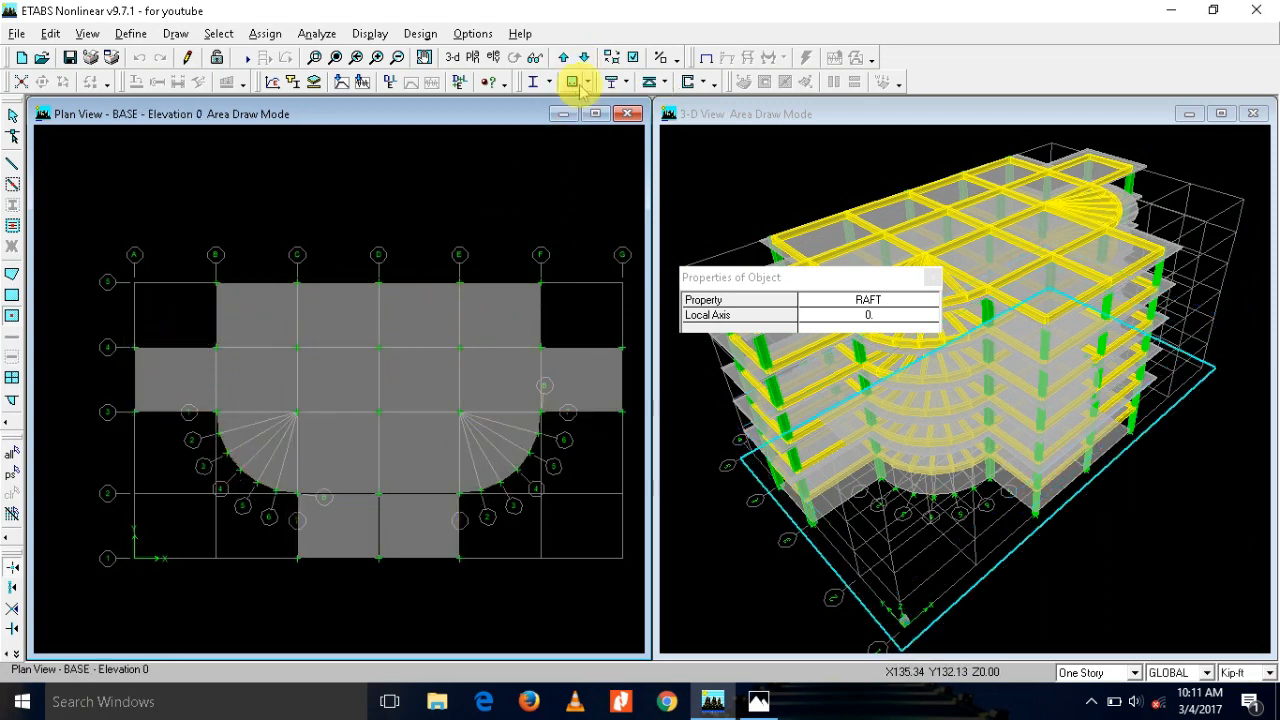
left_click(563, 58)
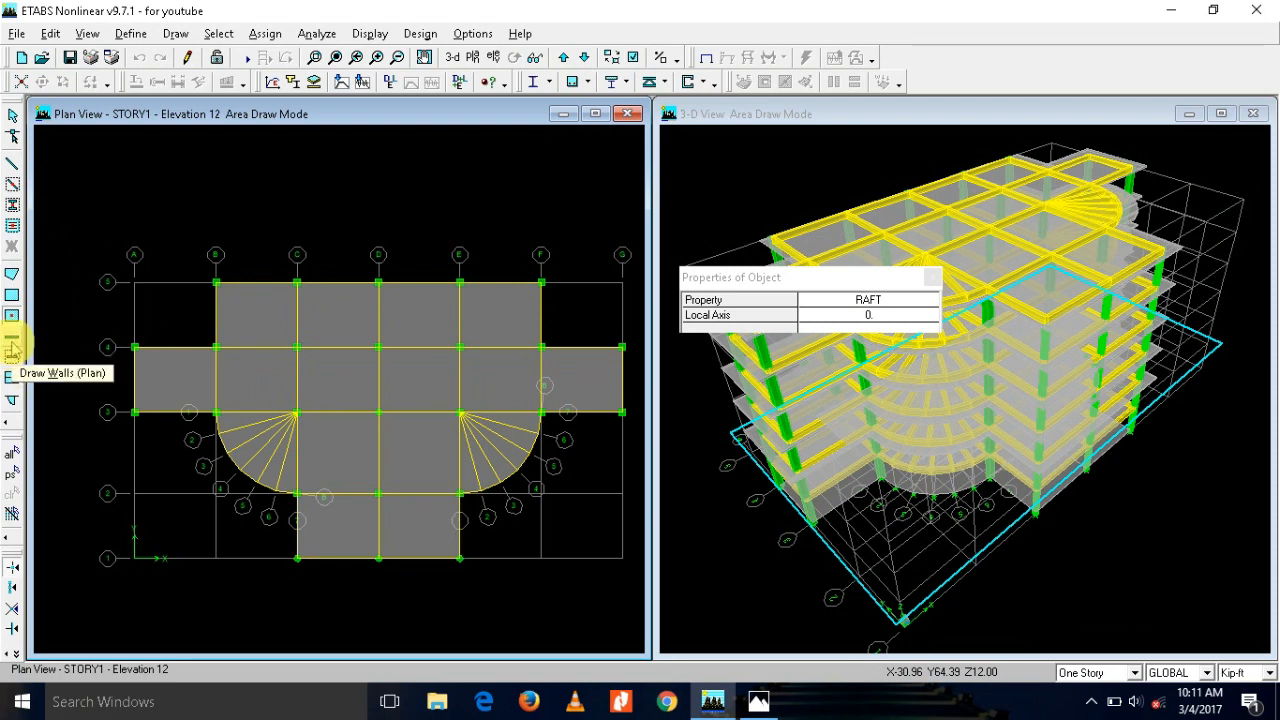
left_click(12, 347)
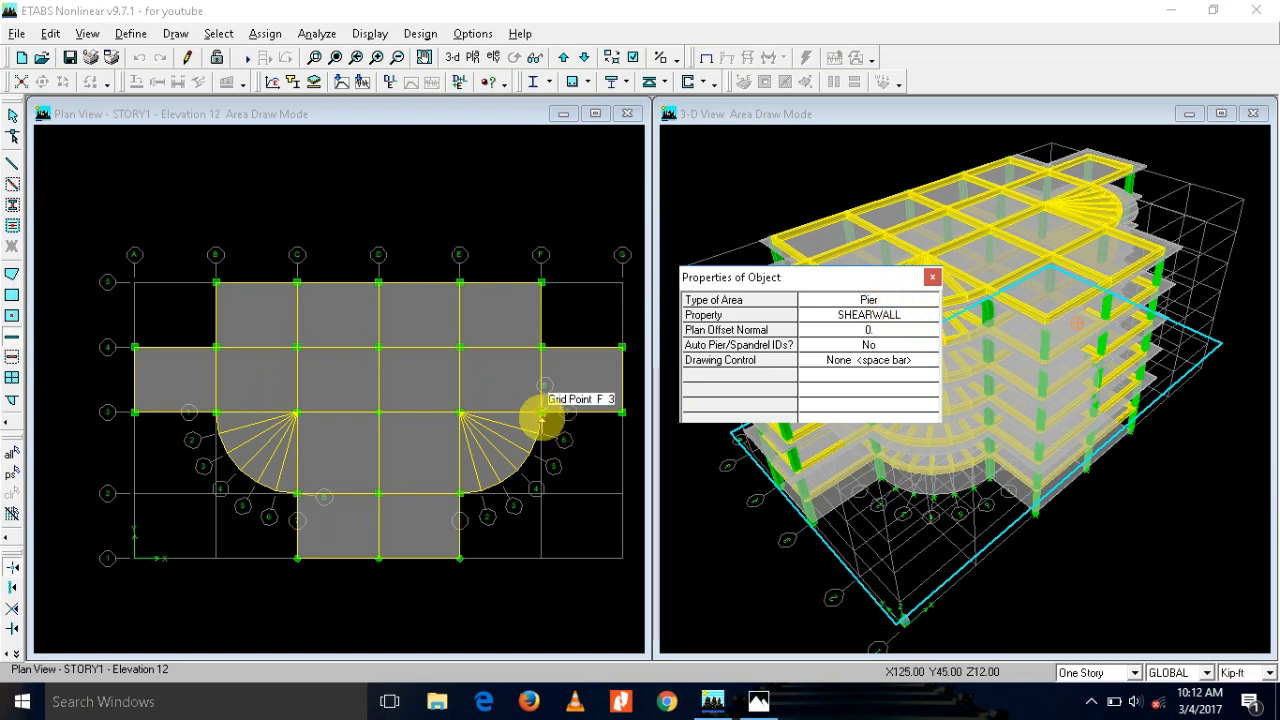
left_click(880, 462)
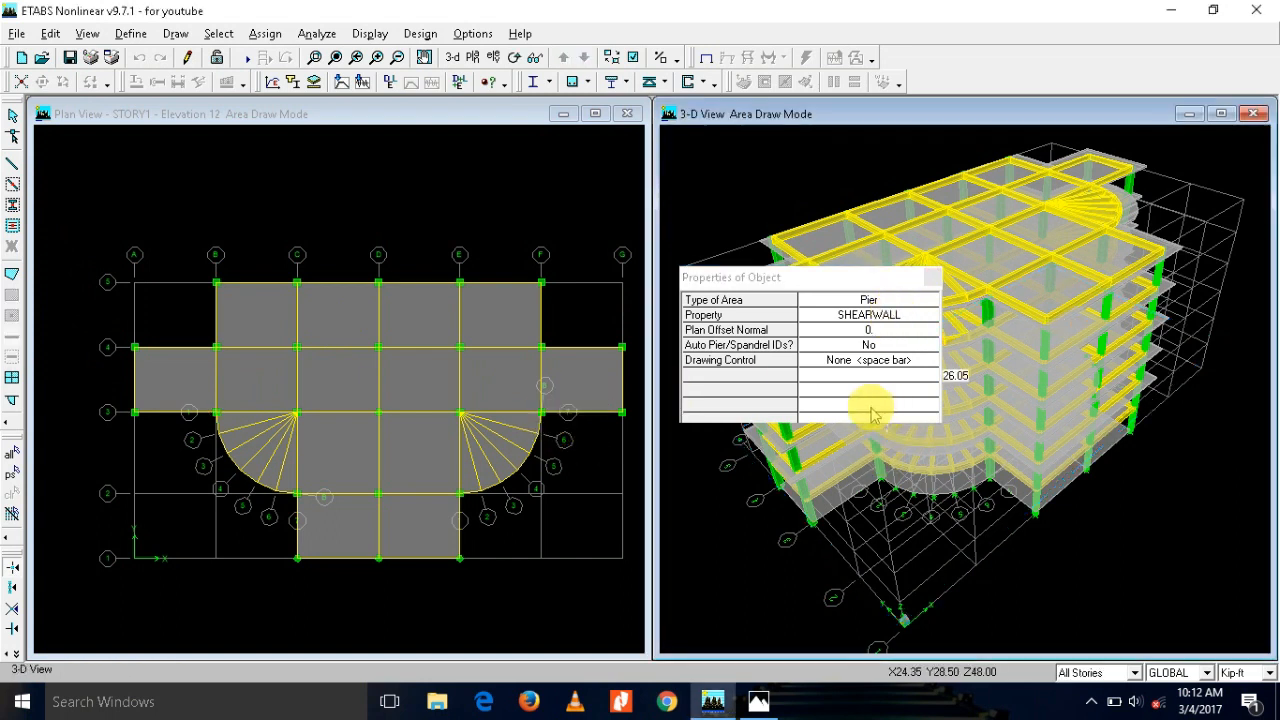
left_click_drag(825, 284, 706, 113)
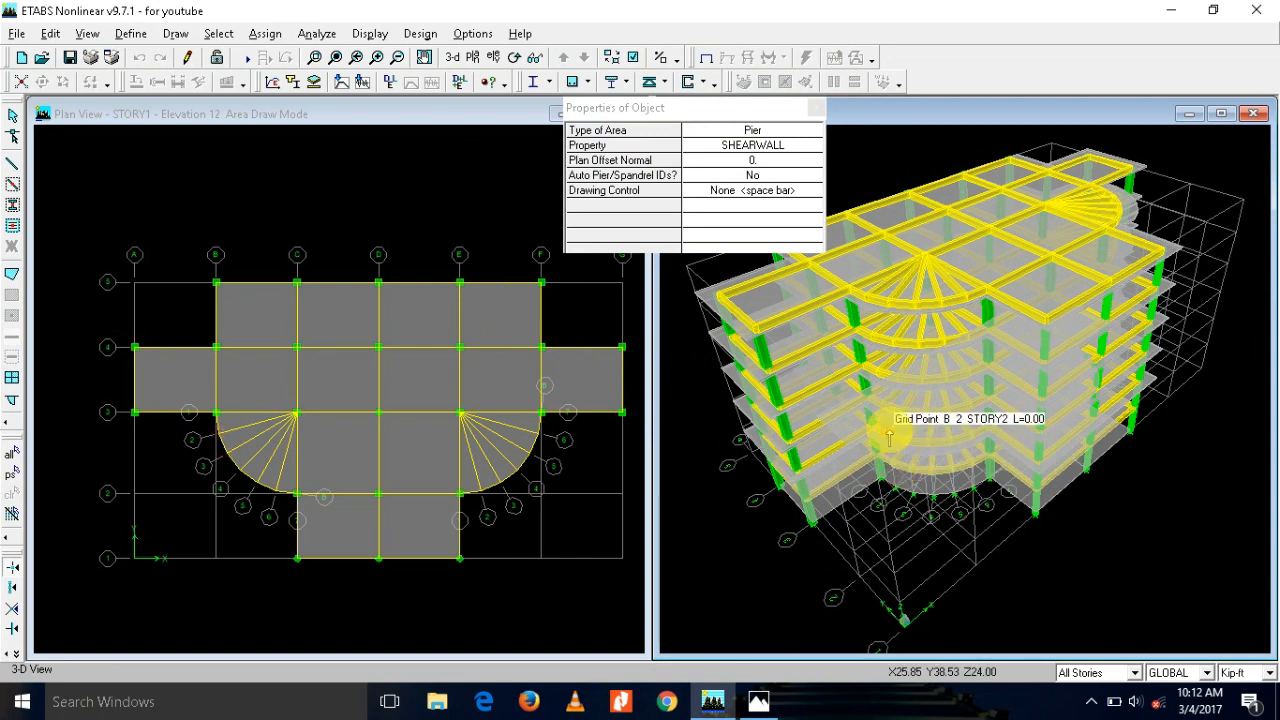
key("Escape")
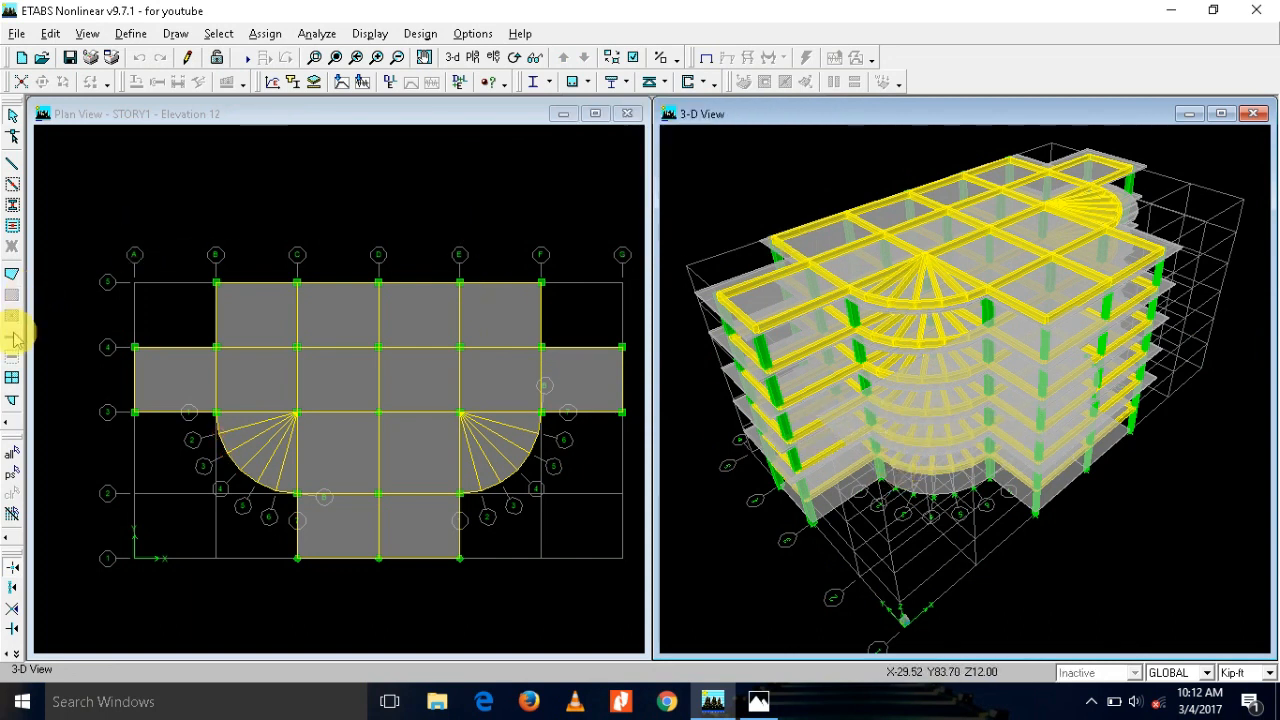
Step: On the STORY1 plan, draw SHEARWALL piers from E-1 through E-2, around the curved corner to F-3, and through G-3, G-4 and F-4 to F-5
left_click(298, 175)
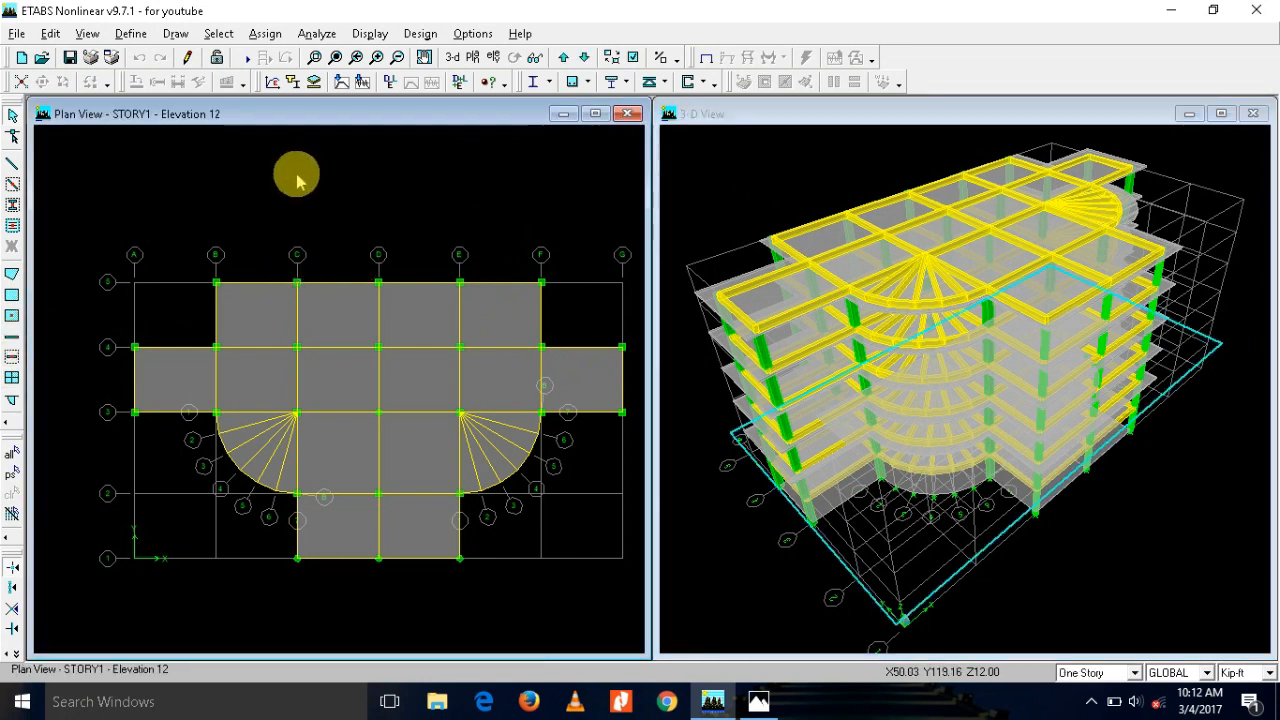
left_click(12, 352)
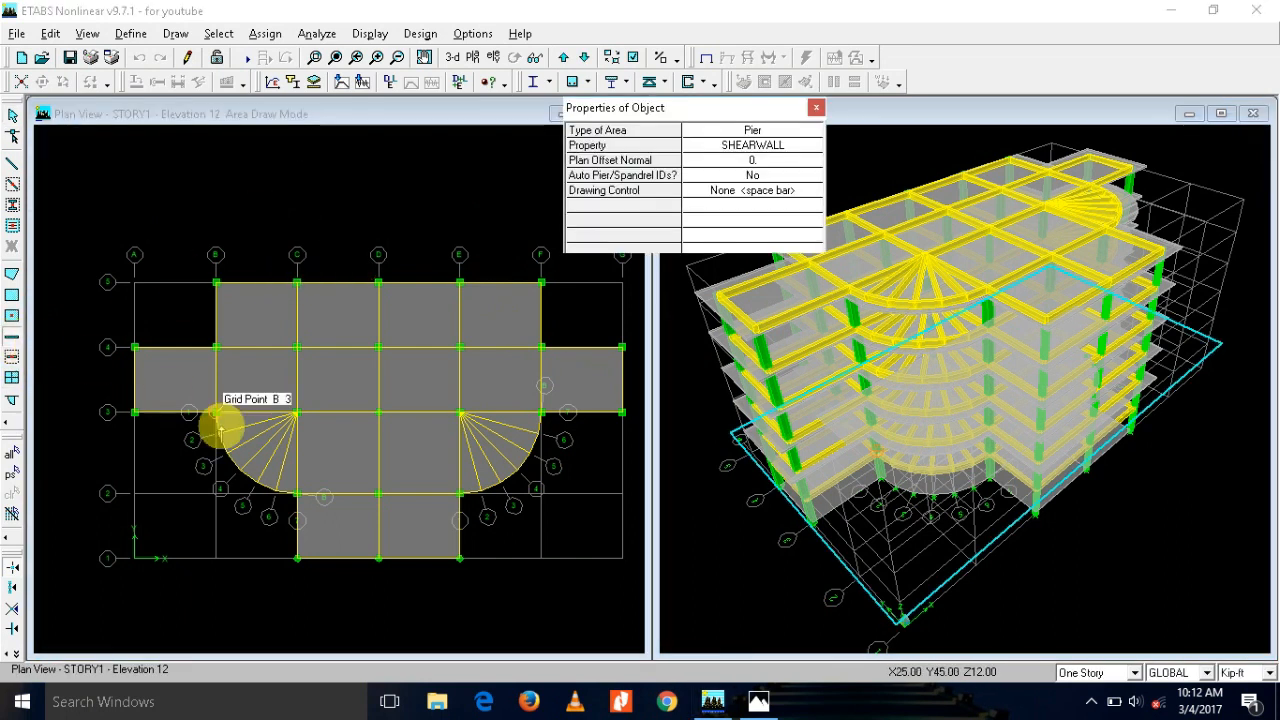
left_click(457, 557)
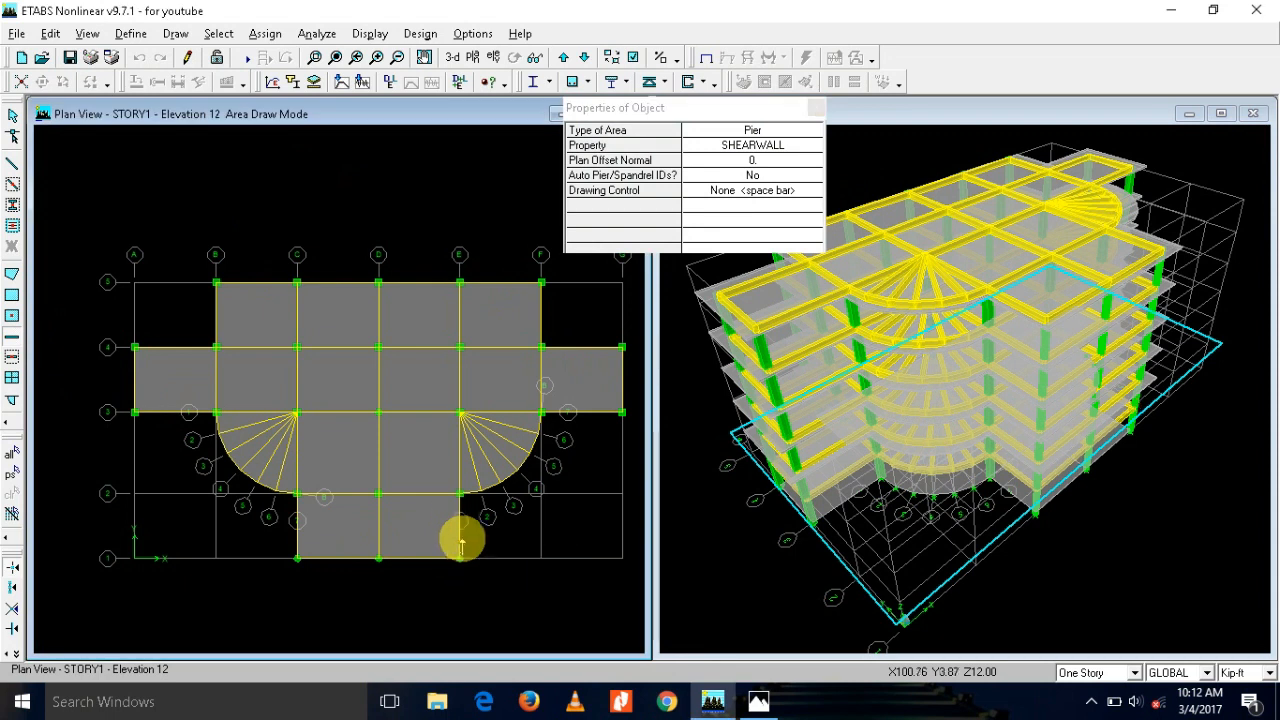
left_click(460, 493)
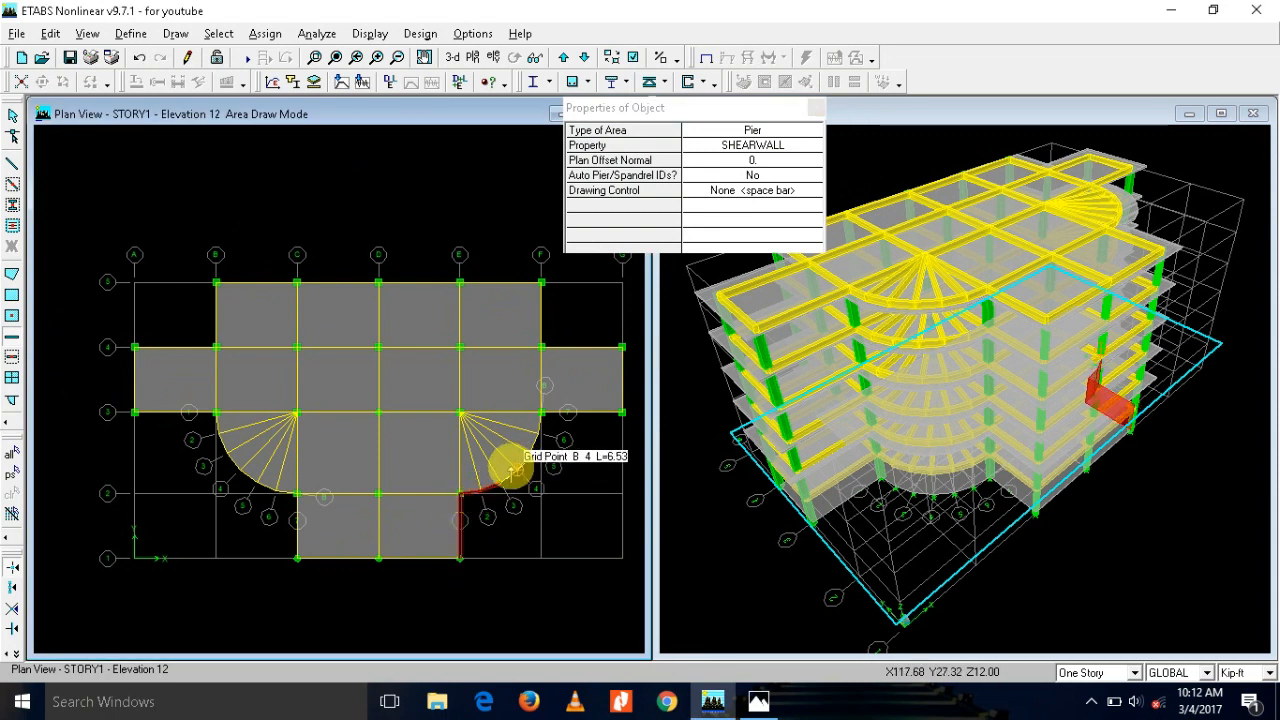
left_click(518, 473)
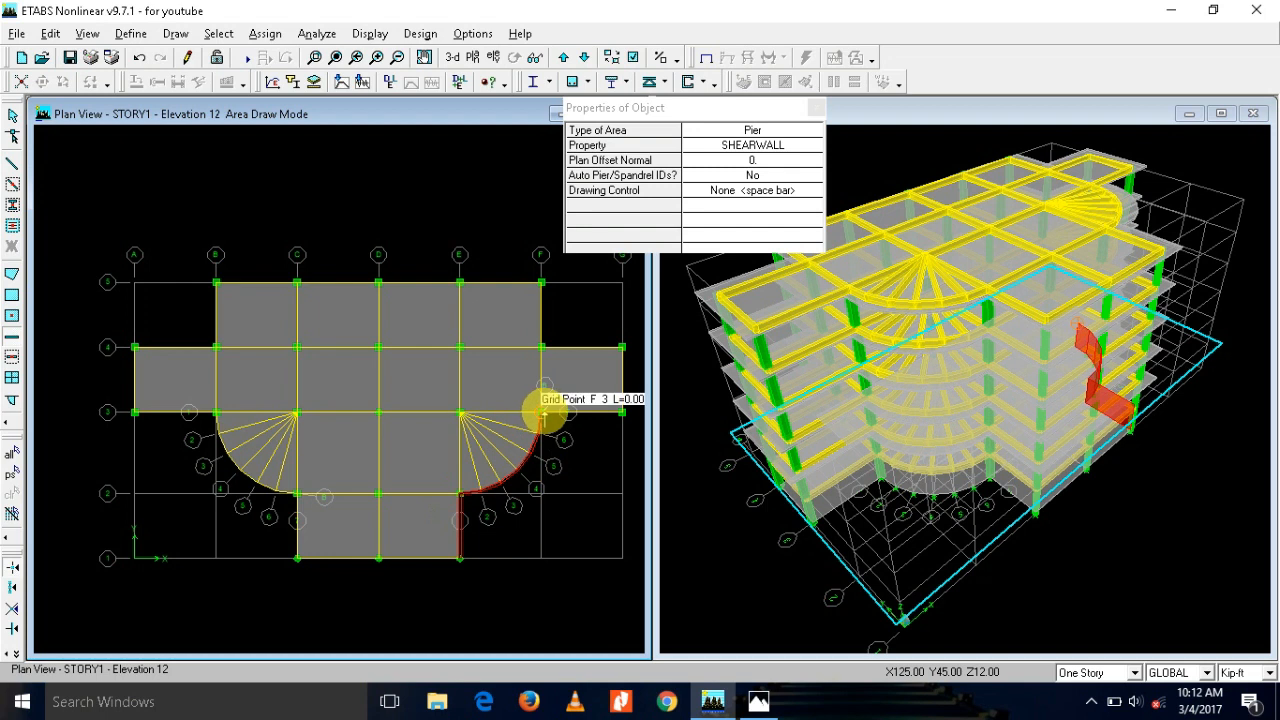
left_click(622, 412)
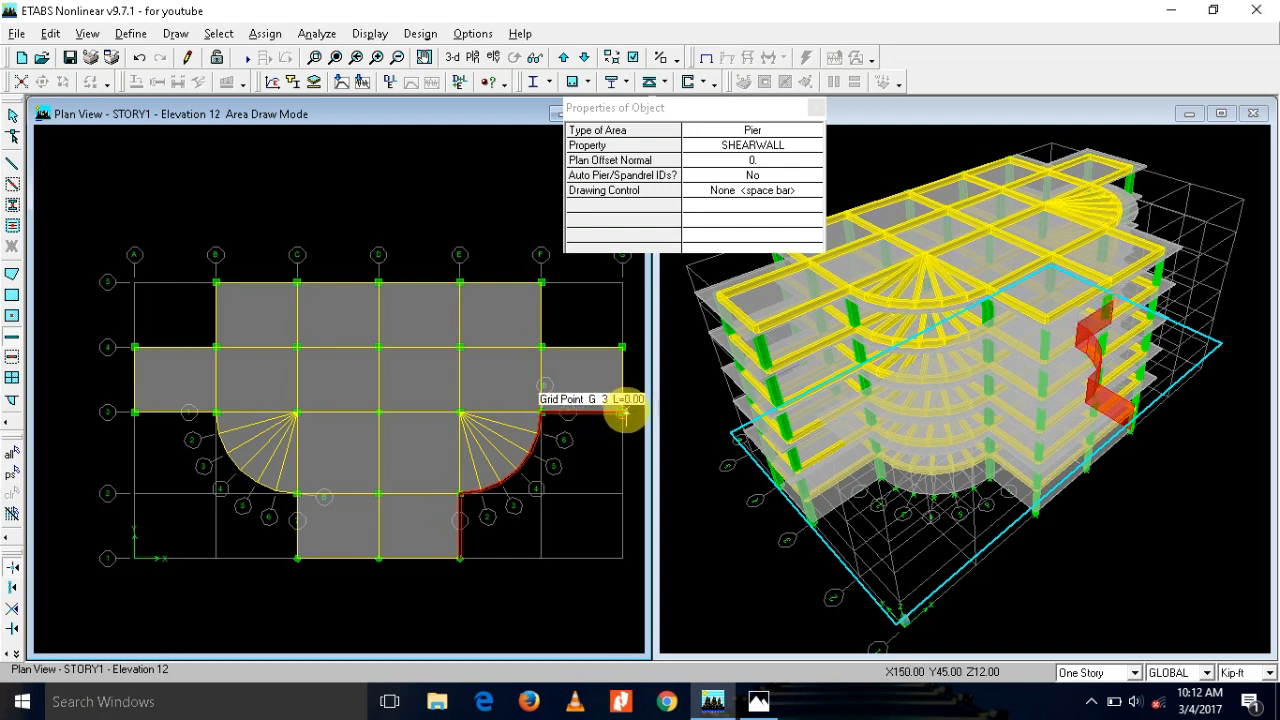
left_click(622, 347)
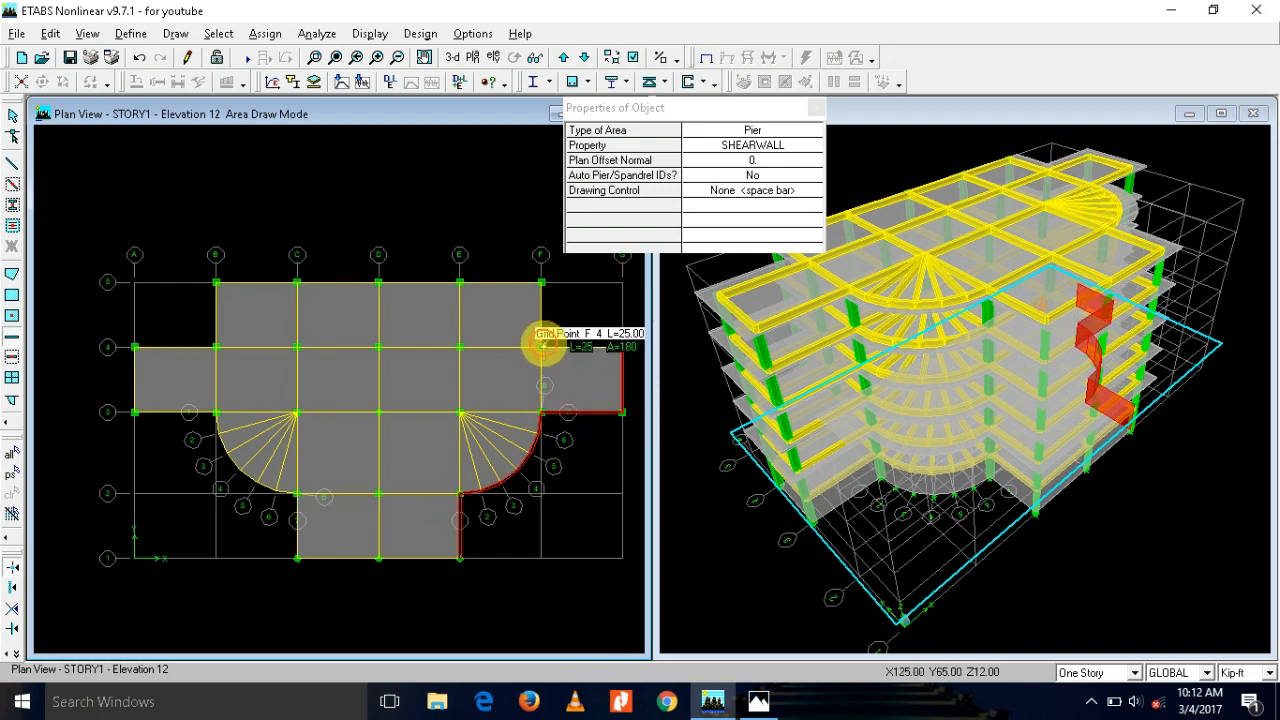
left_click(541, 347)
left_click(541, 282)
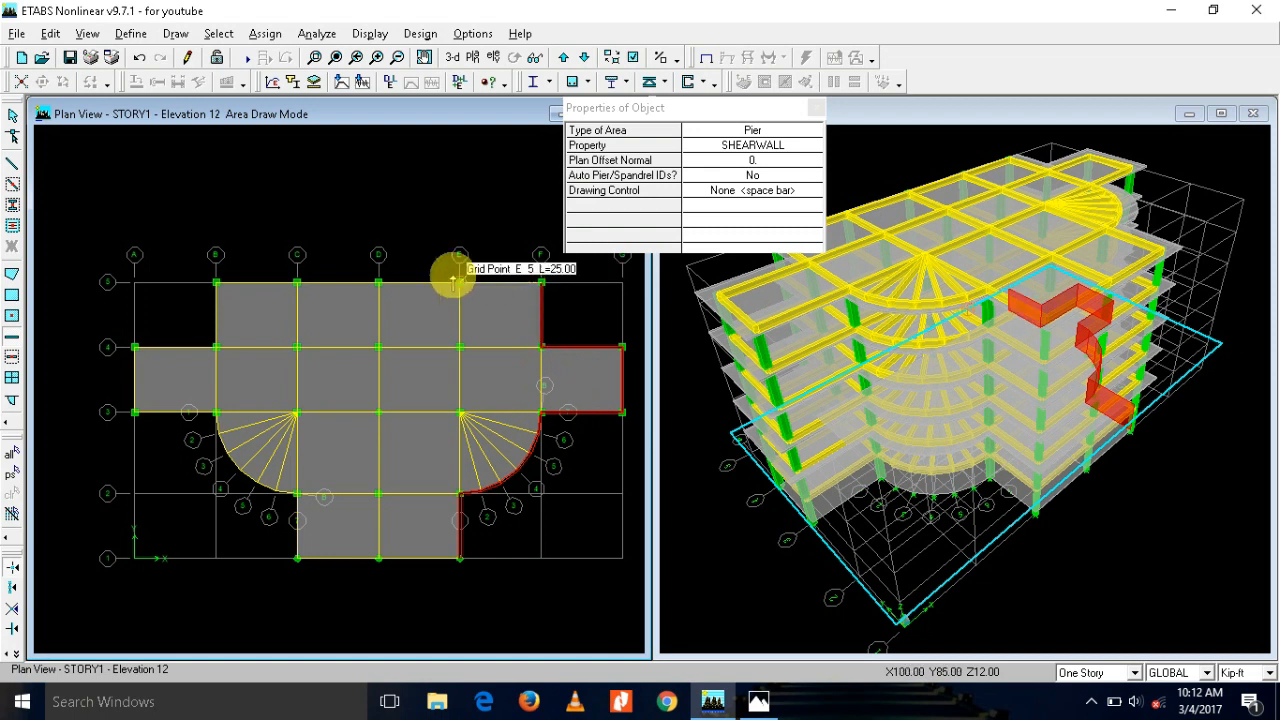
Step: Continue the SHEARWALL piers from F-5 along line 5 to B-5, through B-4, A-4 and A-3 to B-3
left_click(215, 282)
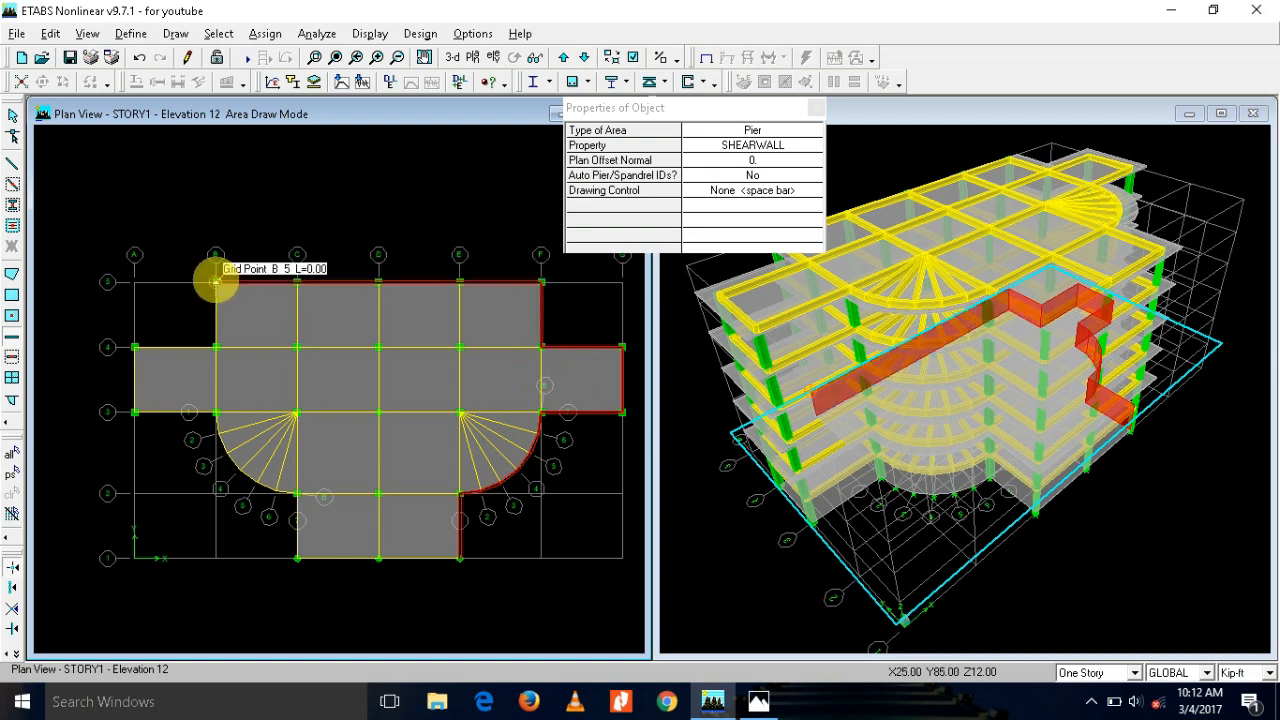
left_click(215, 347)
left_click(135, 347)
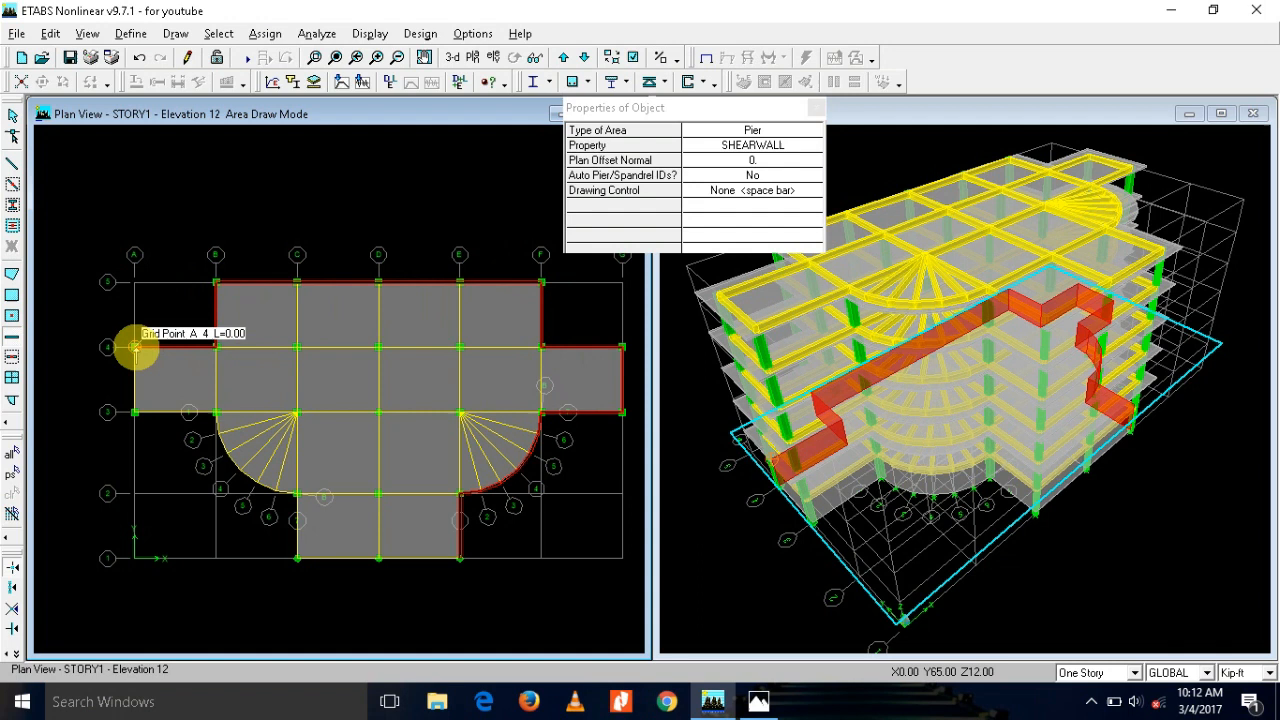
left_click(135, 412)
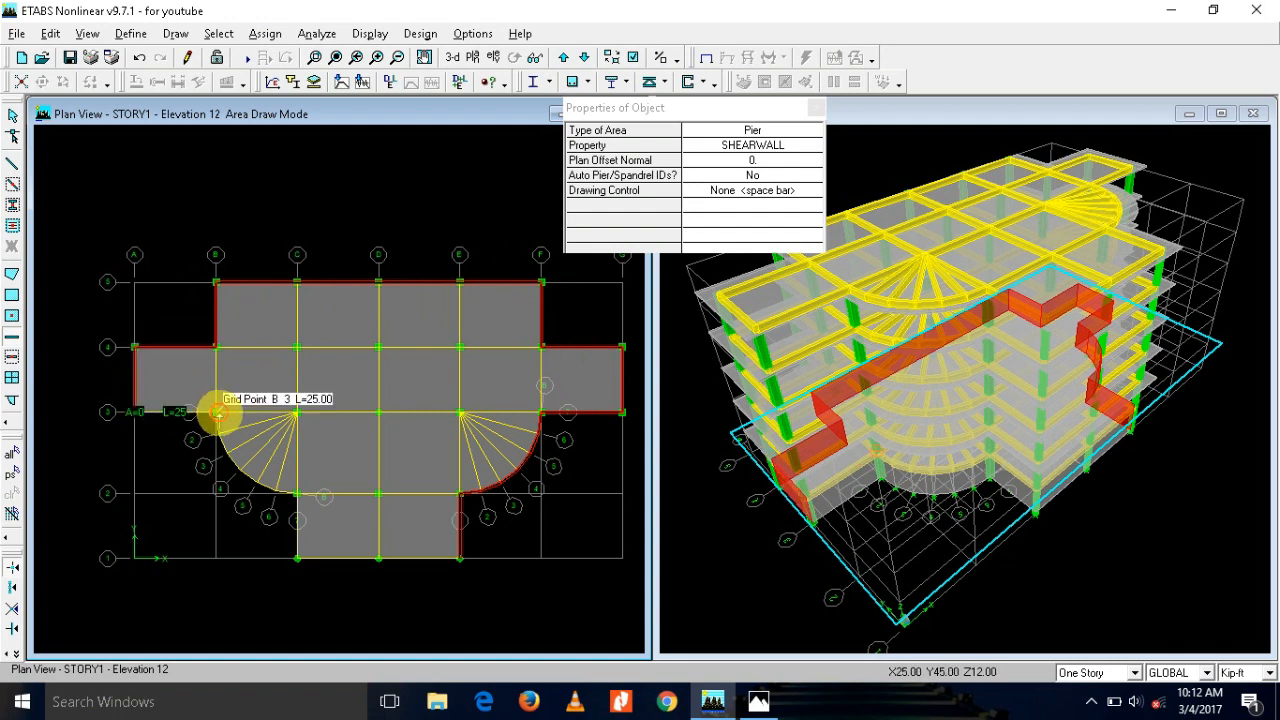
left_click(216, 411)
Step: Close the SHEARWALL perimeter around the curved corner from B-3 to C-2, through C-1 and along line 1 to E-1, and save the model
left_click(222, 435)
left_click(227, 450)
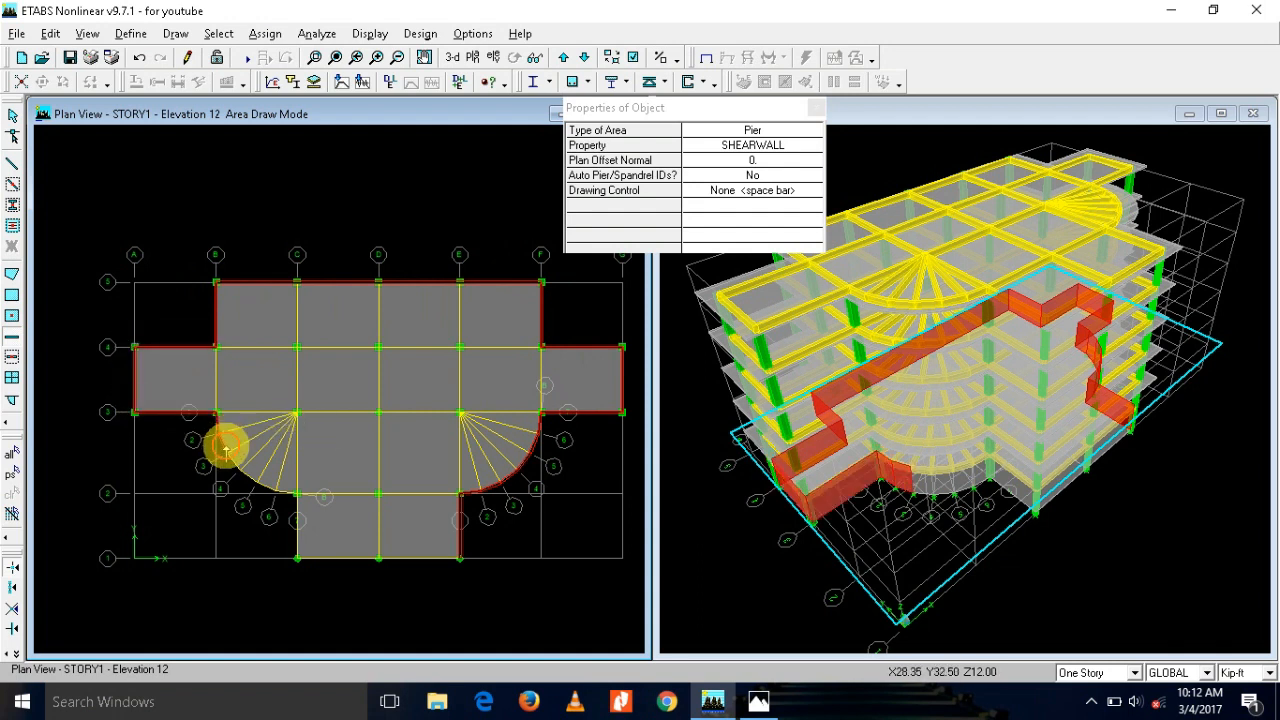
left_click(241, 467)
left_click(258, 483)
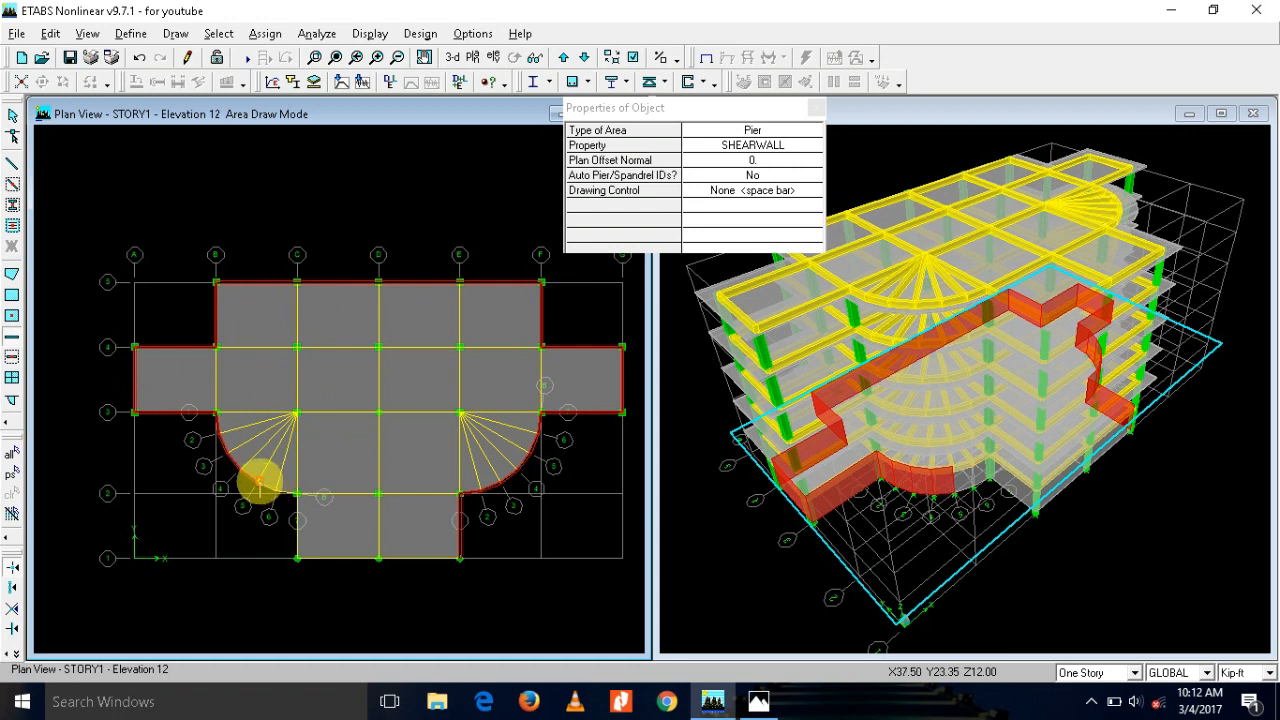
left_click(279, 489)
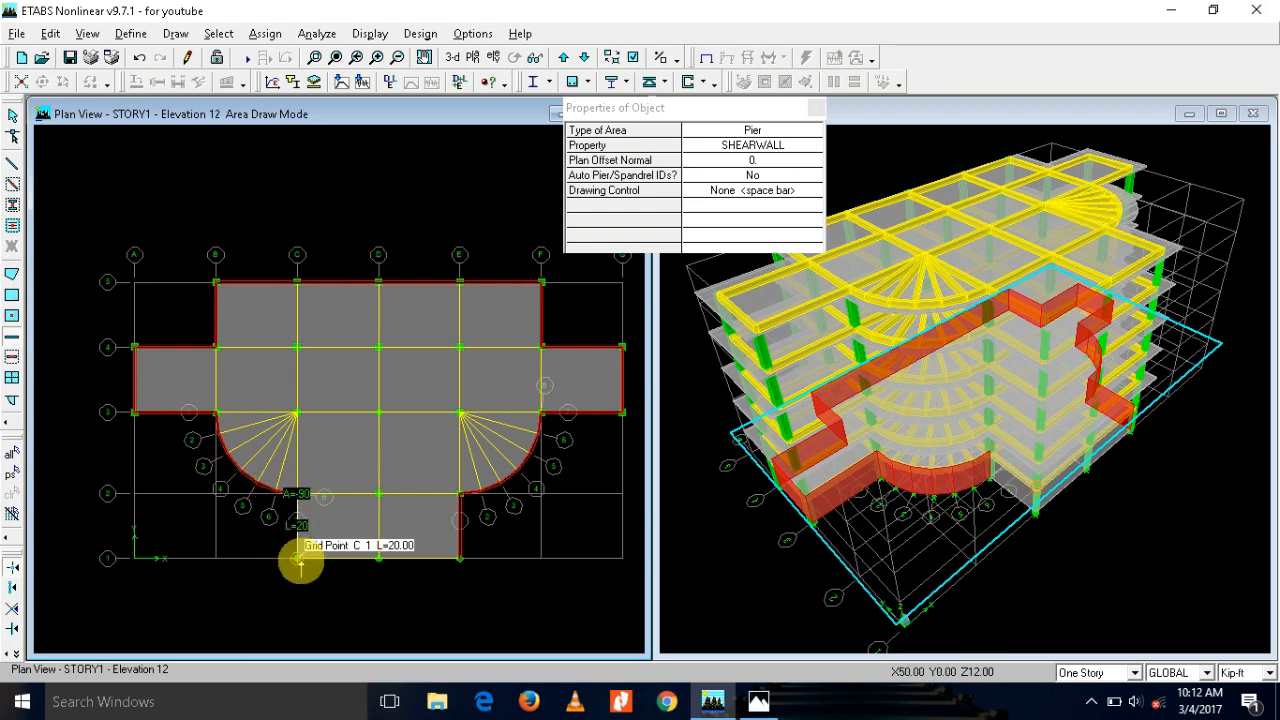
left_click(298, 558)
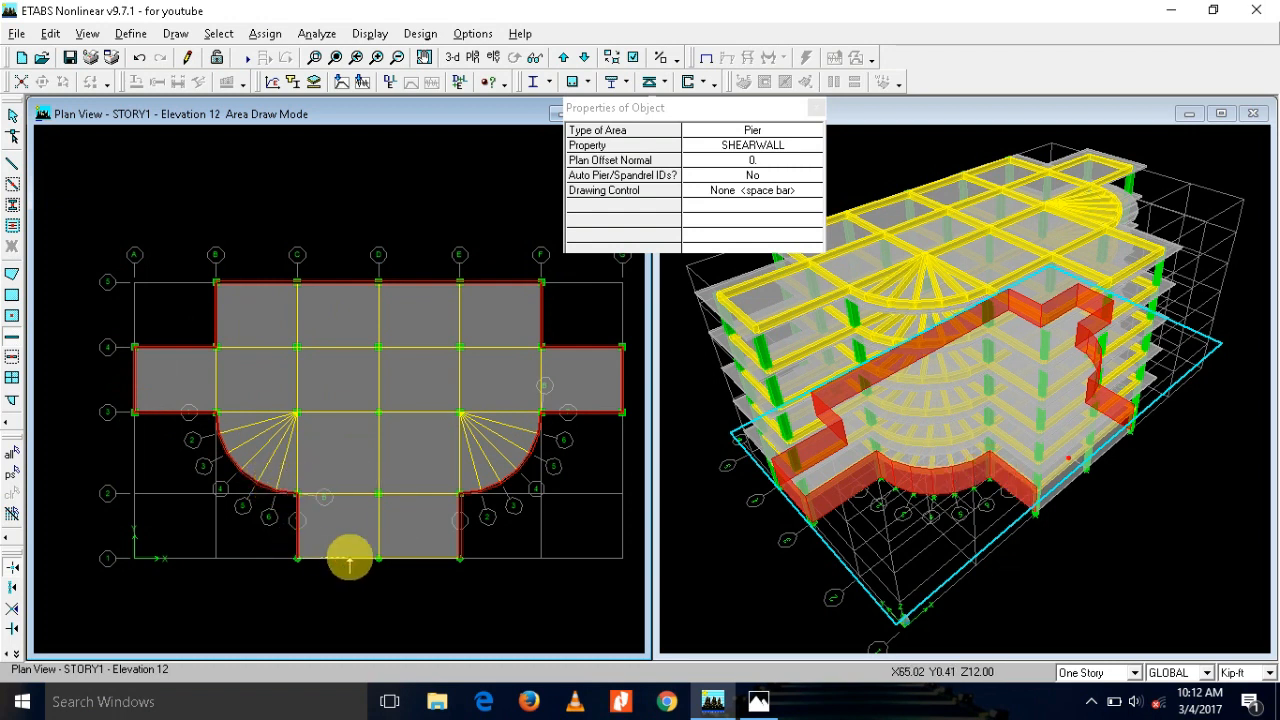
left_click(458, 558)
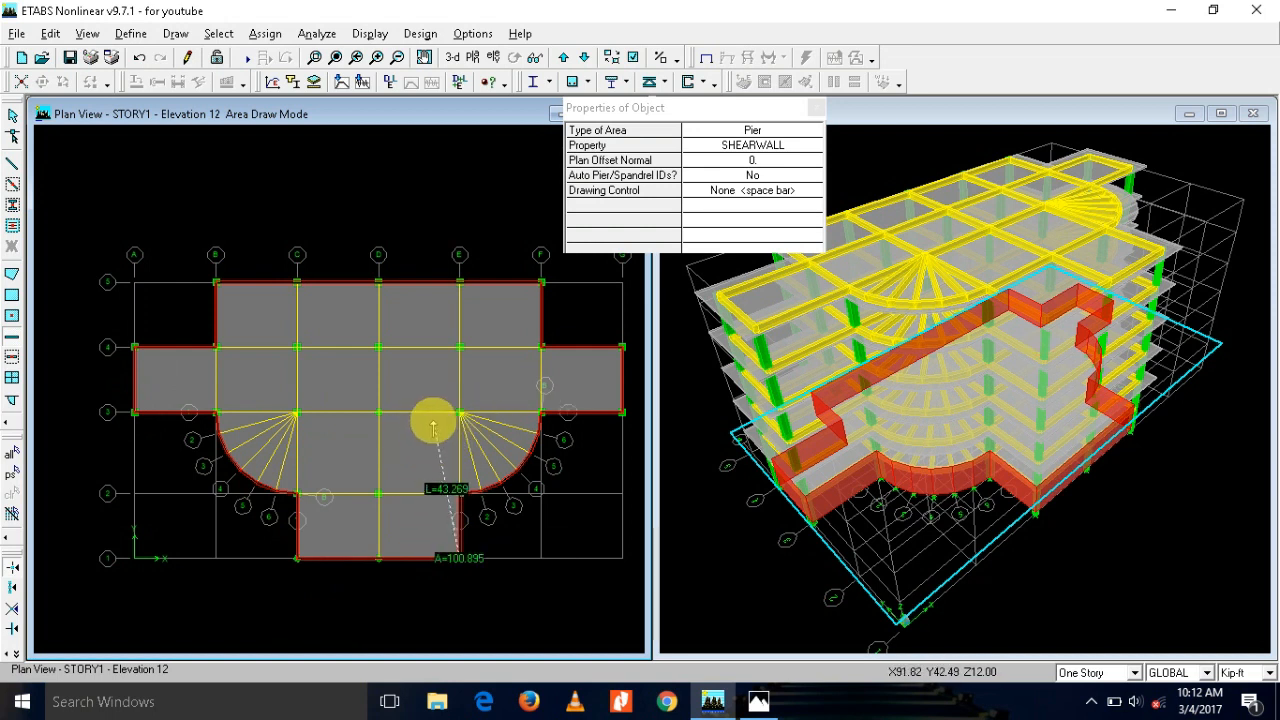
key("Escape")
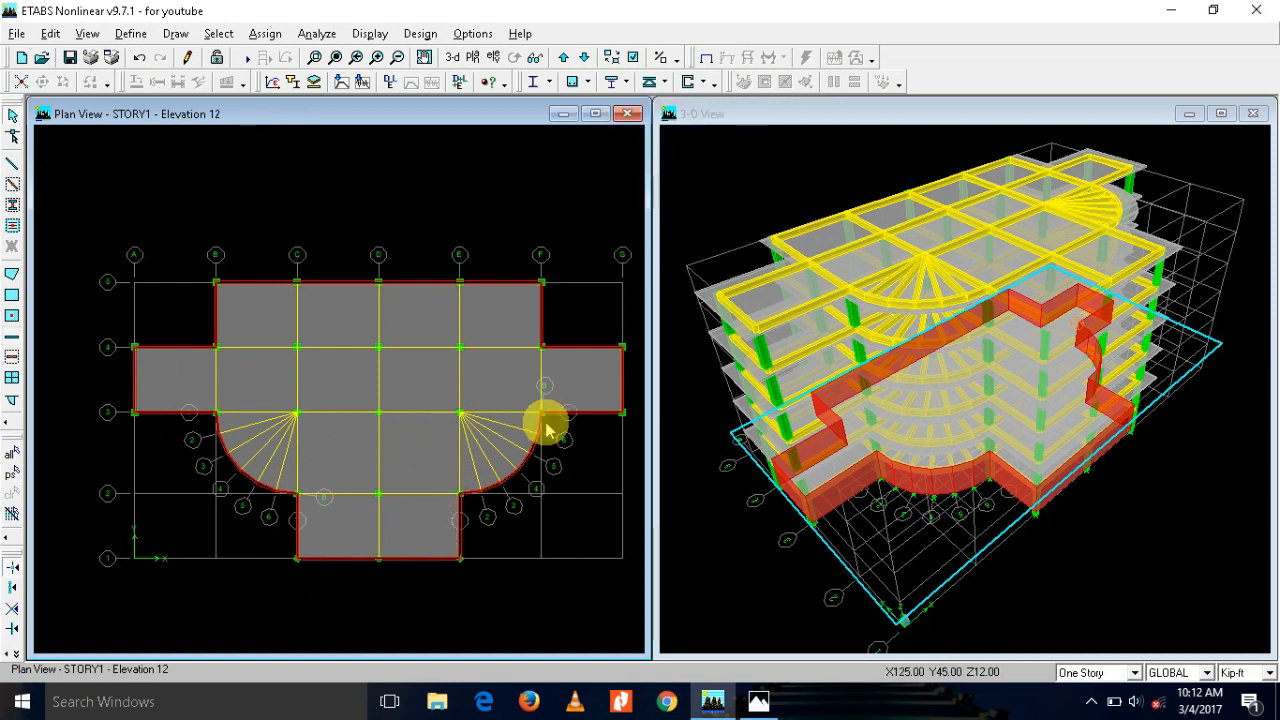
key("ctrl+s")
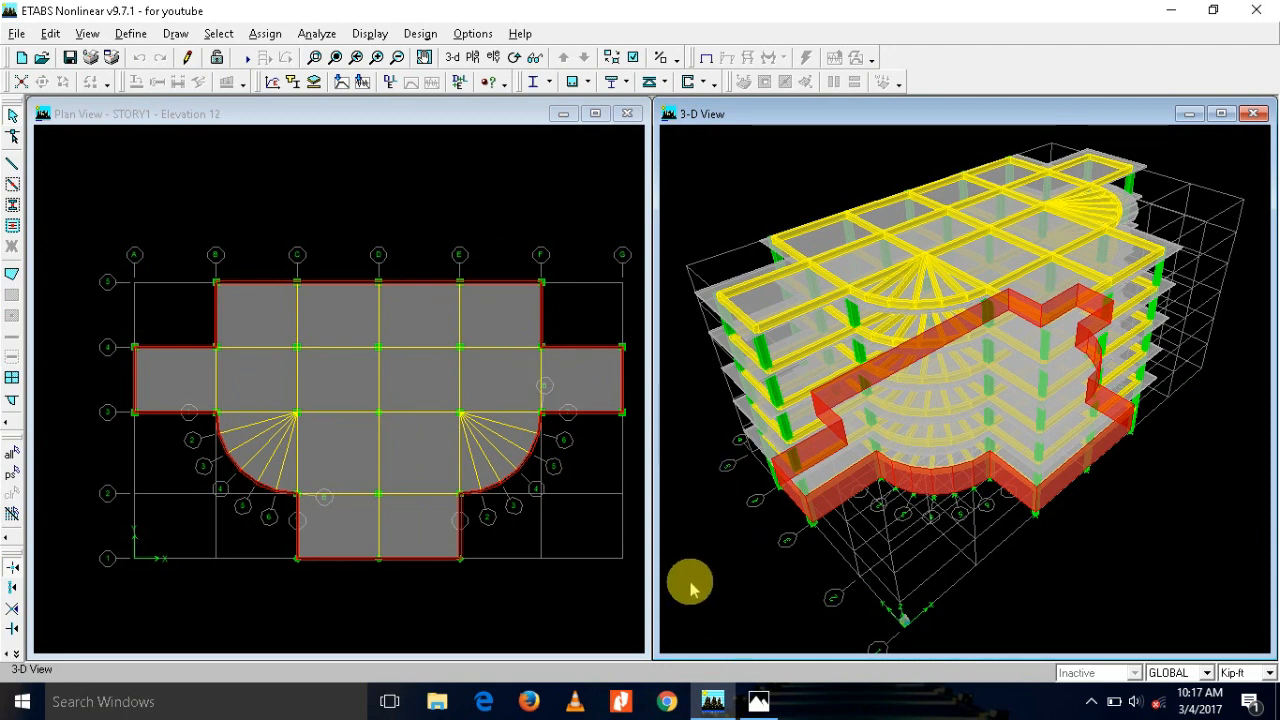
Step: Check the lift layout on the hand-drawn plan and insert X grid line d.5 at 69 ft before D in the GLOBAL system
key("alt+Tab")
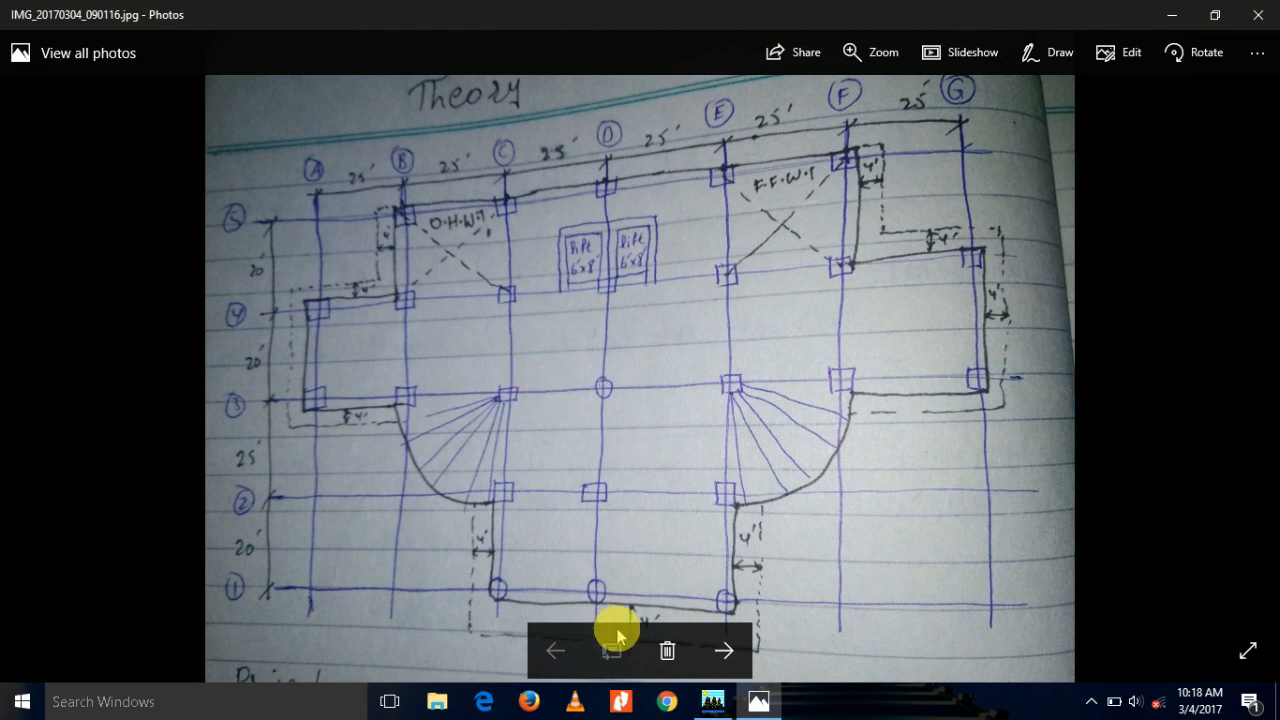
key("alt+Tab")
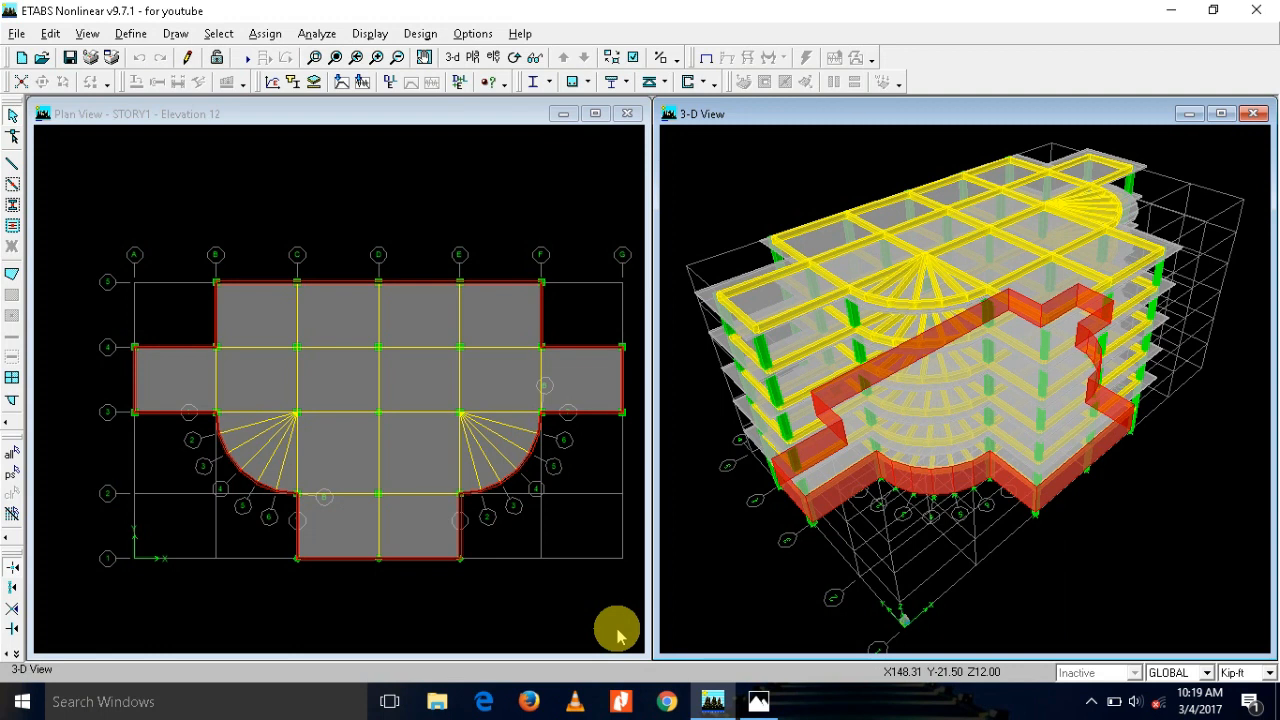
left_click(50, 34)
mouse_move(130, 237)
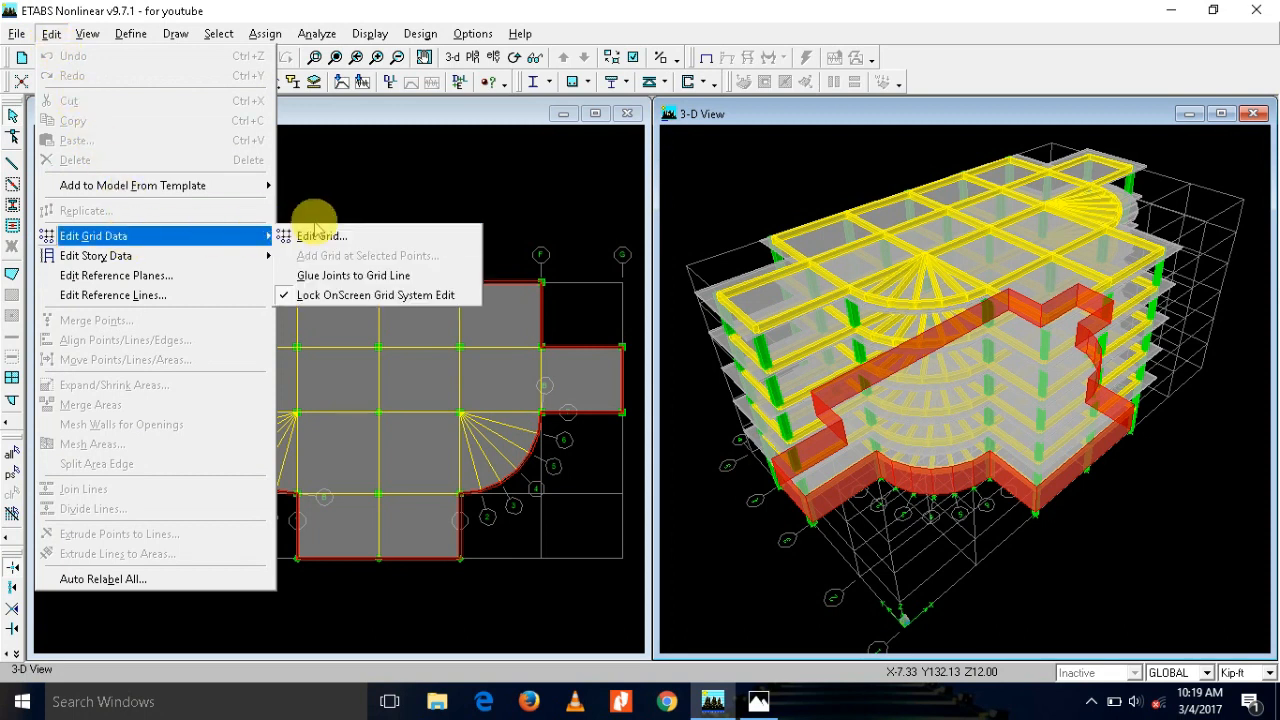
left_click(348, 233)
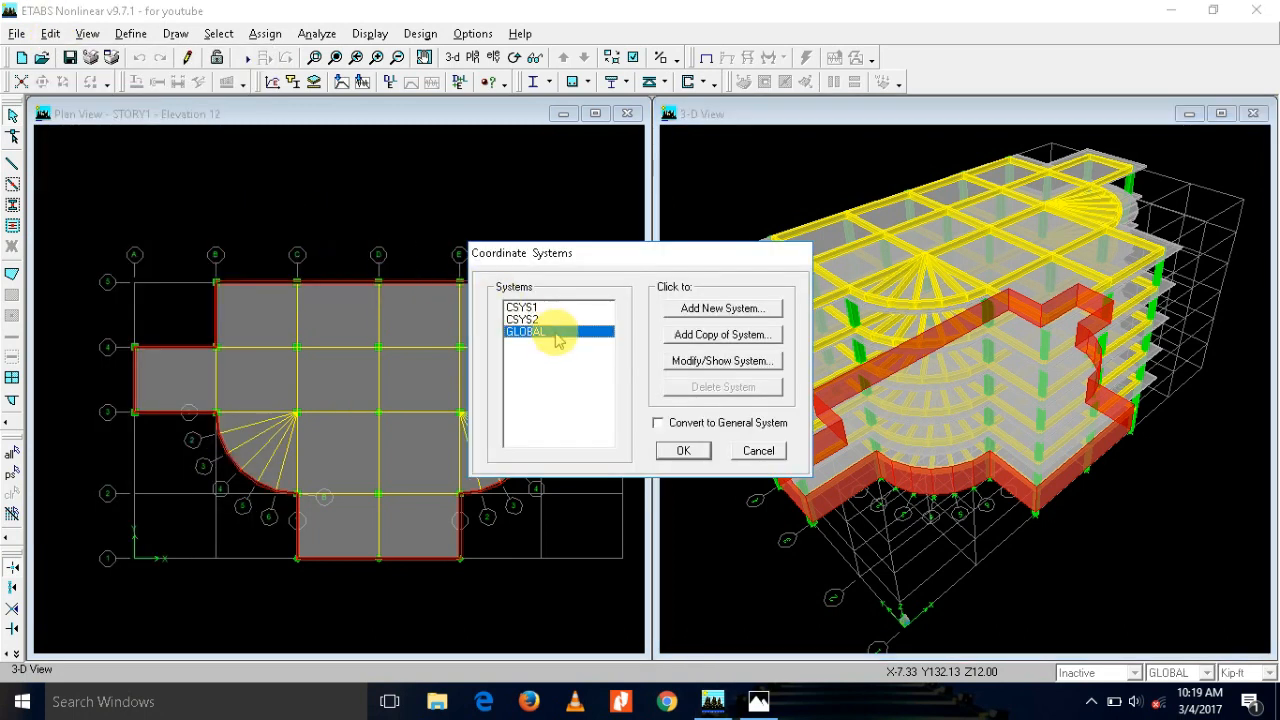
left_click(678, 360)
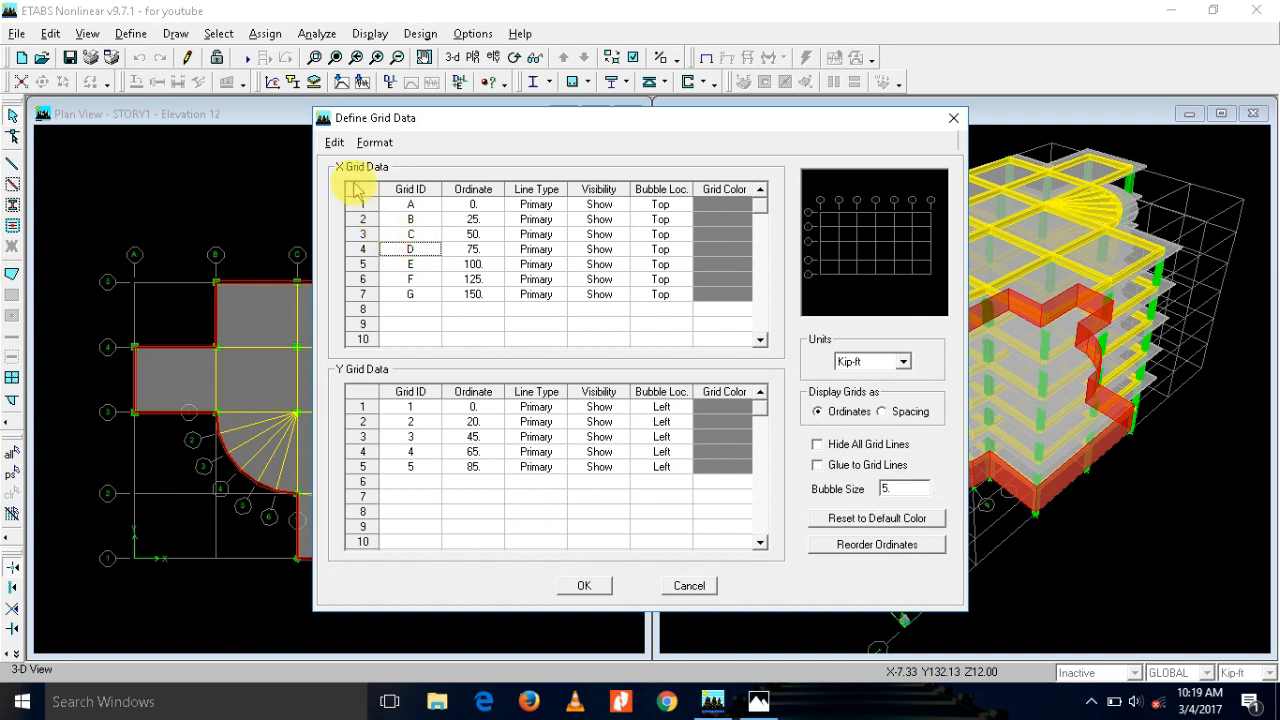
left_click(336, 143)
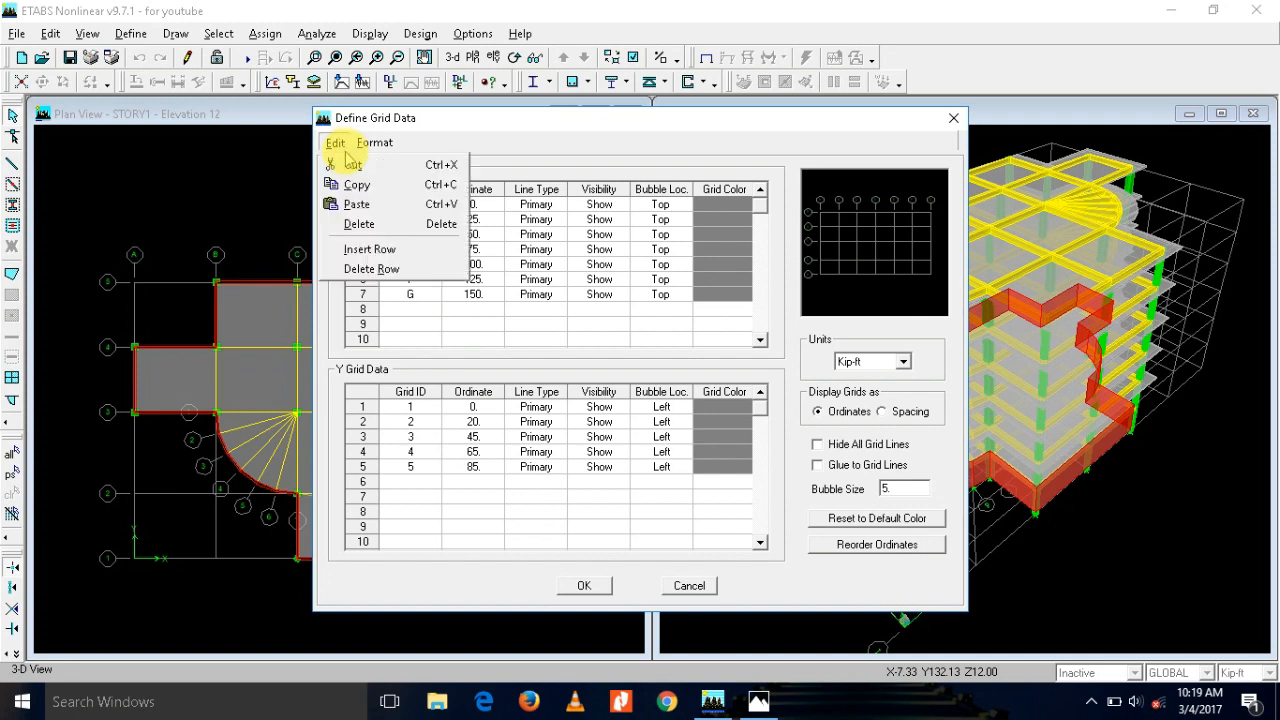
left_click(391, 249)
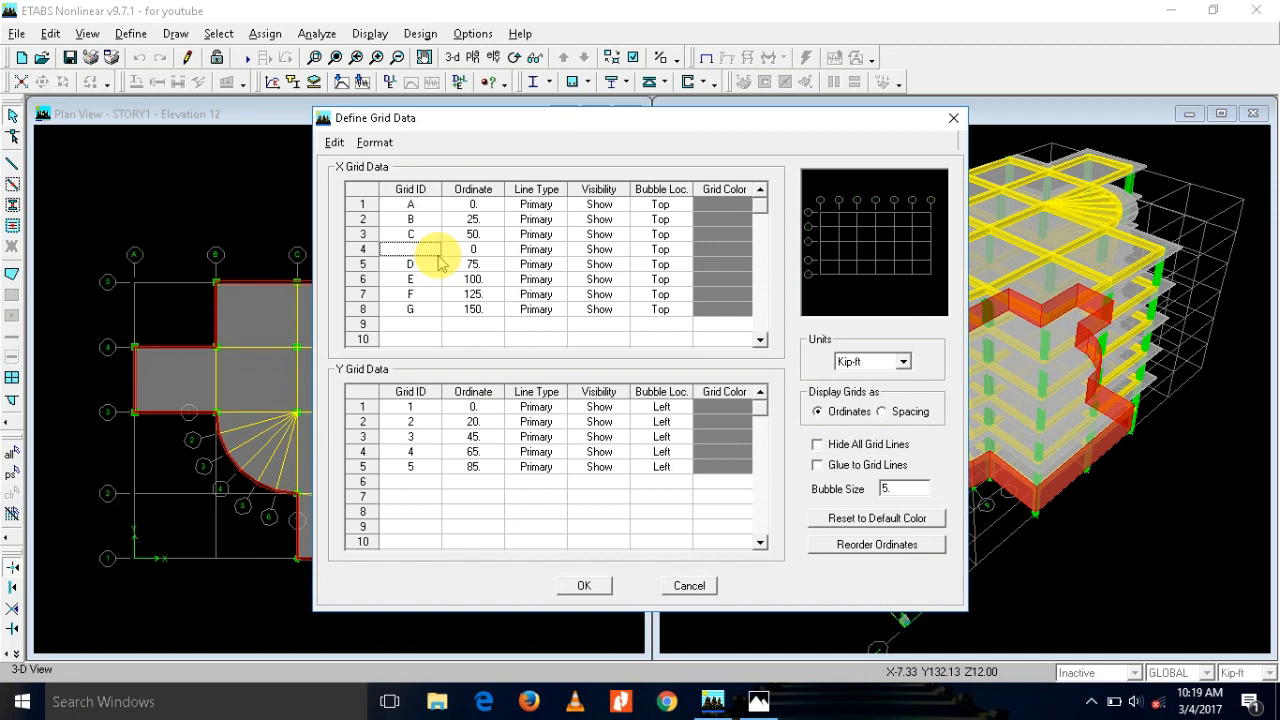
type("C.5")
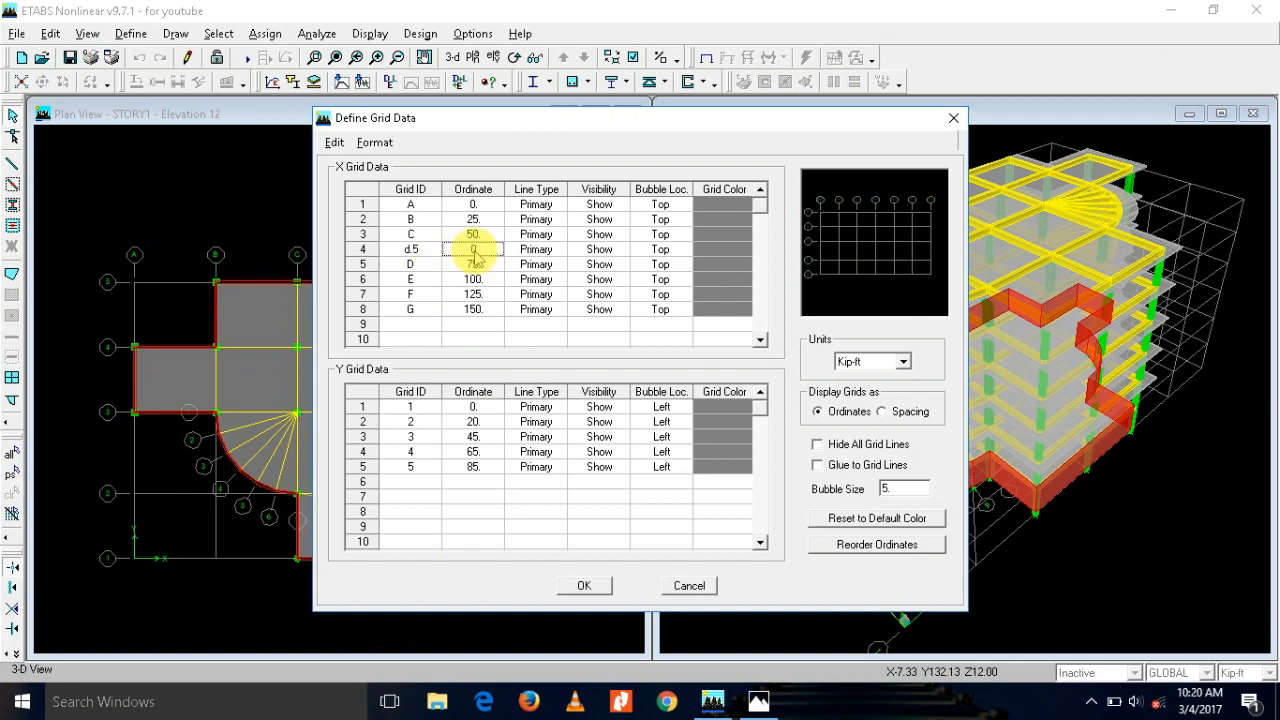
type("69")
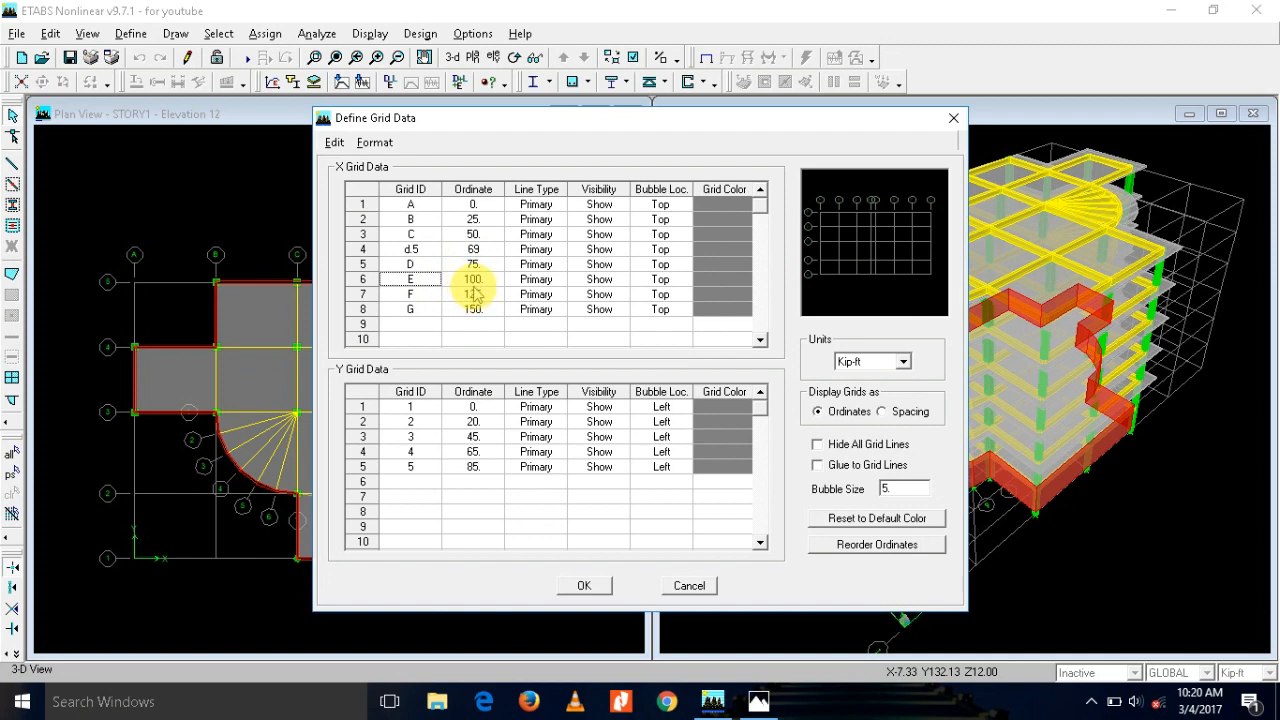
Step: Insert X grid line e.5 at ordinate 81 ft between grids D and E
left_click(334, 145)
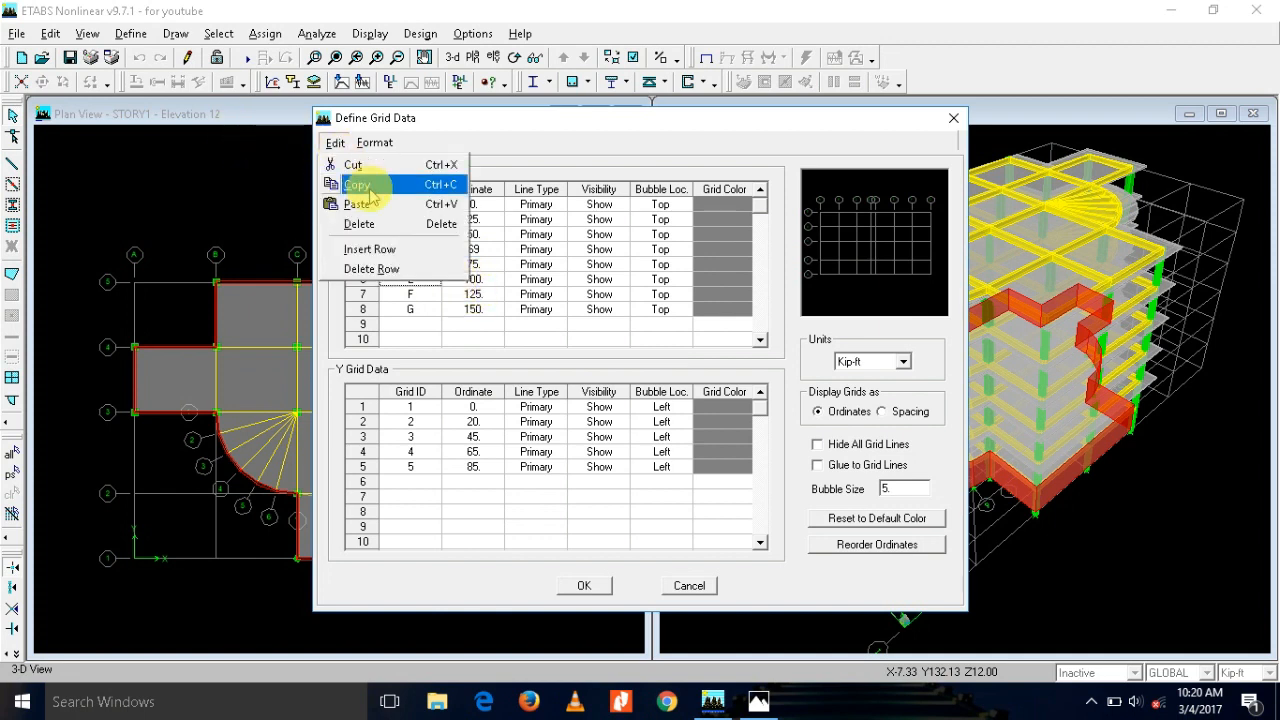
left_click(392, 249)
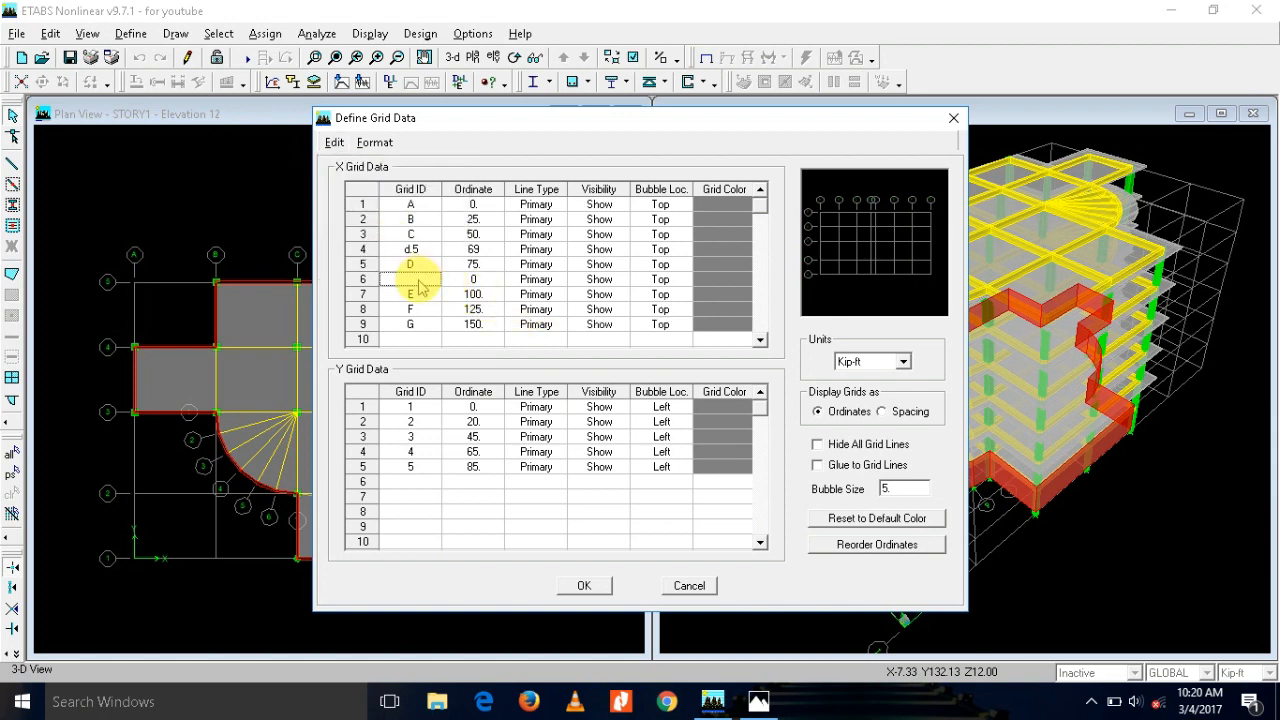
type("e.5")
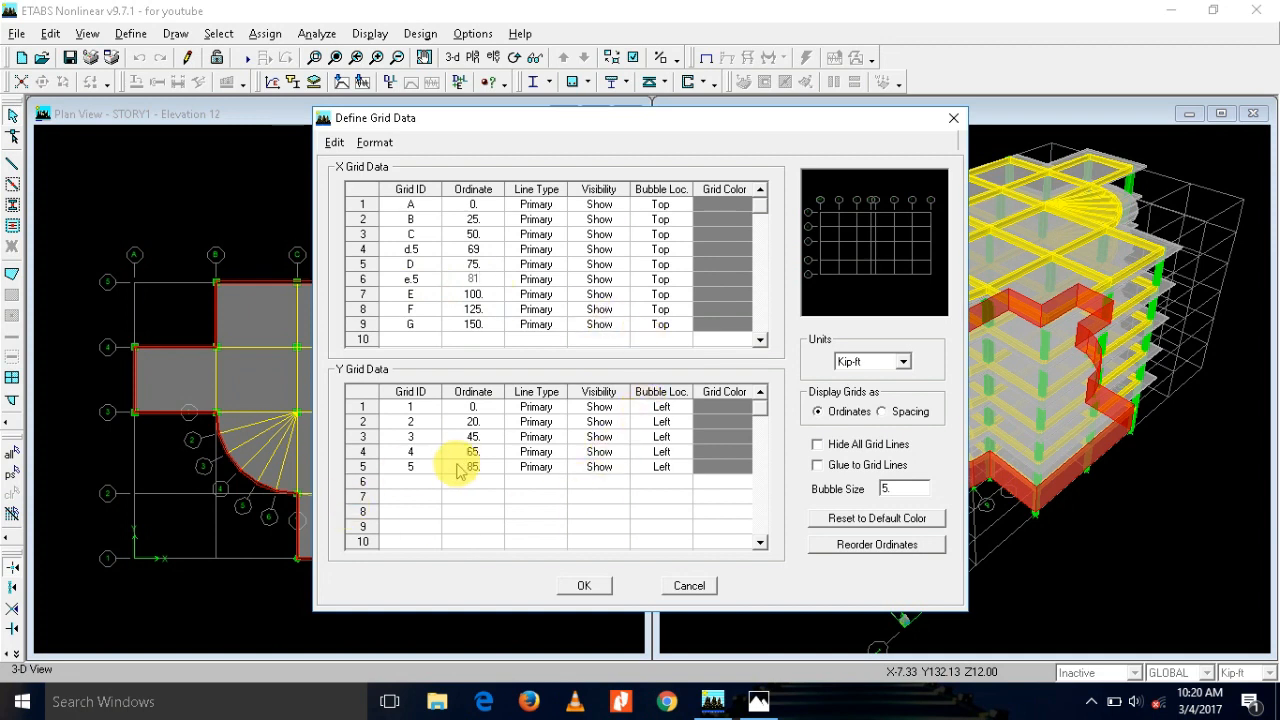
Step: Insert Y grid line 4.5 at 69 ft between grids 4 and 5 with its bubble at Left, and apply the grid changes
left_click_drag(517, 117, 777, 98)
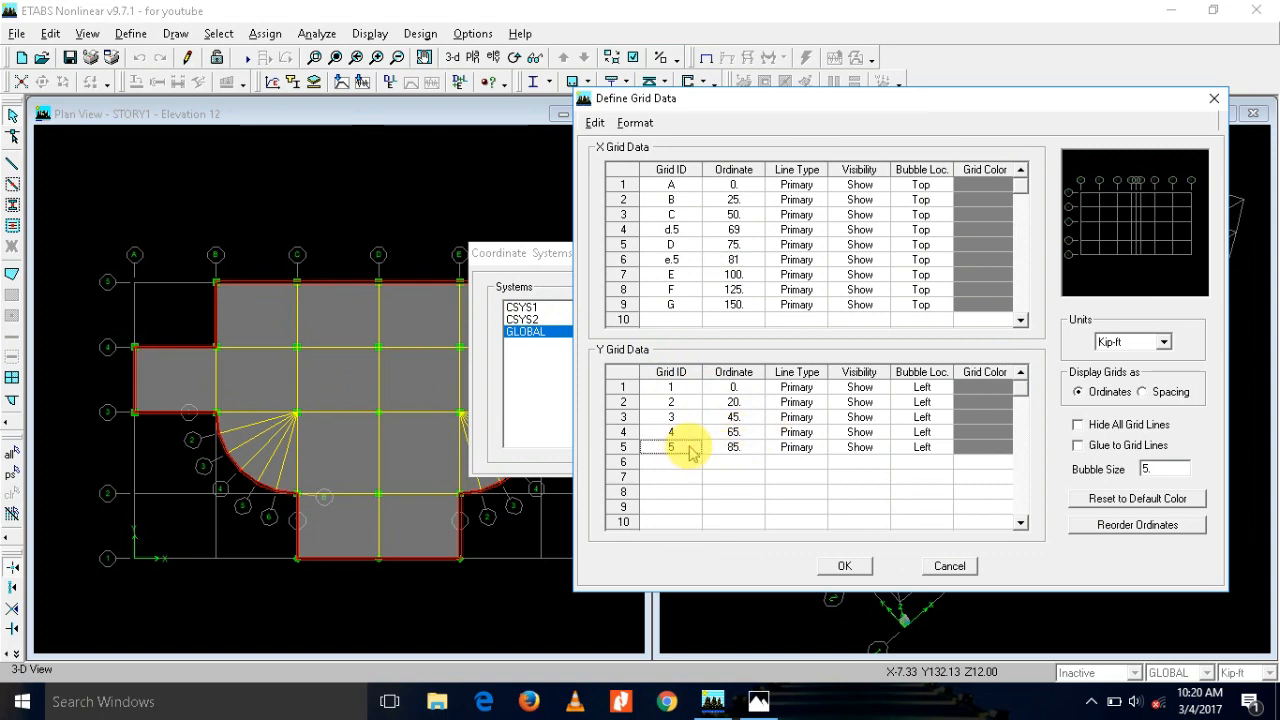
left_click(596, 122)
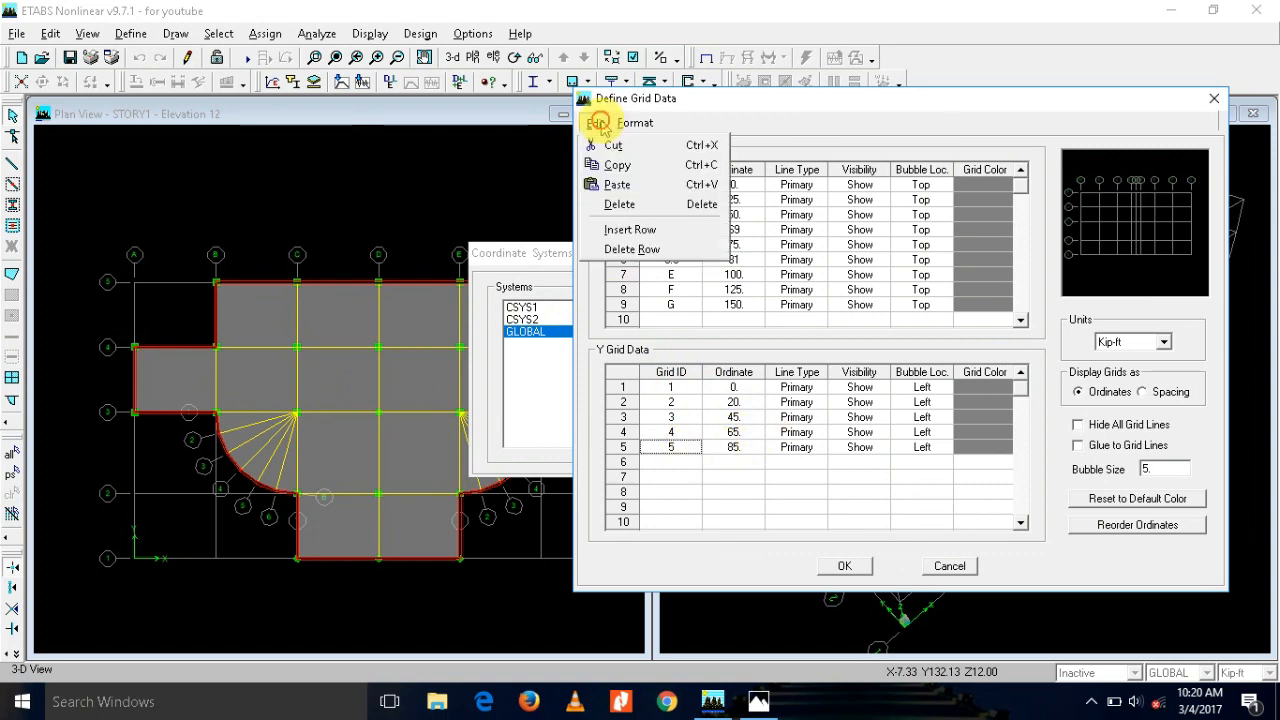
left_click(640, 232)
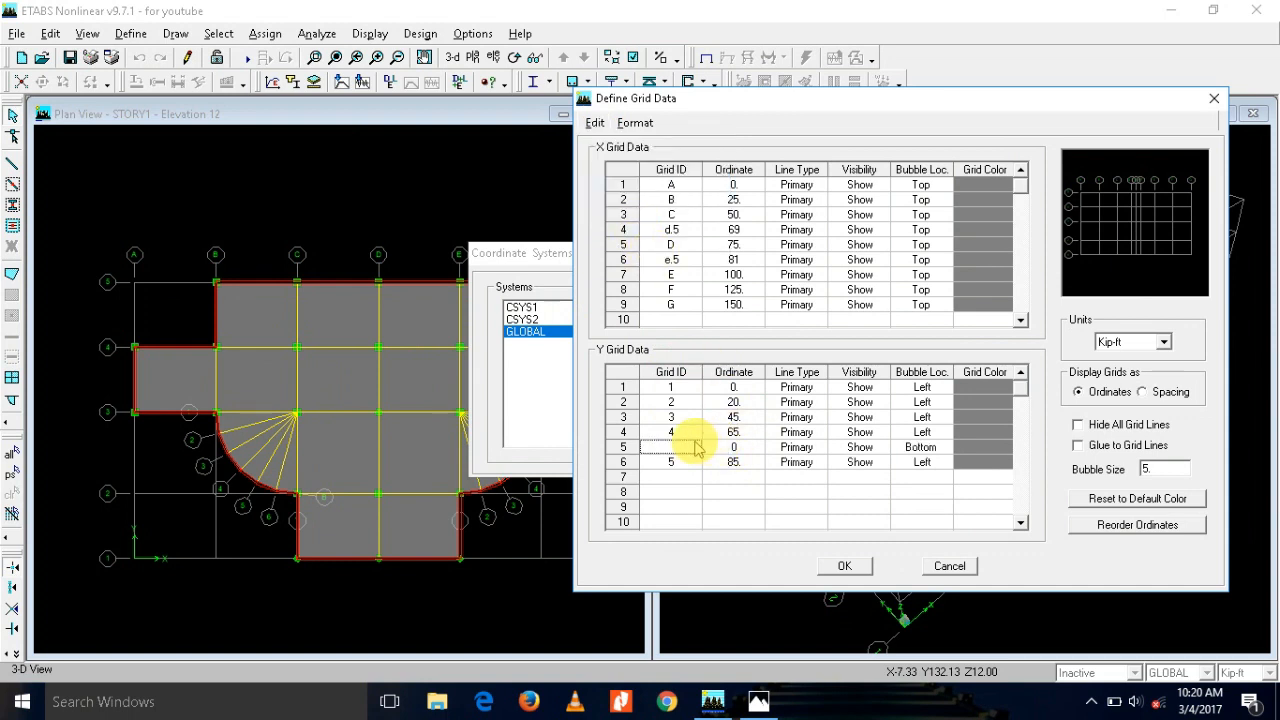
type(".5")
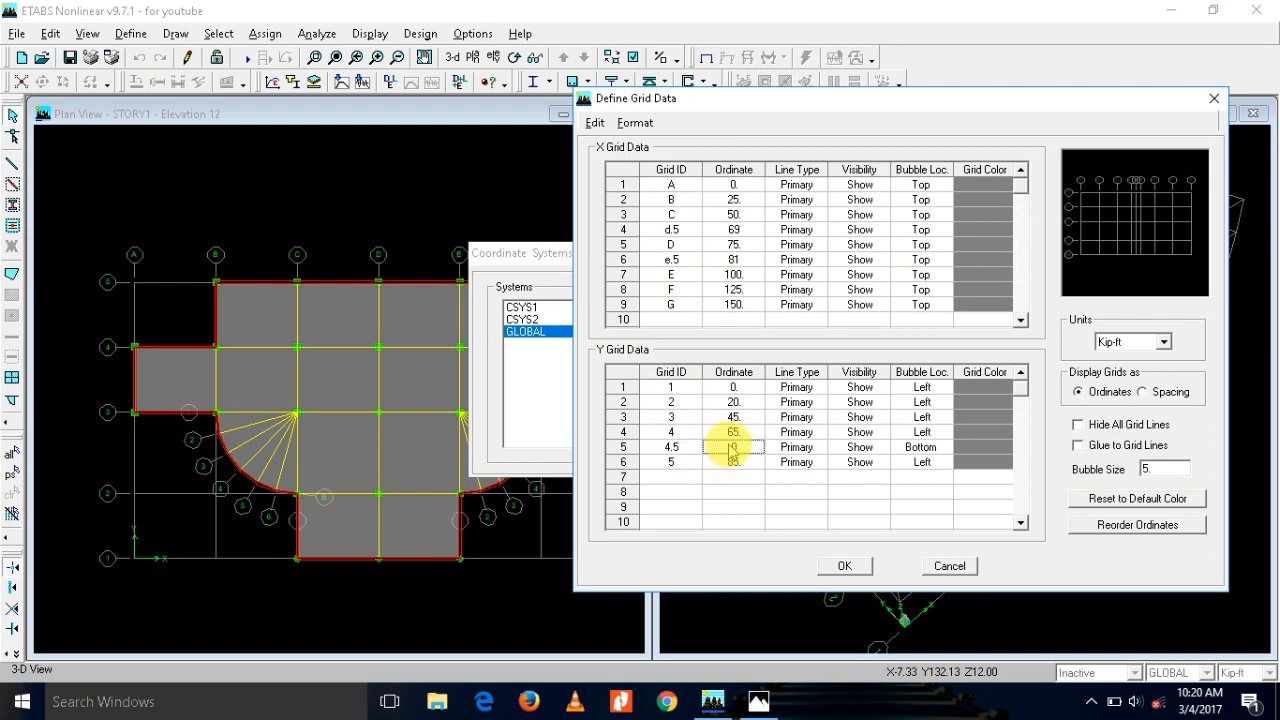
type("69")
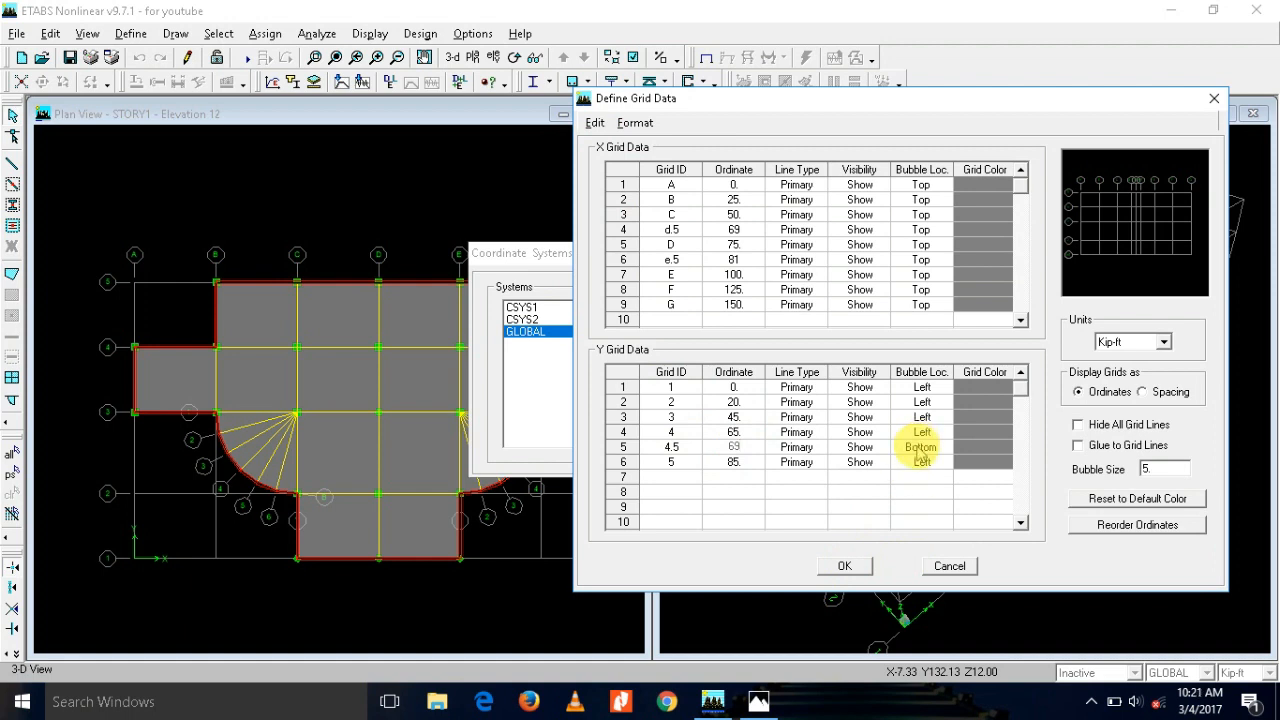
left_click(919, 447)
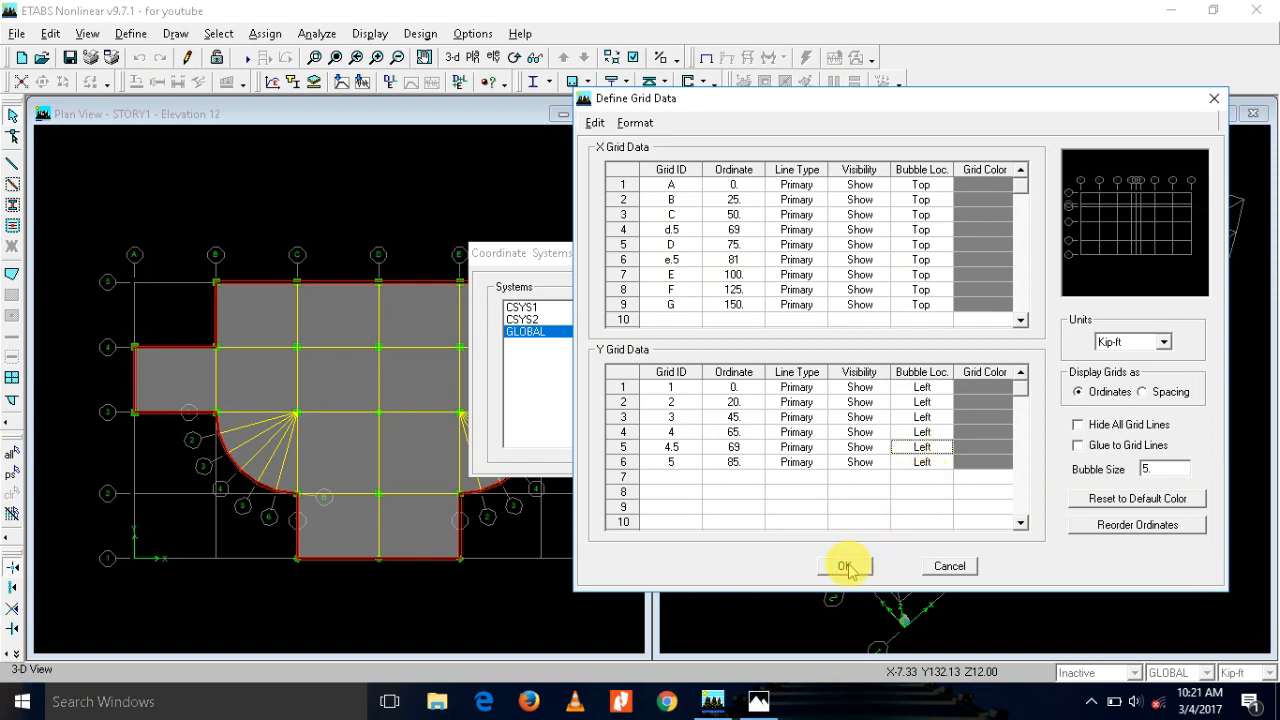
left_click(845, 566)
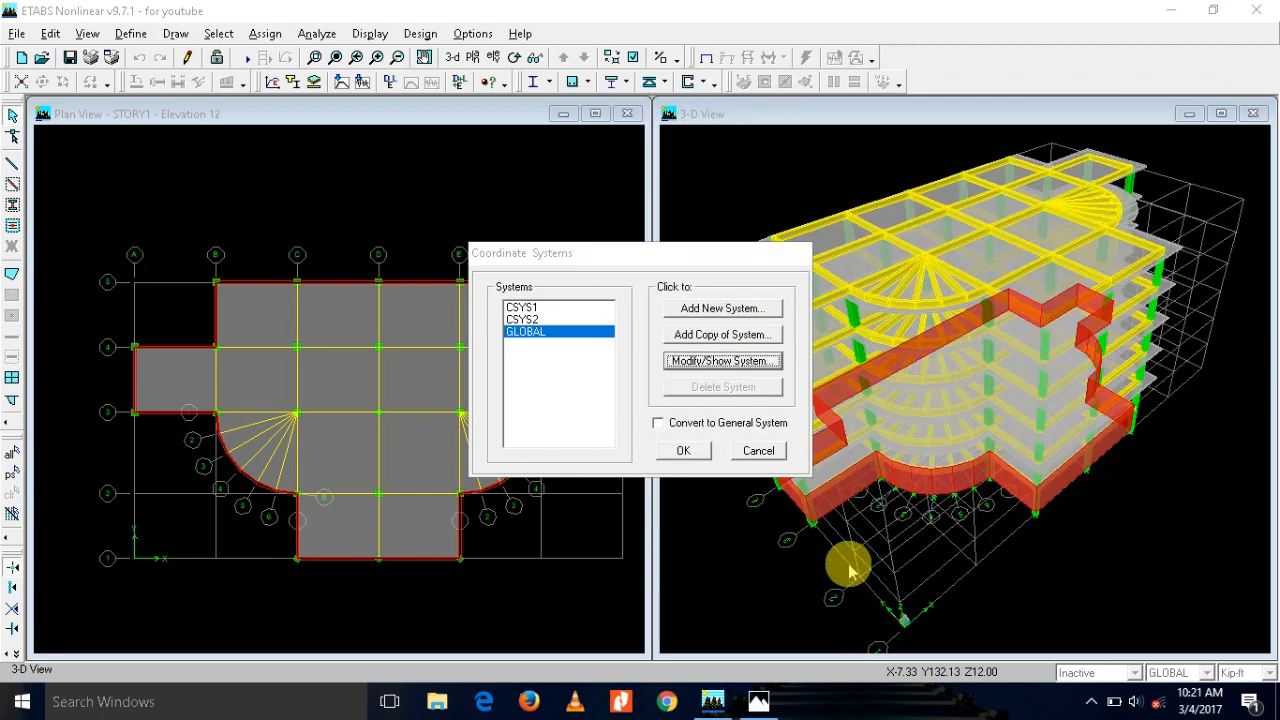
left_click(683, 451)
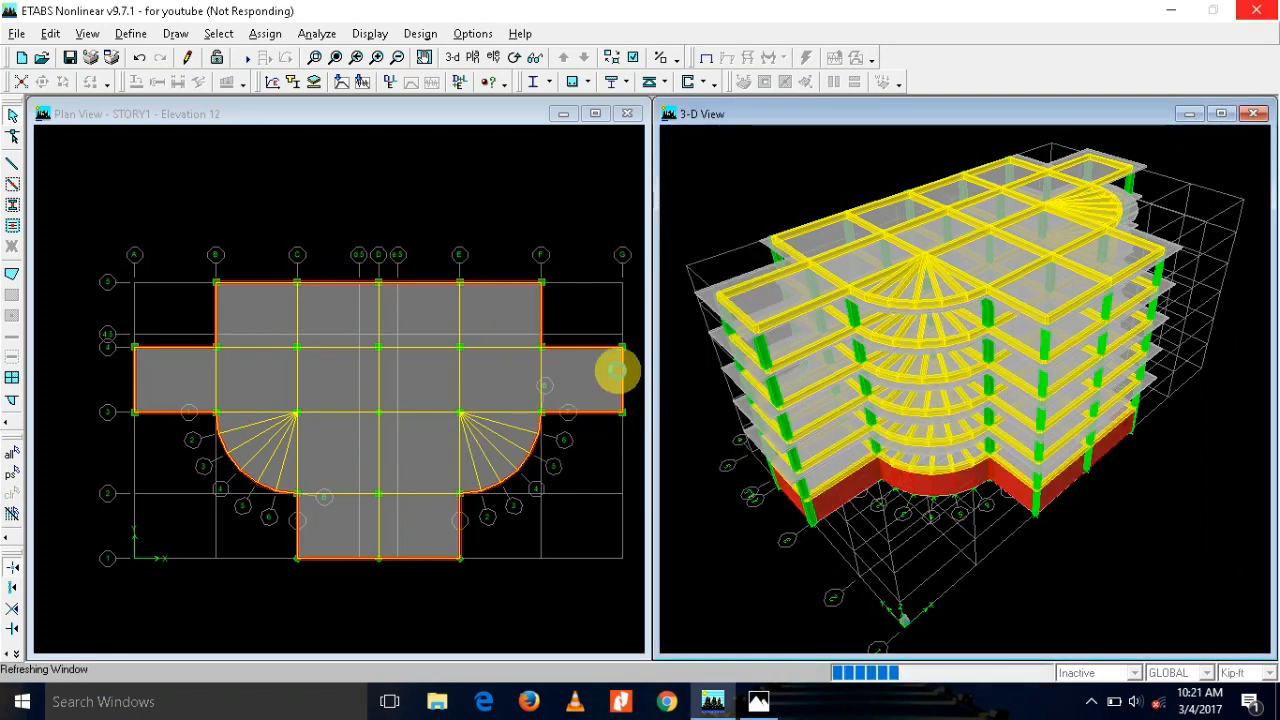
key("super")
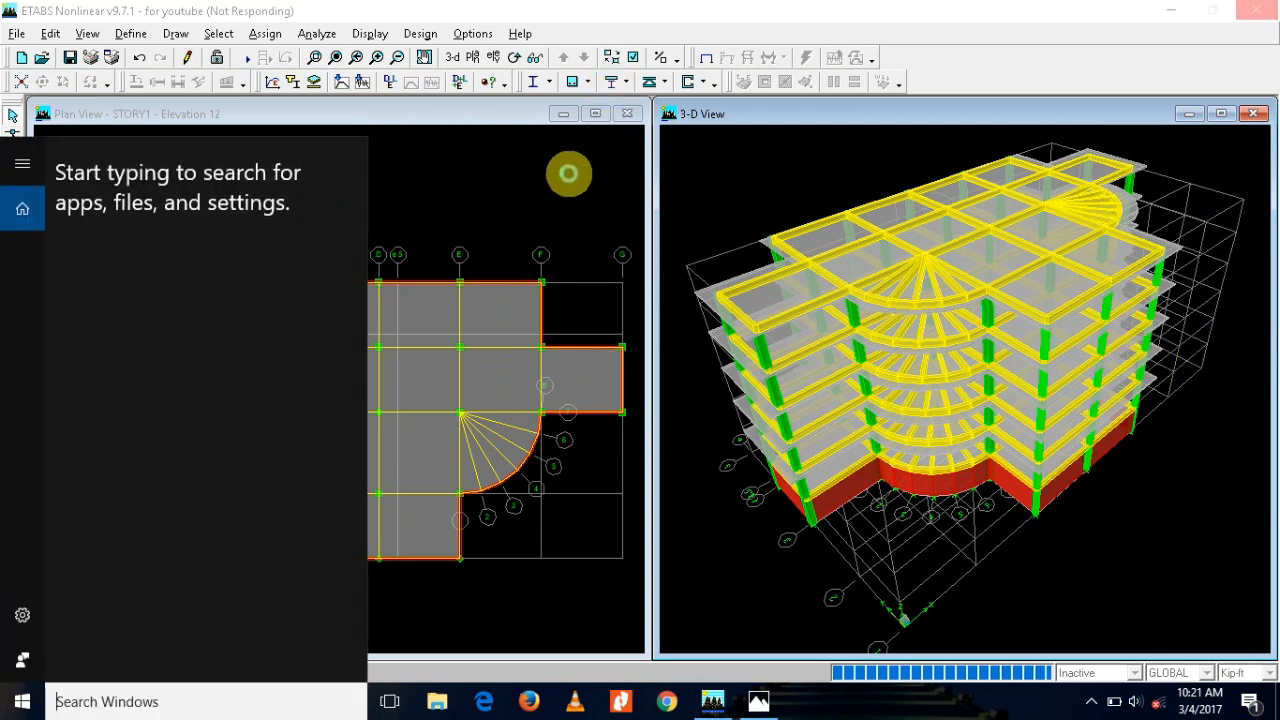
left_click(568, 174)
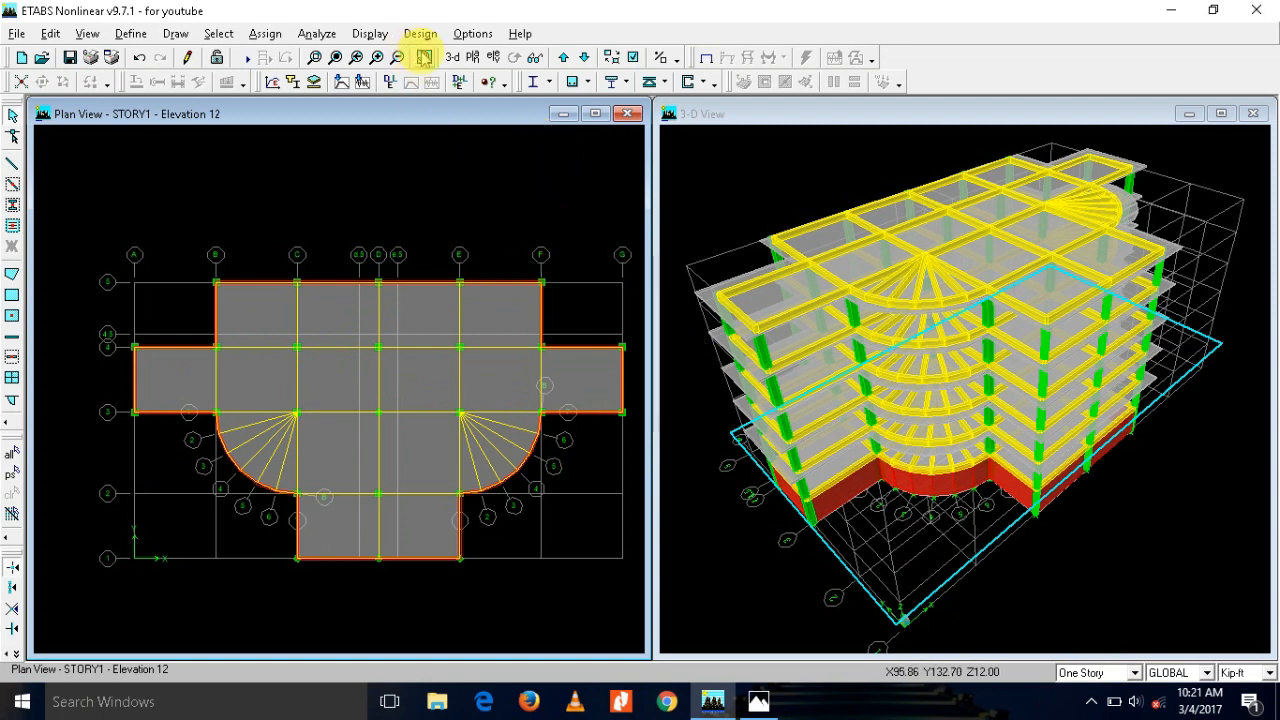
Step: On the STORY6 plan, draw SHEARWALL piers for the lift core from D-4 through e.5-4 and e.5-4.5 to D-4.5
left_click(584, 59)
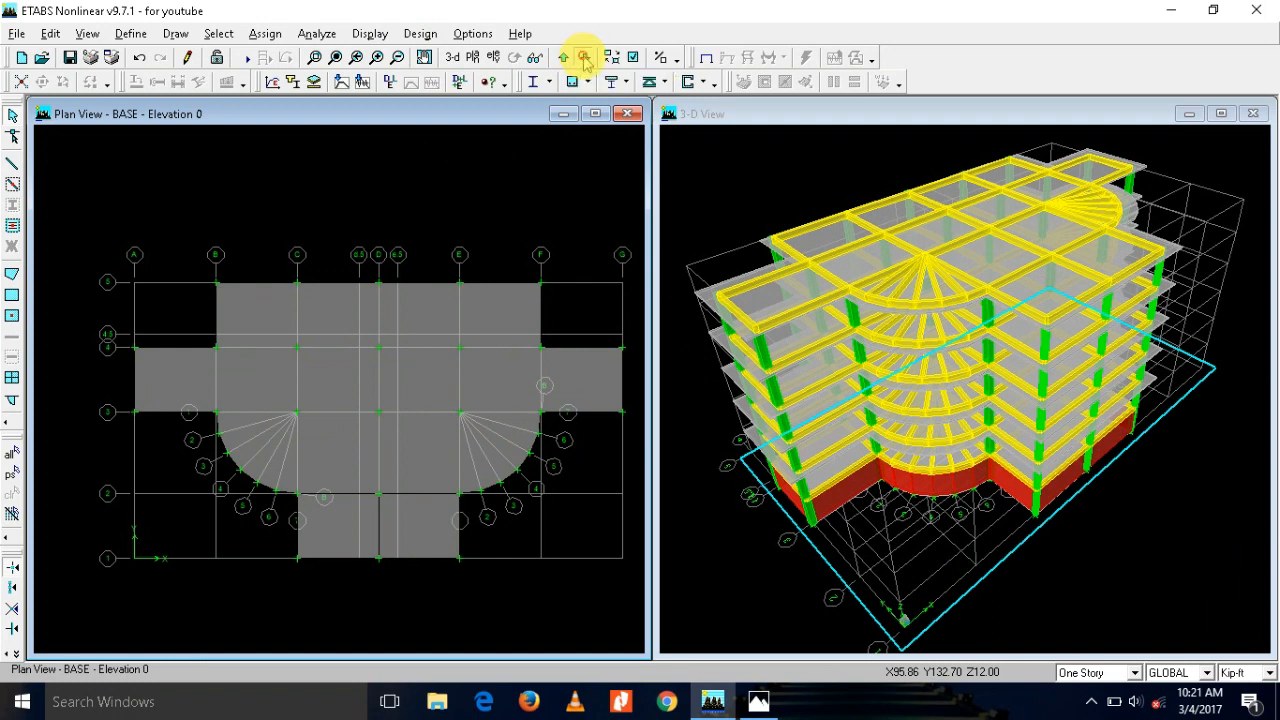
left_click(585, 60)
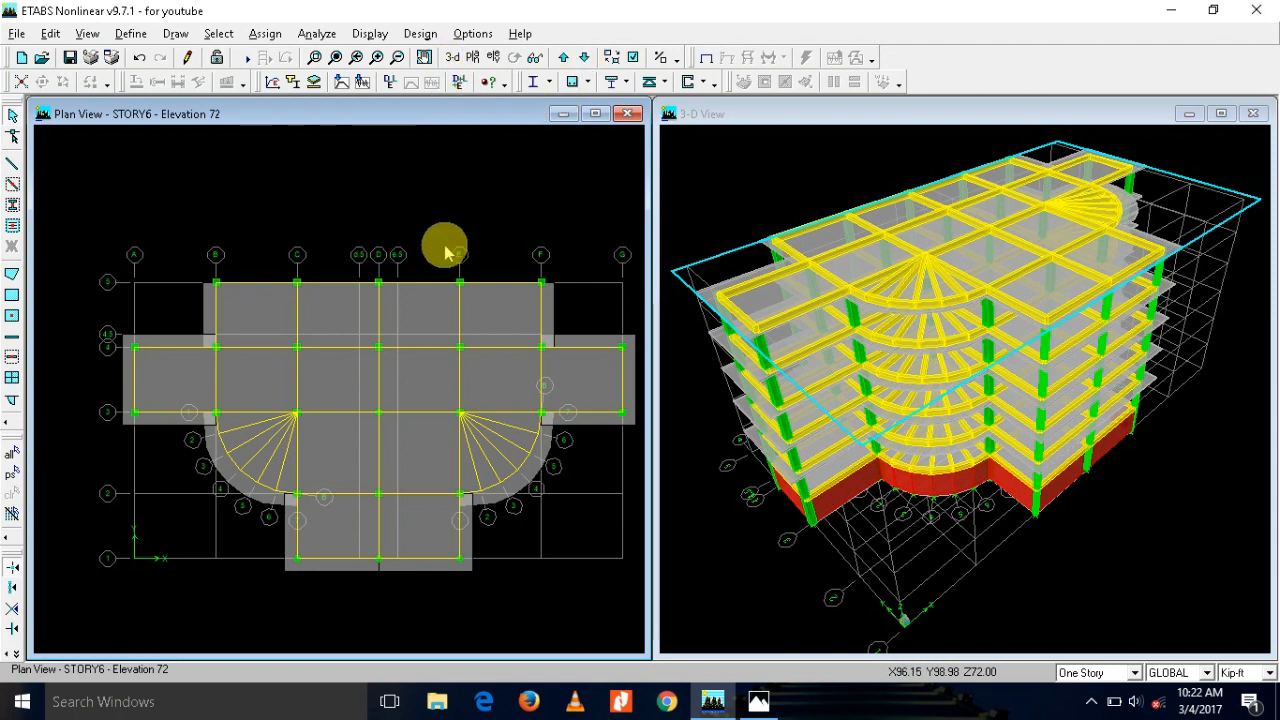
left_click(13, 340)
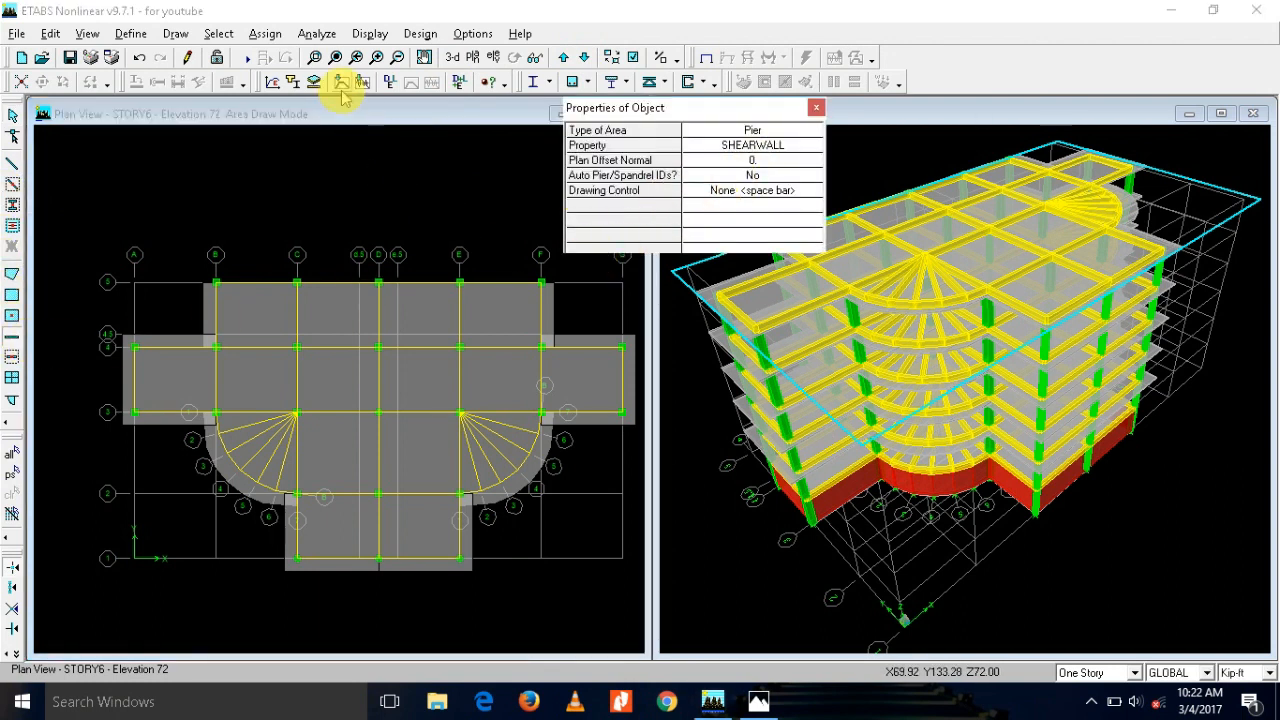
left_click(352, 265)
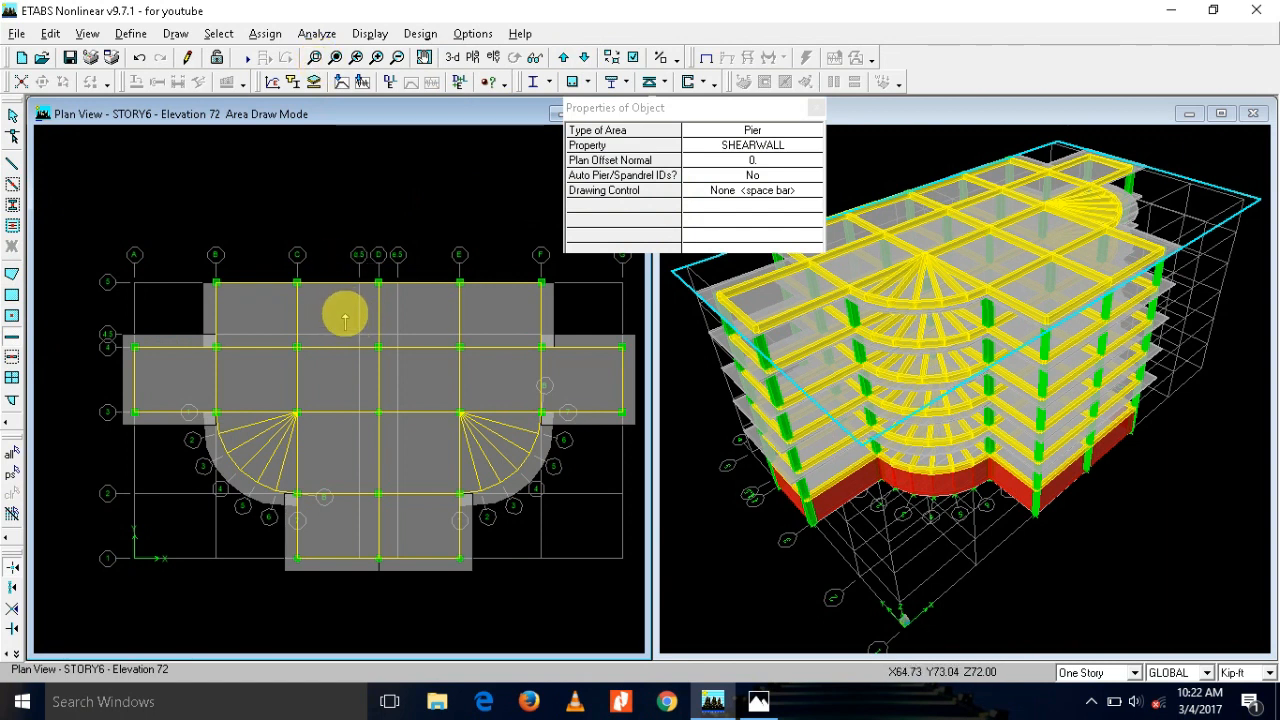
left_click(313, 58)
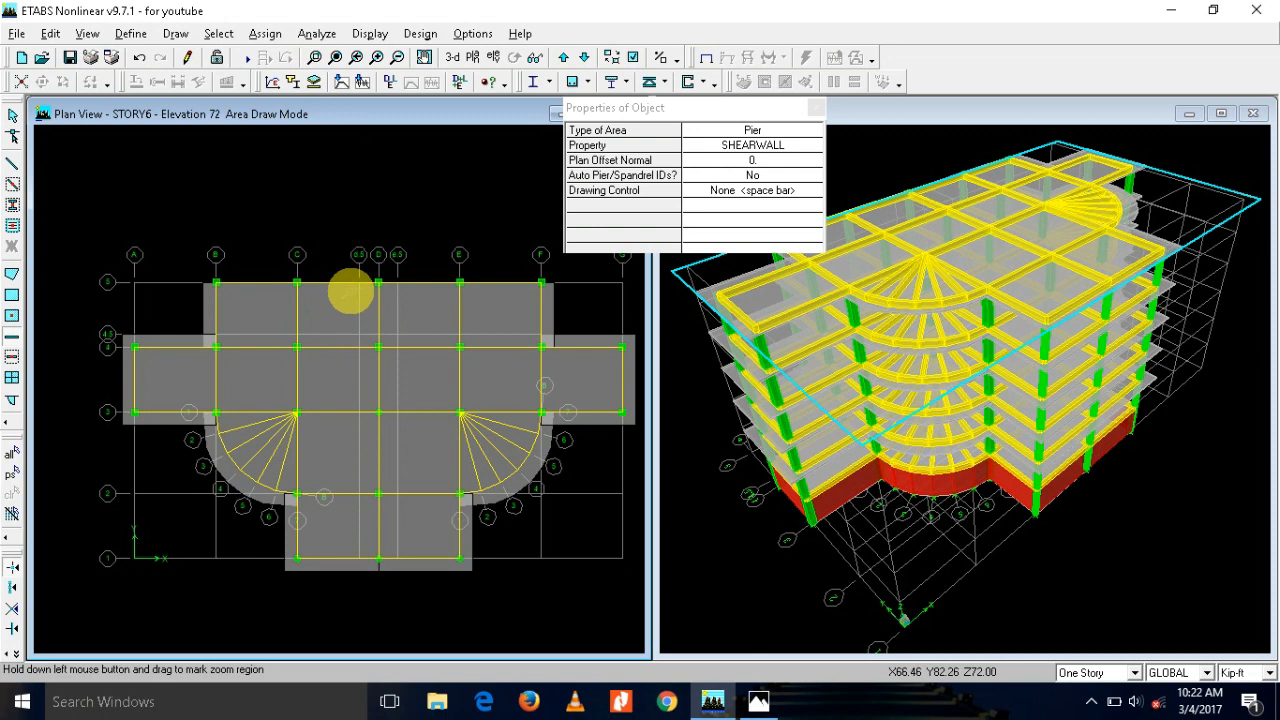
left_click_drag(341, 320, 429, 368)
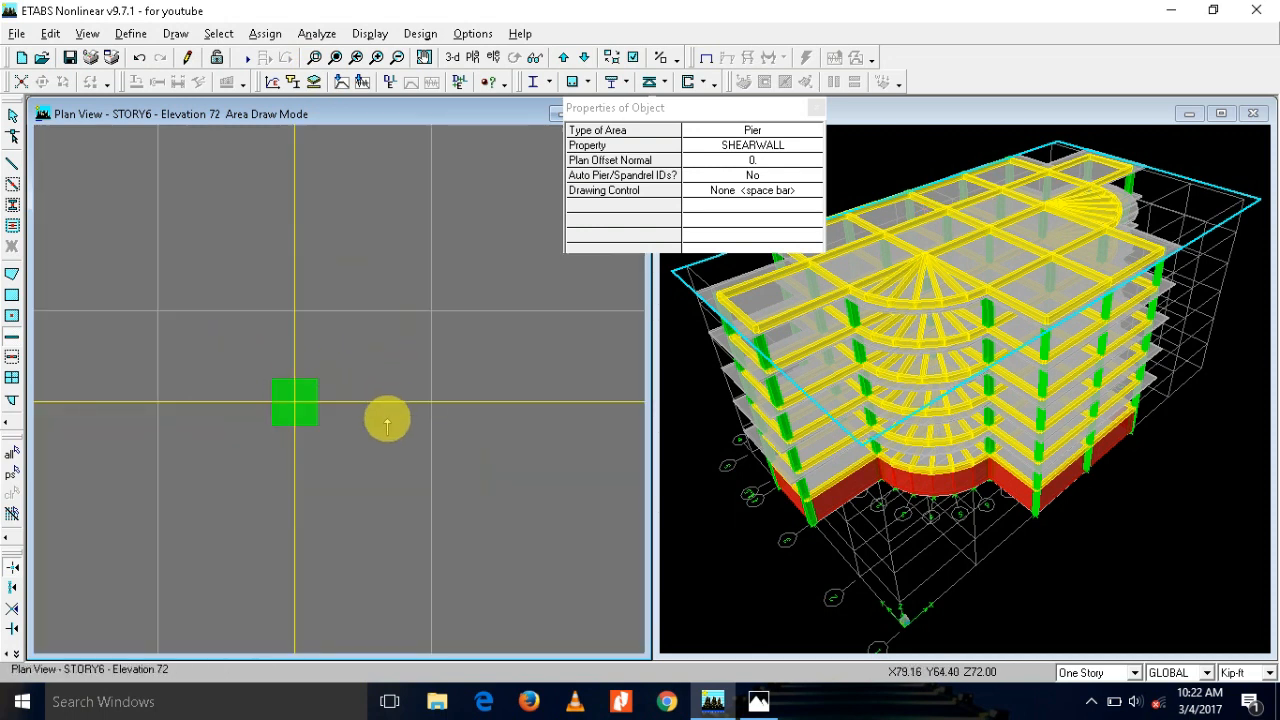
left_click(294, 402)
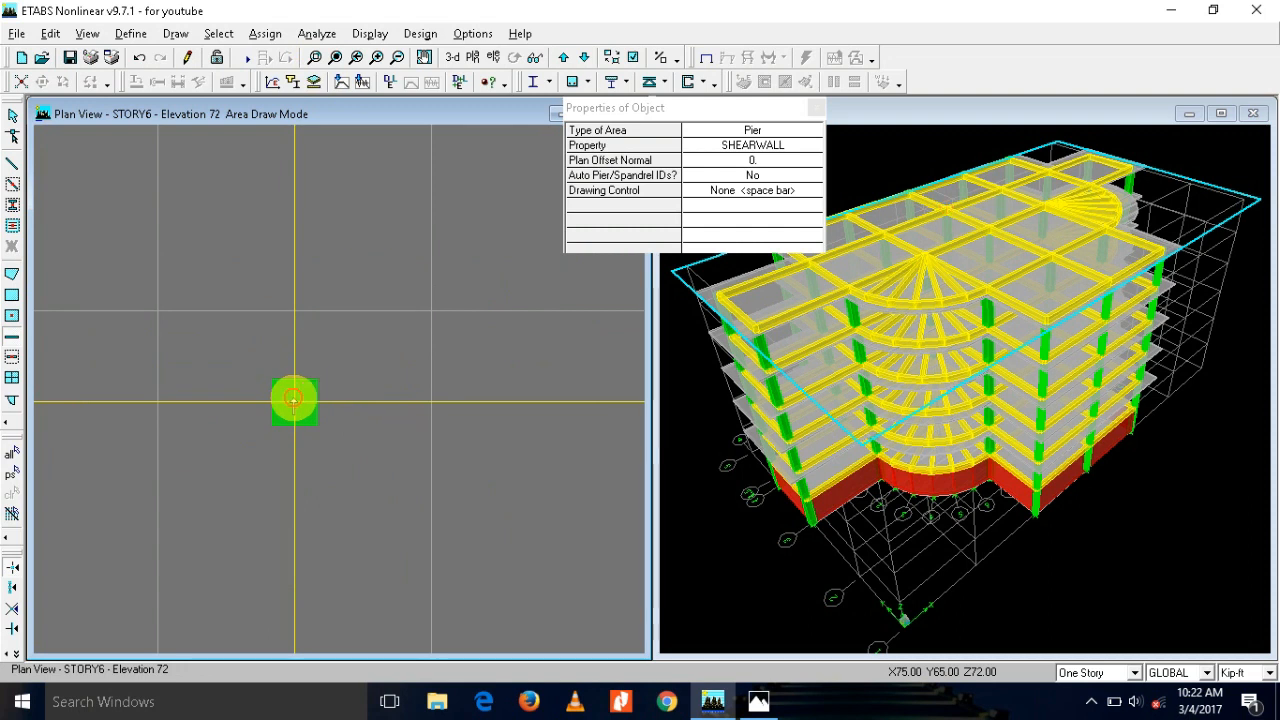
left_click(432, 402)
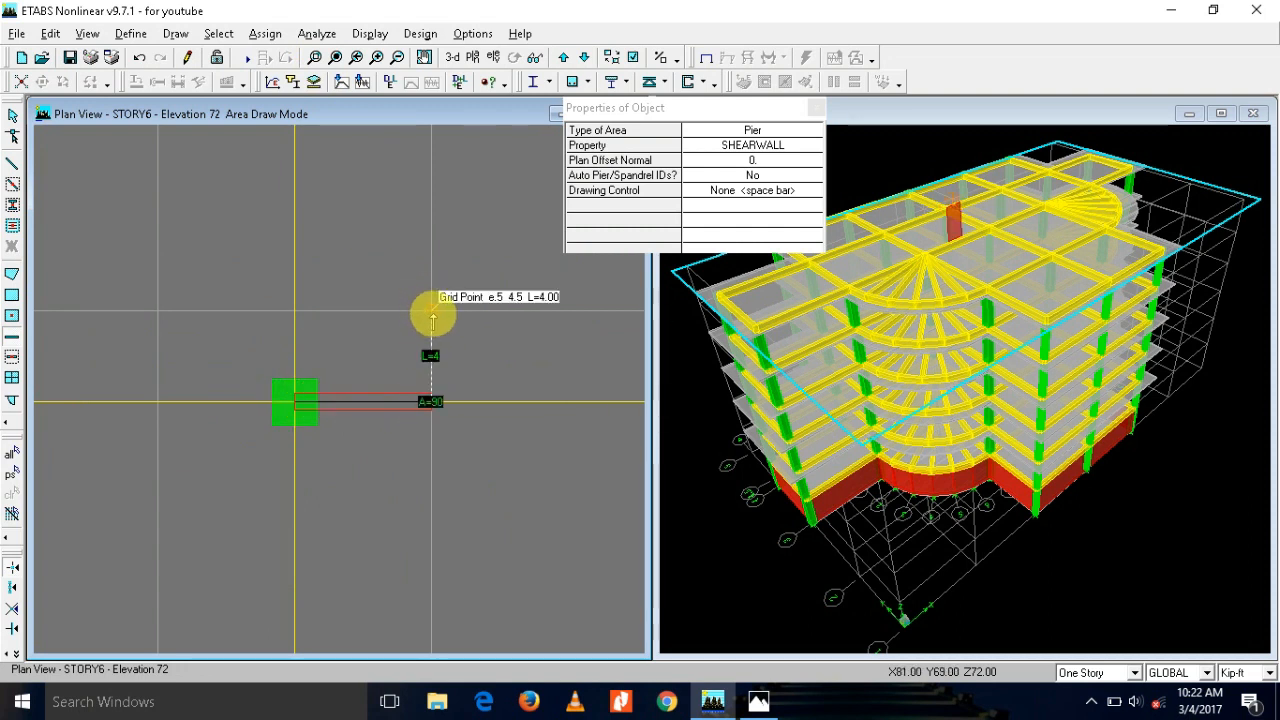
left_click(432, 312)
left_click(290, 310)
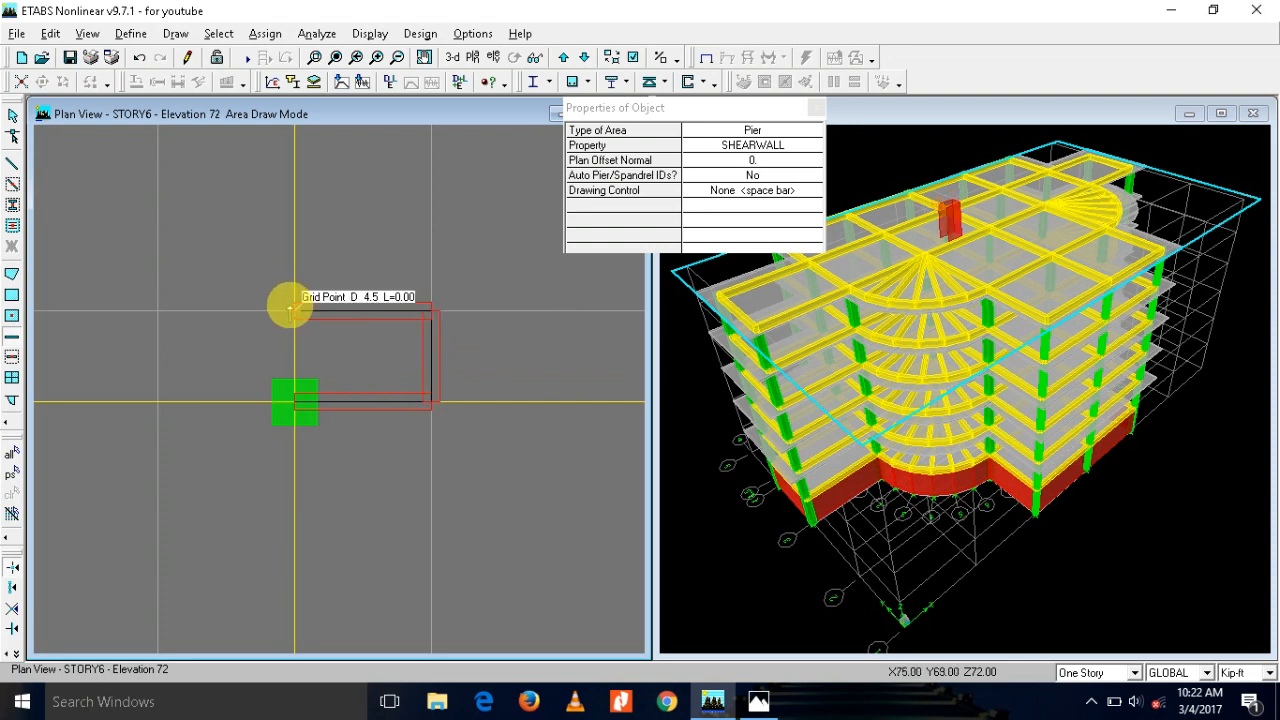
Step: Close the lift core with SHEARWALL piers from D-4.5 through d.5-4.5 and d.5-4 back to D-4
left_click(158, 310)
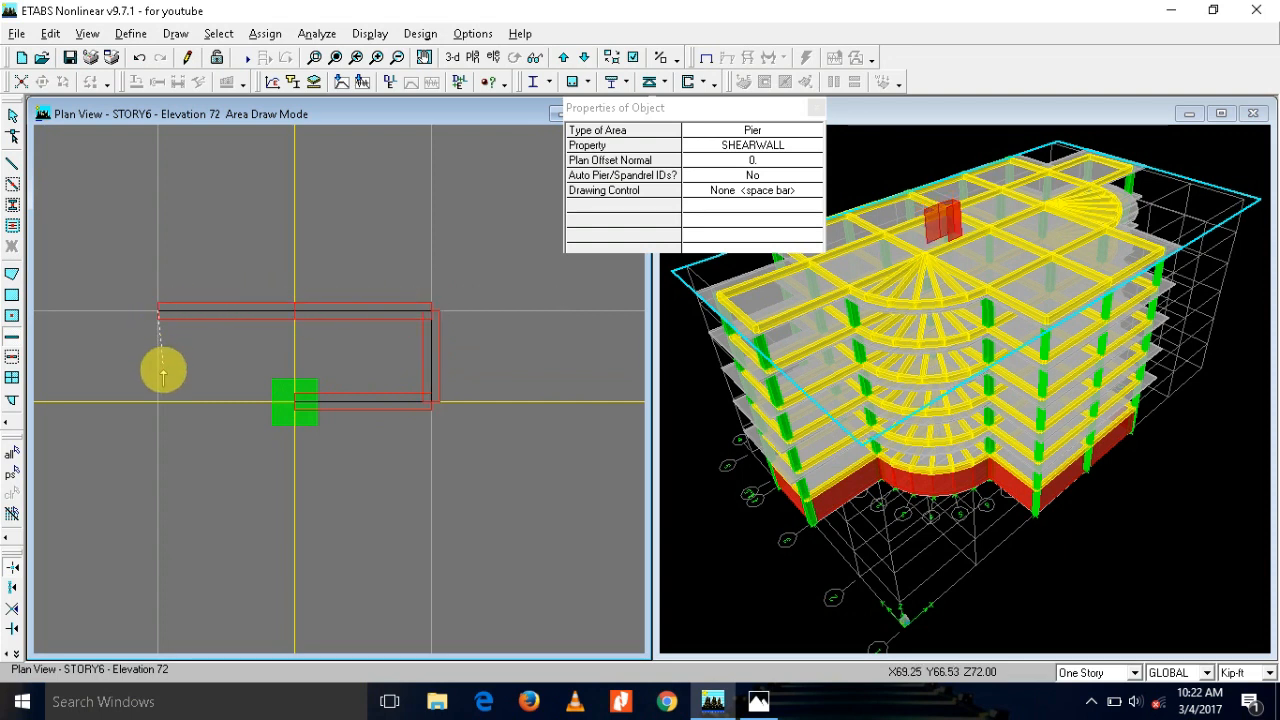
left_click(158, 402)
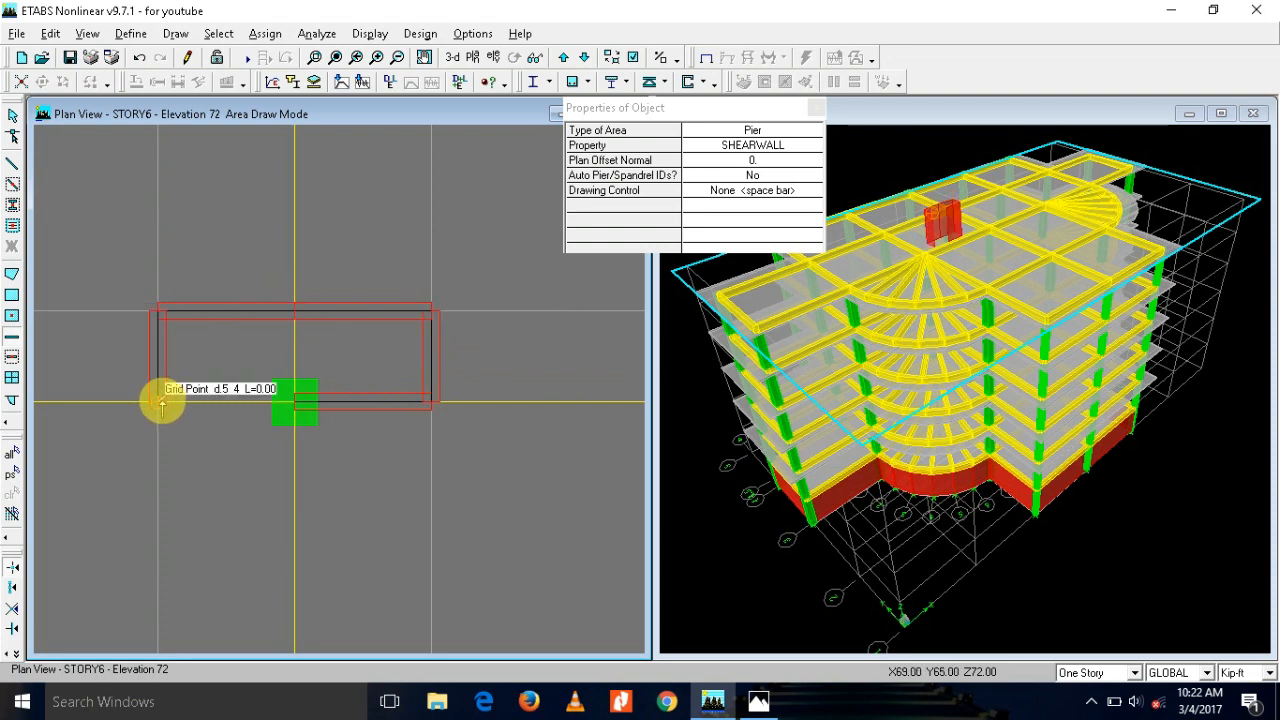
double_click(294, 402)
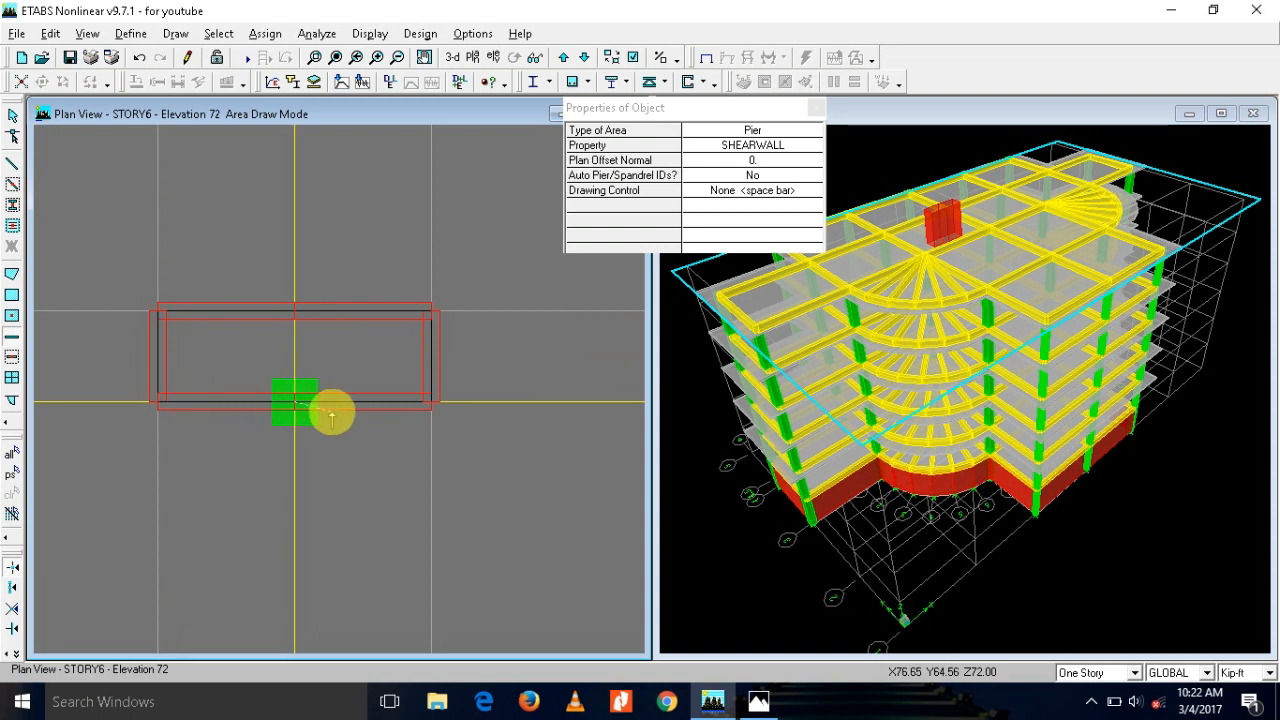
key("Escape")
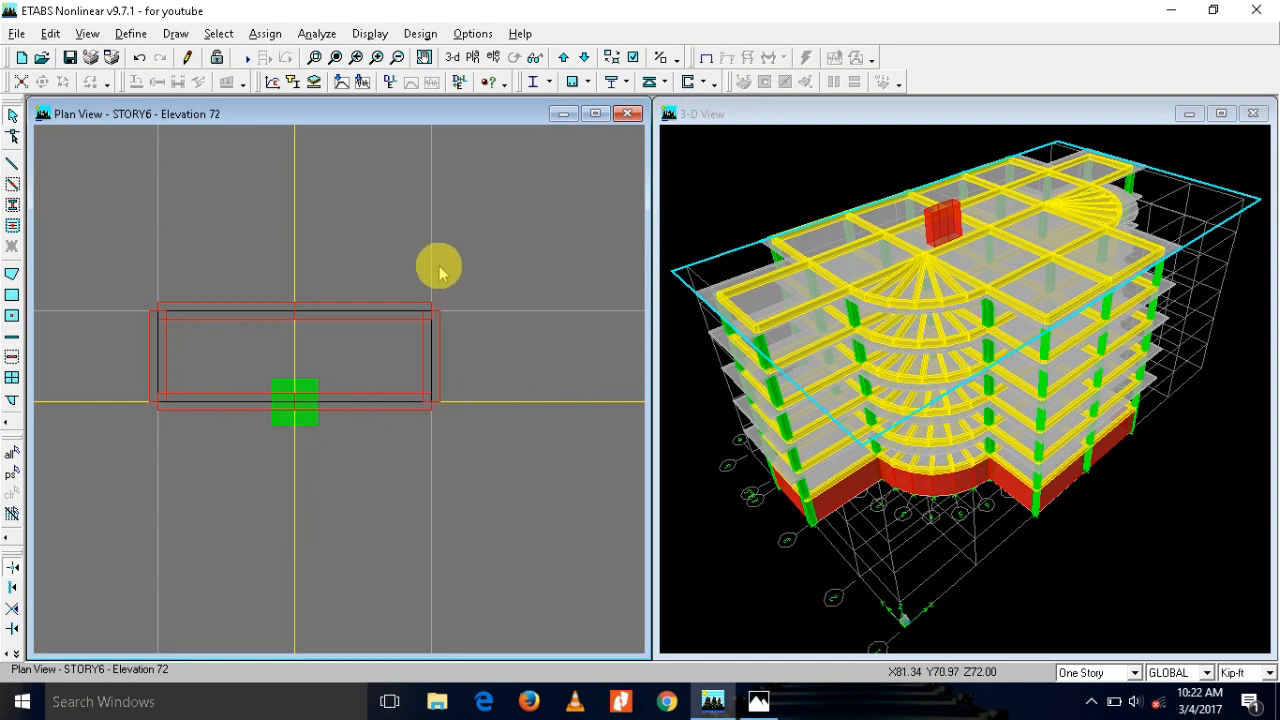
Step: On the STORY5 plan, draw the lift core's SHEARWALL piers from D-4 through e.5-4, e.5-4.5, d.5-4.5 and d.5-4 back to D-4
left_click(584, 58)
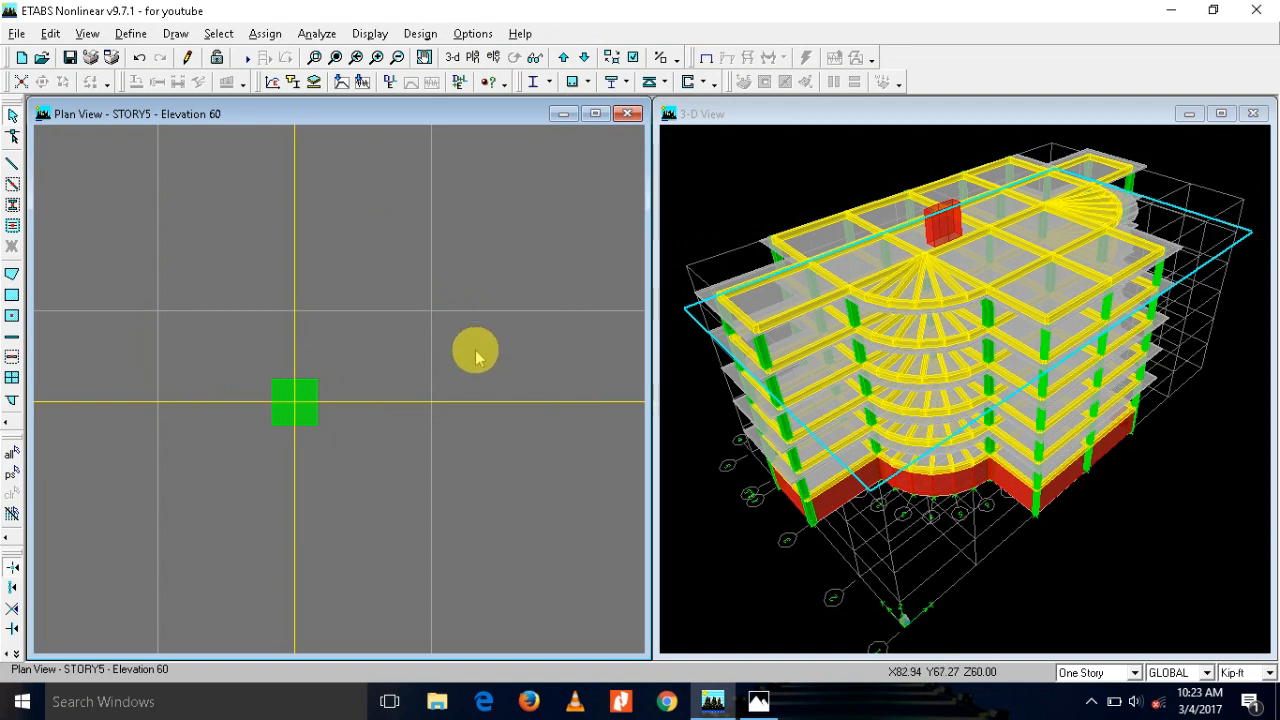
left_click(12, 337)
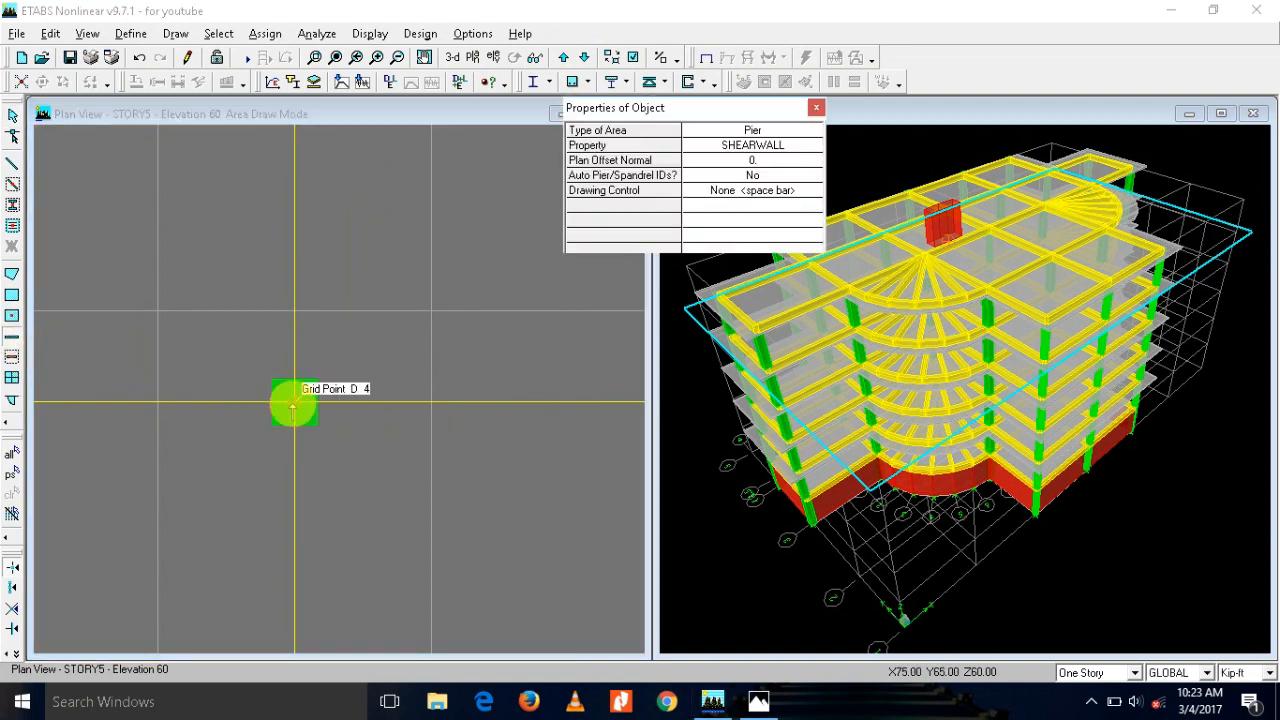
left_click(324, 404)
left_click(430, 401)
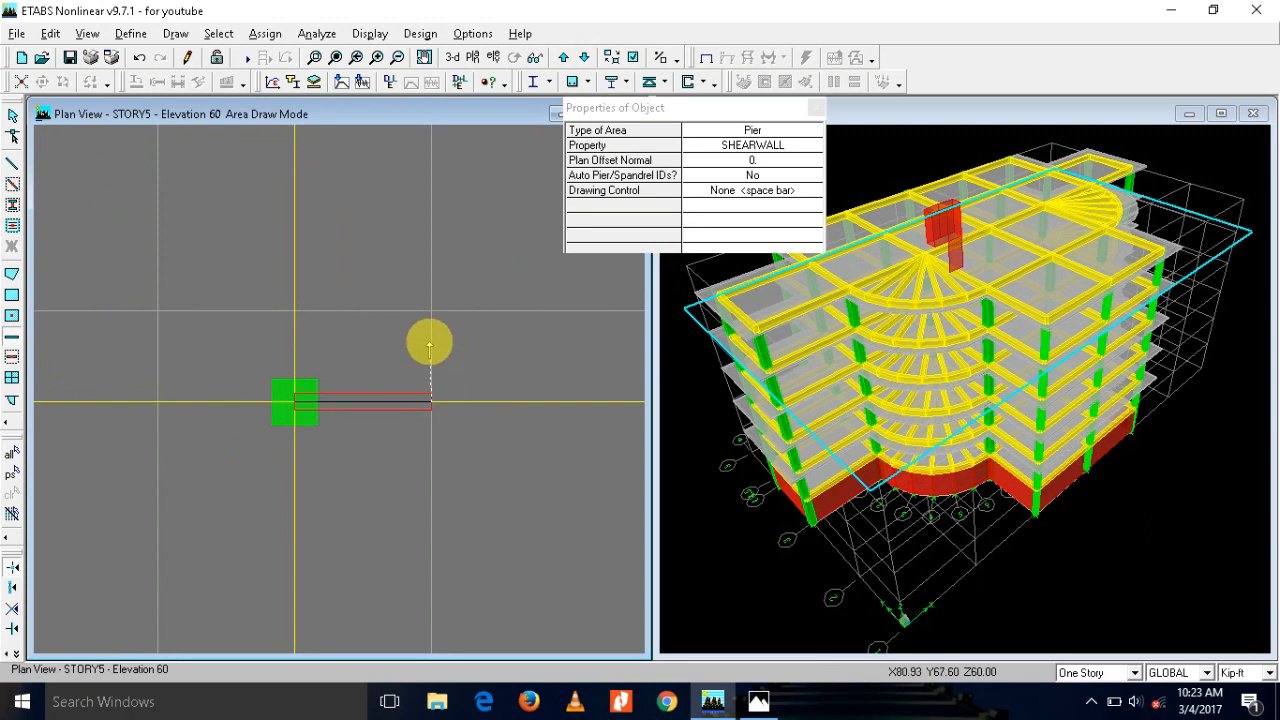
left_click(431, 310)
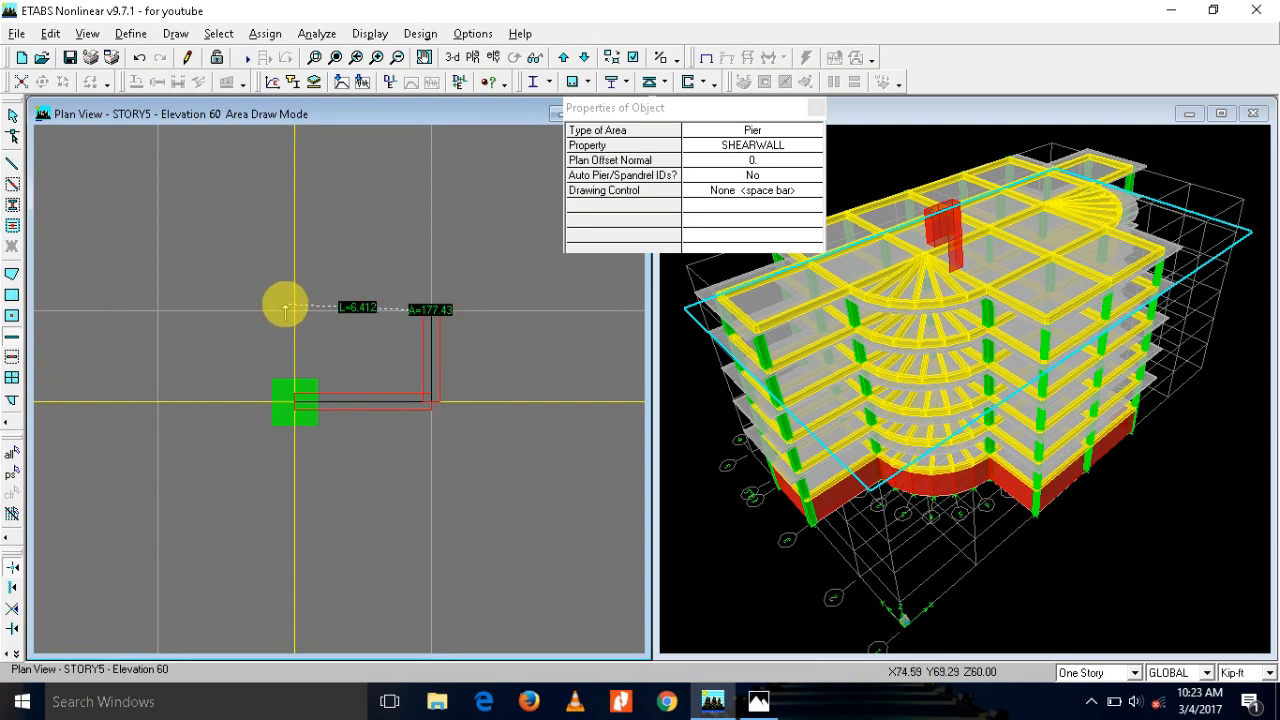
left_click(158, 310)
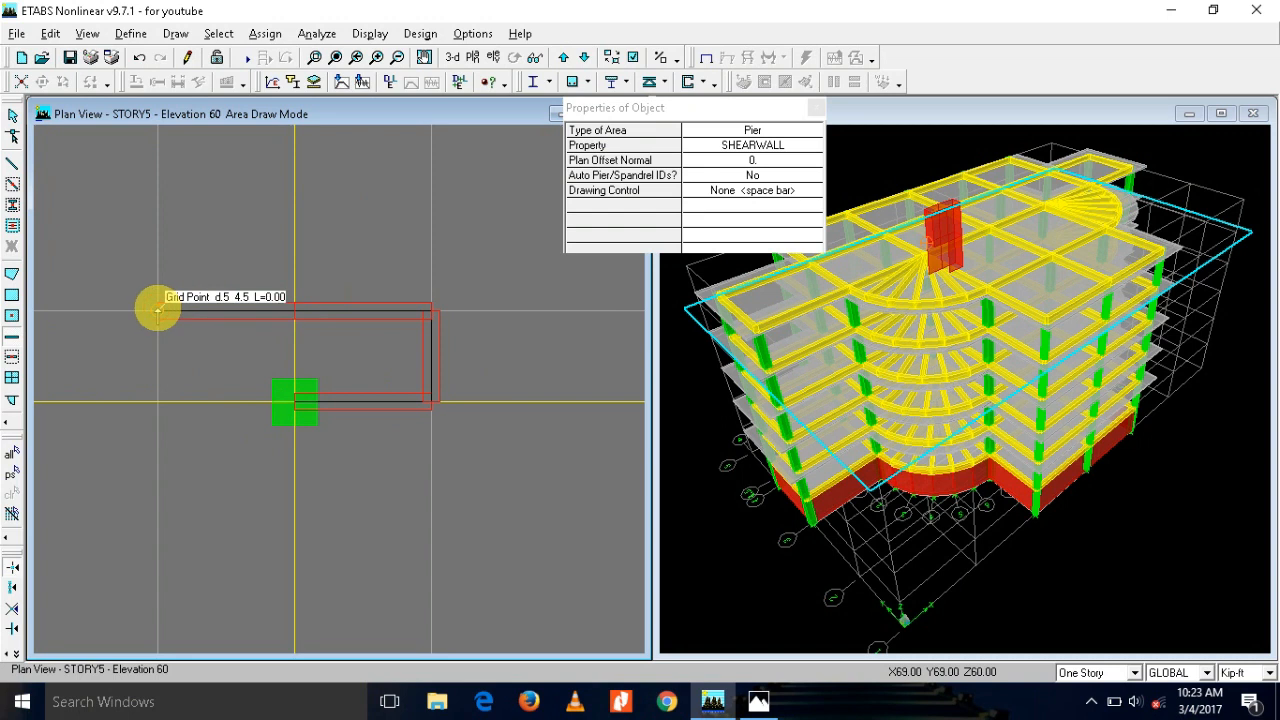
left_click(158, 402)
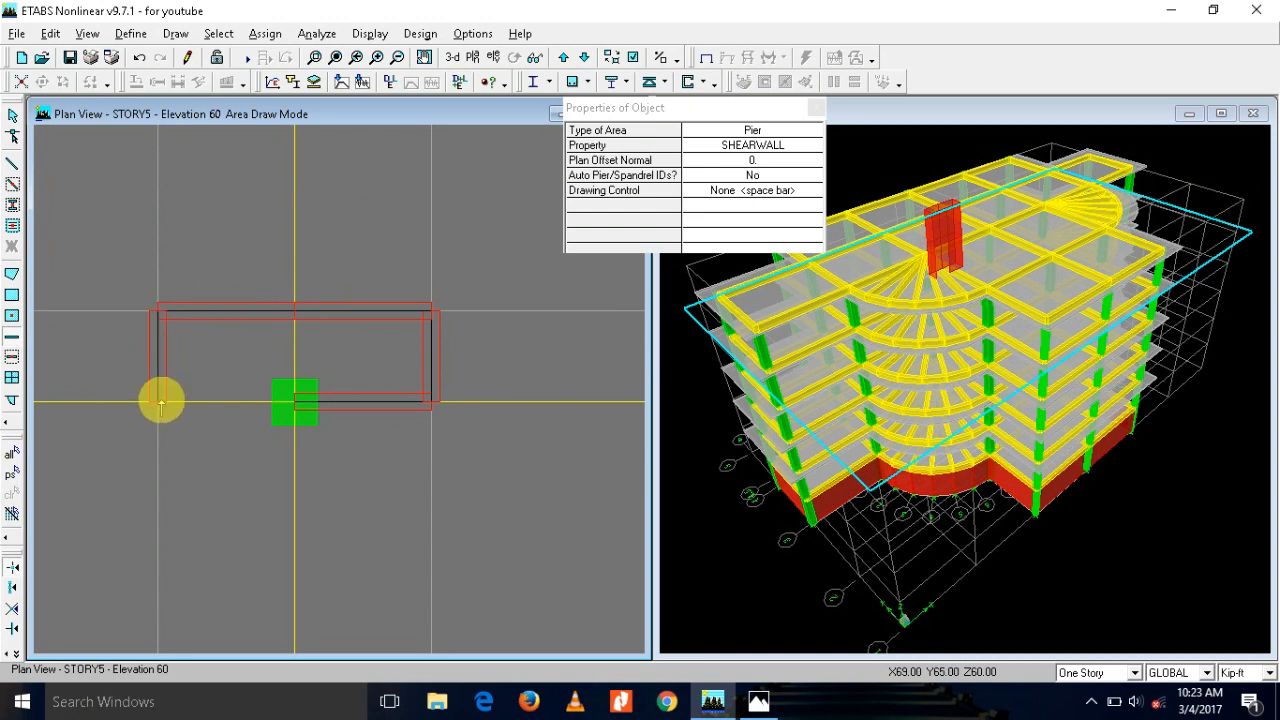
left_click(294, 403)
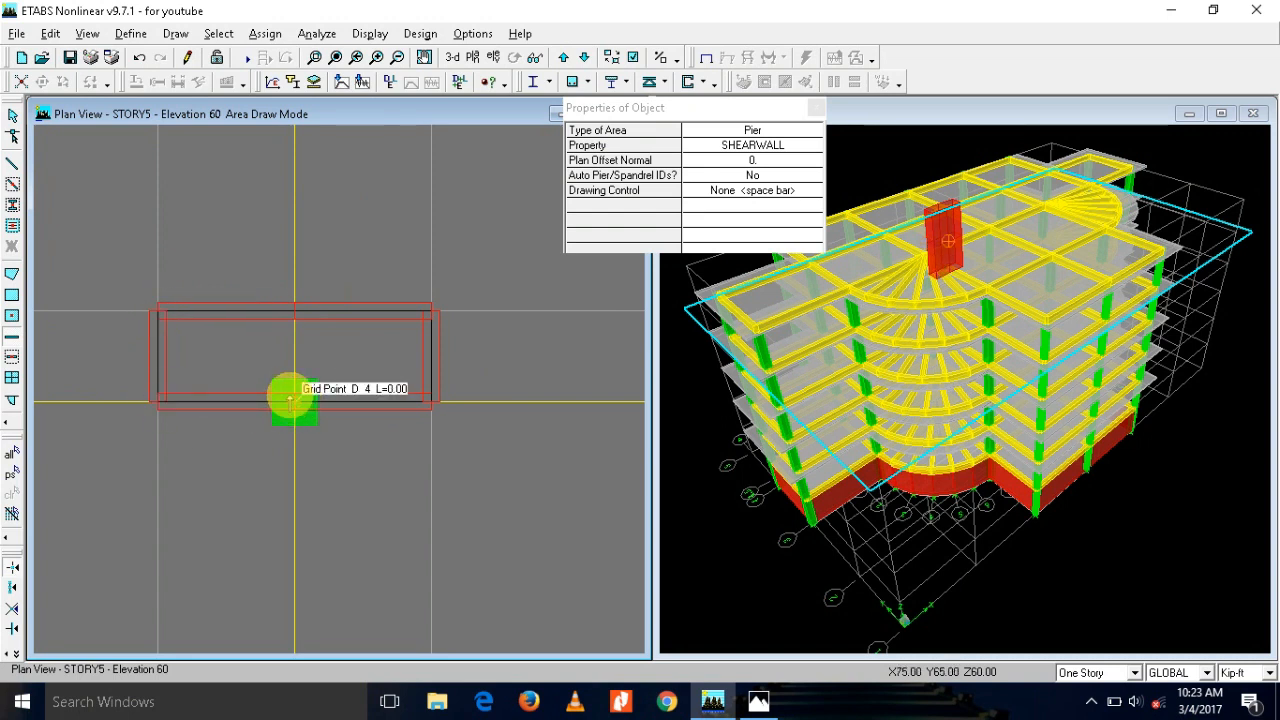
key("Escape")
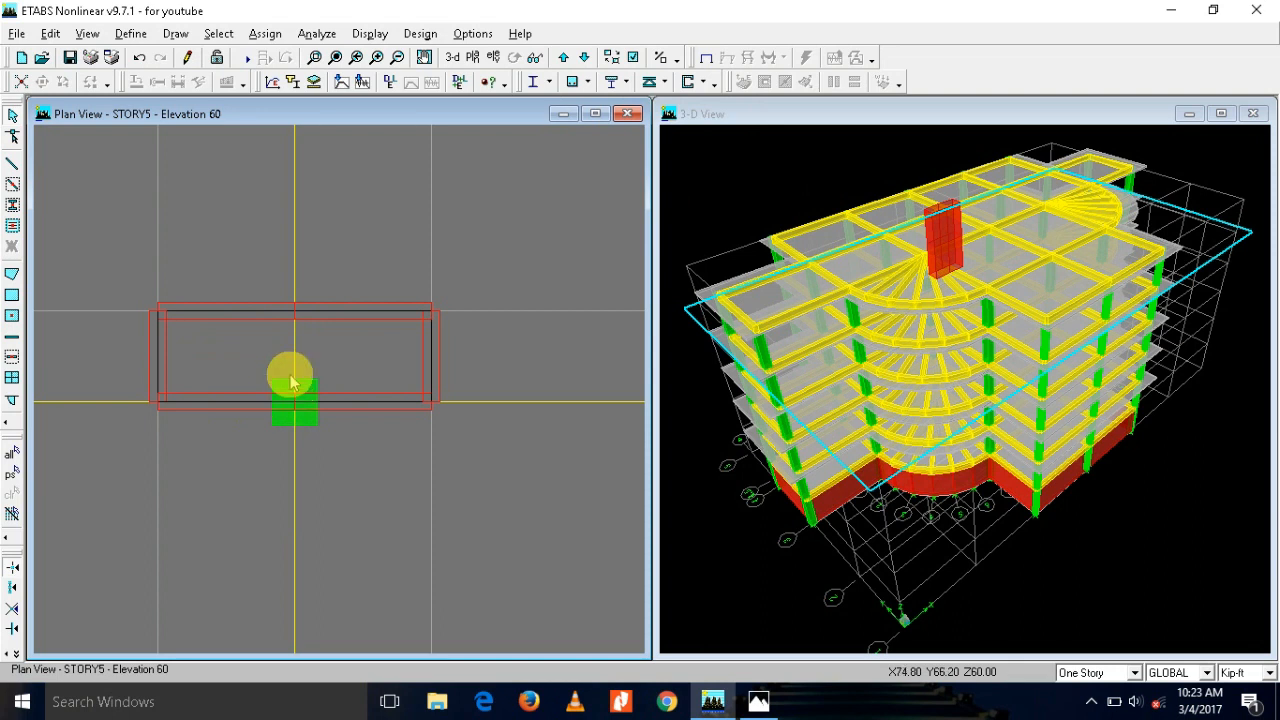
Step: On the STORY4 plan, draw the closed loop of SHEARWALL piers from D-4 through e.5-4, e.5-4.5, d.5-4.5 and d.5-4 to D-4
left_click(583, 58)
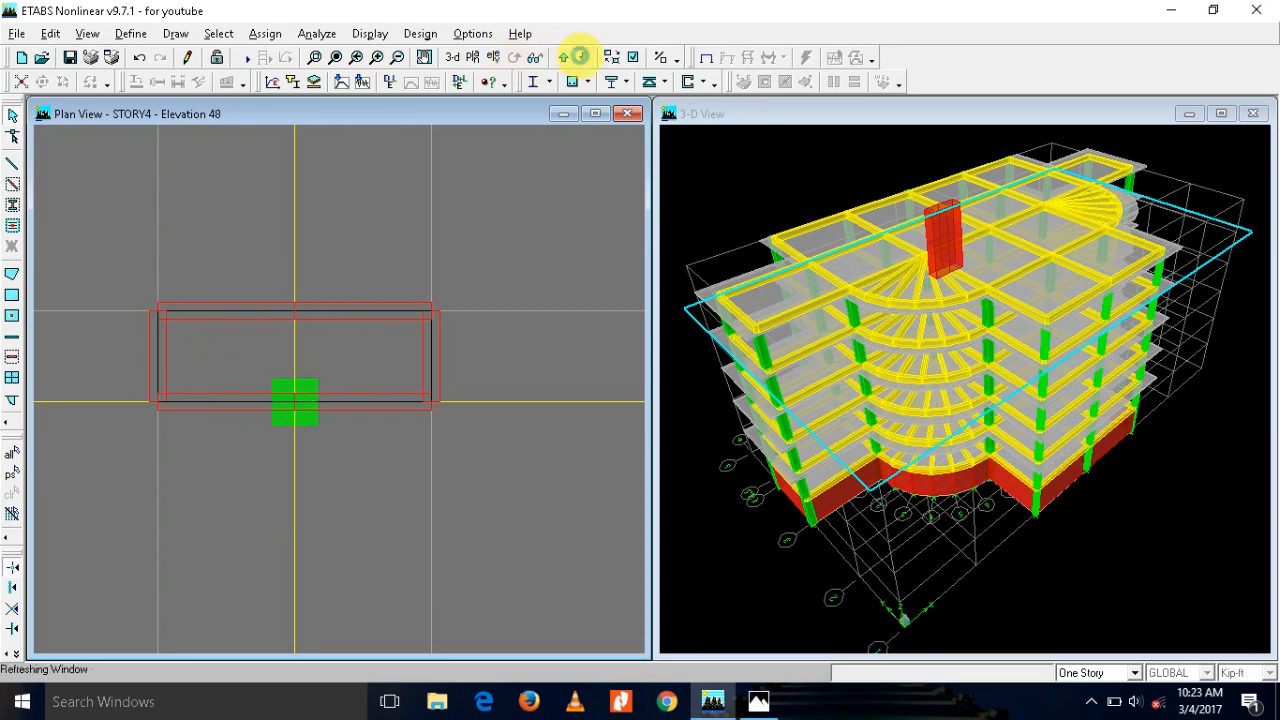
left_click(16, 355)
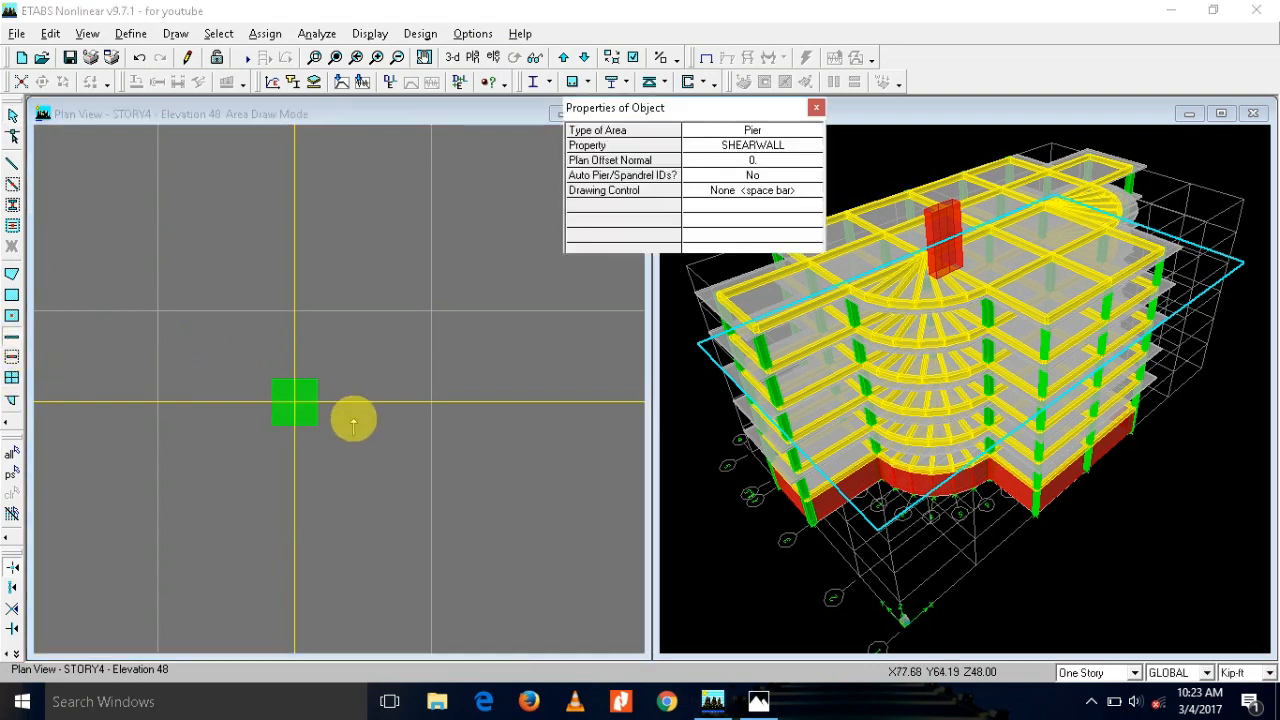
left_click(294, 401)
left_click(428, 401)
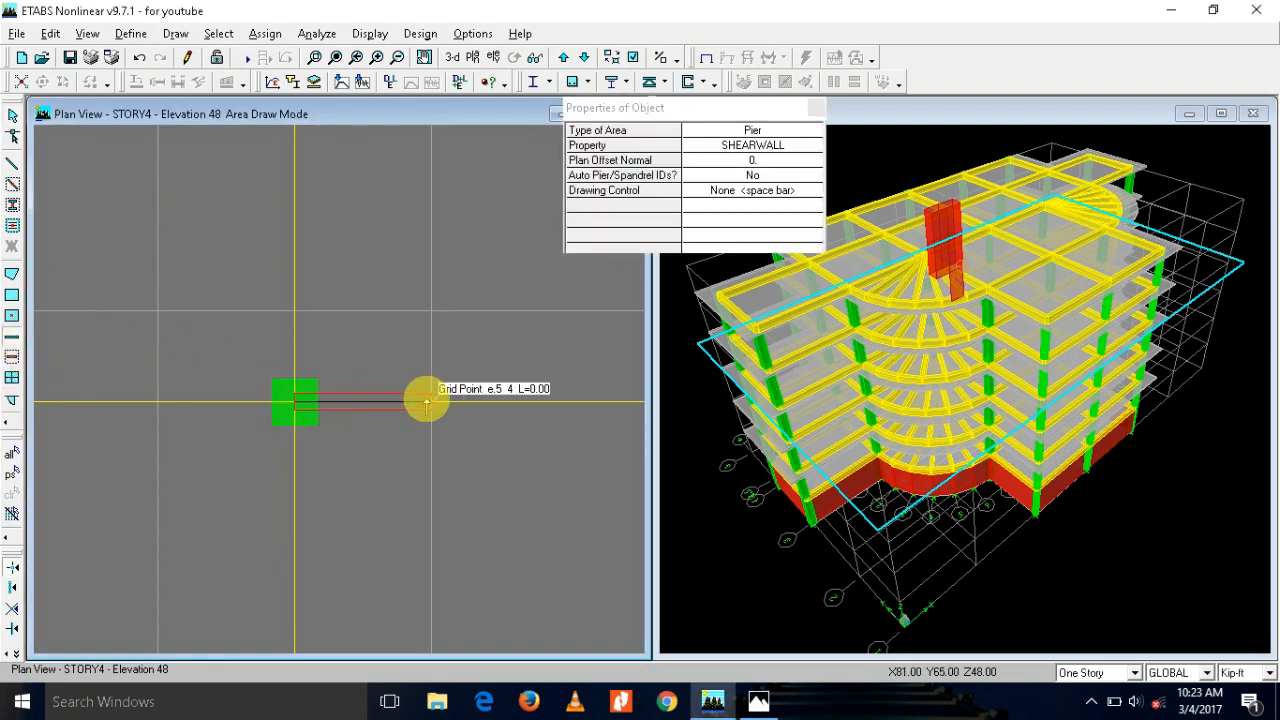
left_click(428, 312)
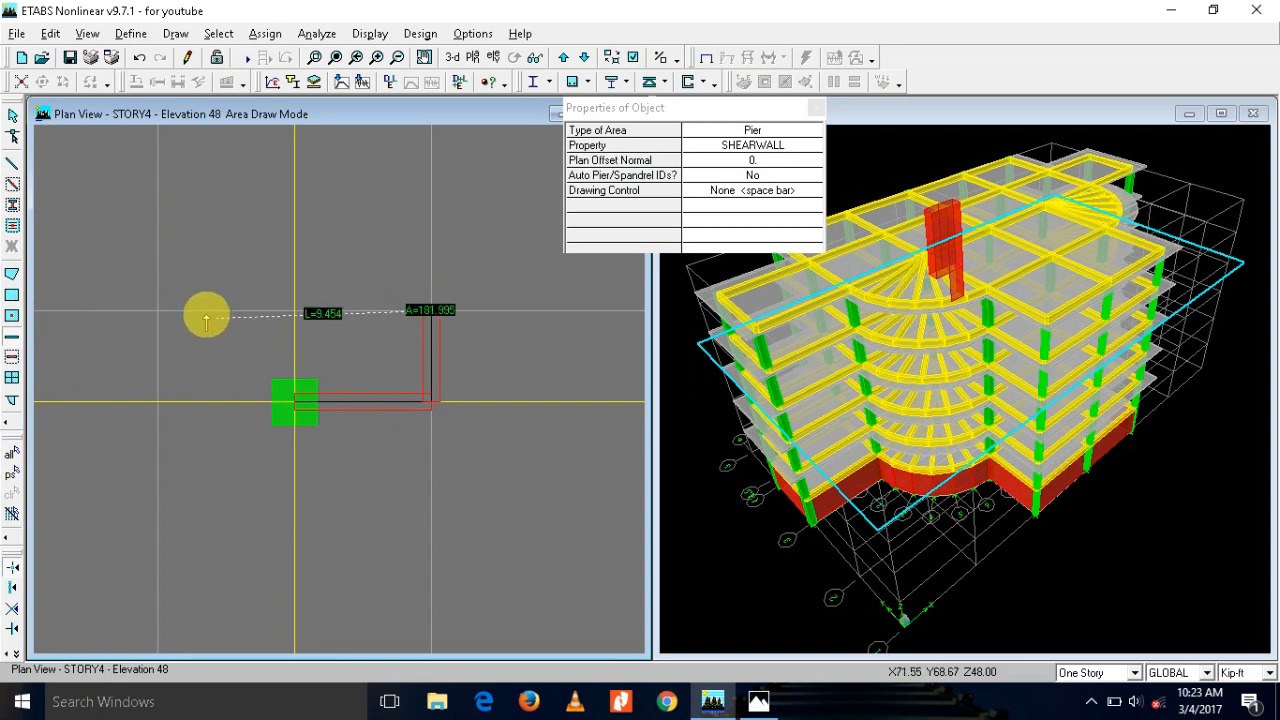
left_click(157, 309)
left_click(157, 401)
left_click(295, 401)
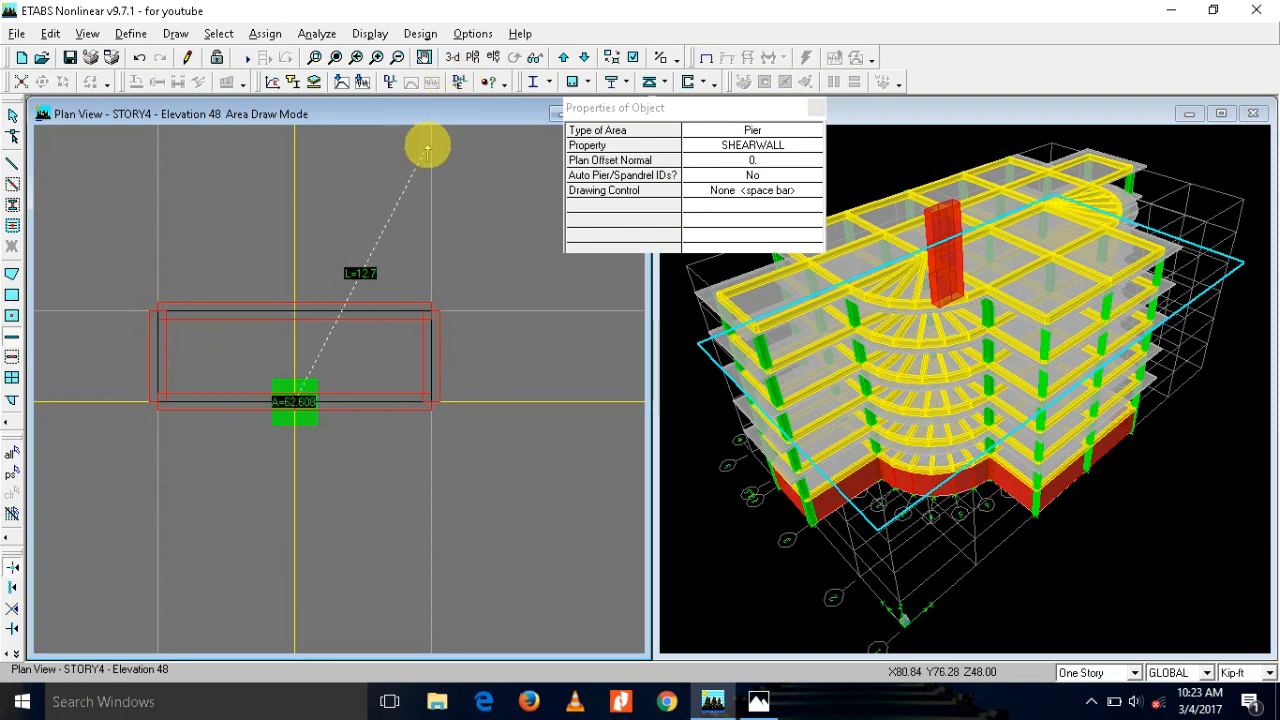
key("Escape")
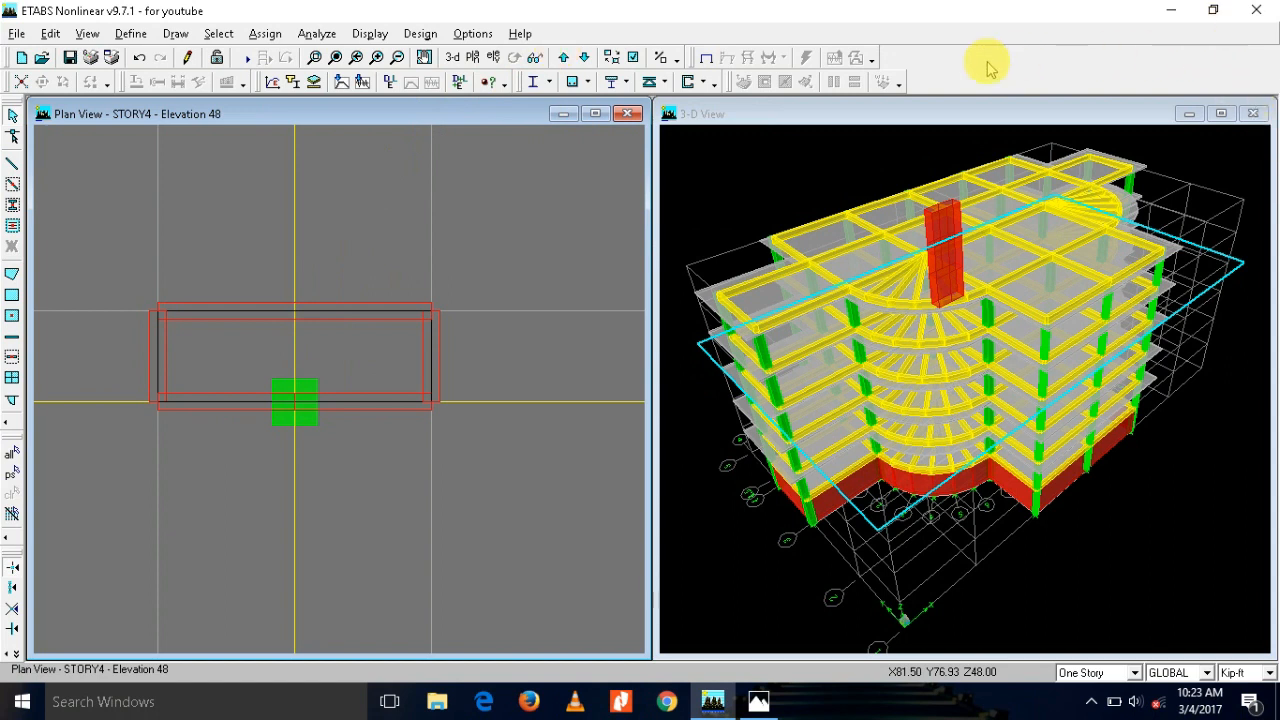
Step: On the STORY3 plan, draw the lift core's SHEARWALL piers from d.5-4 through e.5-4, e.5-4.5 and d.5-4.5 back to d.5-4
left_click(586, 57)
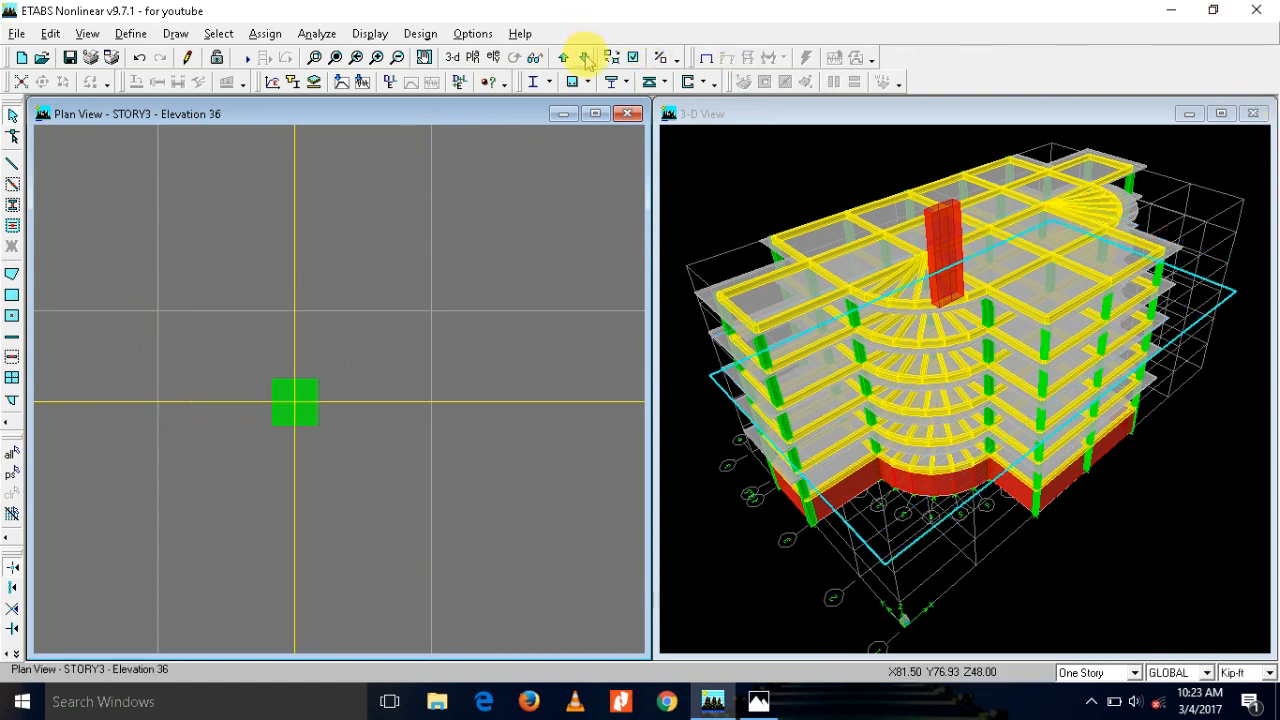
left_click(12, 337)
left_click(156, 401)
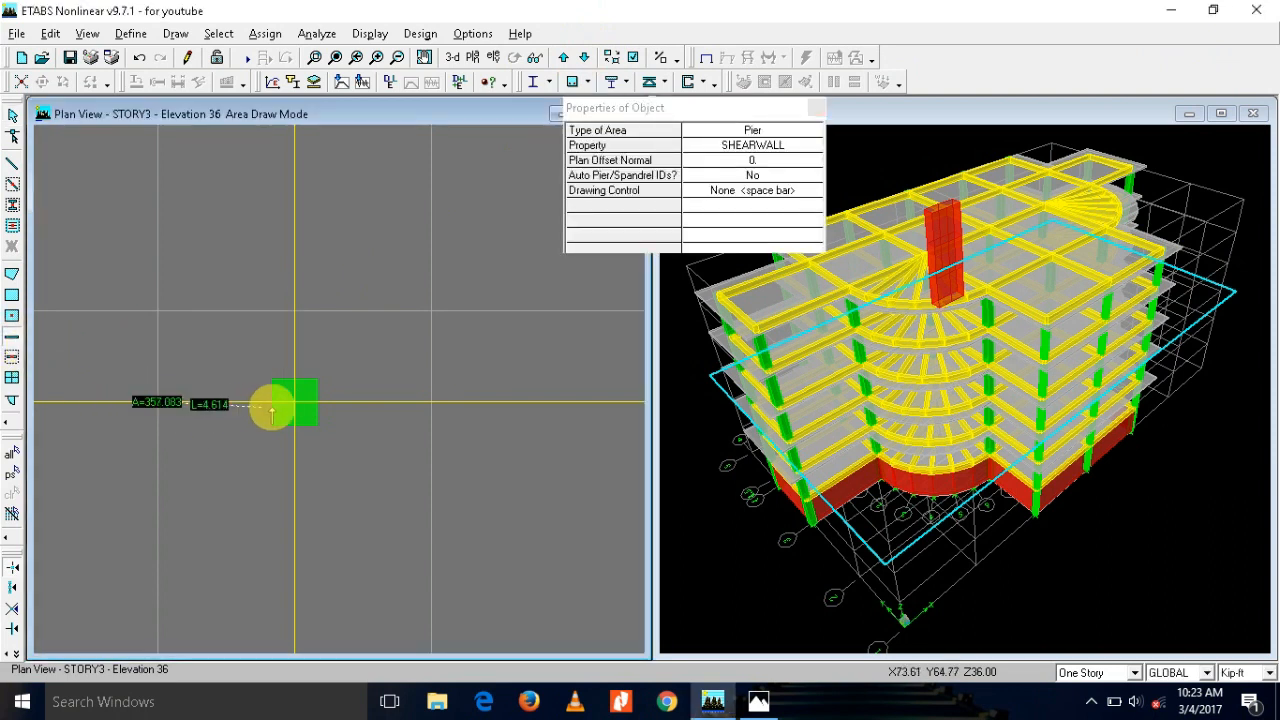
left_click(431, 403)
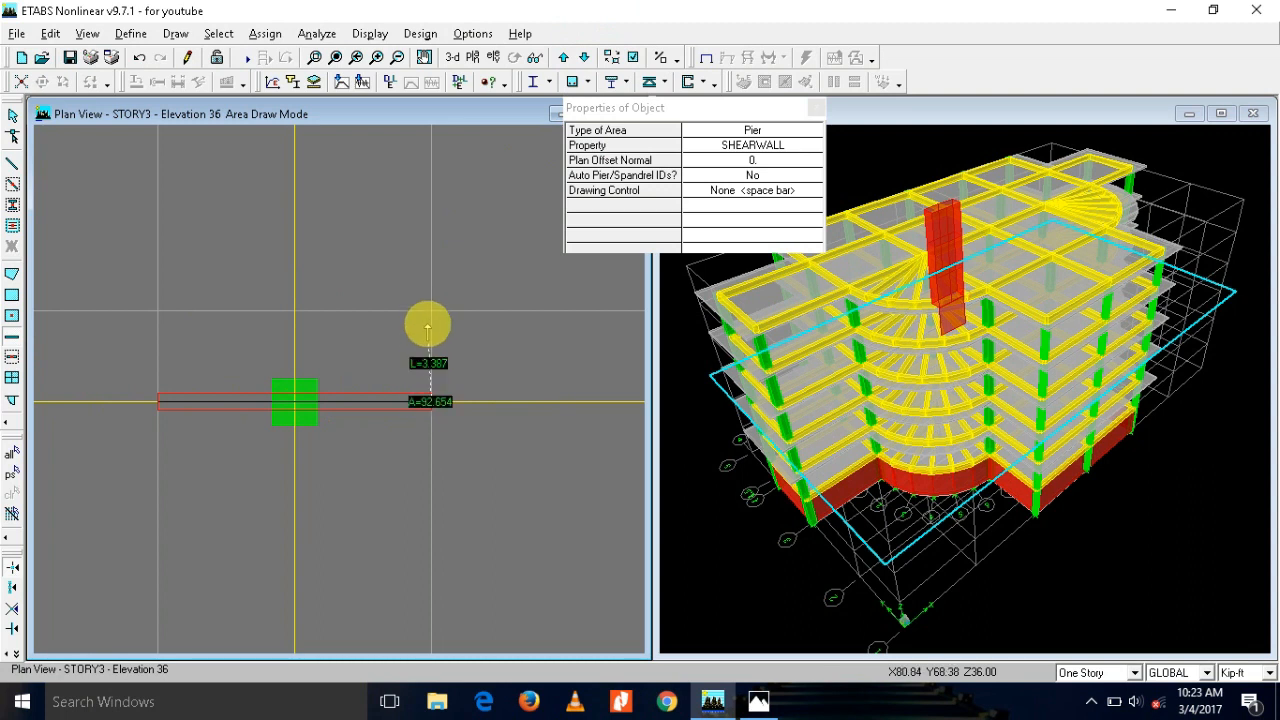
left_click(431, 310)
left_click(152, 311)
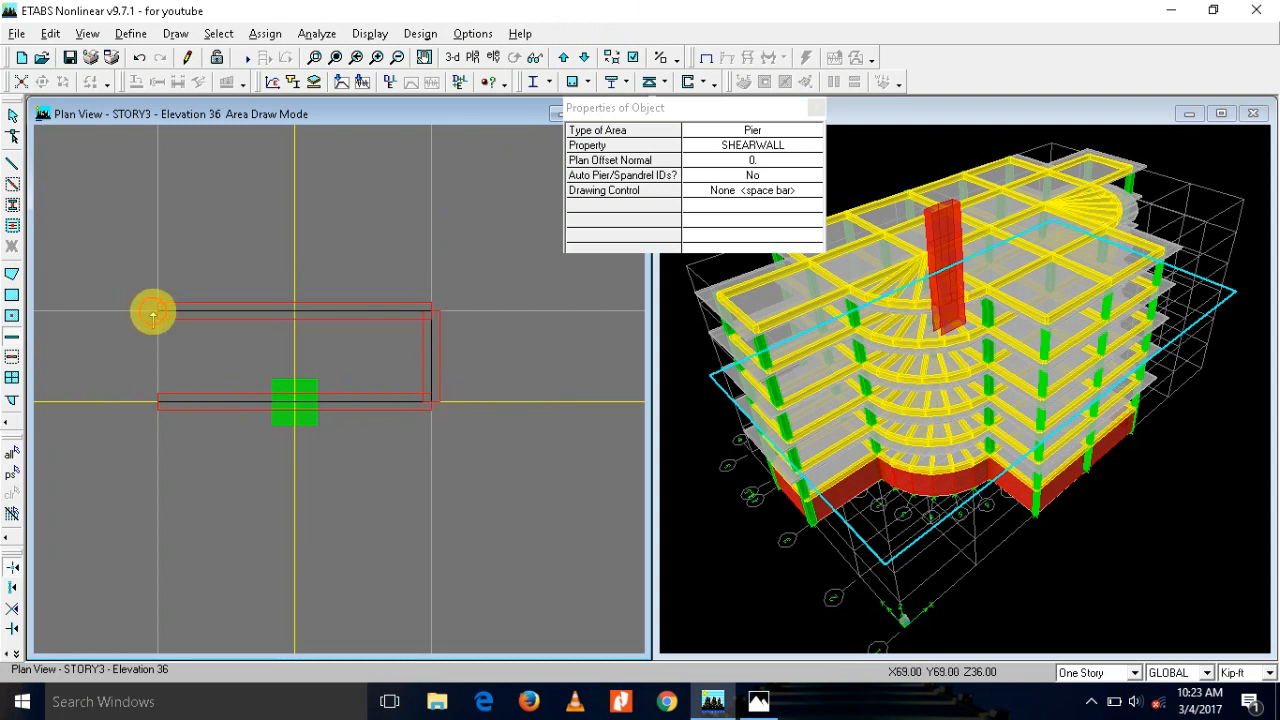
left_click(159, 401)
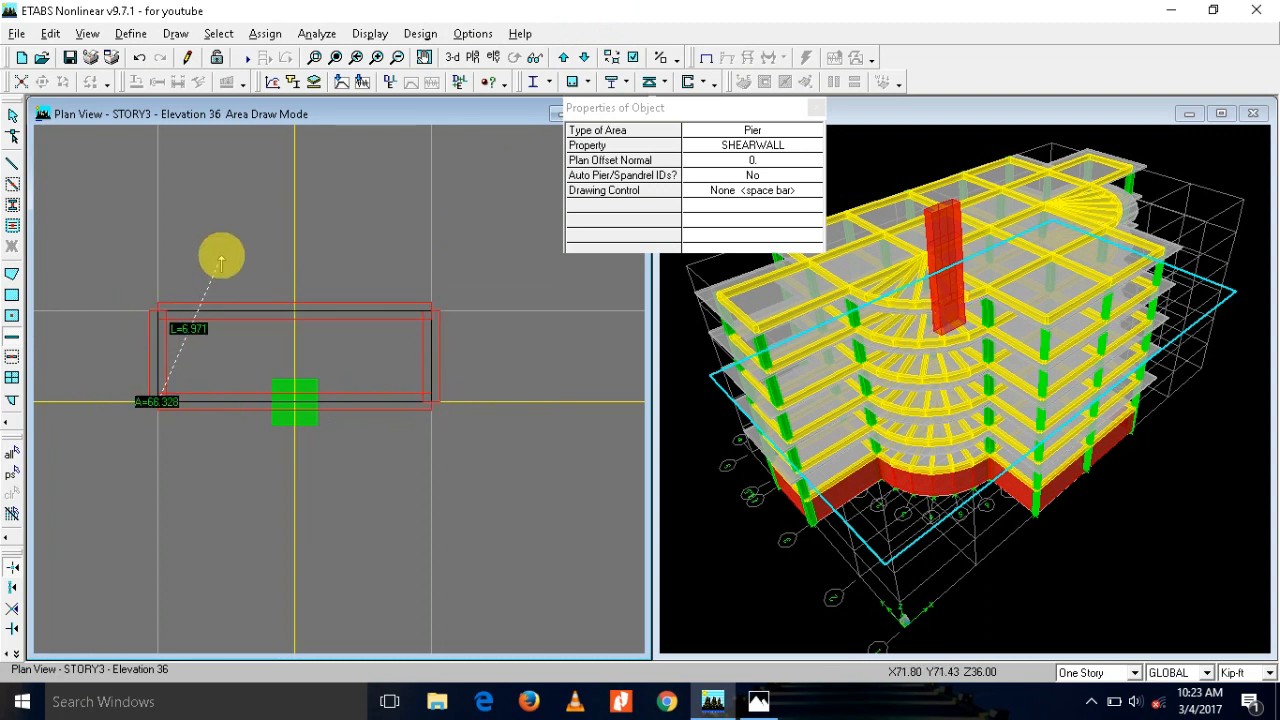
key("Escape")
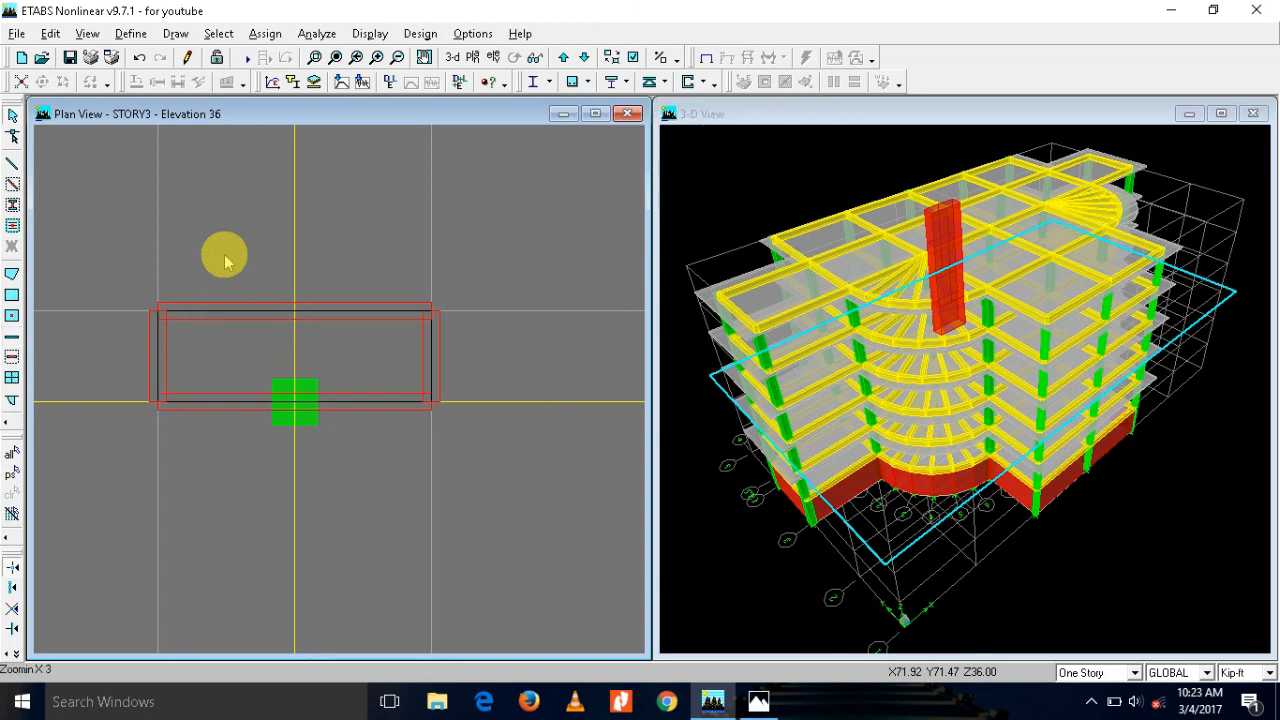
Step: On the STORY2 plan, draw the lift core's SHEARWALL piers from d.5-4 through e.5-4, e.5-4.5 and d.5-4.5 back to d.5-4
left_click(584, 58)
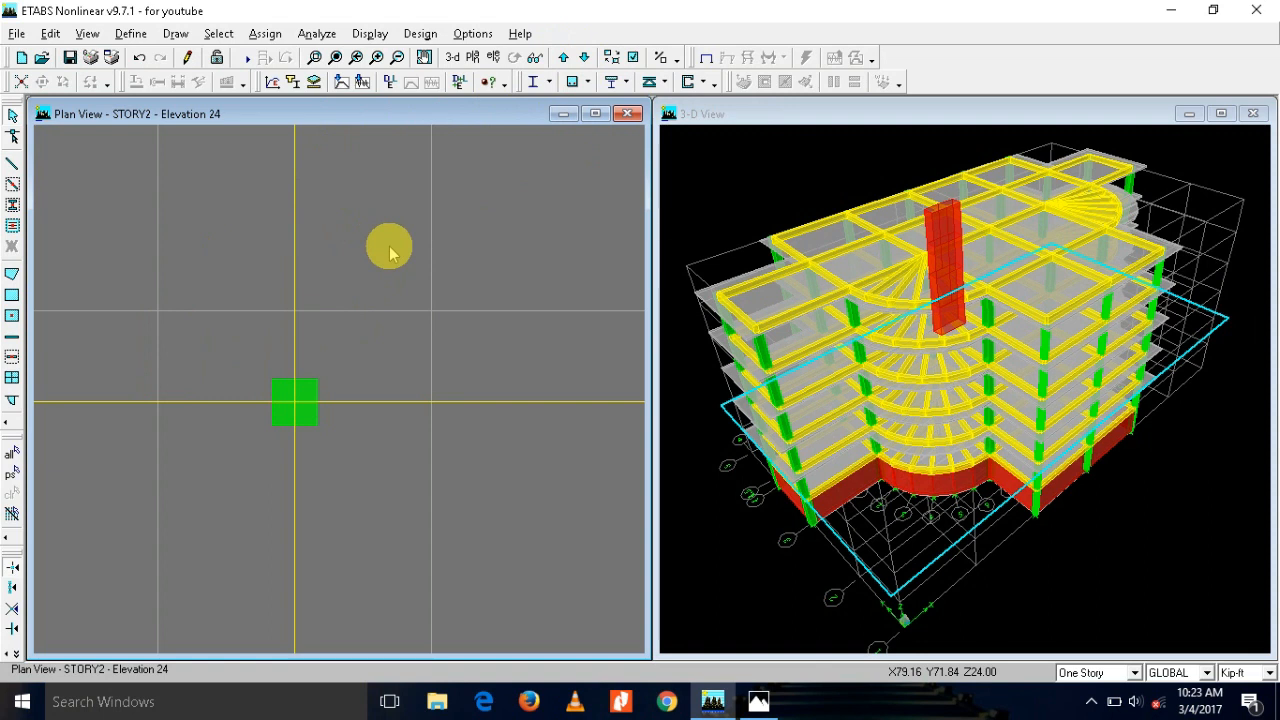
left_click(12, 337)
left_click(158, 401)
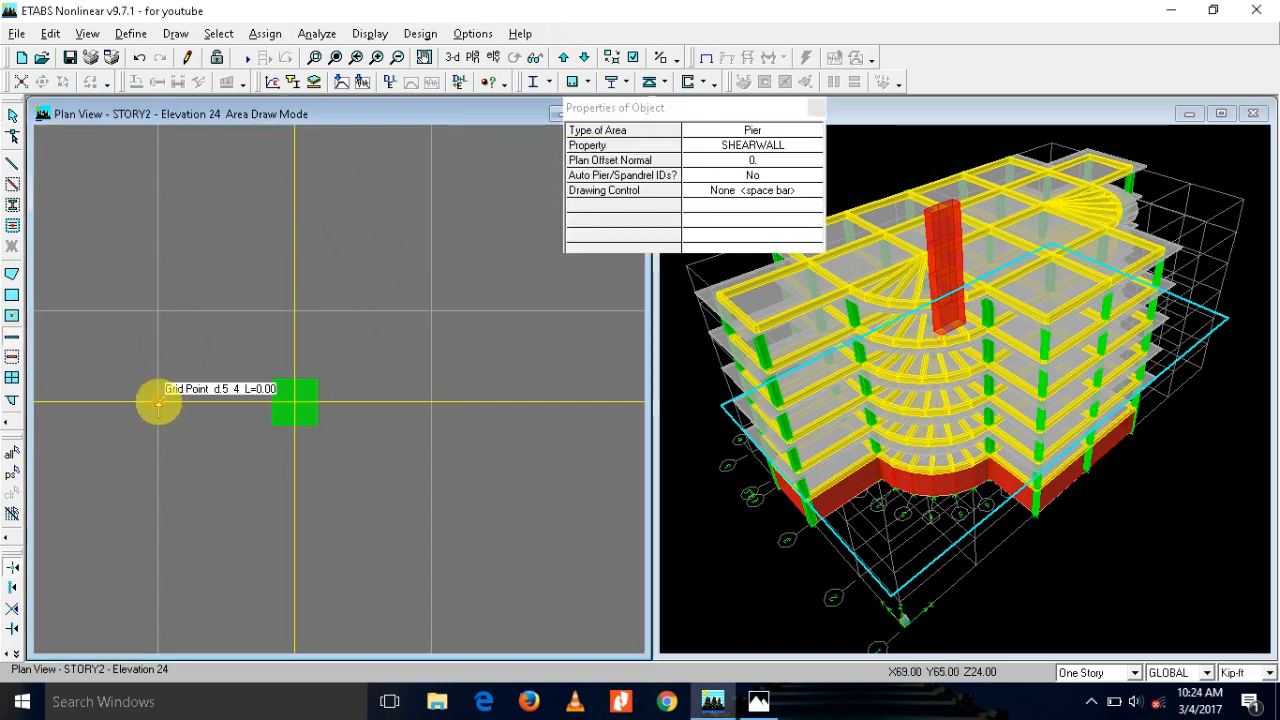
left_click(431, 401)
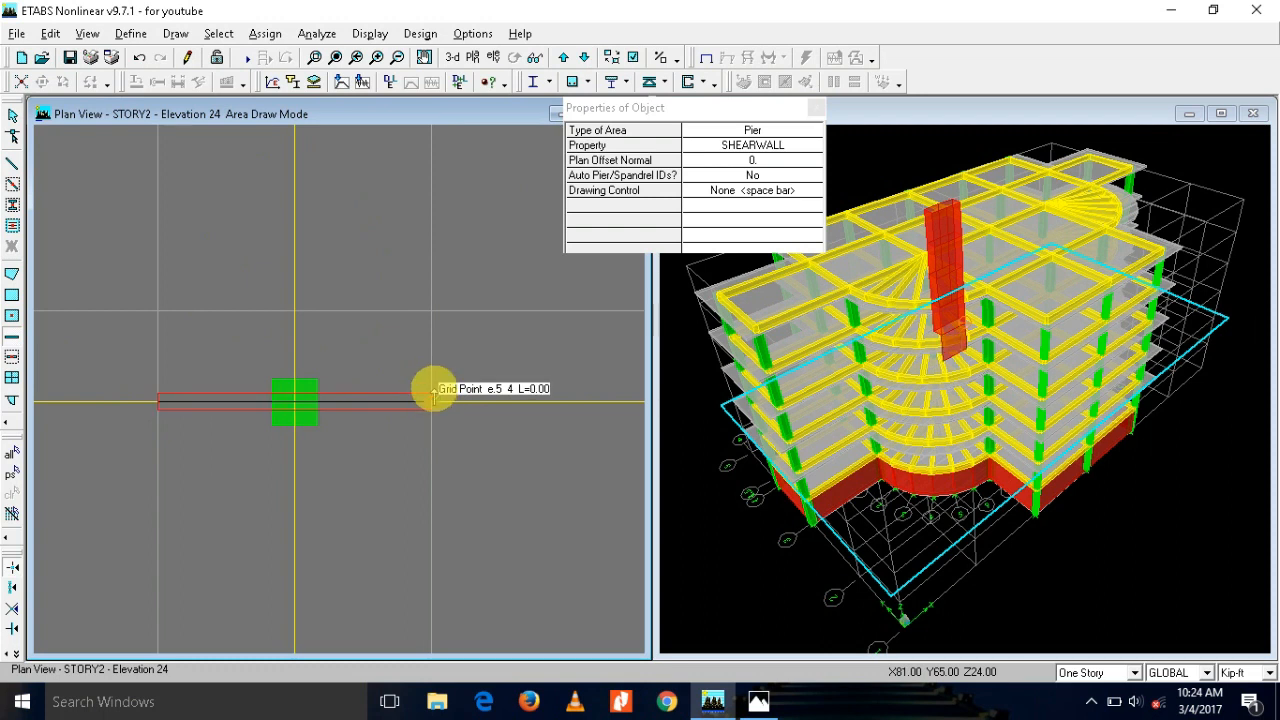
left_click(430, 311)
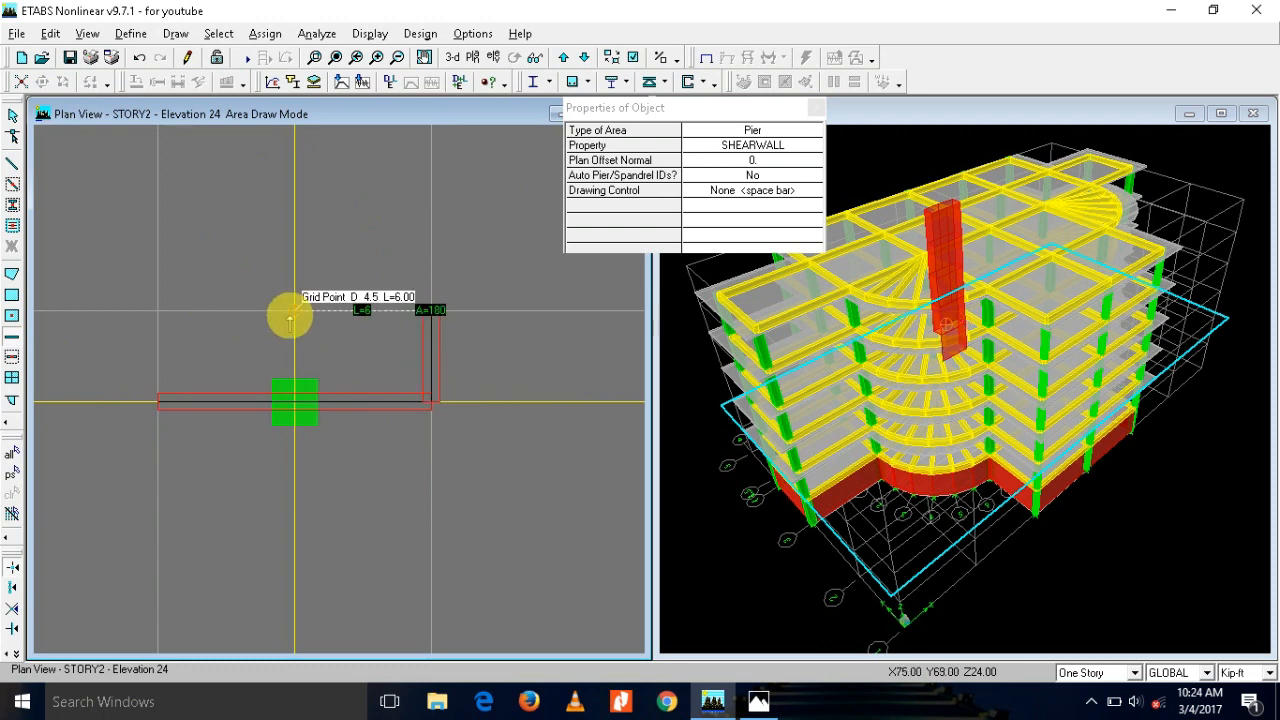
left_click(160, 310)
double_click(158, 401)
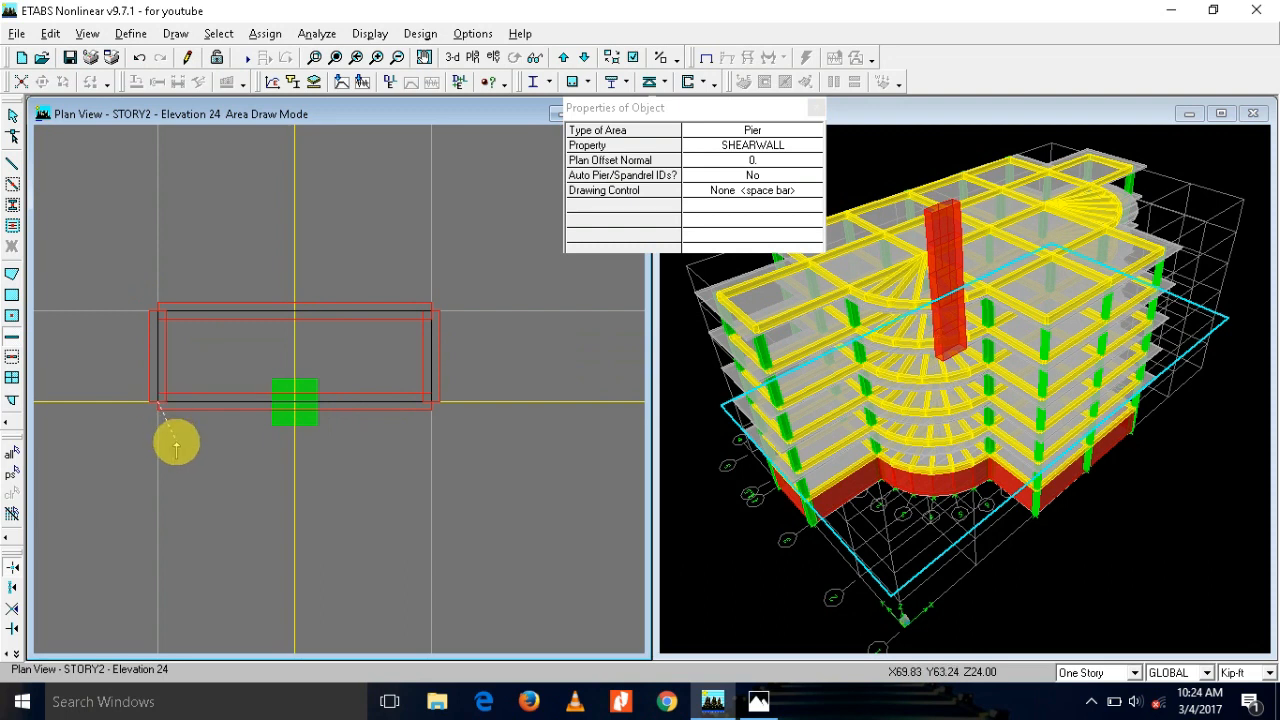
key("Escape")
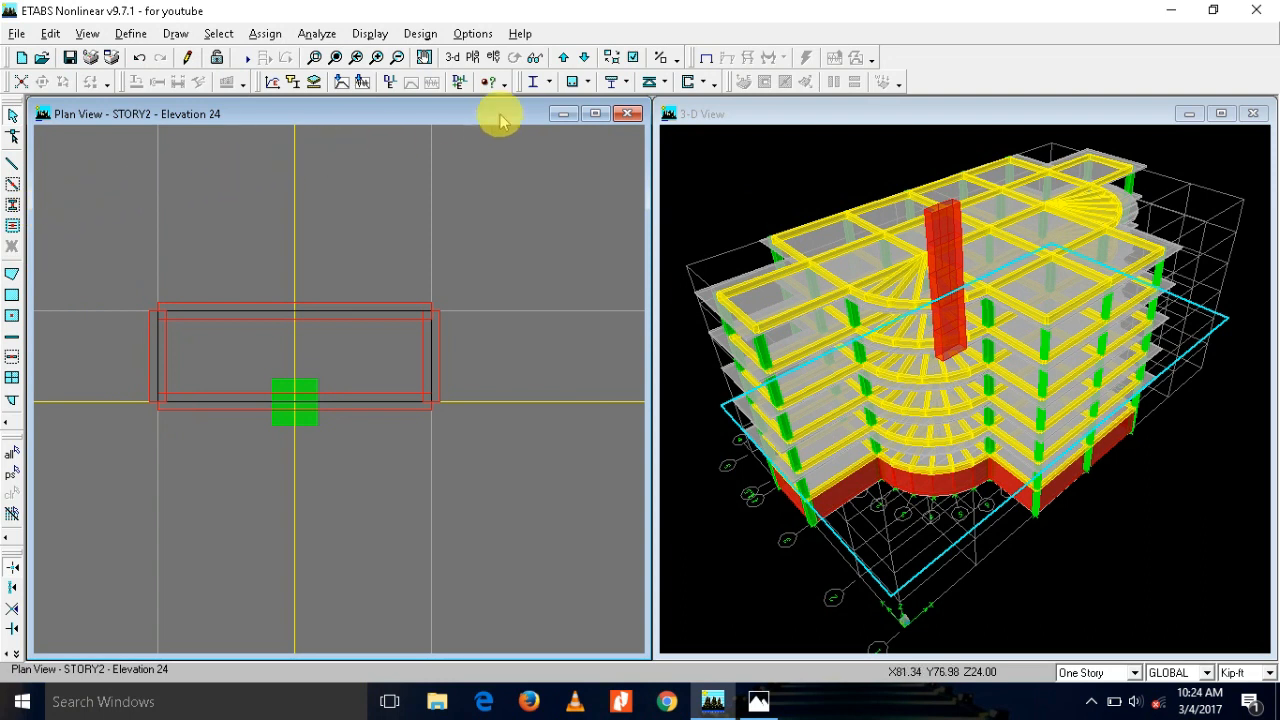
Step: Examine the lift core area on the plan views from BASE up to STORY3, ending on the STORY2 plan
left_click(585, 59)
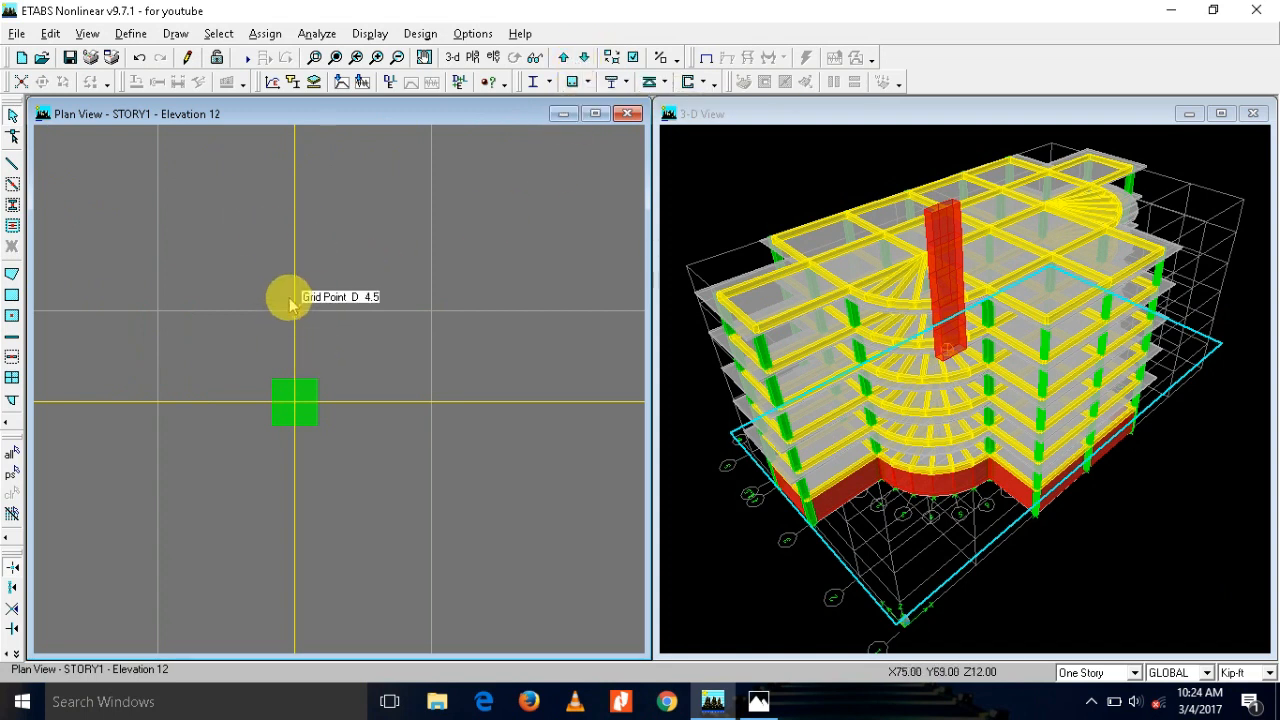
left_click(586, 57)
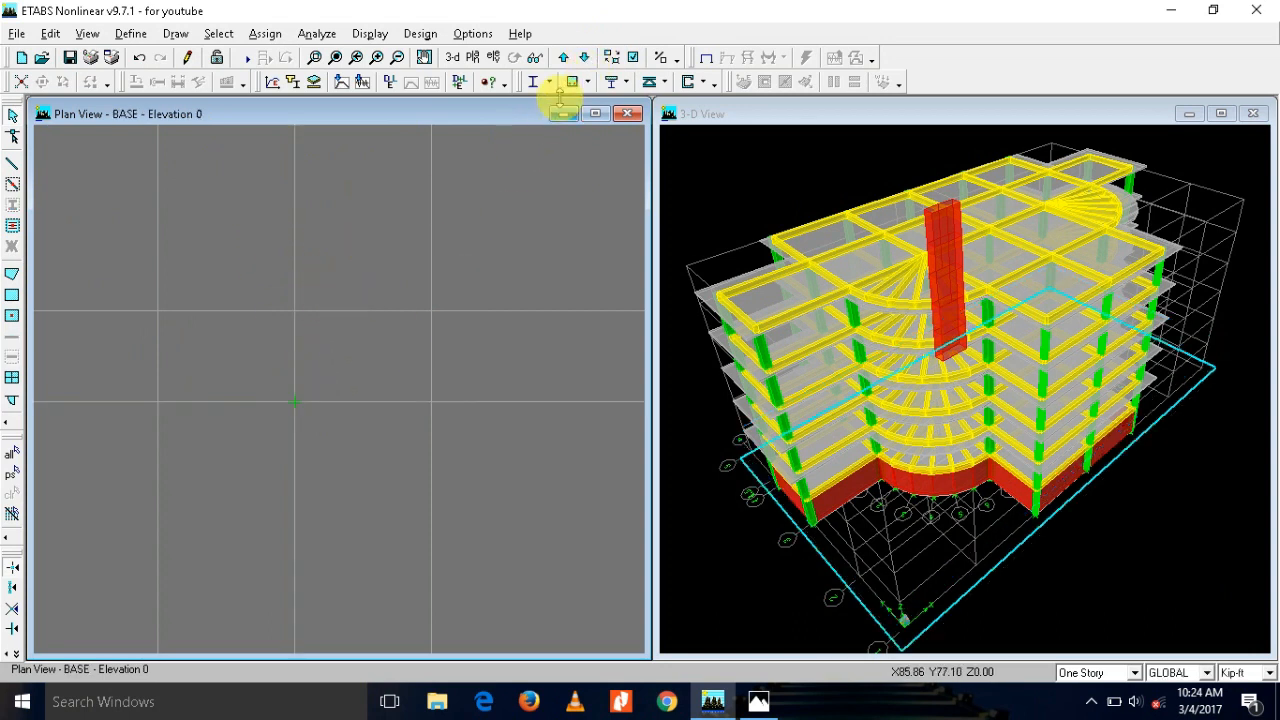
left_click(565, 57)
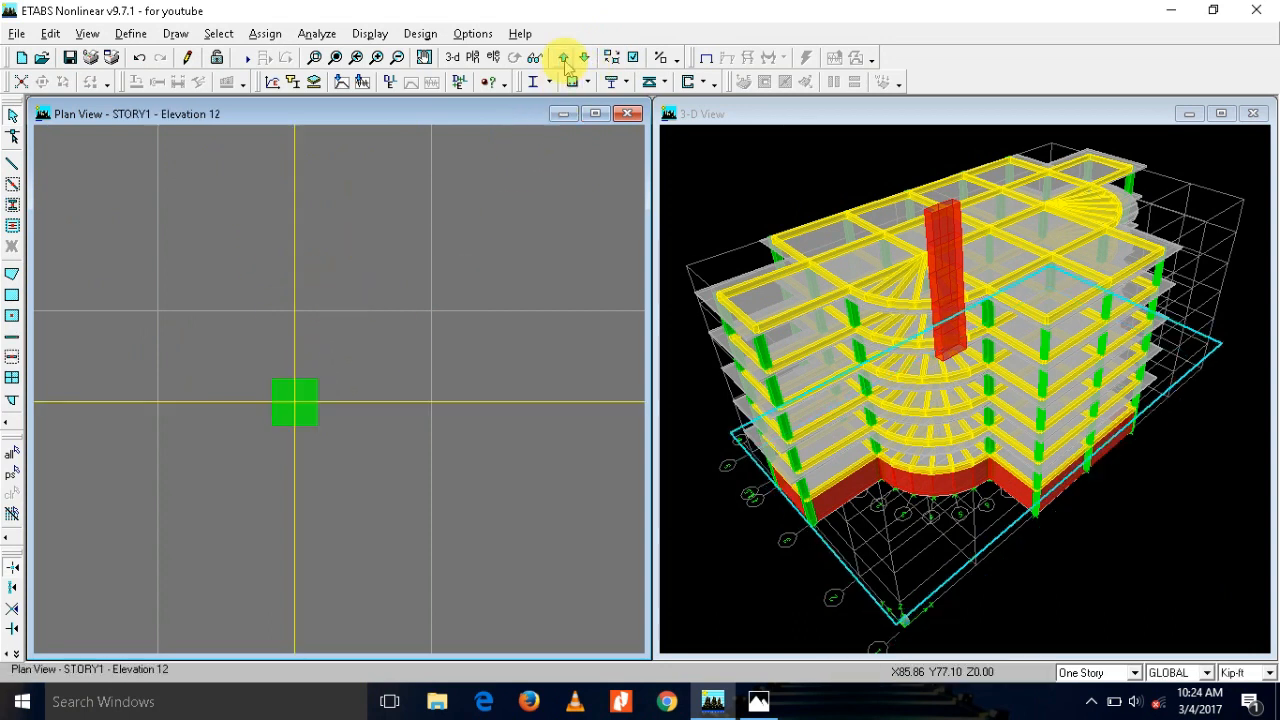
left_click(565, 58)
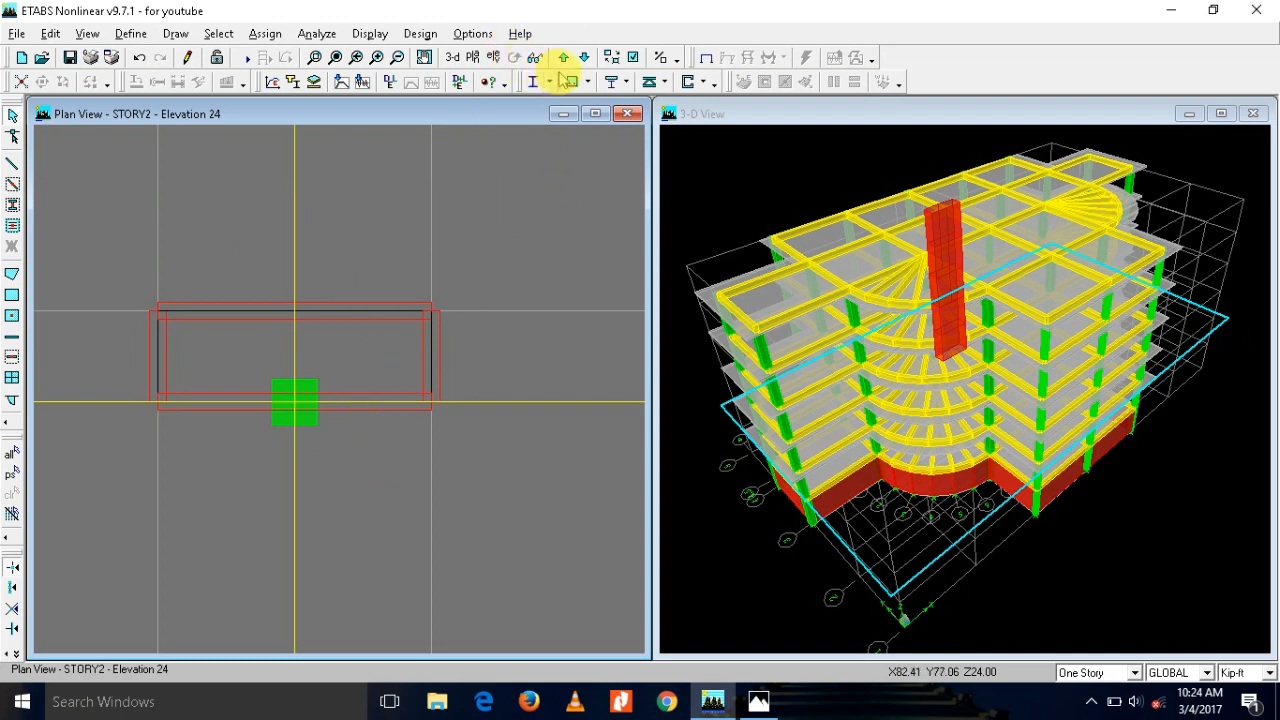
left_click(565, 58)
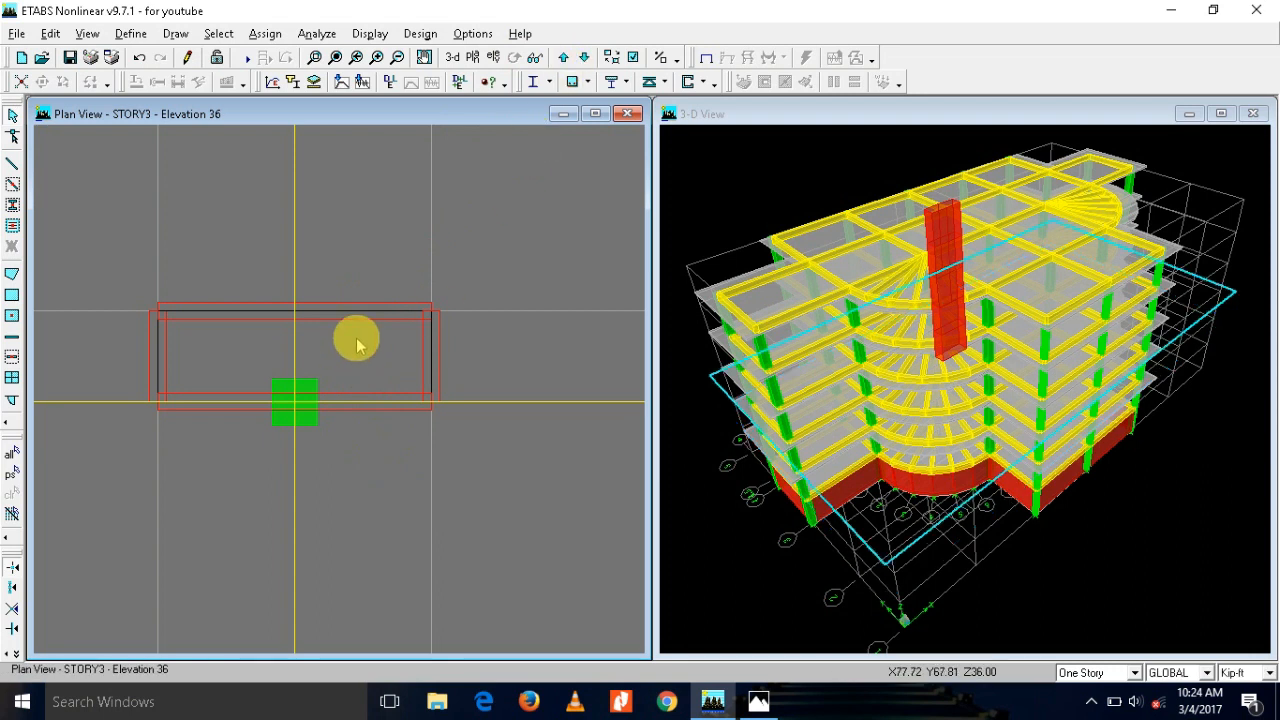
left_click(585, 58)
left_click(585, 58)
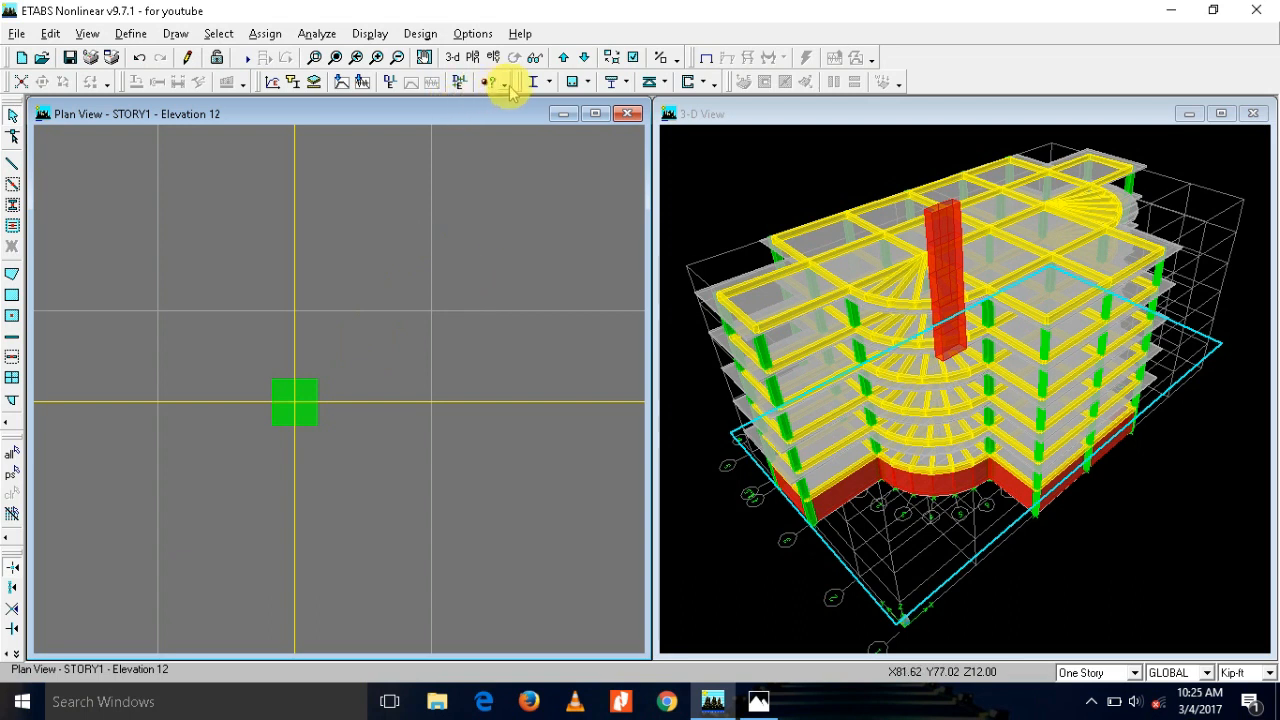
left_click(564, 58)
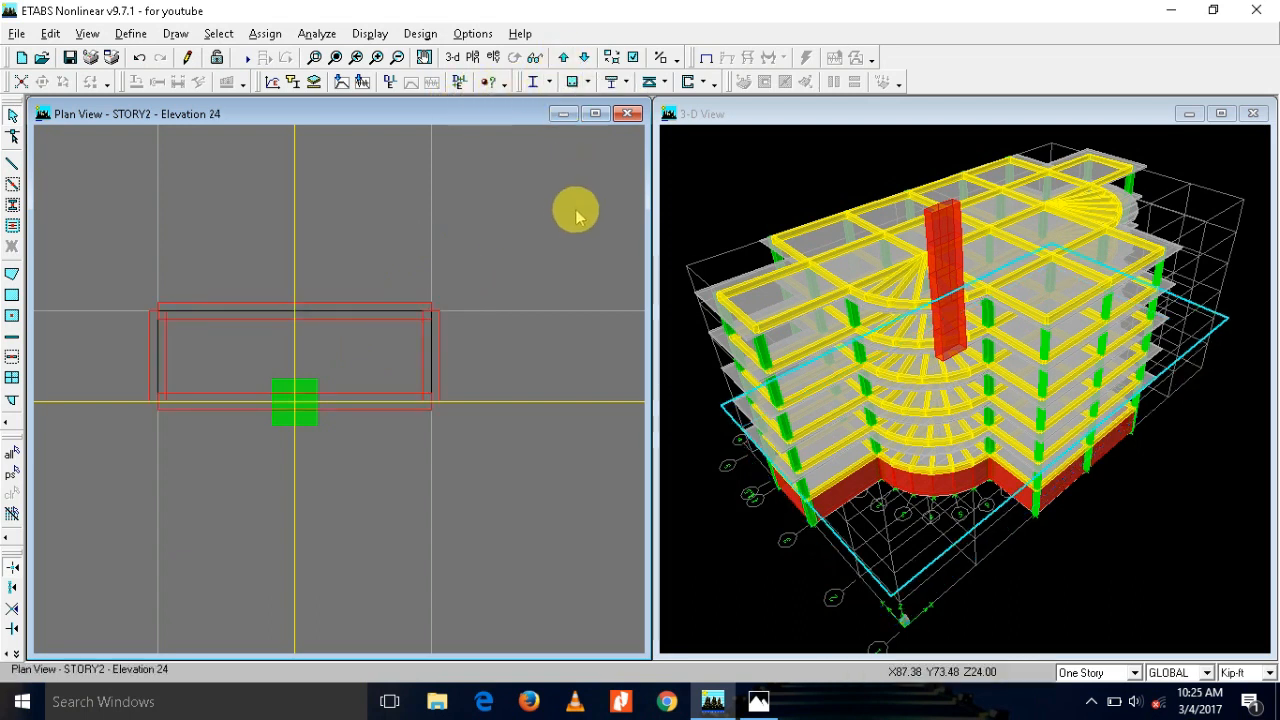
Step: Delete the two slab panels between grids C and E and grids 4 and 5 on the STORY2 and STORY3 plans
left_click(358, 357)
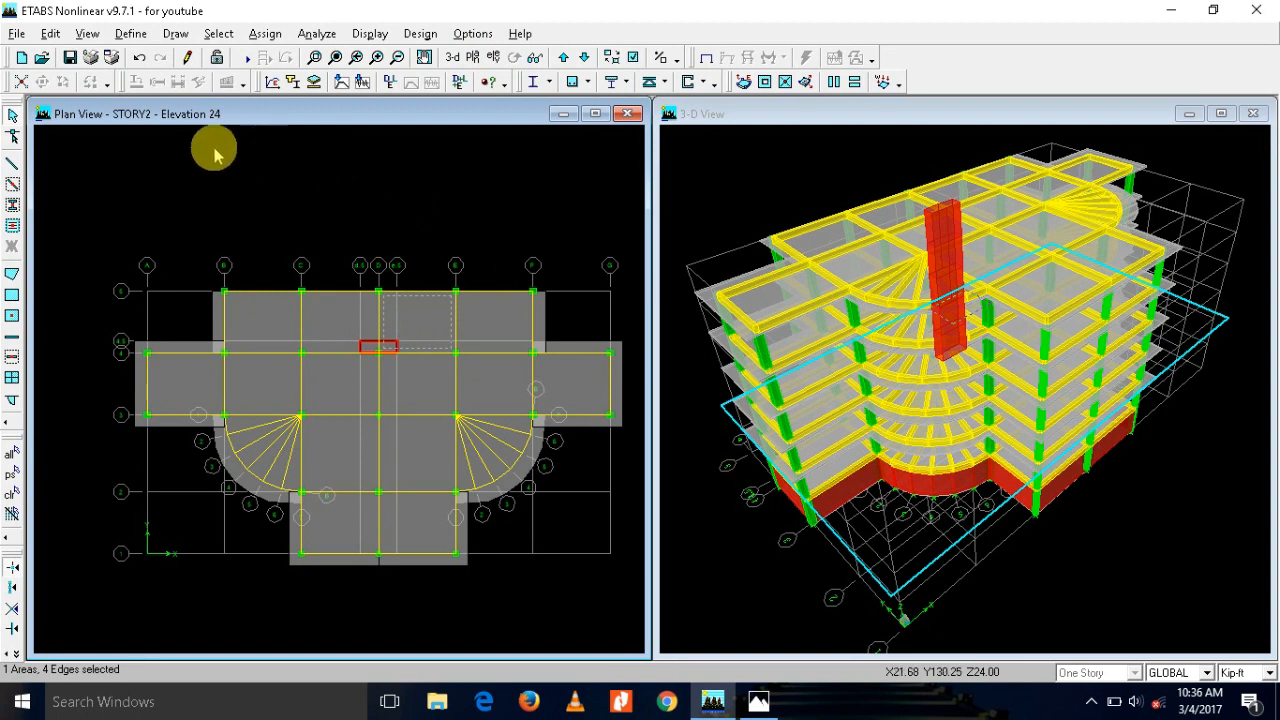
left_click(334, 323)
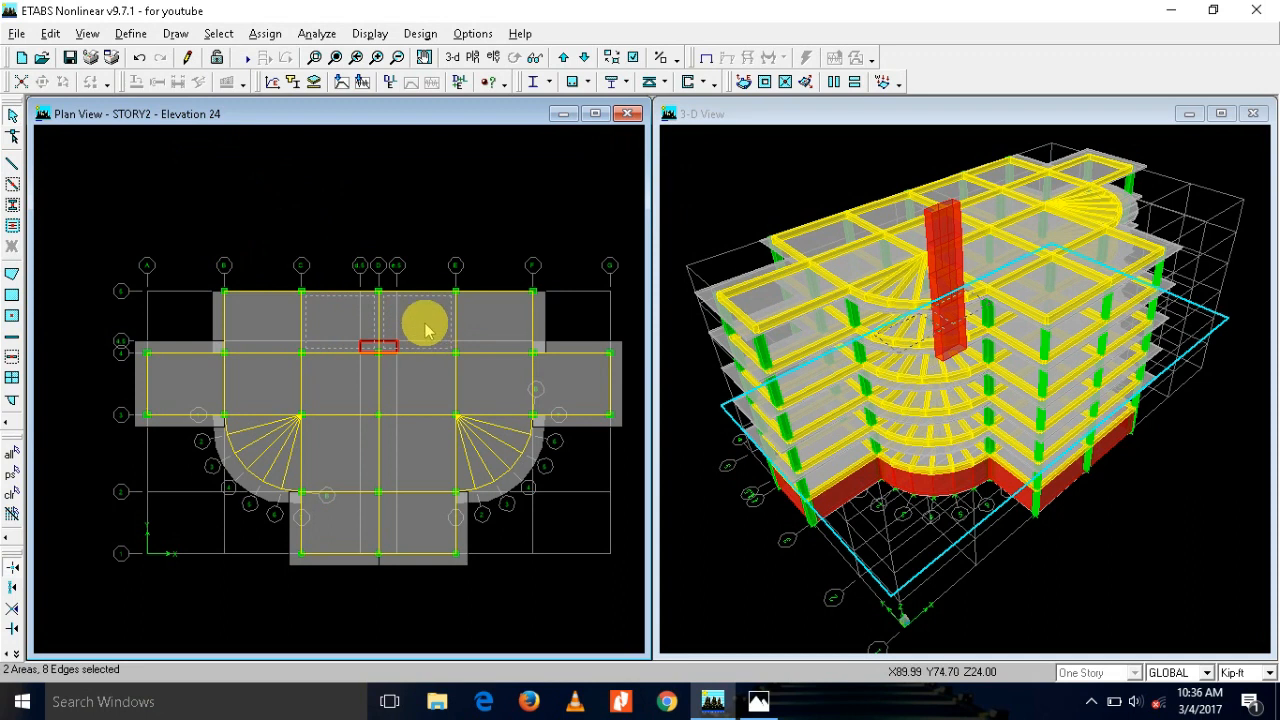
key("Delete")
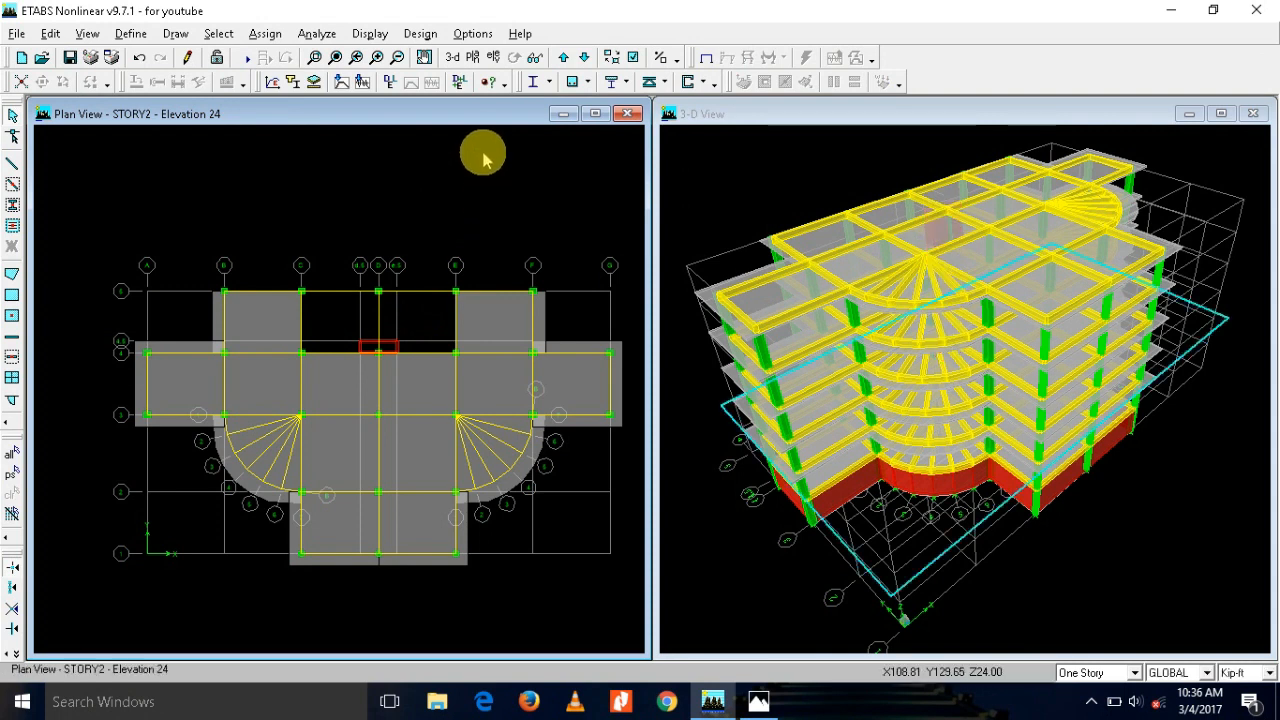
left_click(564, 59)
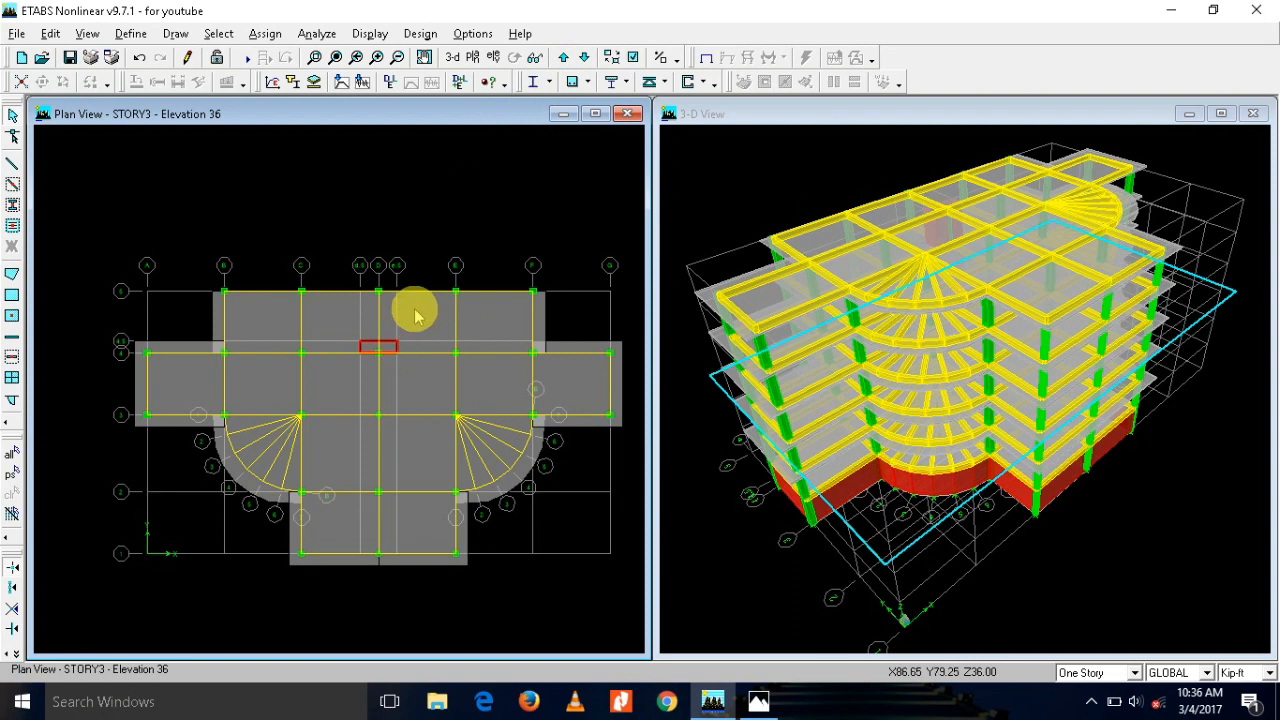
left_click(414, 309)
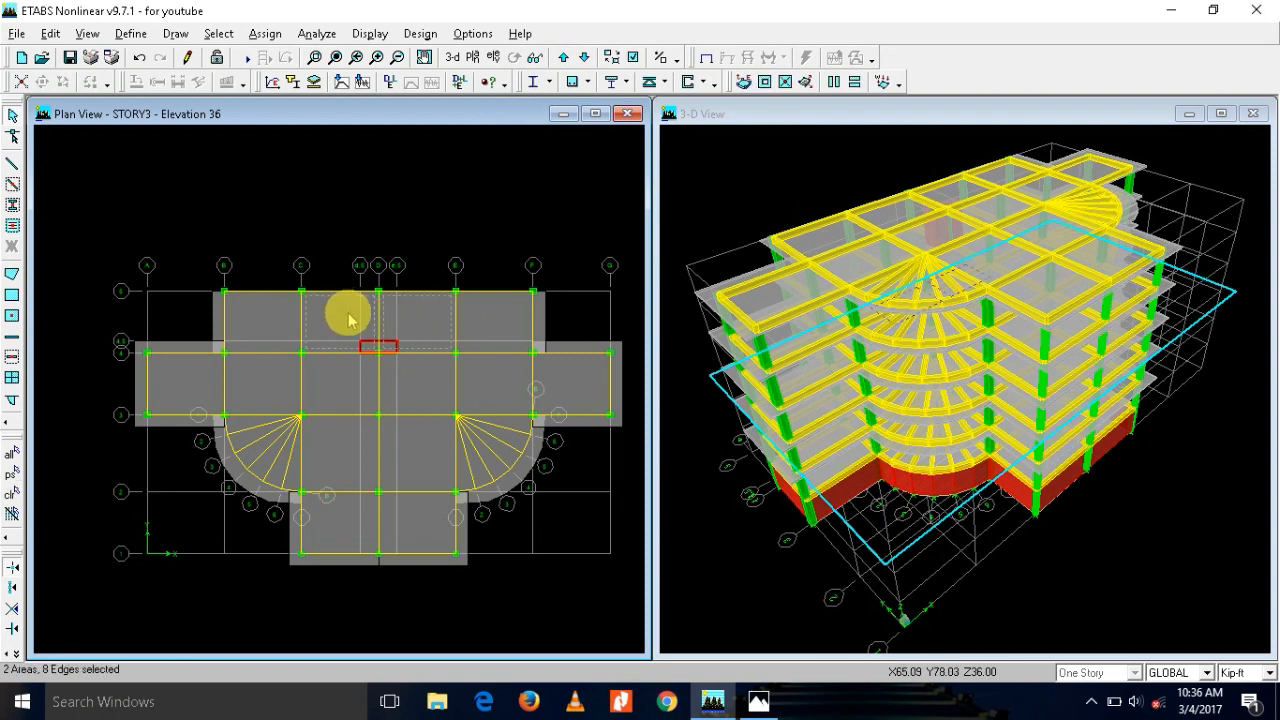
key("Delete")
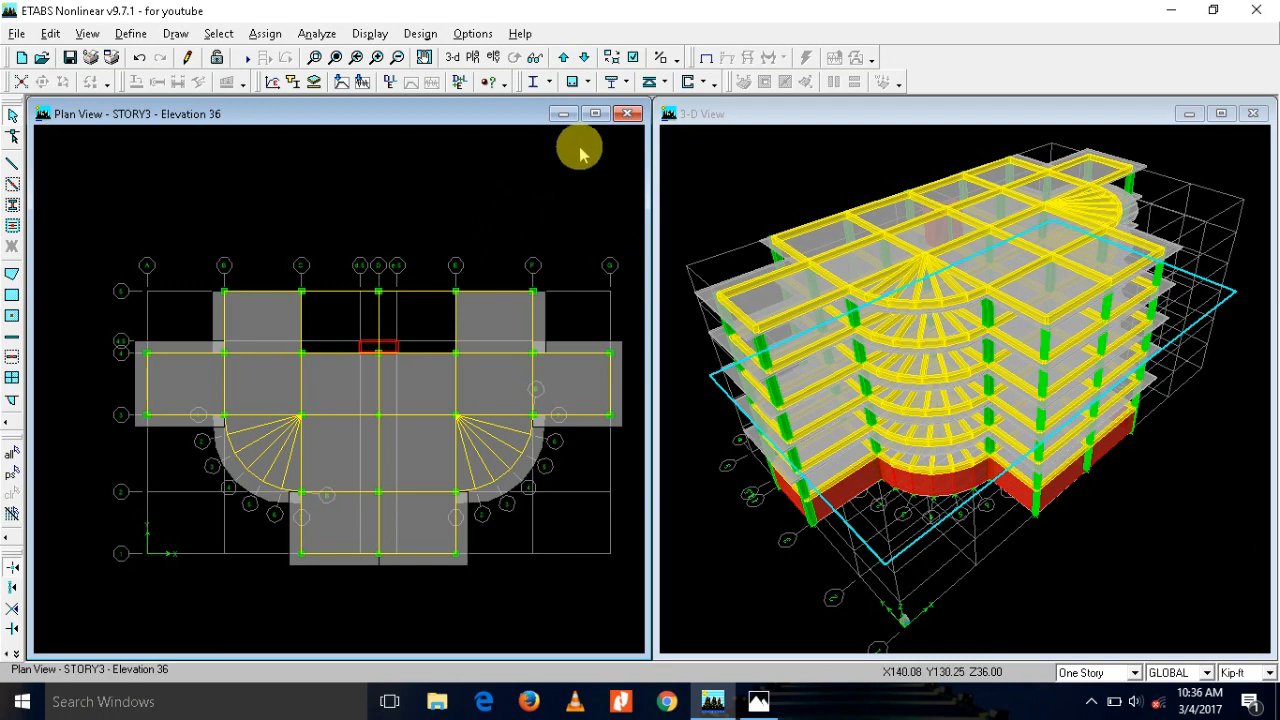
Step: Delete the two slab panels between grids C and E and grids 4 and 5 on the STORY4 and STORY5 plans
left_click(563, 57)
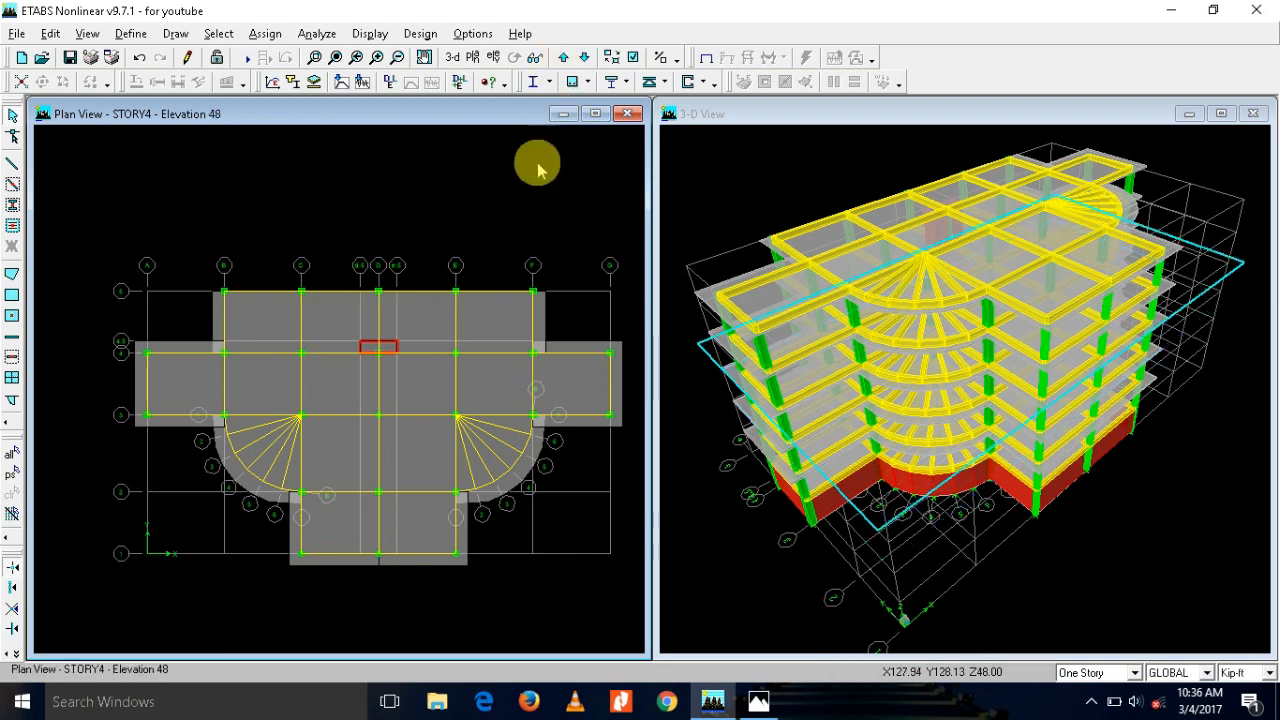
left_click(415, 320)
left_click(345, 318)
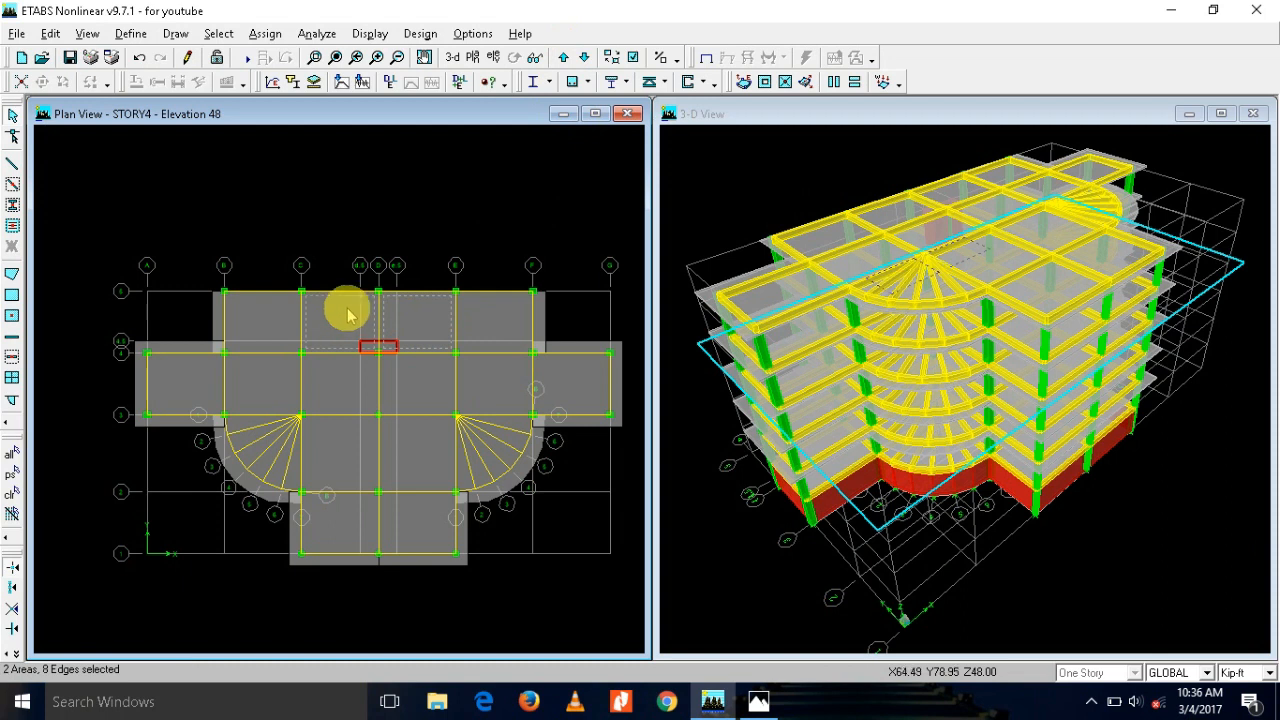
left_click(583, 57)
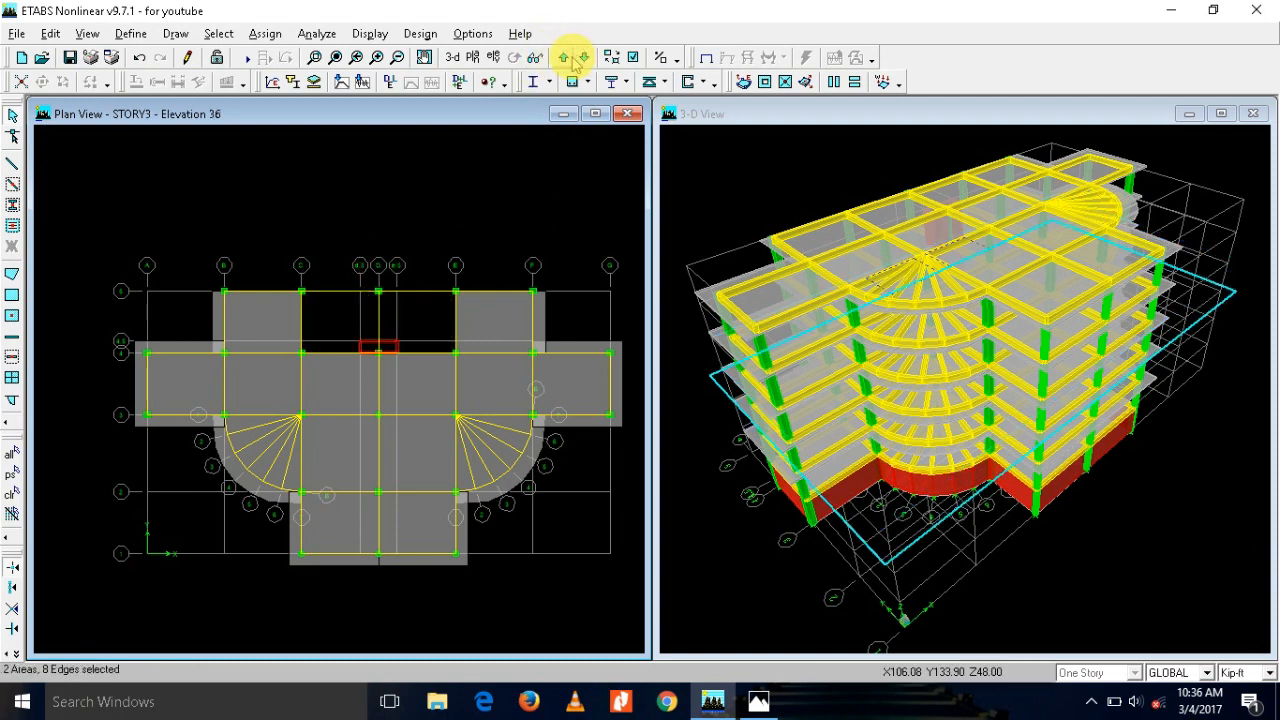
left_click(563, 57)
left_click(563, 57)
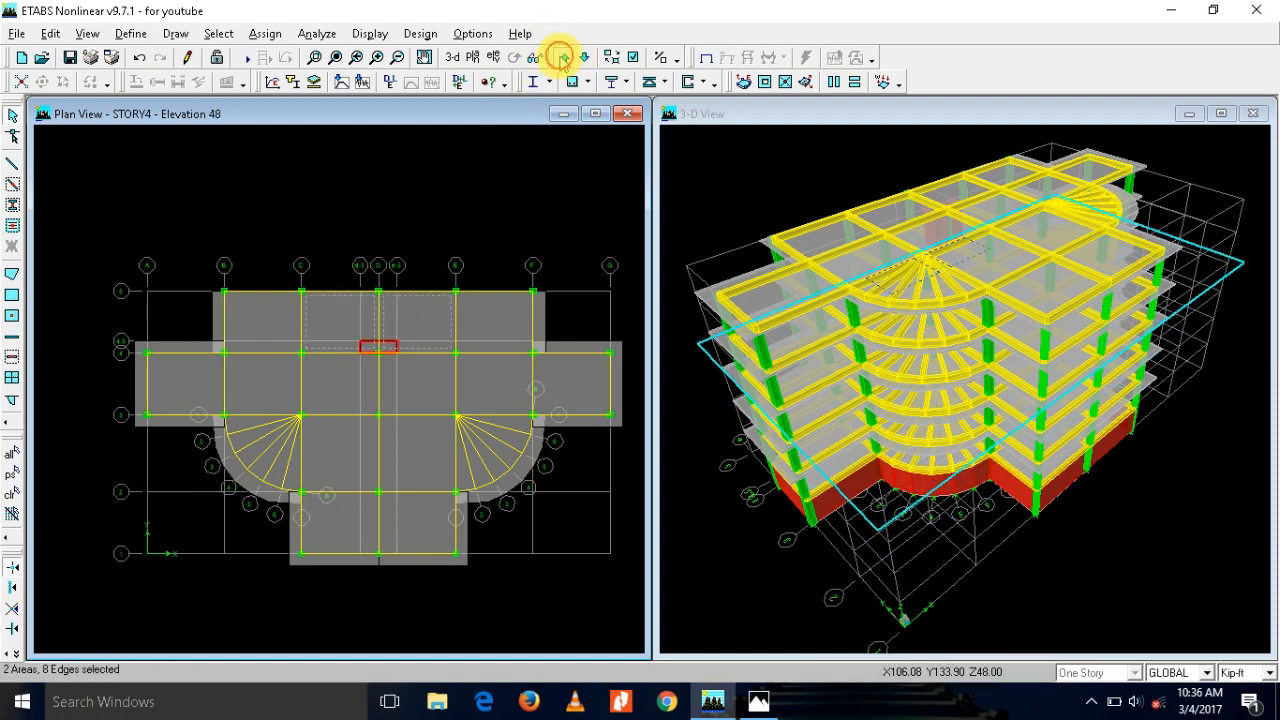
left_click(431, 323)
left_click(343, 315)
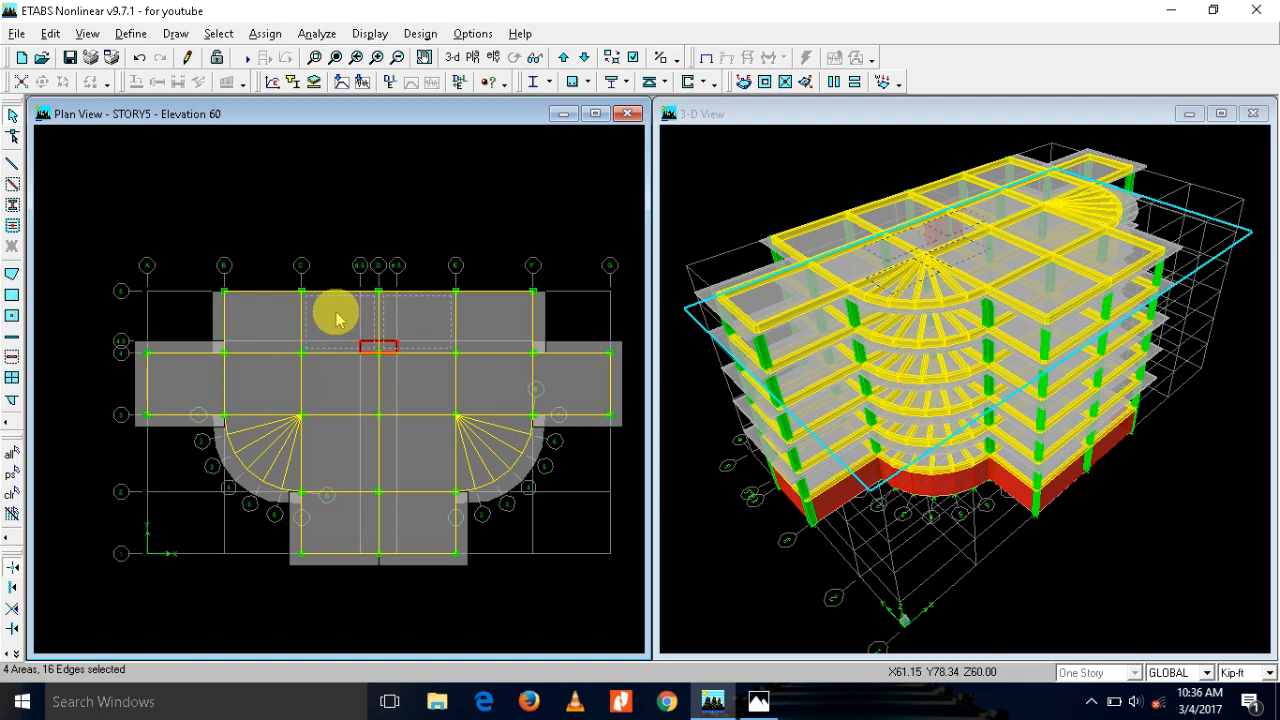
key("Delete")
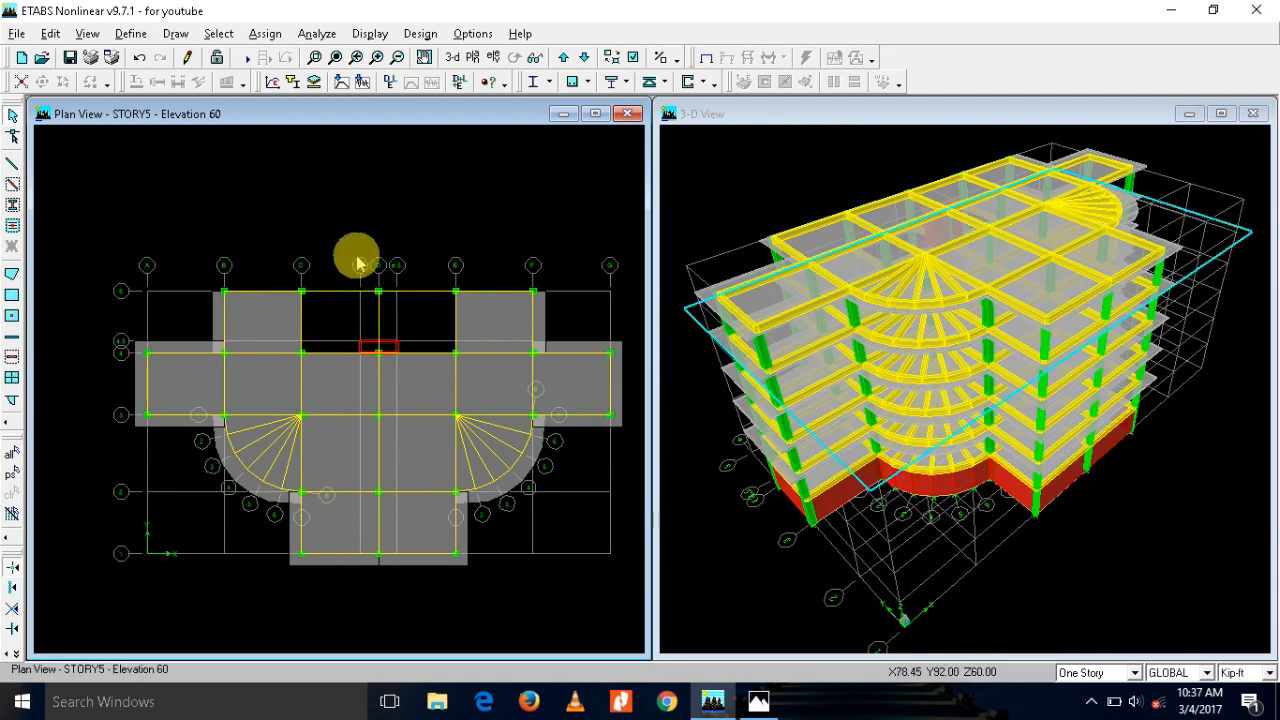
Step: On the STORY5 plan, draw a SLAB area around the lift core from d.5-4 through C-4, C-5, E-5, E-4, e.5-4 and e.5-4.5 to d.5-4.5
left_click(314, 57)
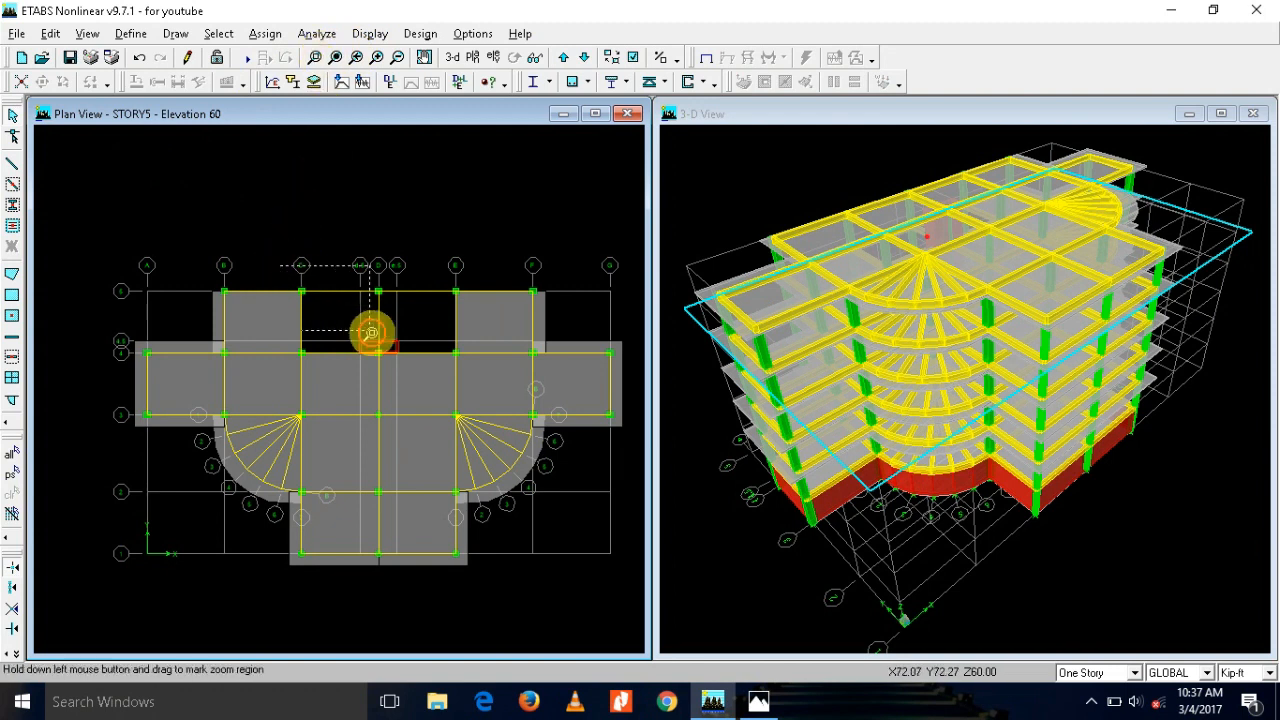
left_click(484, 382)
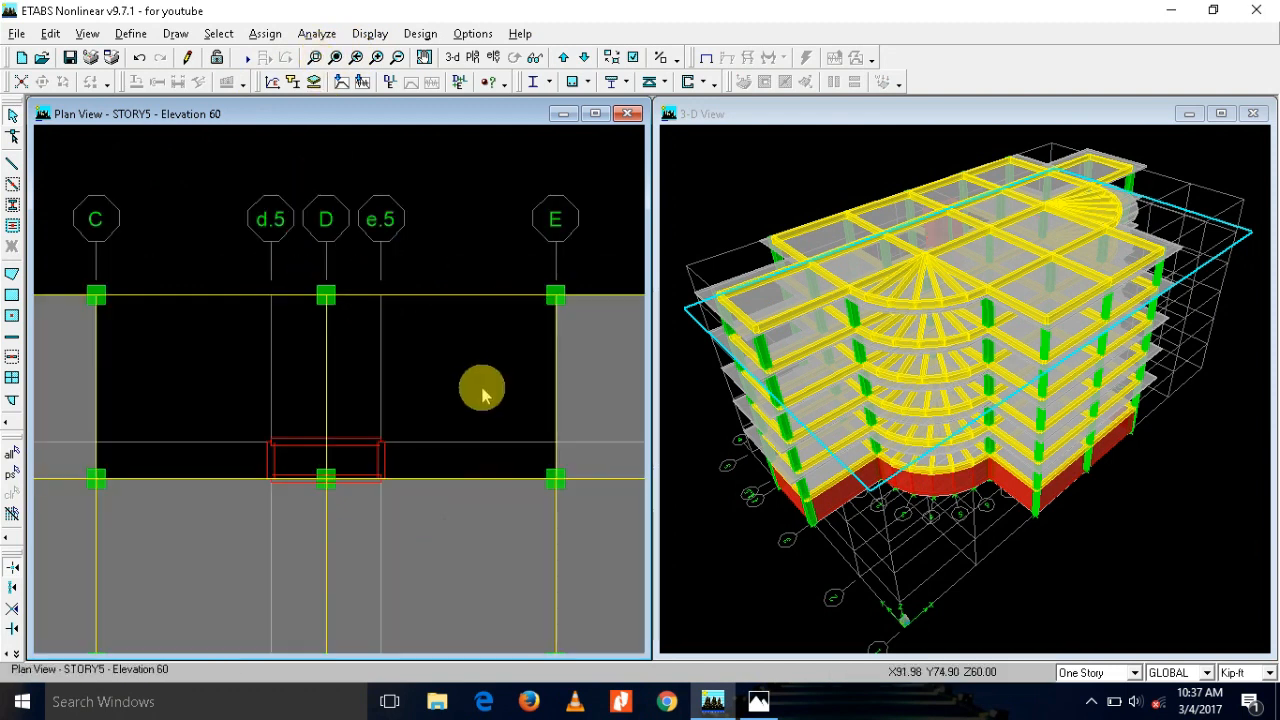
left_click(12, 273)
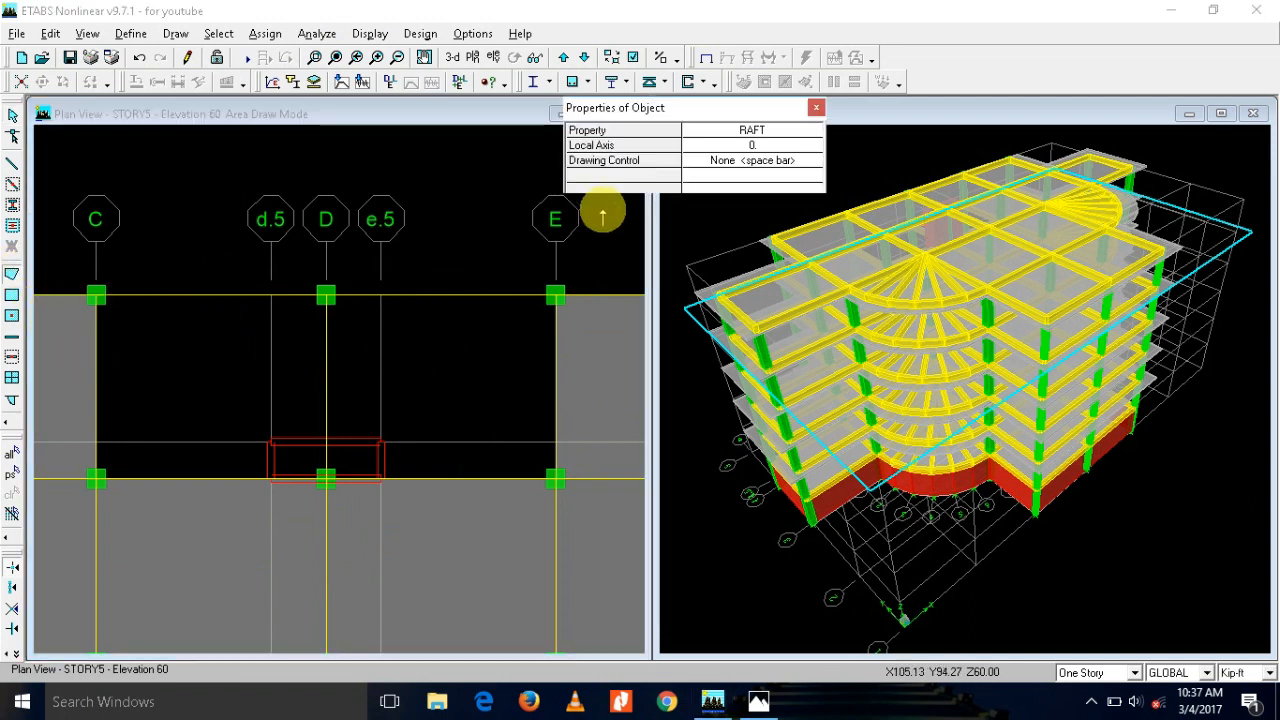
left_click(810, 131)
left_click(812, 133)
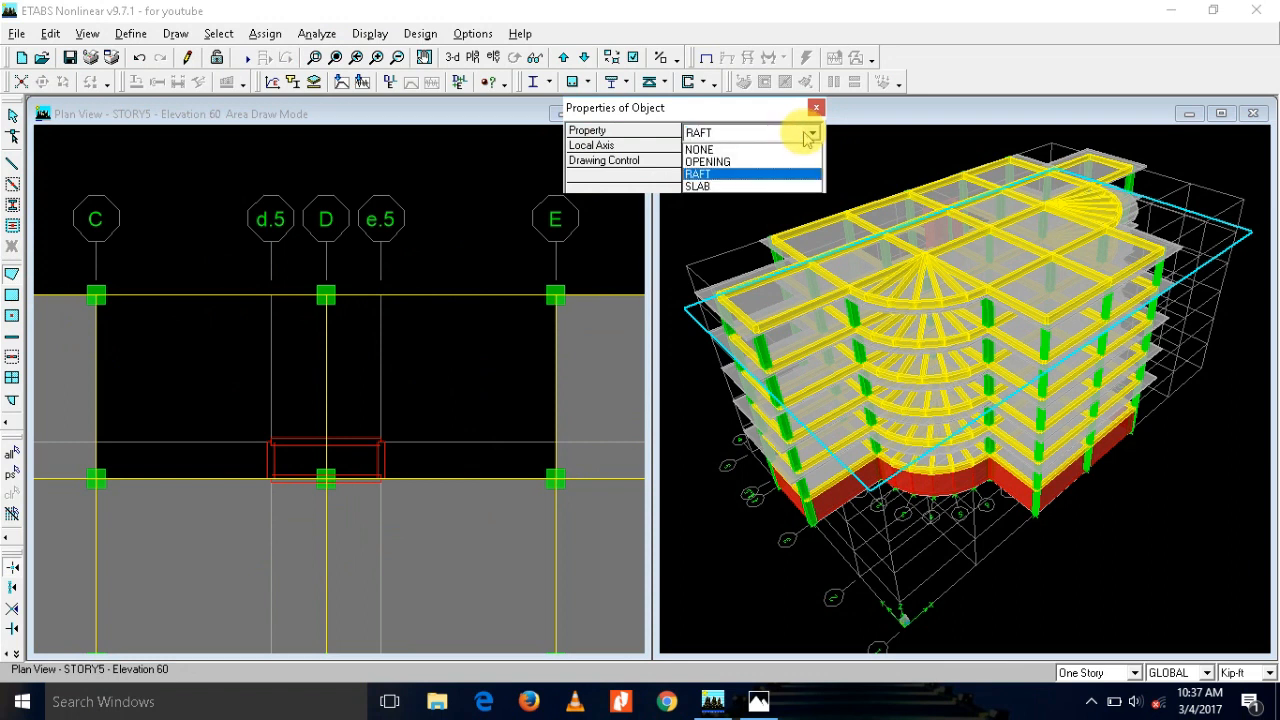
left_click(738, 187)
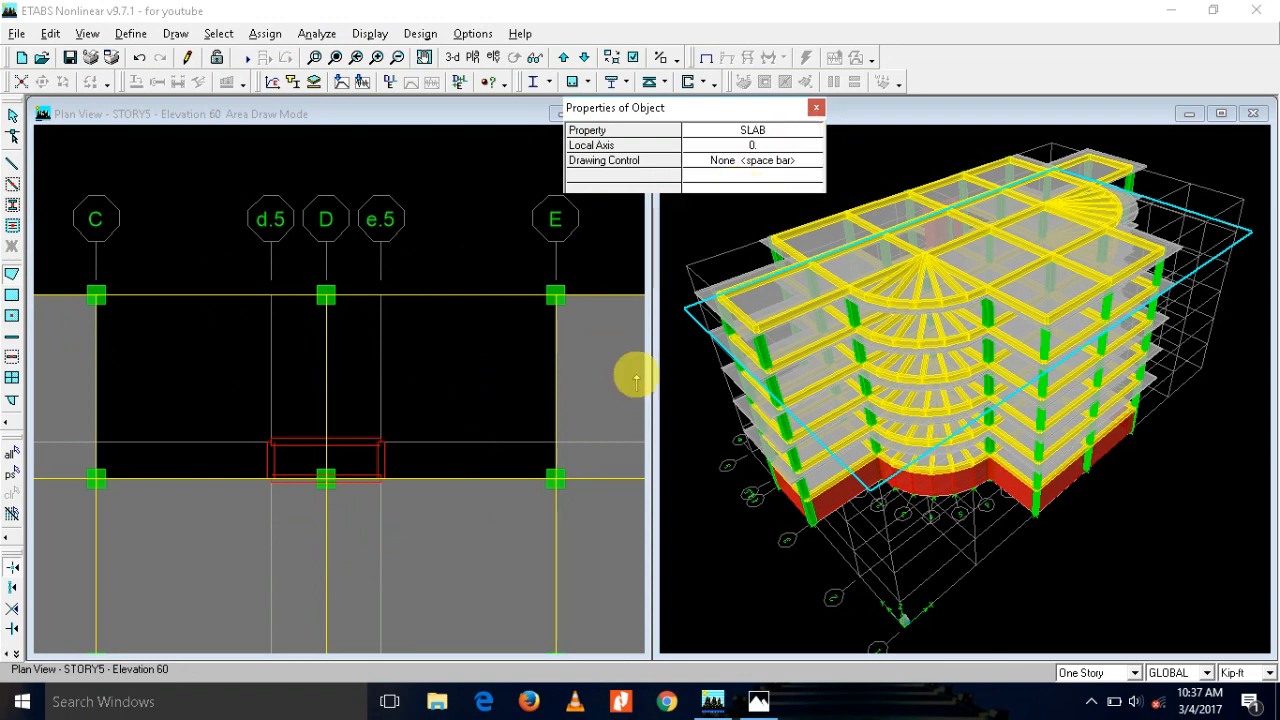
left_click(271, 476)
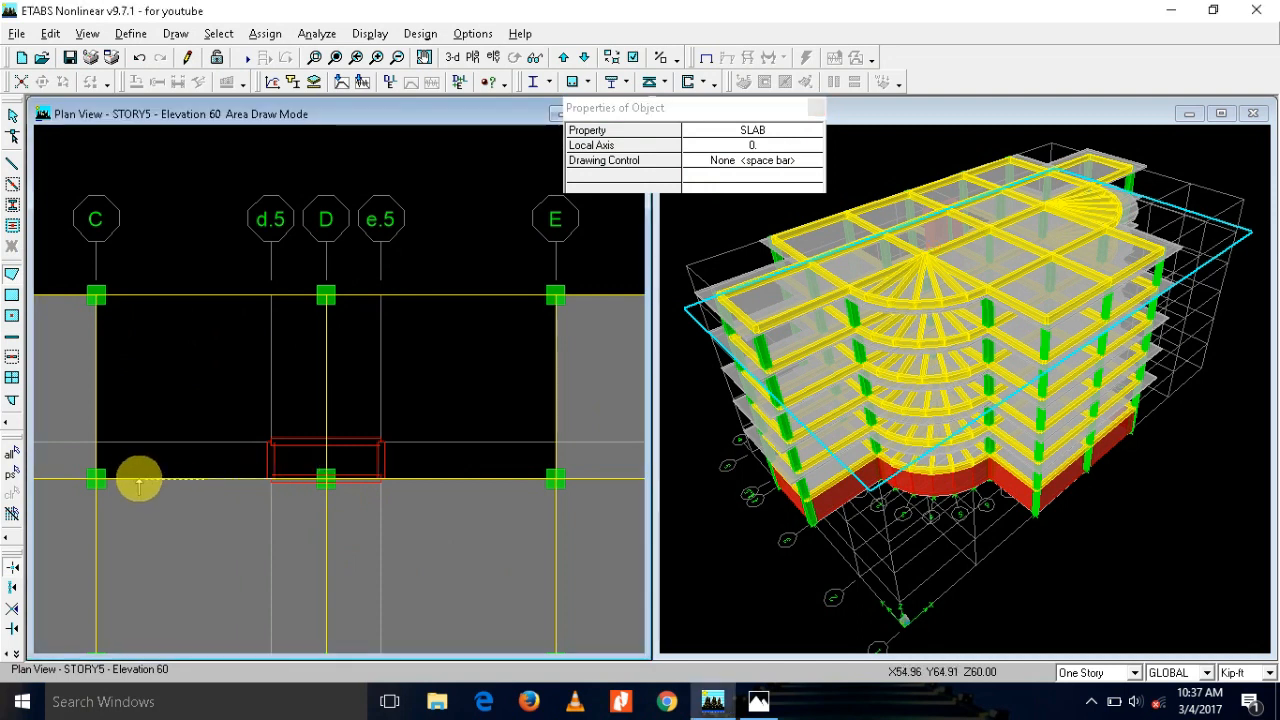
left_click(97, 478)
left_click(96, 295)
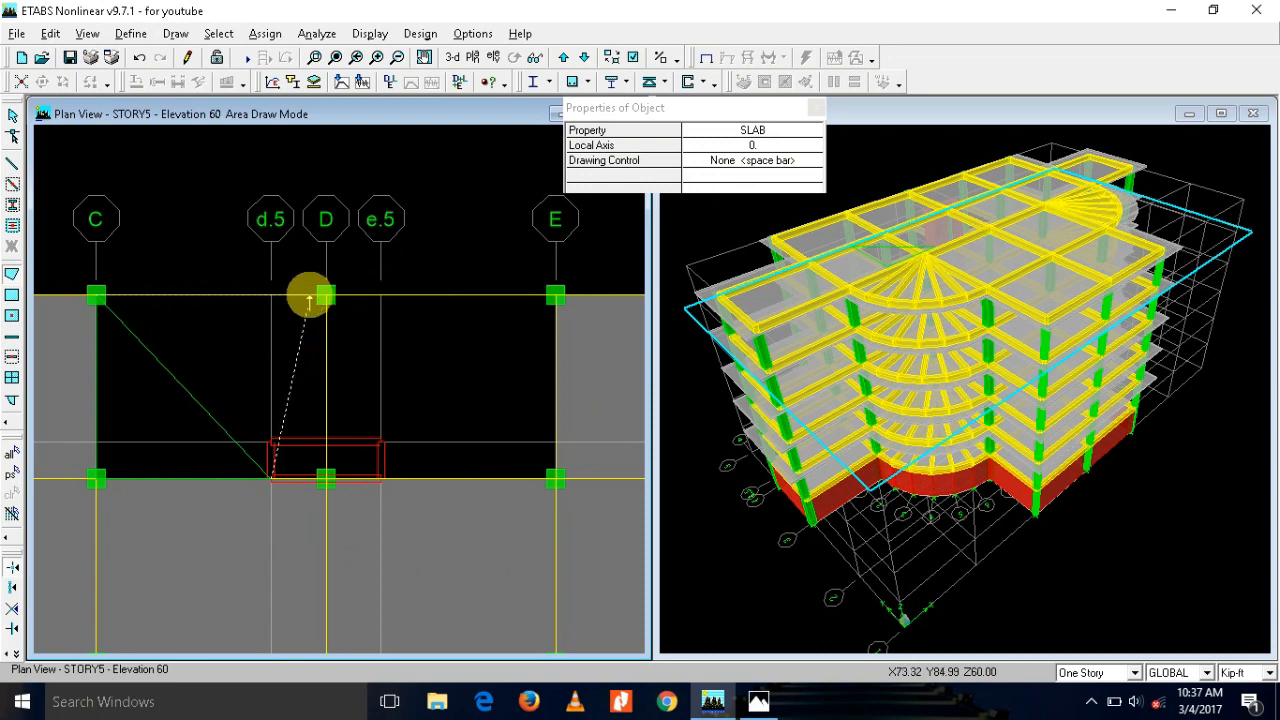
left_click(269, 296)
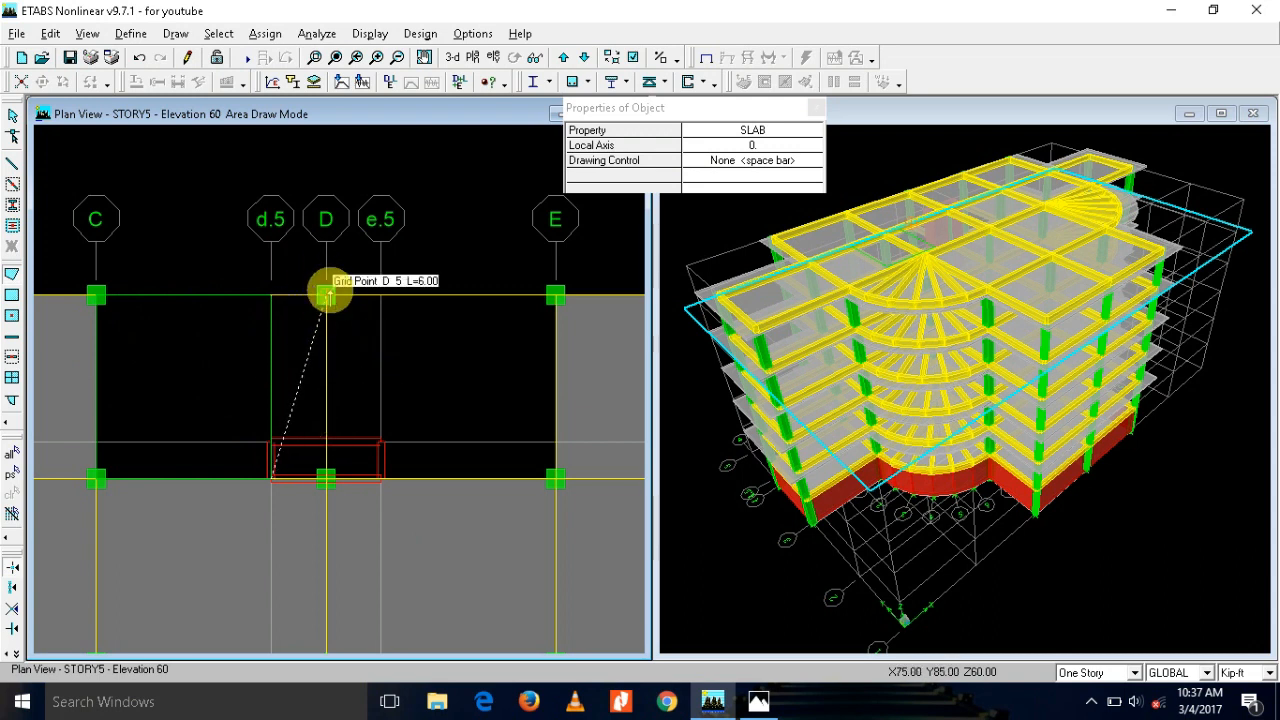
left_click(326, 295)
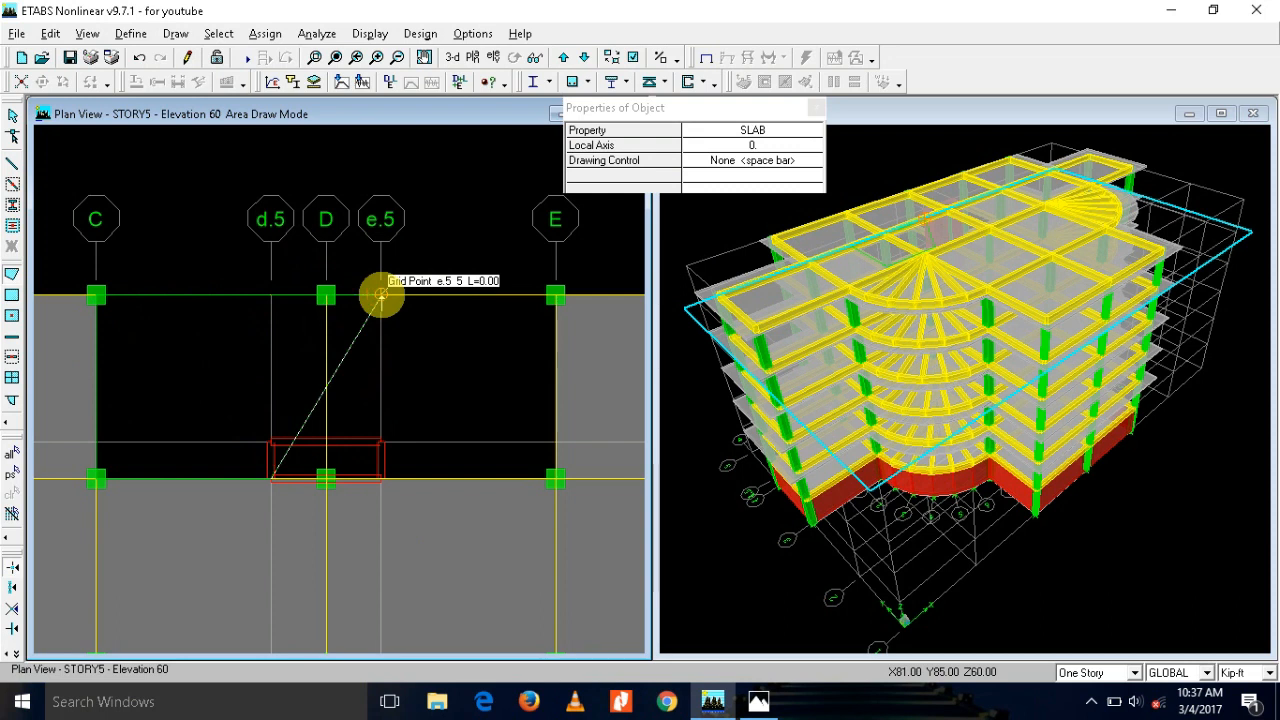
left_click(555, 295)
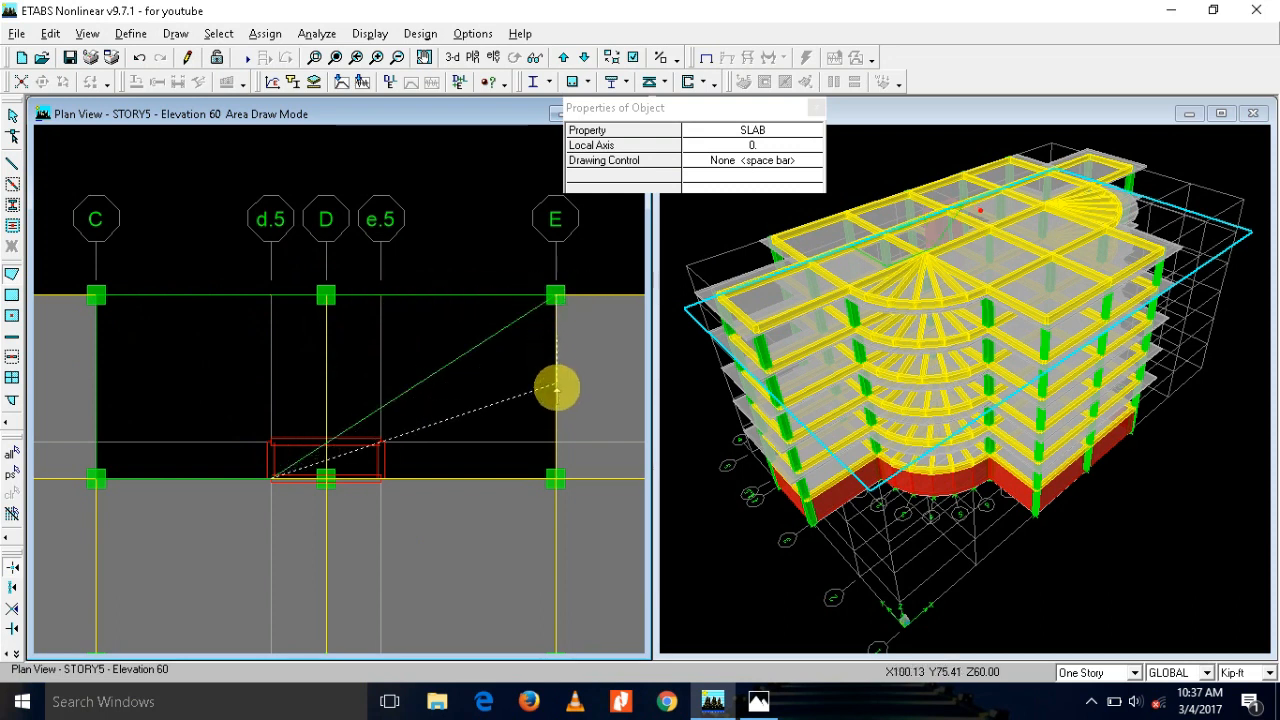
left_click(556, 481)
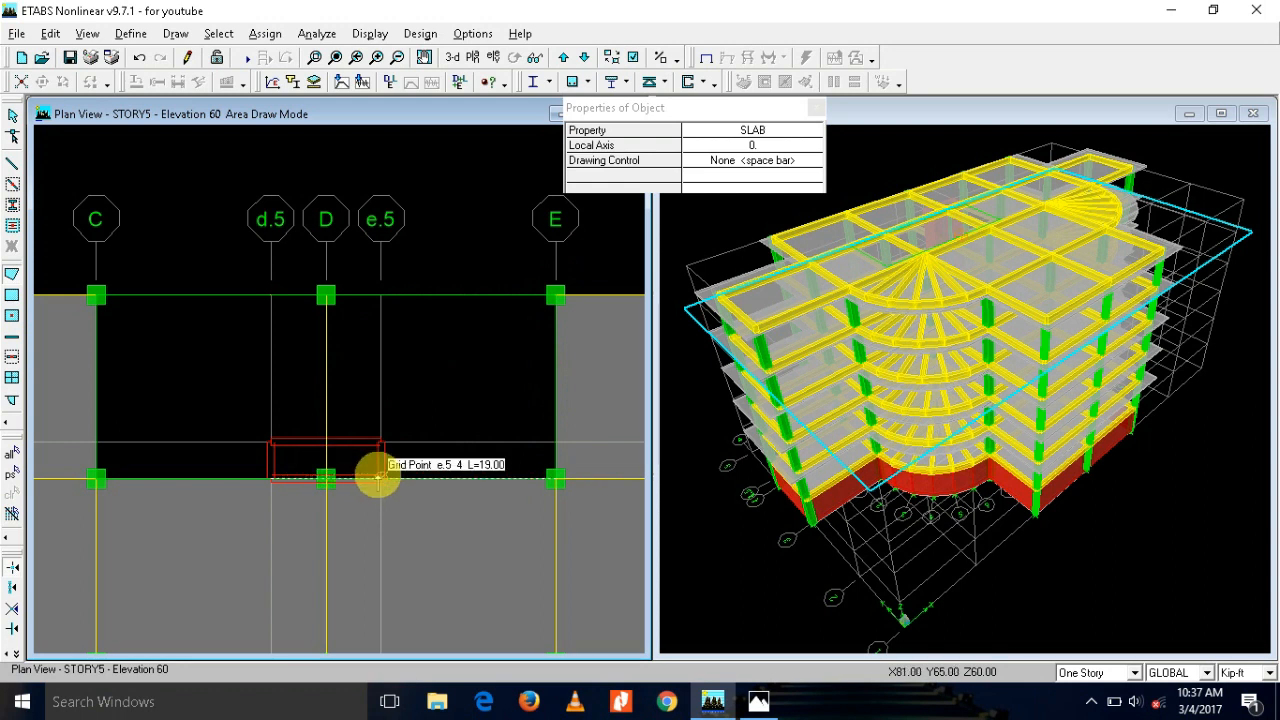
left_click(381, 481)
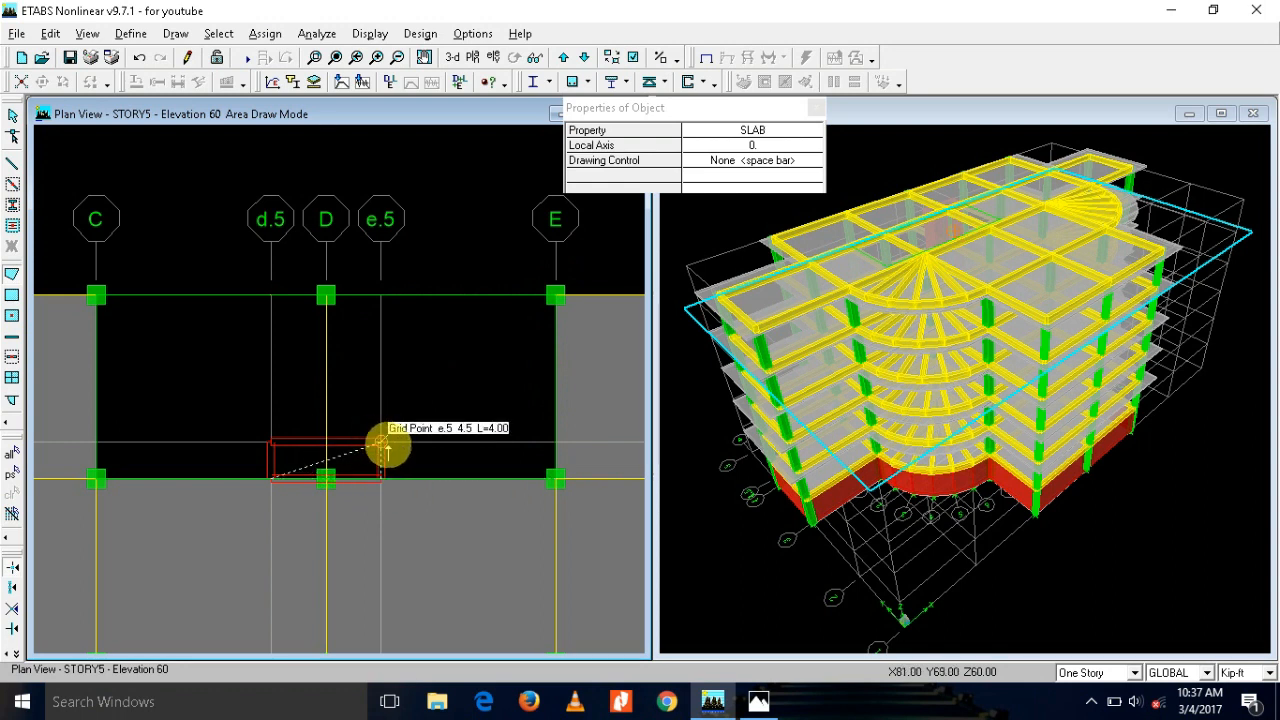
left_click(271, 442)
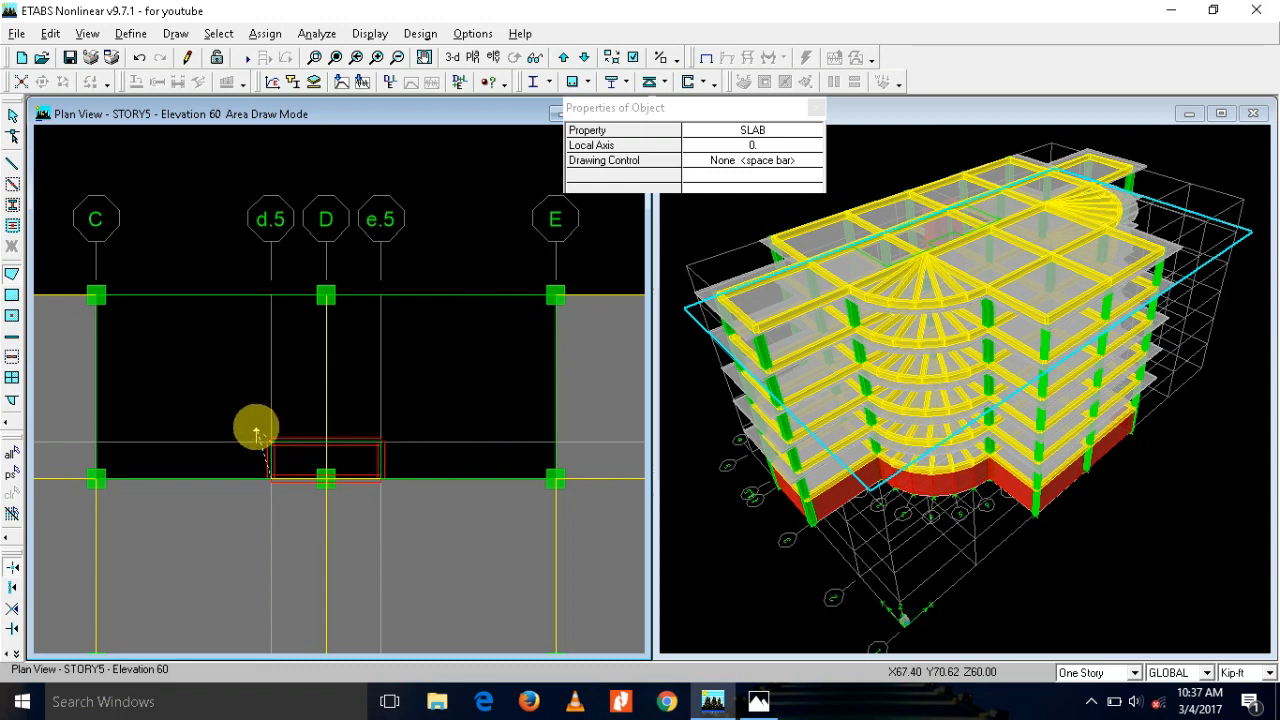
key("Return")
key("Escape")
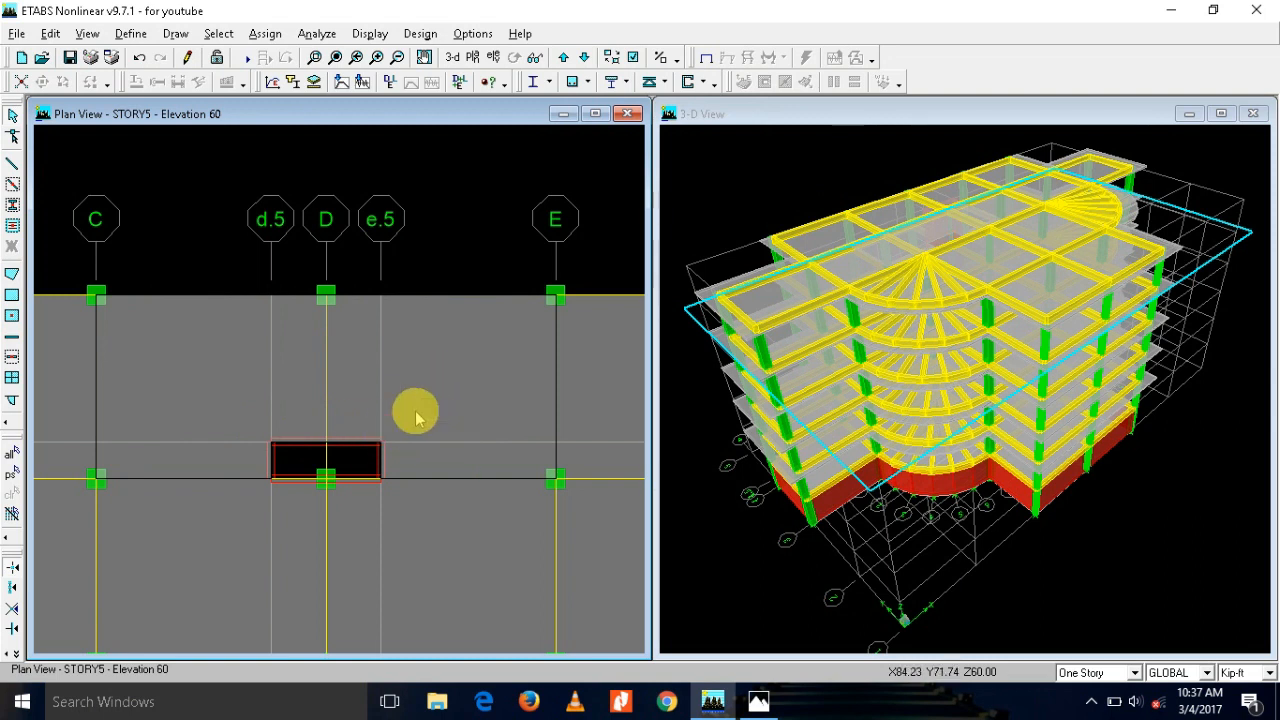
Step: On the STORY2 plan, draw a SLAB area around the lift core from d.5-4.5 through d.5-4, C-4, C-5, E-5, E-4 and e.5-4 to e.5-4.5
left_click(584, 57)
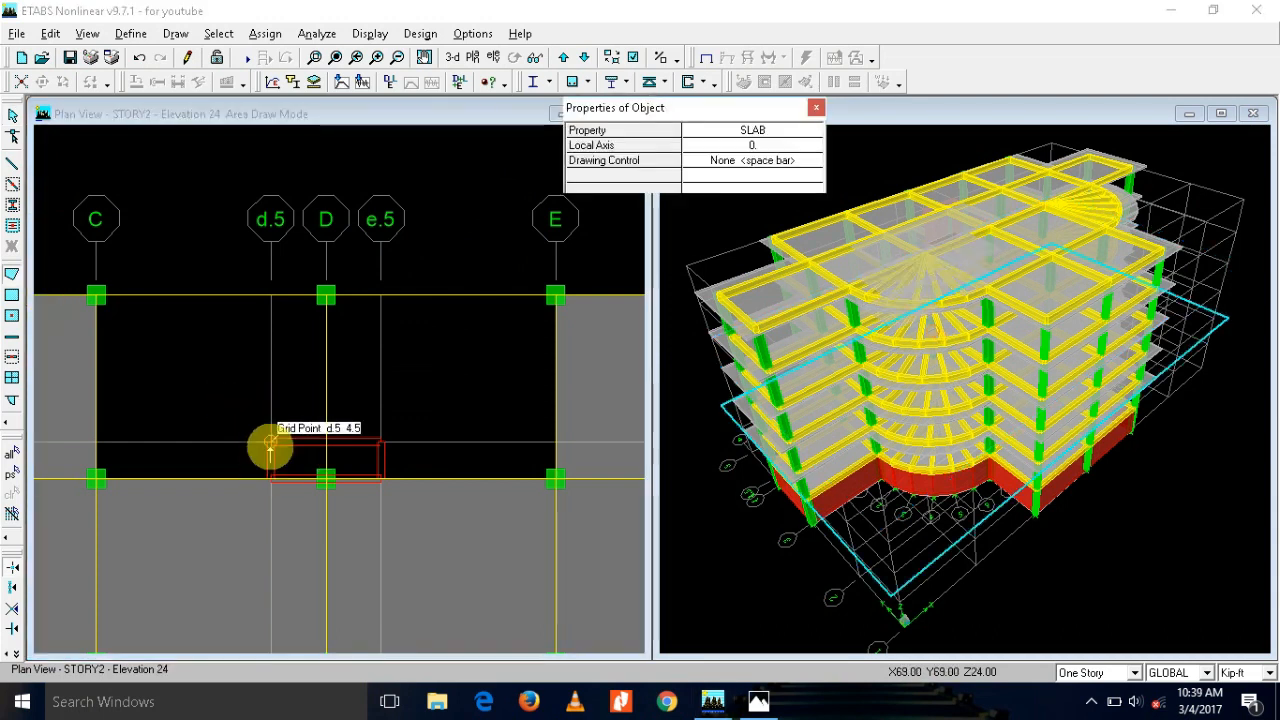
left_click(270, 444)
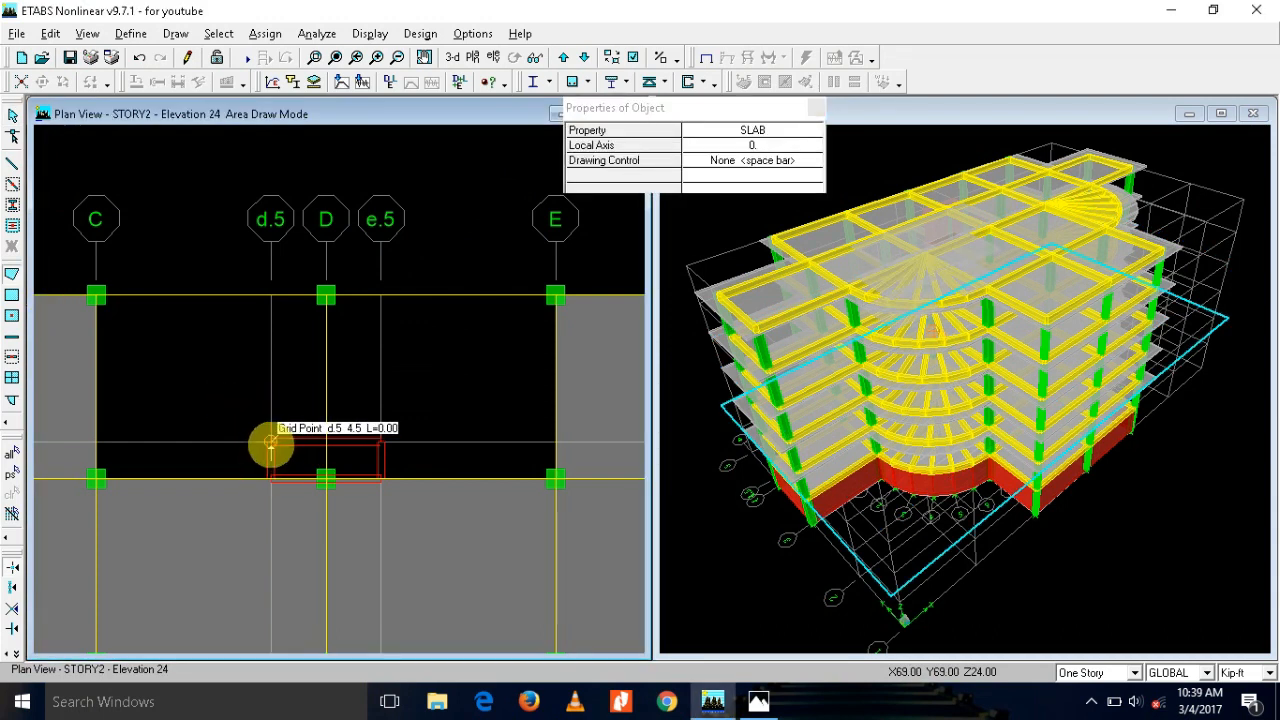
left_click(97, 477)
left_click(96, 295)
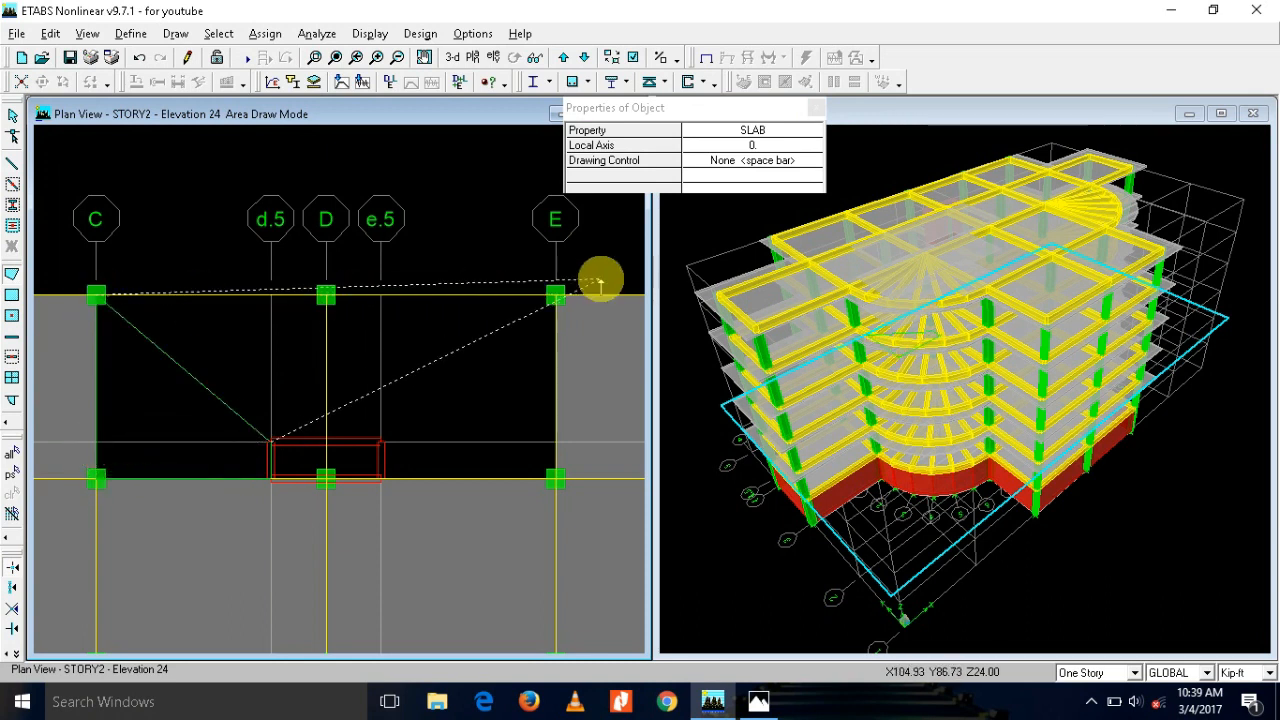
left_click(555, 296)
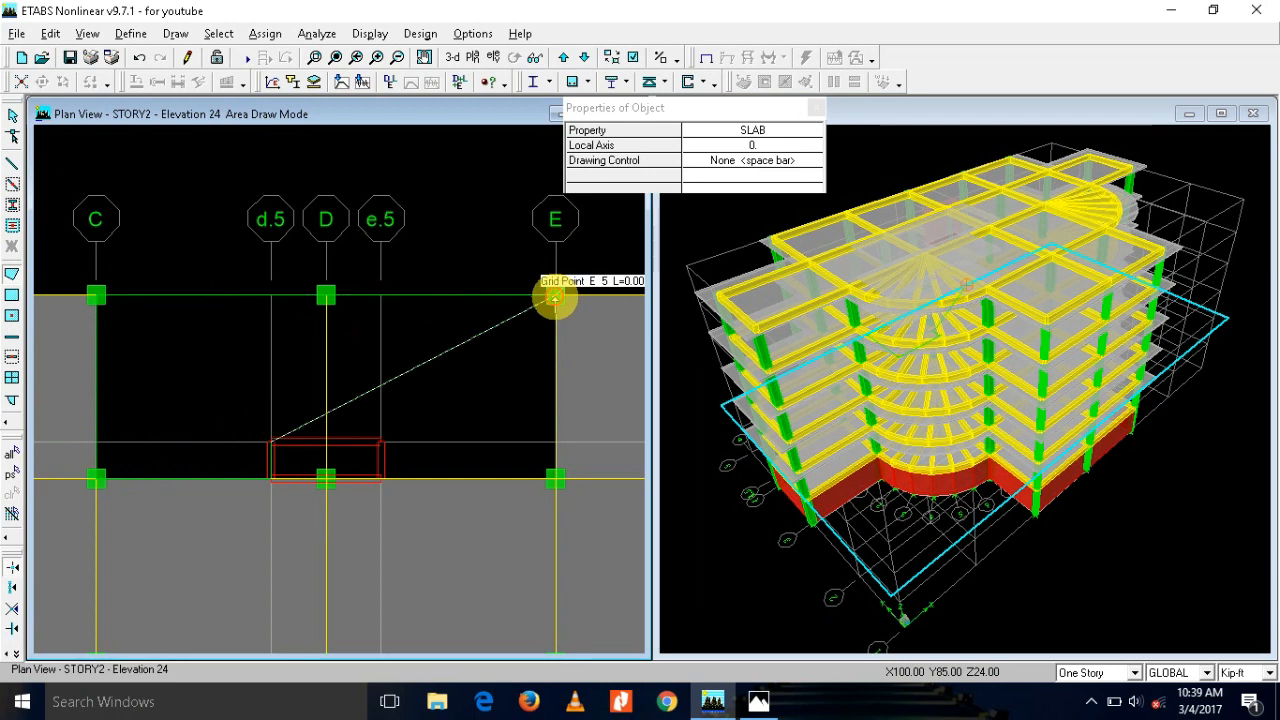
left_click(556, 477)
left_click(381, 478)
left_click(381, 441)
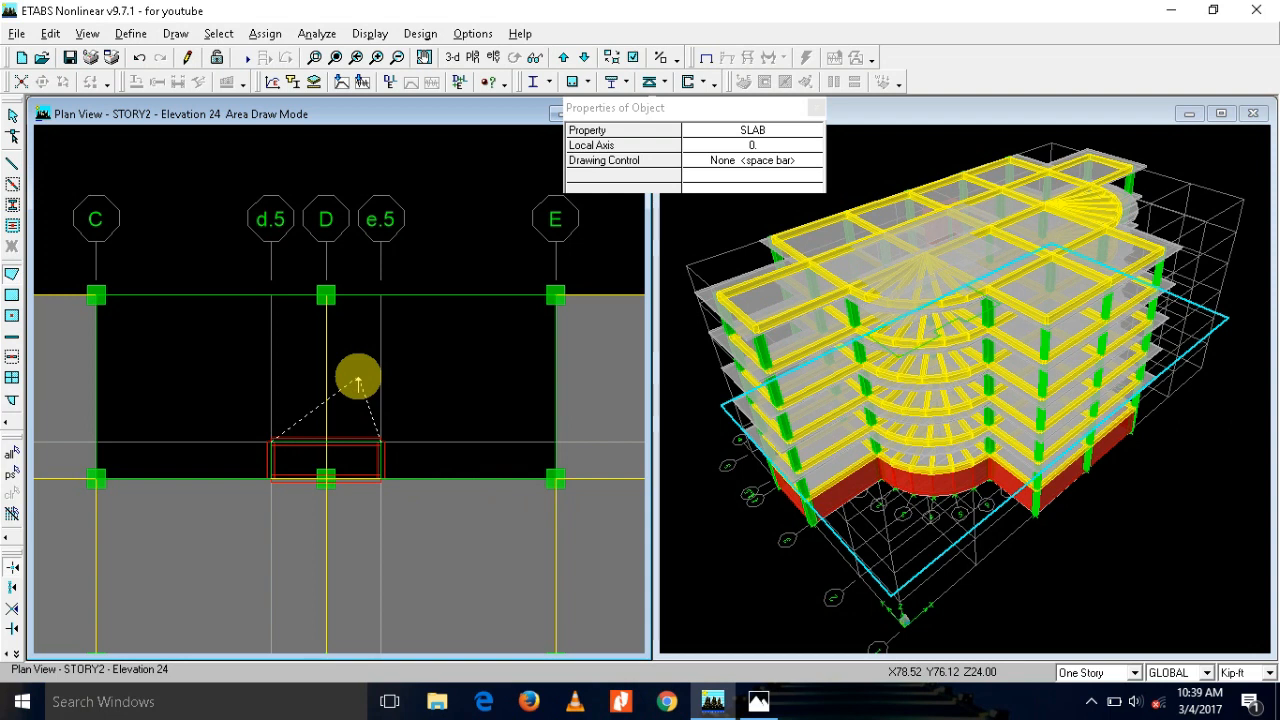
key("Escape")
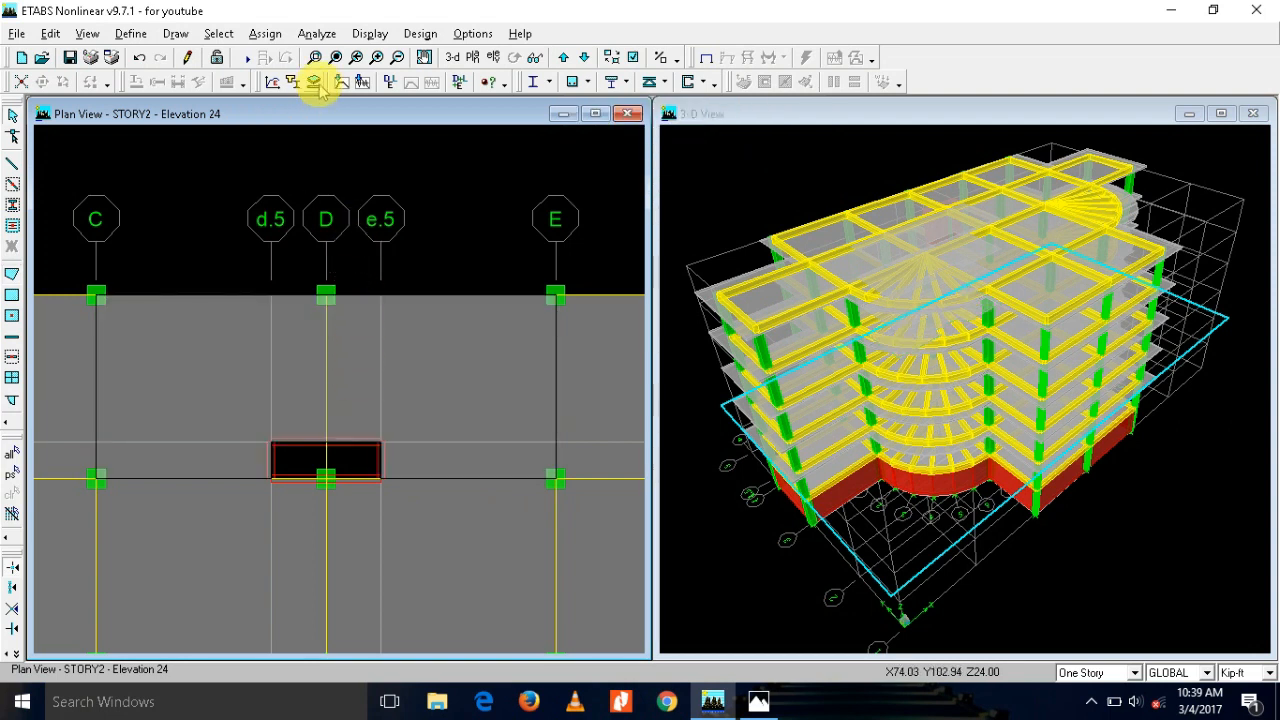
left_click(335, 57)
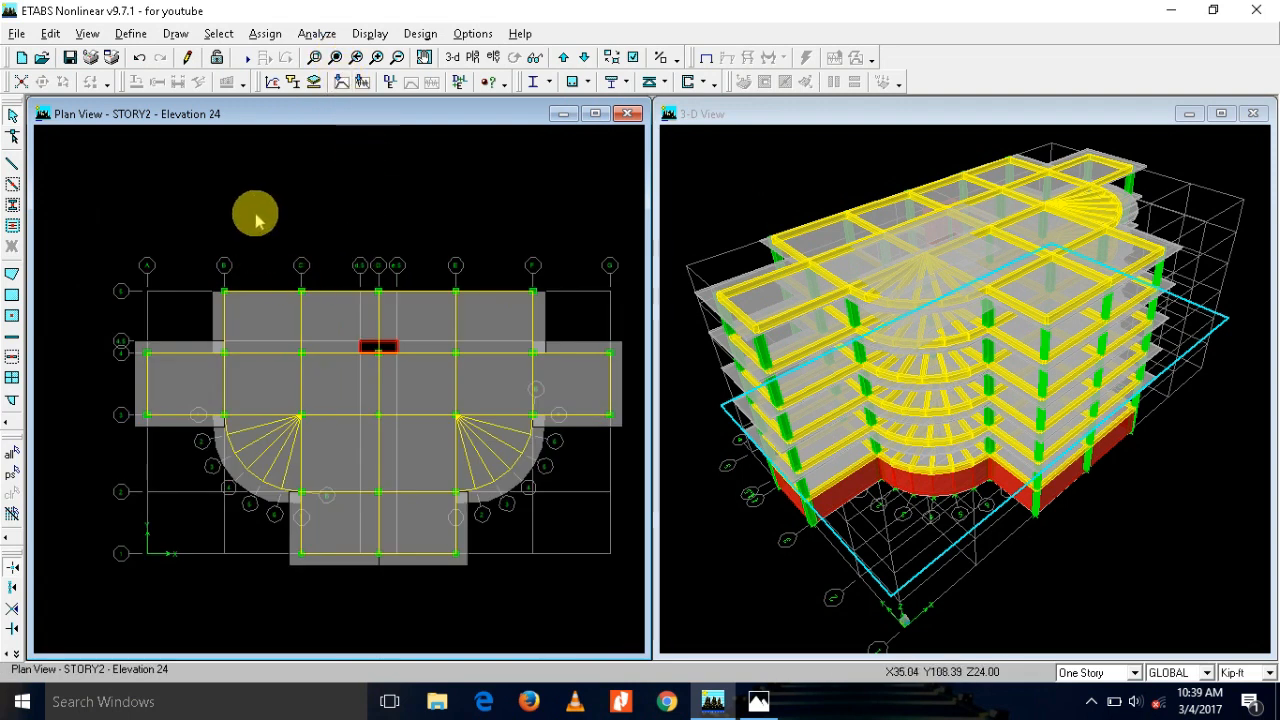
left_click(584, 58)
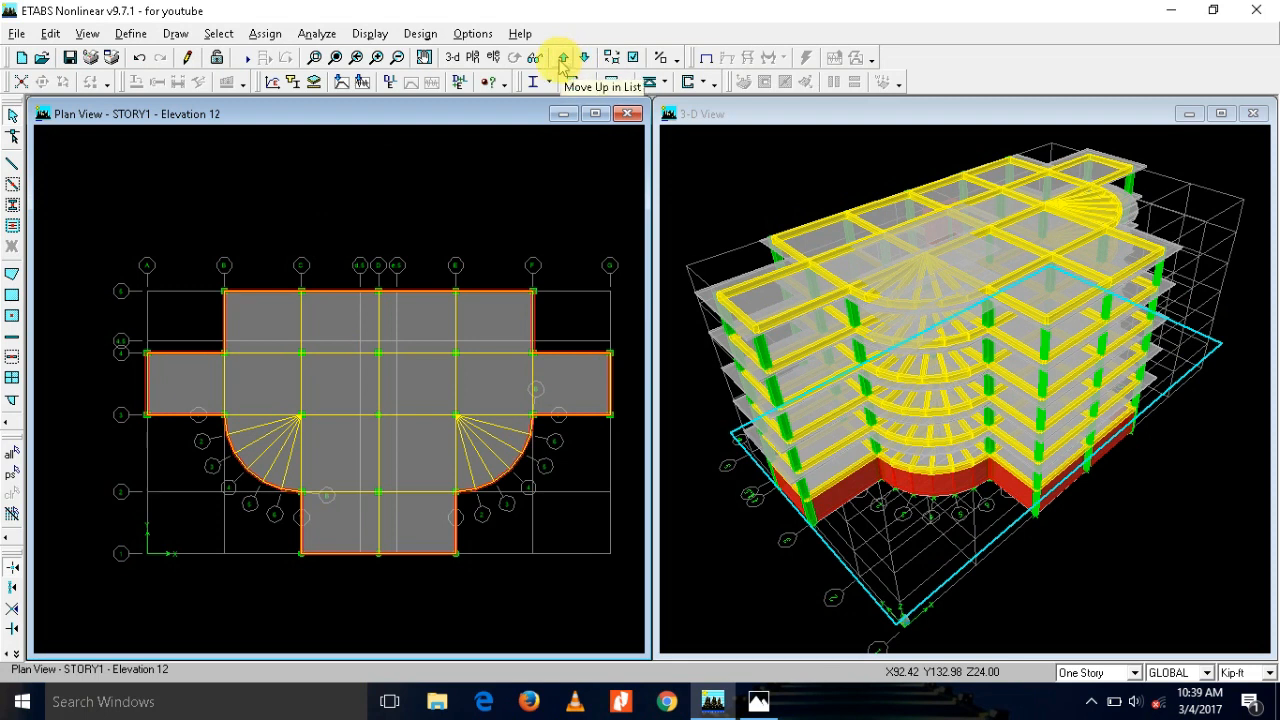
left_click(562, 58)
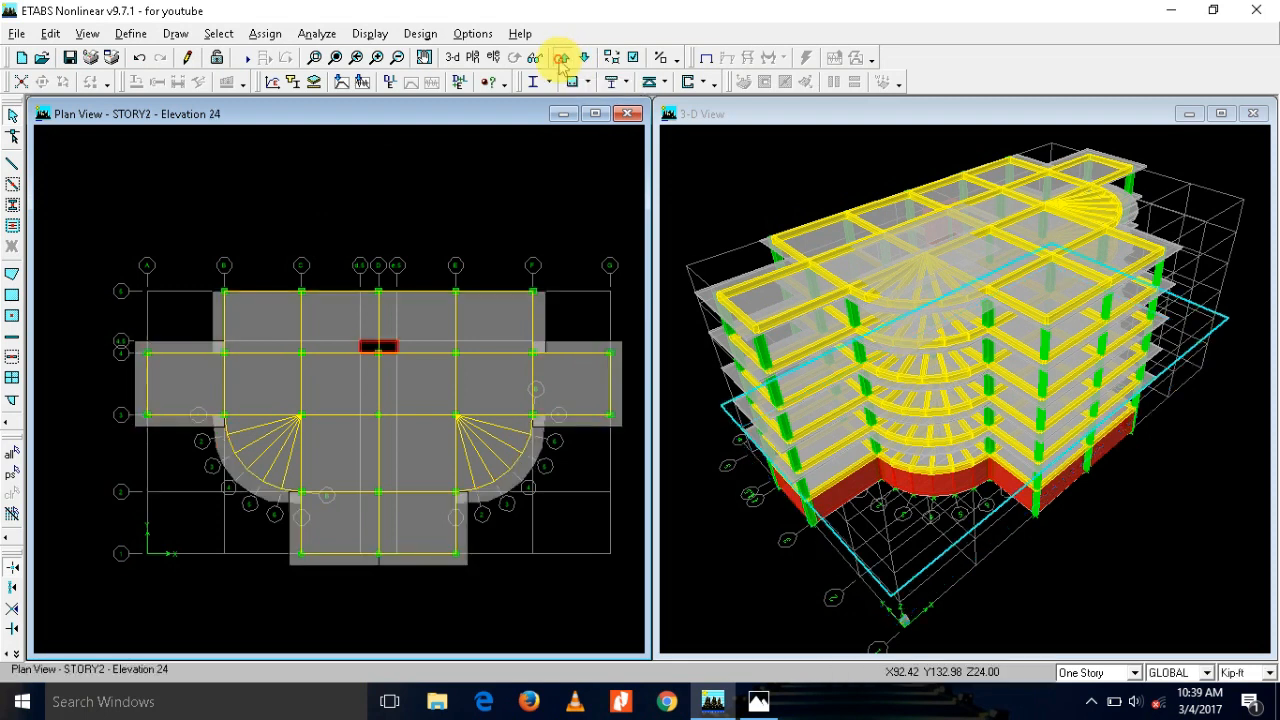
Step: On the STORY5 plan, create OPENING areas in both halves of the lift core, on either side of grid D between grids 4 and 4.5
left_click(562, 58)
left_click(562, 60)
left_click(562, 58)
left_click(562, 58)
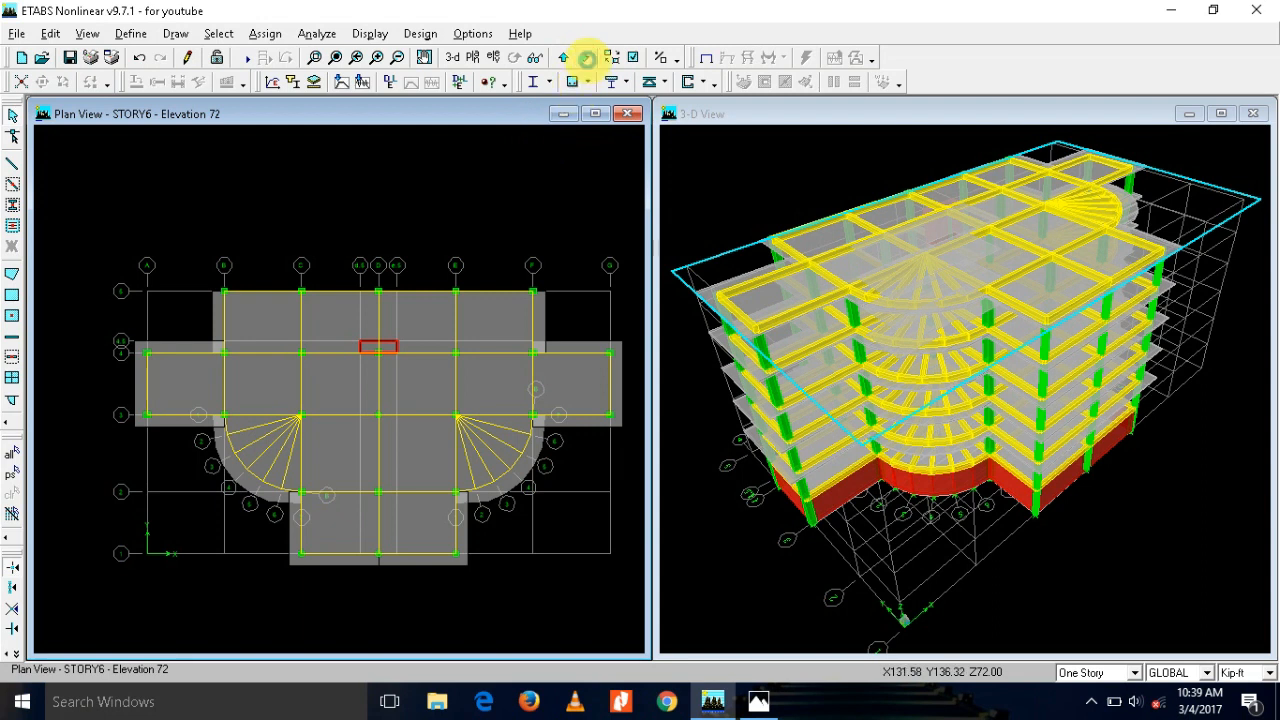
left_click(585, 58)
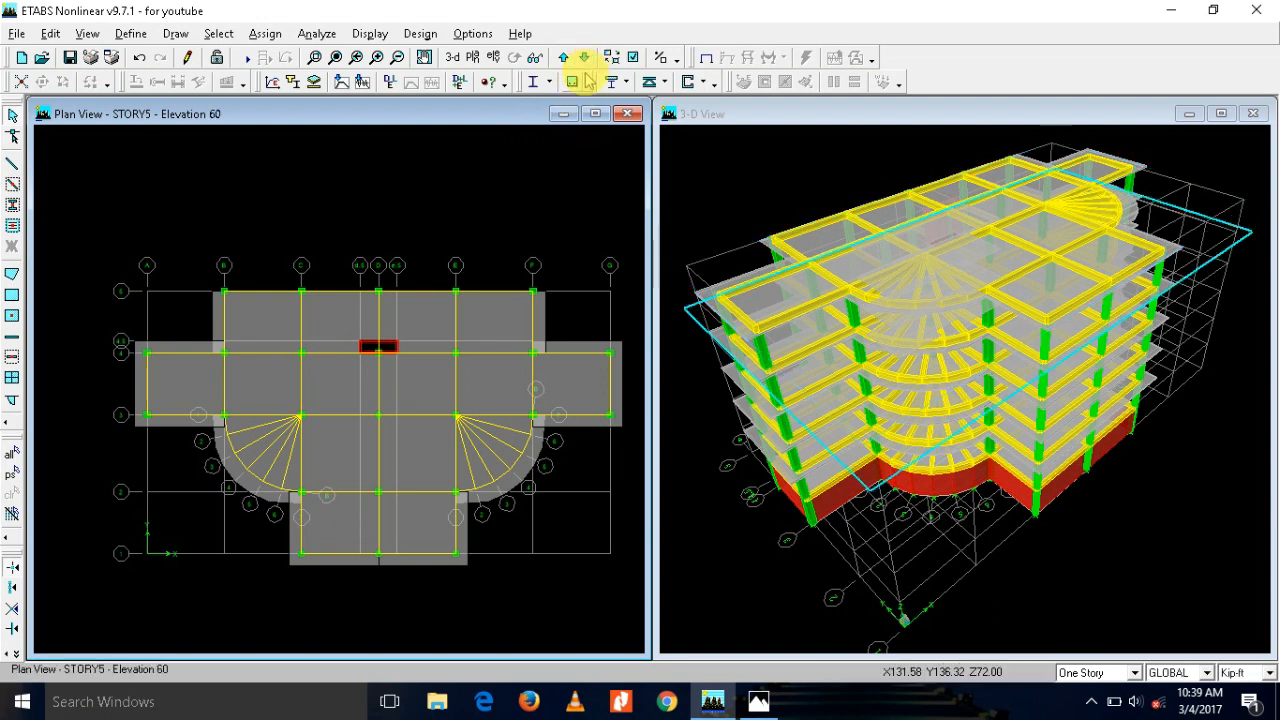
left_click(315, 57)
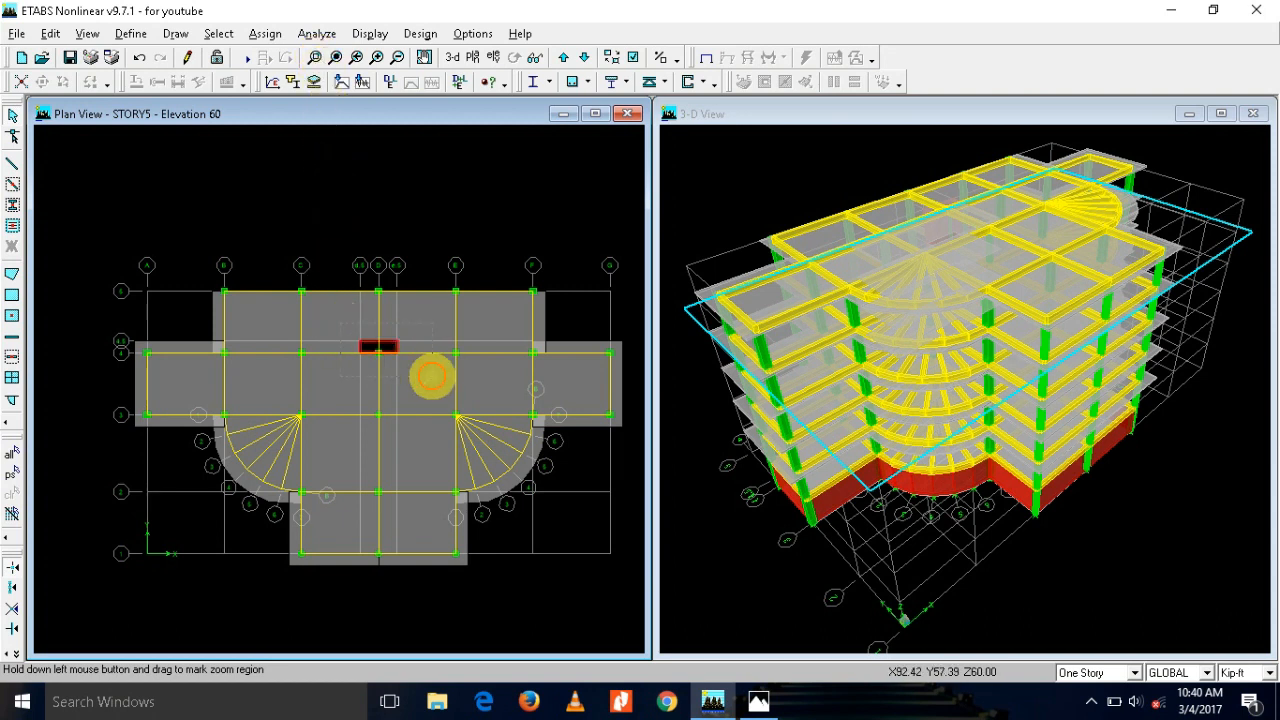
left_click(430, 379)
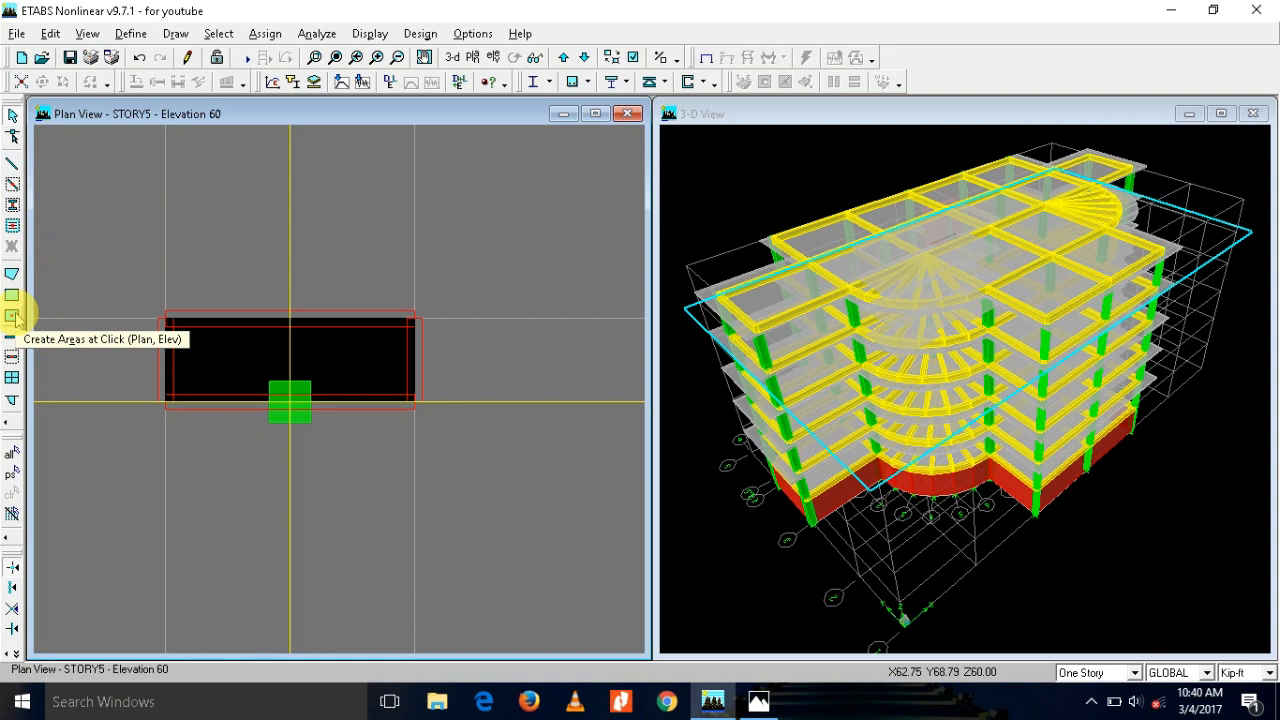
left_click(13, 316)
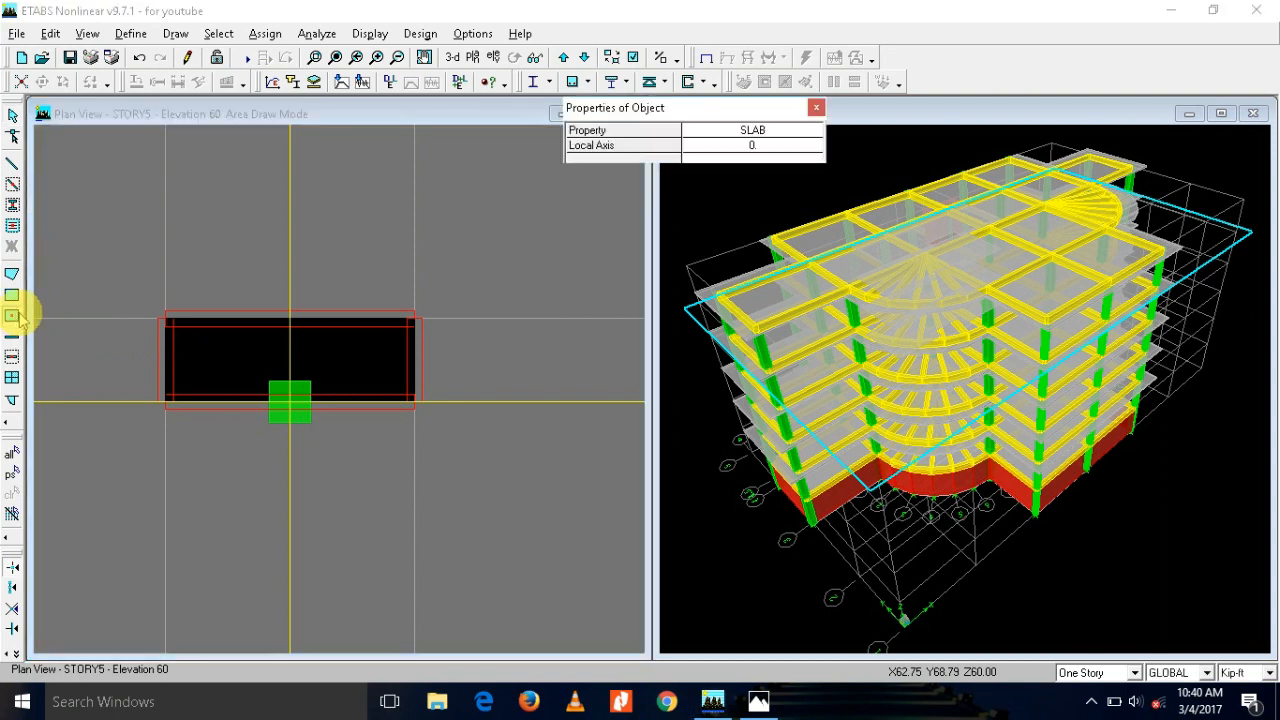
left_click(787, 132)
left_click(811, 132)
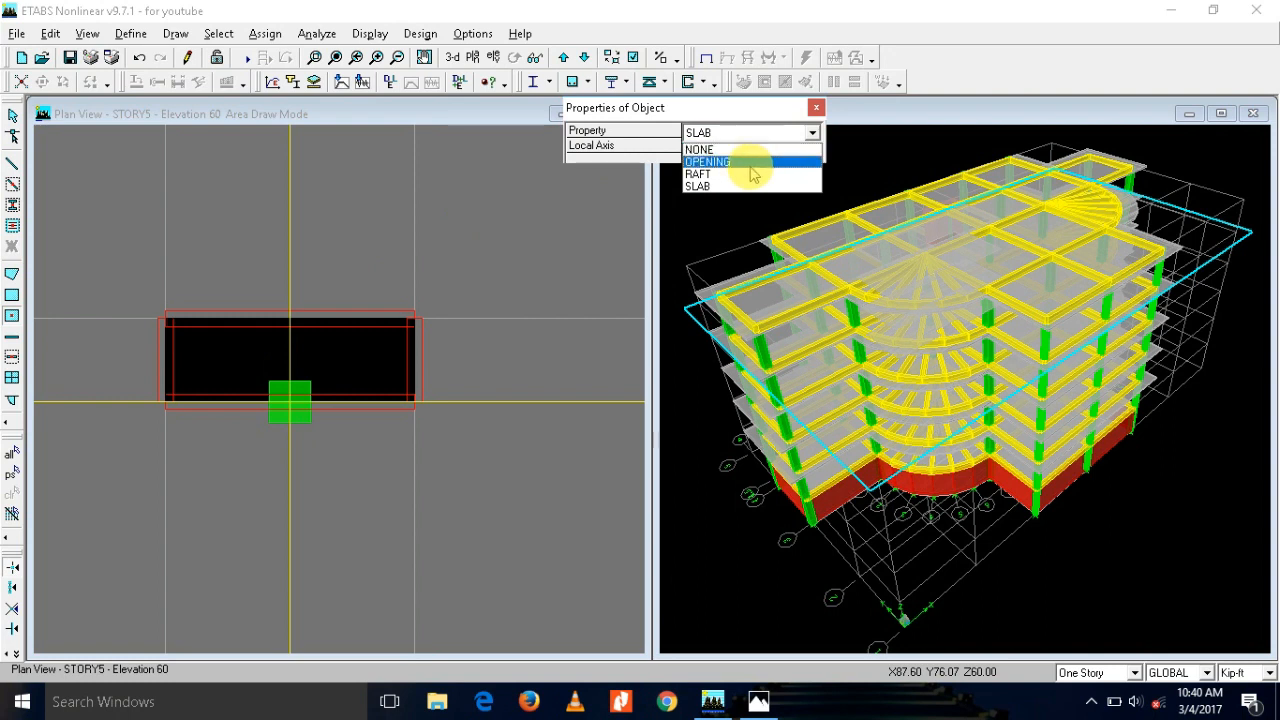
left_click(750, 163)
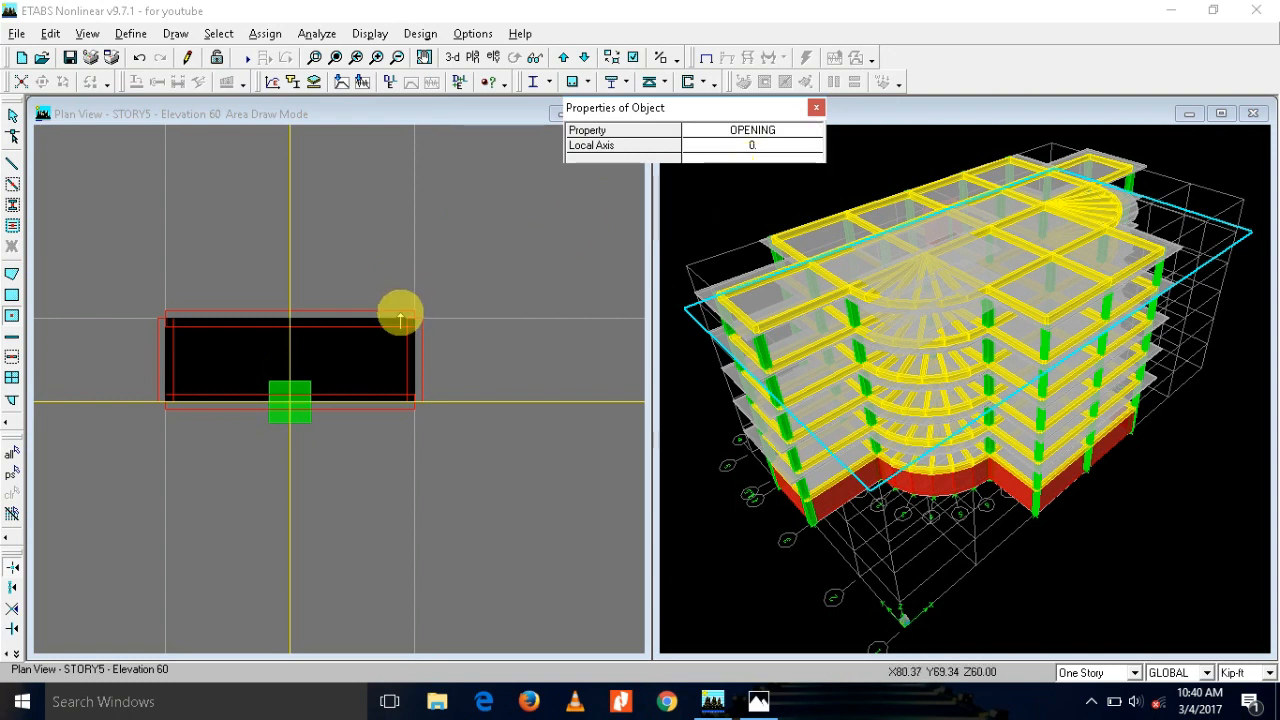
left_click(355, 355)
left_click(240, 355)
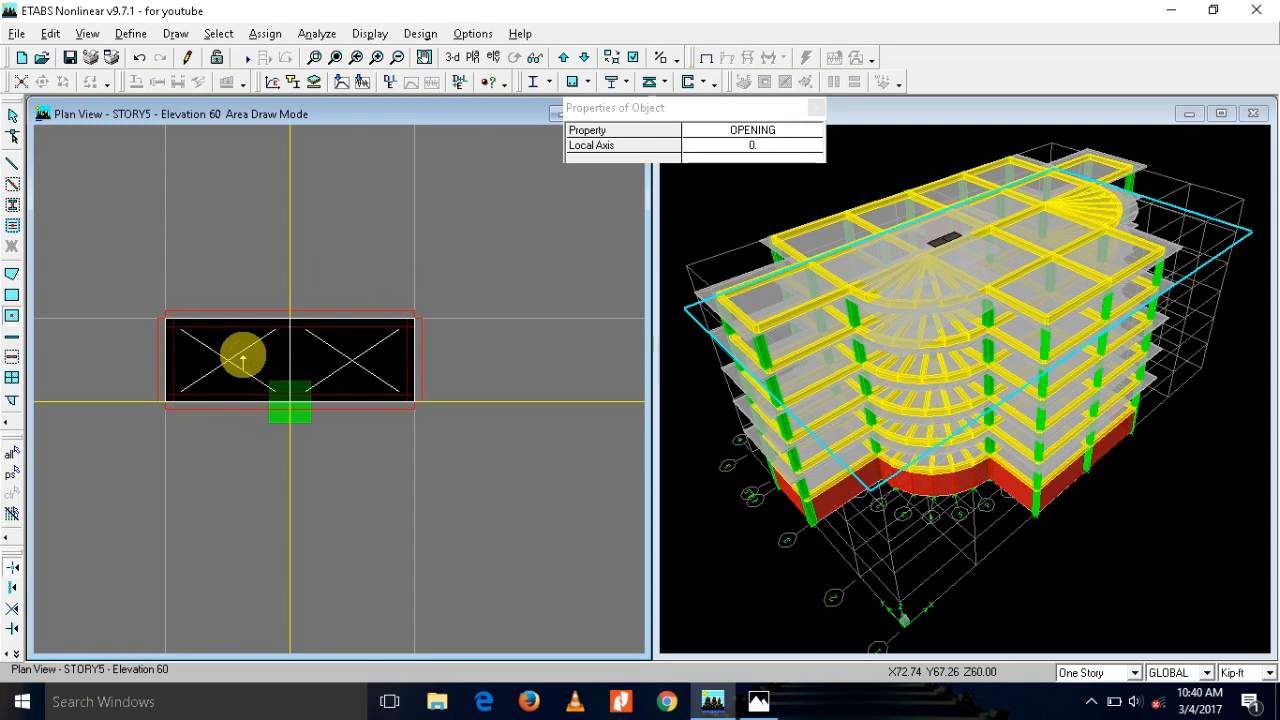
Step: Create OPENING areas in both halves of the lift core on the STORY4 and STORY3 plans
left_click(584, 57)
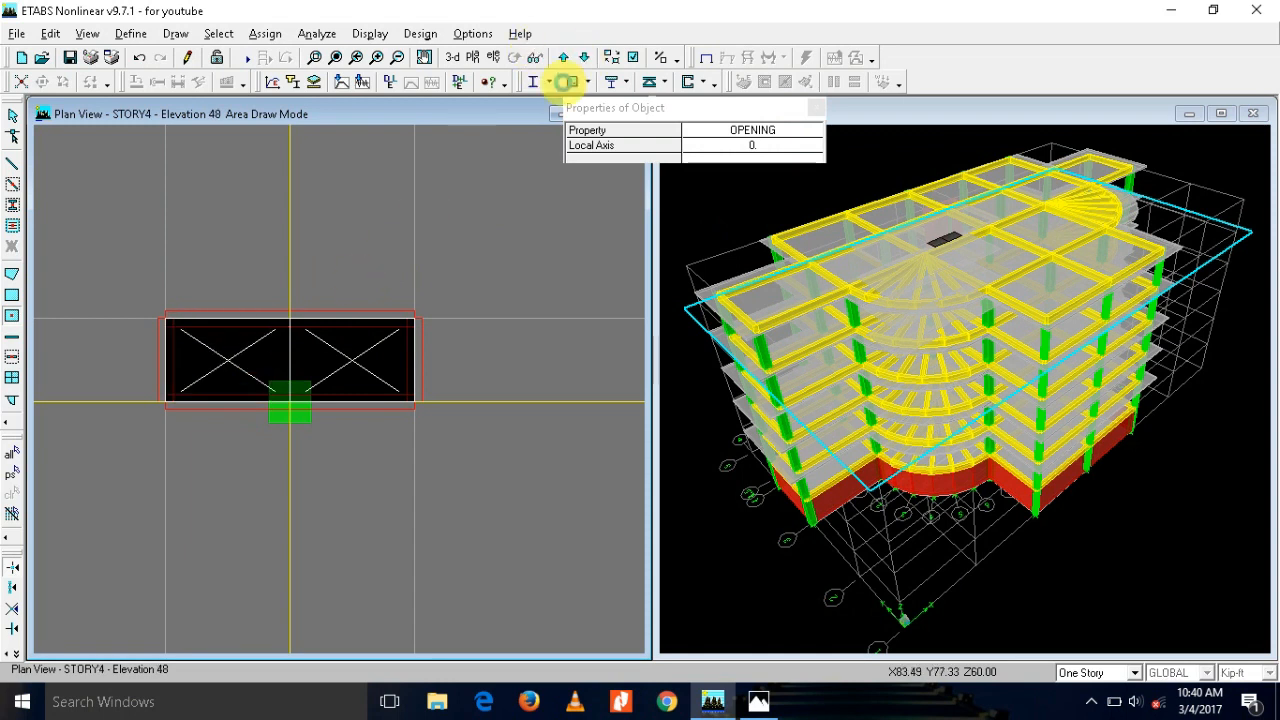
left_click(302, 320)
left_click(236, 366)
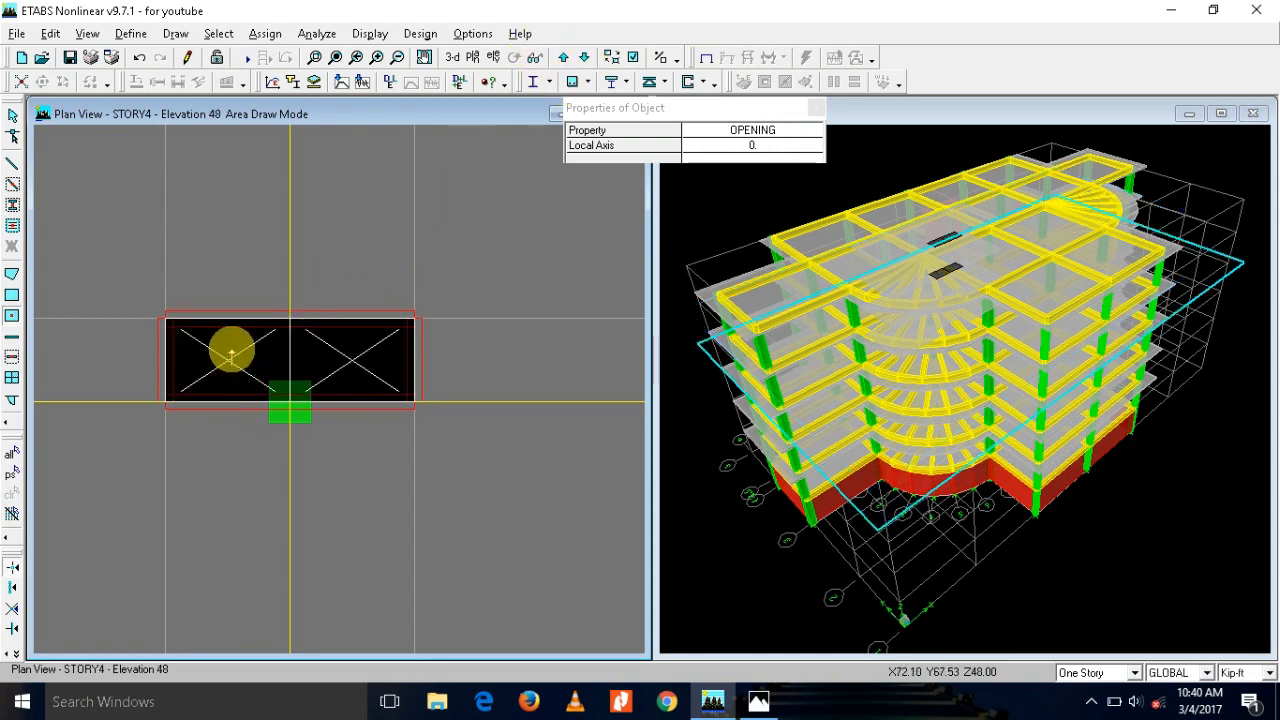
left_click(584, 57)
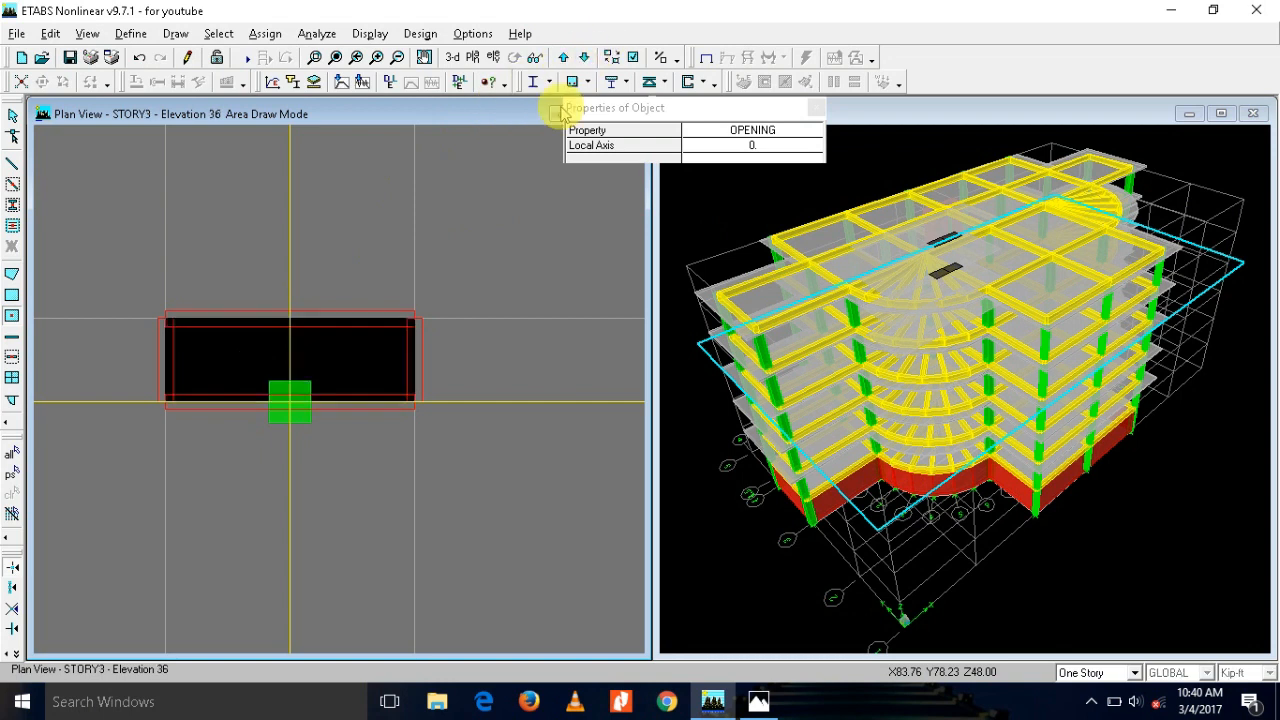
left_click(355, 345)
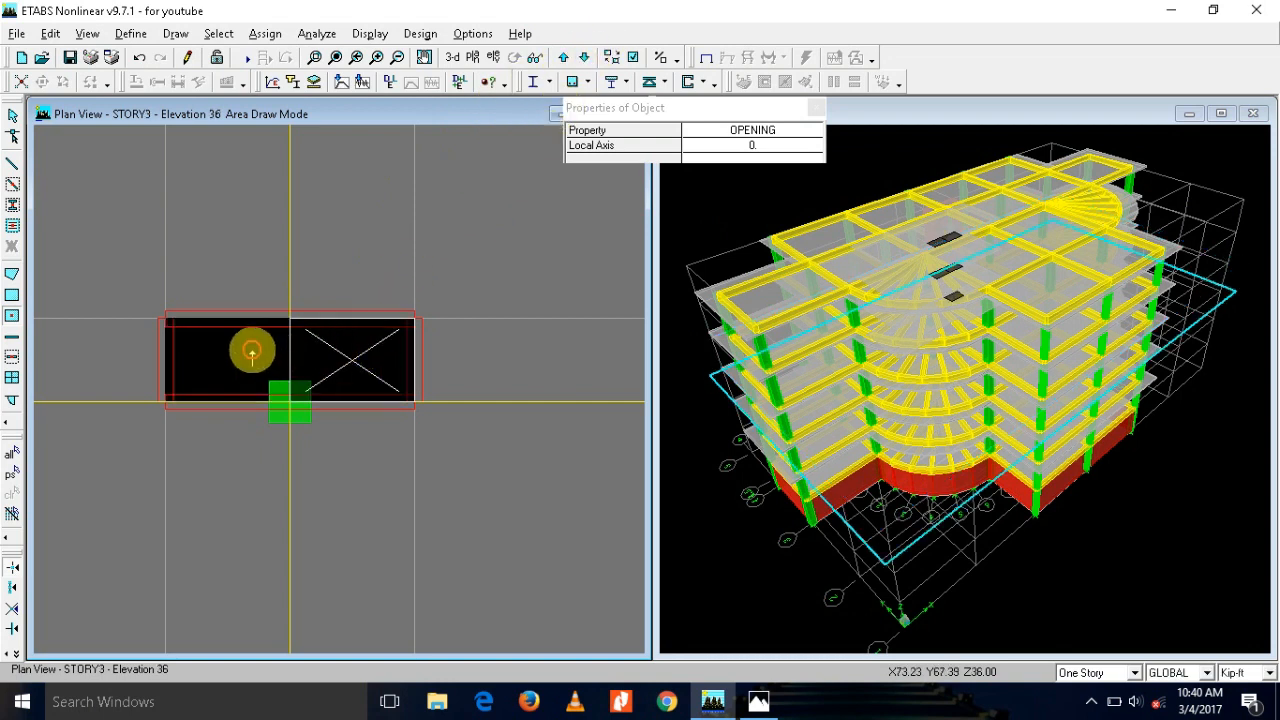
left_click(252, 346)
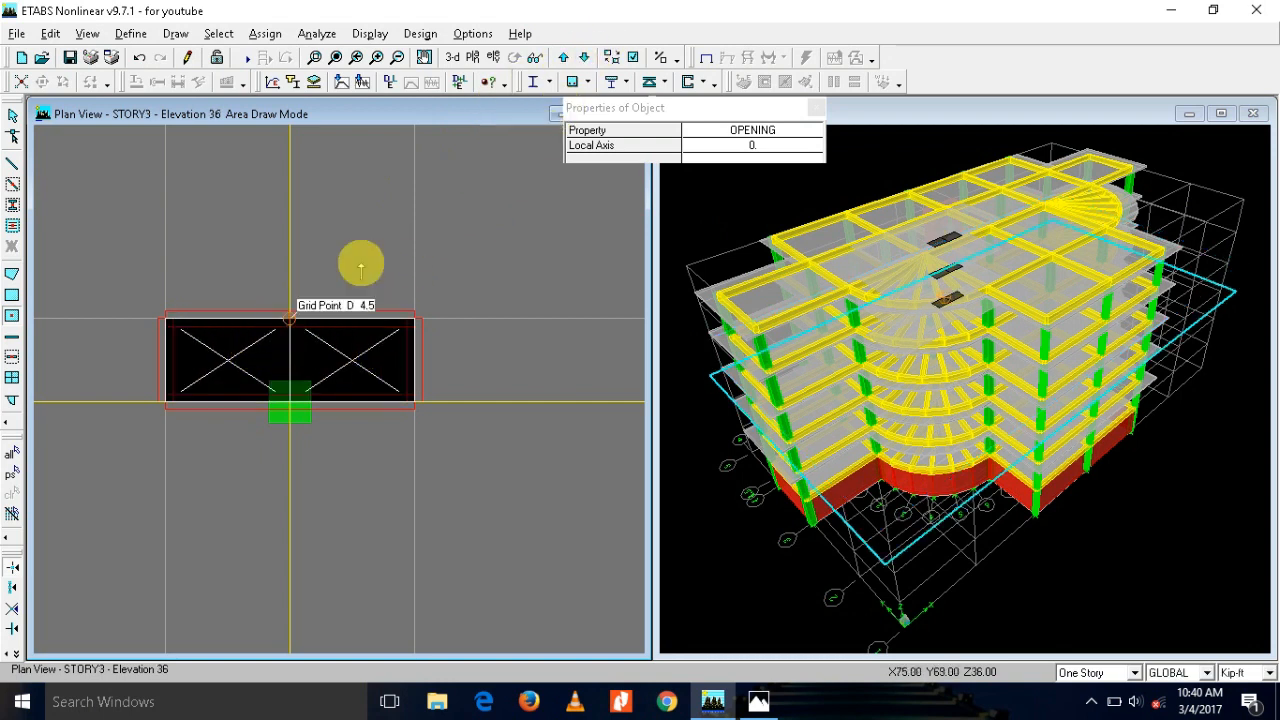
Step: Create OPENING areas in both halves of the lift core on the STORY2 plan, and bring up the full STORY1 plan
left_click(584, 57)
left_click(346, 372)
left_click(262, 357)
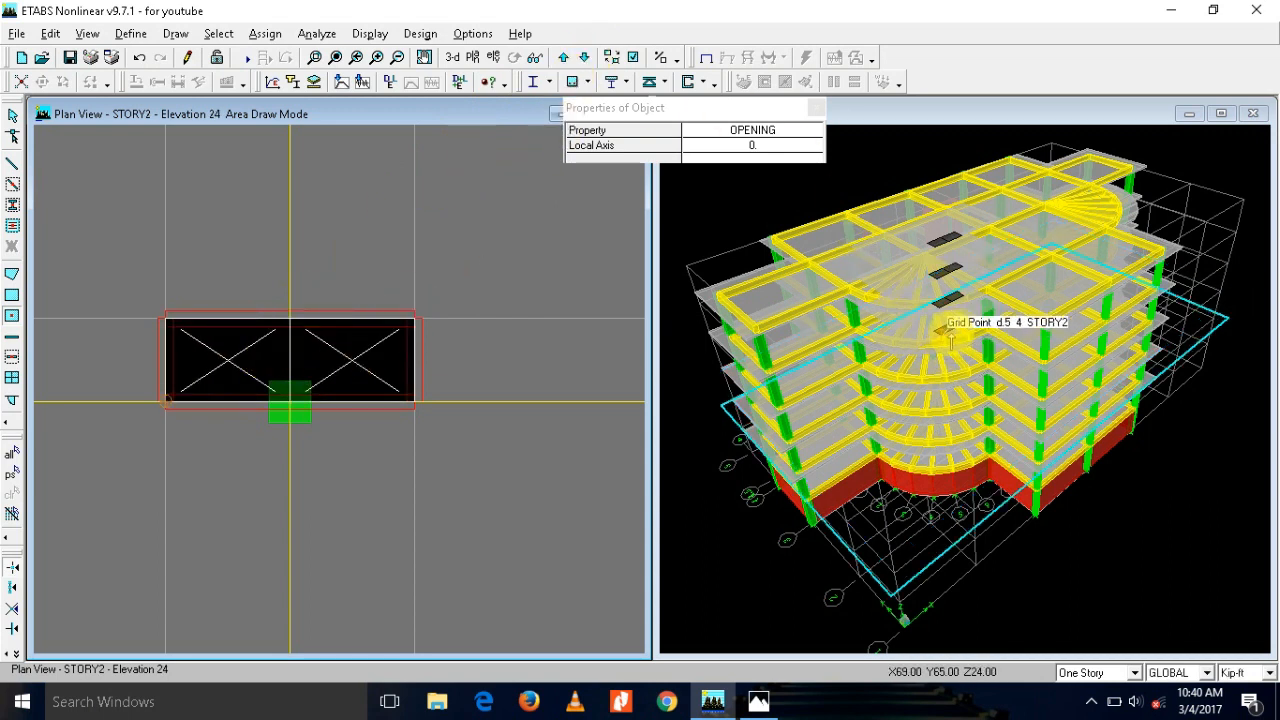
left_click(582, 58)
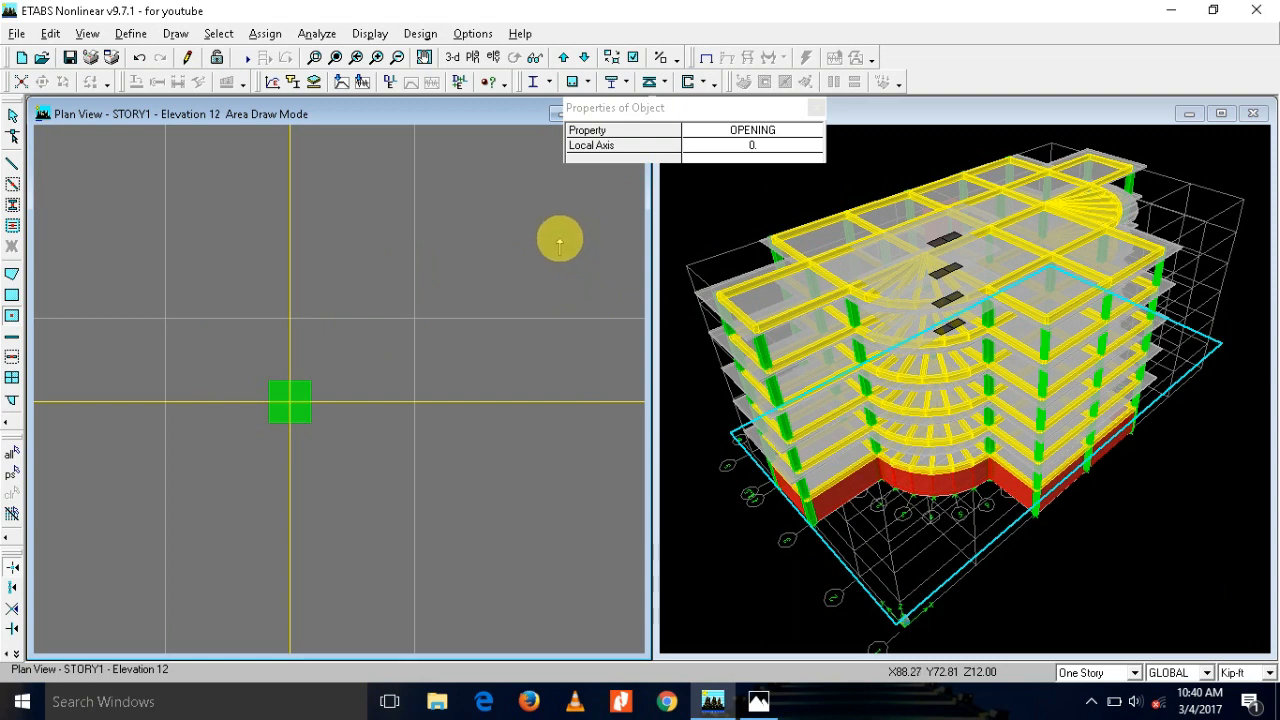
key("Escape")
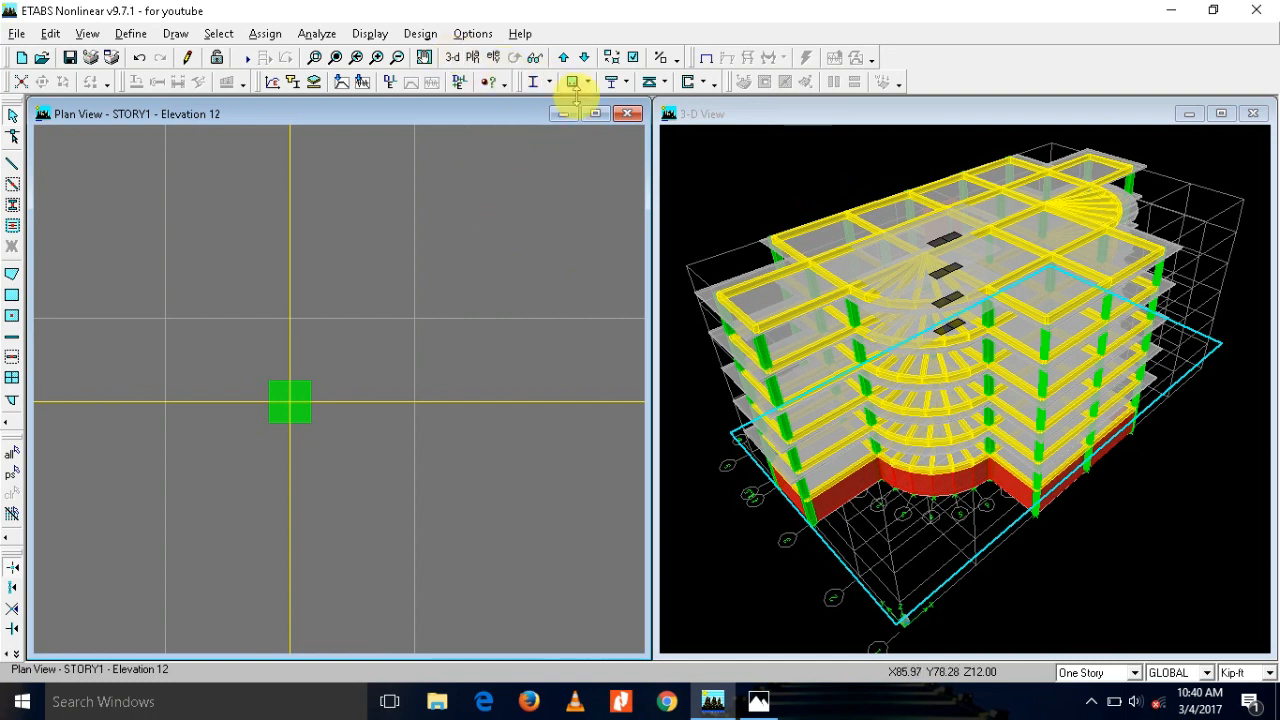
left_click(334, 57)
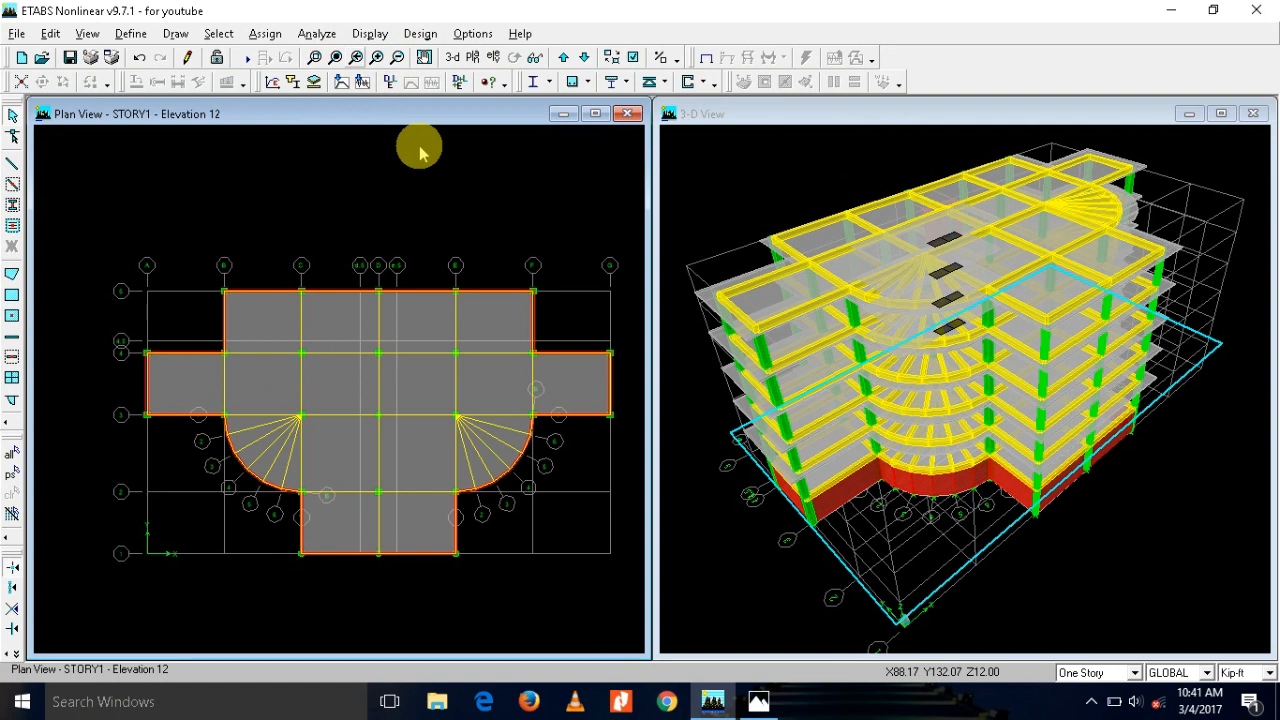
Step: Examine the lift core walls, floor slabs and perimeter shear walls in the 3-D view from several sides
left_click(760, 153)
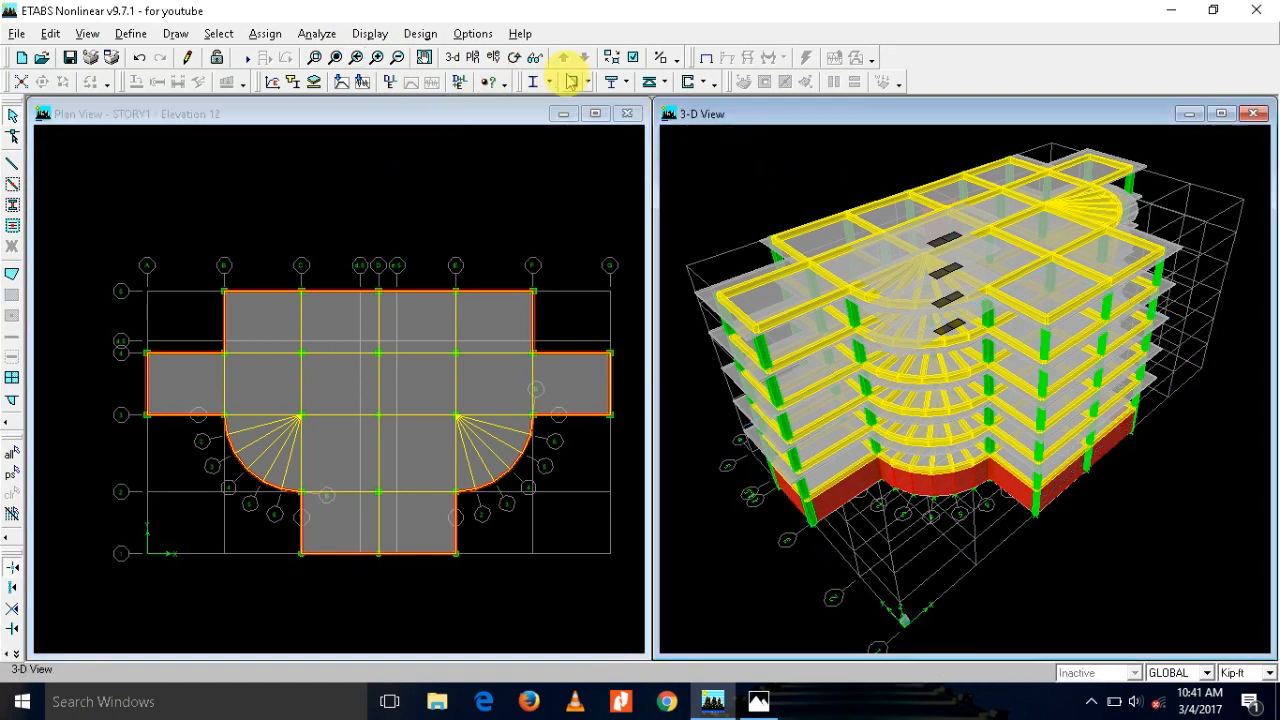
left_click(513, 57)
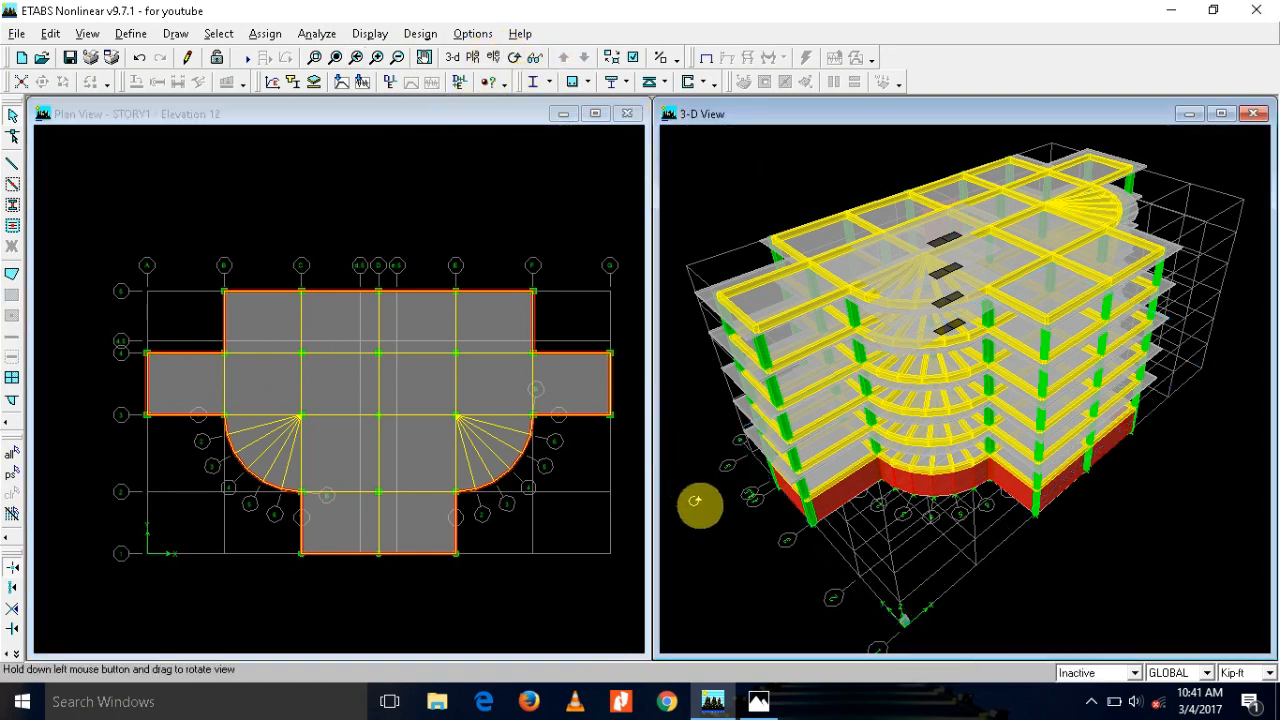
left_click_drag(723, 525, 729, 463)
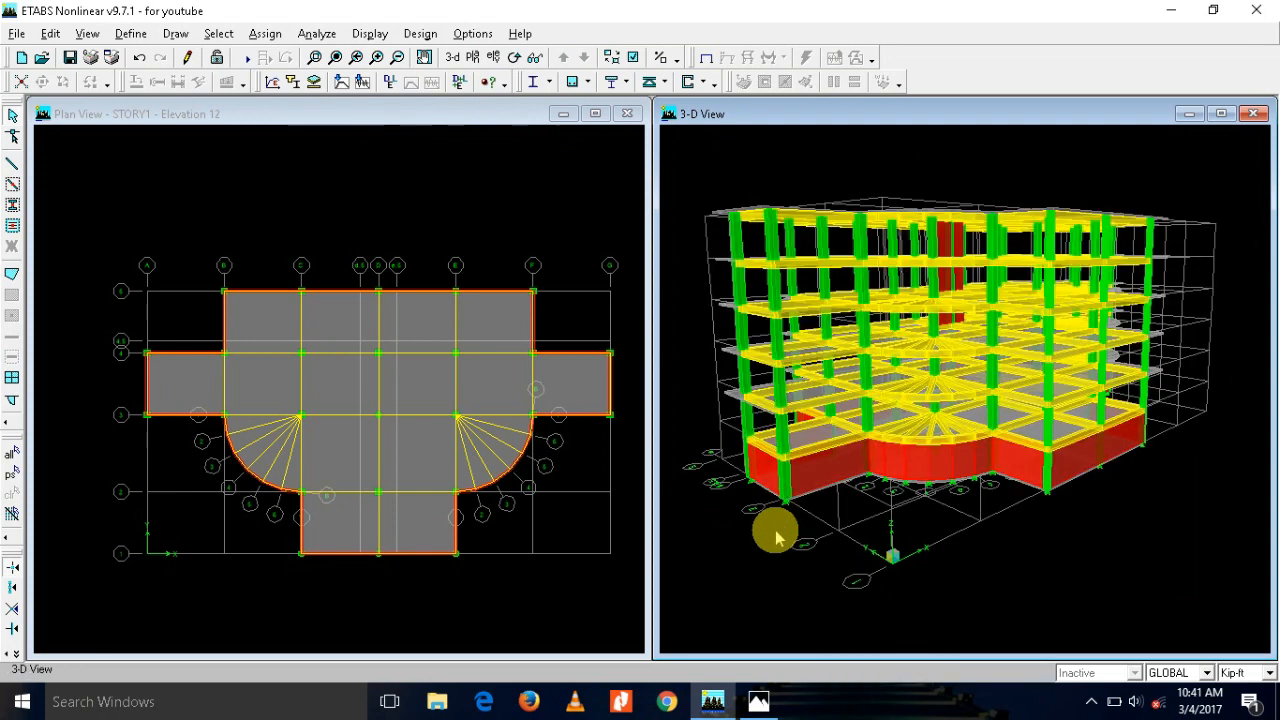
left_click(515, 58)
left_click_drag(736, 570, 1172, 564)
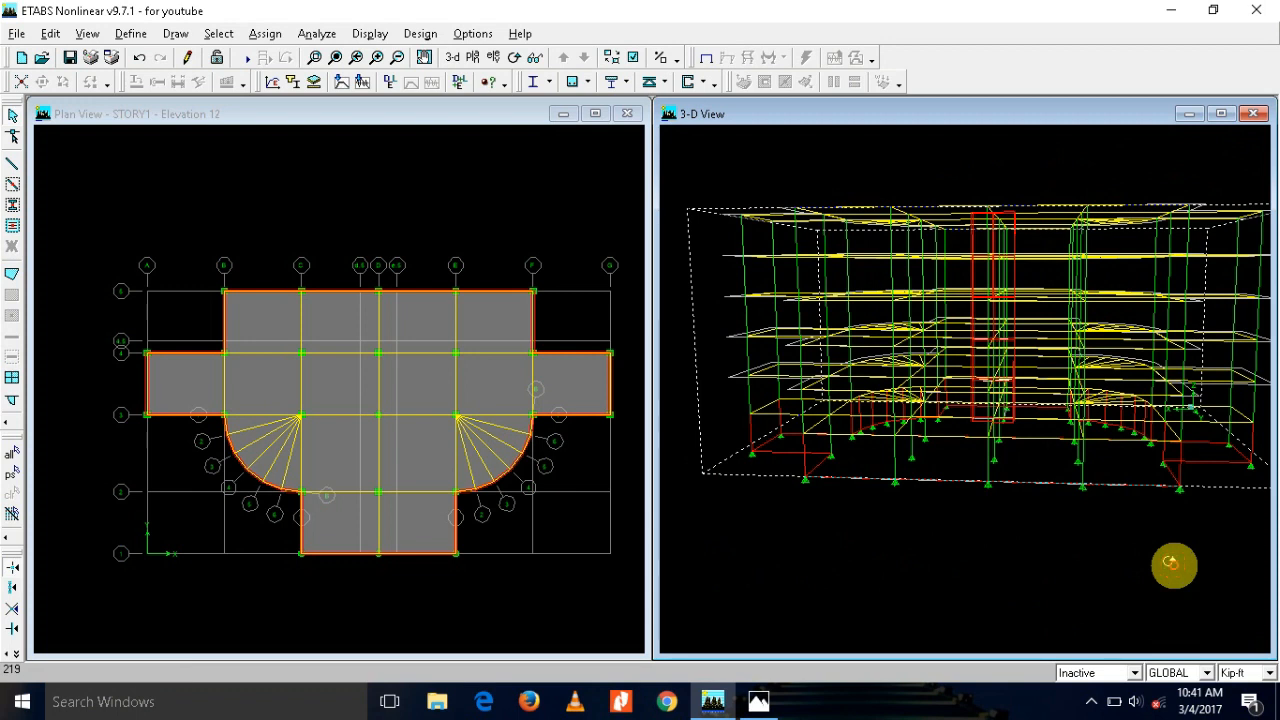
mouse_move(1173, 565)
left_mouse_down()
mouse_move(1174, 522)
mouse_move(1180, 545)
left_mouse_up()
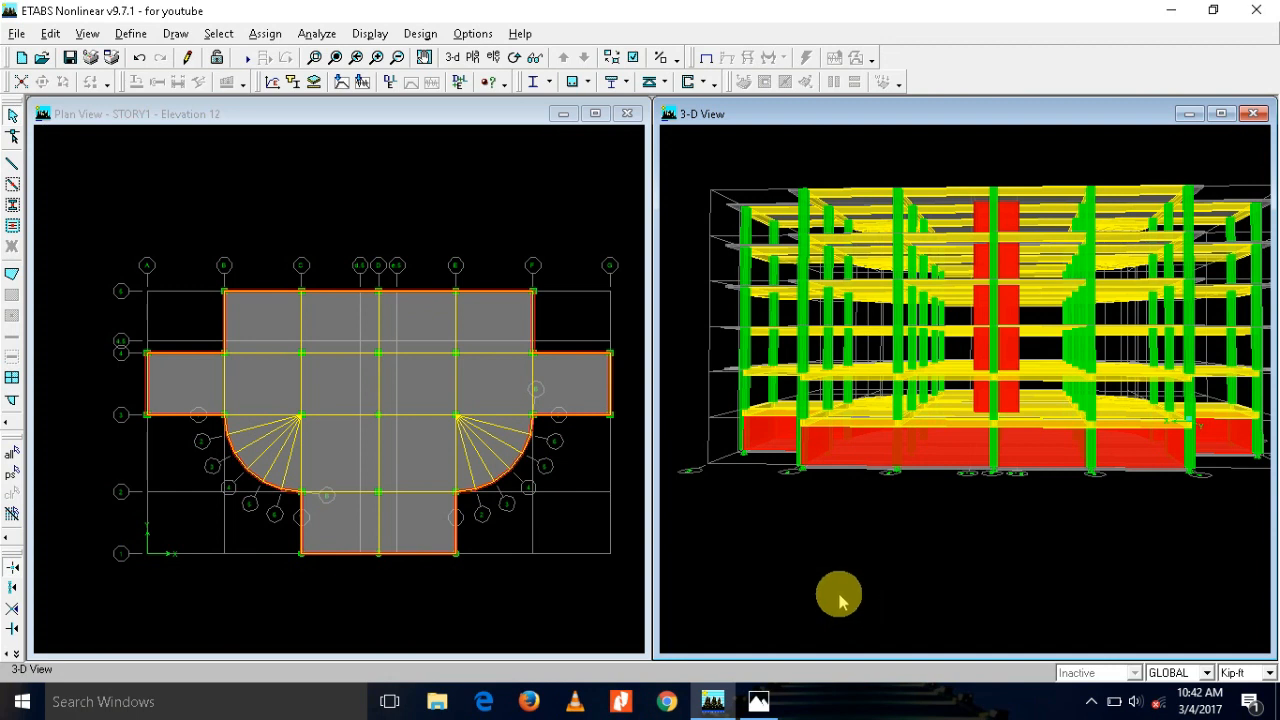
left_click(527, 82)
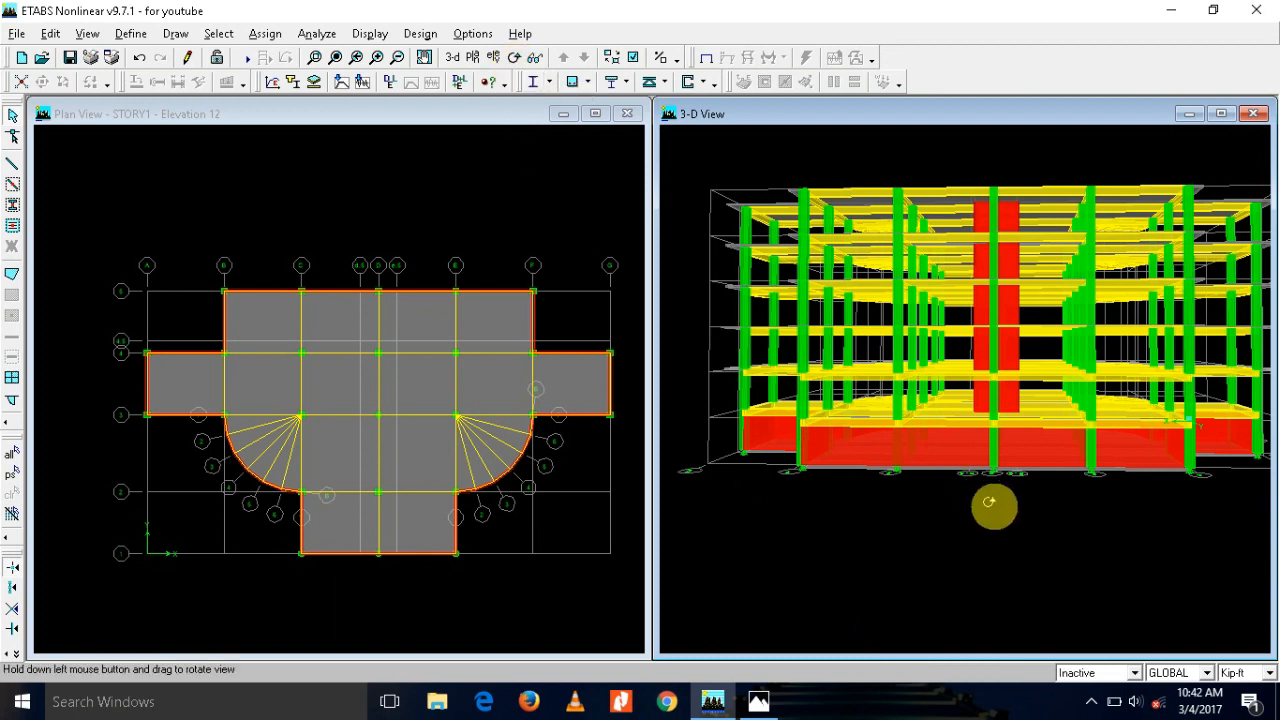
left_click_drag(1151, 526, 733, 601)
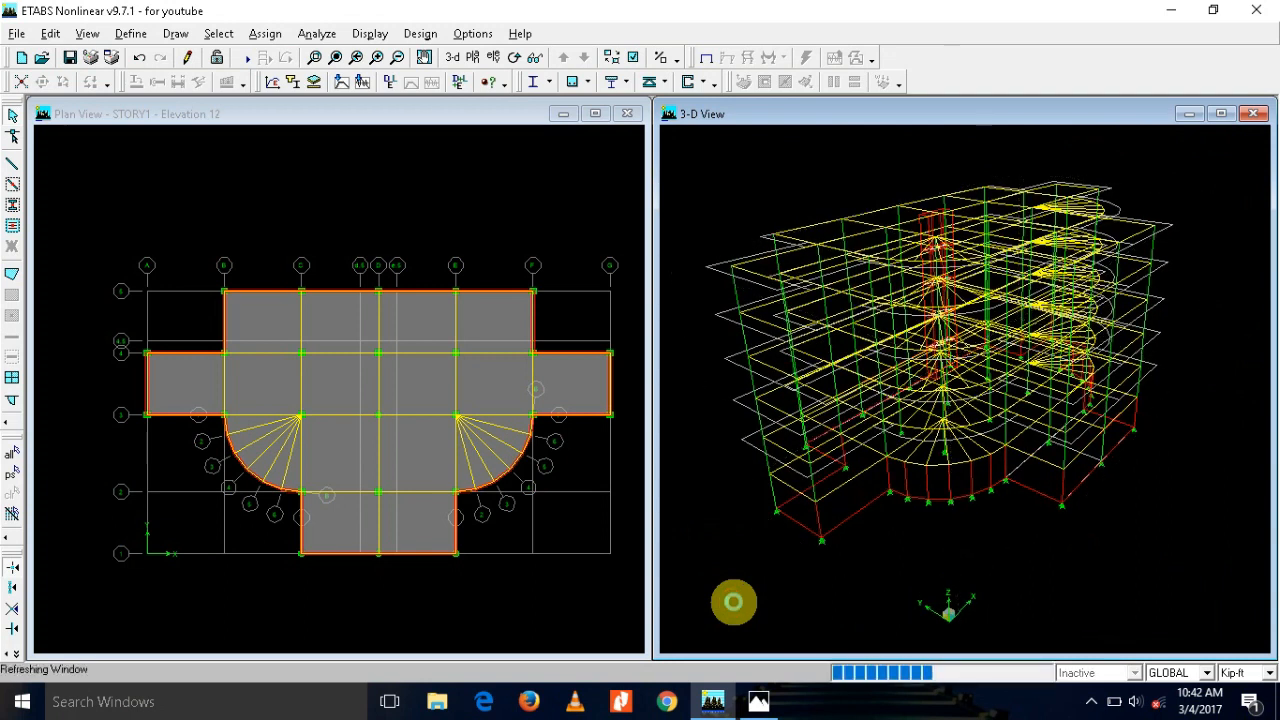